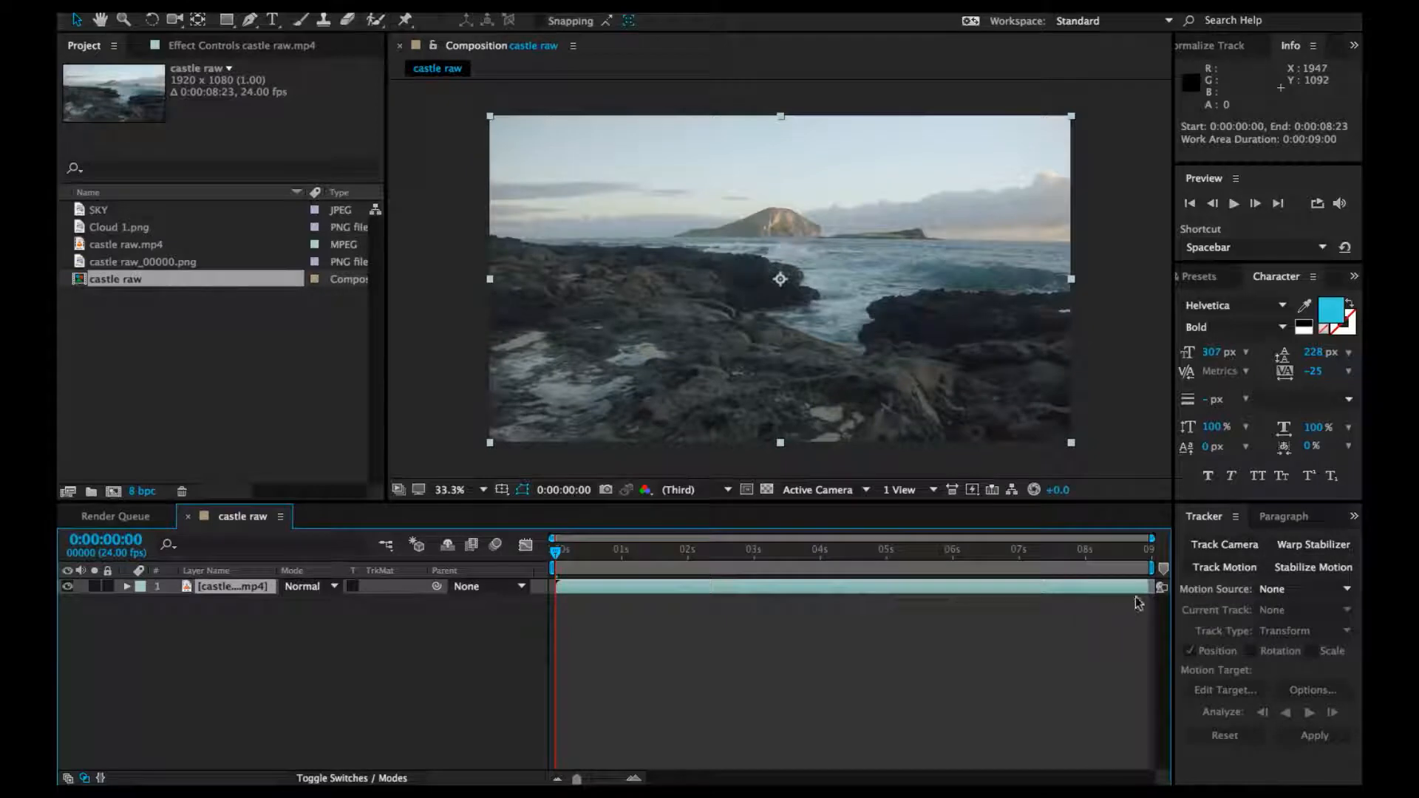
# Run the 3D camera tracker on the castle raw.mp4 layer
pyautogui.click(1145, 551)
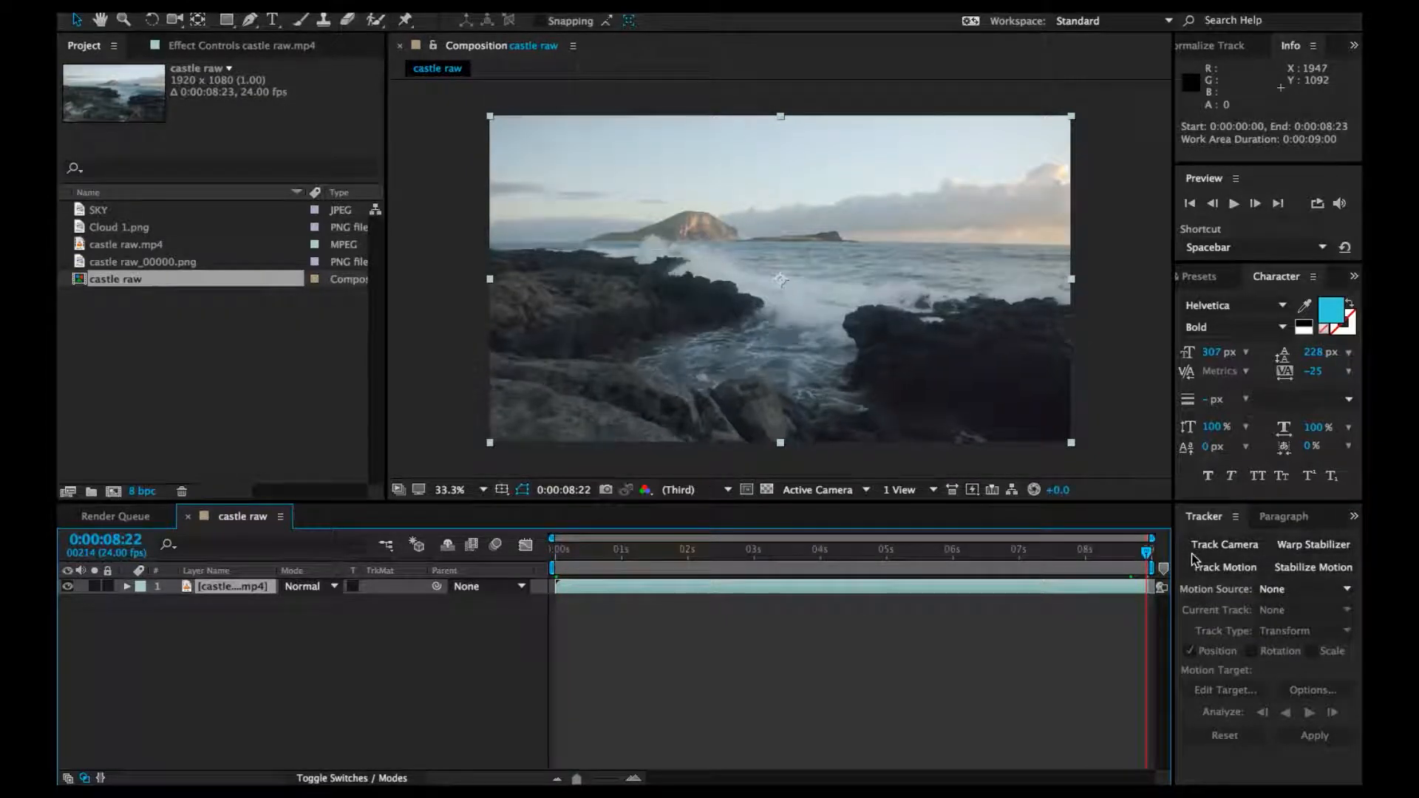
pyautogui.moveTo(1145, 551); pyautogui.dragTo(555, 552)
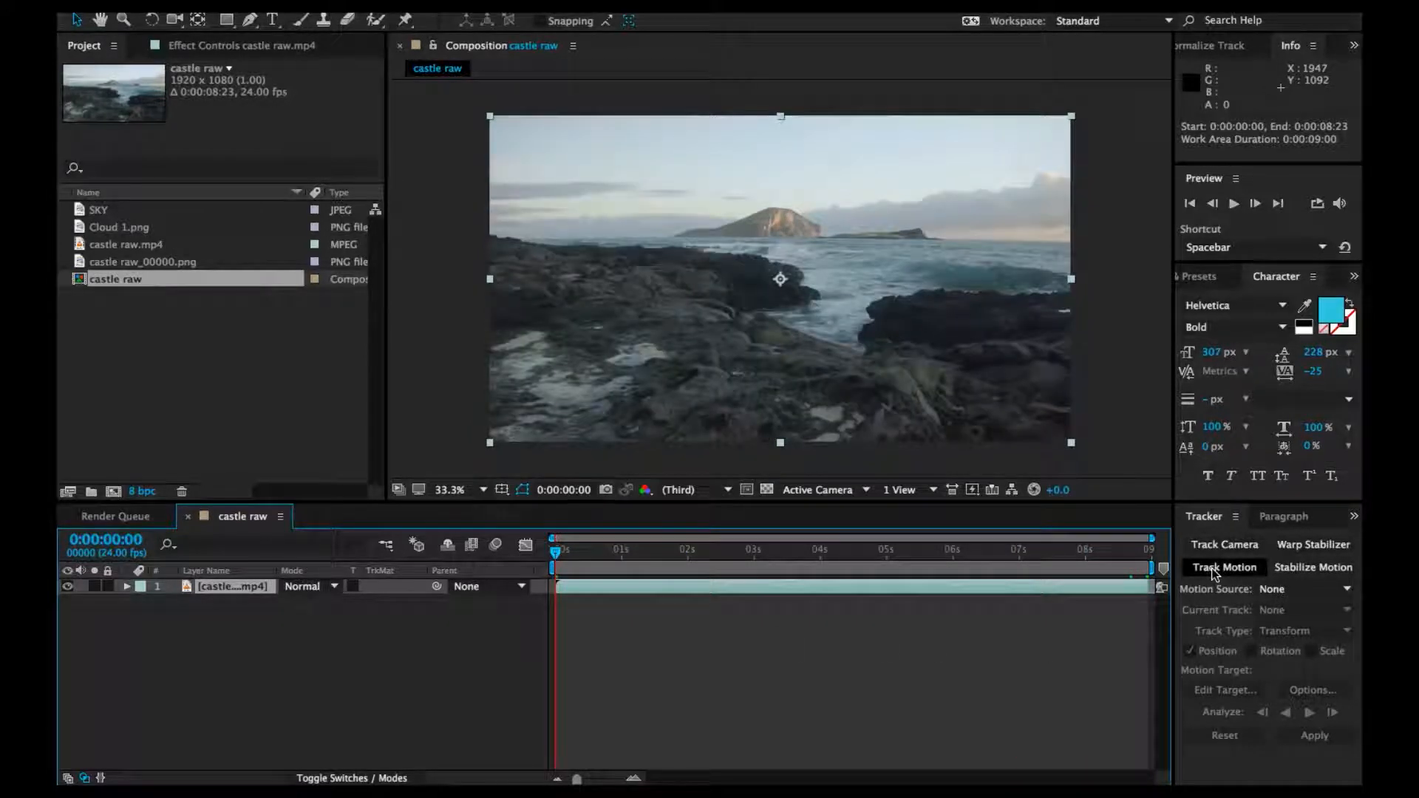
pyautogui.click(1212, 551)
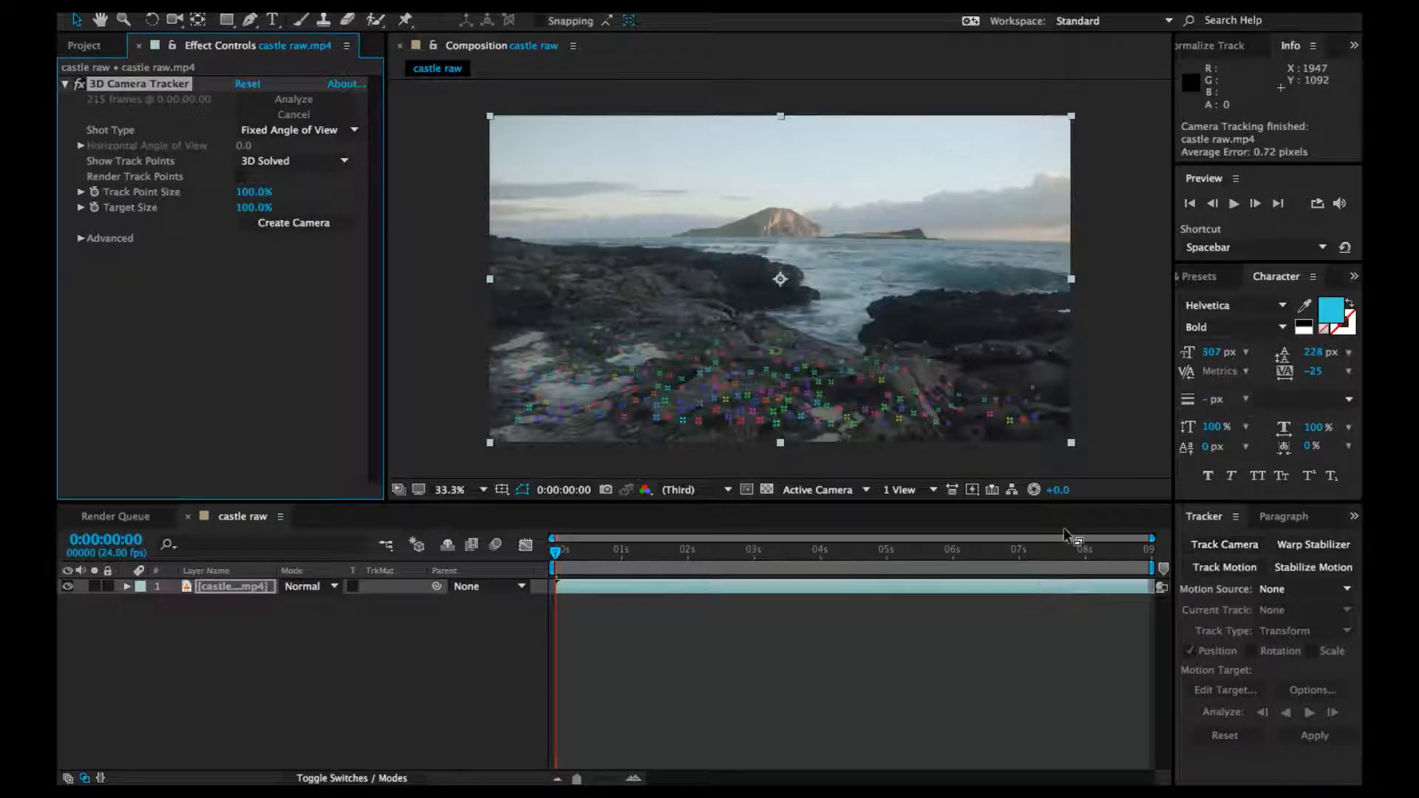
# Set the 3D Camera Tracker's track point size to 200%
pyautogui.moveTo(631, 565); pyautogui.dragTo(892, 569)
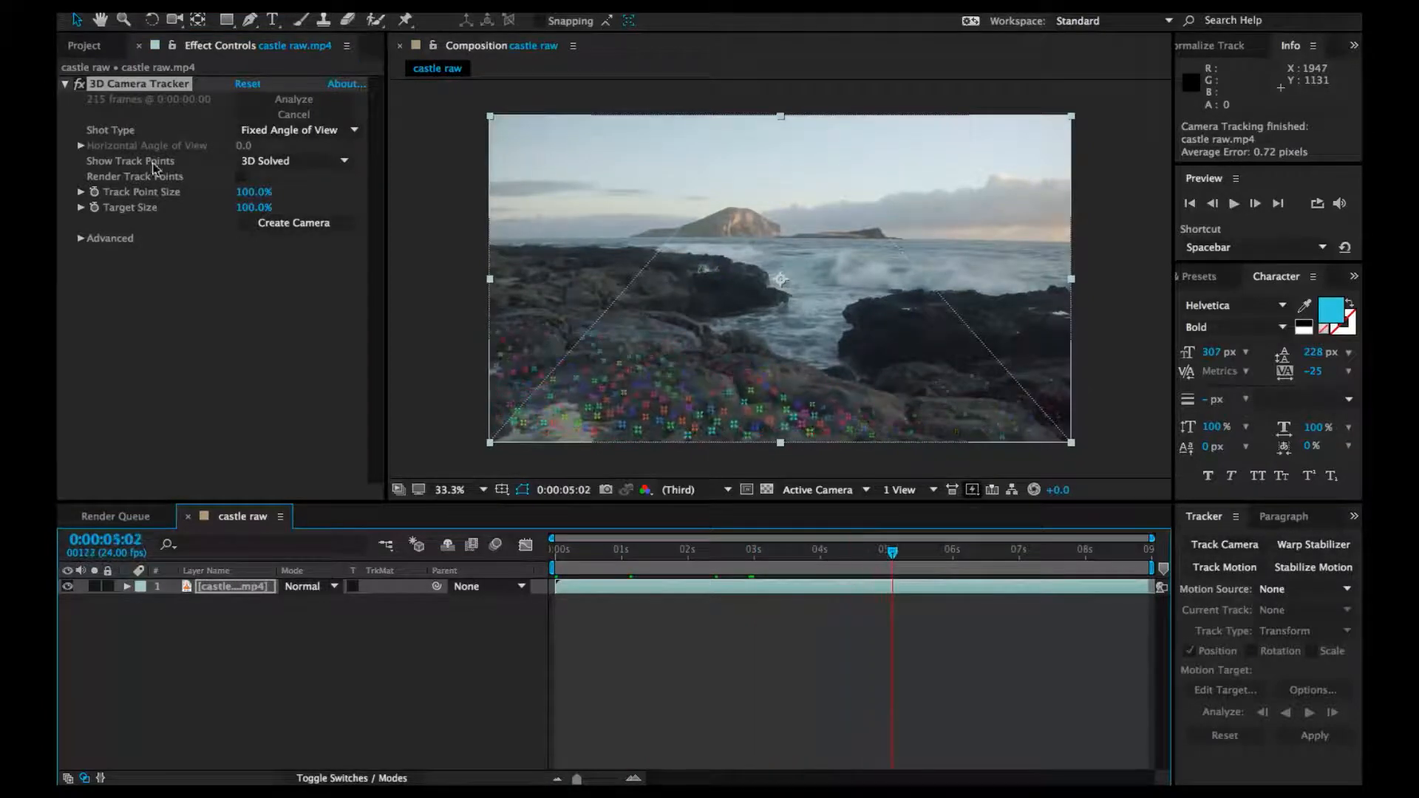
pyautogui.click(254, 191)
pyautogui.write('144')
pyautogui.press('Return')
pyautogui.moveTo(302, 195); pyautogui.dragTo(353, 202)
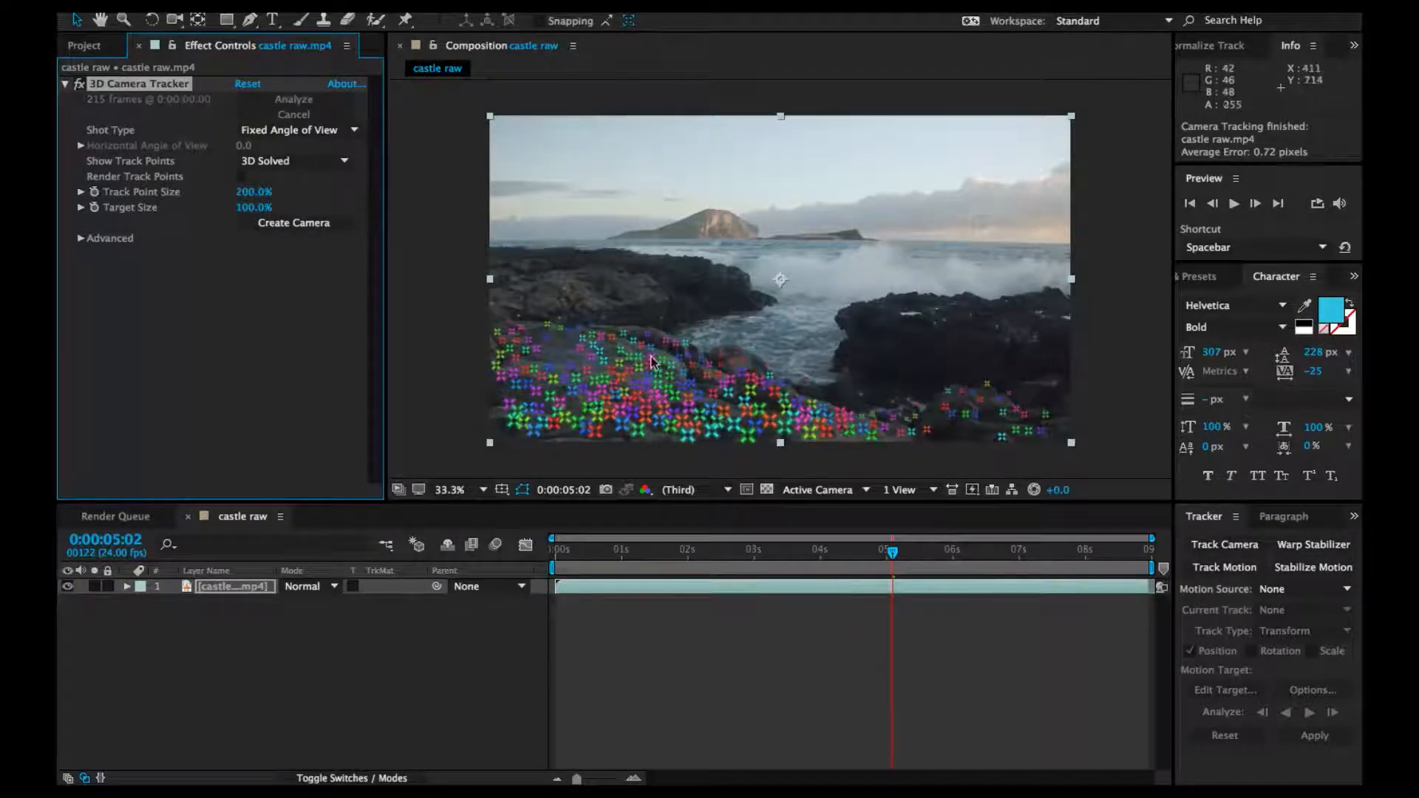
# At 0:00:08:08, select the track points on the distant left-hand rocks and set them as the ground plane and origin
pyautogui.moveTo(902, 571); pyautogui.dragTo(975, 572)
pyautogui.press('space')
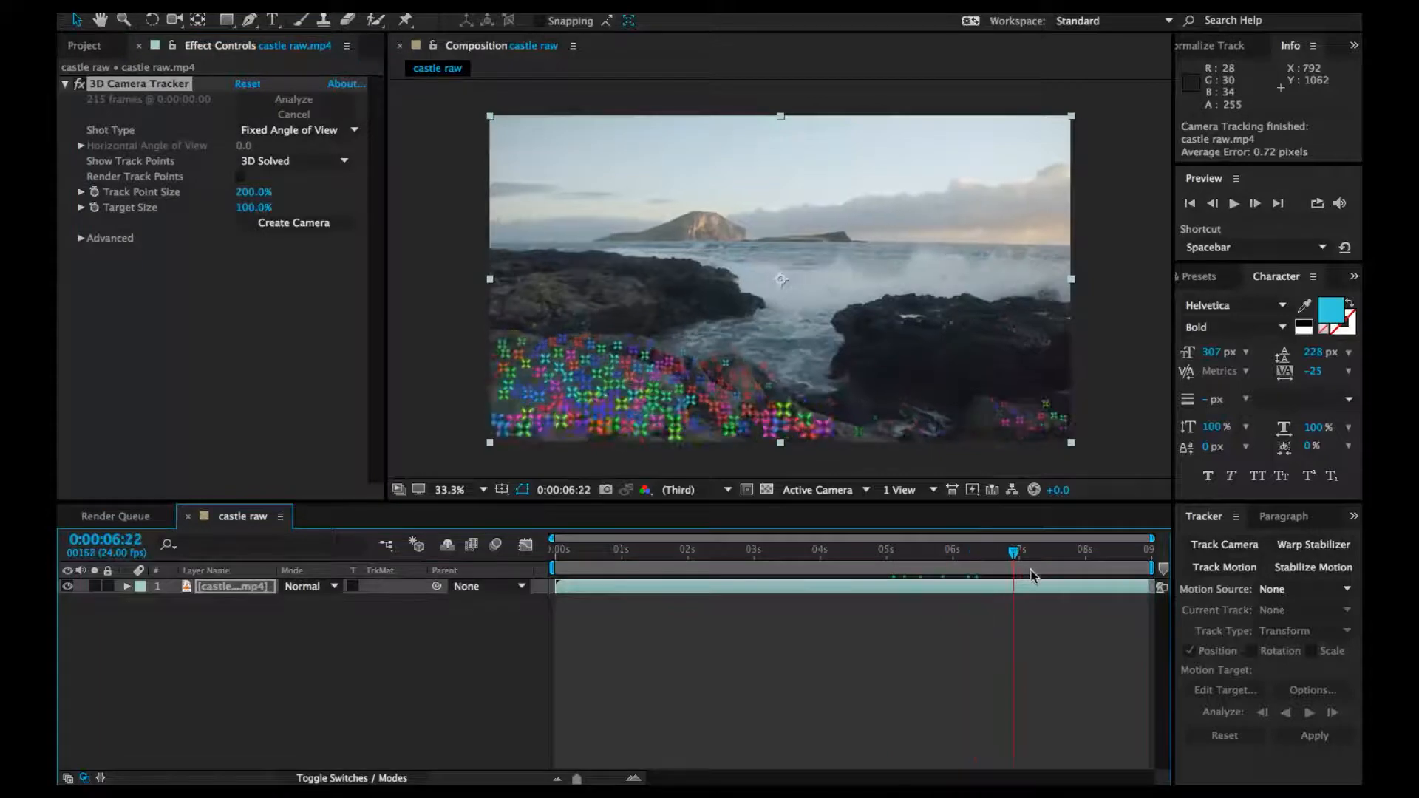
pyautogui.click(475, 490)
pyautogui.click(487, 511)
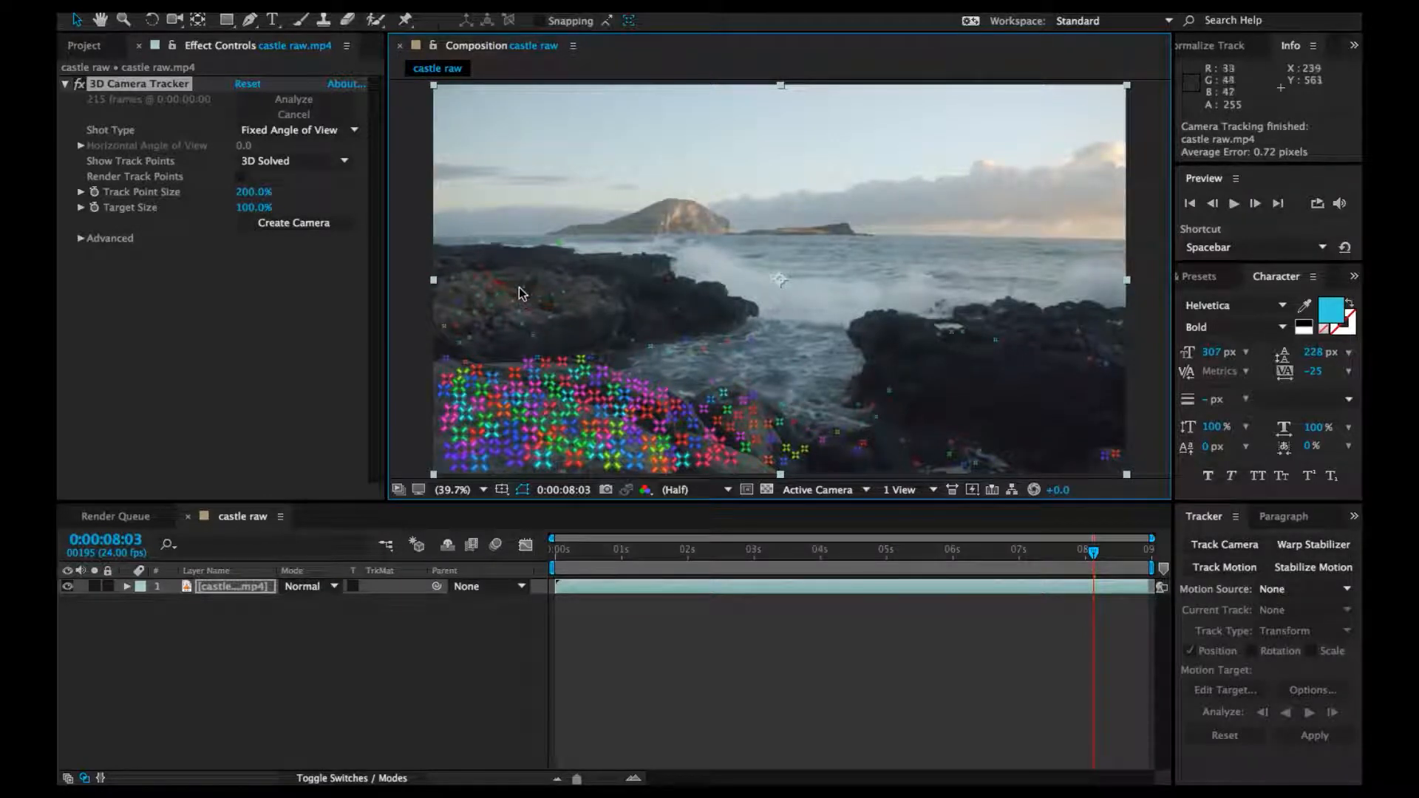
pyautogui.moveTo(1093, 554); pyautogui.dragTo(1106, 555)
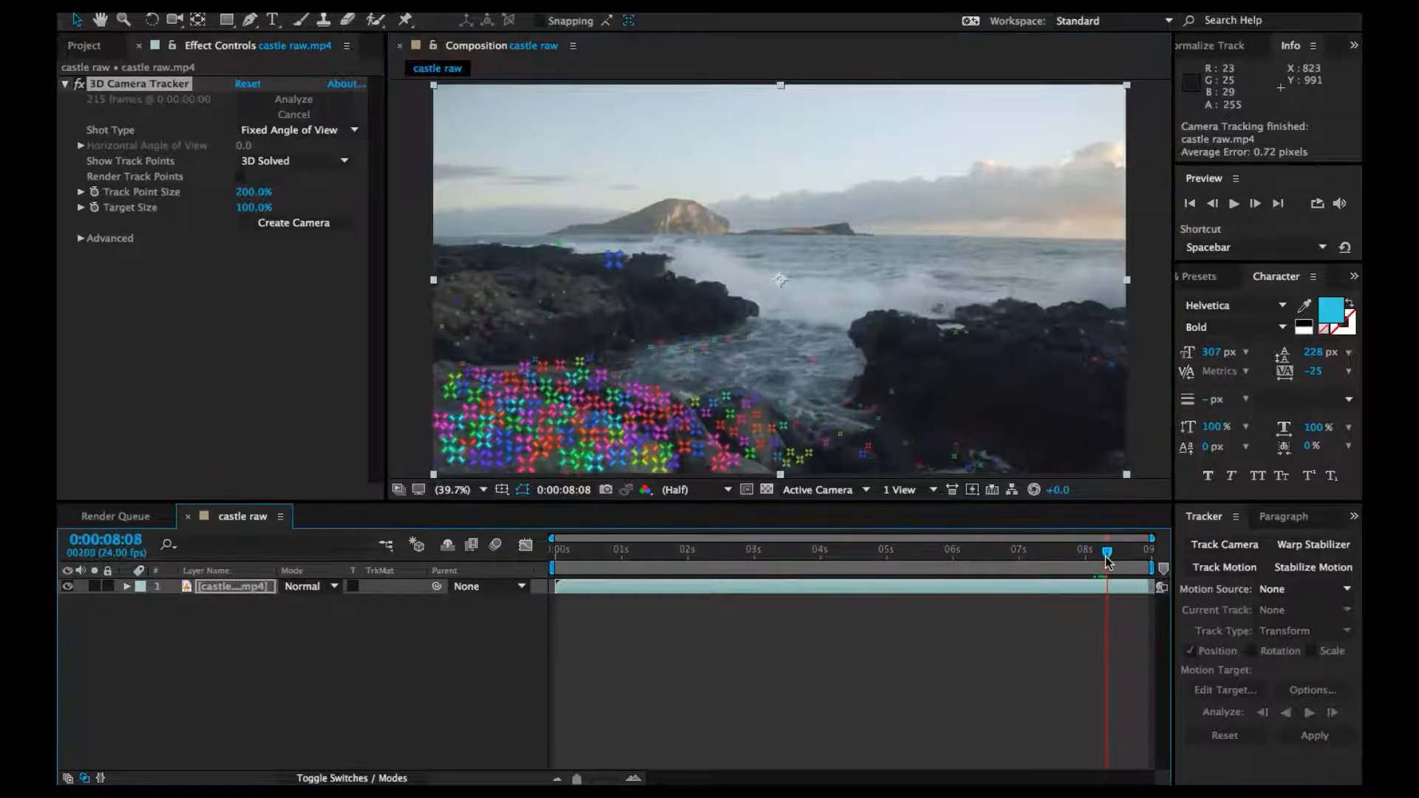
pyautogui.click(520, 294)
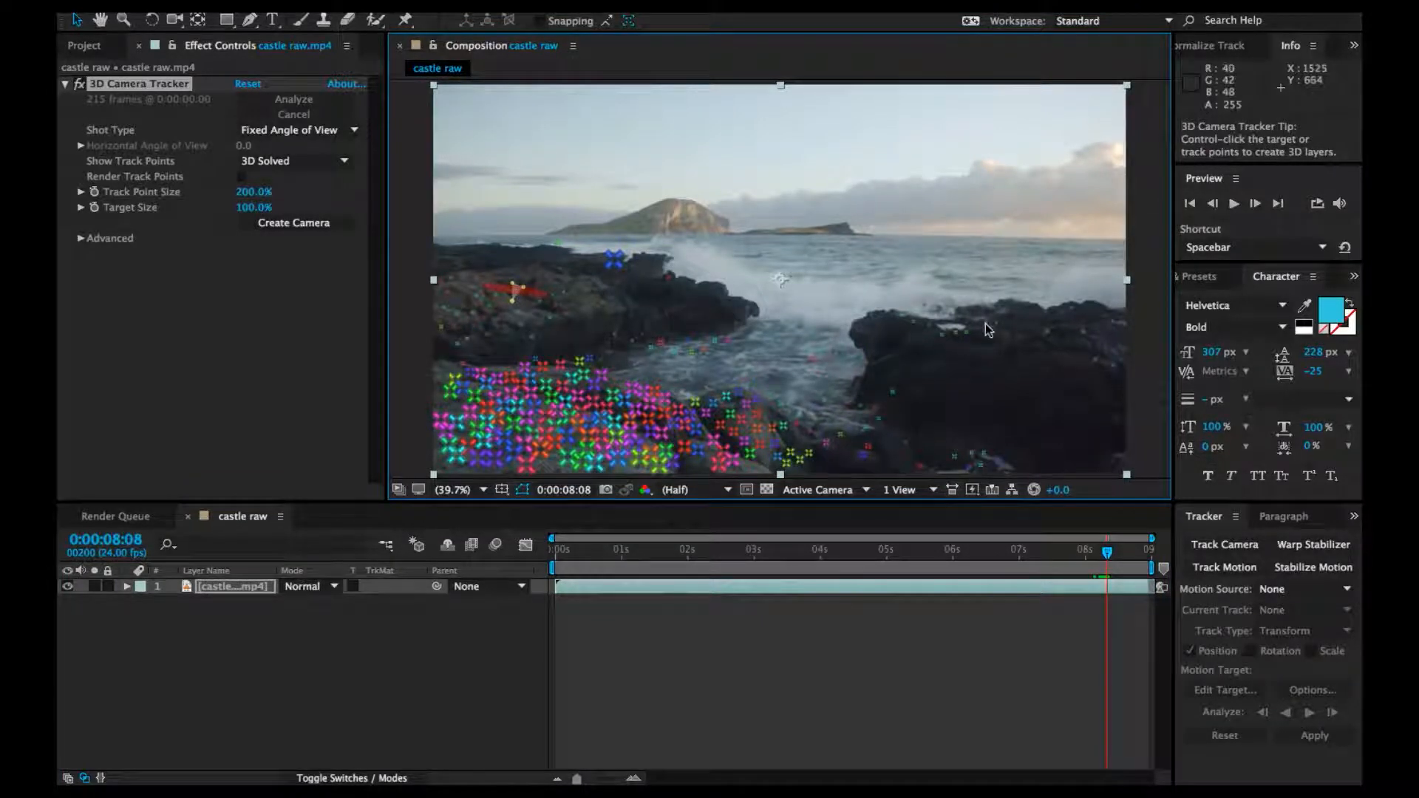
pyautogui.rightClick(516, 295)
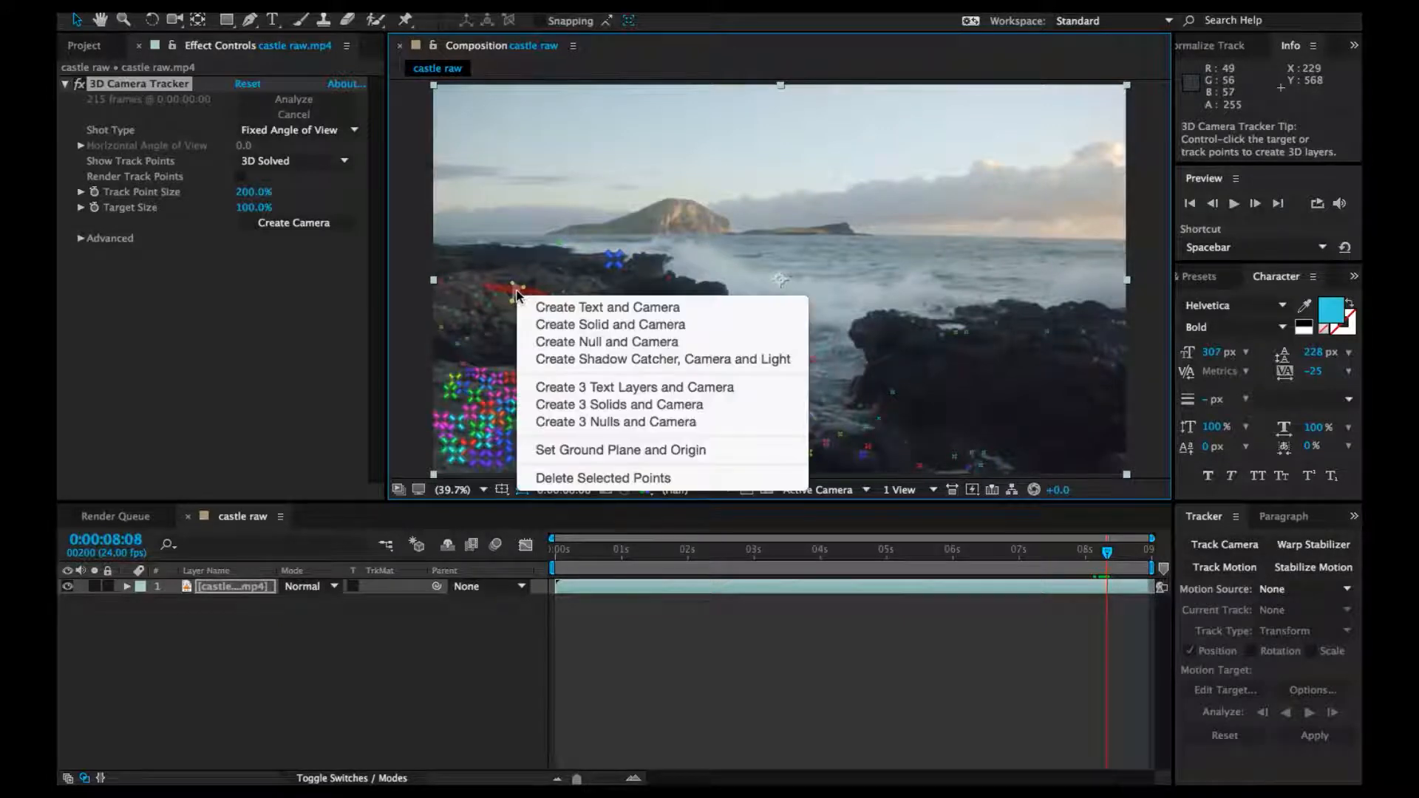
pyautogui.click(671, 458)
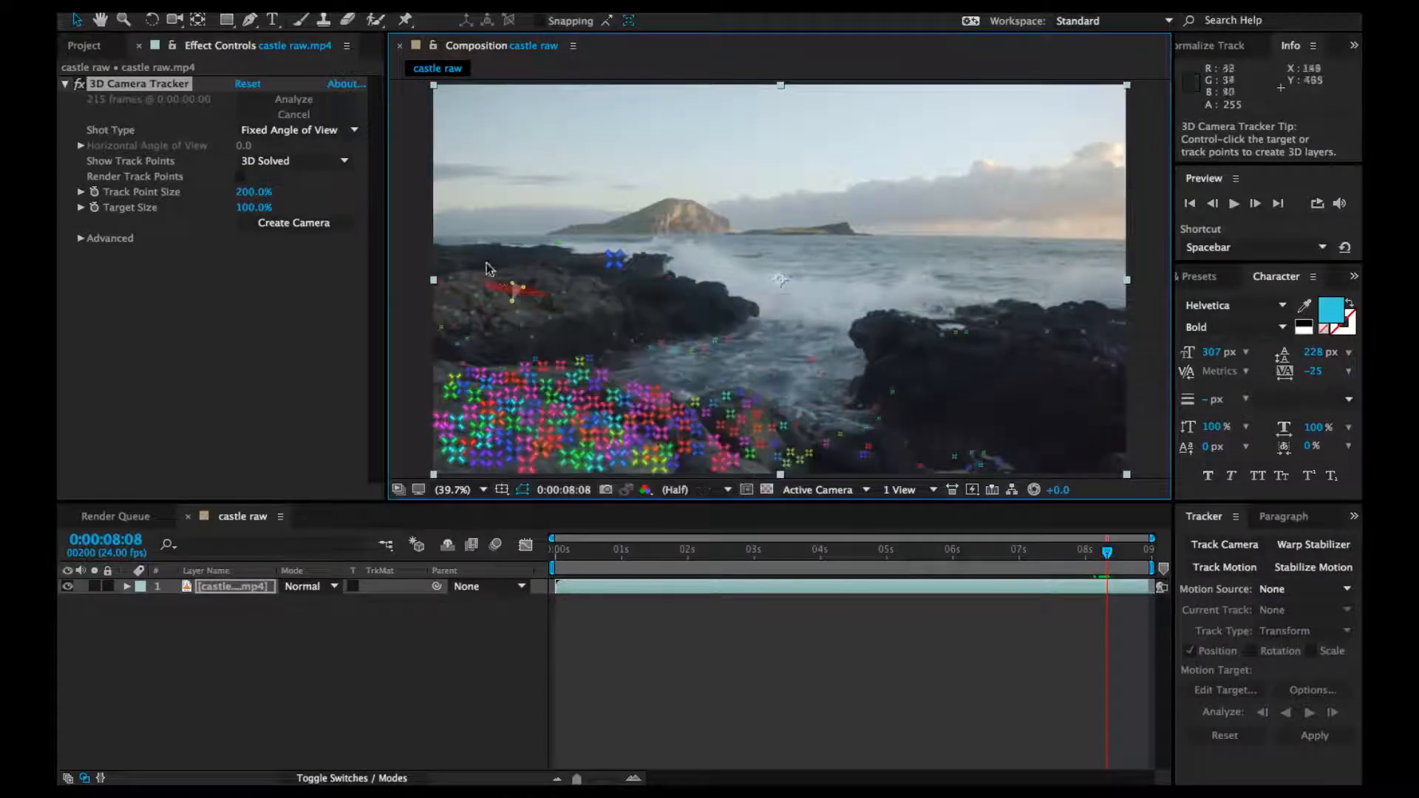
# Create a null and camera from the selected rock track points and name the null "castle null"
pyautogui.rightClick(517, 296)
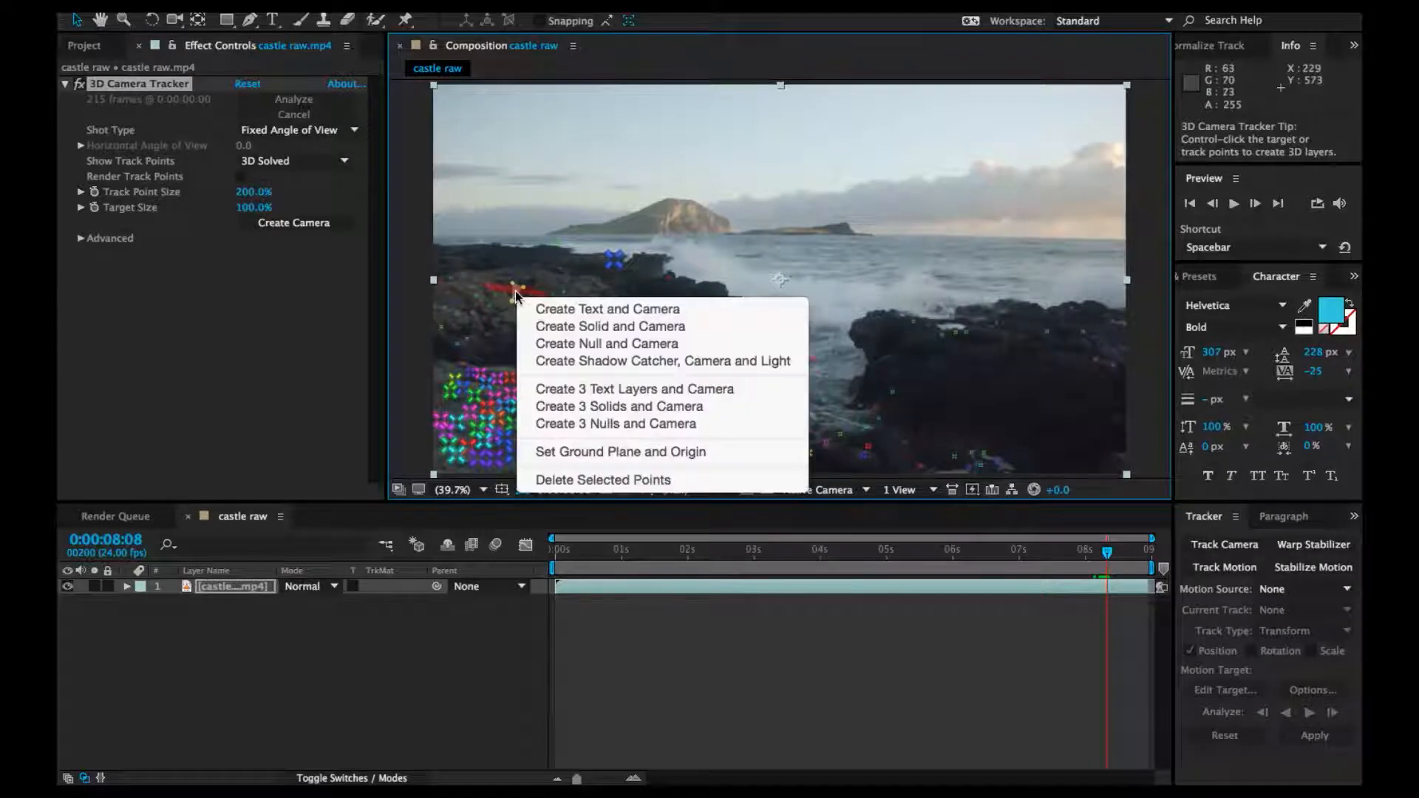
pyautogui.click(639, 349)
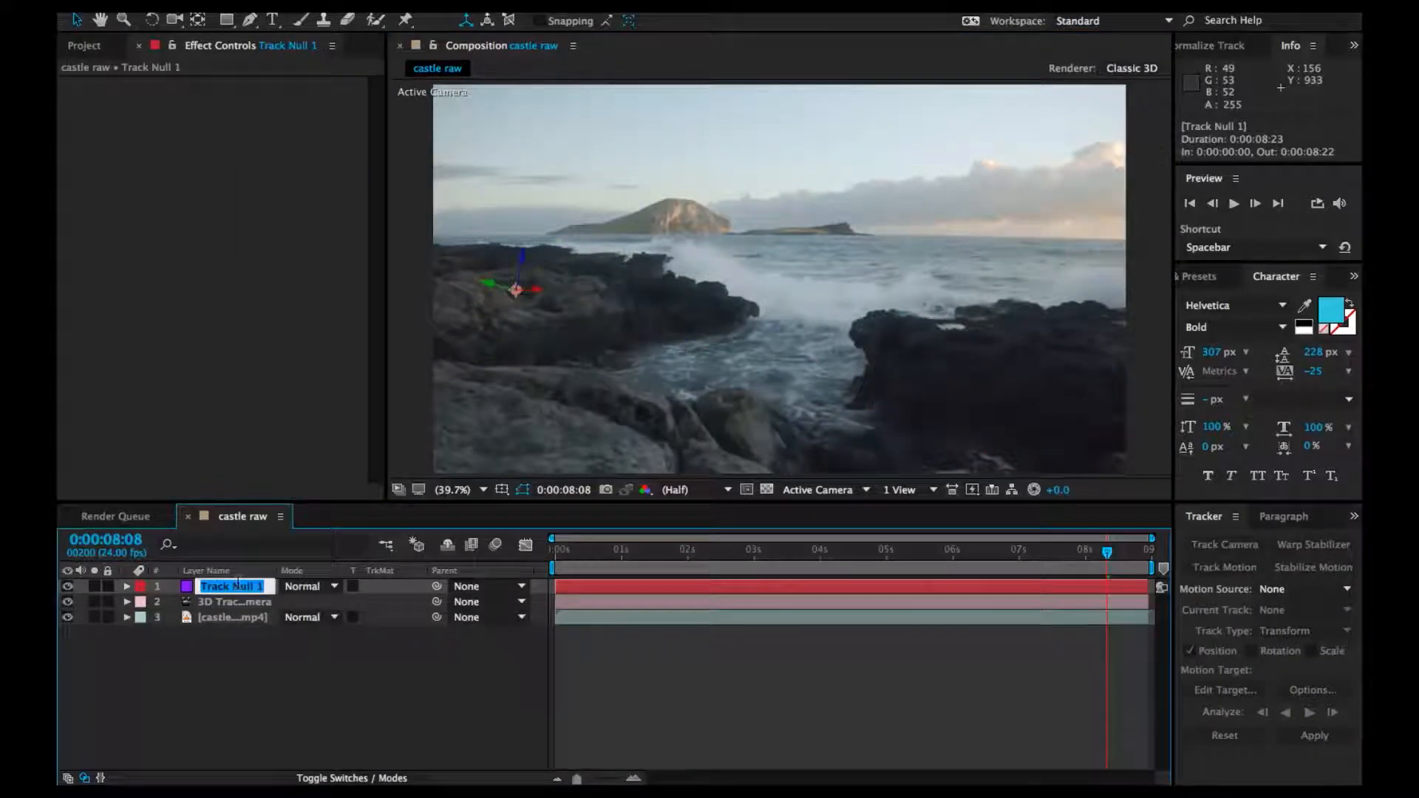
pyautogui.write('castle null')
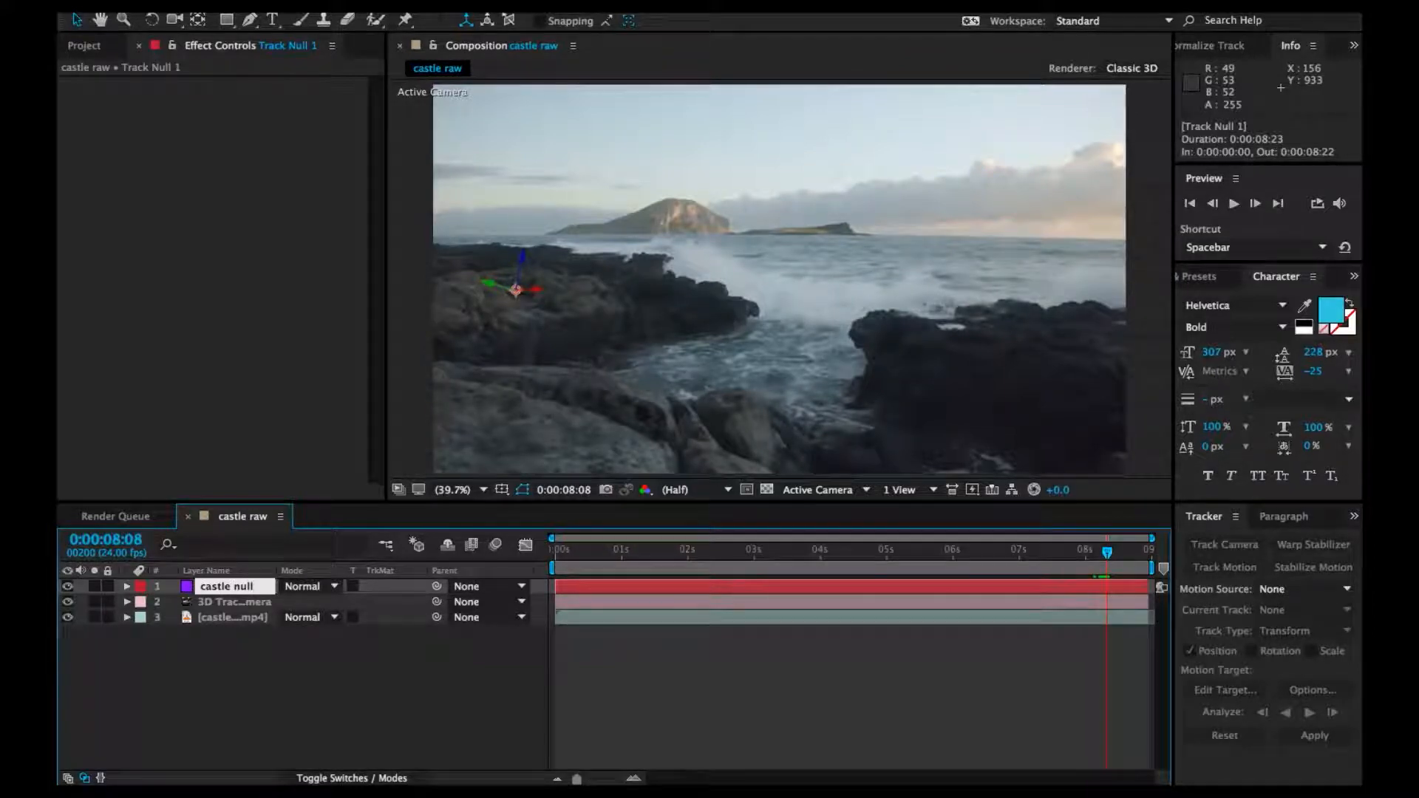
pyautogui.press('Return')
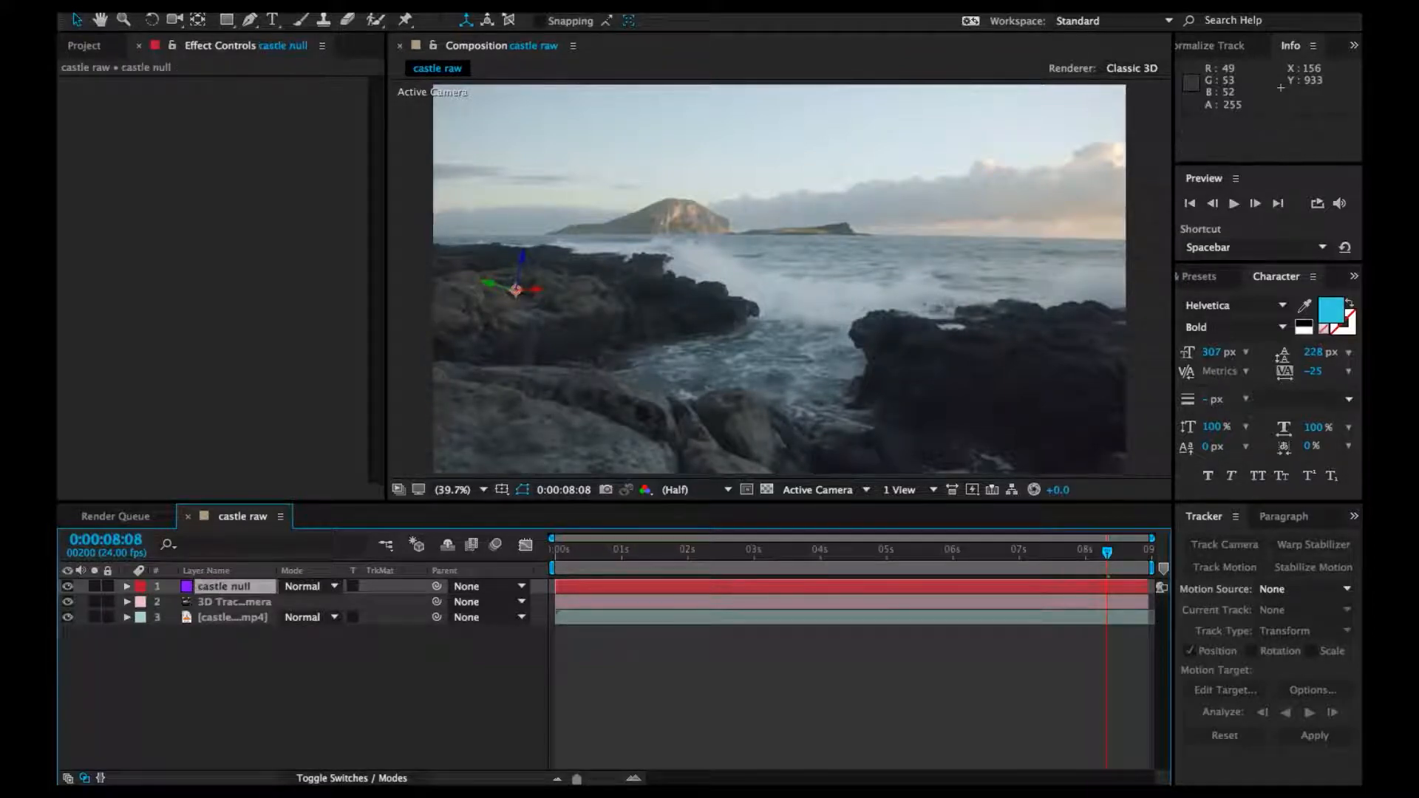
# Create a null from three track points on the near left foreground rocks at 0:00:00:00
pyautogui.click(252, 618)
pyautogui.click(164, 93)
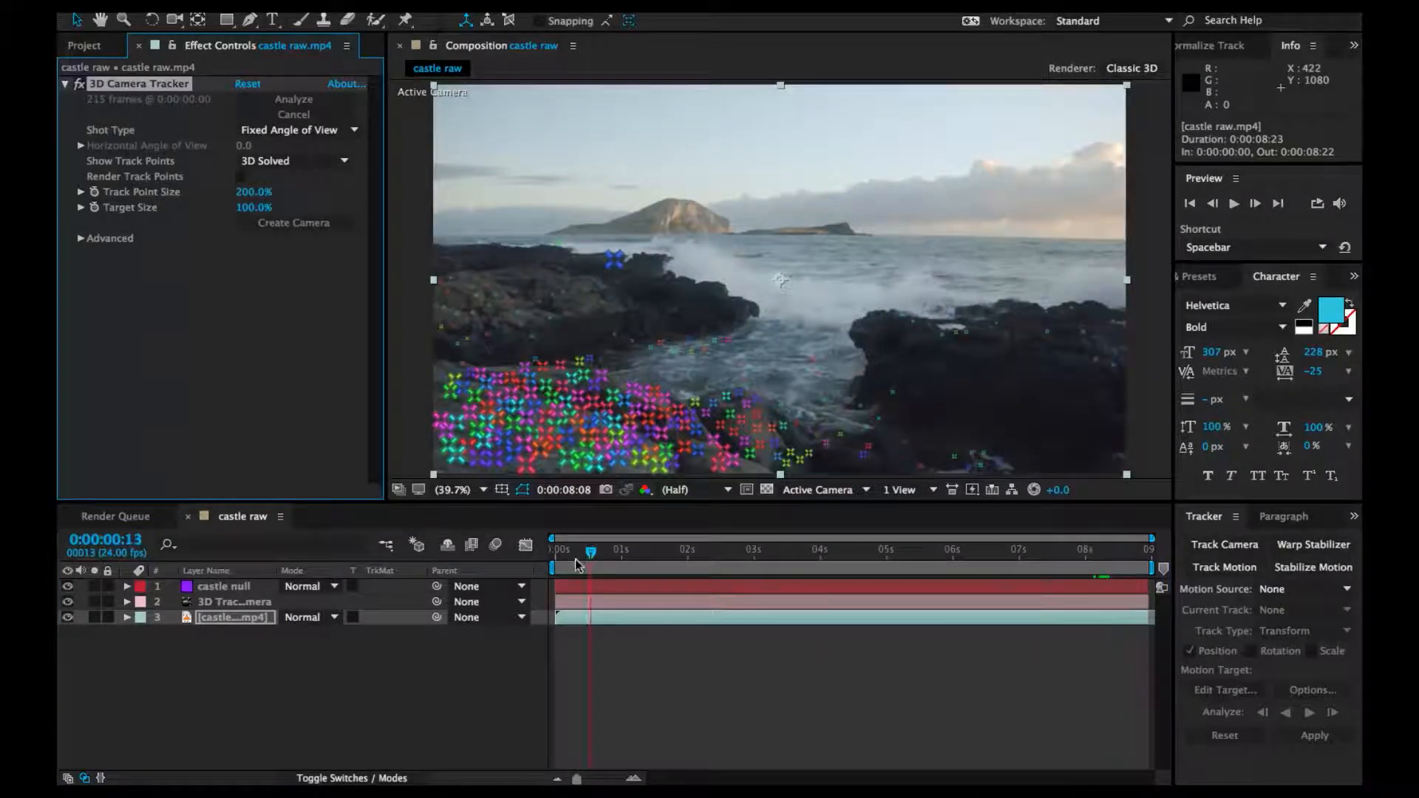
pyautogui.press('Home')
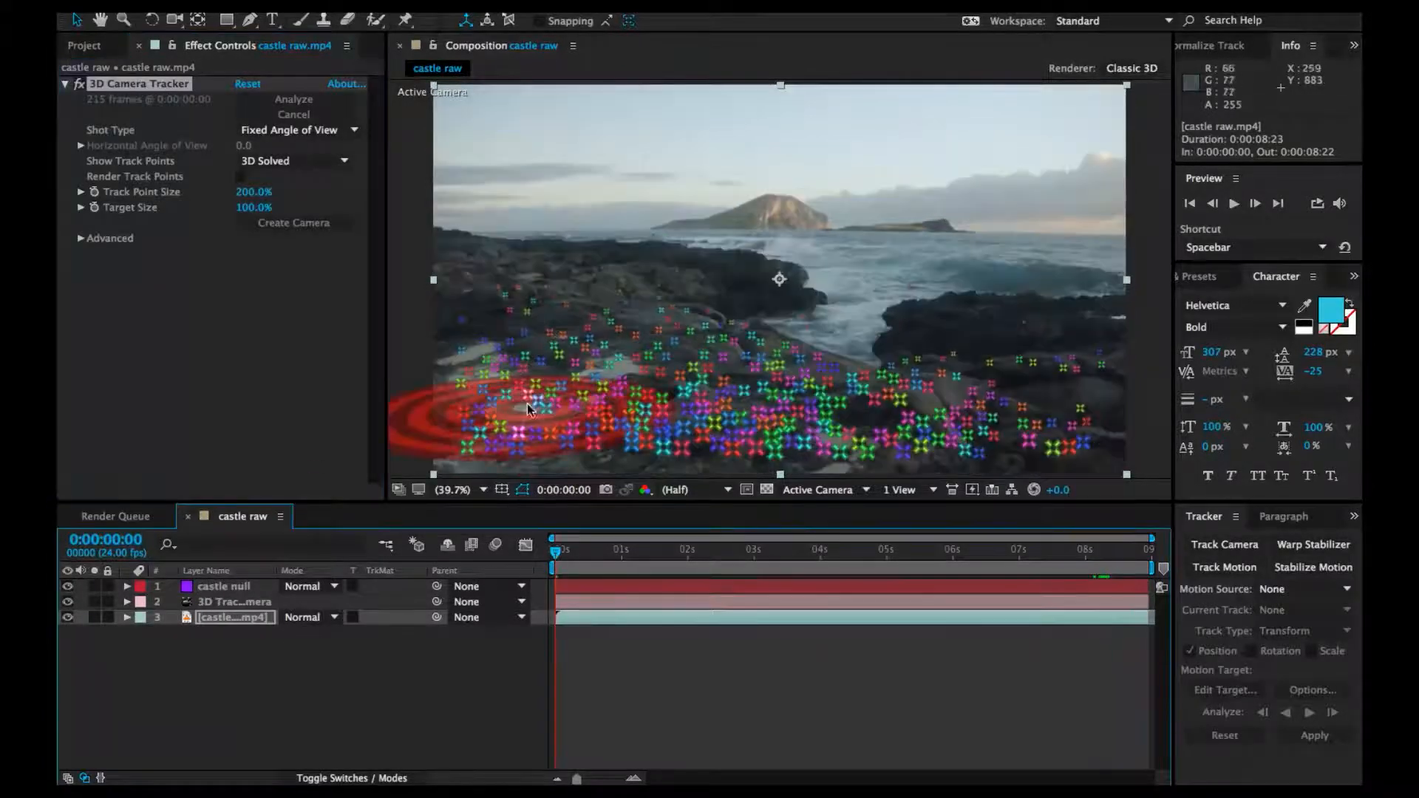
pyautogui.click(567, 403)
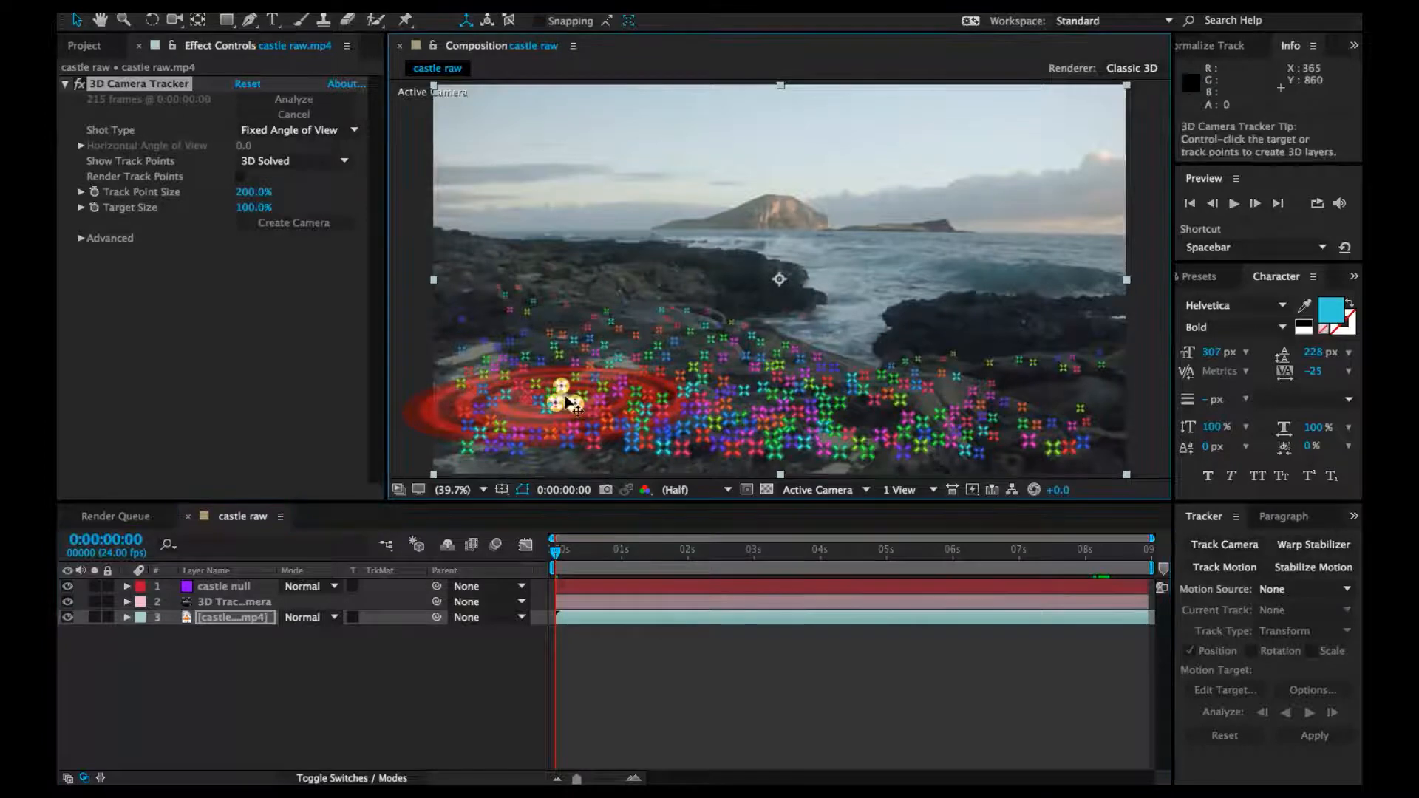
pyautogui.rightClick(566, 403)
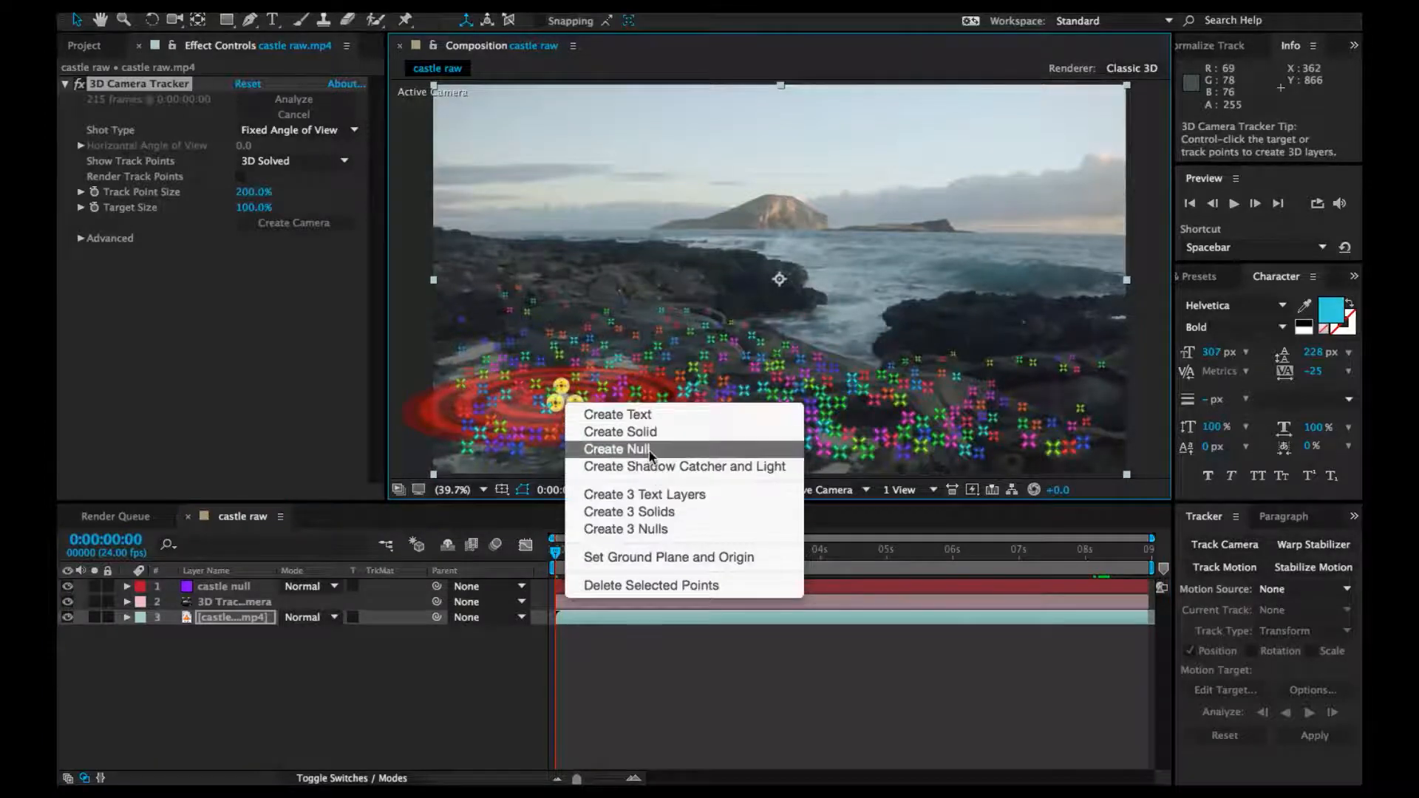
pyautogui.click(617, 449)
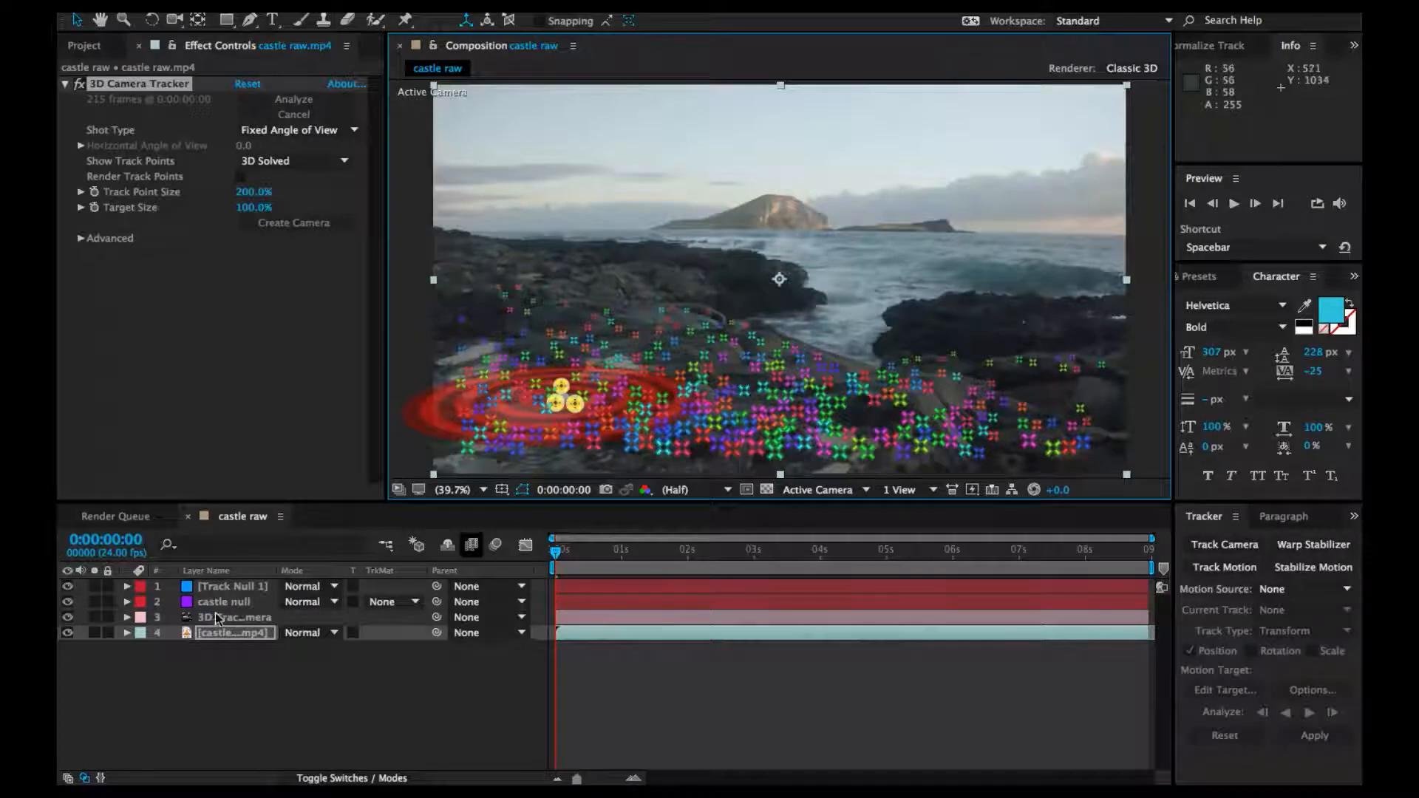
# Rename the foreground track null as "near null"
pyautogui.click(236, 588)
pyautogui.press('Return')
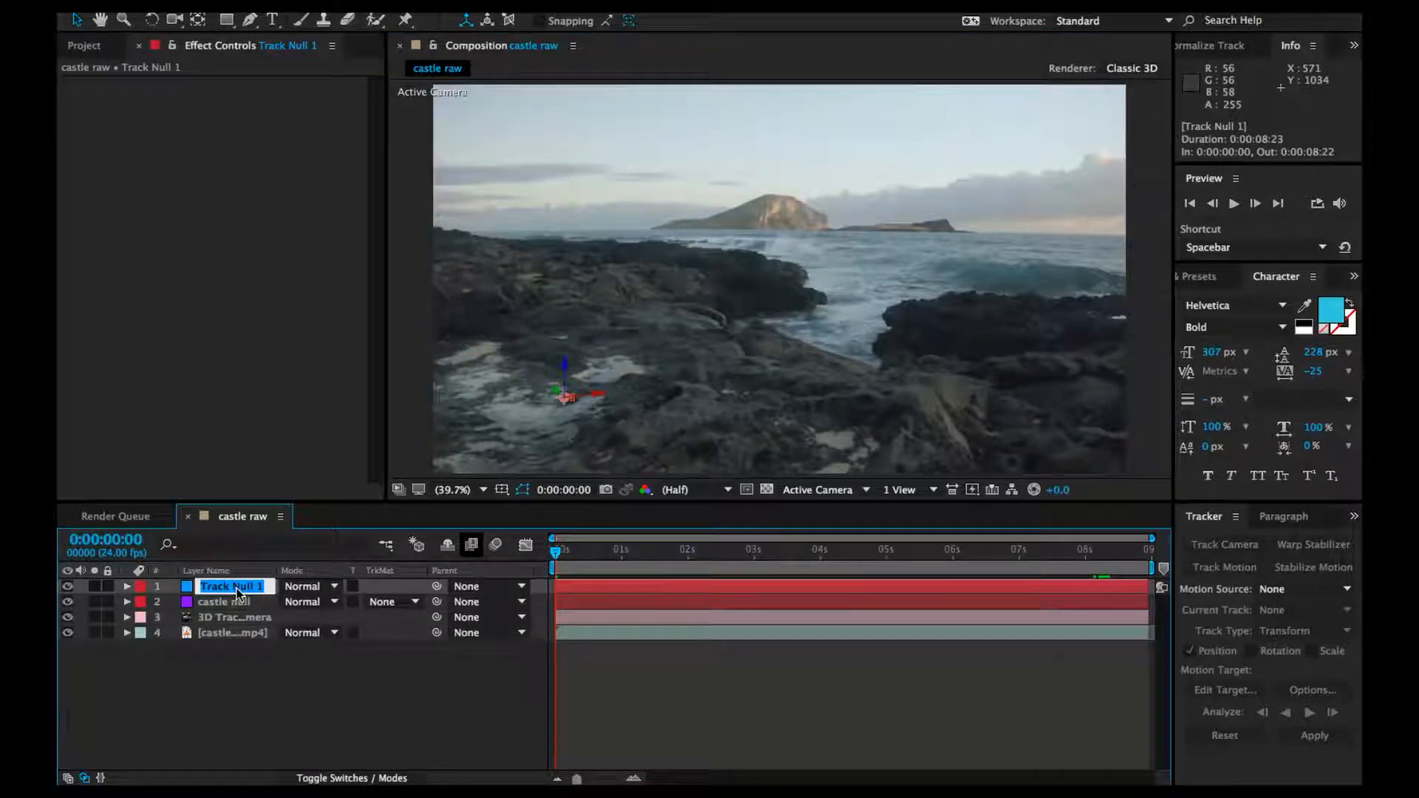
pyautogui.write('near null')
pyautogui.press('Return')
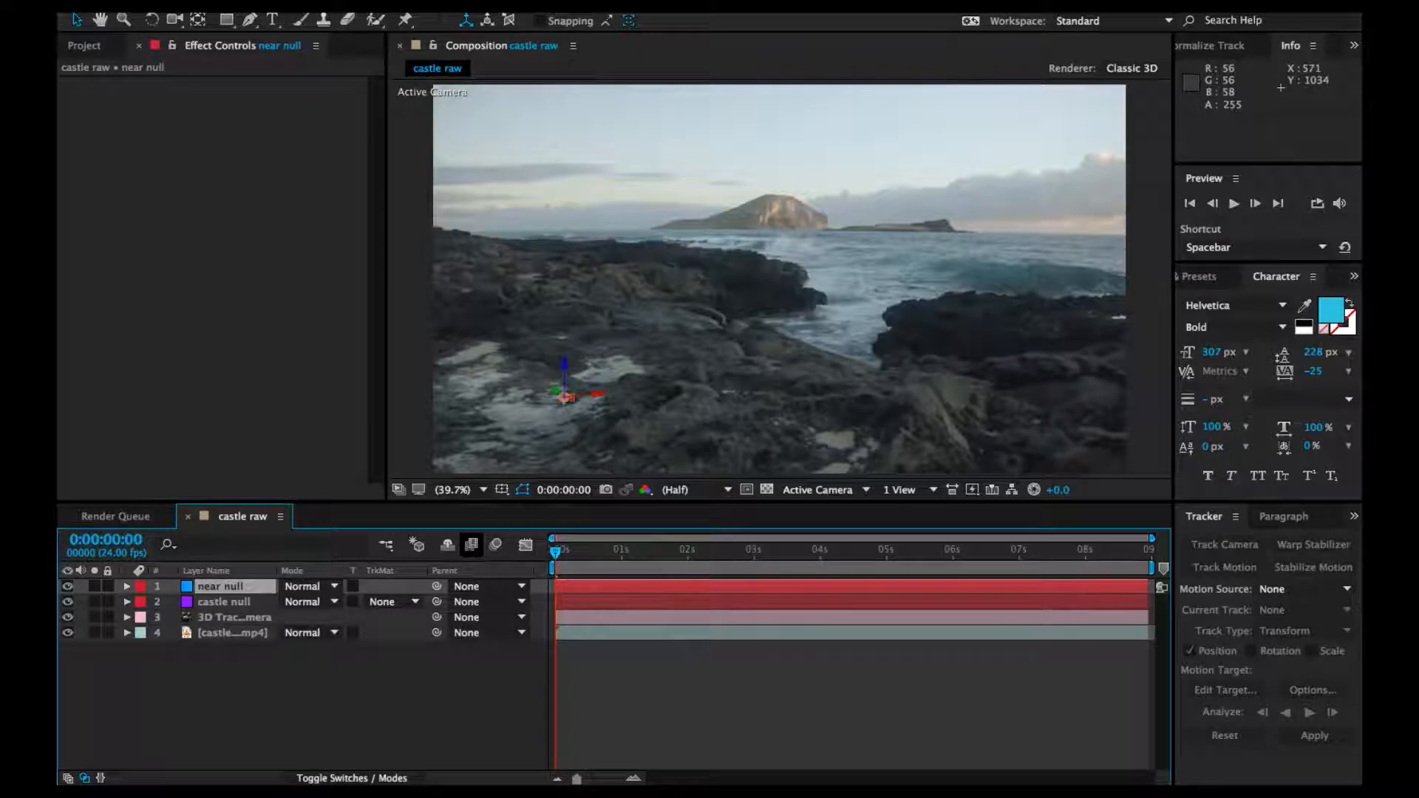
# Start a motion track on the castle raw.mp4 layer and place its track point on a bright patch of the distant mountain
pyautogui.click(237, 664)
pyautogui.click(212, 635)
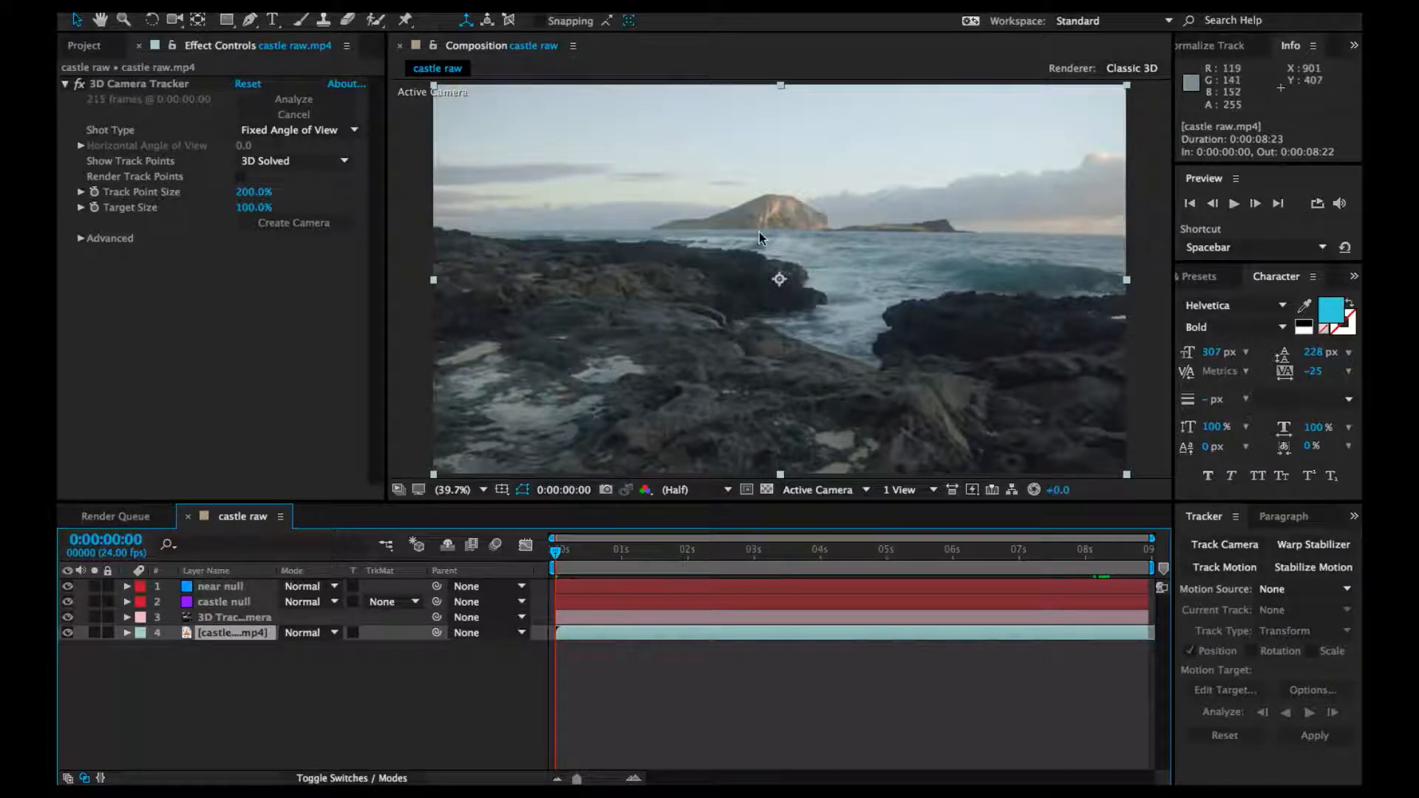
pyautogui.moveTo(730, 563); pyautogui.dragTo(544, 564)
pyautogui.scroll(5, 763, 209)
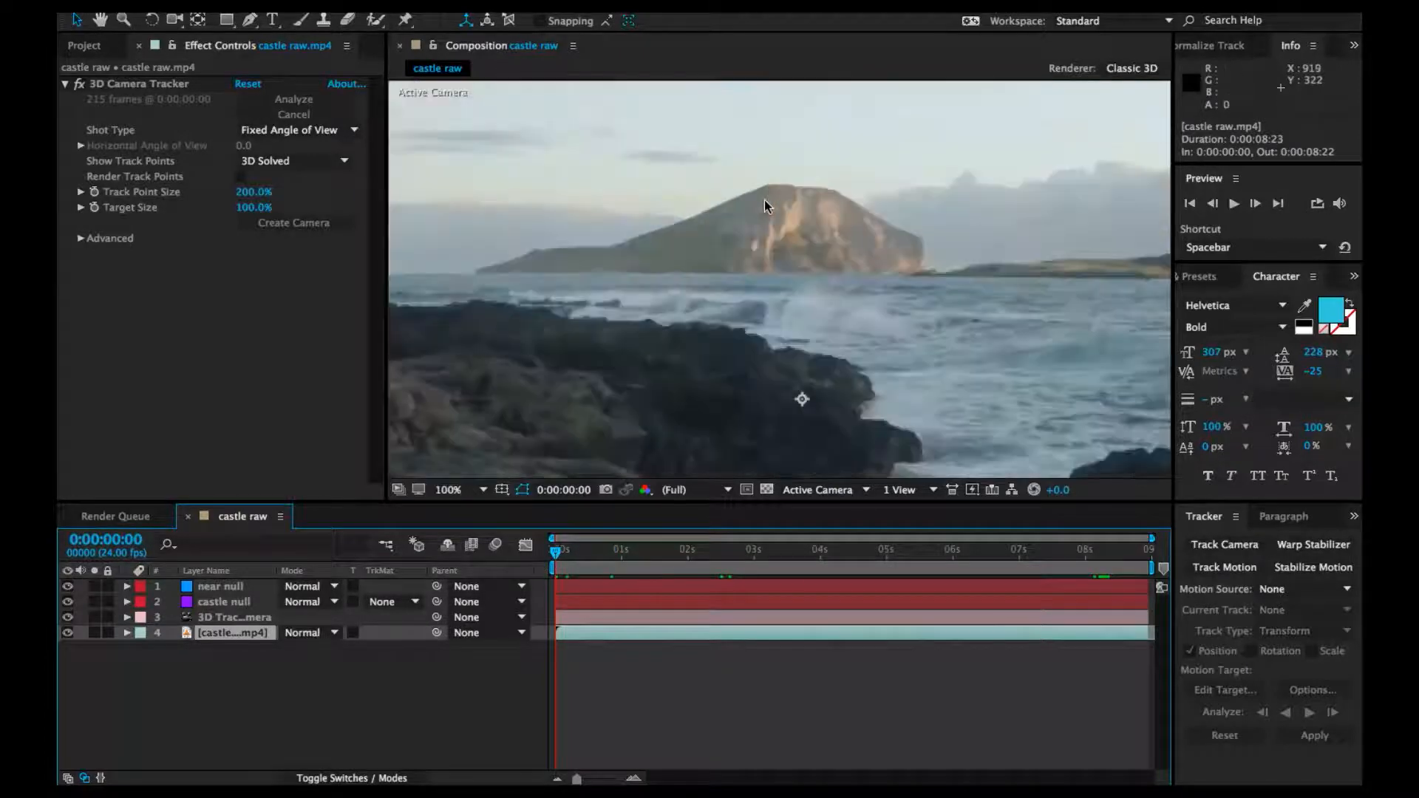
pyautogui.moveTo(928, 260); pyautogui.dragTo(801, 253)
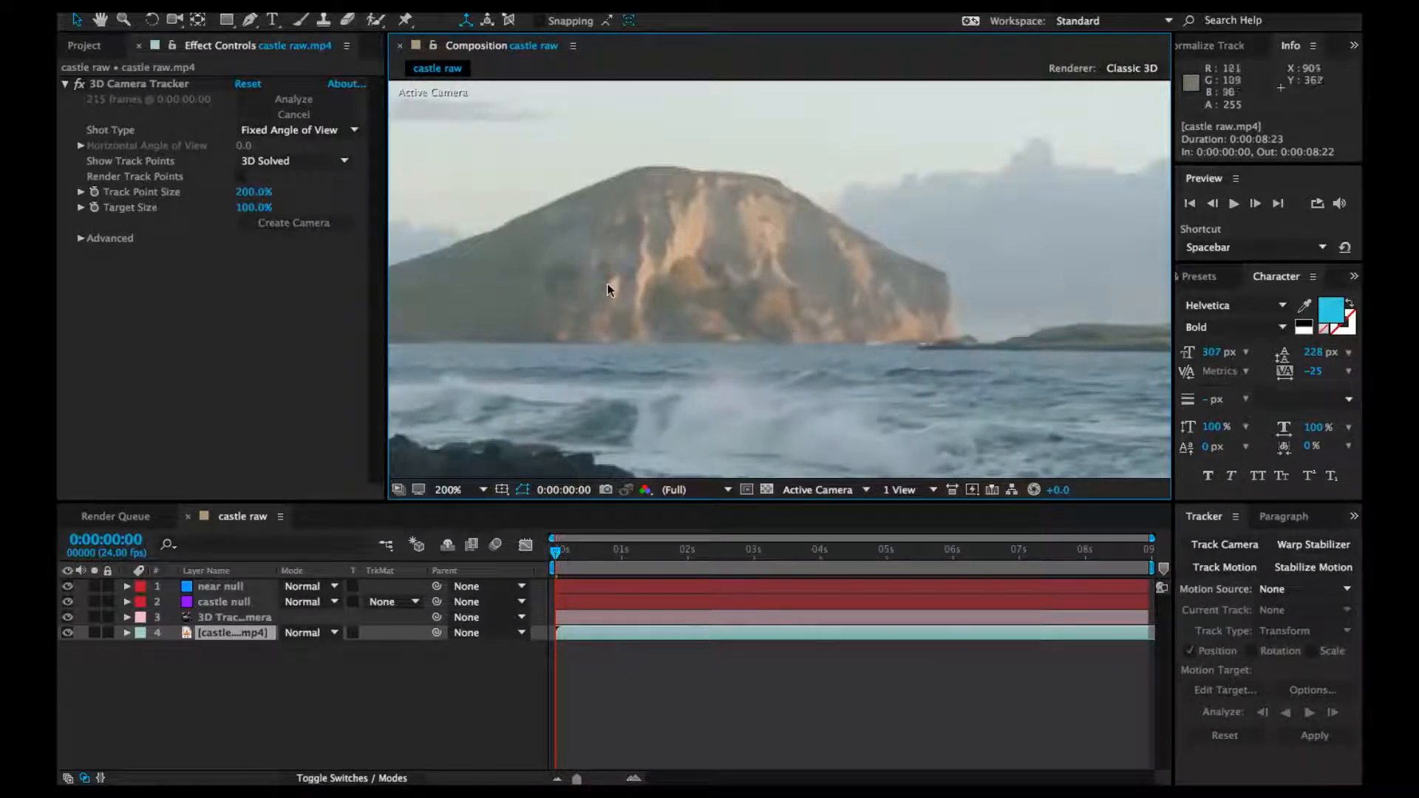
pyautogui.click(1212, 568)
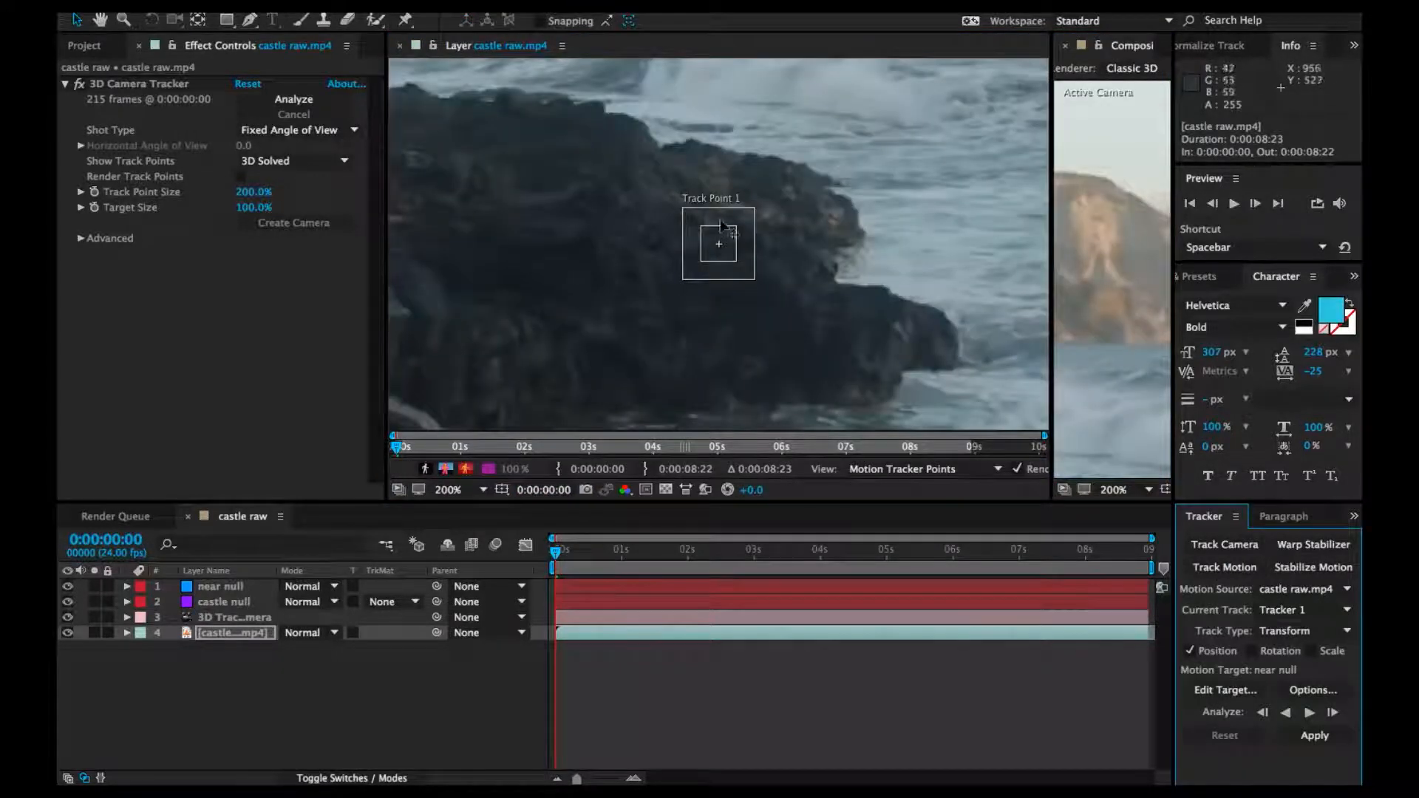
pyautogui.scroll(5, 849, 240)
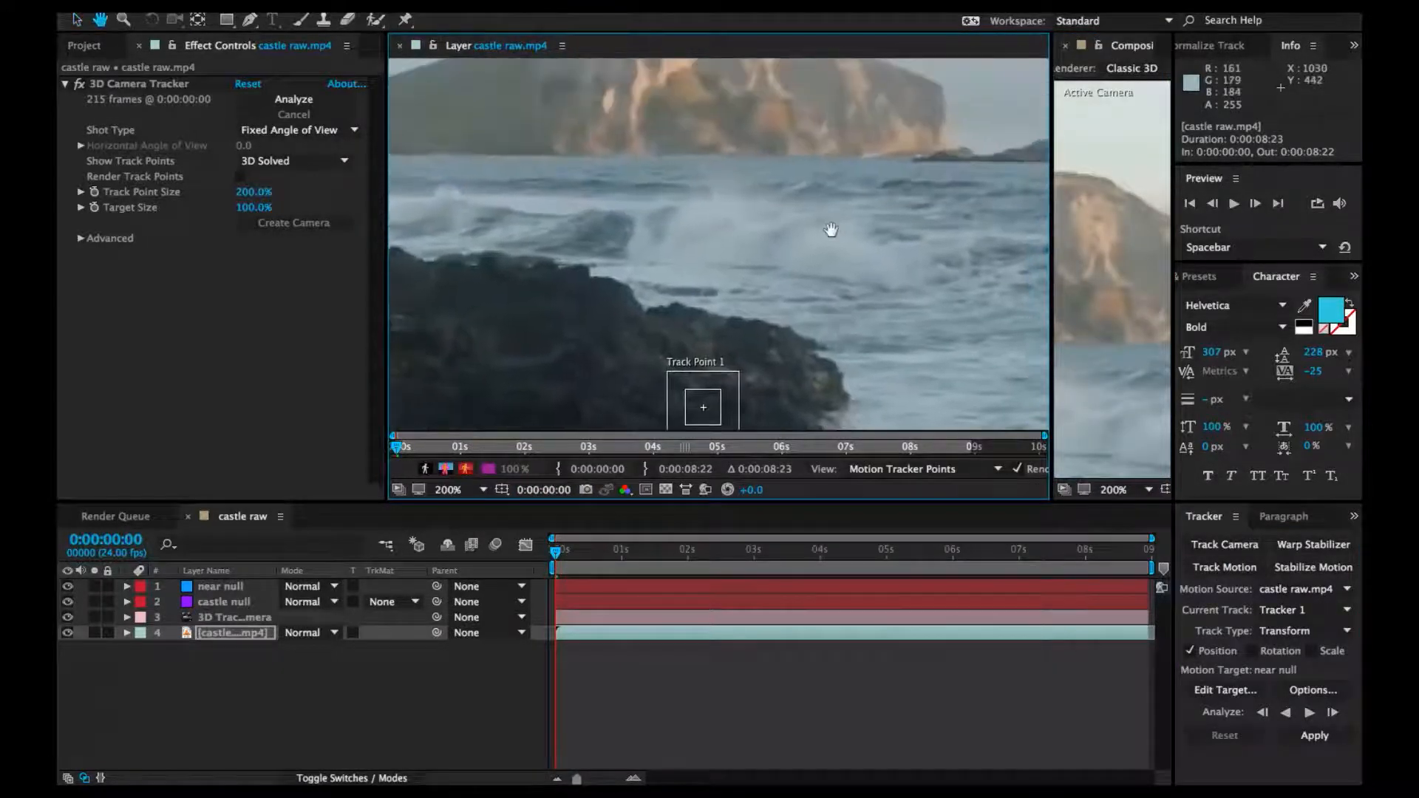
pyautogui.moveTo(720, 376); pyautogui.dragTo(635, 122)
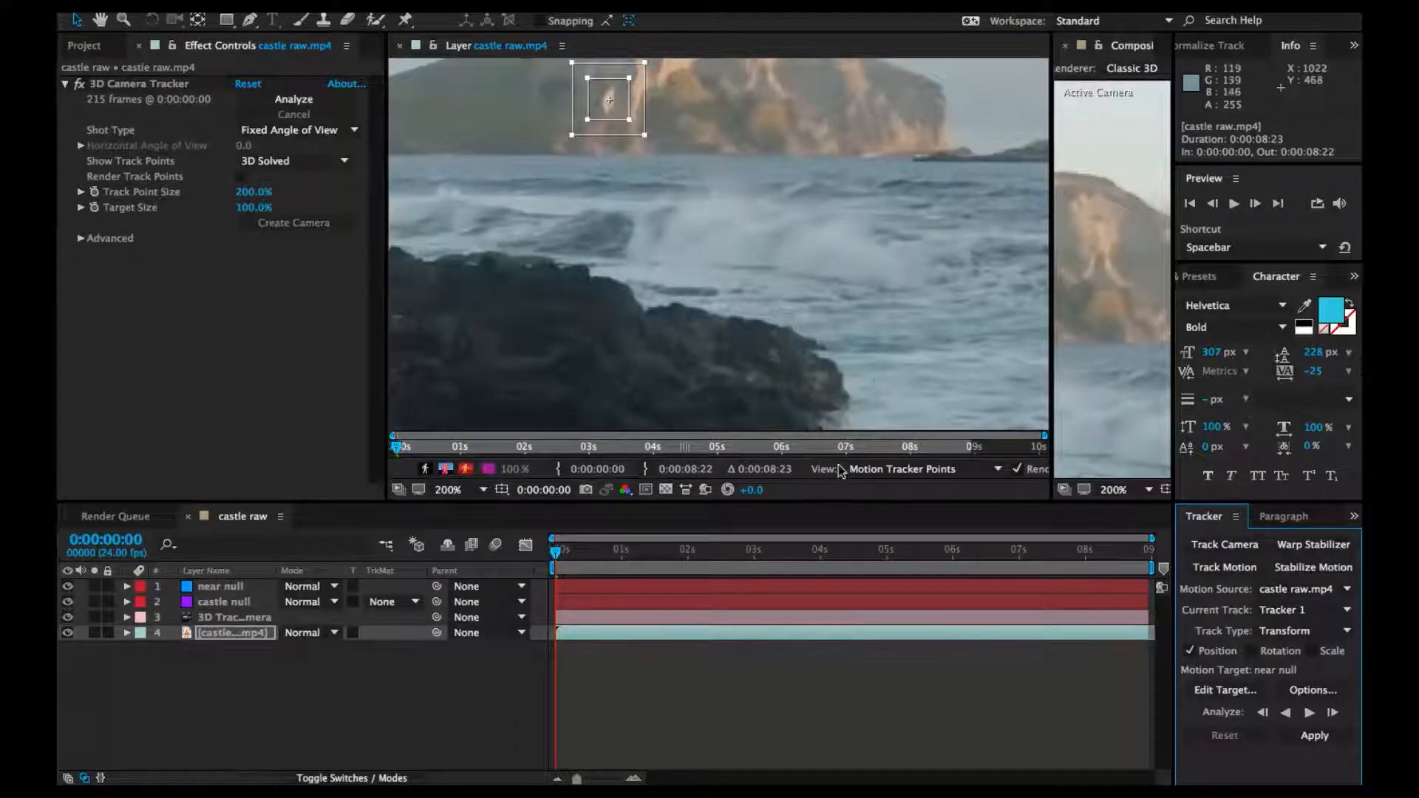
# Add a new null object to the composition and name it "moutain null"
pyautogui.rightClick(294, 674)
pyautogui.moveTo(336, 617)
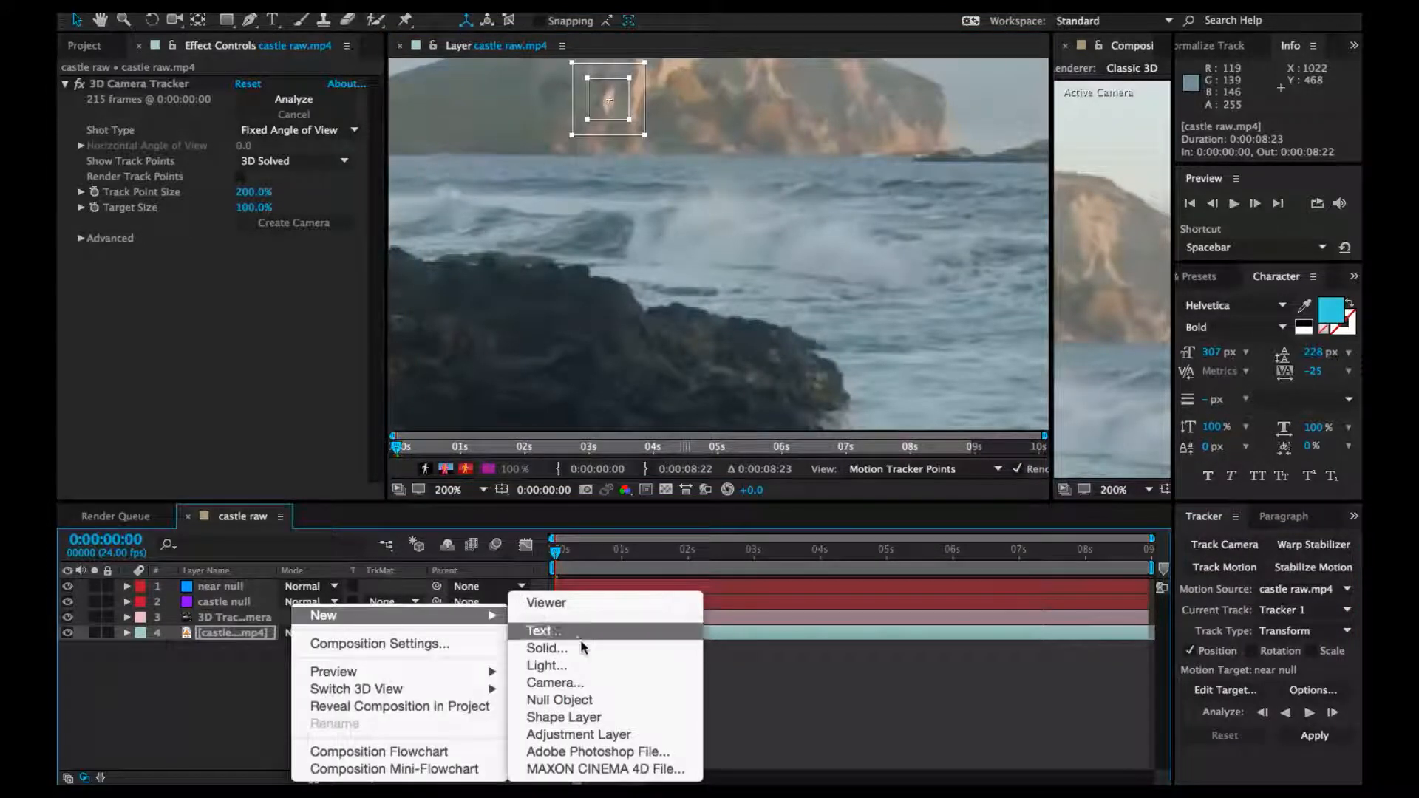
pyautogui.click(583, 700)
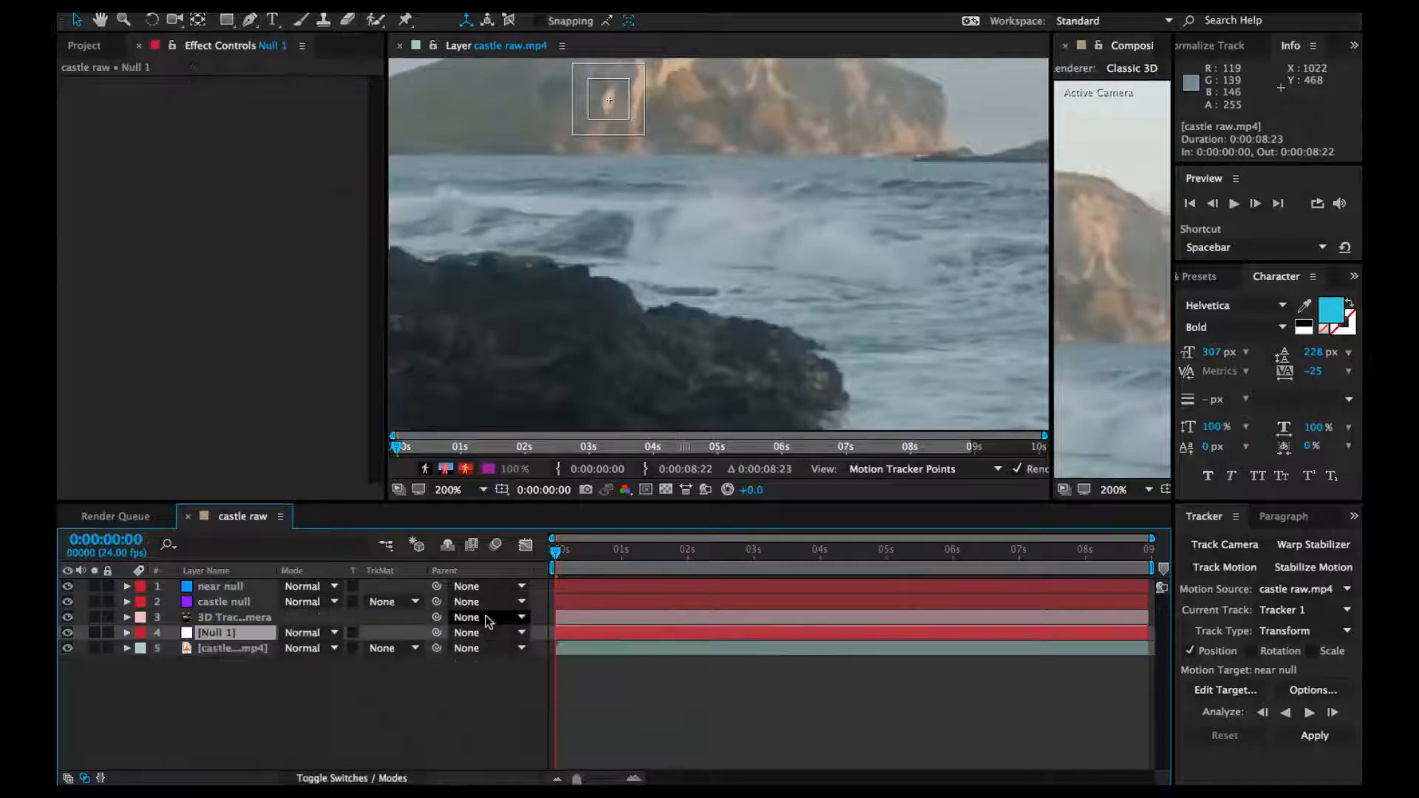
pyautogui.press('Return')
pyautogui.write('m')
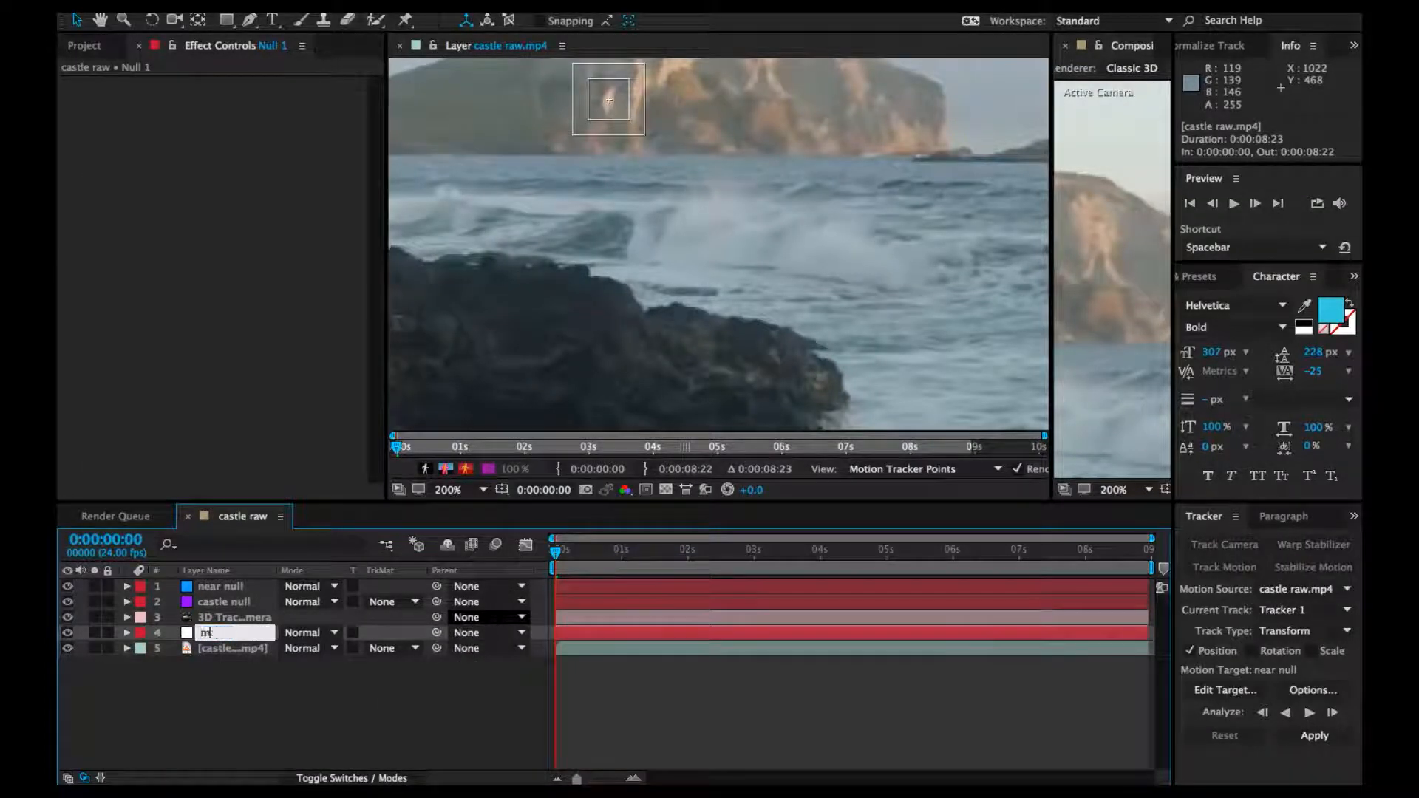
pyautogui.write('aout')
pyautogui.press('BackSpace')
pyautogui.press('BackSpace')
pyautogui.write('ou')
pyautogui.press('BackSpace')
pyautogui.press('BackSpace')
pyautogui.press('BackSpace')
pyautogui.press('Return')
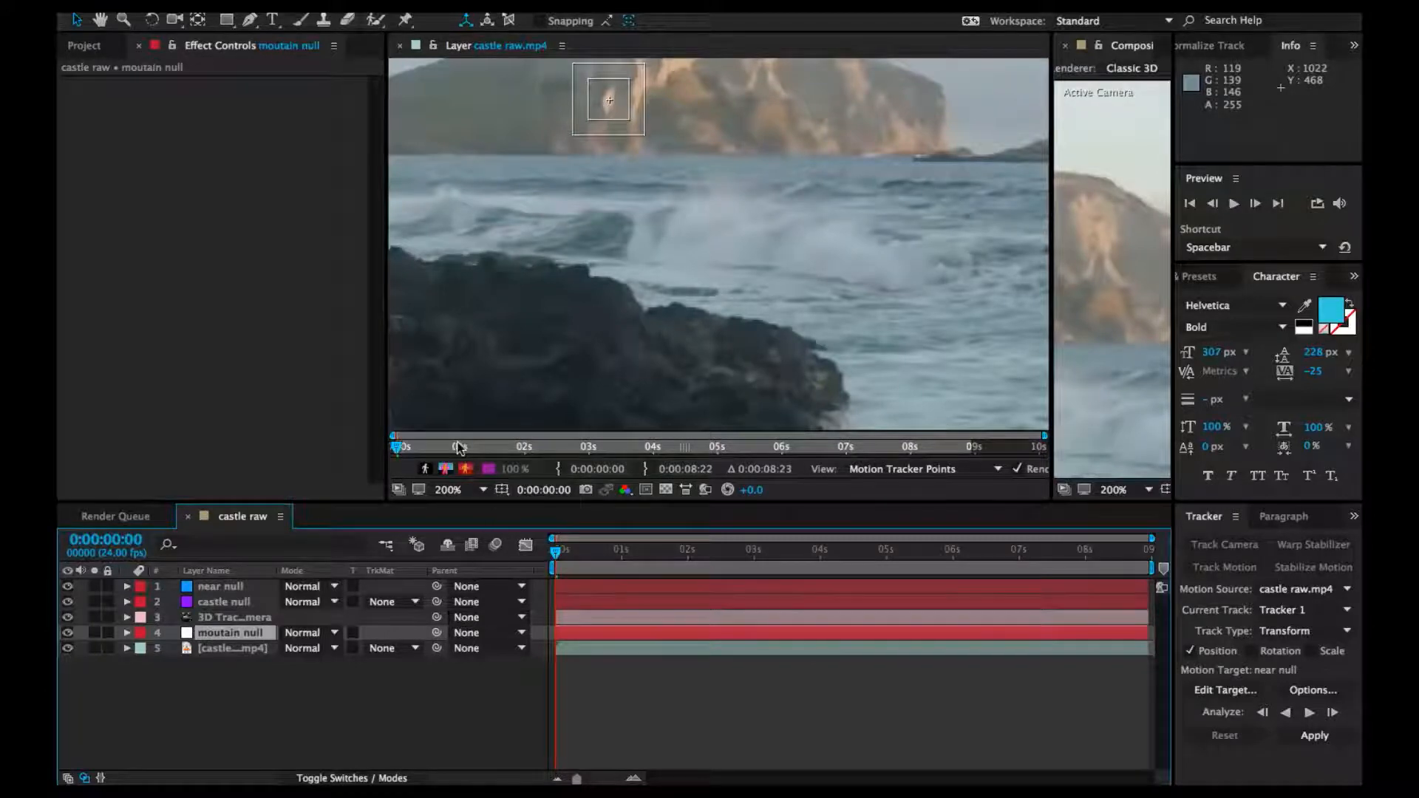
# Analyze the mountain track point forward to the end of the clip, with the whole frame fitted in view
pyautogui.click(1308, 714)
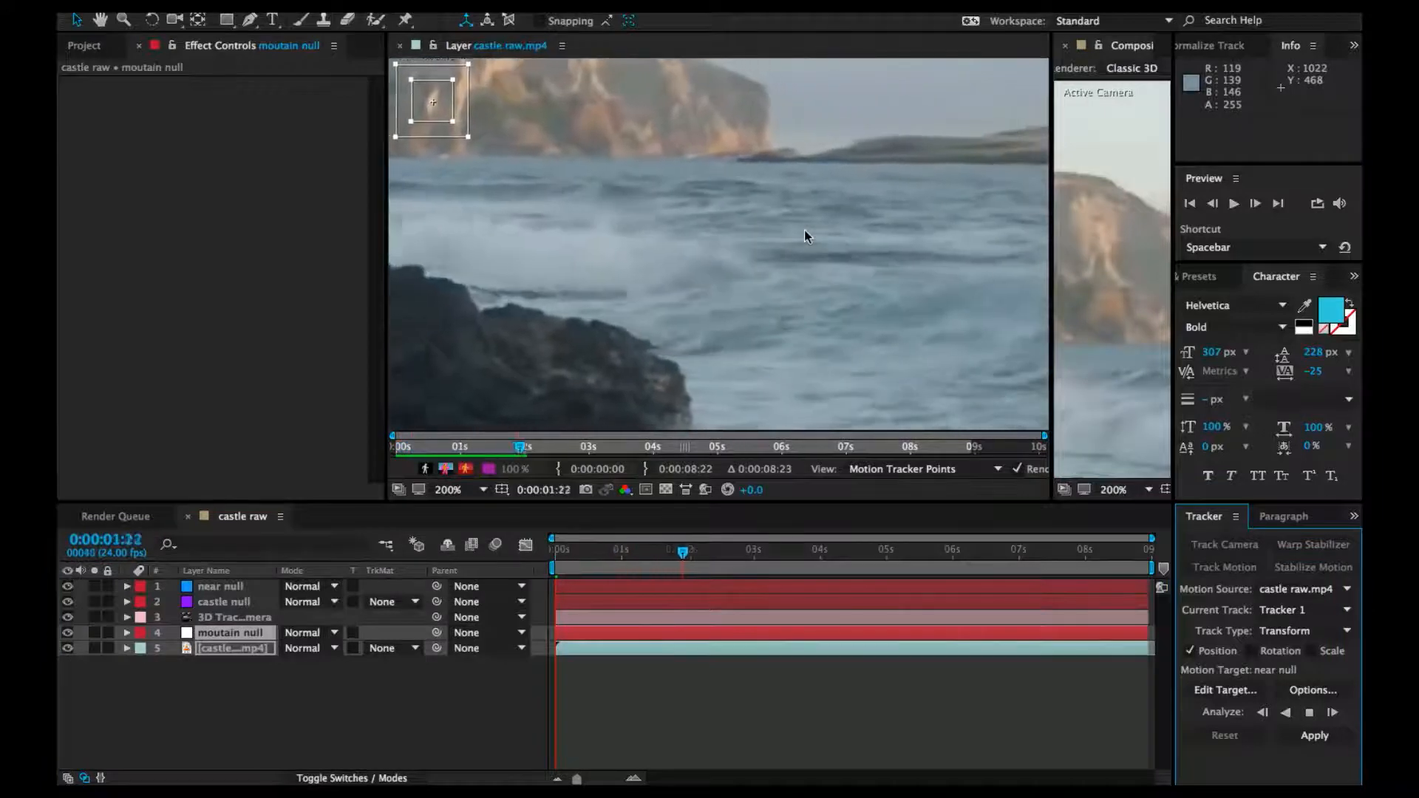
pyautogui.click(482, 490)
pyautogui.click(454, 497)
pyautogui.click(1308, 712)
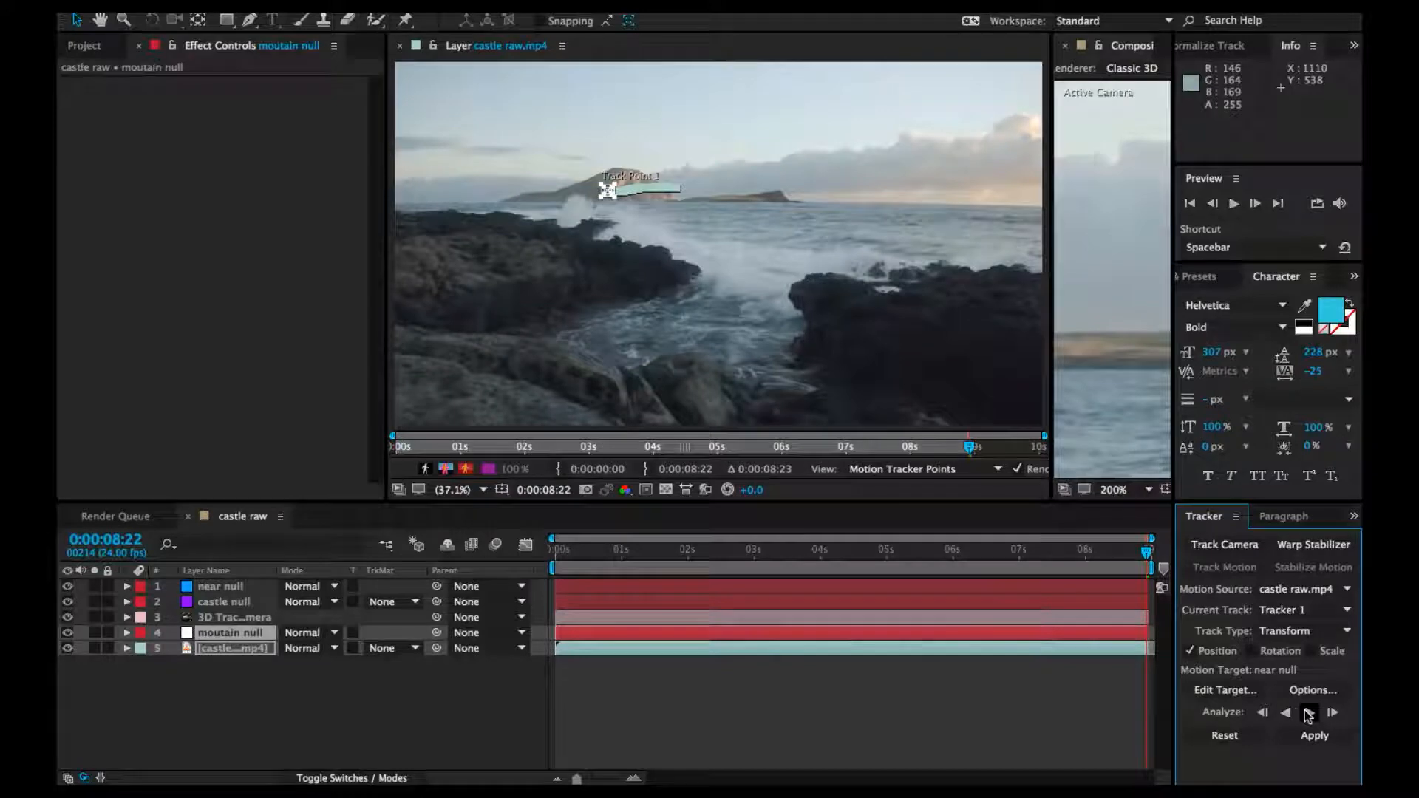
# Set the tracker's motion target to the moutain null, apply the track in X and Y, and close the footage layer view
pyautogui.click(1223, 690)
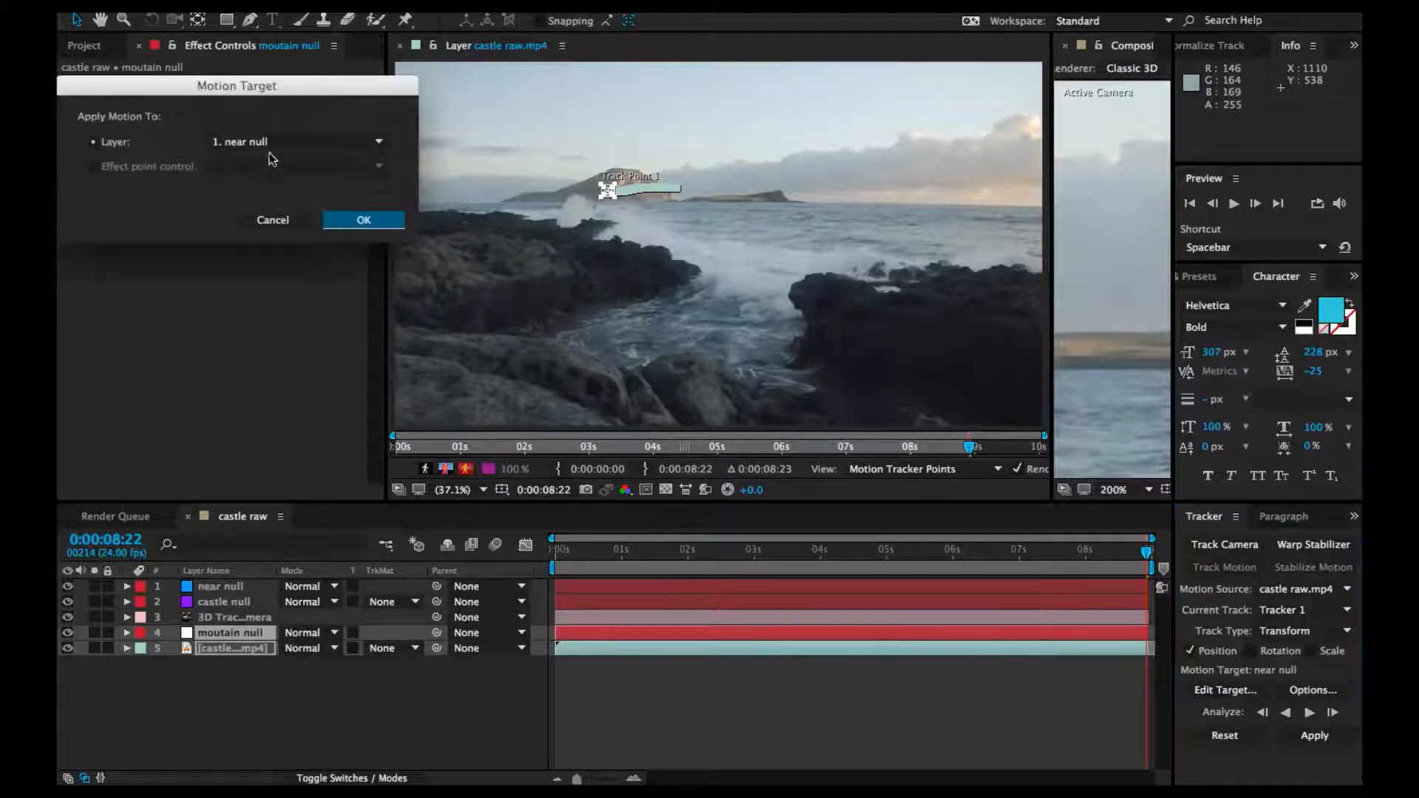
pyautogui.click(268, 141)
pyautogui.click(276, 212)
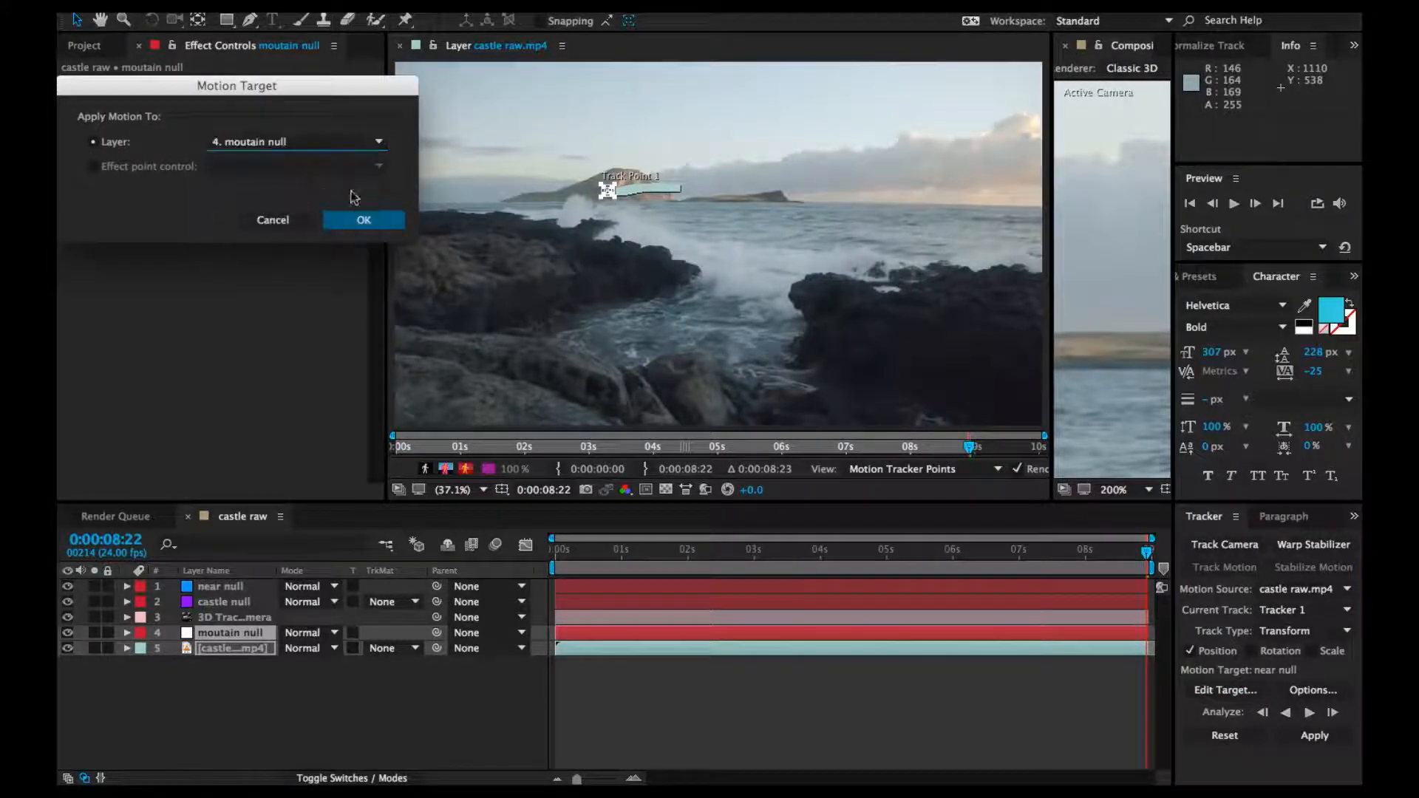
pyautogui.click(364, 222)
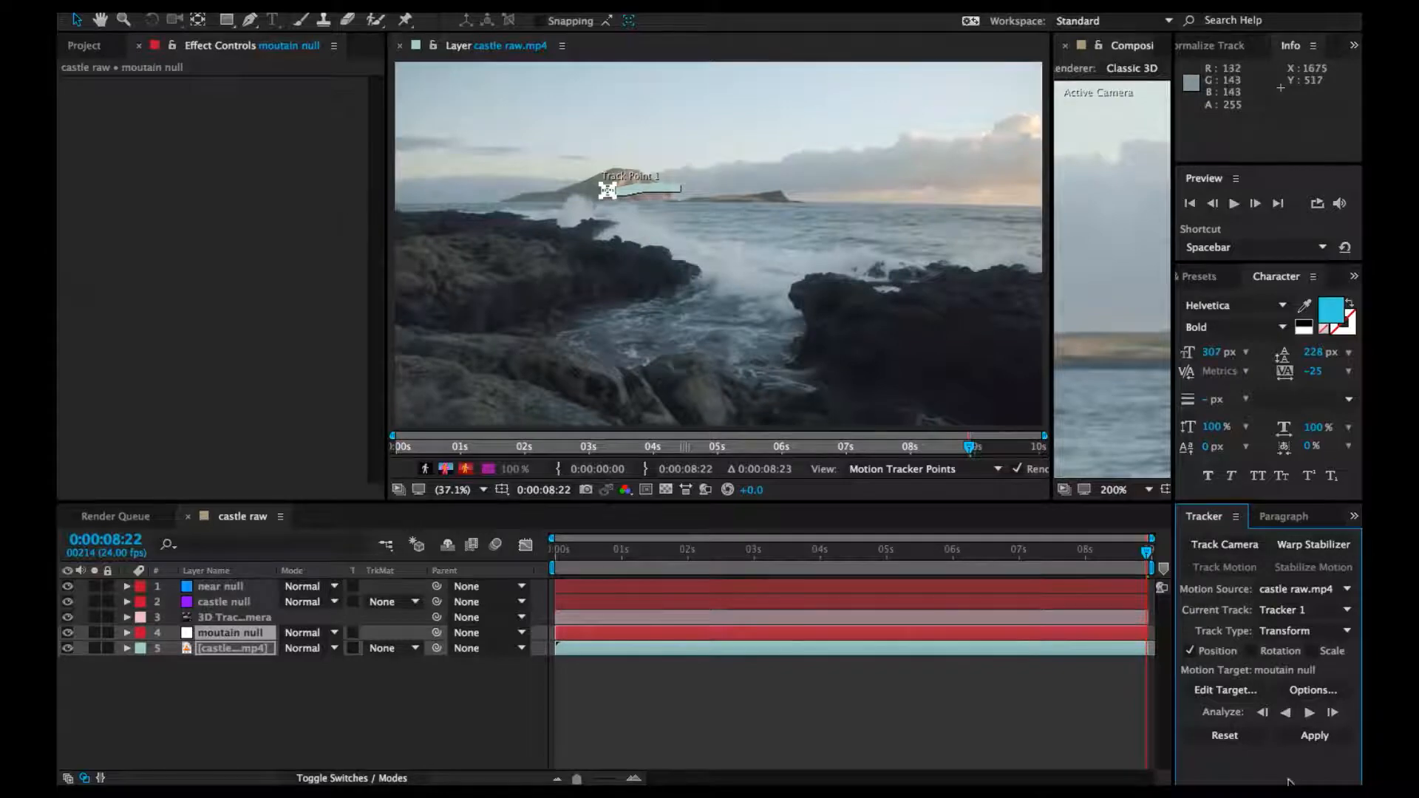
pyautogui.click(1308, 734)
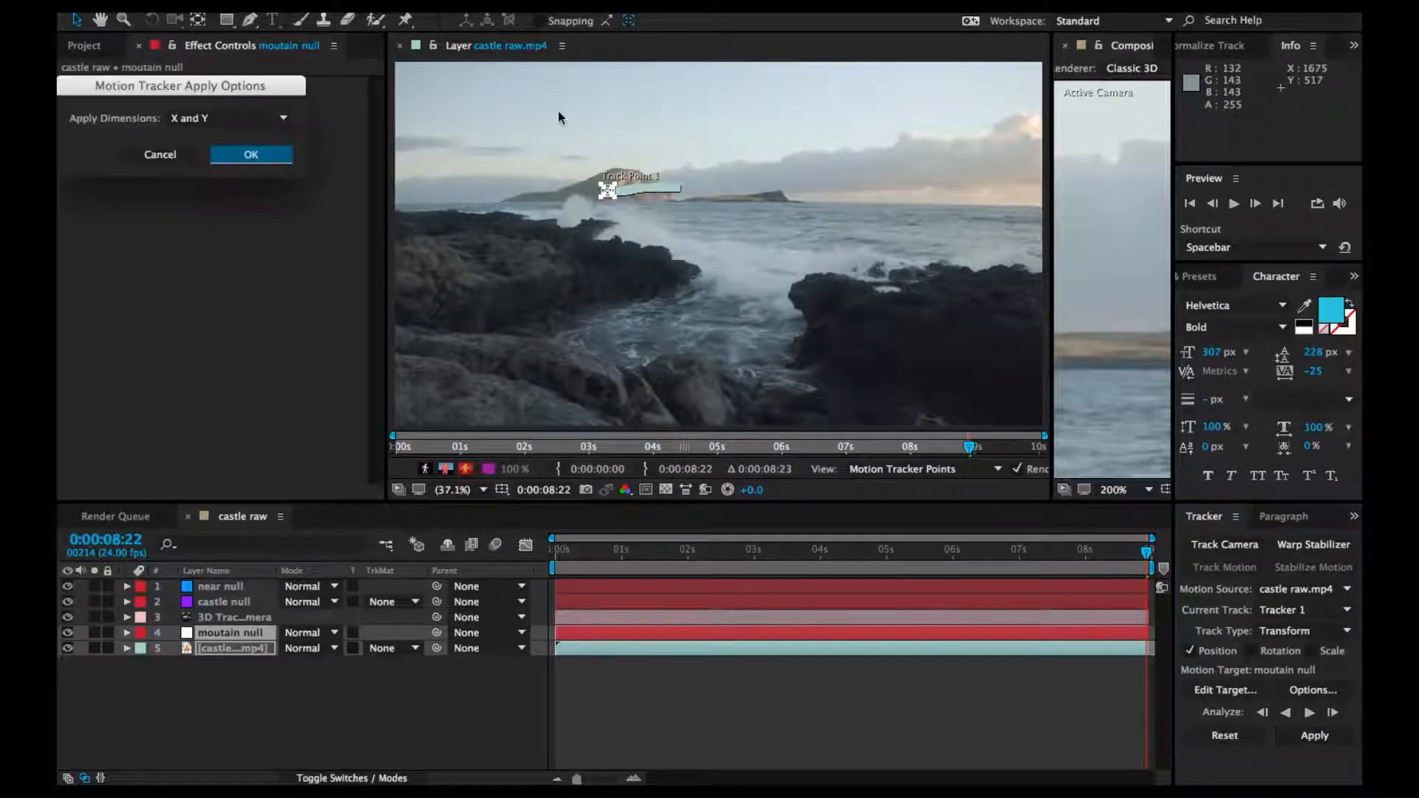
pyautogui.click(244, 155)
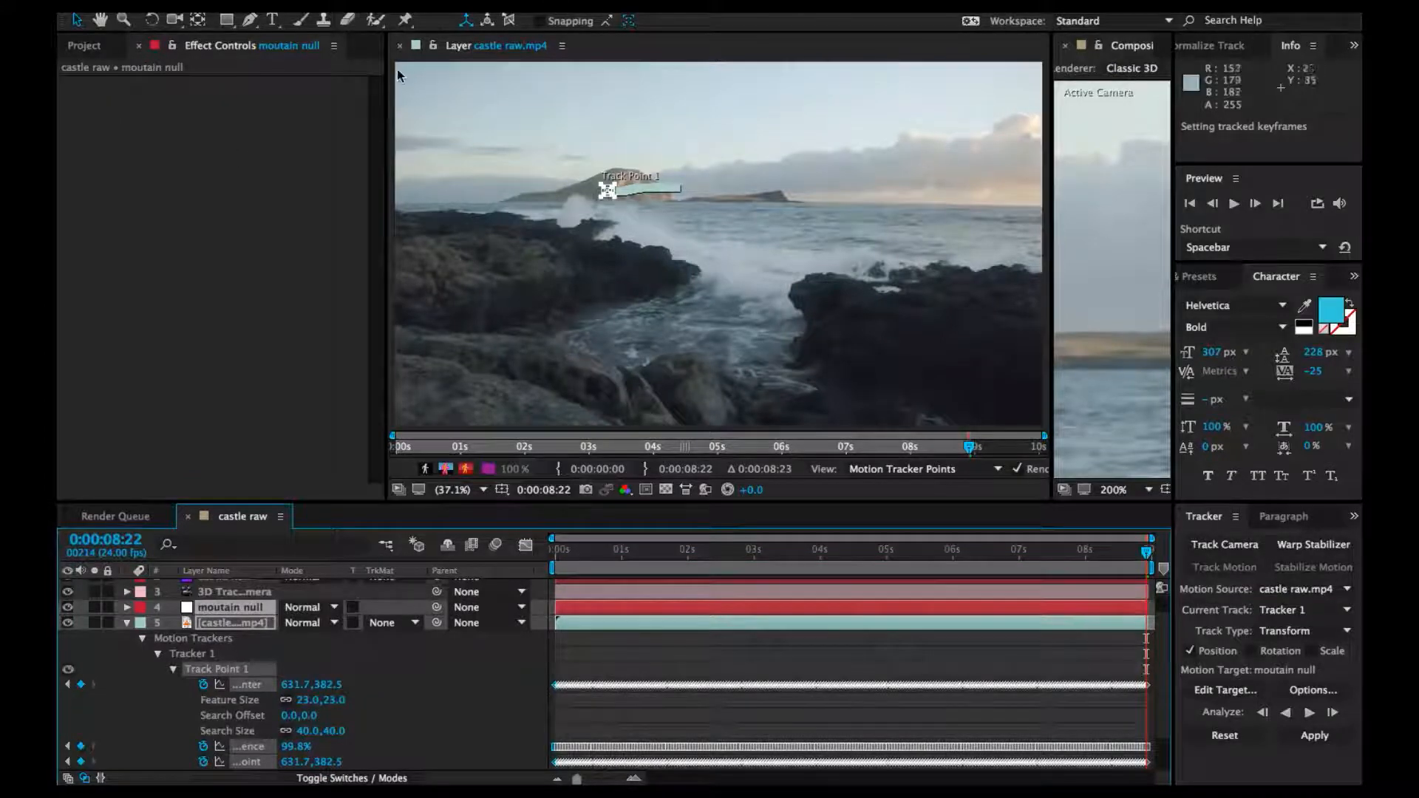
pyautogui.click(399, 45)
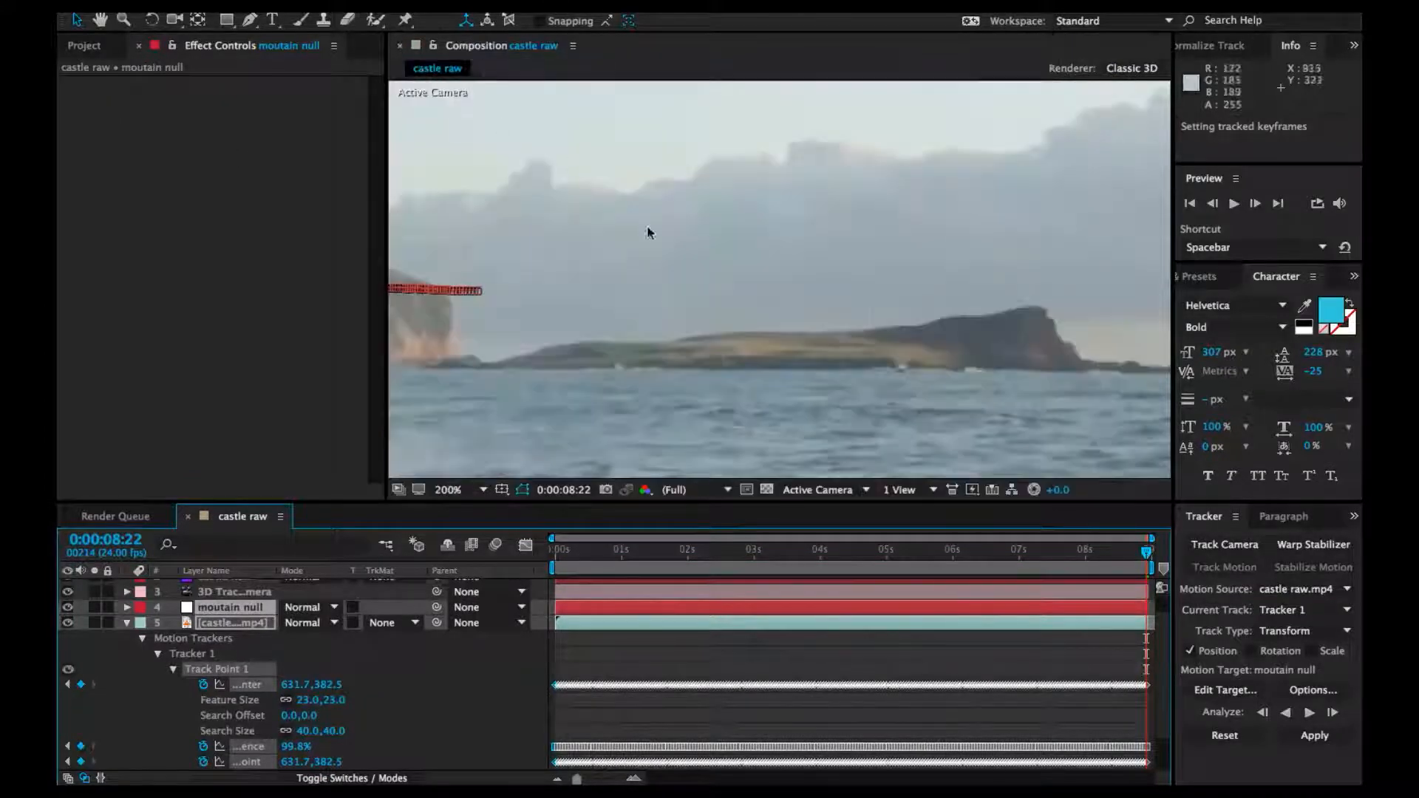
pyautogui.click(128, 622)
# Move the near null and castle null layers below the castle raw.mp4 footage in the layer stack
pyautogui.press(',')
pyautogui.press('h')
pyautogui.moveTo(478, 305); pyautogui.dragTo(694, 306)
pyautogui.press('v')
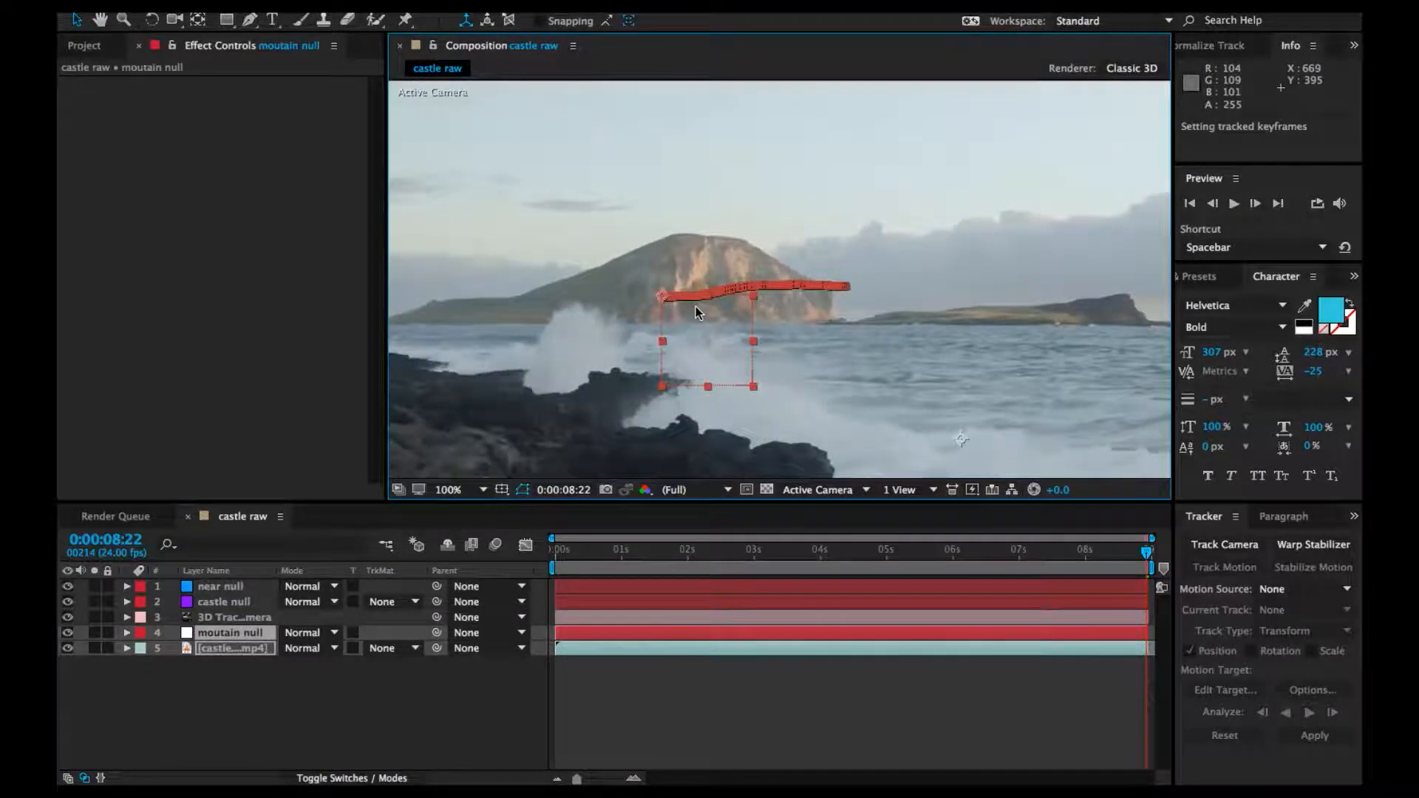
pyautogui.click(228, 600)
pyautogui.keyDown('shift'); pyautogui.click(226, 591); pyautogui.keyUp('shift')
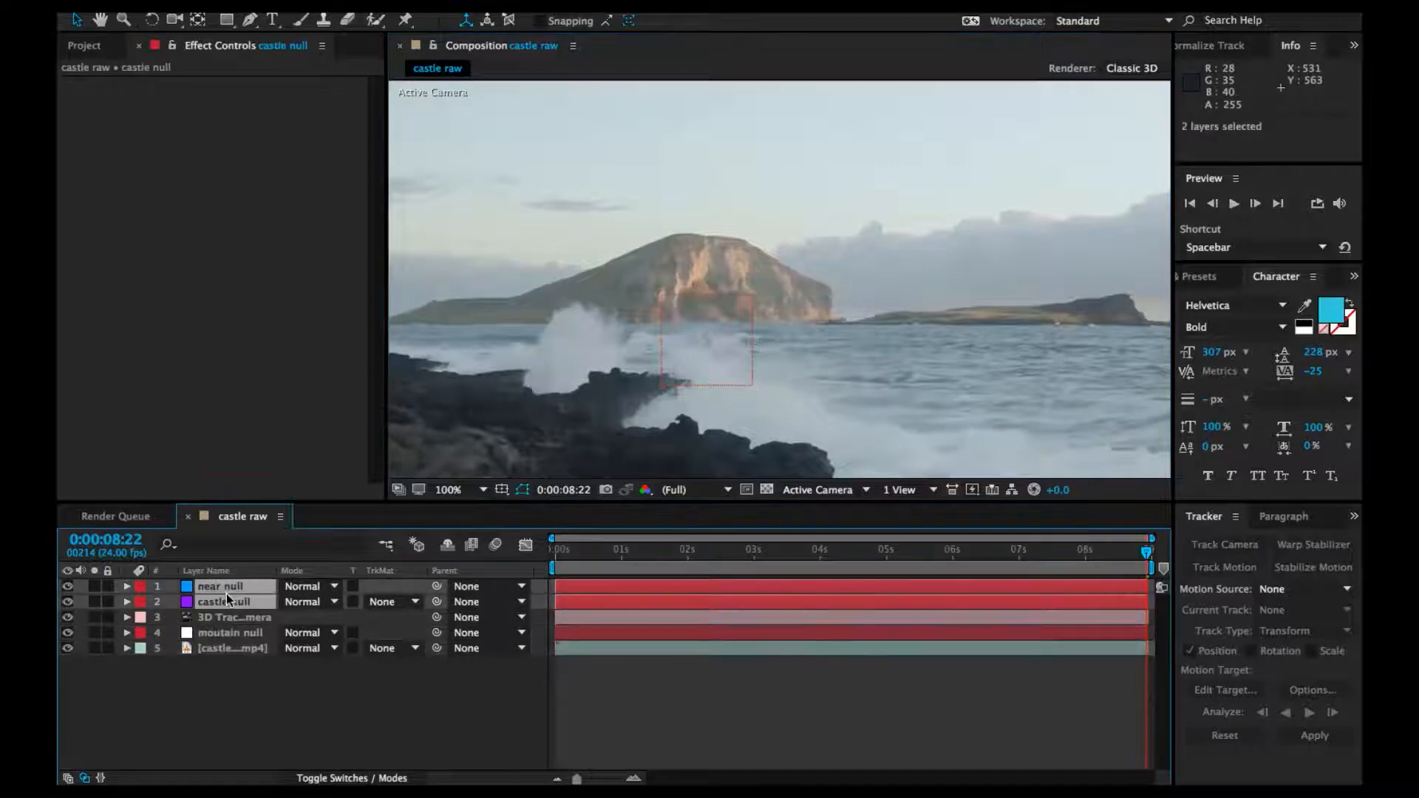
pyautogui.moveTo(214, 679); pyautogui.dragTo(250, 685)
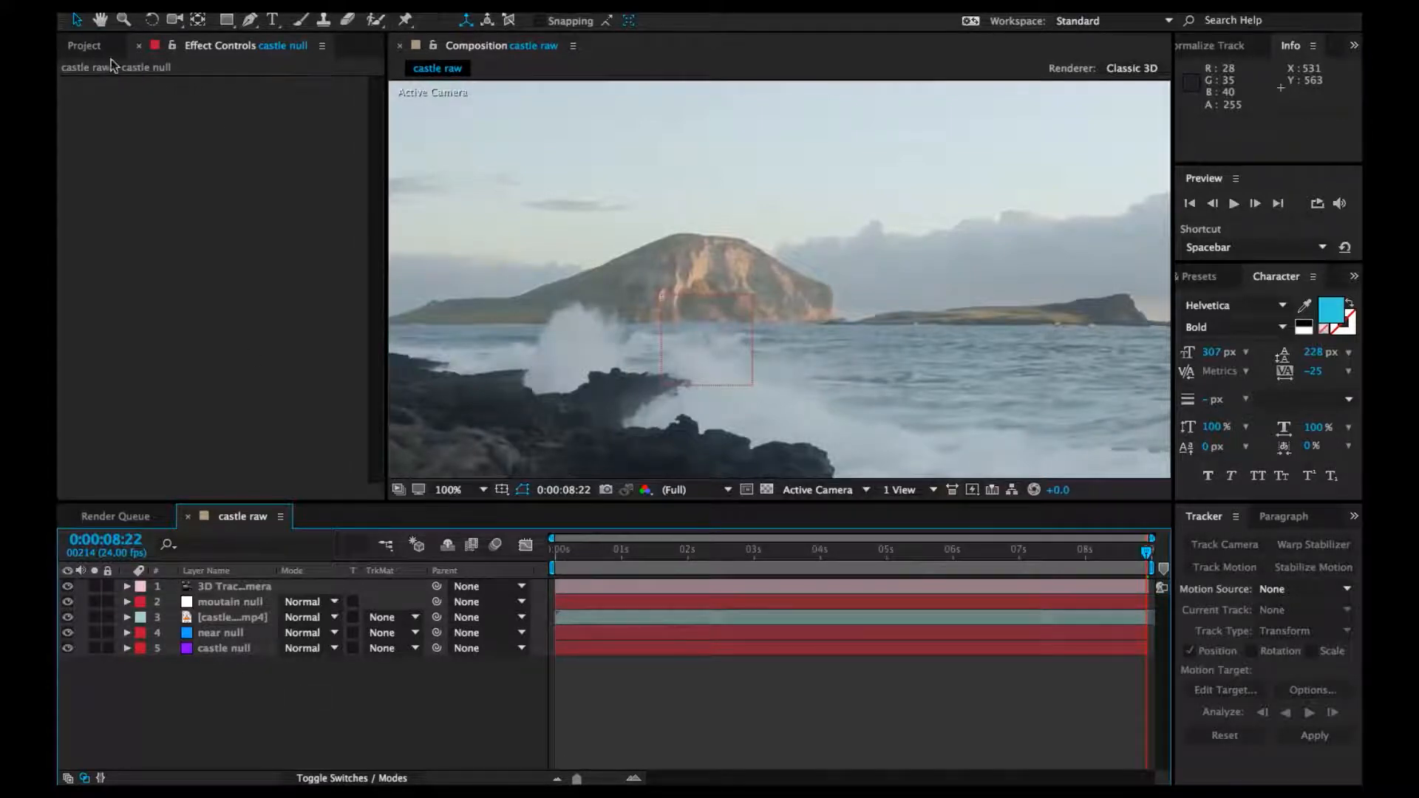
# Add castle raw_00000.png to the composition as the top layer and move the 3D tracker camera to the bottom of the stack
pyautogui.click(82, 46)
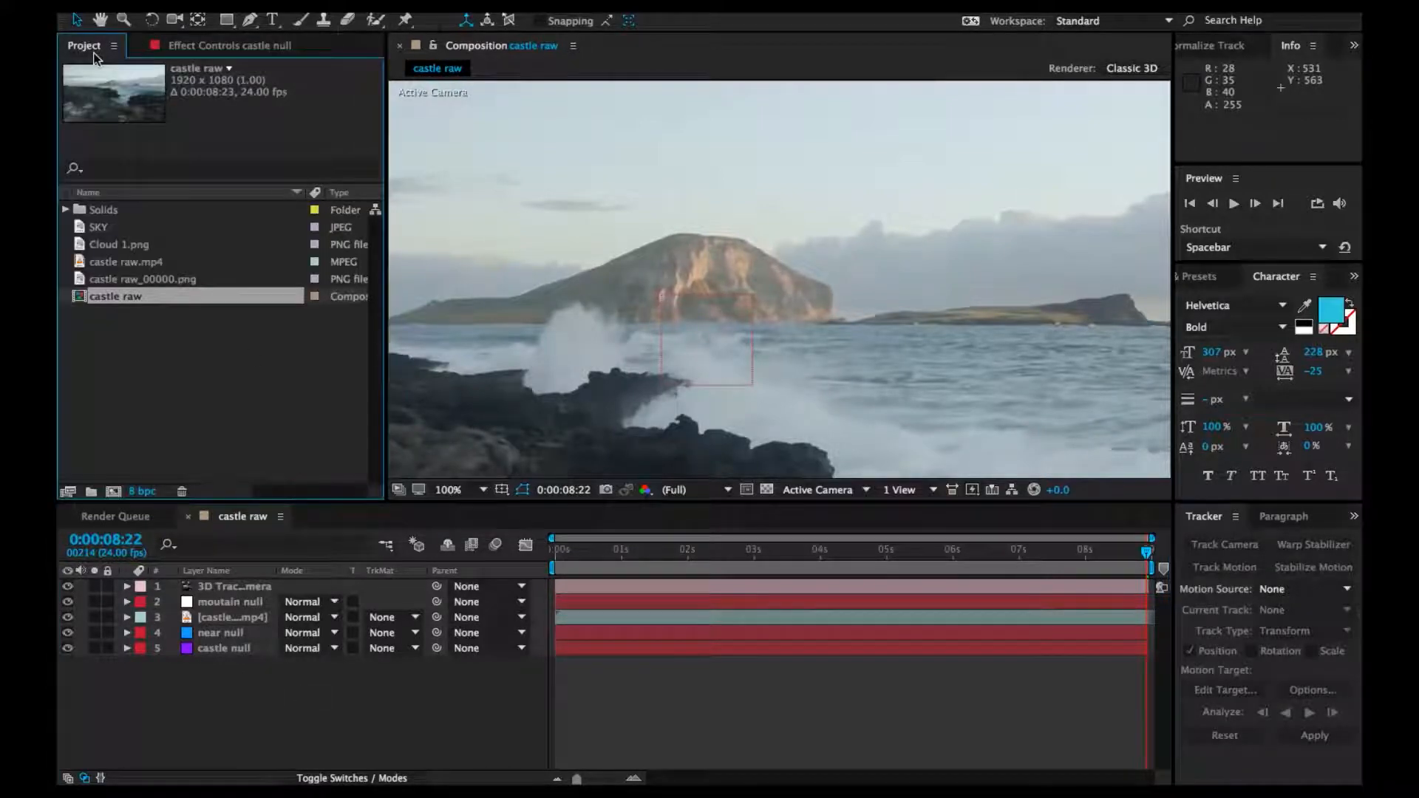
pyautogui.click(142, 284)
pyautogui.moveTo(144, 280); pyautogui.dragTo(231, 693)
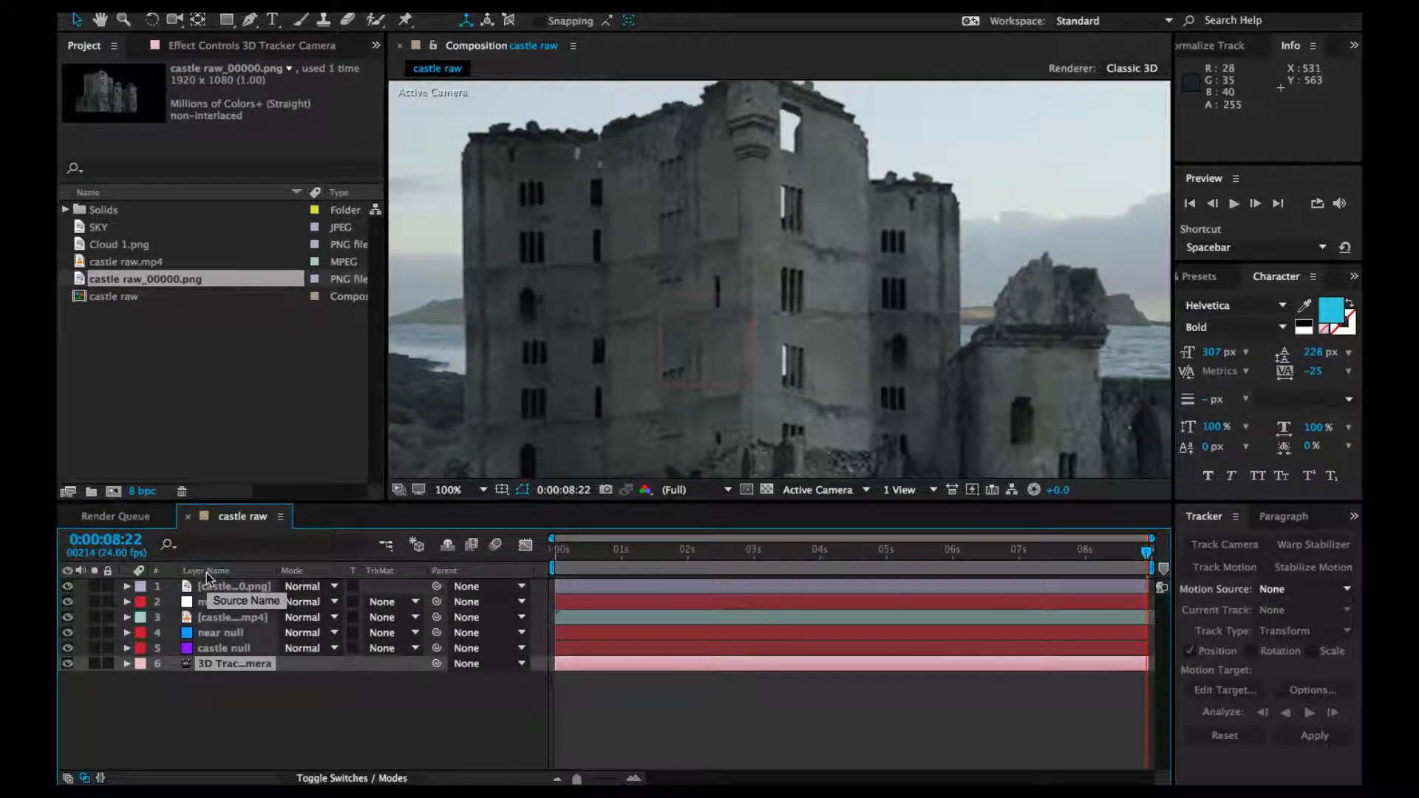
# Move the castle image's anchor point to the base of the castle, offset by about -100, 364 px
pyautogui.click(231, 590)
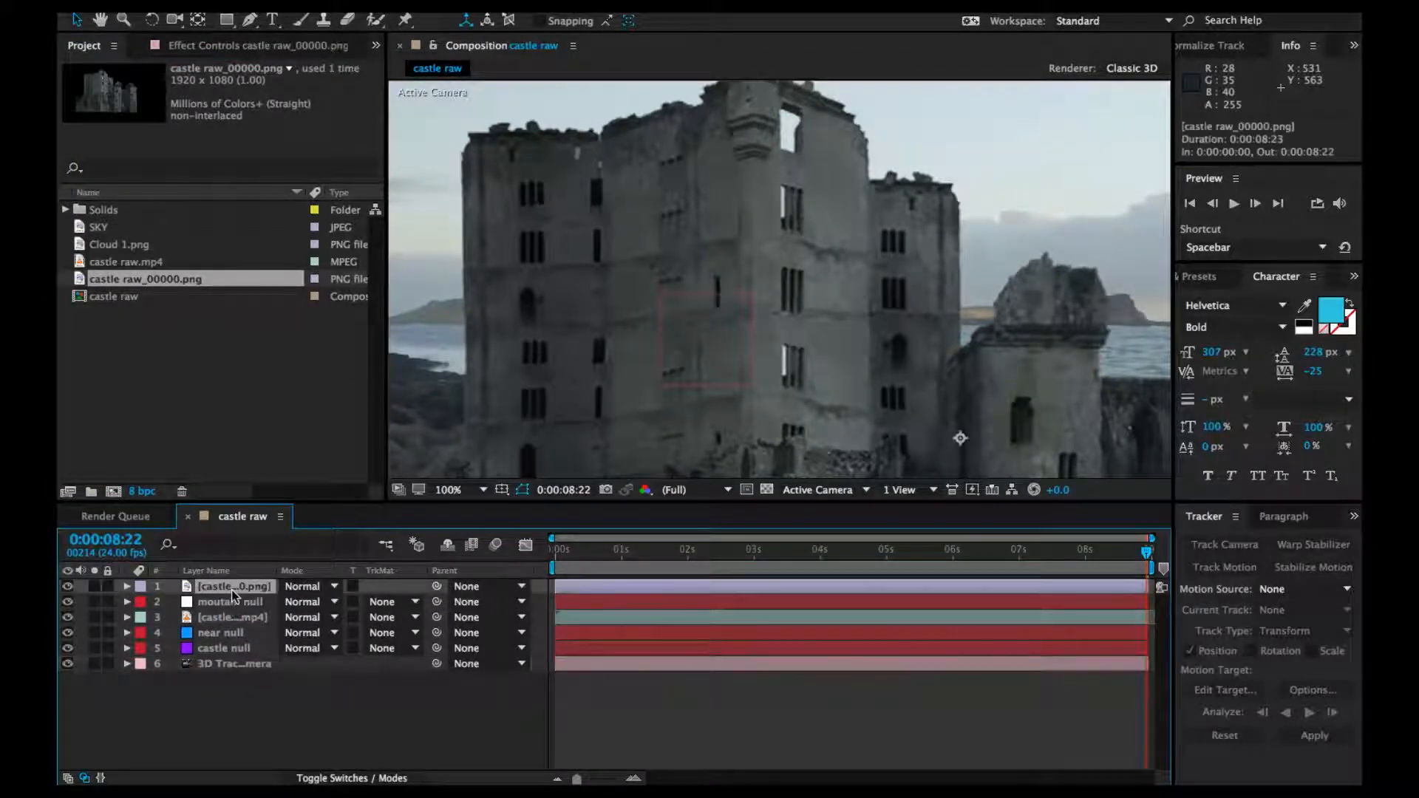
pyautogui.scroll(-2, 702, 367)
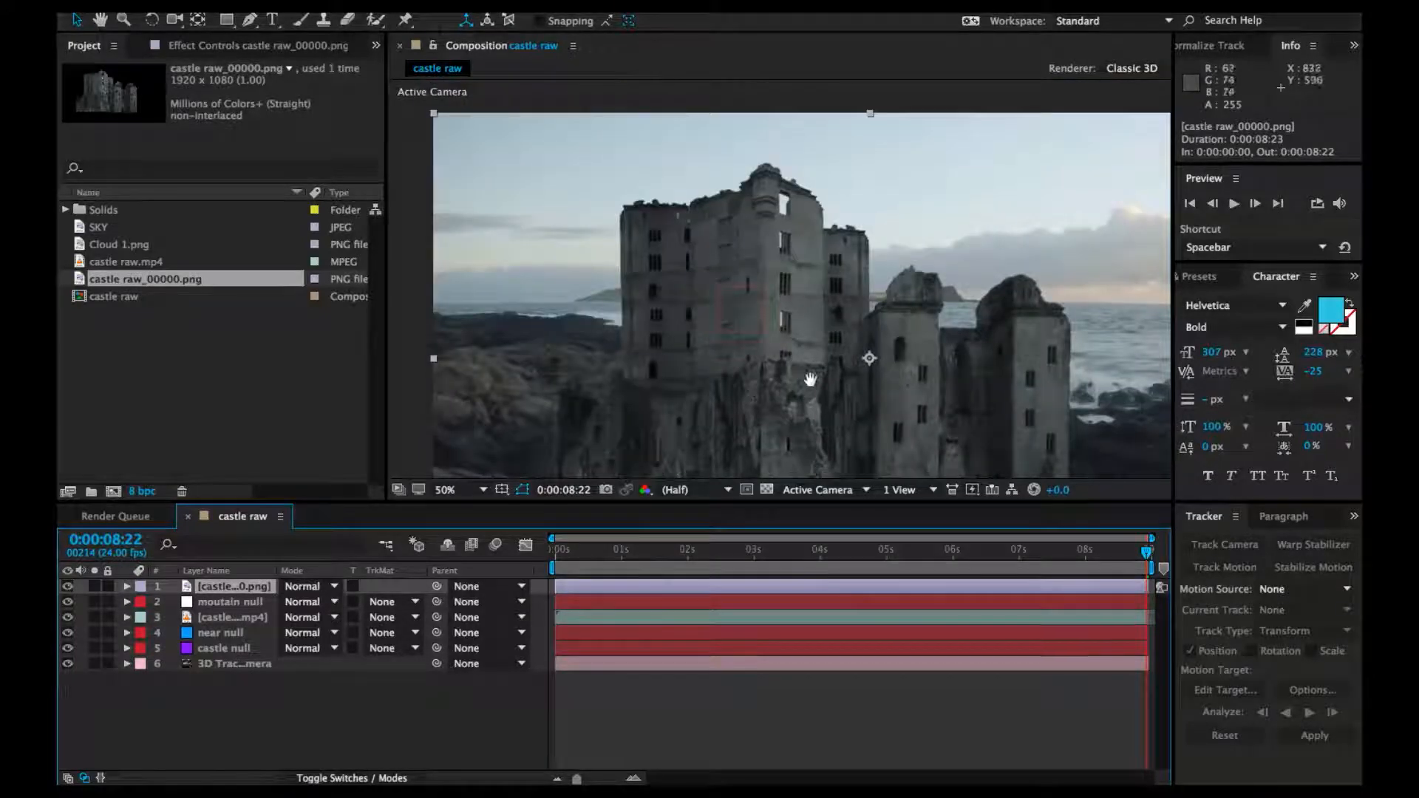
pyautogui.moveTo(810, 370); pyautogui.dragTo(758, 288)
pyautogui.click(197, 19)
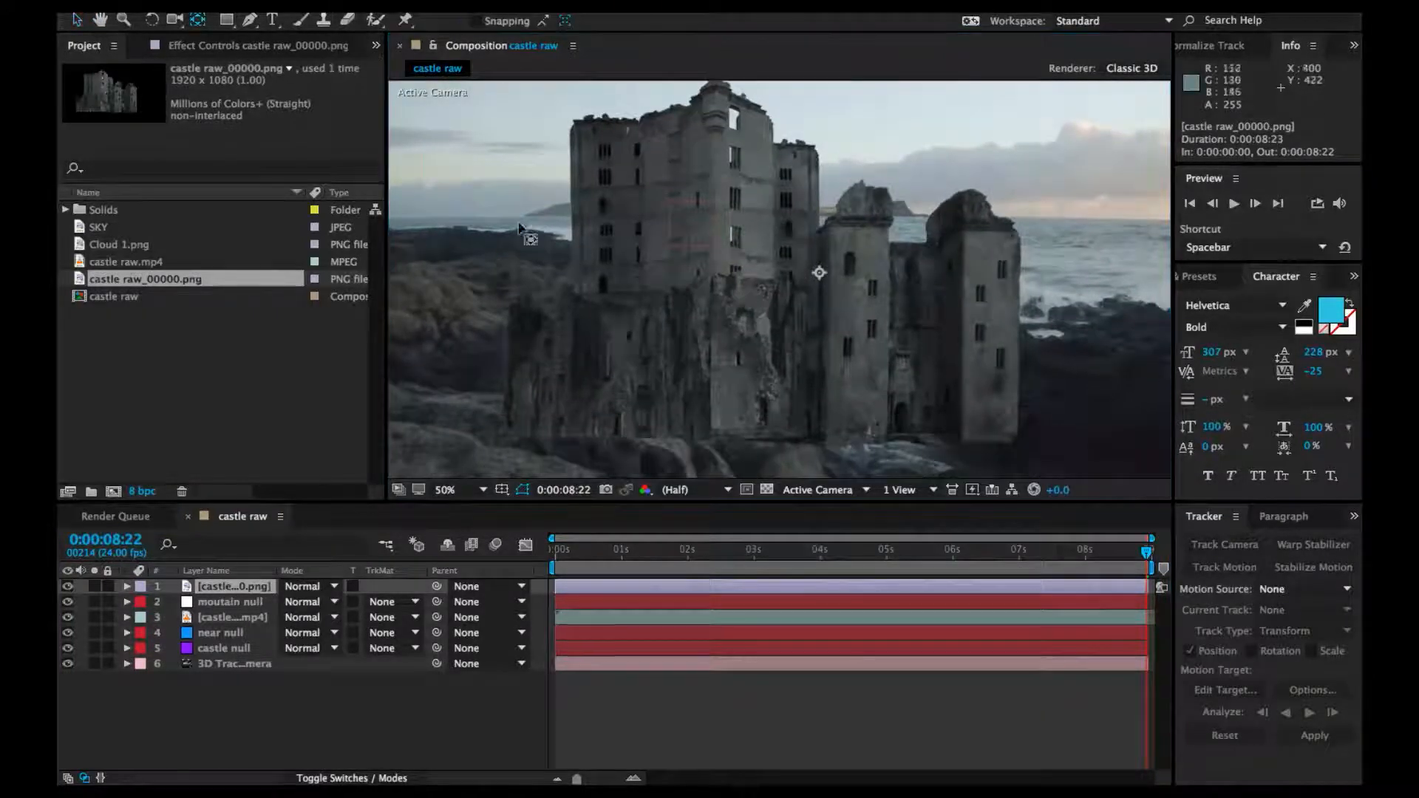
pyautogui.press('h')
pyautogui.moveTo(680, 393); pyautogui.dragTo(633, 326)
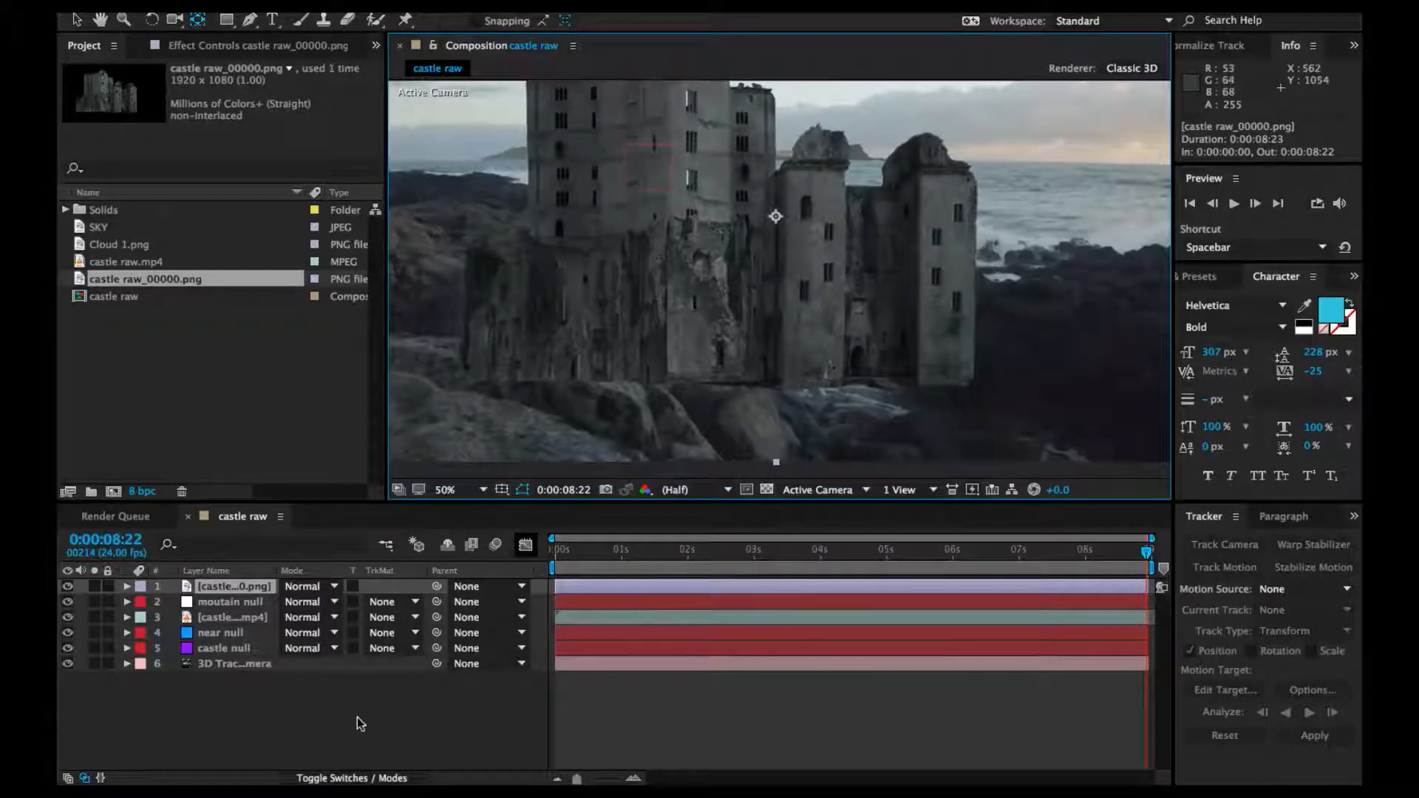
pyautogui.scroll(-2, 588, 391)
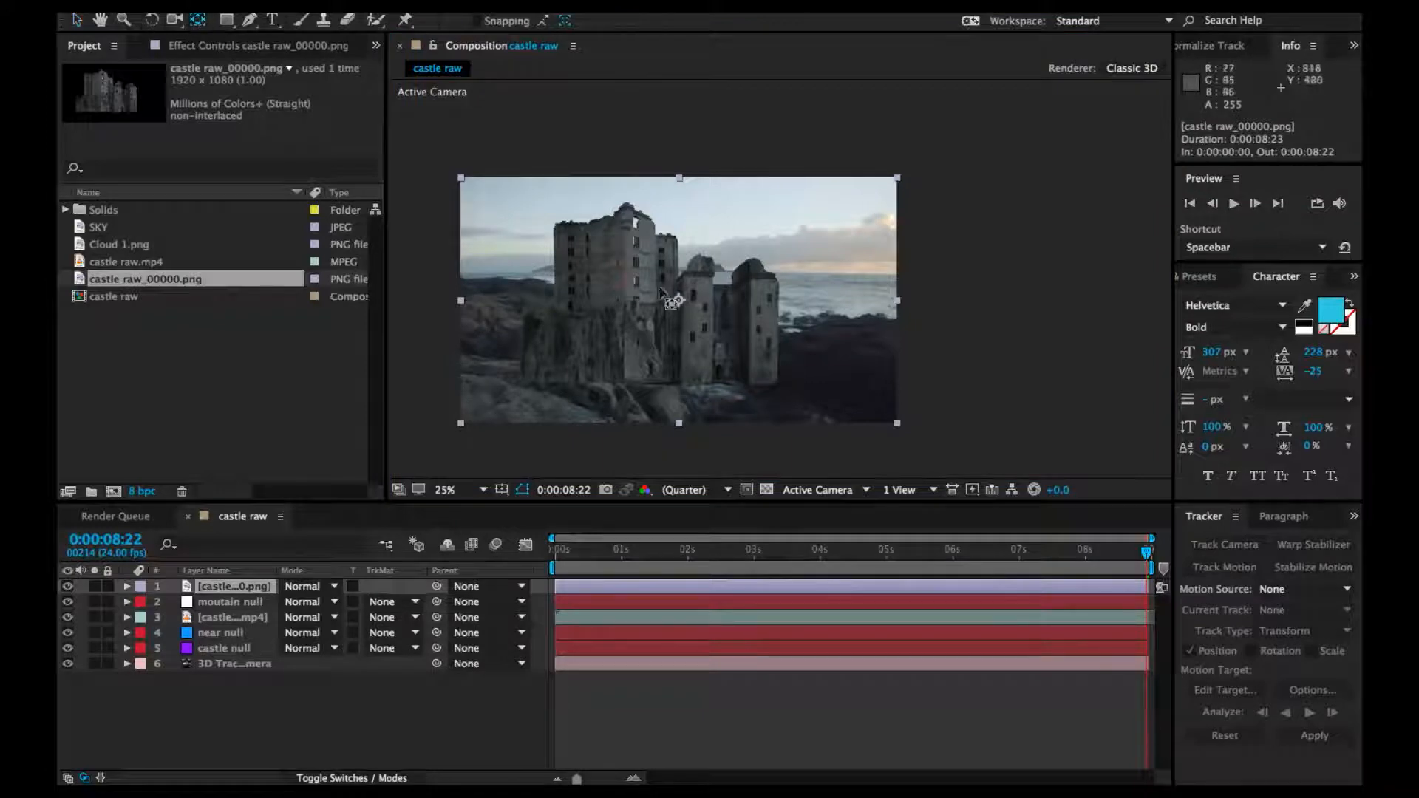
pyautogui.moveTo(673, 303); pyautogui.dragTo(655, 382)
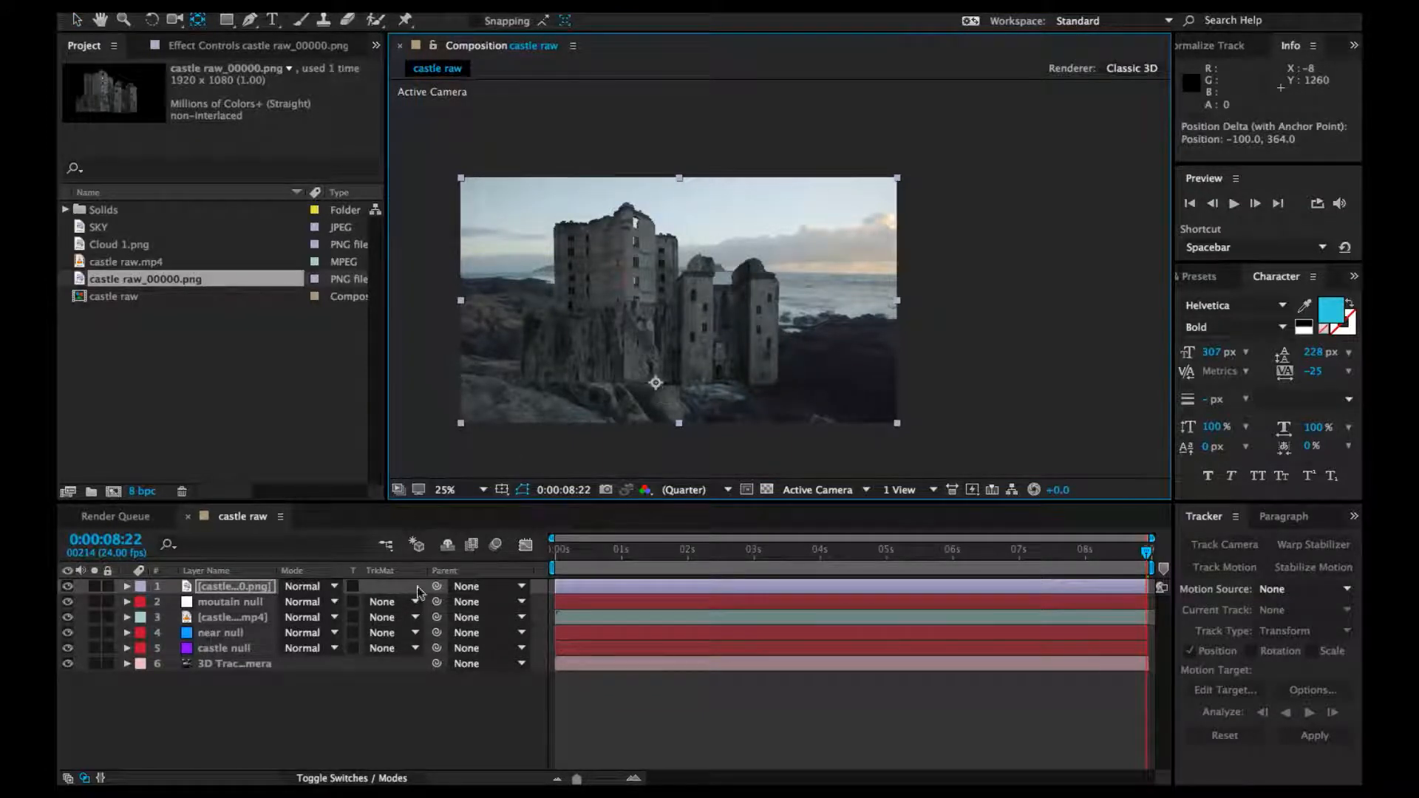
# Make the castle image a 3D layer and copy the castle null's position onto it
pyautogui.click(396, 777)
pyautogui.click(381, 586)
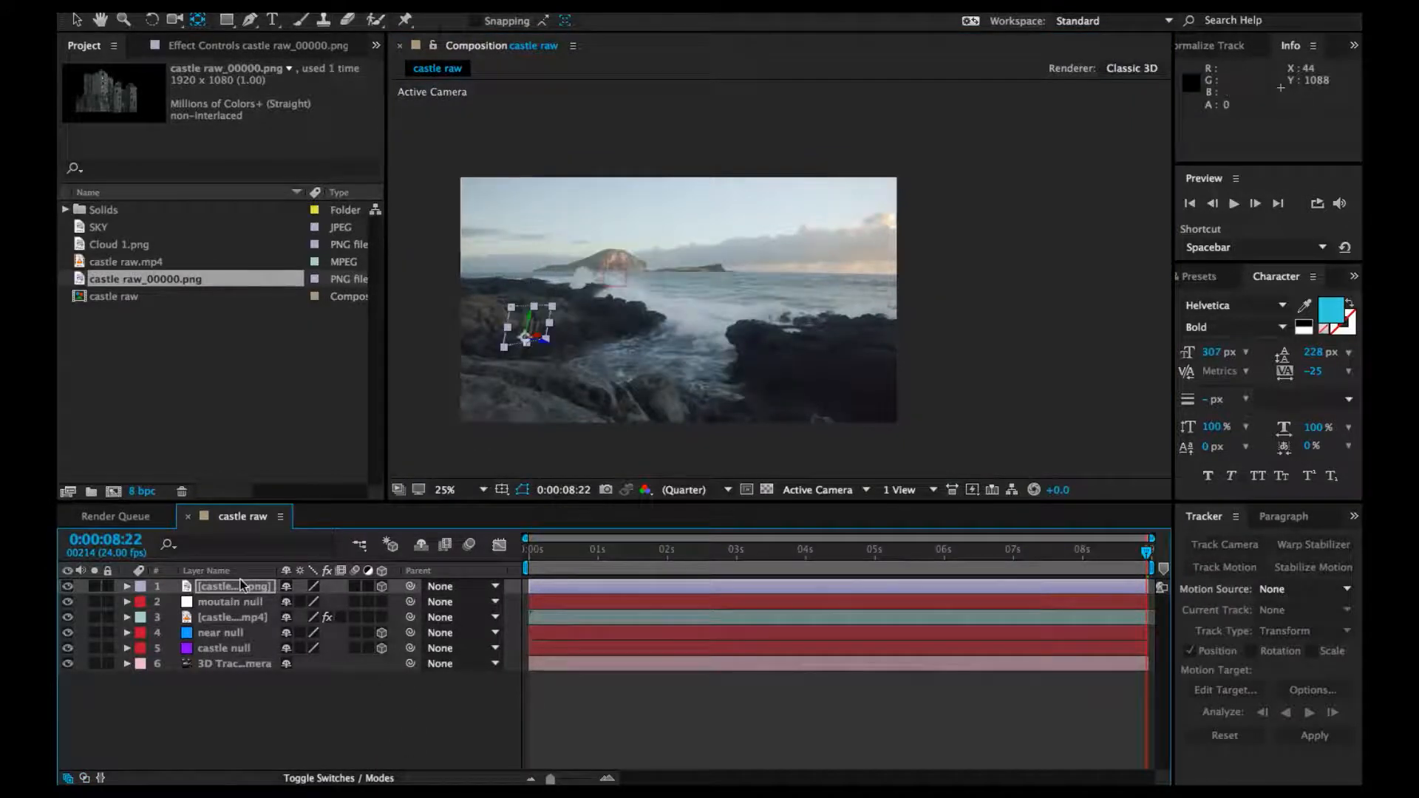
pyautogui.click(219, 647)
pyautogui.press('p')
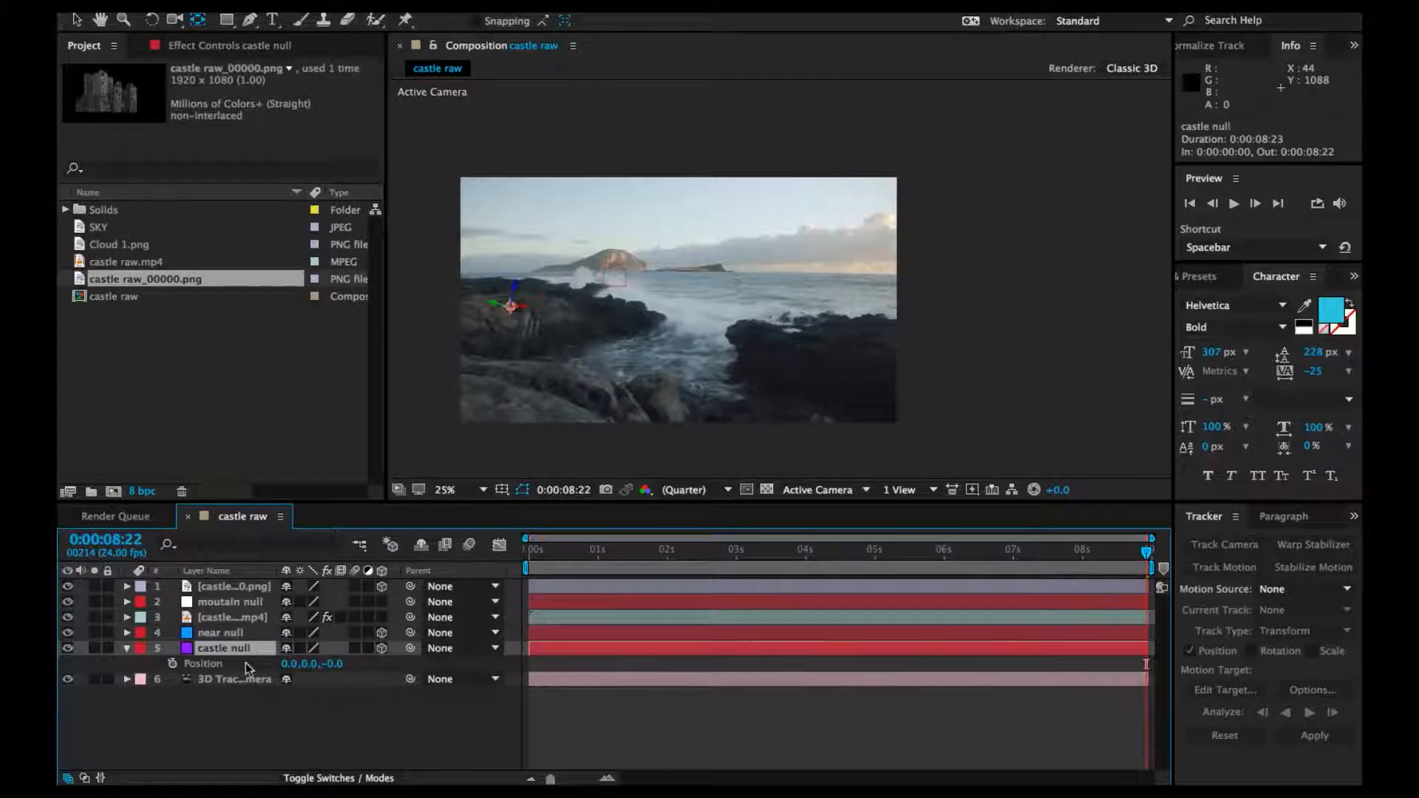
pyautogui.click(238, 665)
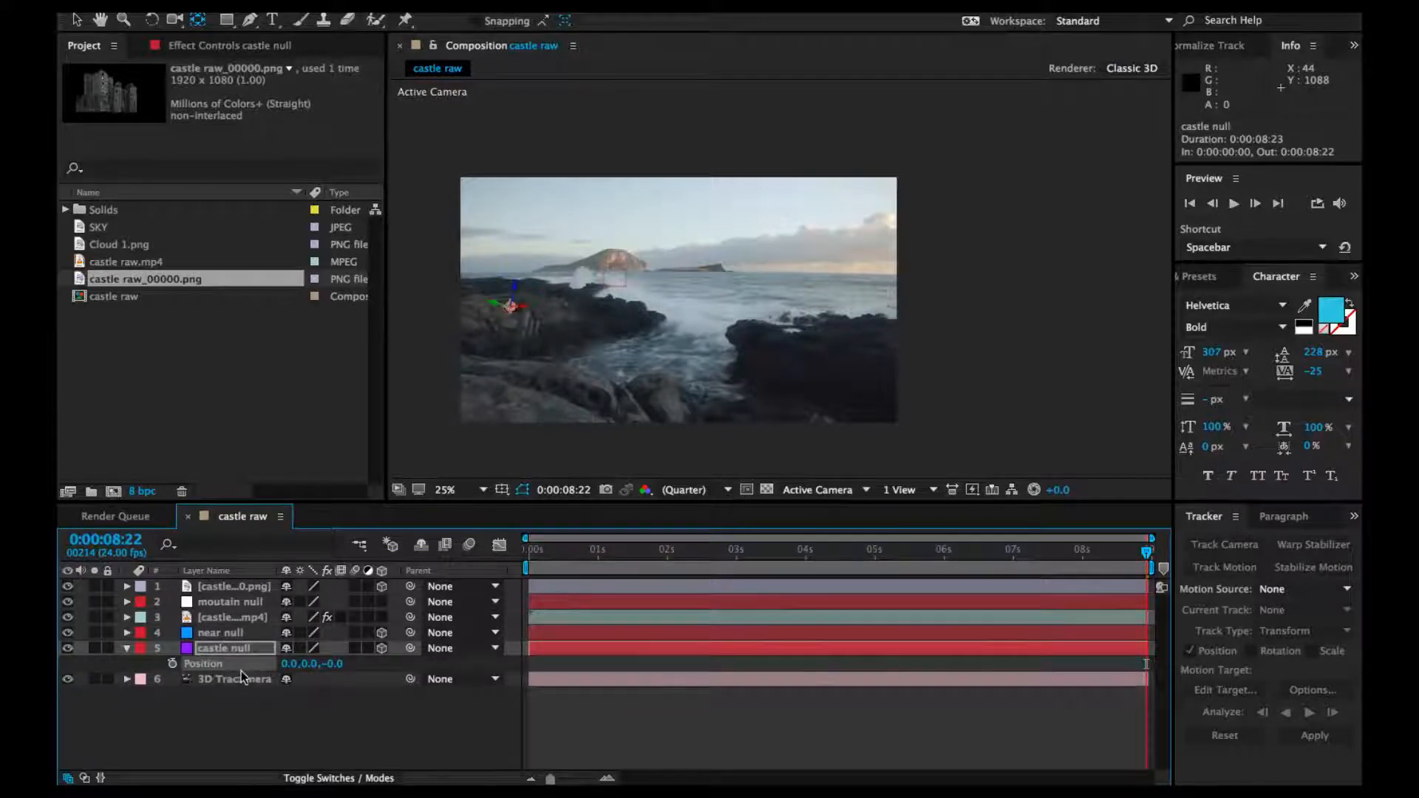
pyautogui.click(238, 590)
pyautogui.press('super+v')
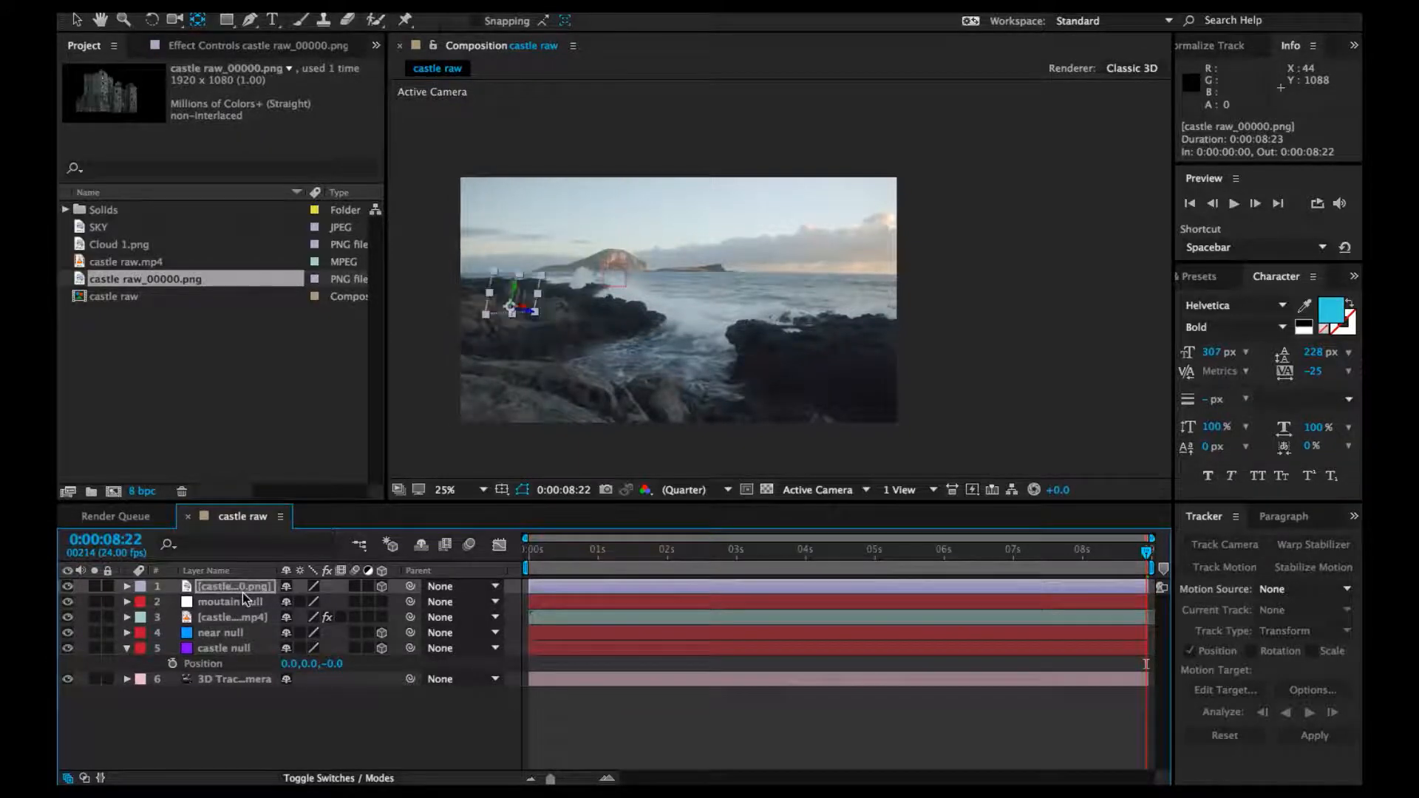
# Rotate the castle image about its X axis to an orientation of about 349.8°, 0°, 0° so it stands upright
pyautogui.scroll(3, 506, 314)
pyautogui.press('space')
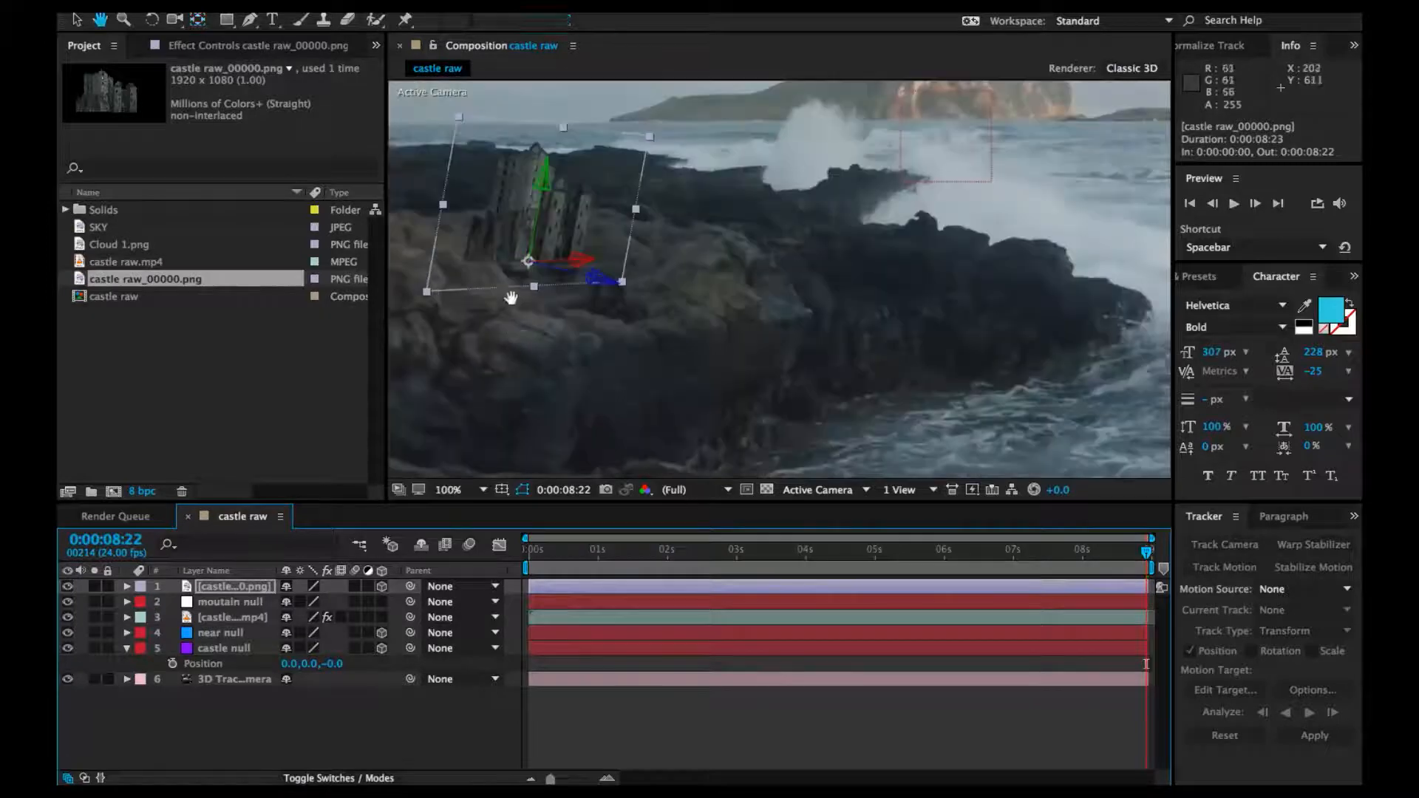
pyautogui.moveTo(510, 301); pyautogui.dragTo(748, 383)
pyautogui.press('w')
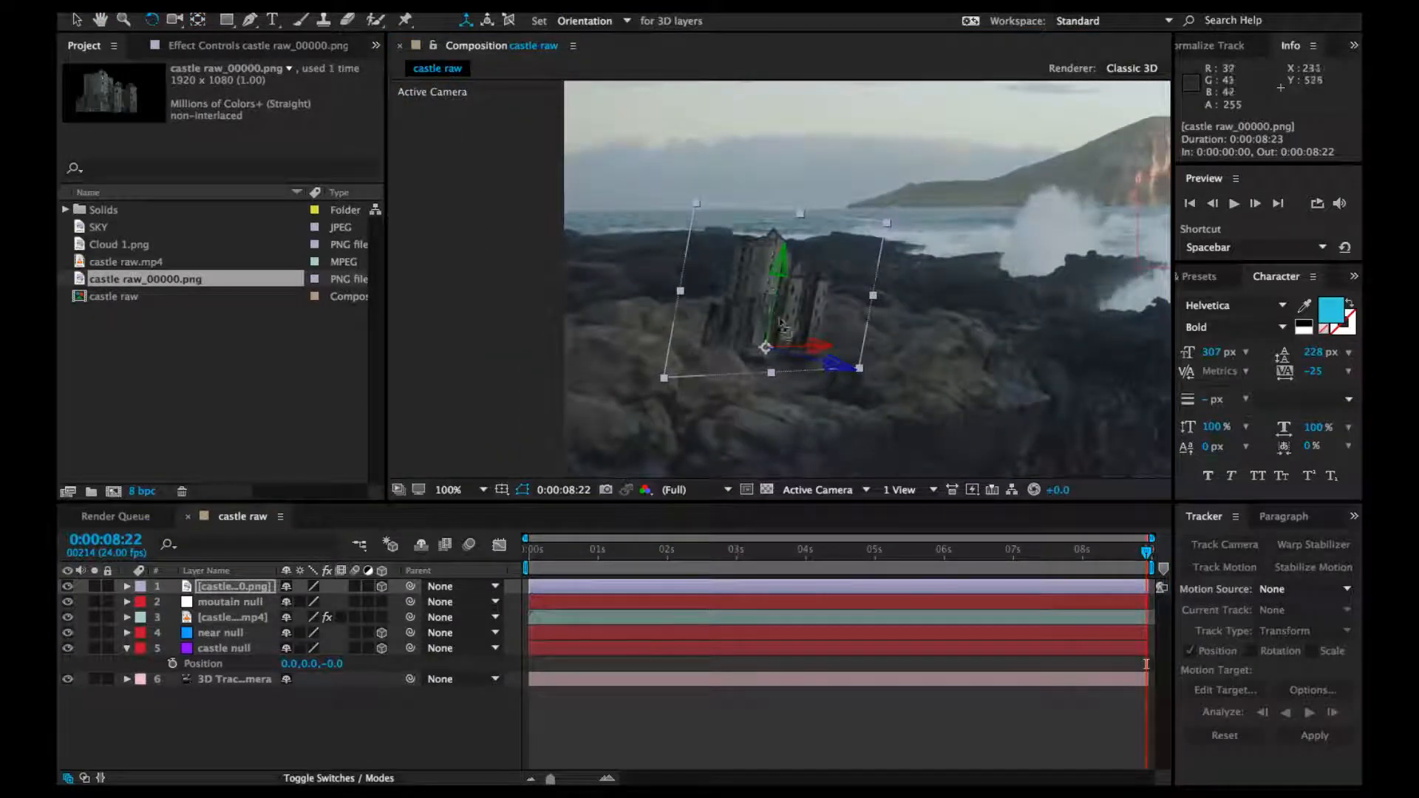
pyautogui.moveTo(815, 345); pyautogui.dragTo(809, 337)
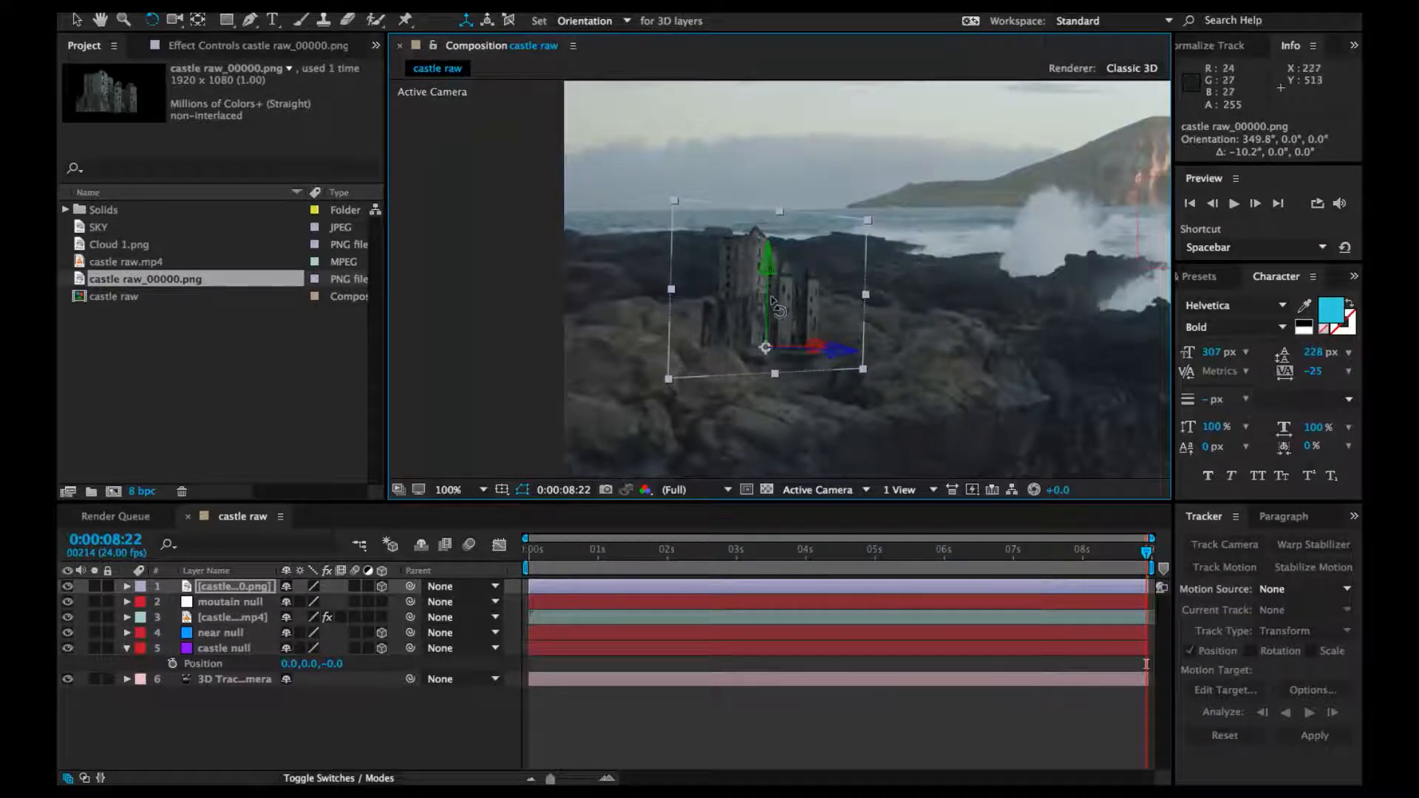
# At the first frame, rotate the castle image to face the camera, with an orientation of about 350.2°, 55.5°, 356.4°
pyautogui.moveTo(1138, 559); pyautogui.dragTo(266, 591)
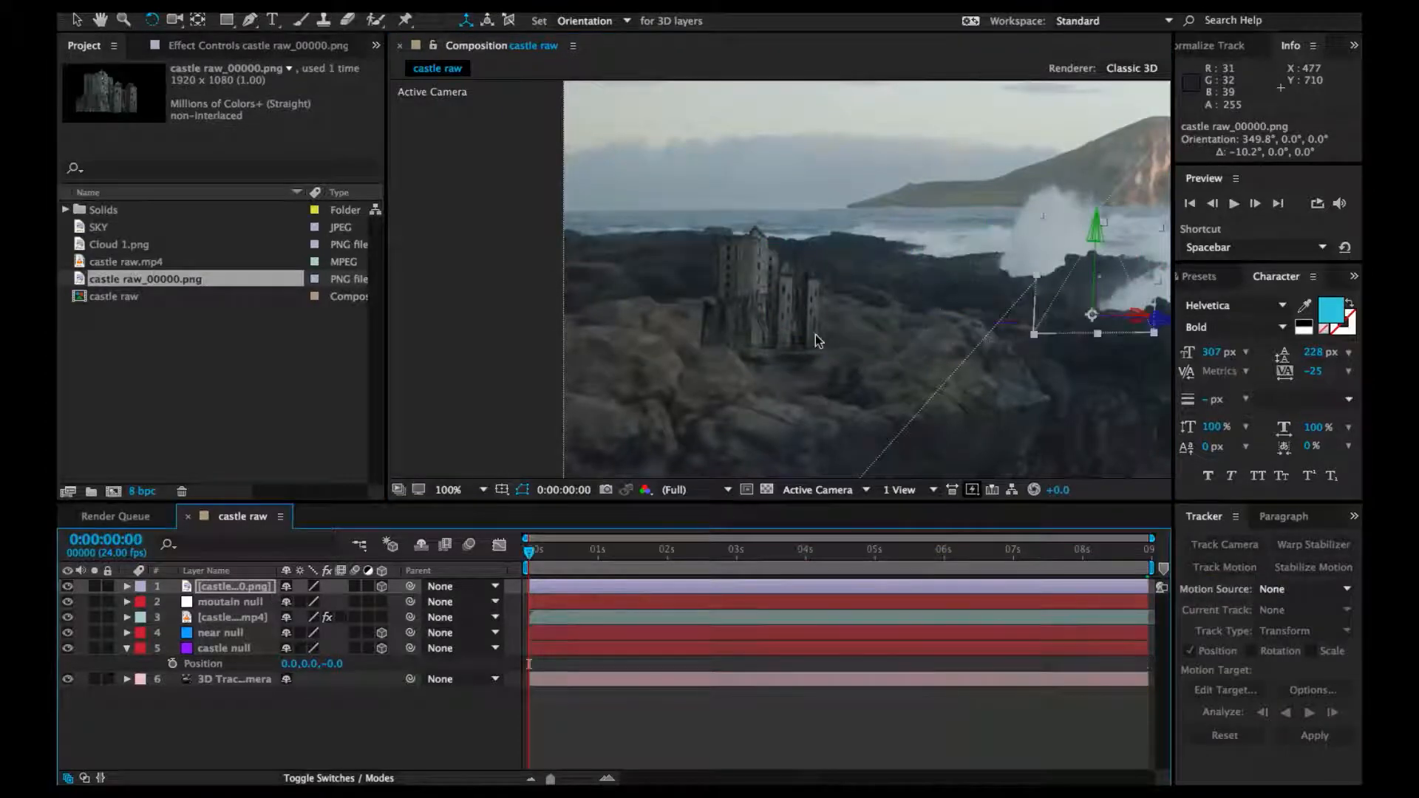
pyautogui.moveTo(1007, 300); pyautogui.dragTo(751, 279)
pyautogui.press('w')
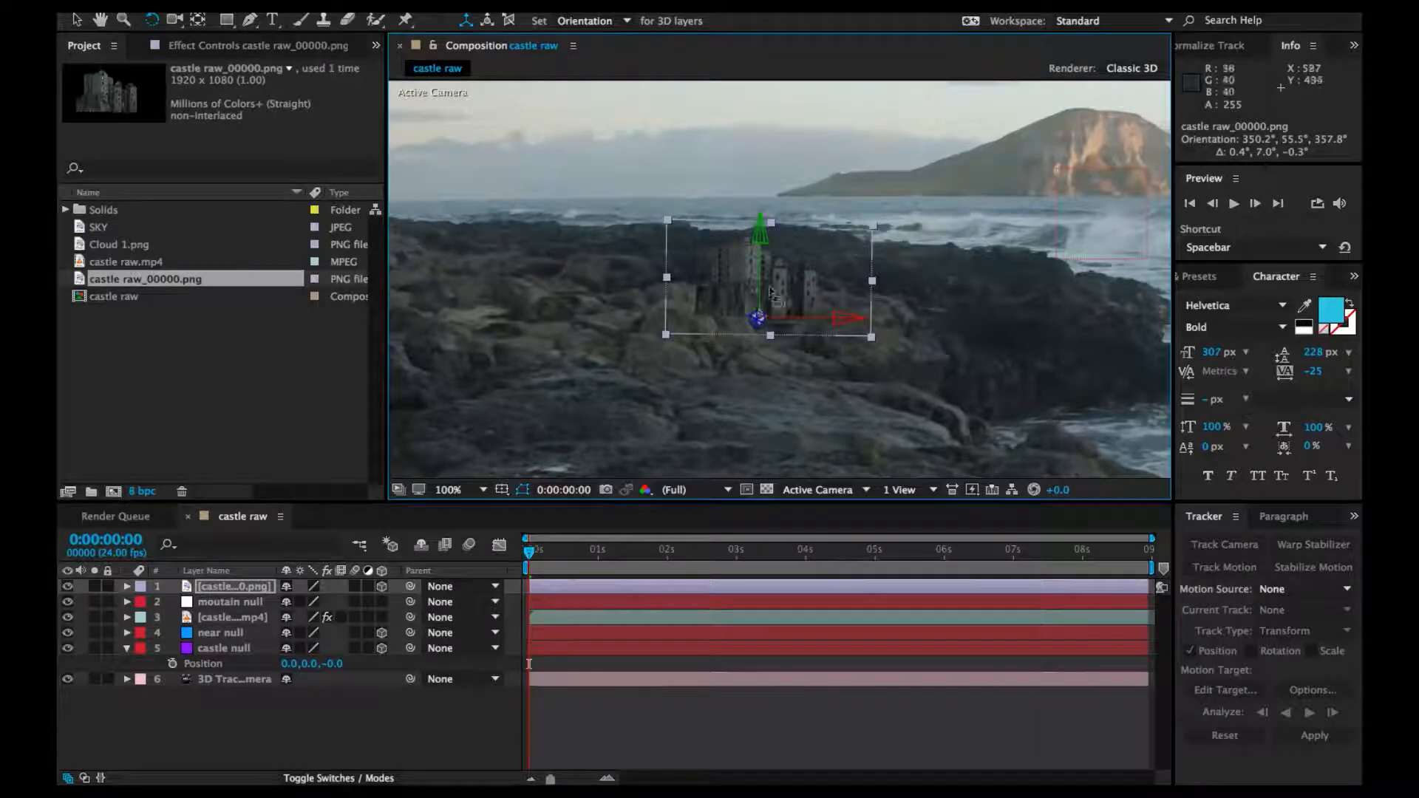
pyautogui.moveTo(757, 316); pyautogui.dragTo(756, 317)
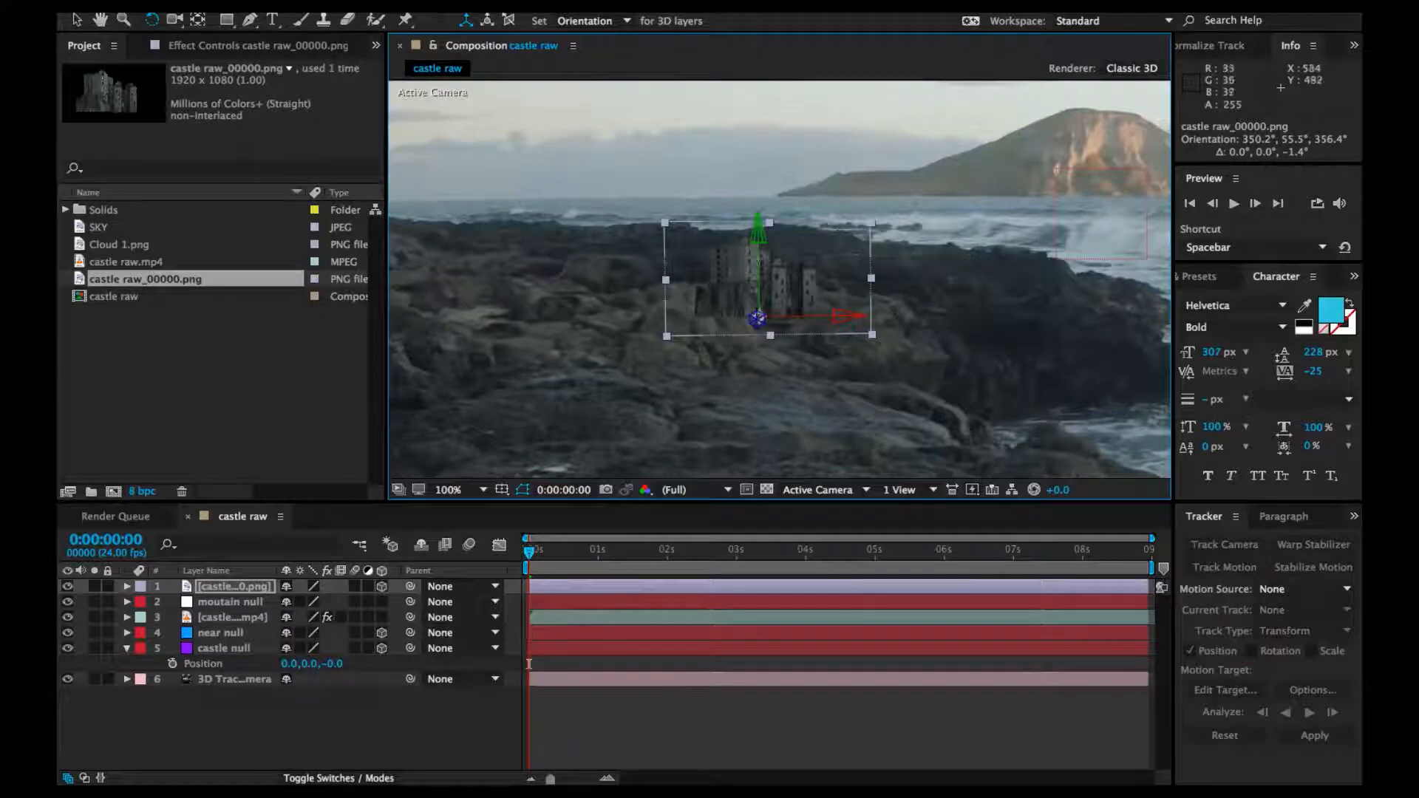
# Scale the castle image up to 360% on all axes, with the whole frame fitted in view
pyautogui.press('s')
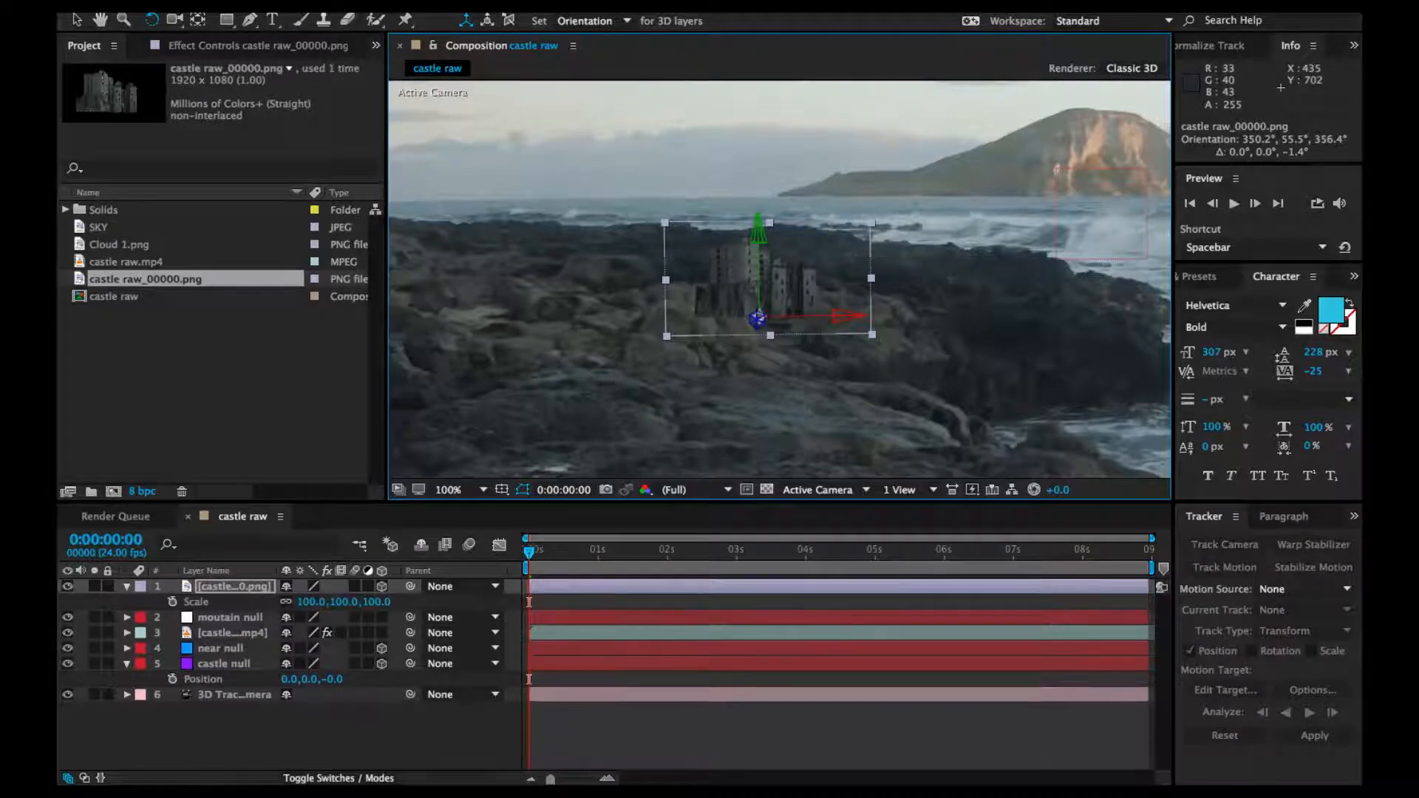
pyautogui.moveTo(378, 602); pyautogui.dragTo(538, 603)
pyautogui.scroll(-1, 639, 400)
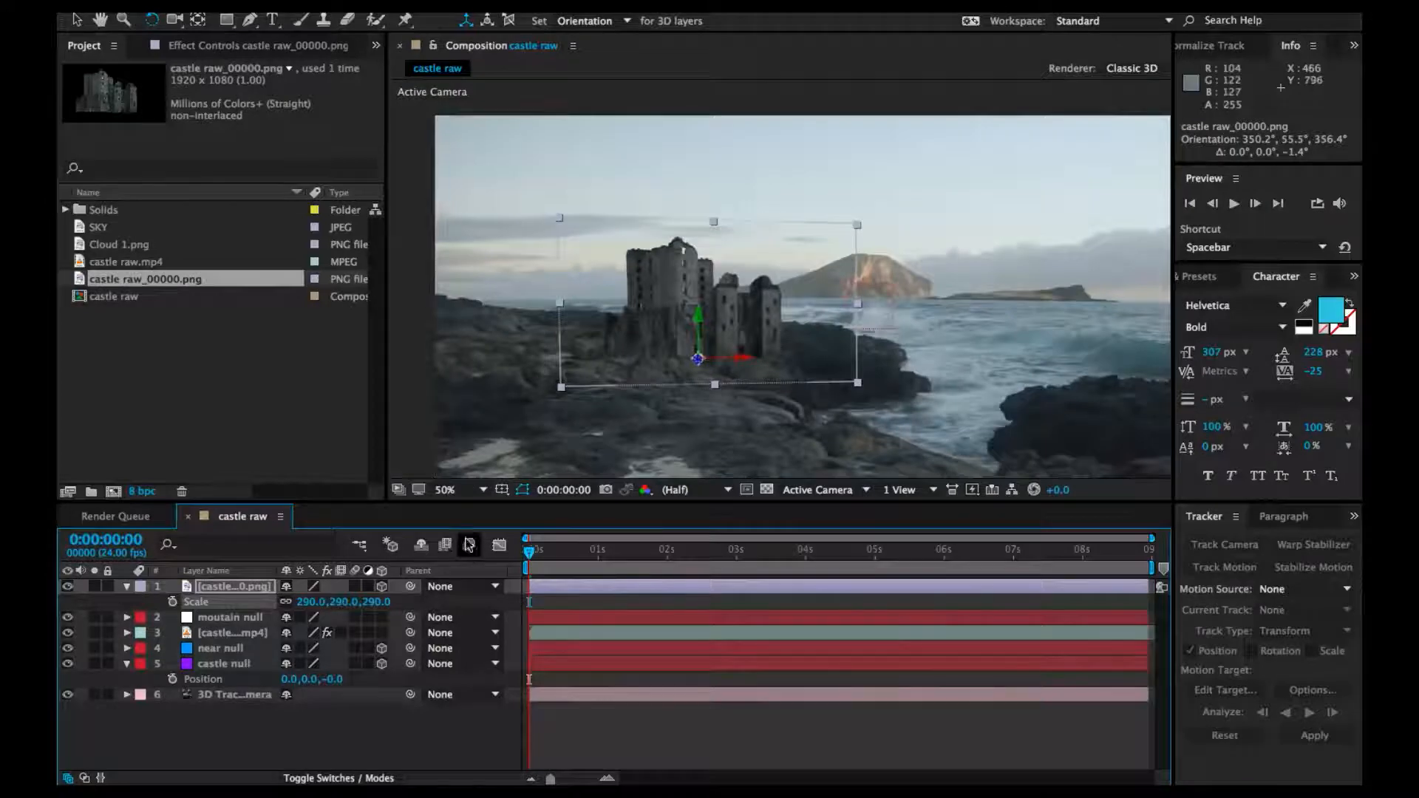
pyautogui.click(454, 489)
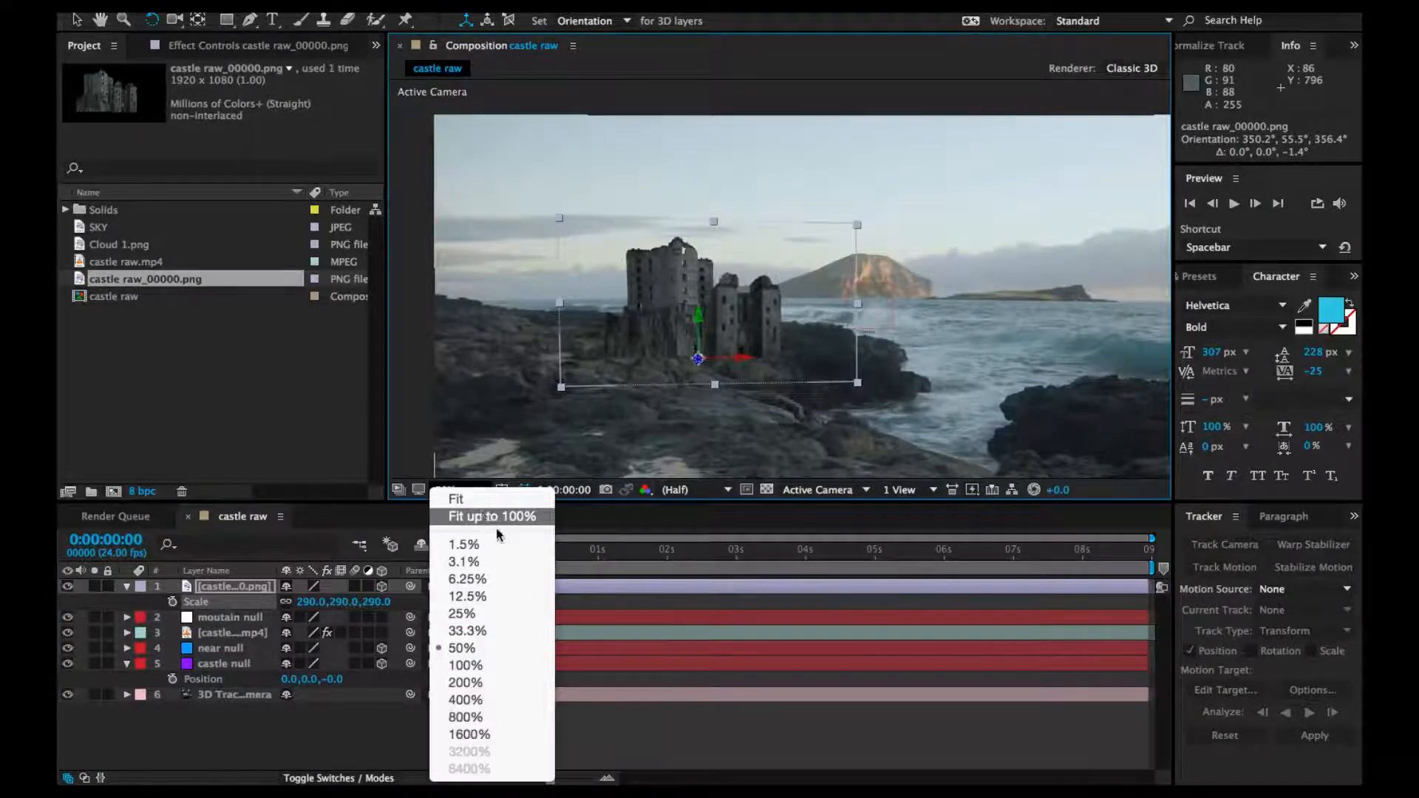
pyautogui.click(480, 516)
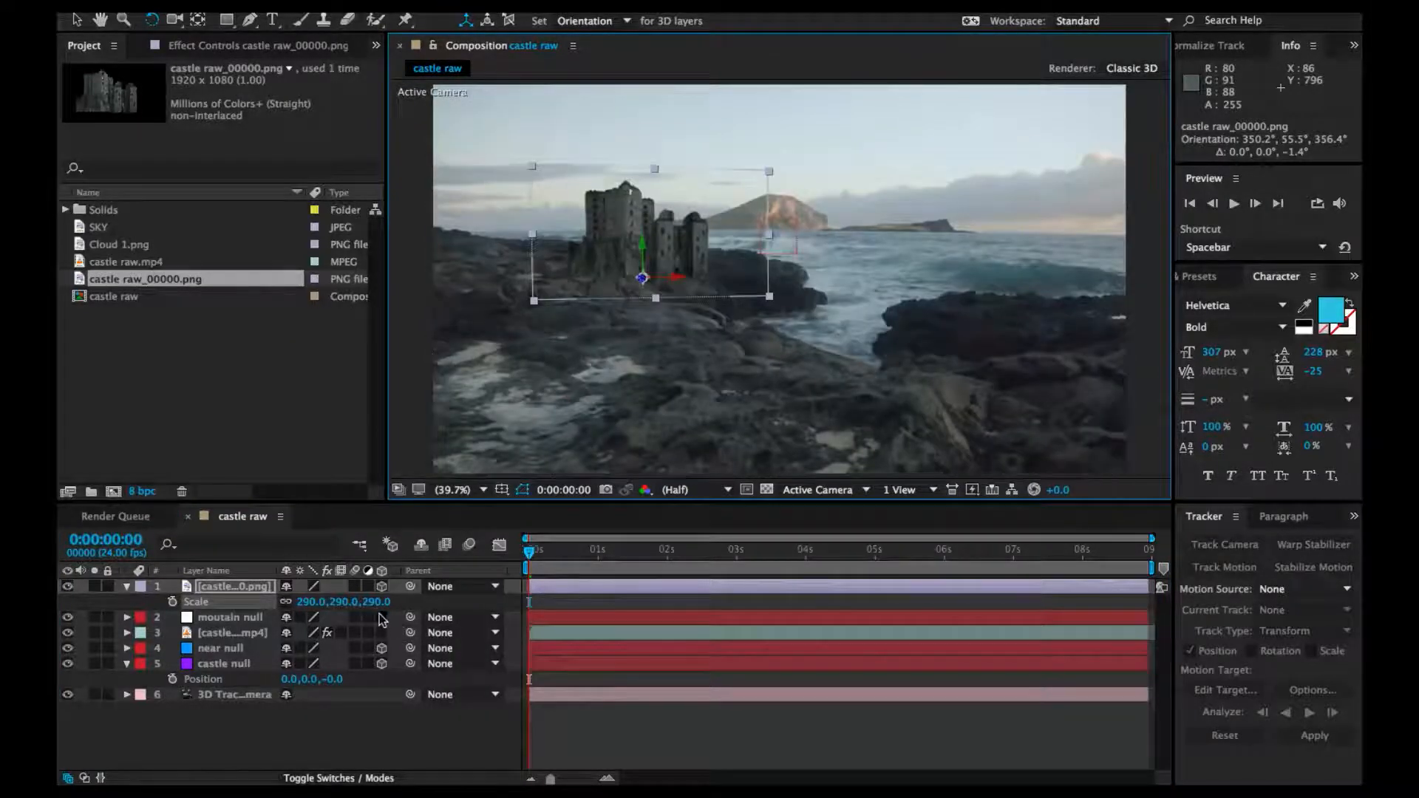
pyautogui.click(373, 602)
pyautogui.moveTo(372, 602); pyautogui.dragTo(432, 601)
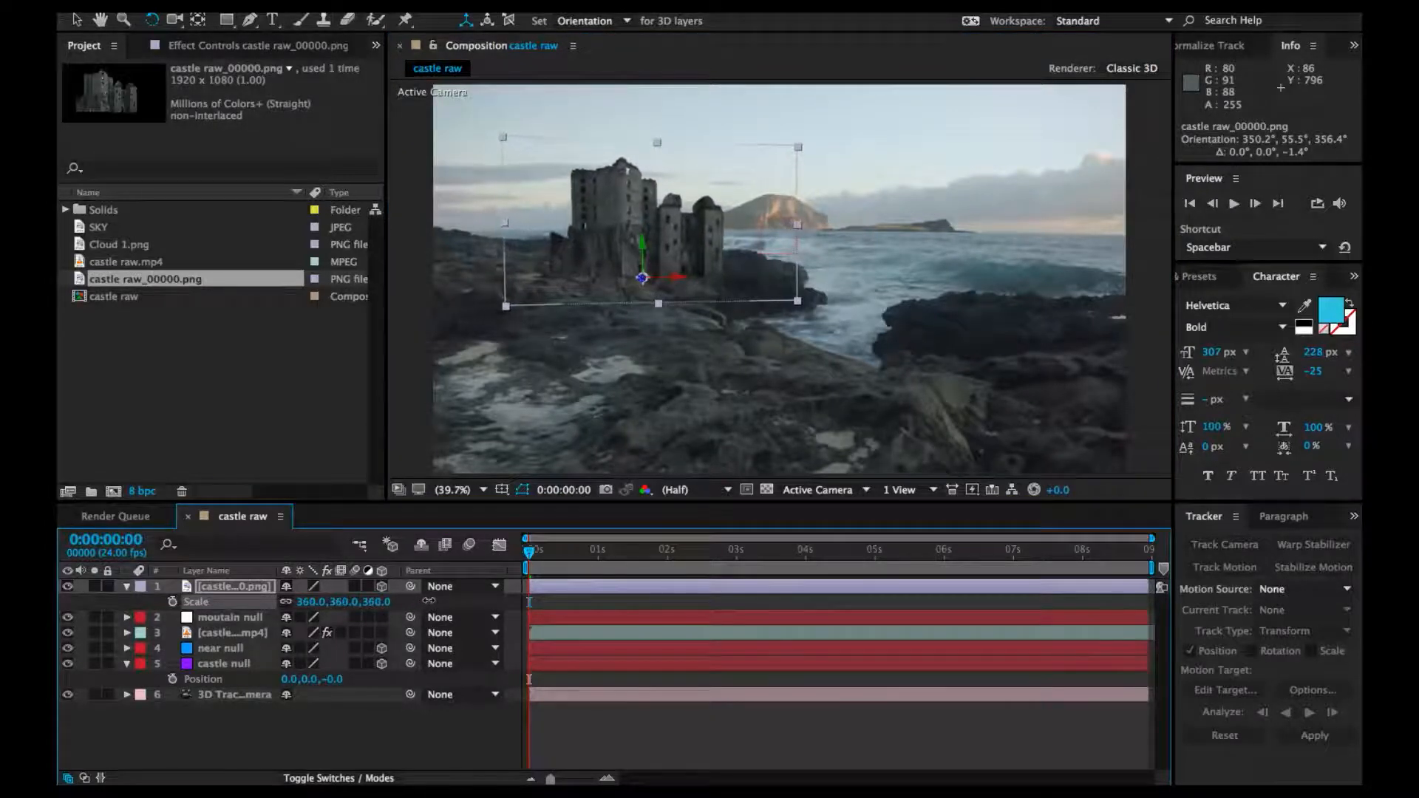
# Shift the castle image along its X axis on the rocks to a position of about -239.2, 85.4, 338.5
pyautogui.click(76, 21)
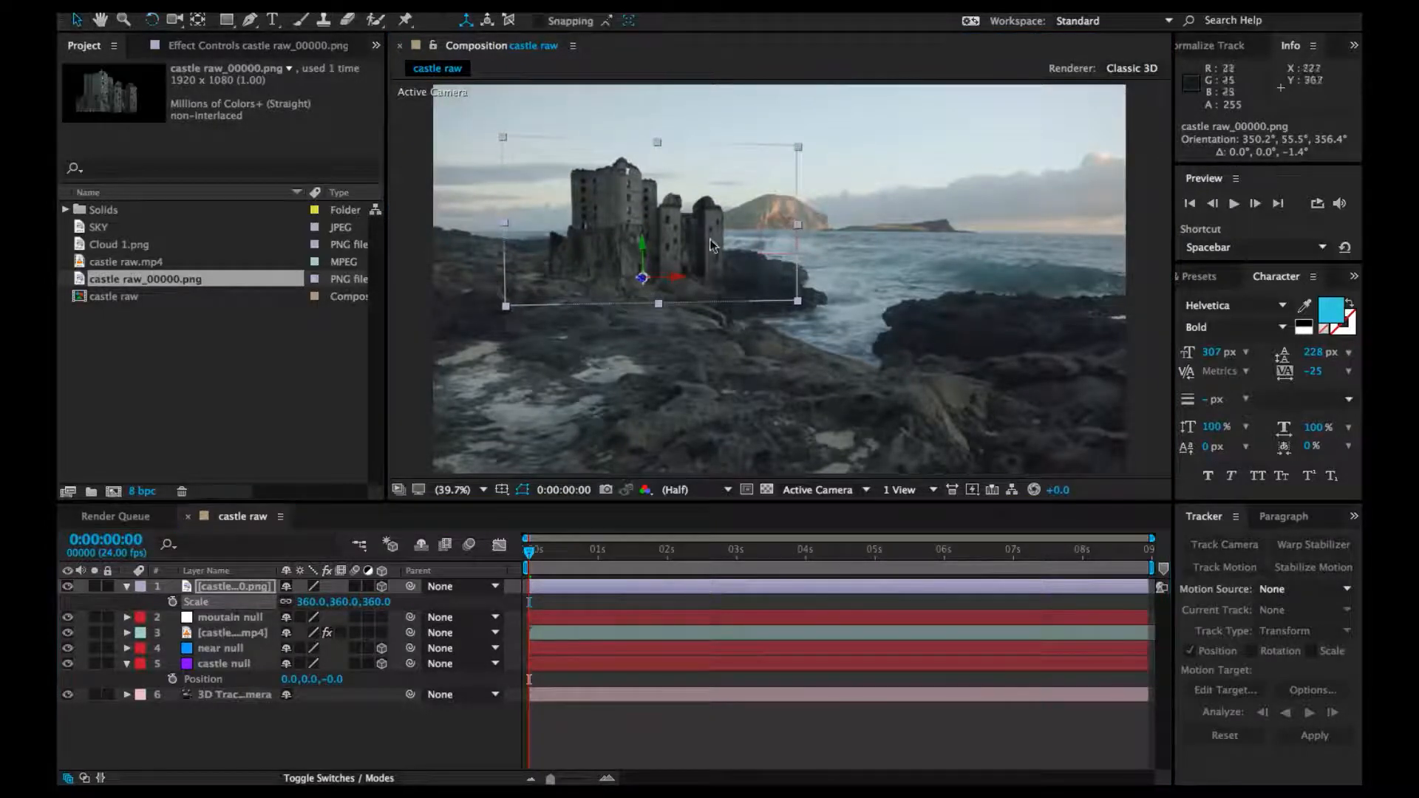
pyautogui.click(678, 283)
pyautogui.moveTo(679, 283); pyautogui.dragTo(524, 282)
pyautogui.scroll(2, 668, 212)
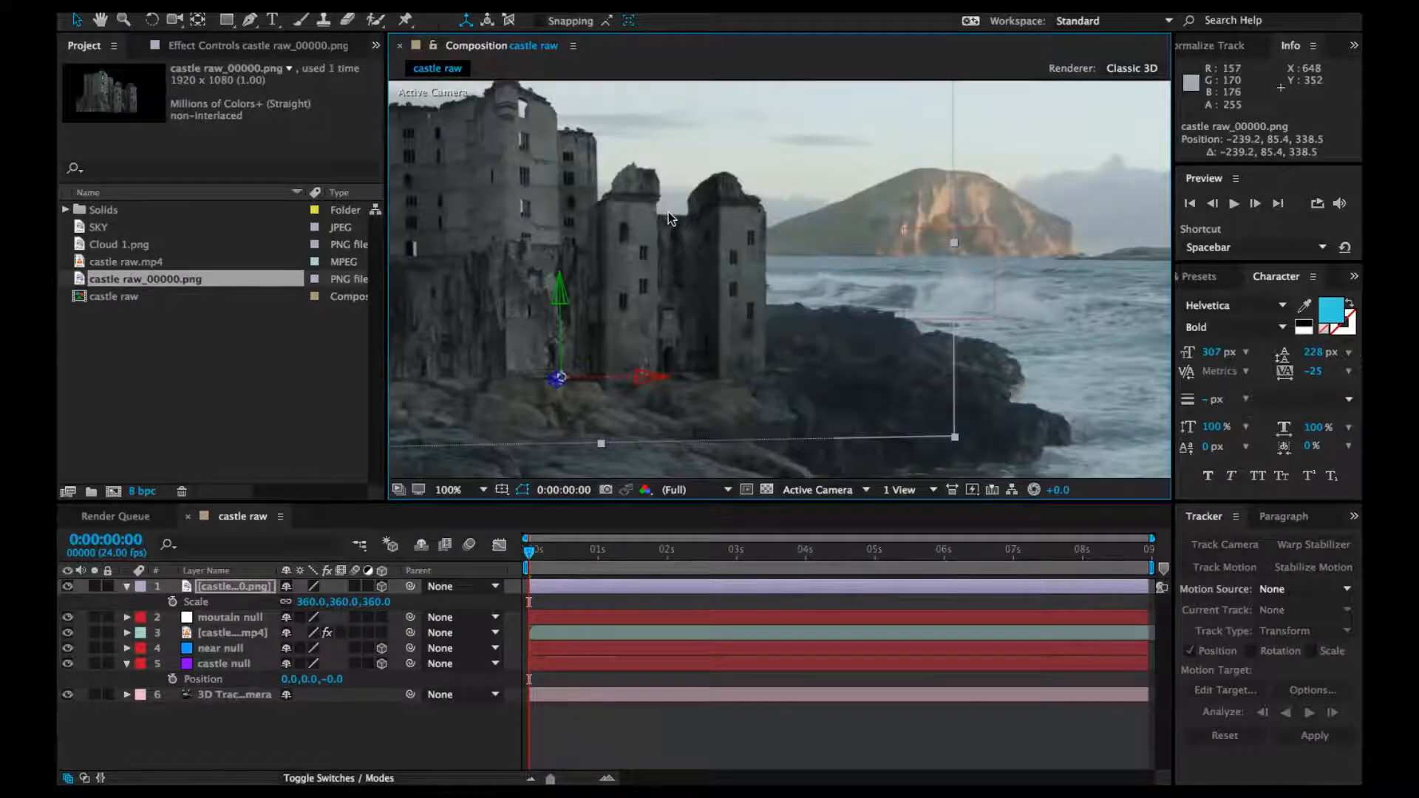
pyautogui.scroll(-1, 668, 212)
pyautogui.press('space')
pyautogui.moveTo(696, 266); pyautogui.dragTo(757, 278)
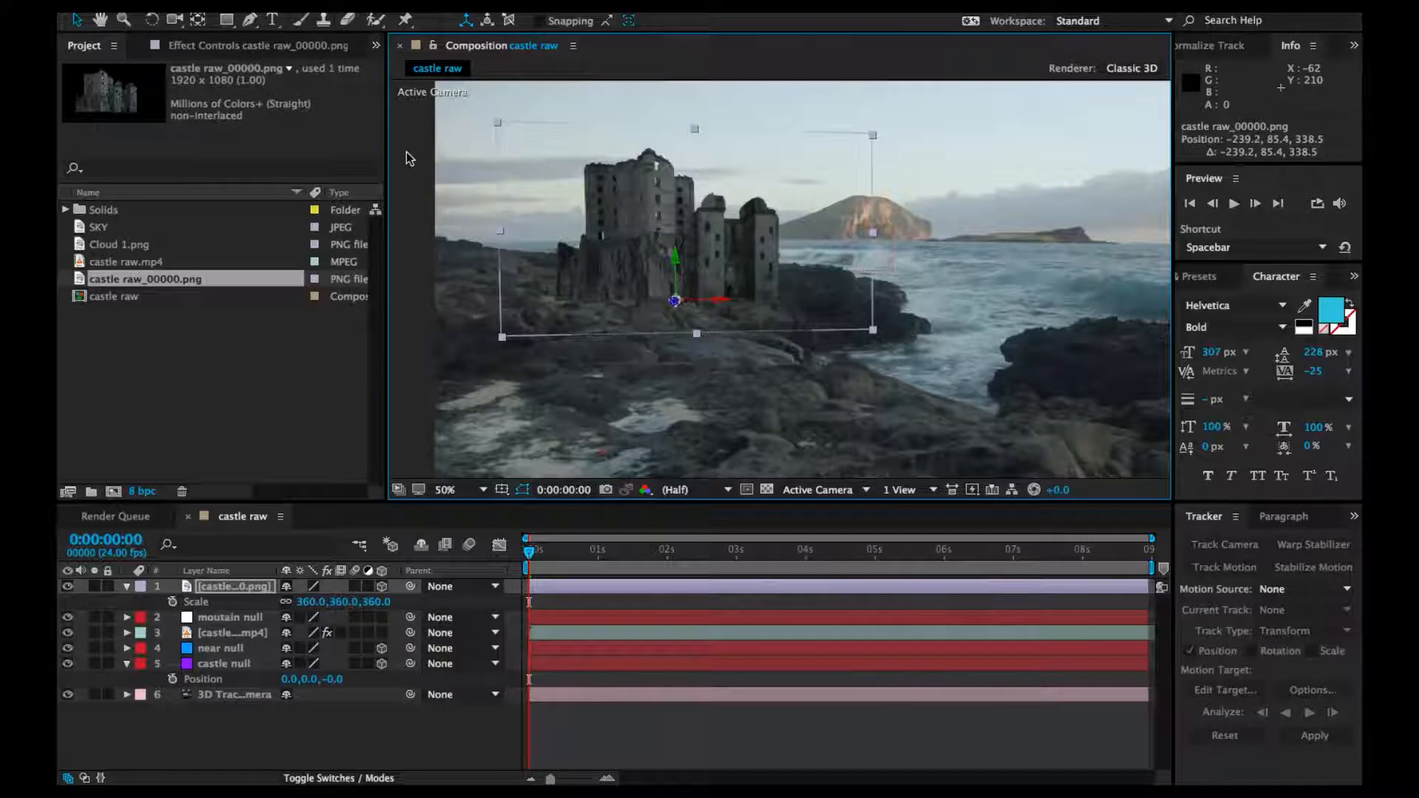
# Collapse the expanded properties of the castle image and castle null layers
pyautogui.click(231, 589)
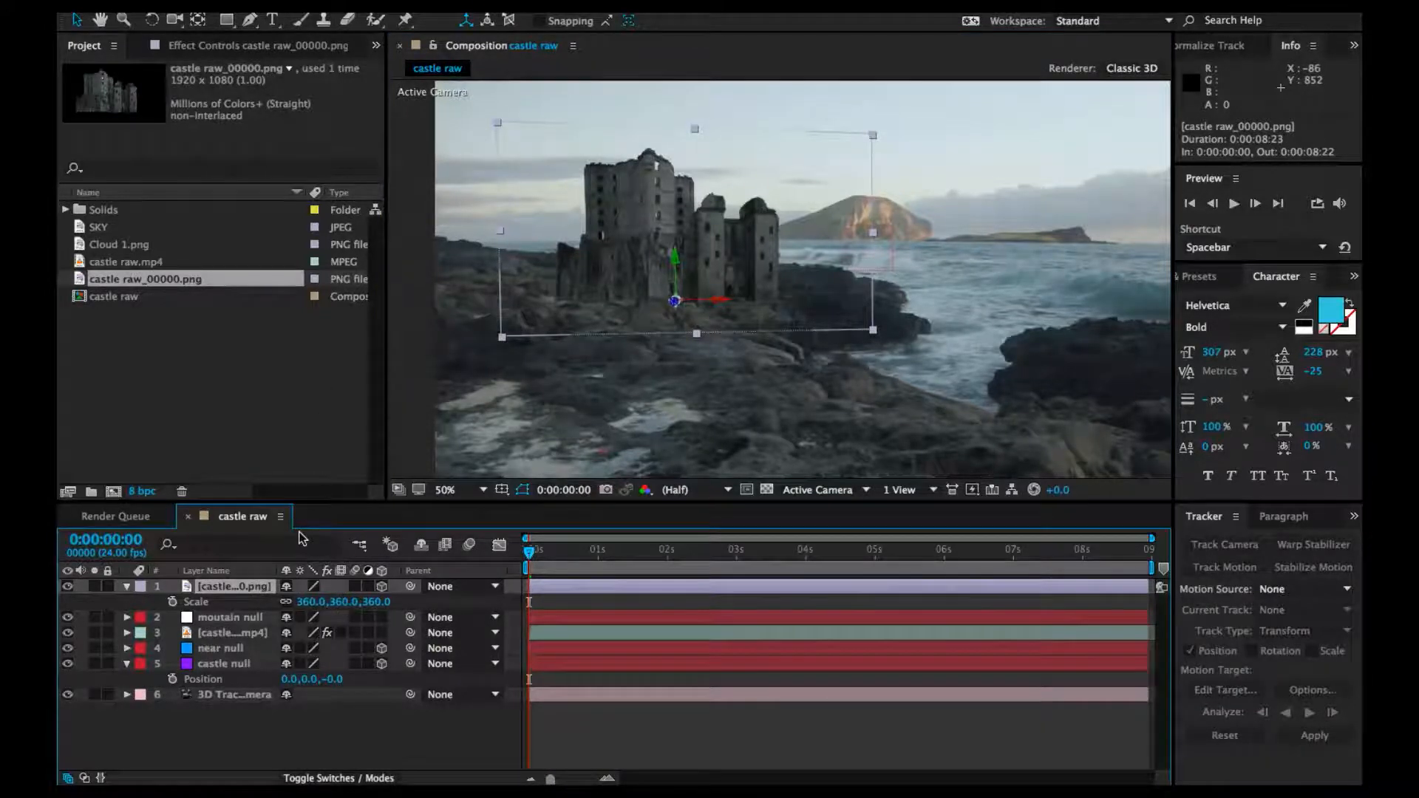
pyautogui.click(127, 586)
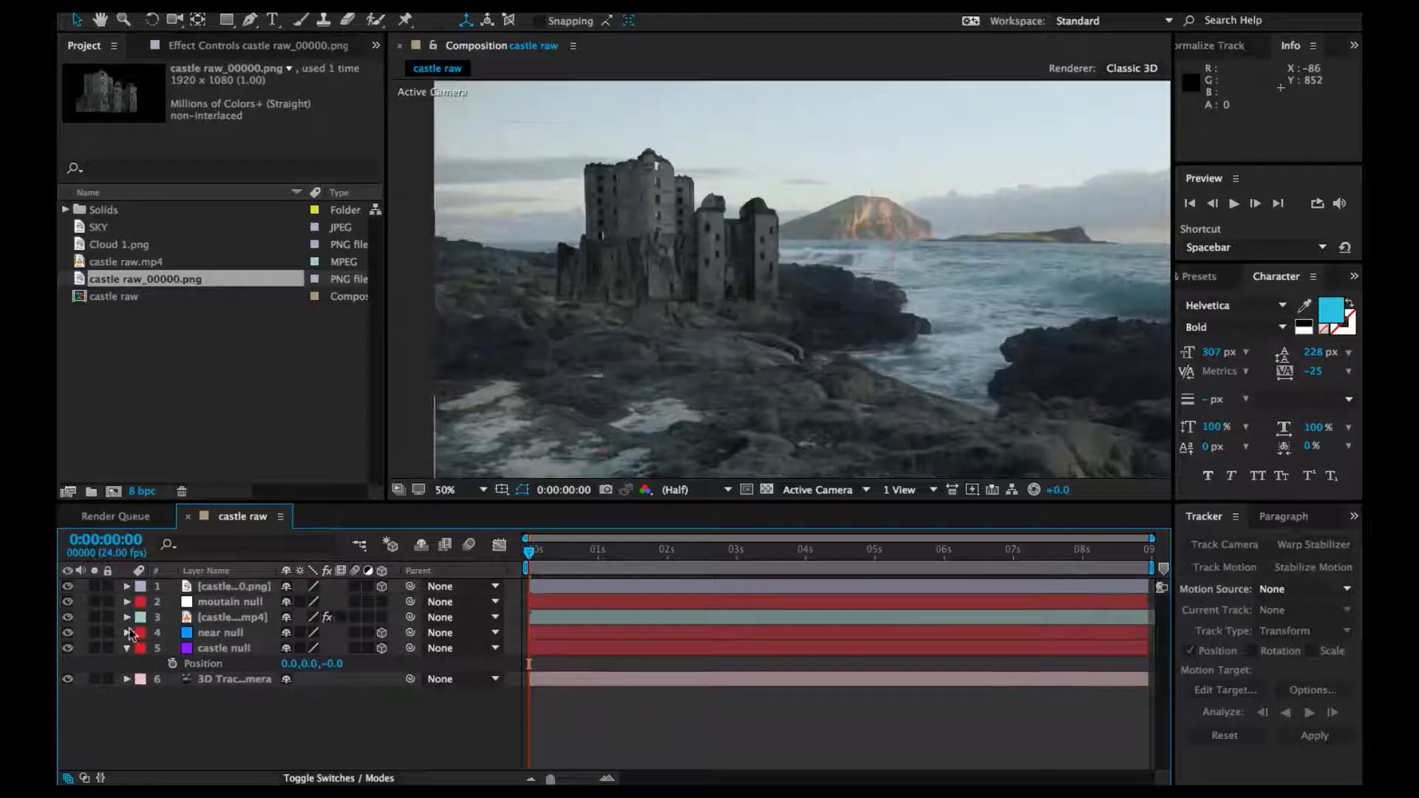
pyautogui.click(127, 648)
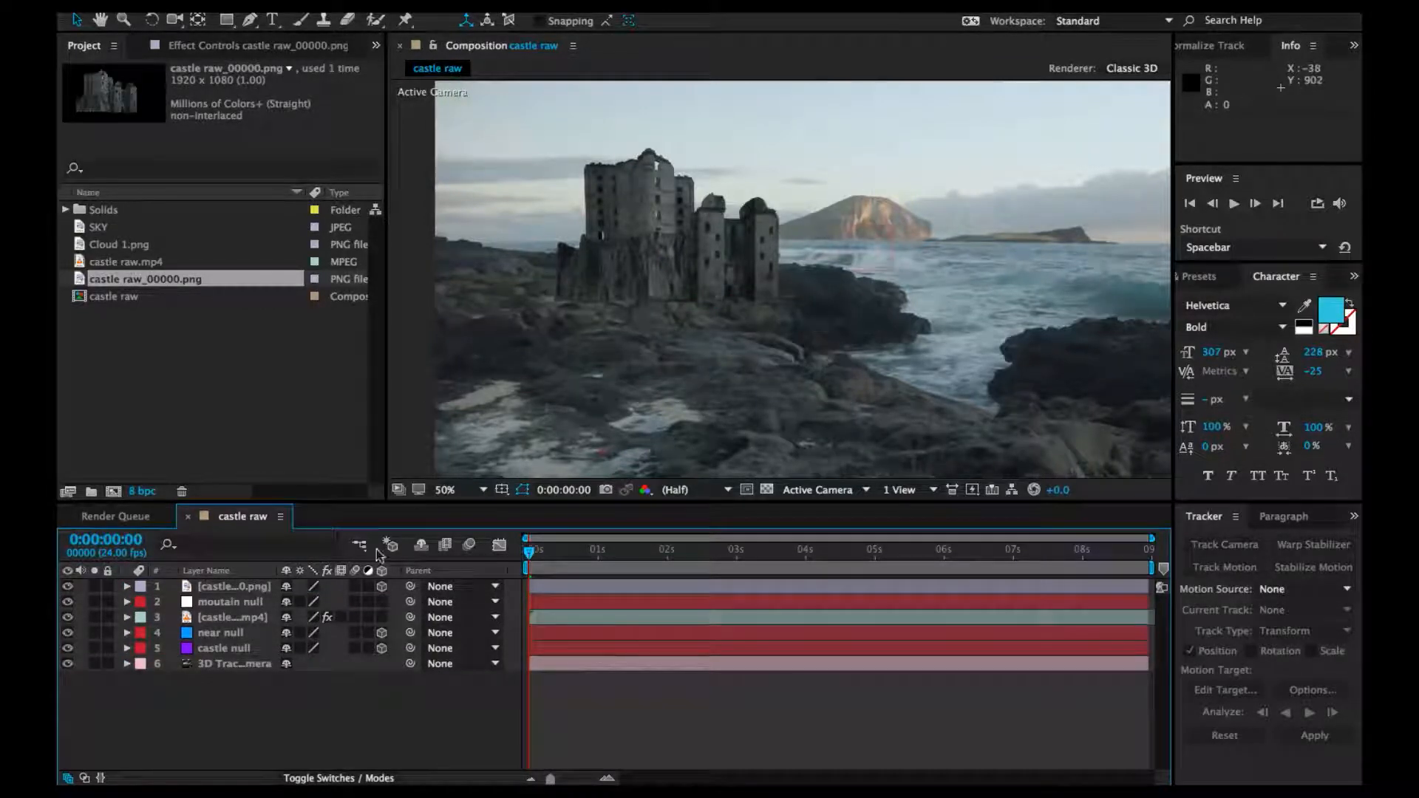
# Add a Hue/Saturation effect to the castle image and lower its master saturation to -5
pyautogui.click(223, 591)
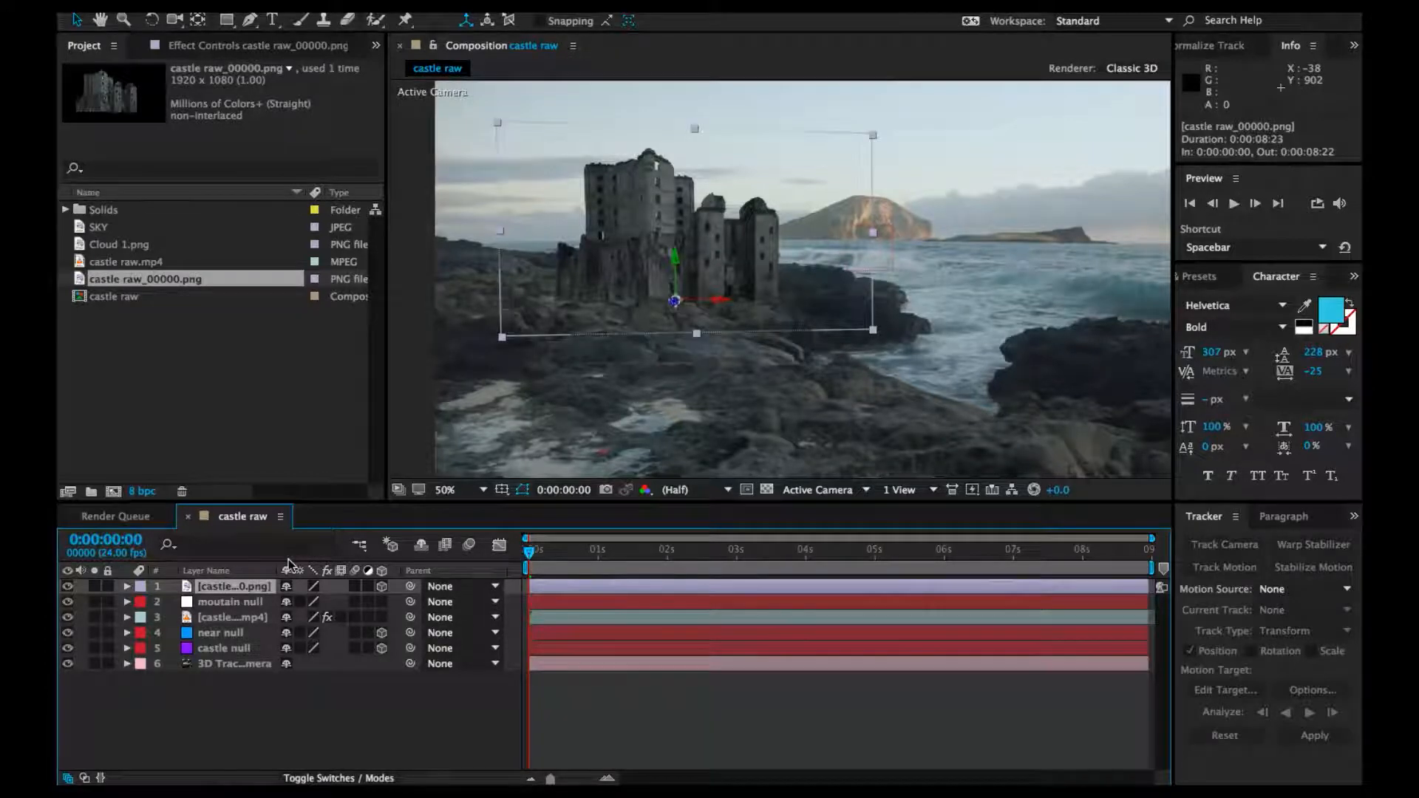
pyautogui.hotkey('ctrl', 'space')
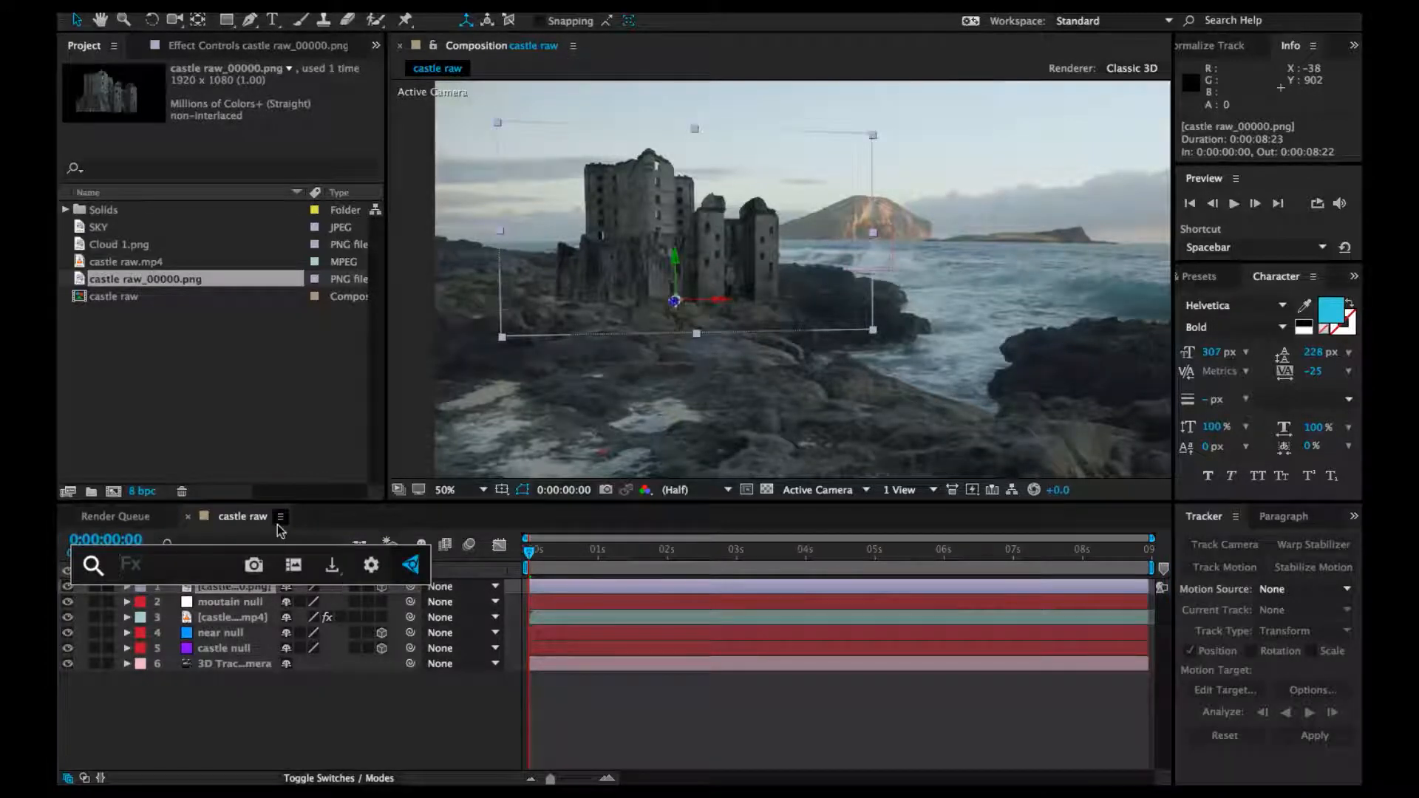
pyautogui.write('hu')
pyautogui.press('Return')
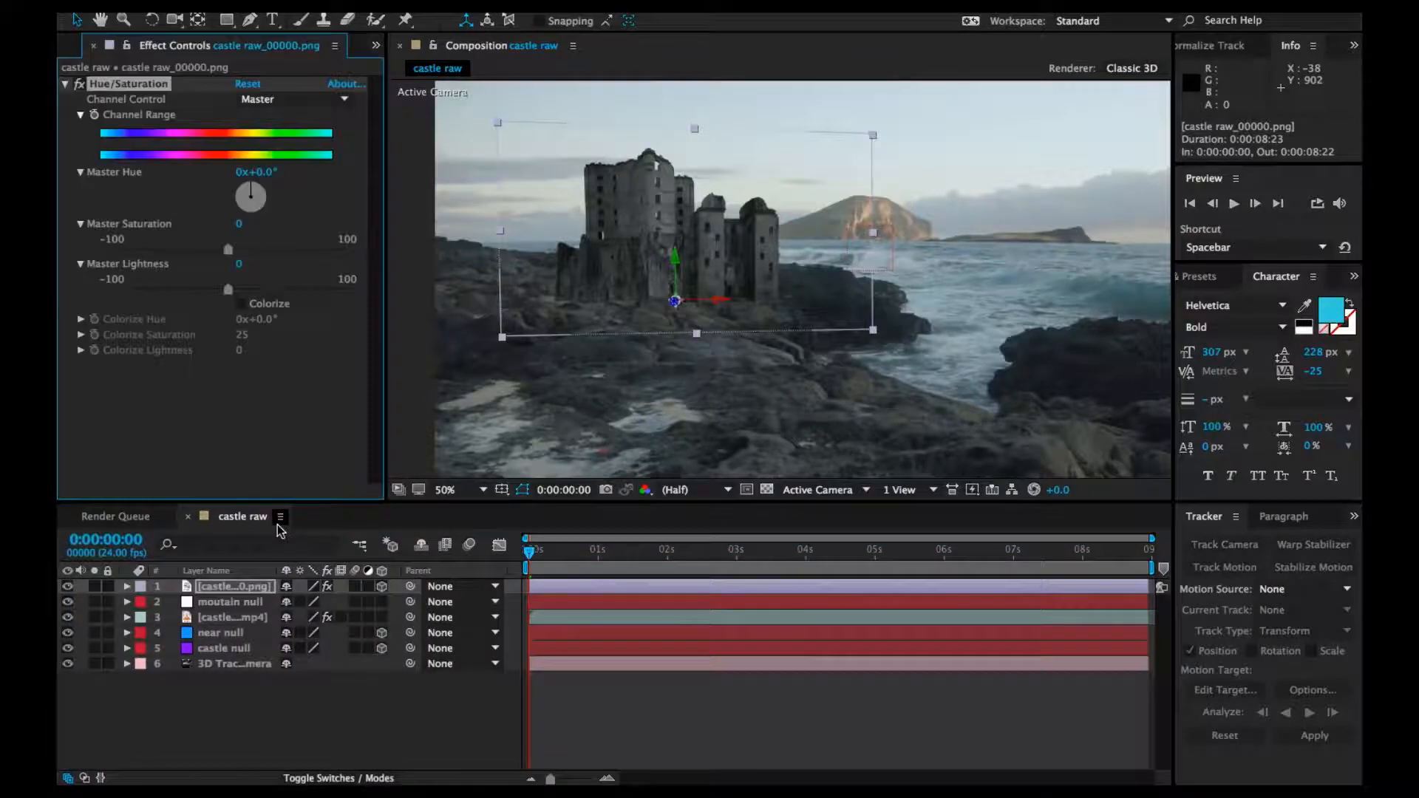
pyautogui.moveTo(222, 251); pyautogui.dragTo(222, 255)
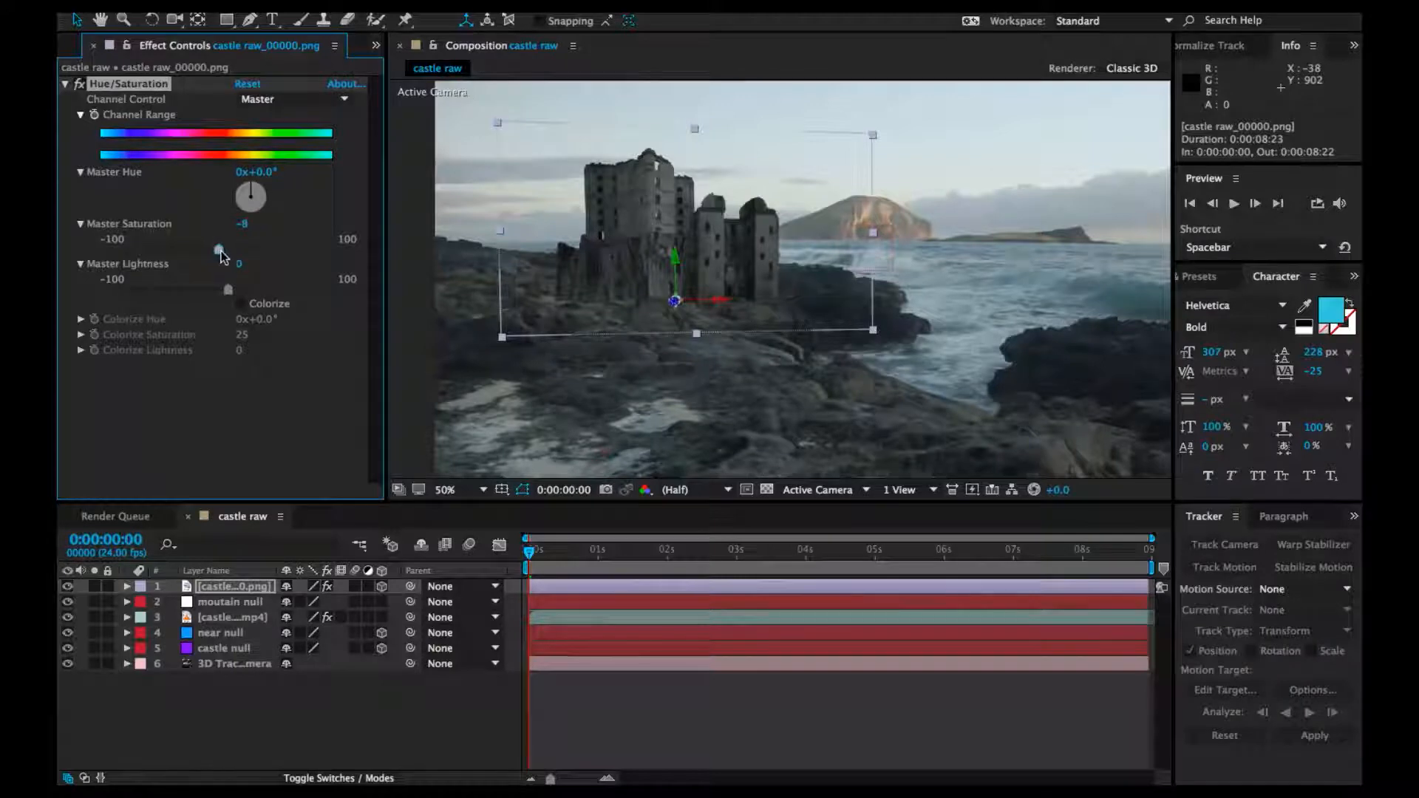
# Add a Brightness & Contrast effect to the castle image and reduce the contrast to about -35
pyautogui.hotkey('ctrl', 'space')
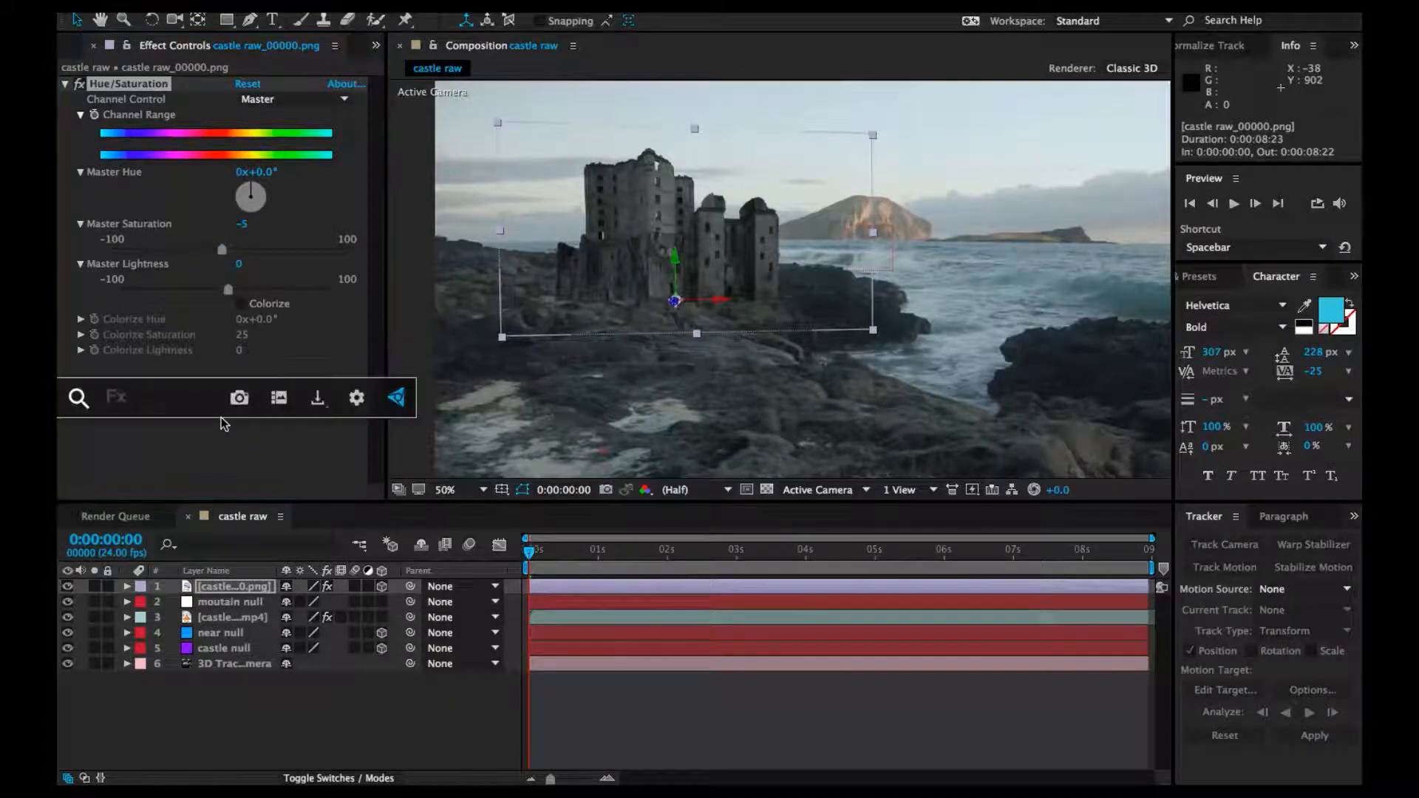
pyautogui.write('bri')
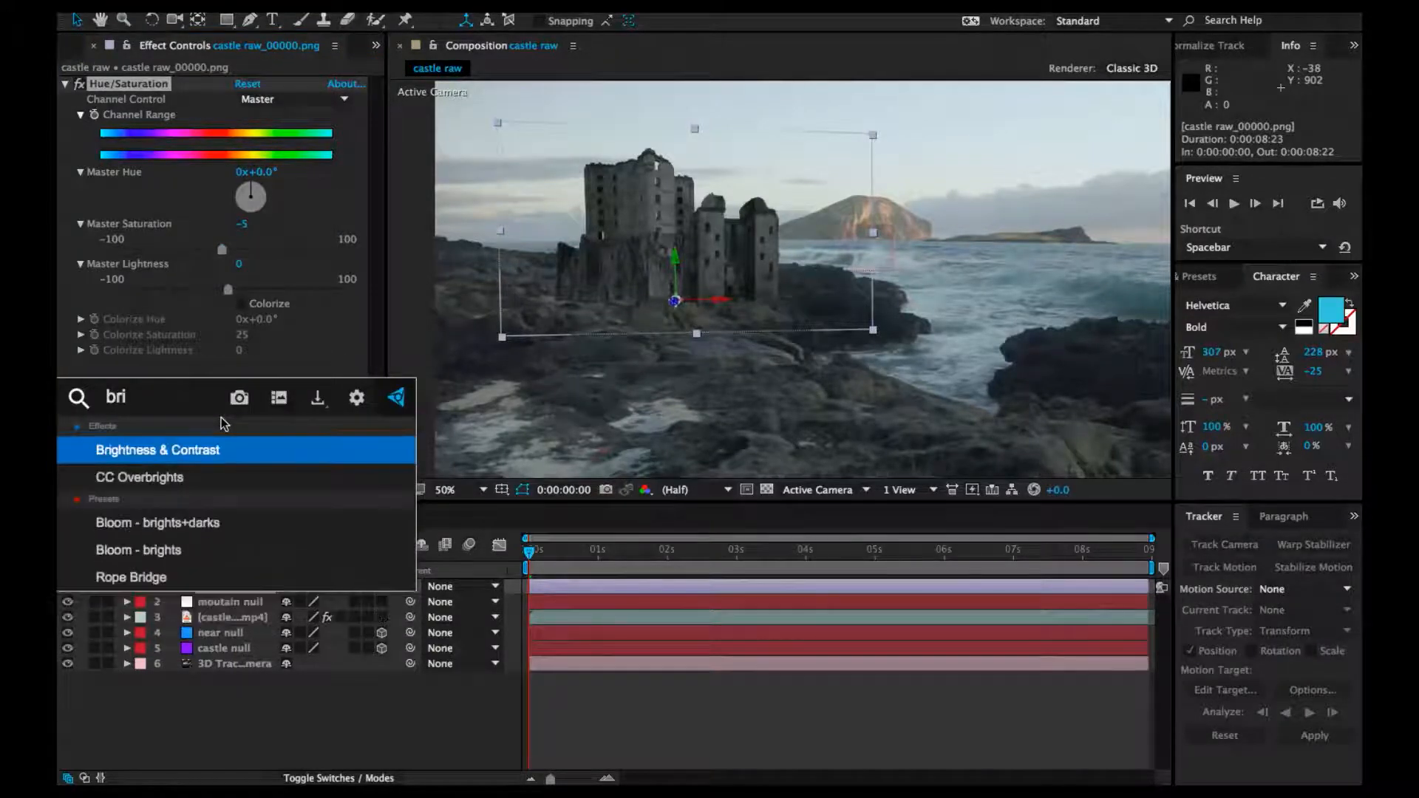
pyautogui.press('Return')
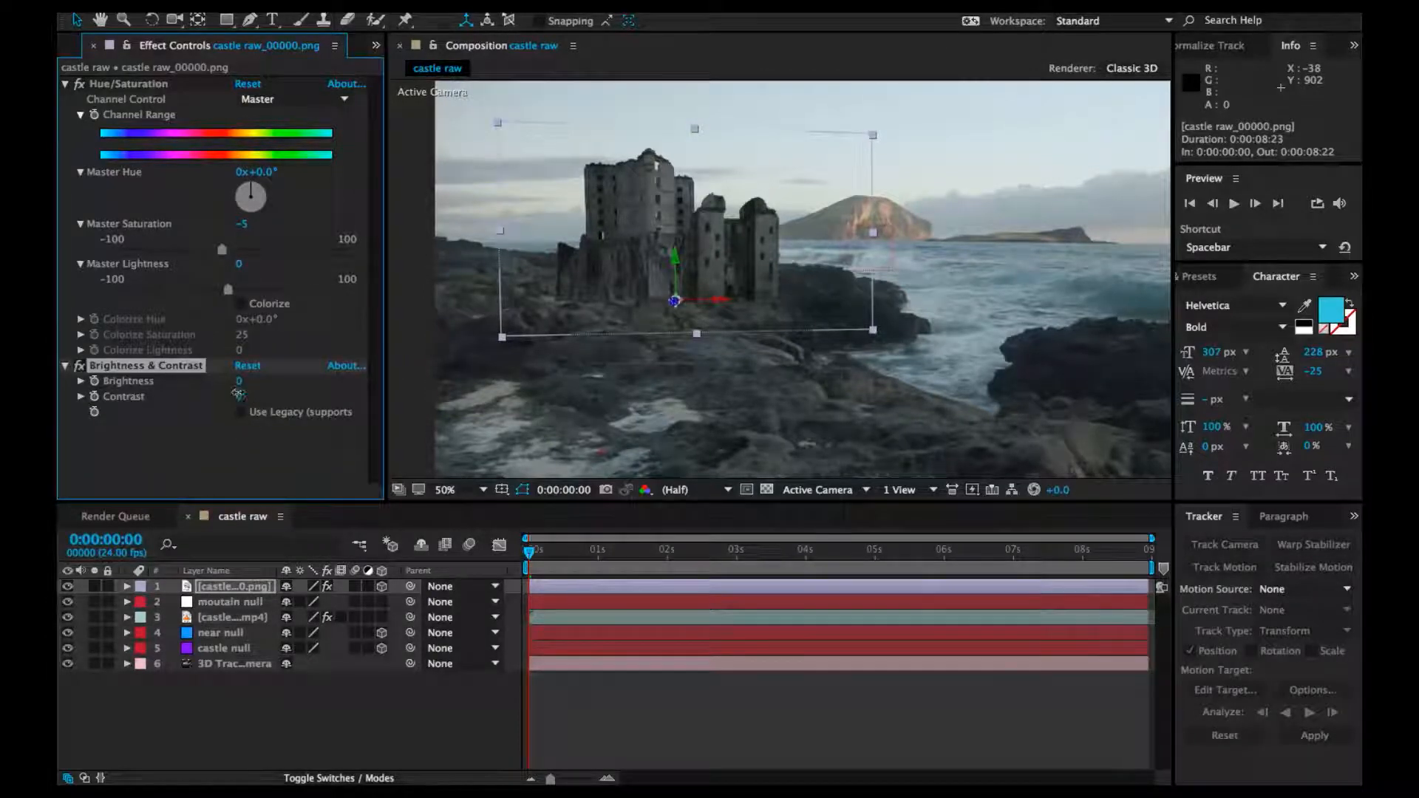
pyautogui.moveTo(231, 393); pyautogui.dragTo(226, 393)
pyautogui.moveTo(213, 395); pyautogui.dragTo(207, 395)
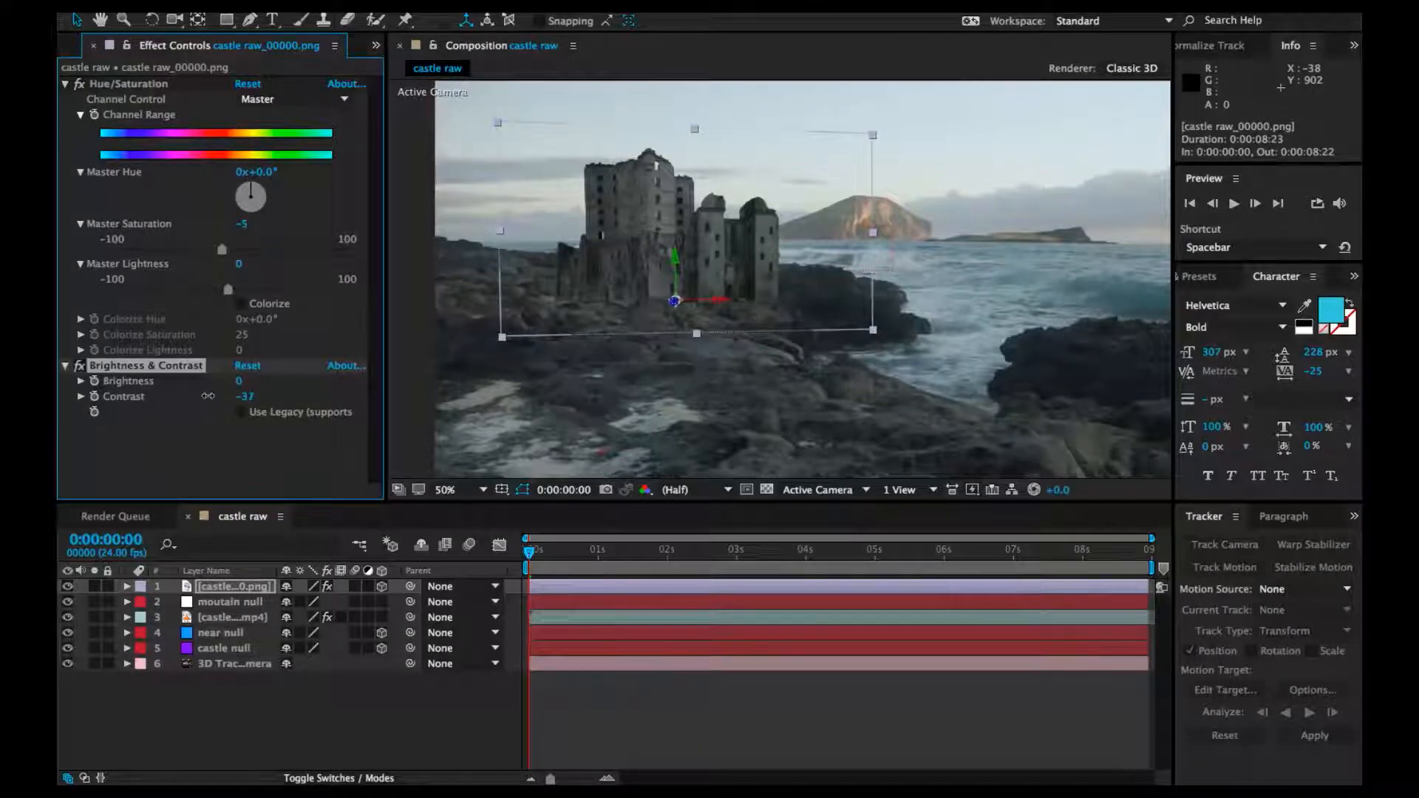
# Compare the castle's tones closely with the surrounding rocks and lower its contrast to -72
pyautogui.scroll(4, 570, 251)
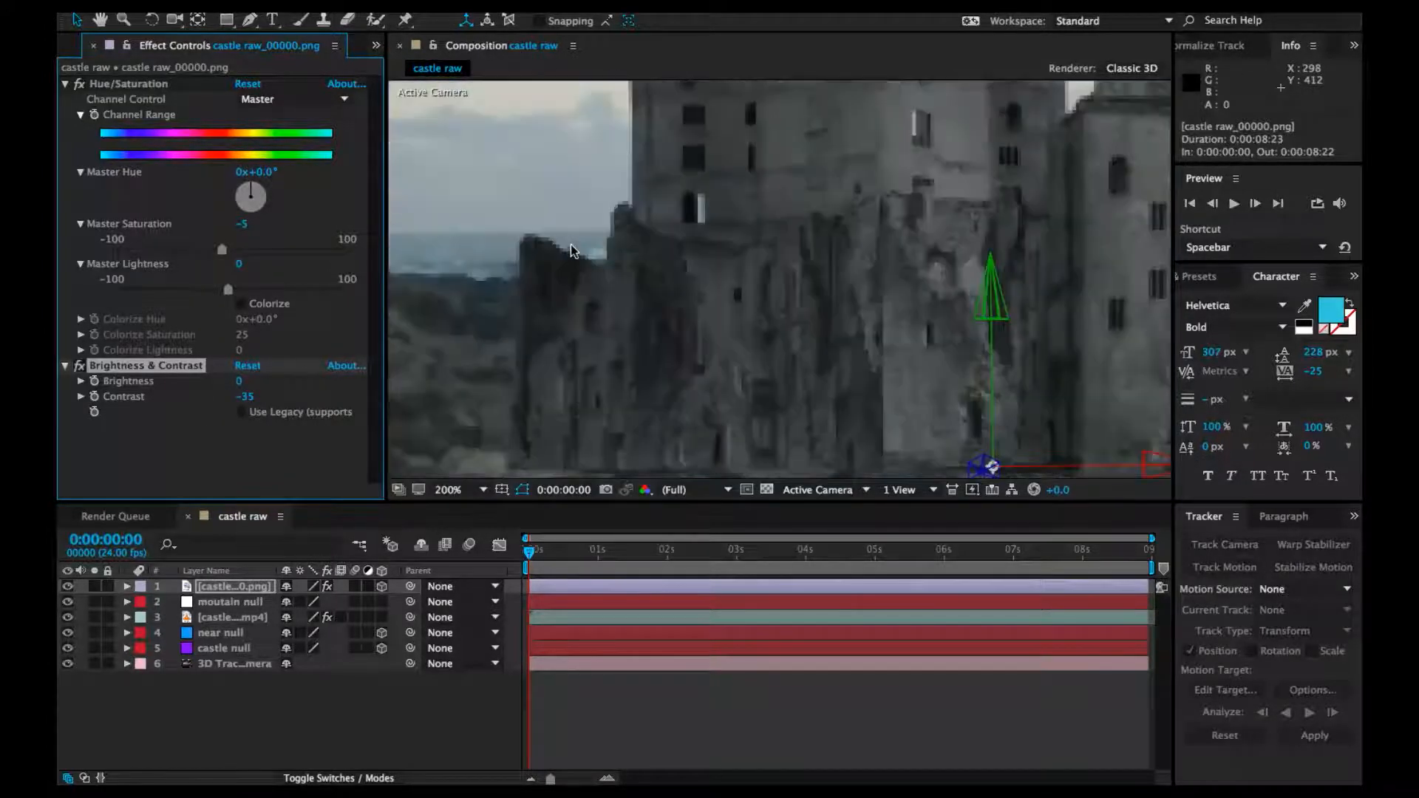
pyautogui.scroll(-4, 602, 317)
pyautogui.scroll(2, 602, 320)
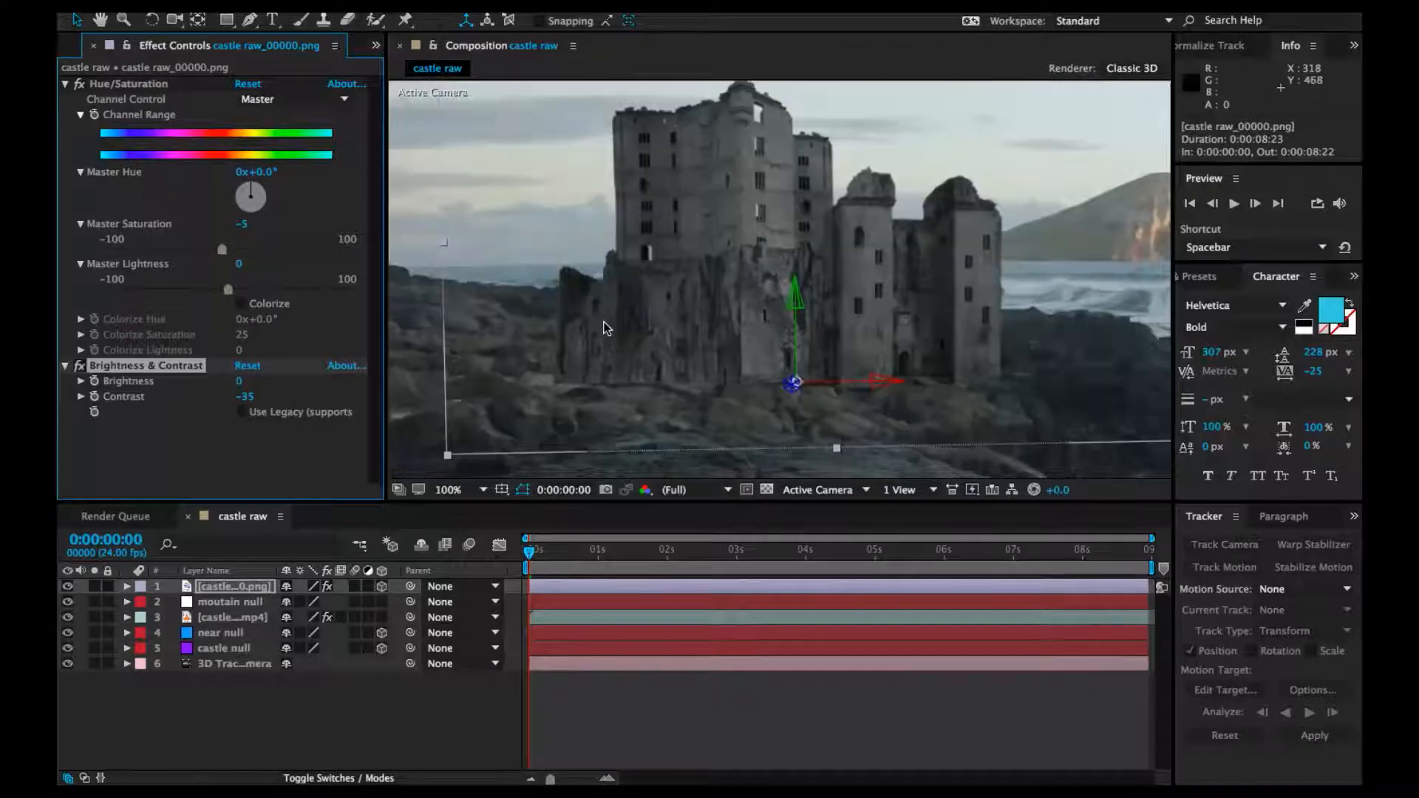
pyautogui.scroll(2, 538, 389)
pyautogui.moveTo(244, 396); pyautogui.dragTo(222, 397)
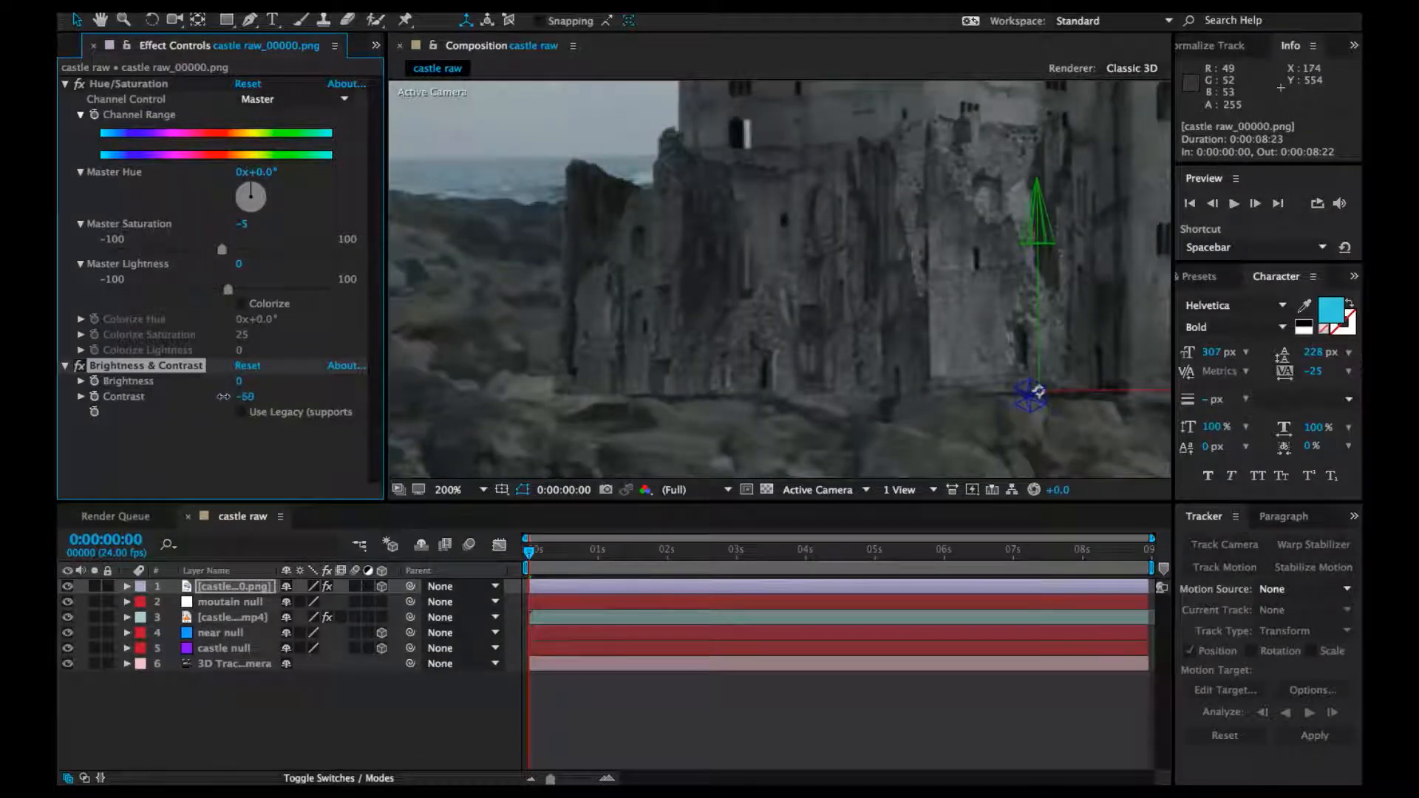
pyautogui.moveTo(332, 398); pyautogui.dragTo(222, 407)
pyautogui.click(234, 449)
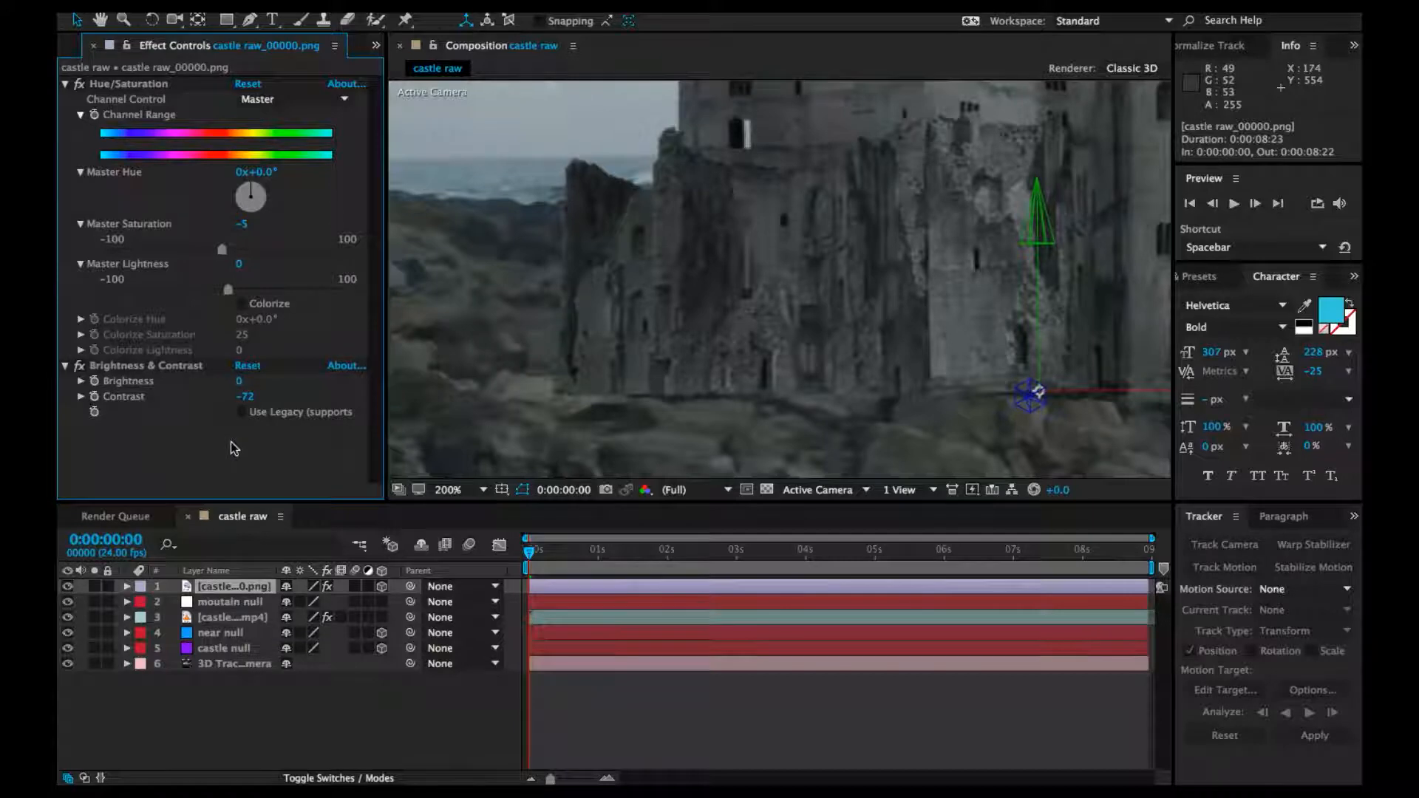
# Add a Fast Blur effect to the castle image with a blurriness of 2
pyautogui.hotkey('ctrl', 'space')
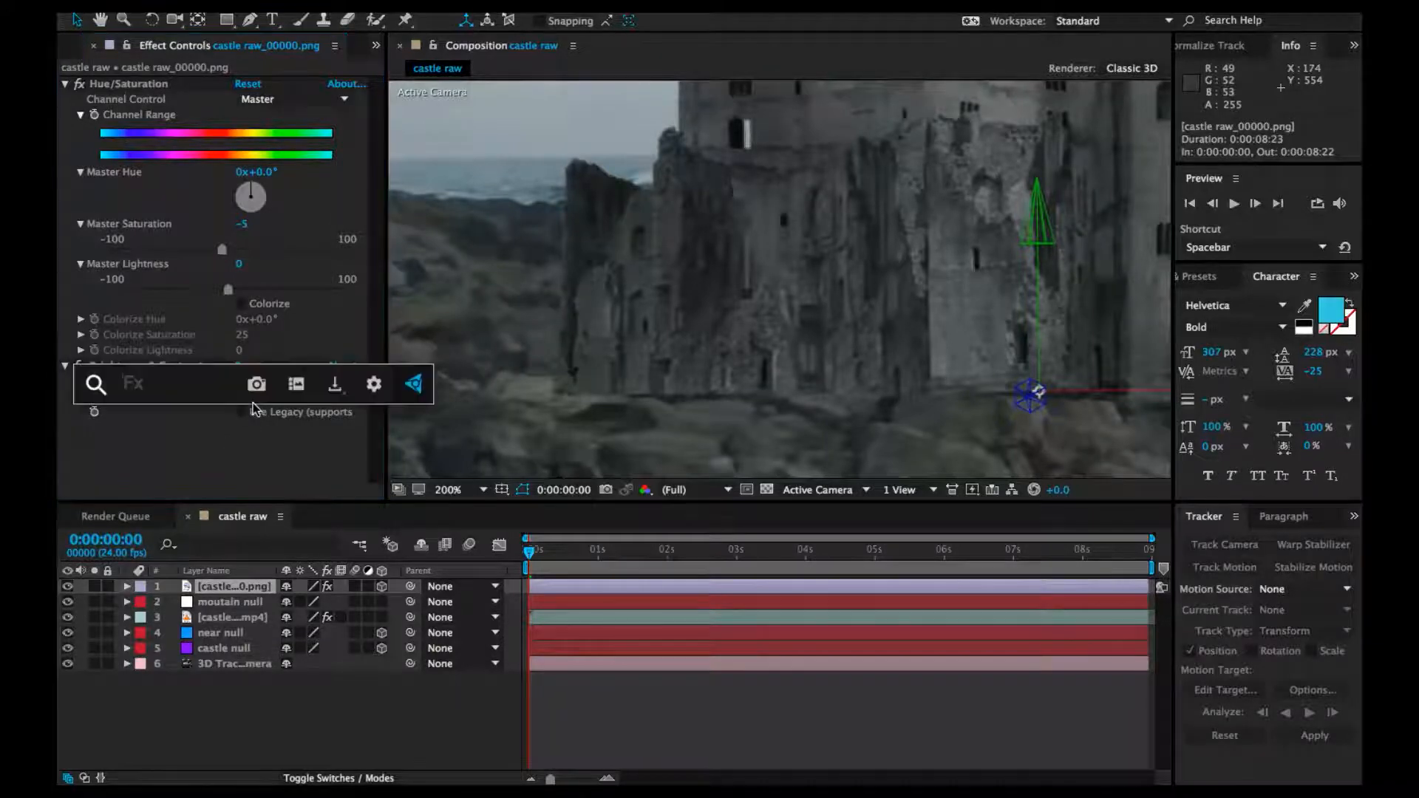
pyautogui.write('fads')
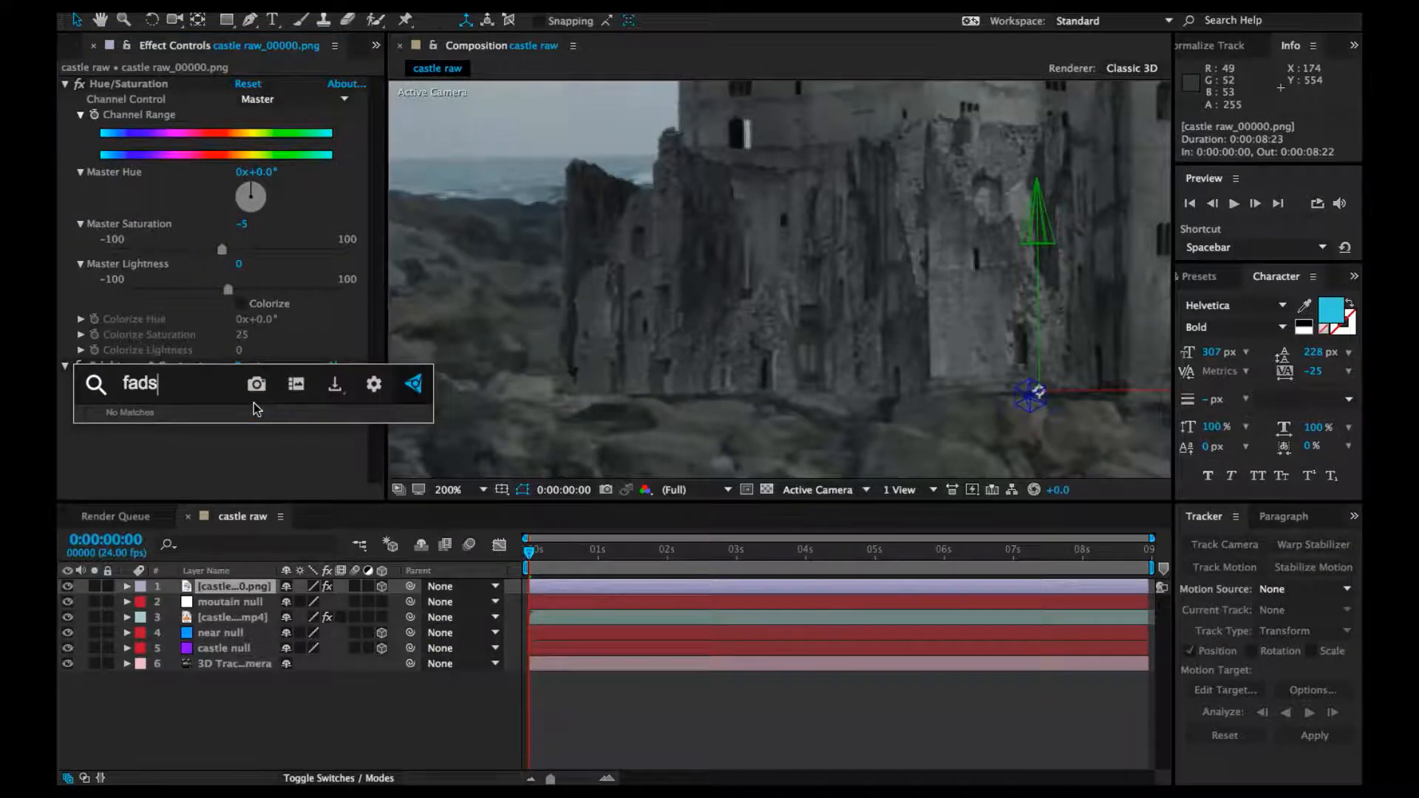
pyautogui.press('BackSpace')
pyautogui.press('BackSpace')
pyautogui.write('st')
pyautogui.press('Return')
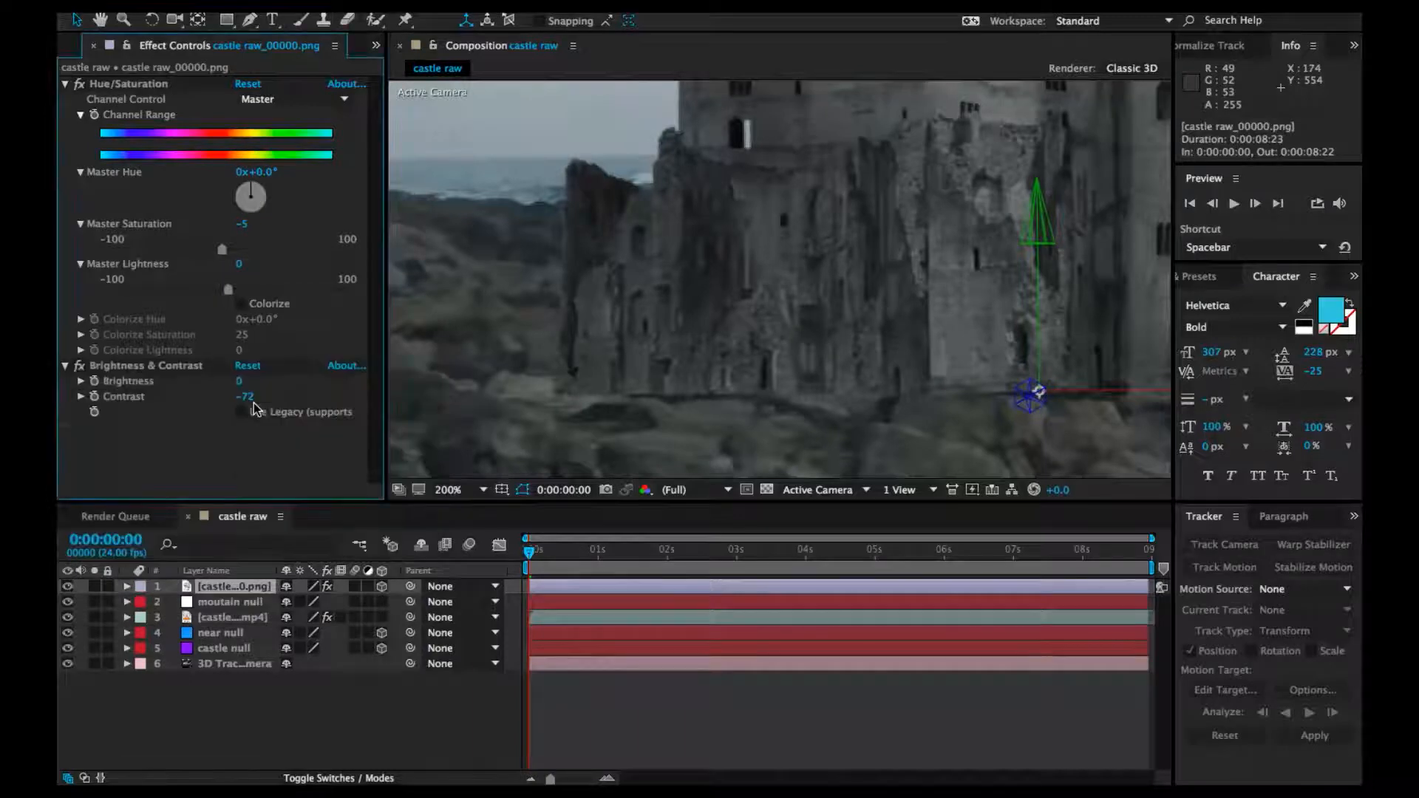
pyautogui.click(238, 438)
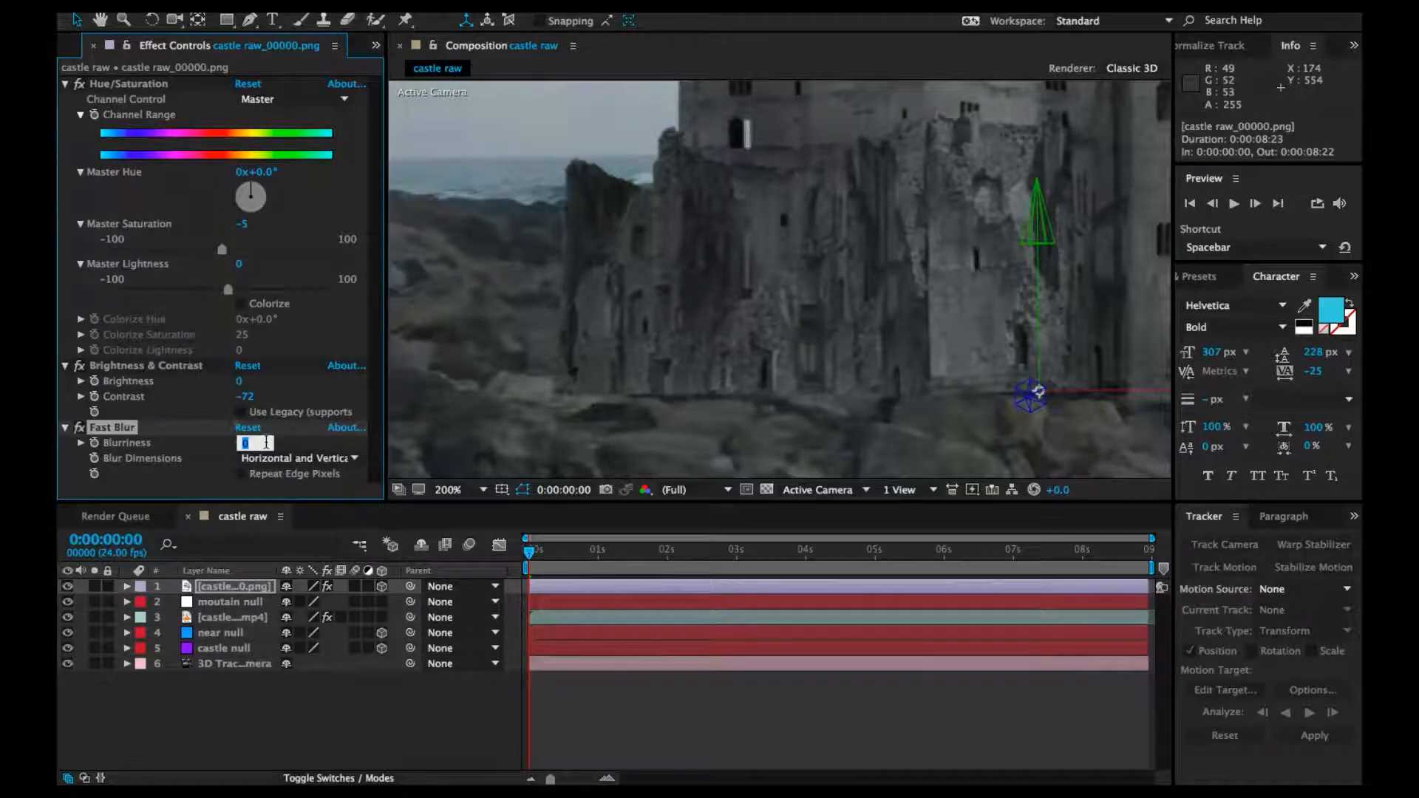
pyautogui.write('2')
pyautogui.press('Return')
# Set the castle image's Fast Blur blurriness to 2.5
pyautogui.scroll(-4, 868, 334)
pyautogui.scroll(2, 868, 334)
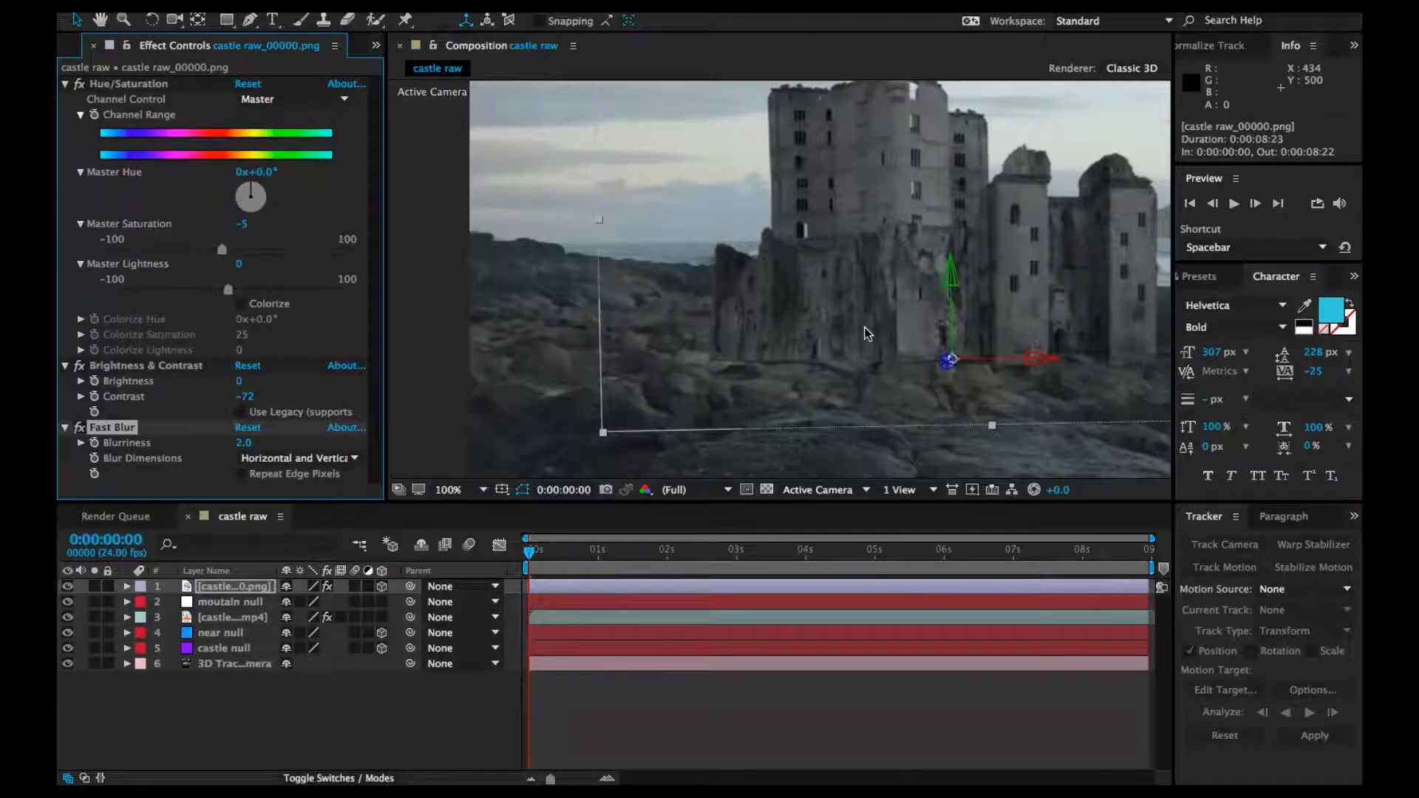
pyautogui.click(244, 443)
pyautogui.write('.5')
pyautogui.press('Return')
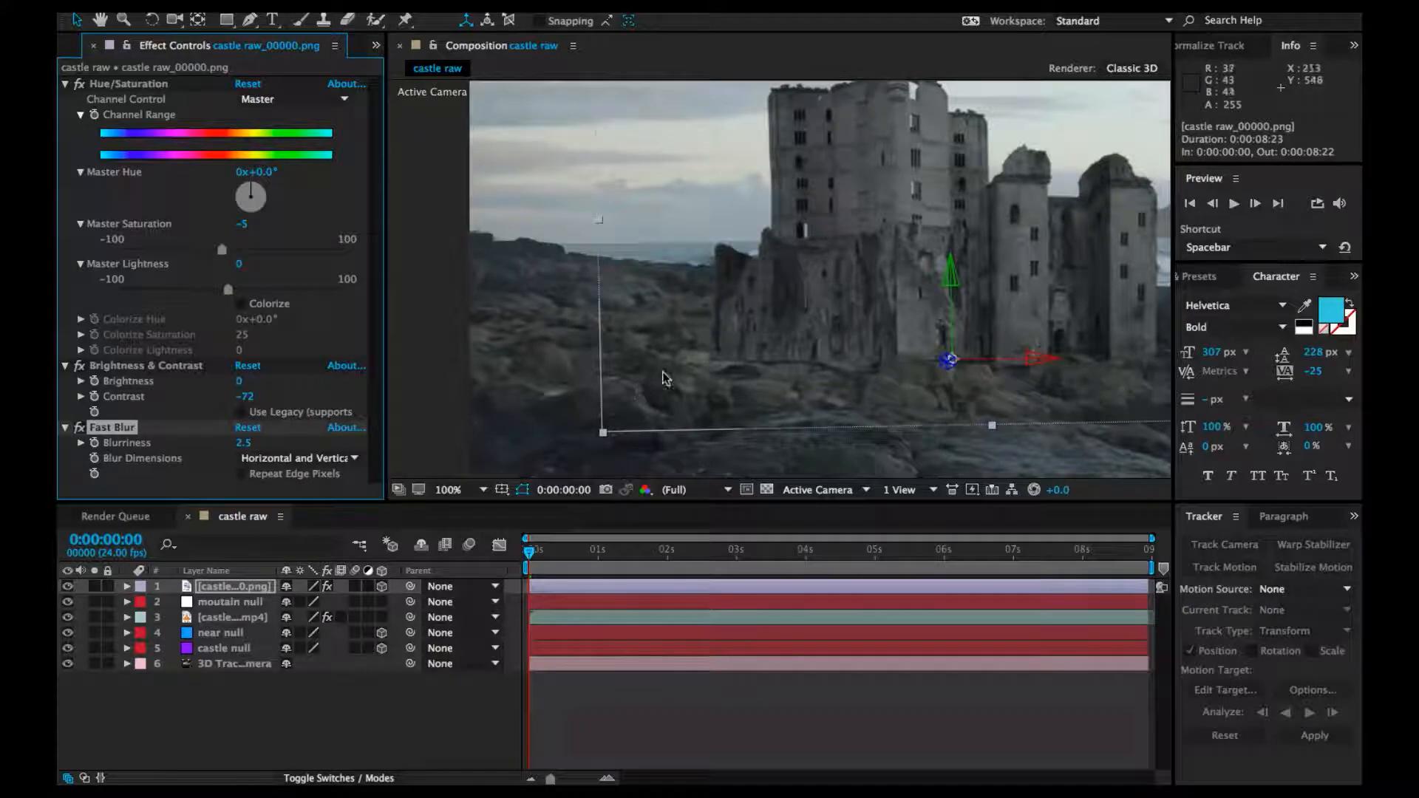
# Collapse the Hue/Saturation, Brightness & Contrast and Fast Blur settings of the castle image
pyautogui.scroll(1, 729, 394)
pyautogui.scroll(-3, 769, 374)
pyautogui.moveTo(857, 318); pyautogui.dragTo(720, 294)
pyautogui.click(65, 84)
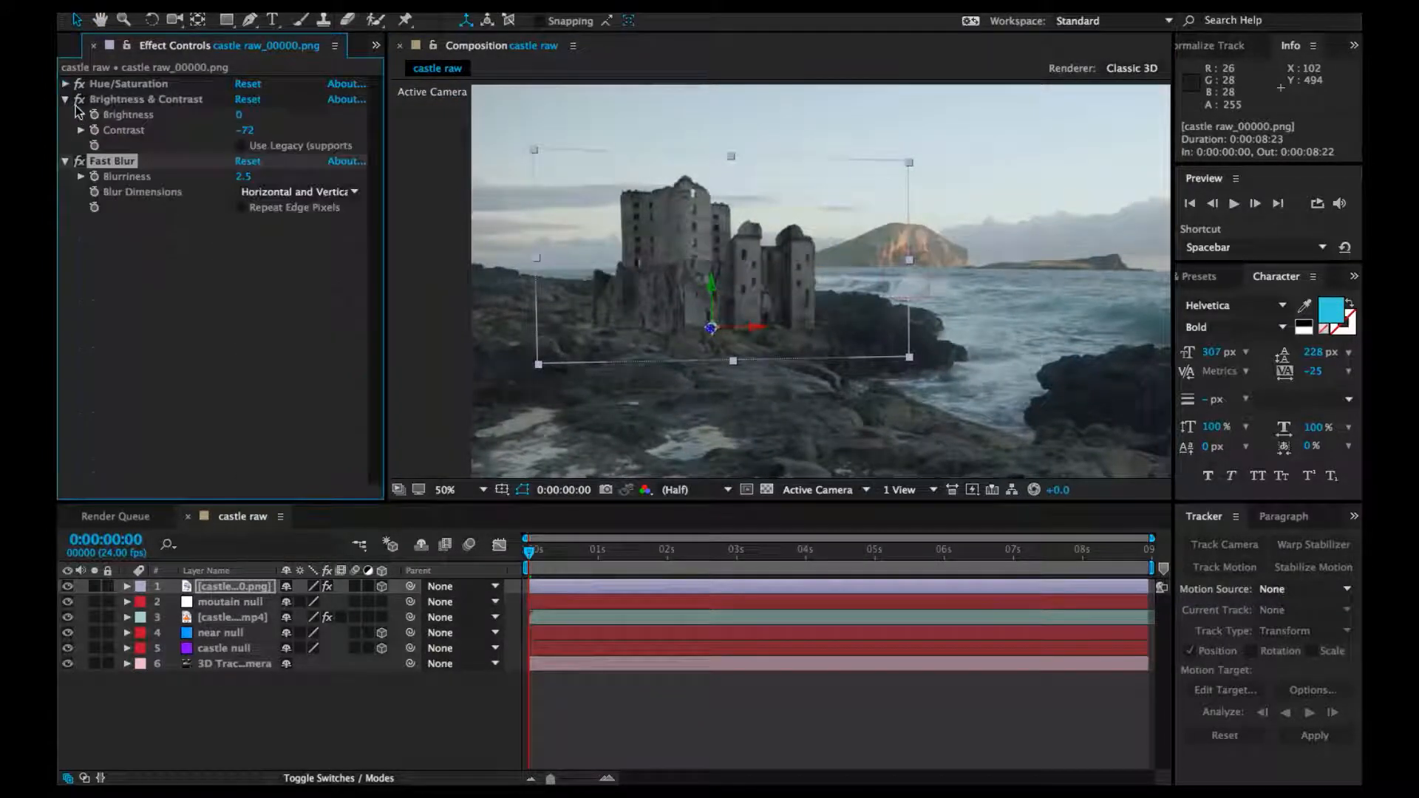
pyautogui.click(65, 99)
pyautogui.click(65, 114)
# Create a black 1920 x 1080 px solid named "castle matte"
pyautogui.rightClick(407, 244)
pyautogui.moveTo(436, 253)
pyautogui.click(709, 305)
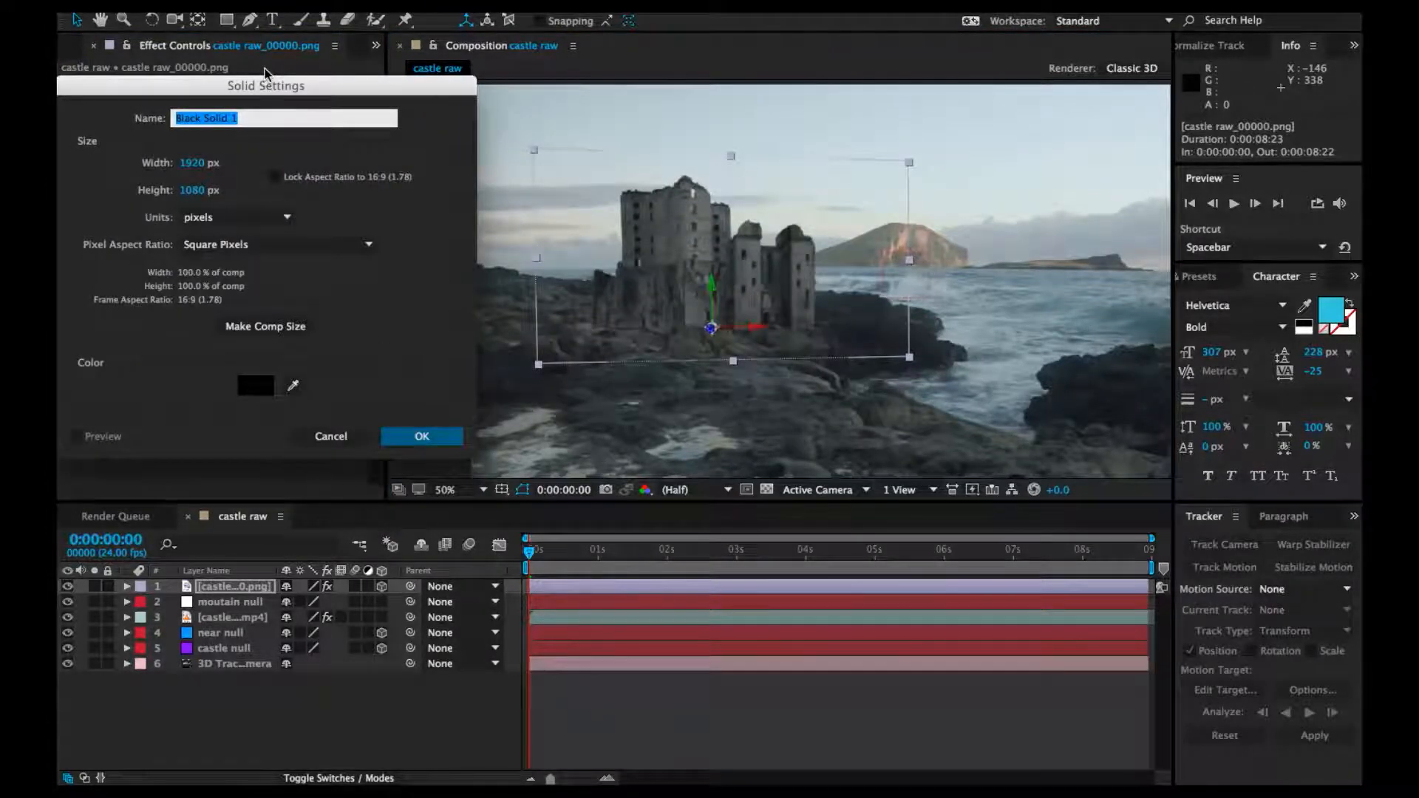
pyautogui.write('castle matte')
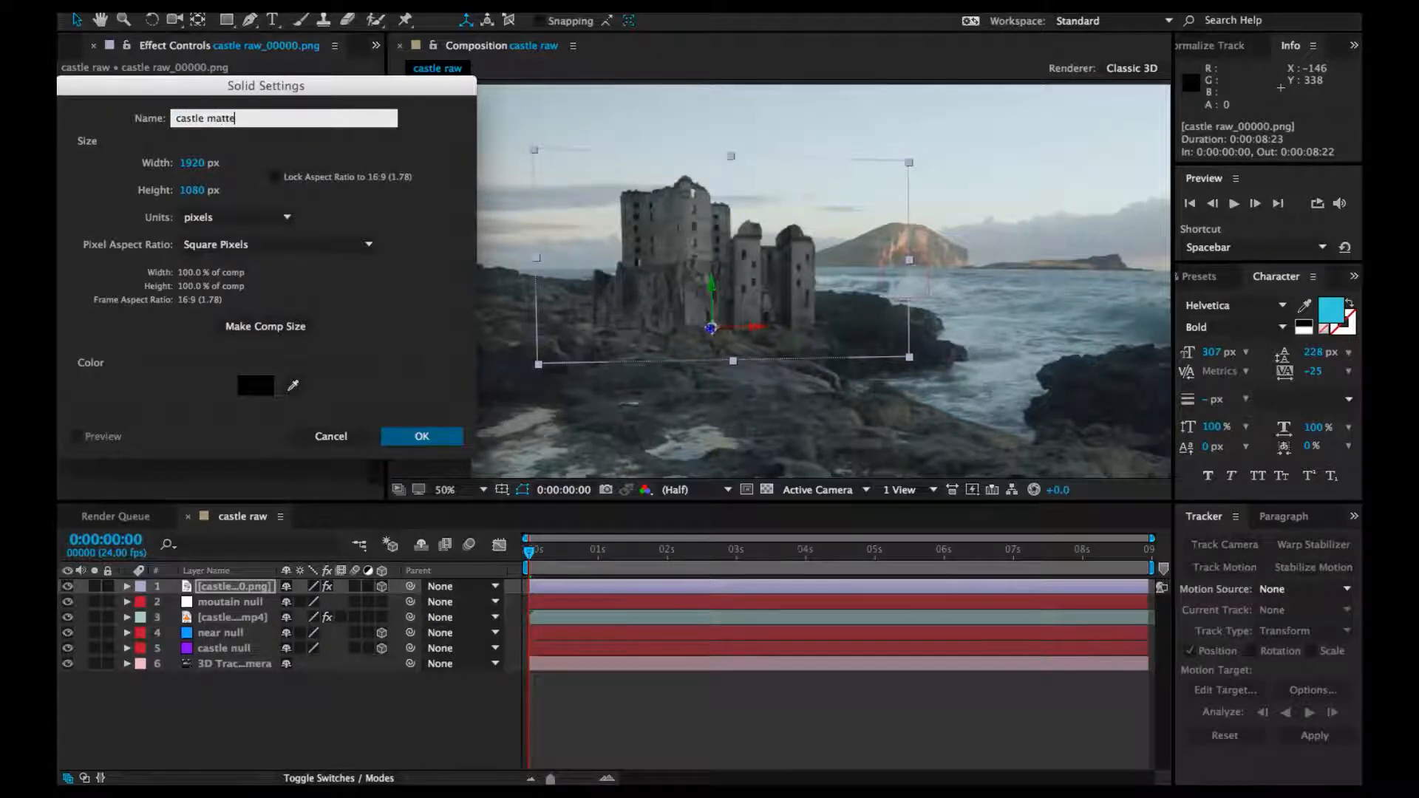
pyautogui.press('Return')
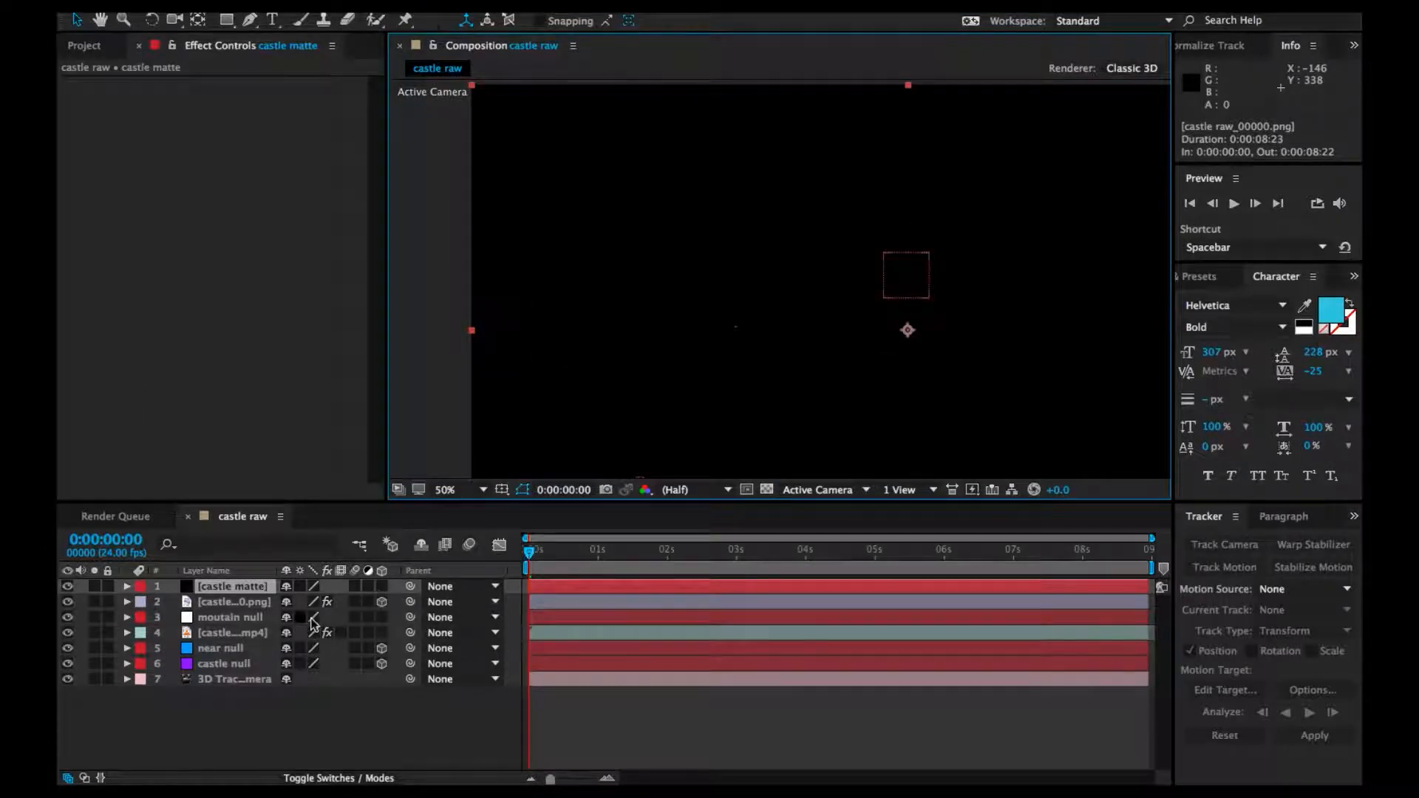
# Move the castle matte's anchor point straight down 416 px to near its lower edge, and make the layer 3D
pyautogui.scroll(-2, 820, 381)
pyautogui.moveTo(837, 379); pyautogui.dragTo(758, 337)
pyautogui.press('y')
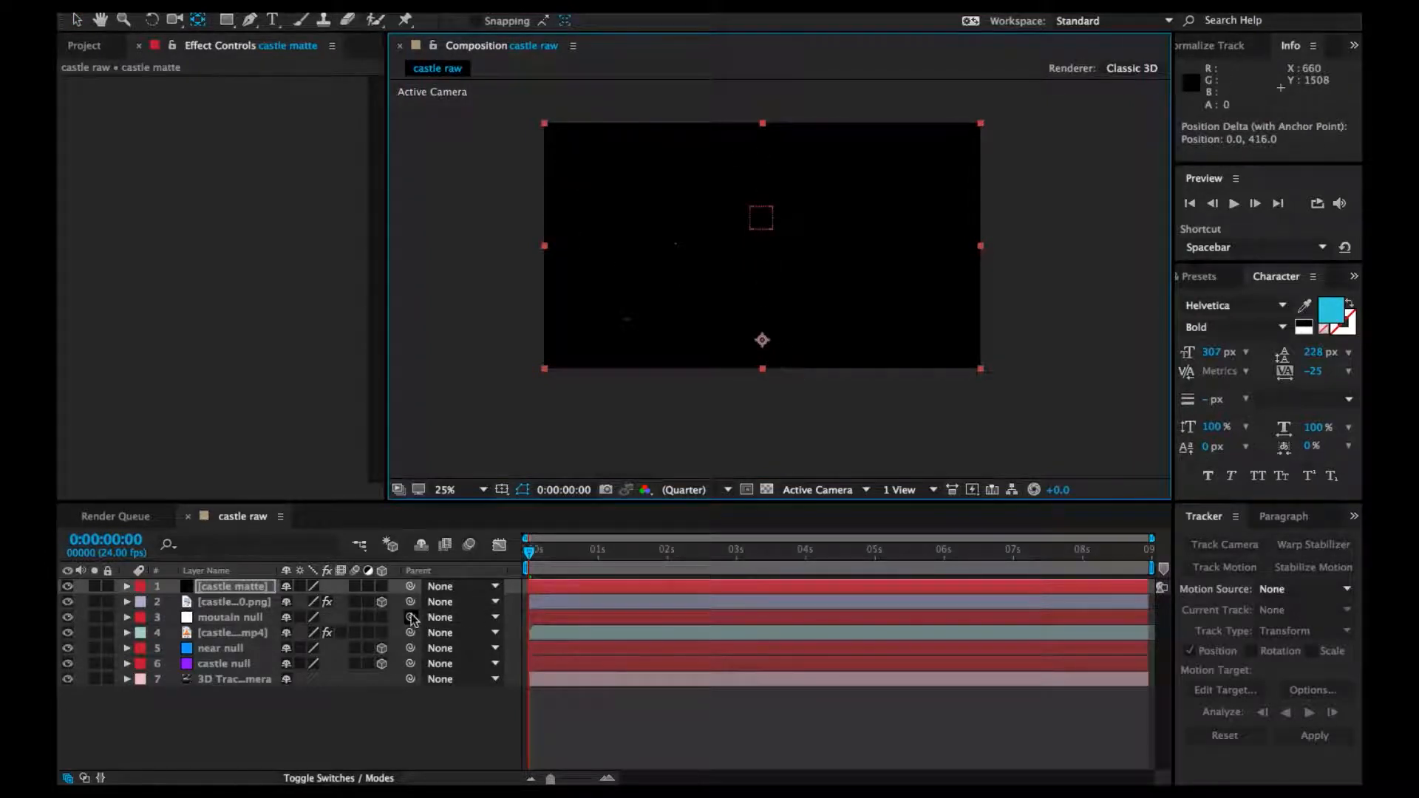
pyautogui.click(381, 586)
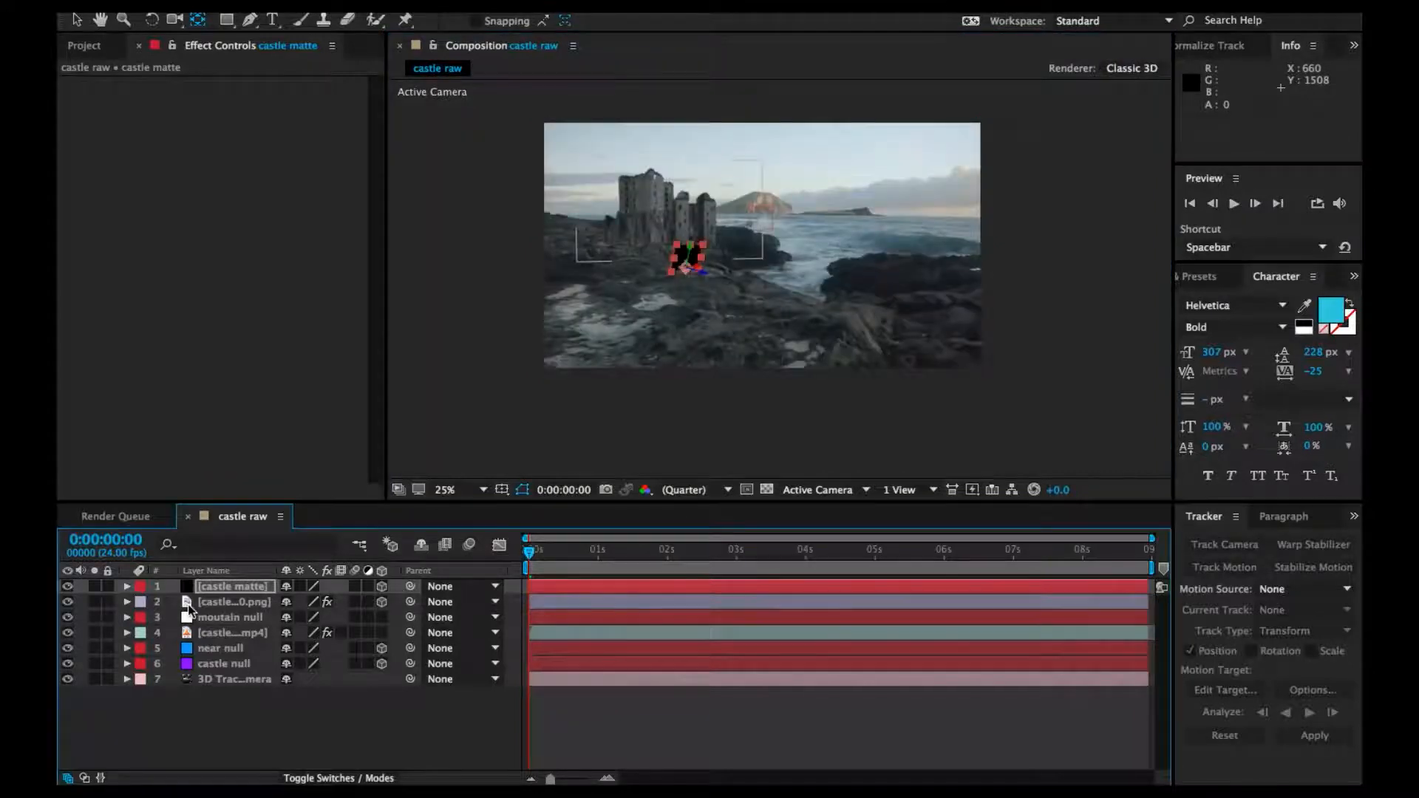
# Copy the castle image's position, scale and orientation onto the castle matte layer
pyautogui.click(268, 603)
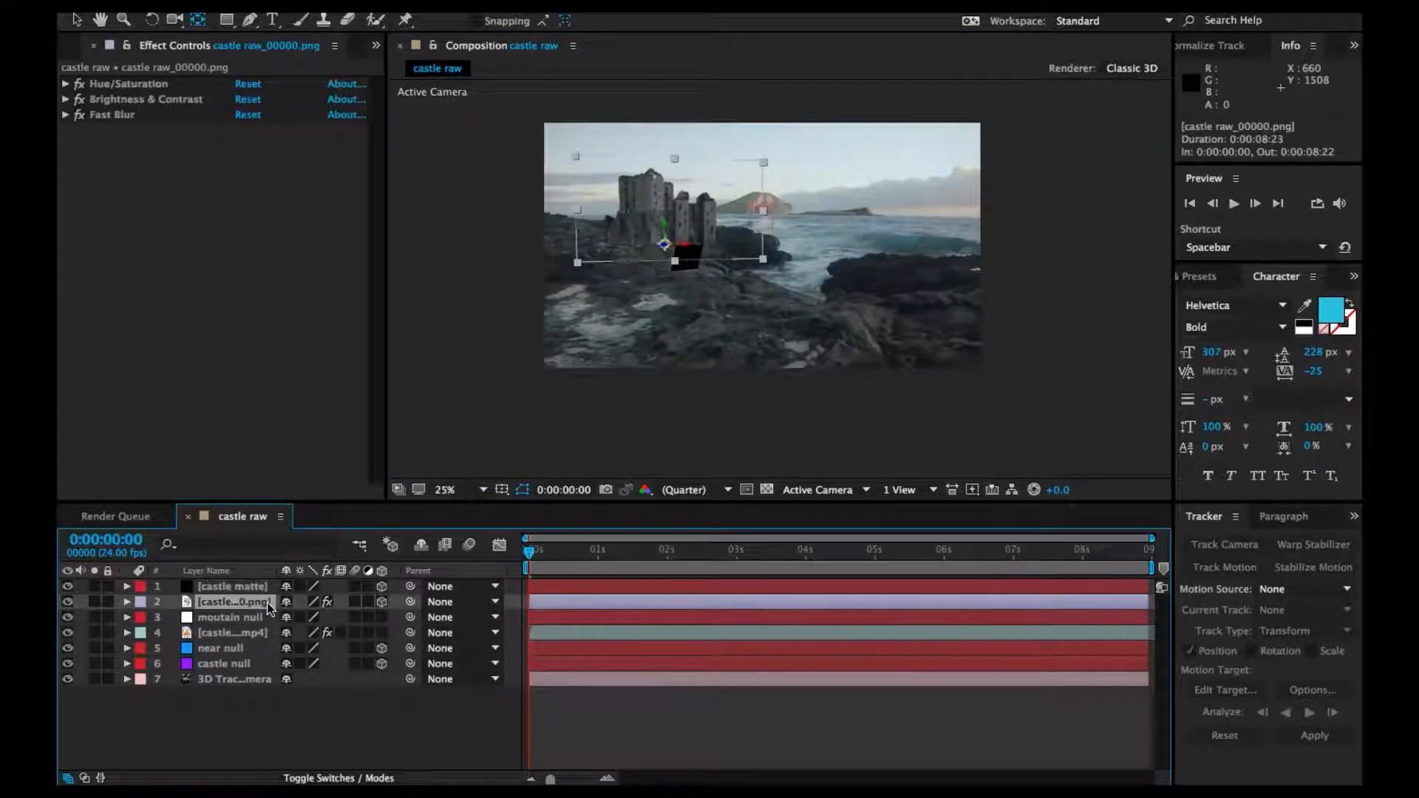
pyautogui.press('p')
pyautogui.hotkey('shift', 's')
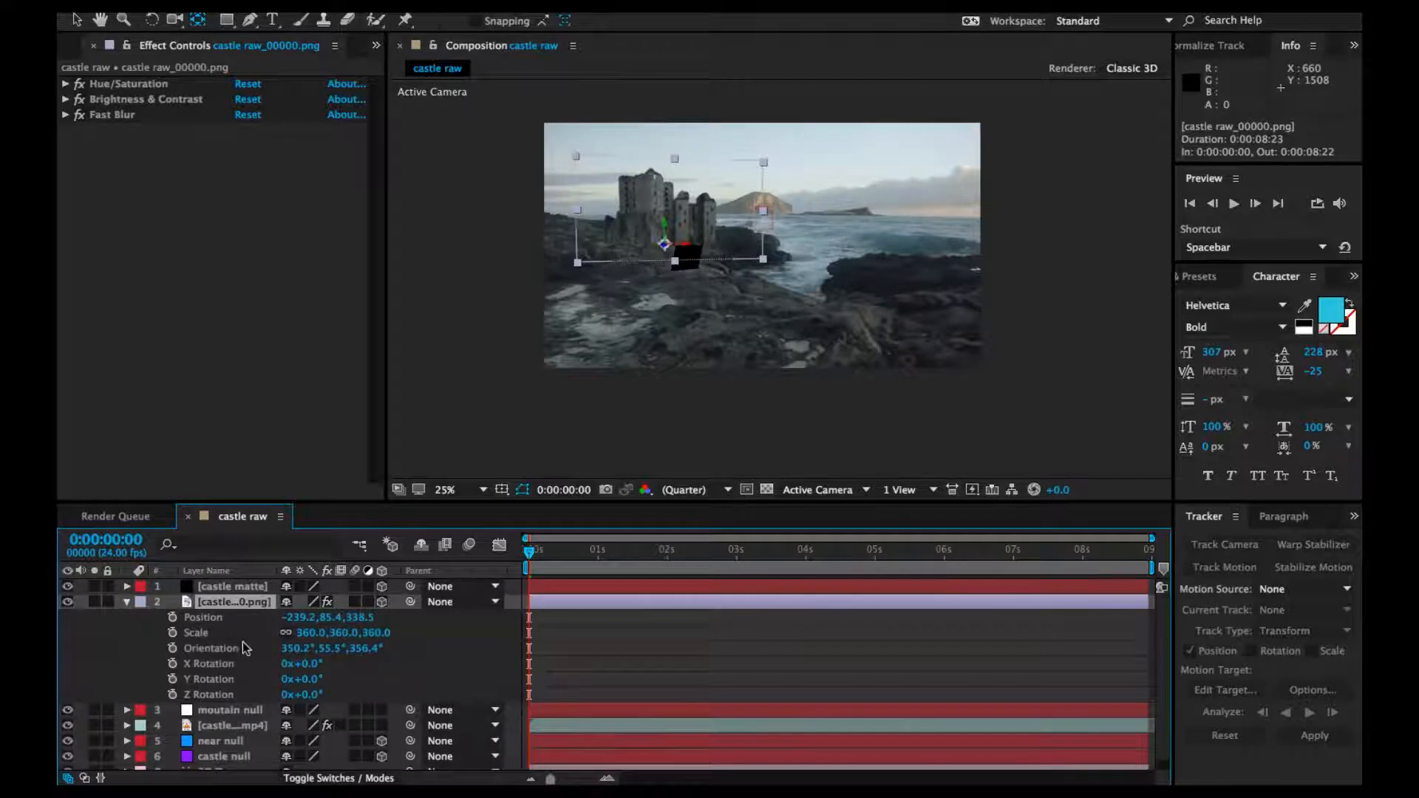
pyautogui.click(205, 654)
pyautogui.keyDown('shift'); pyautogui.click(211, 620); pyautogui.keyUp('shift')
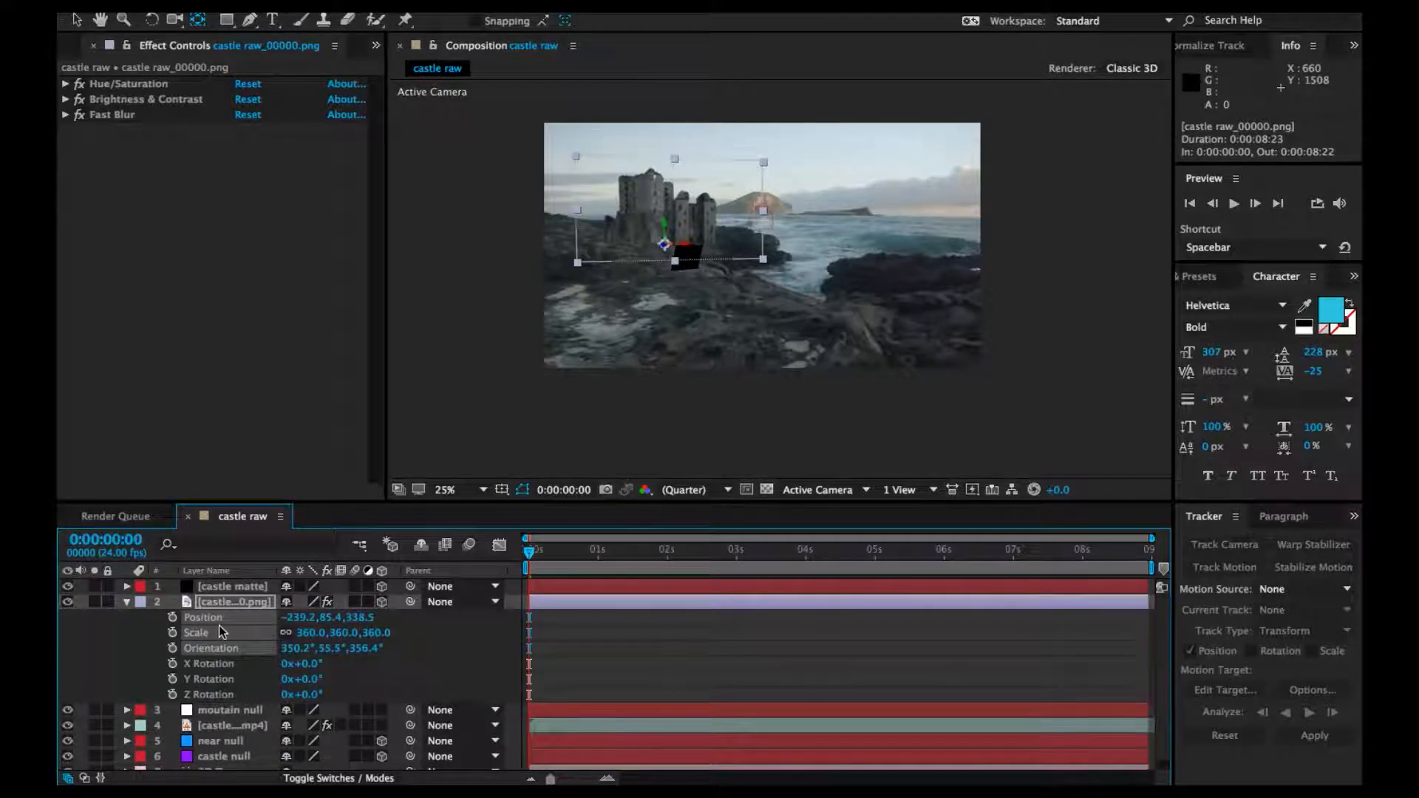
pyautogui.click(229, 586)
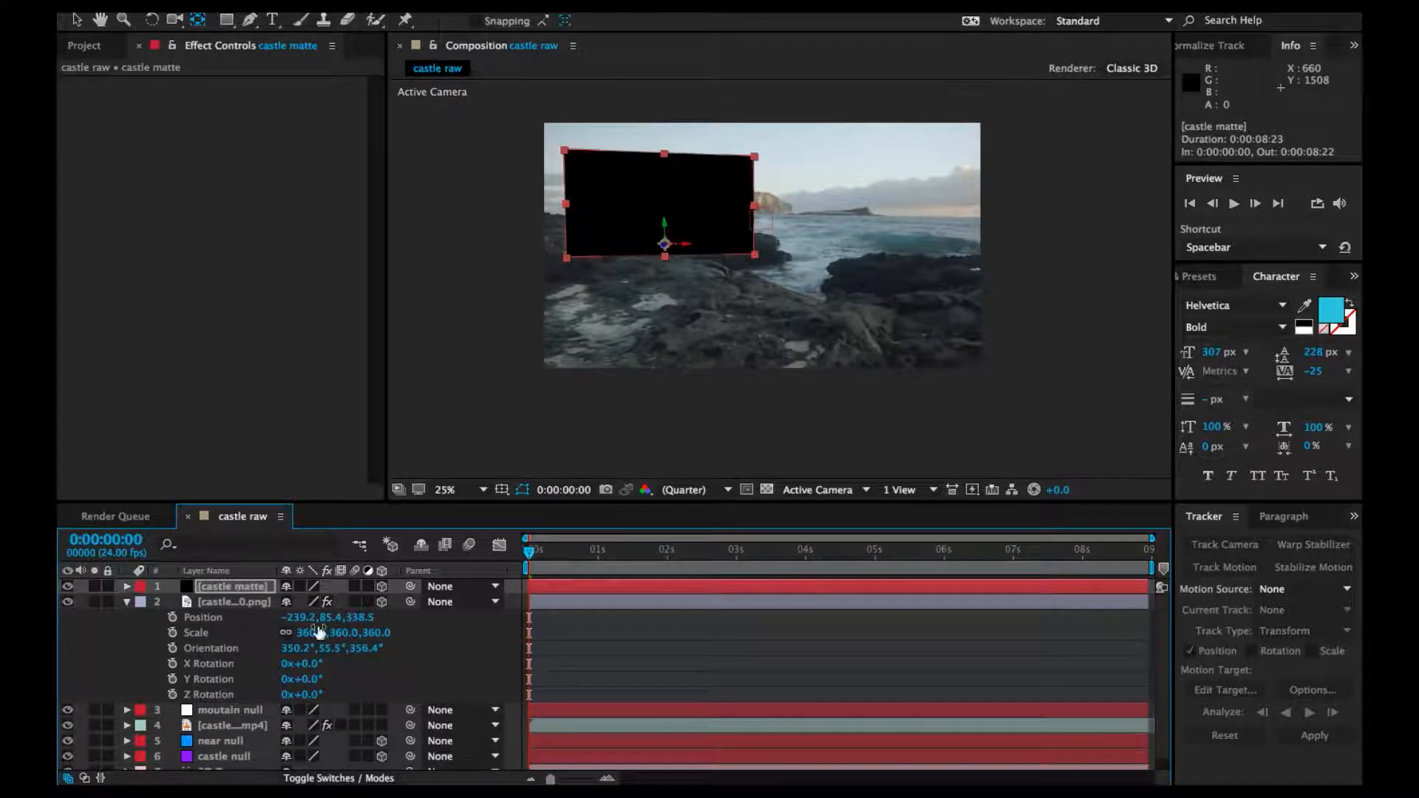
pyautogui.click(128, 603)
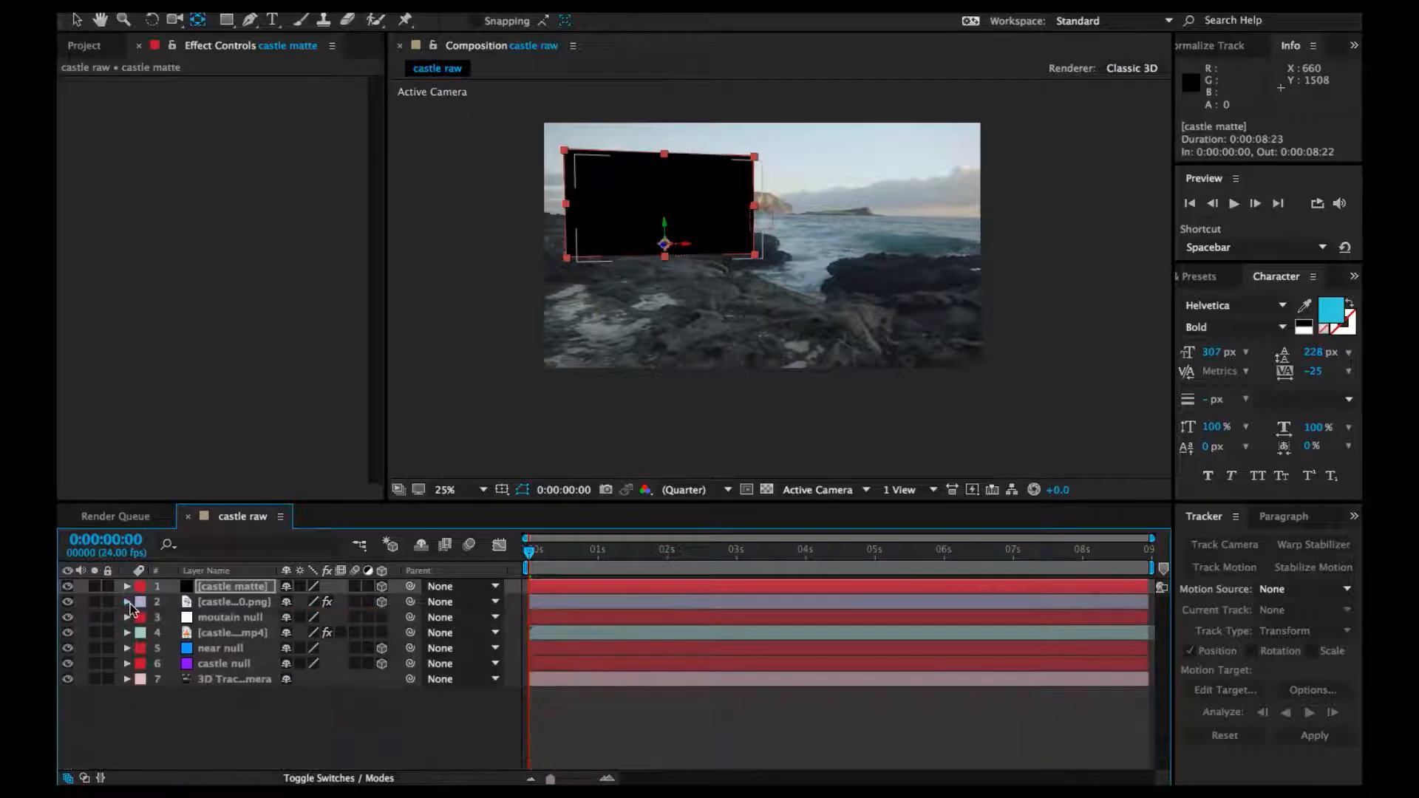
# Hide the castle matte layer and lower the castle image's opacity to 51%
pyautogui.click(76, 19)
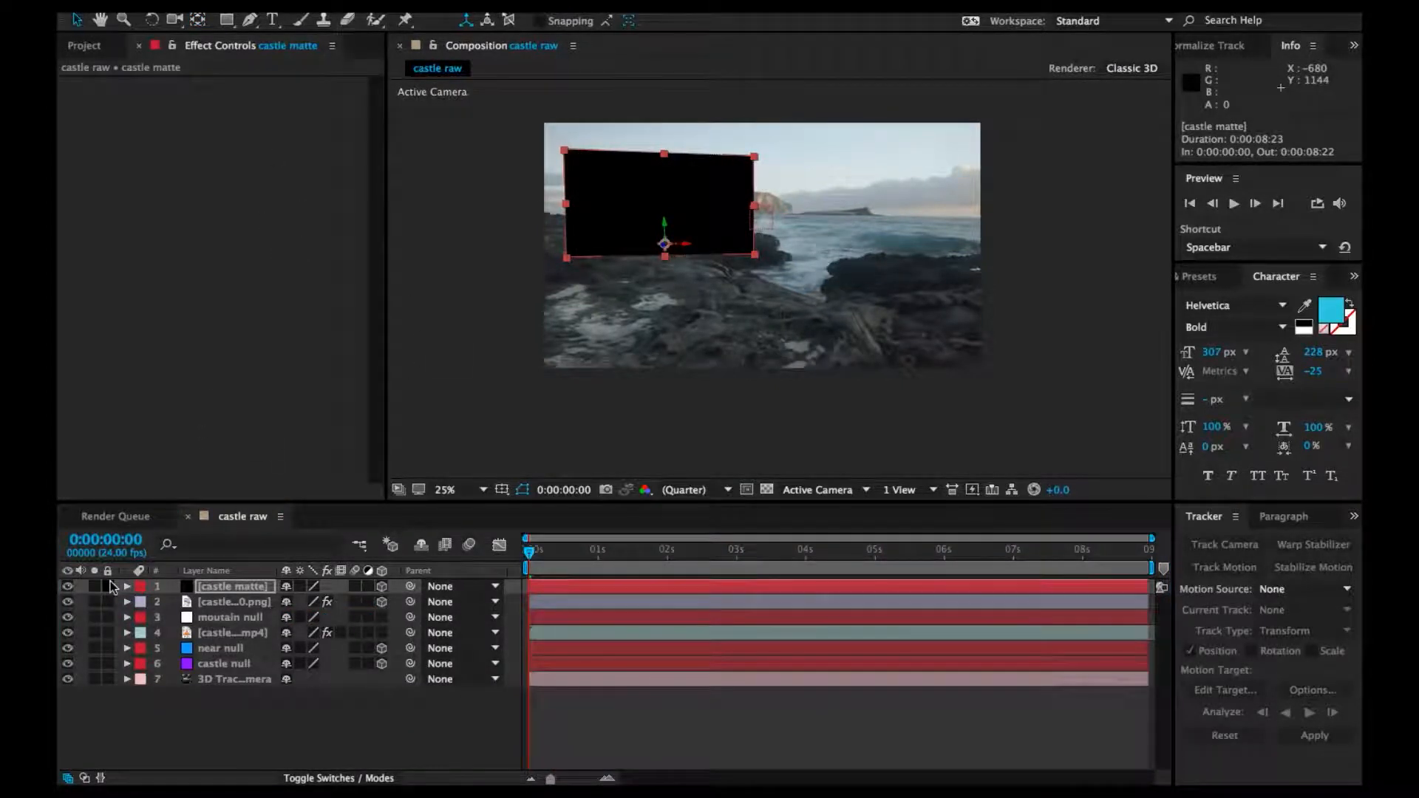
pyautogui.click(68, 589)
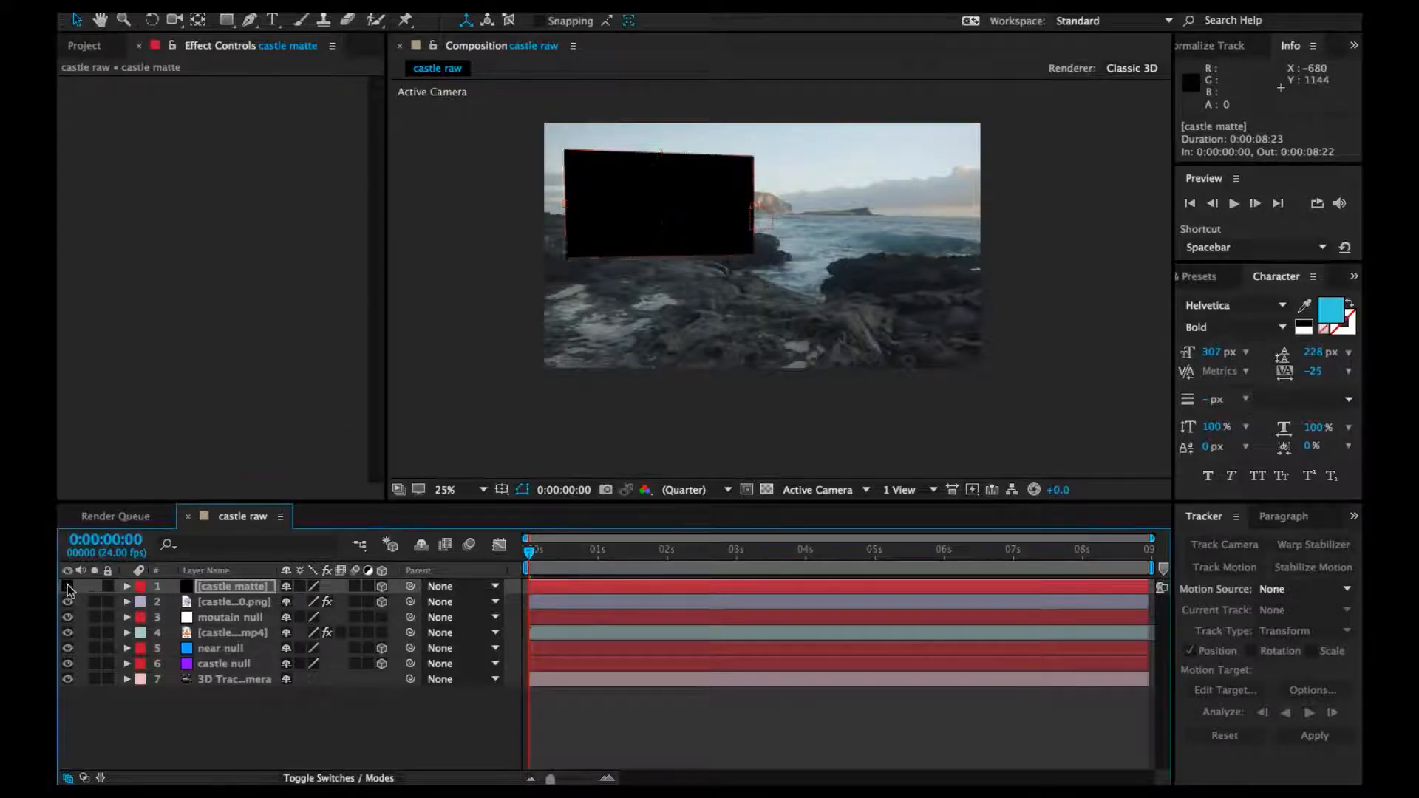
pyautogui.click(204, 602)
pyautogui.press('t')
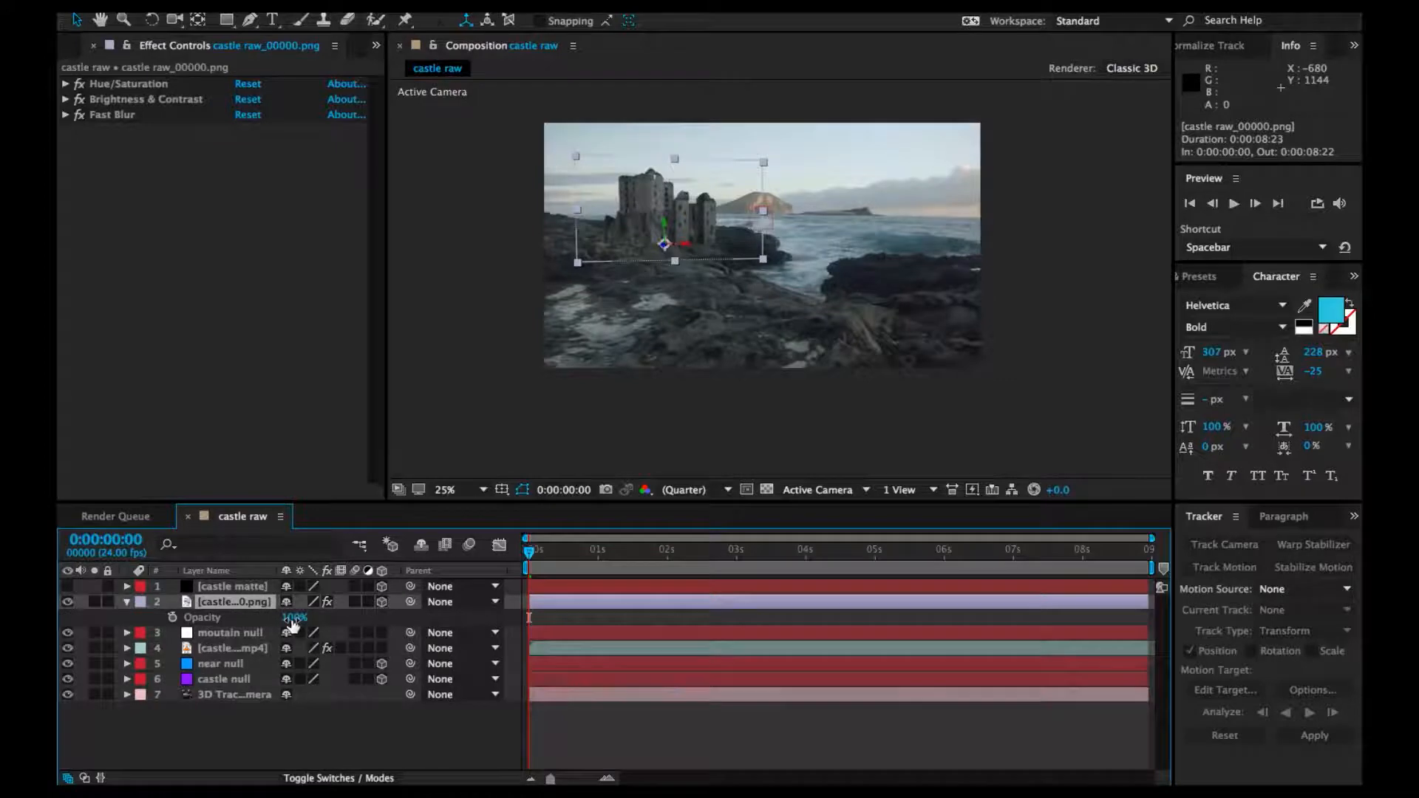
pyautogui.moveTo(274, 619); pyautogui.dragTo(263, 623)
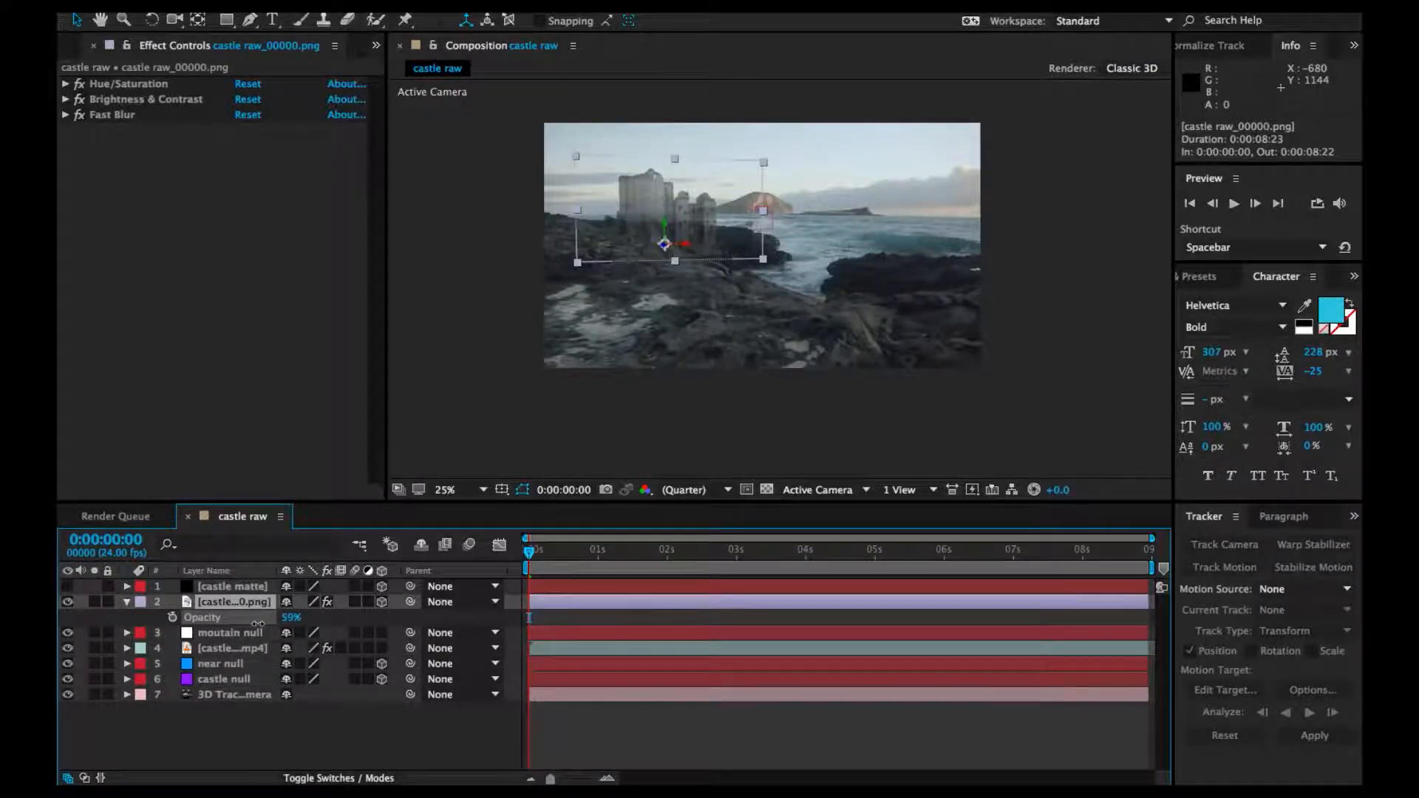
pyautogui.moveTo(255, 624); pyautogui.dragTo(249, 626)
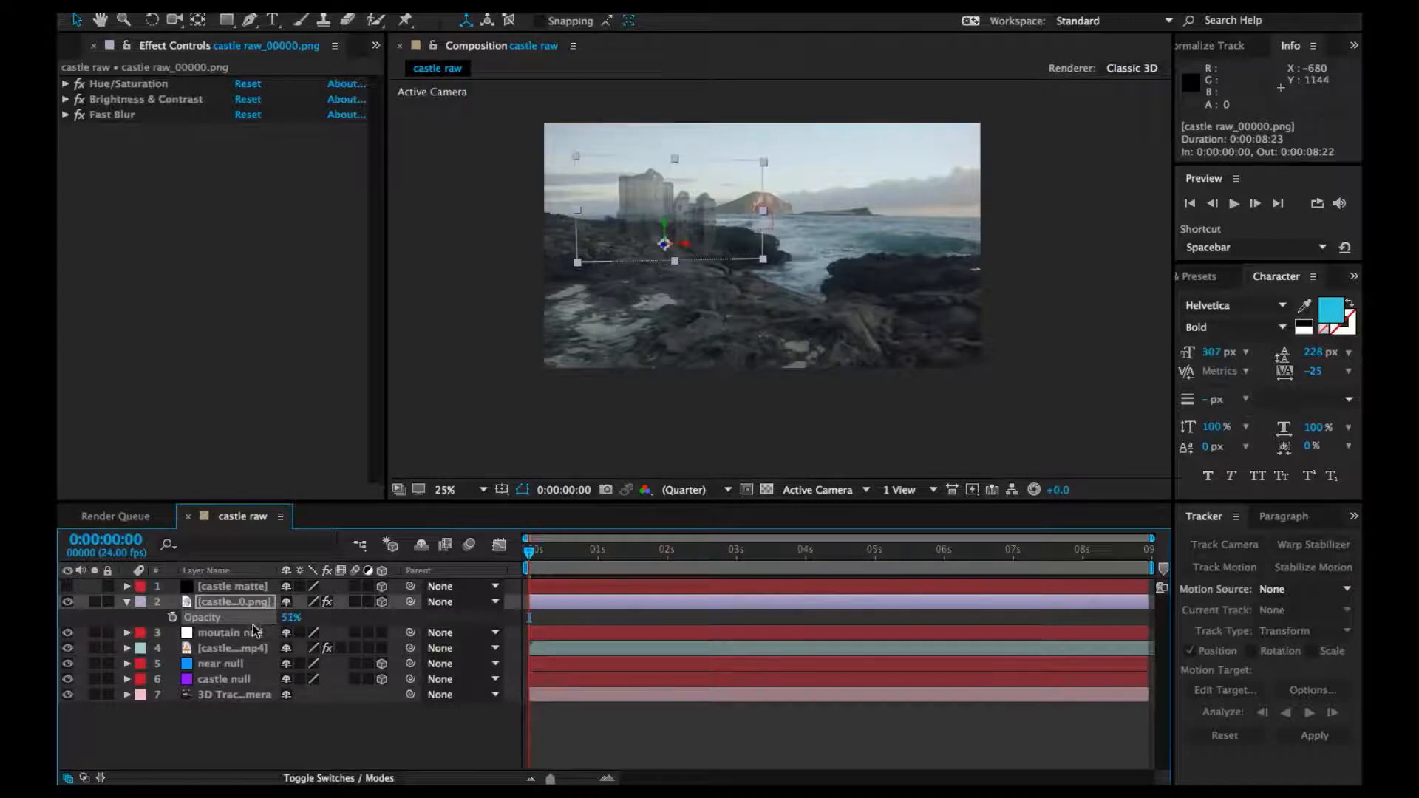
# At 0:00:00:16, trace the rock ridge across the castle's base with the Pen tool as a mask path on the castle matte
pyautogui.scroll(4, 699, 175)
pyautogui.moveTo(551, 349); pyautogui.dragTo(830, 267)
pyautogui.scroll(-1, 822, 267)
pyautogui.moveTo(769, 311); pyautogui.dragTo(777, 304)
pyautogui.scroll(1, 777, 304)
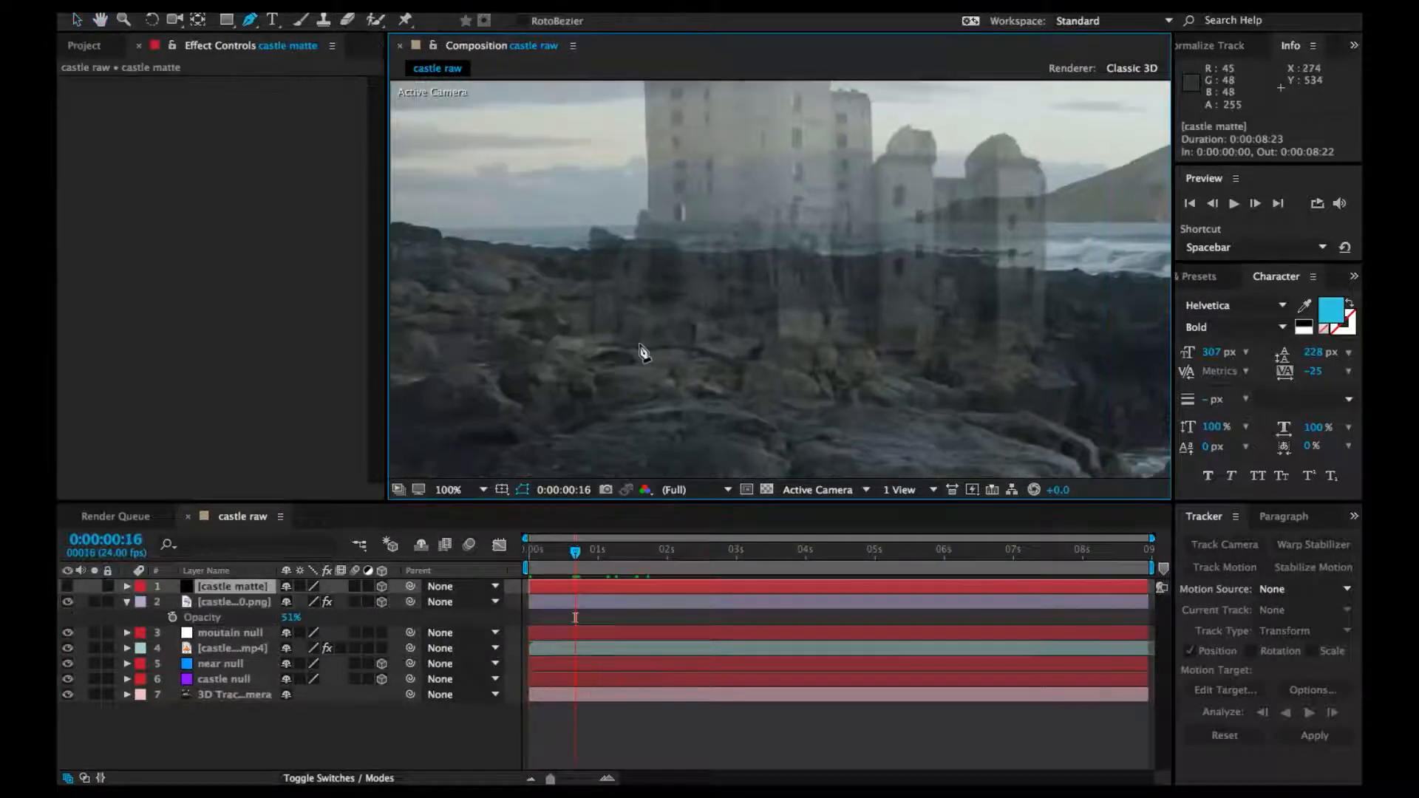
pyautogui.click(571, 338)
pyautogui.click(583, 338)
pyautogui.click(608, 332)
pyautogui.click(621, 337)
pyautogui.click(630, 336)
pyautogui.click(649, 327)
pyautogui.click(688, 321)
pyautogui.click(717, 326)
pyautogui.click(733, 328)
pyautogui.click(756, 314)
pyautogui.scroll(2, 756, 325)
pyautogui.press('super+z')
pyautogui.moveTo(720, 290); pyautogui.dragTo(744, 284)
pyautogui.click(775, 286)
pyautogui.click(792, 298)
pyautogui.click(834, 278)
pyautogui.moveTo(873, 265); pyautogui.dragTo(882, 264)
pyautogui.moveTo(906, 270); pyautogui.dragTo(915, 268)
pyautogui.moveTo(1029, 292); pyautogui.dragTo(678, 279)
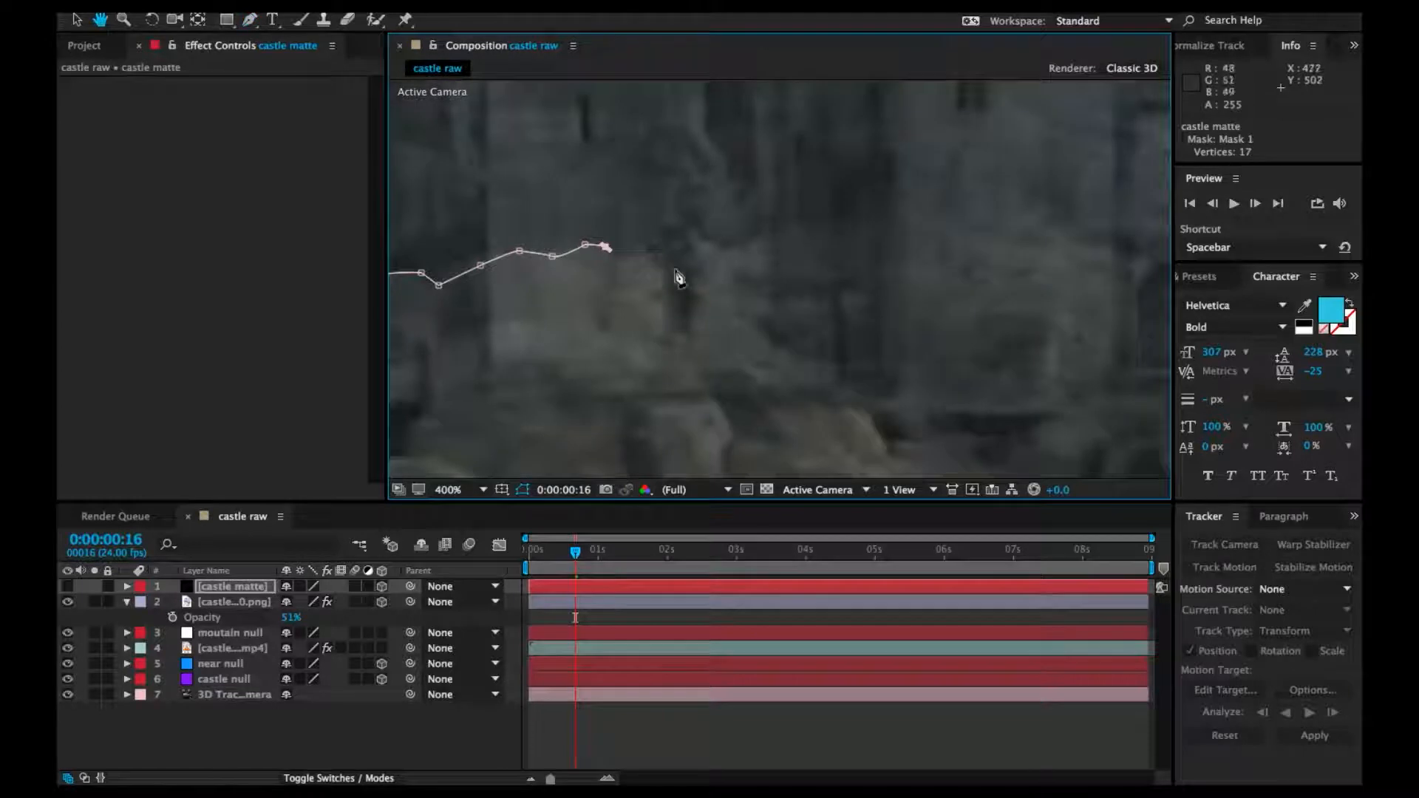
pyautogui.scroll(-1, 711, 304)
pyautogui.click(705, 293)
pyautogui.click(734, 309)
pyautogui.click(757, 322)
pyautogui.click(777, 336)
pyautogui.click(790, 342)
pyautogui.moveTo(805, 352); pyautogui.dragTo(734, 357)
pyautogui.click(743, 349)
pyautogui.click(785, 353)
pyautogui.click(815, 326)
pyautogui.click(843, 294)
pyautogui.click(878, 291)
pyautogui.click(936, 293)
pyautogui.click(1024, 317)
pyautogui.click(1076, 349)
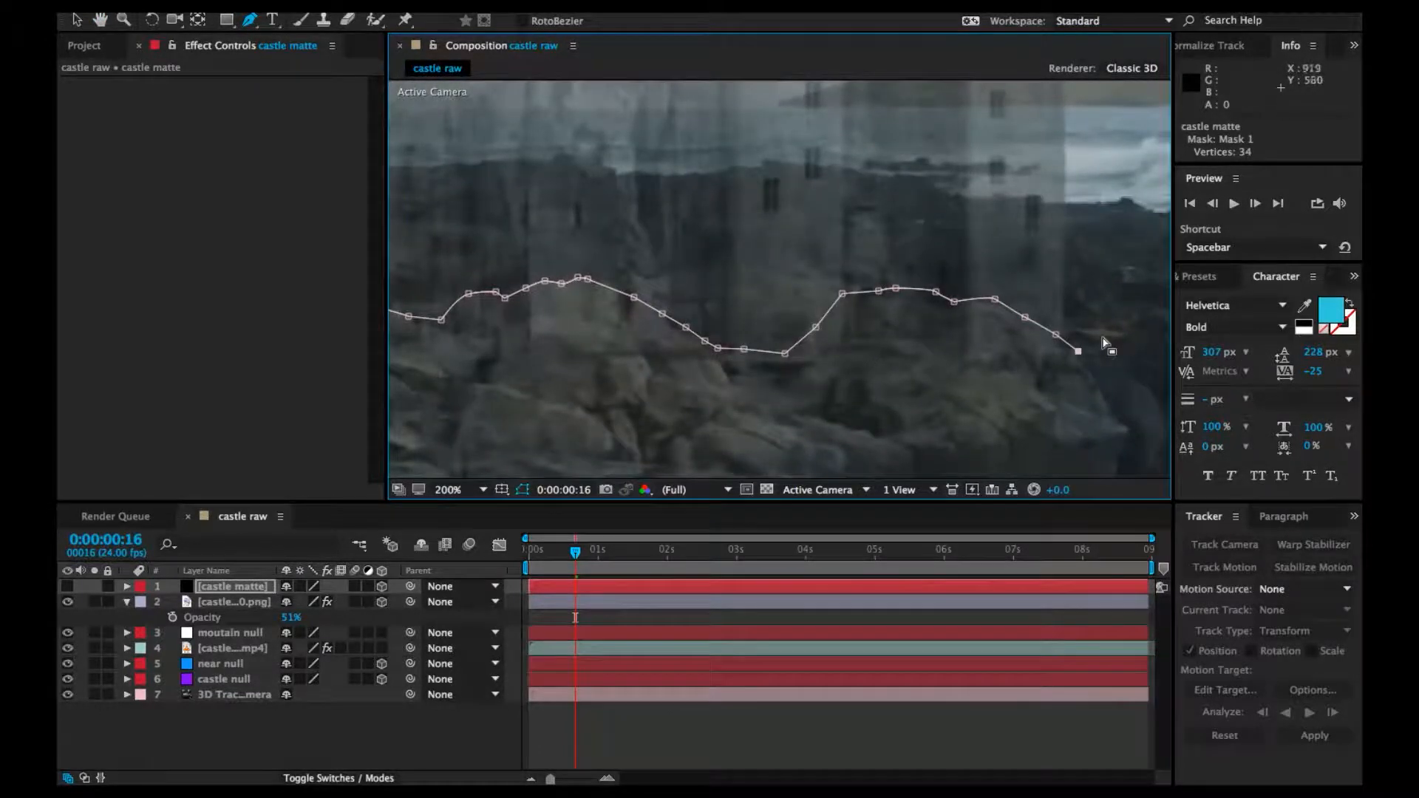
# Close the castle matte's mask around the area above the rock ridge, show the layer again and adjust the mask's upper left corner
pyautogui.scroll(-2, 993, 350)
pyautogui.click(1015, 159)
pyautogui.press('super+z')
pyautogui.click(1015, 171)
pyautogui.click(746, 172)
pyautogui.click(772, 347)
pyautogui.click(67, 586)
pyautogui.press('v')
pyautogui.moveTo(748, 173); pyautogui.dragTo(761, 172)
# Feather the castle matte's mask by 1 pixel and hide the mask outlines to check its edge on the rocks
pyautogui.click(235, 601)
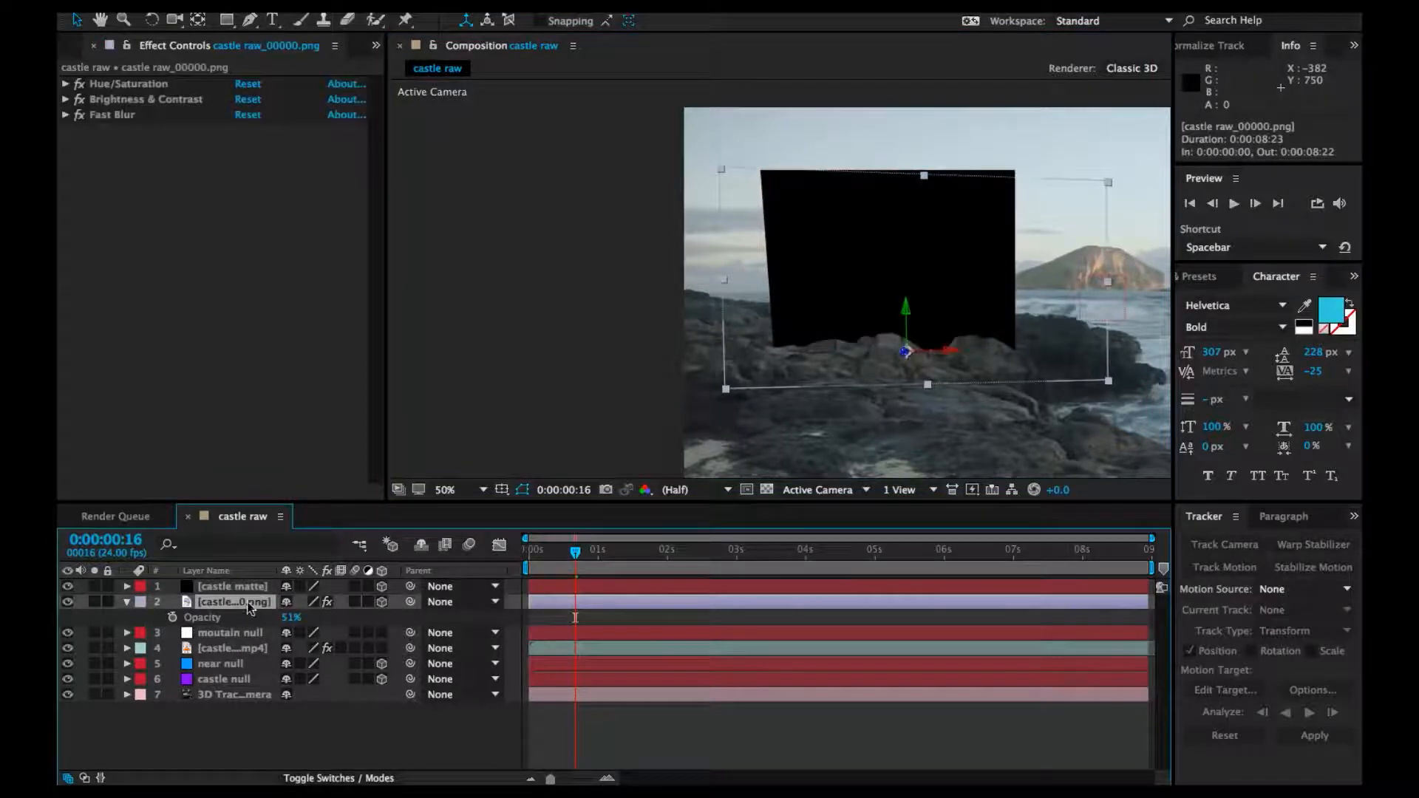
pyautogui.scroll(4, 784, 388)
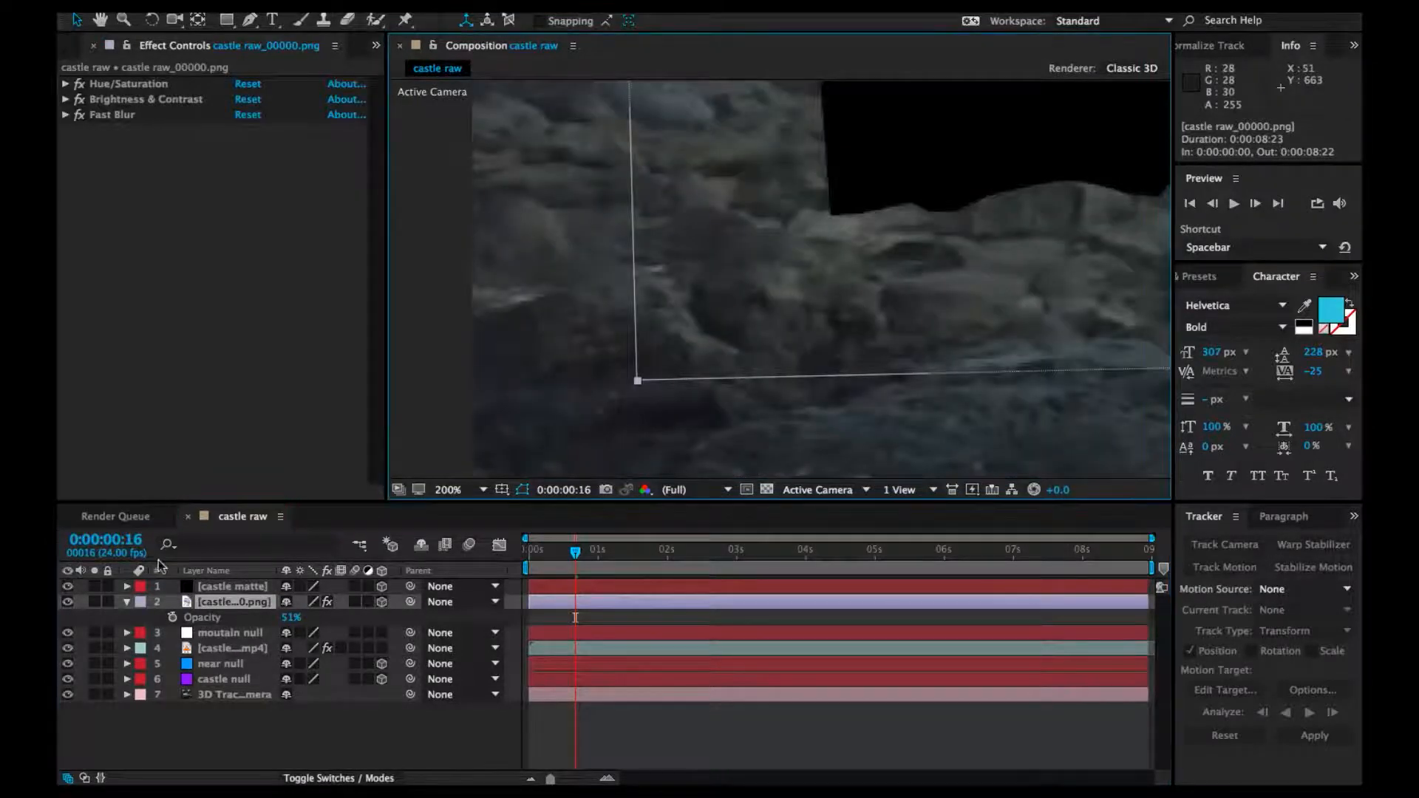
pyautogui.click(222, 587)
pyautogui.press('f')
pyautogui.click(325, 617)
pyautogui.write('1')
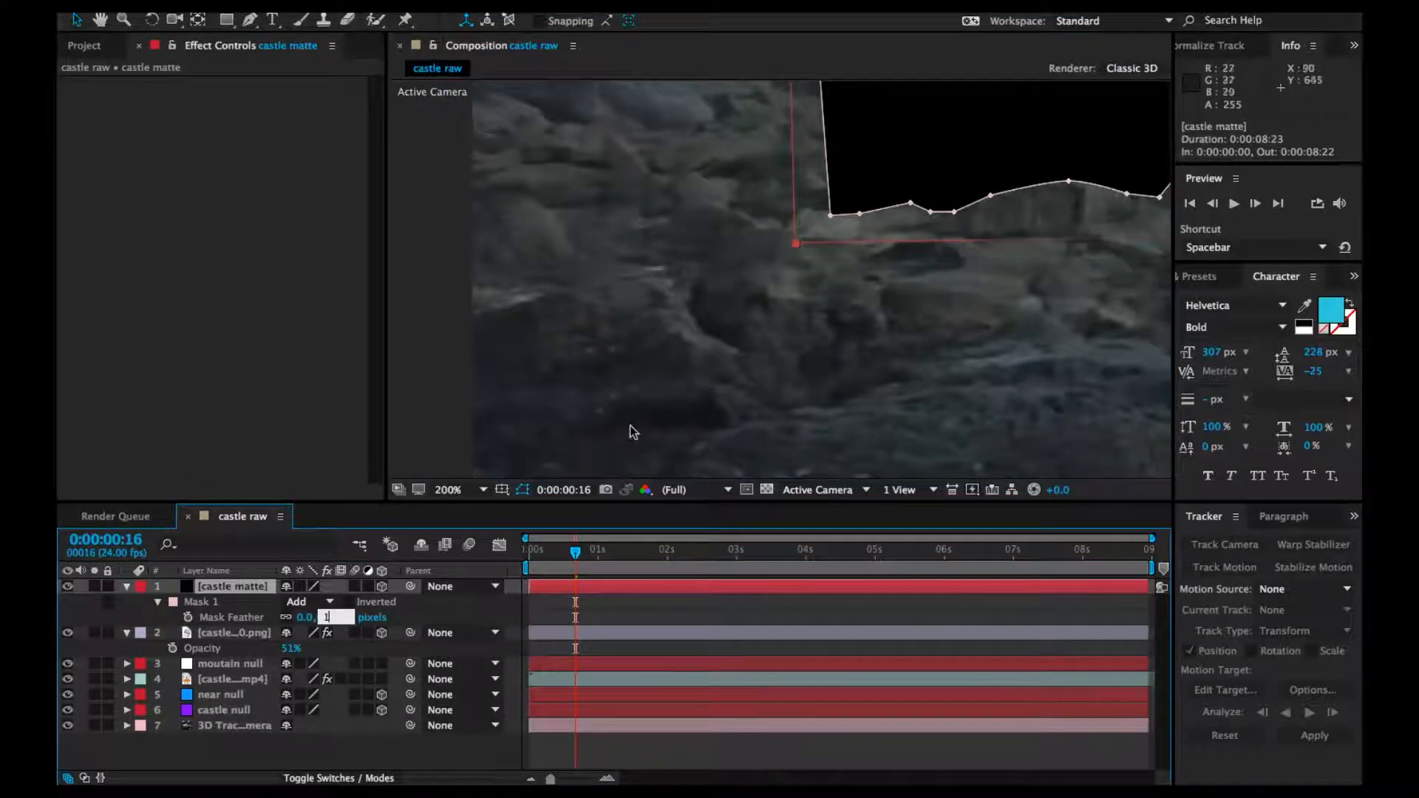
pyautogui.click(523, 490)
pyautogui.press('space')
pyautogui.moveTo(858, 313); pyautogui.dragTo(773, 333)
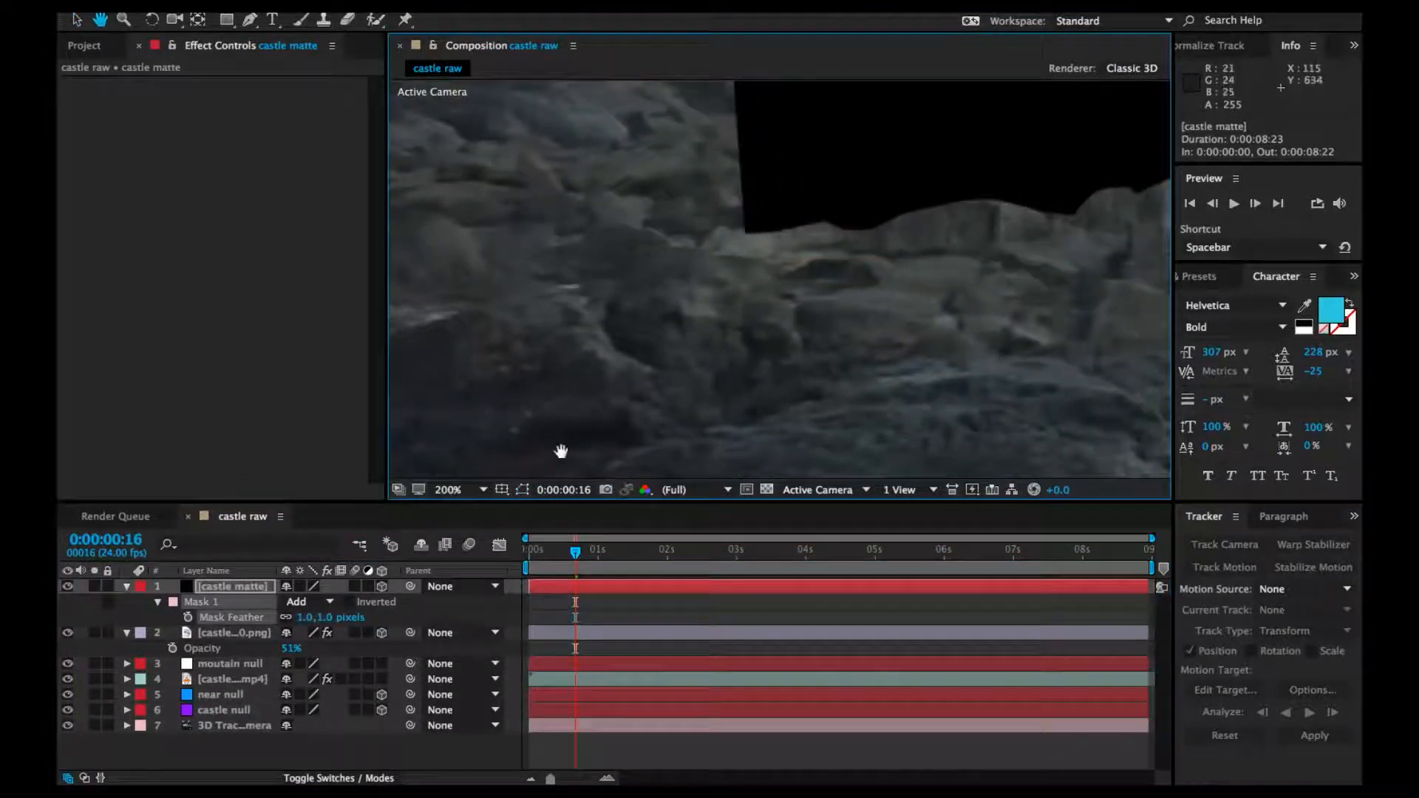
# Try mask feather values of 2 and 7 pixels on the castle matte
pyautogui.click(325, 617)
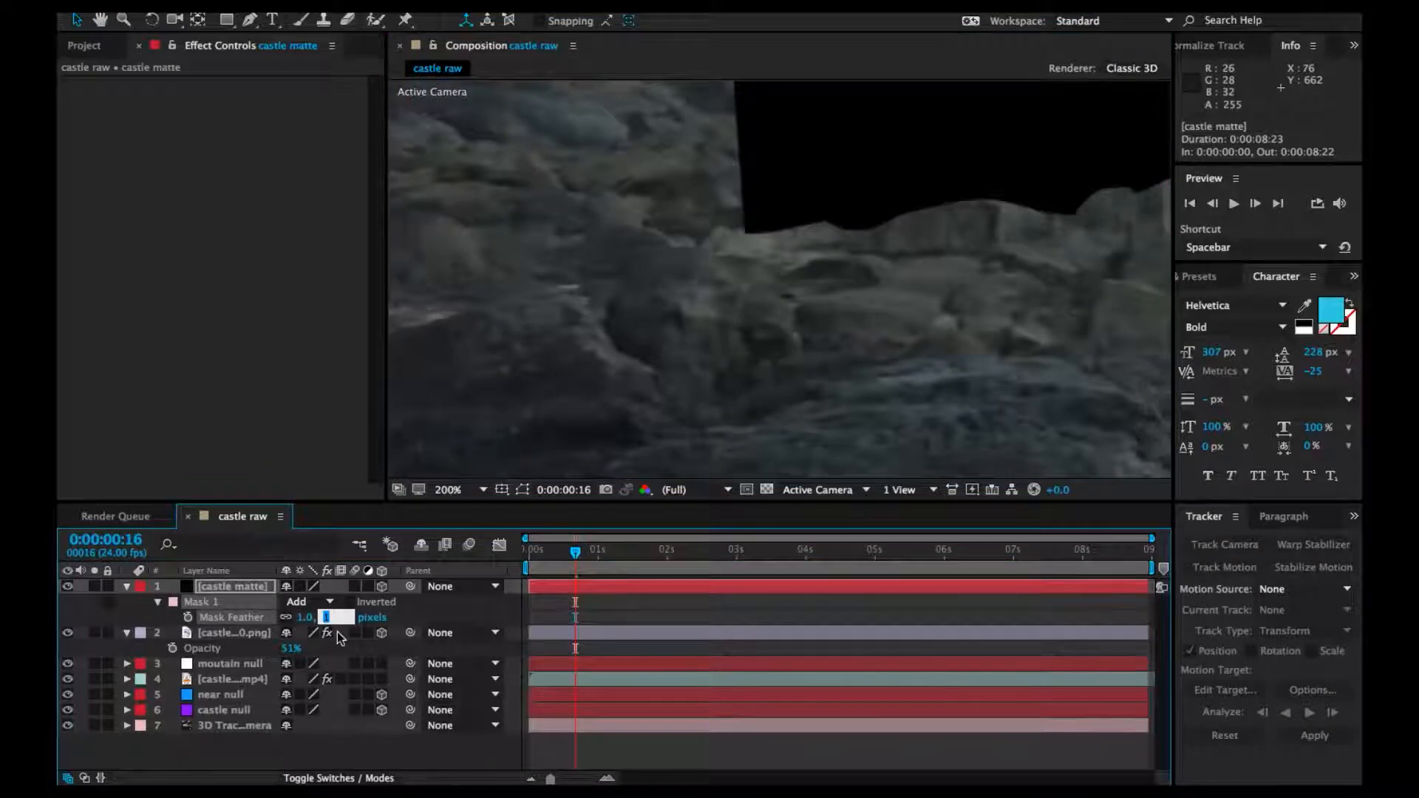
pyautogui.write('2')
pyautogui.press('Return')
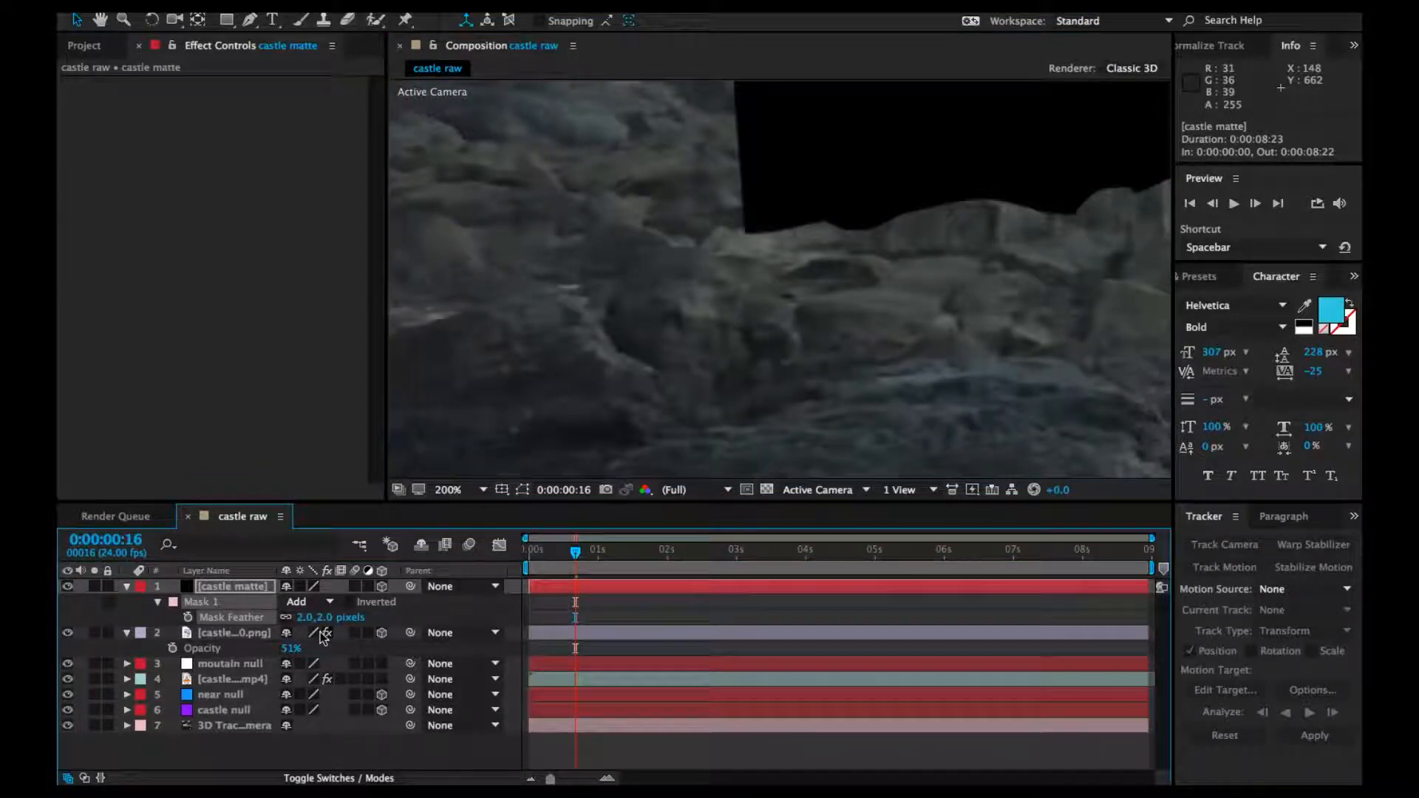
pyautogui.moveTo(325, 619); pyautogui.dragTo(329, 616)
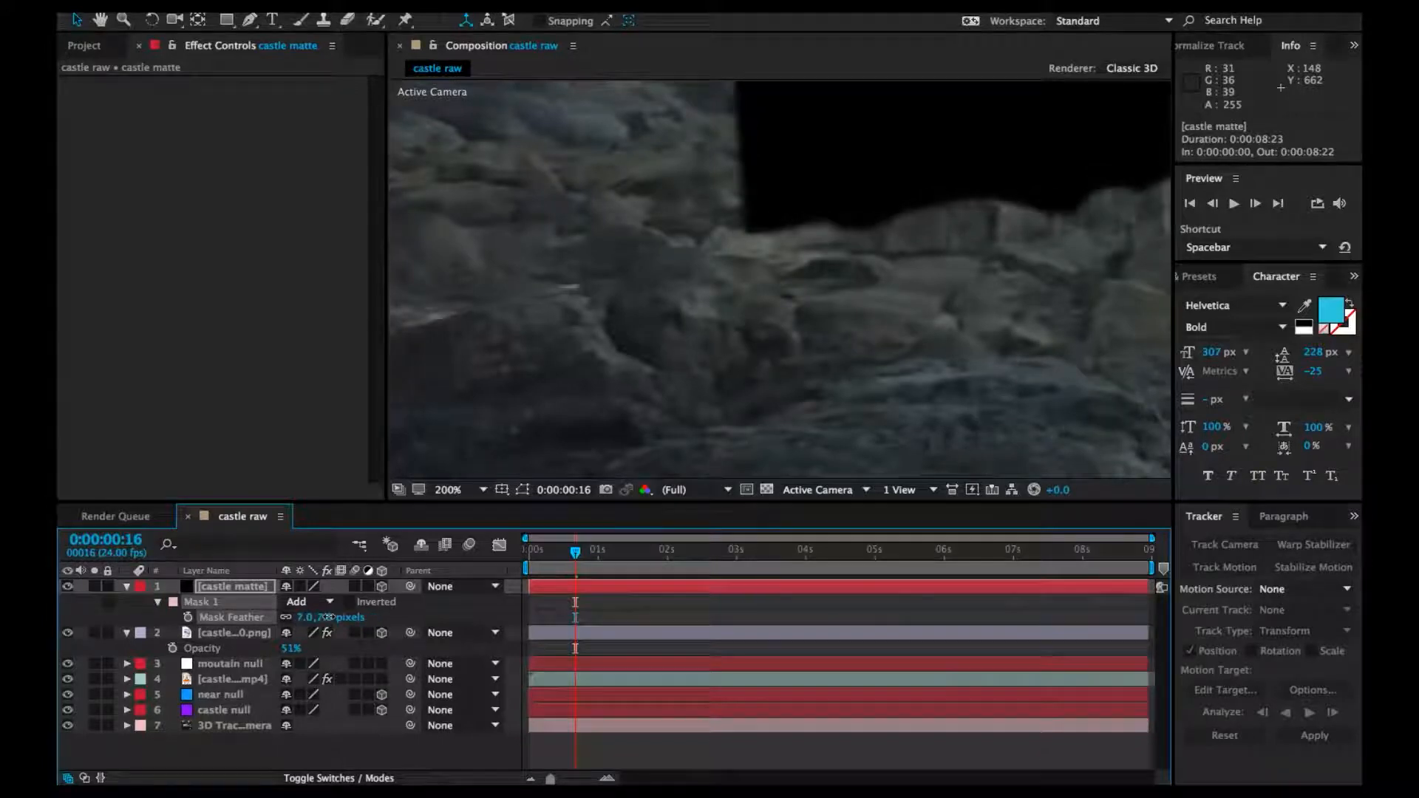
# Set the castle matte's mask feather to 4 pixels
pyautogui.click(325, 618)
pyautogui.write('4')
pyautogui.click(564, 407)
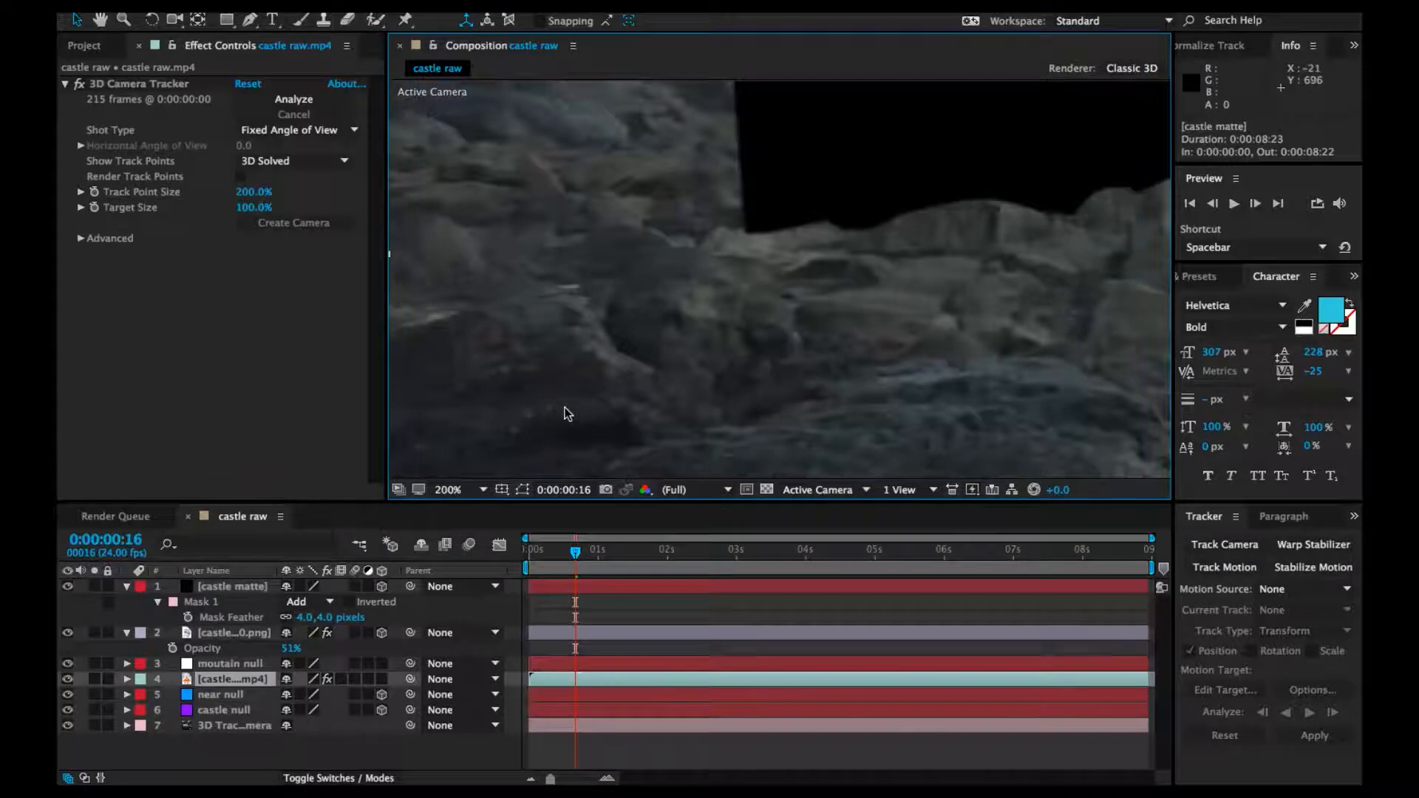
# Apply the Roughen Edges effect to the castle matte layer
pyautogui.scroll(-1, 564, 407)
pyautogui.press('space')
pyautogui.moveTo(943, 323); pyautogui.dragTo(858, 365)
pyautogui.scroll(1, 849, 364)
pyautogui.press('space')
pyautogui.hotkey('ctrl', 'space')
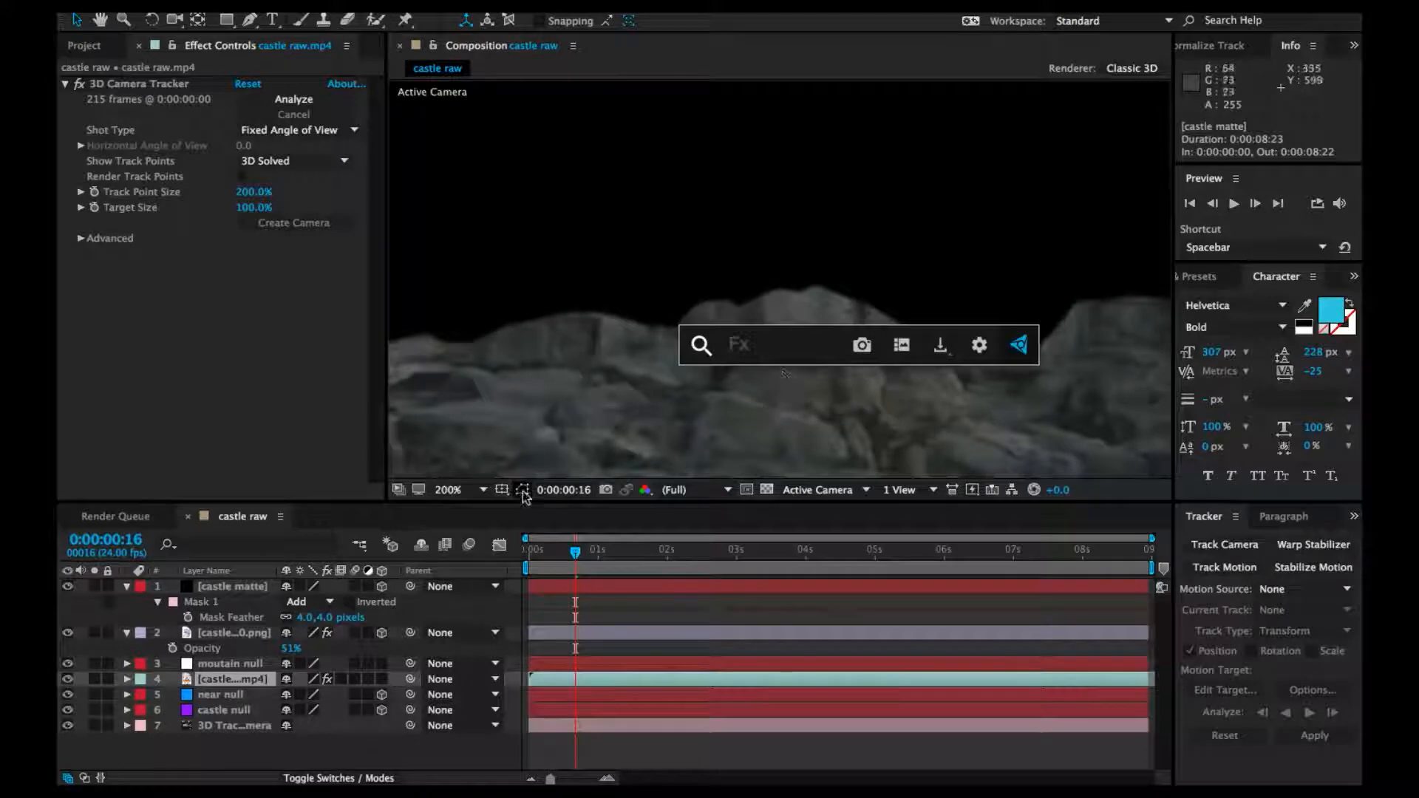
pyautogui.click(237, 588)
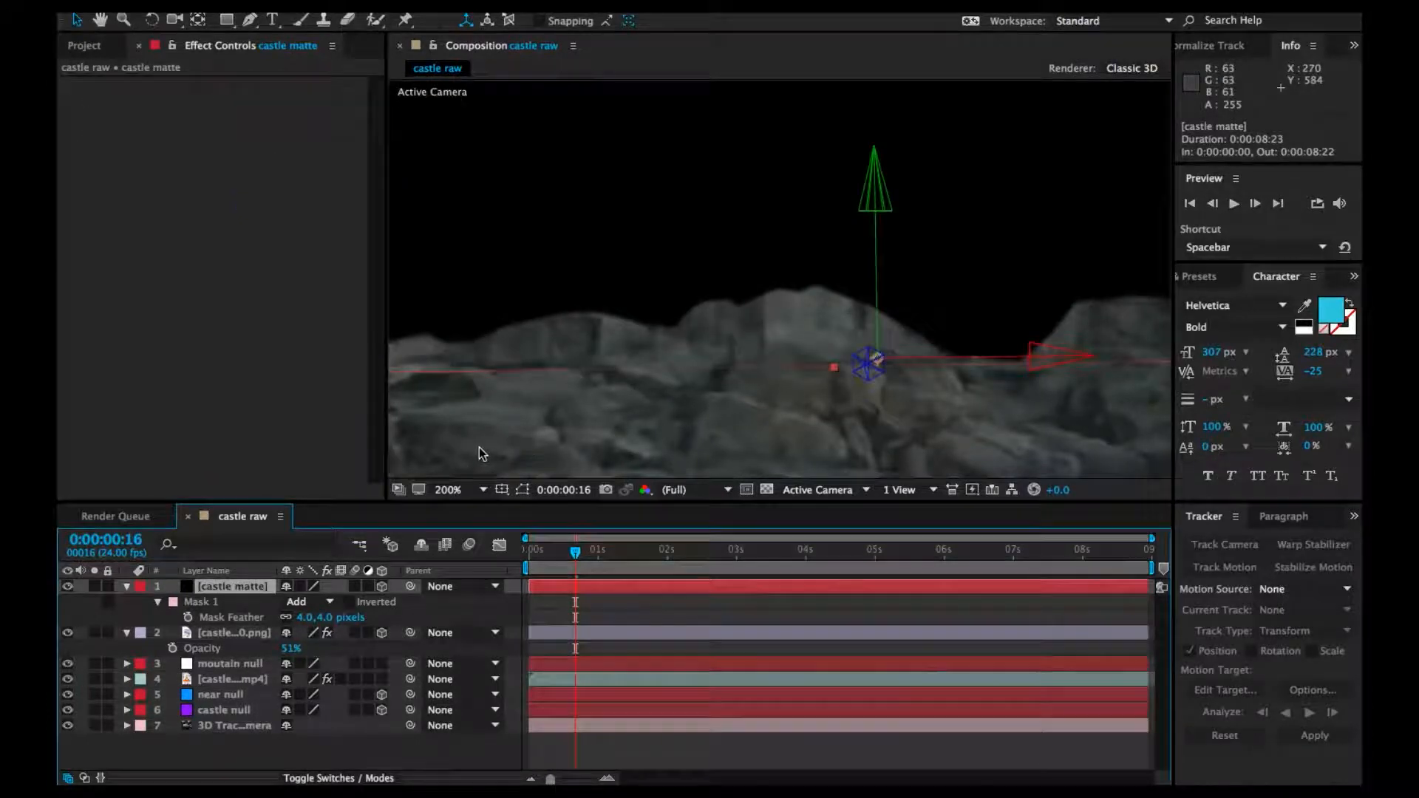
pyautogui.hotkey('ctrl', 'space')
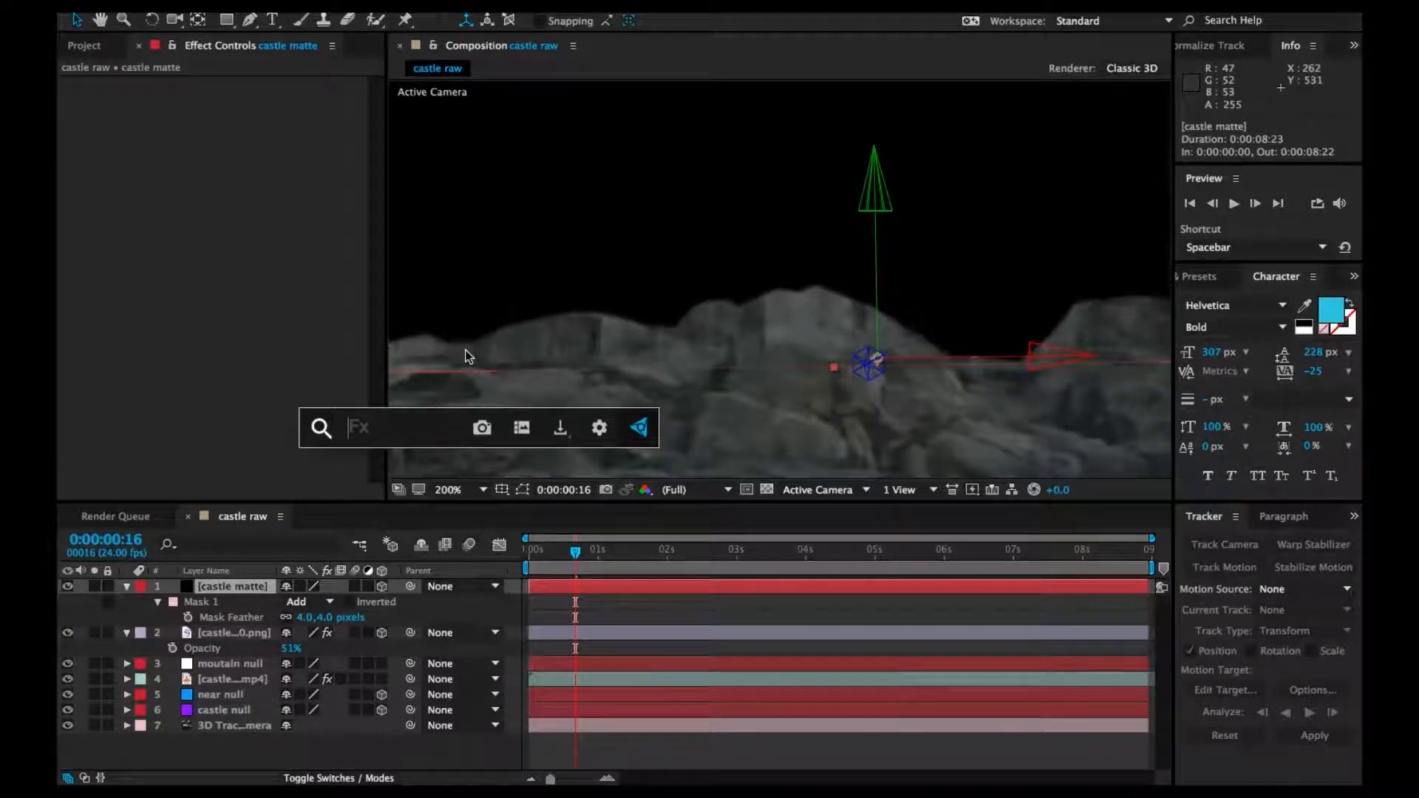
pyautogui.write('rou')
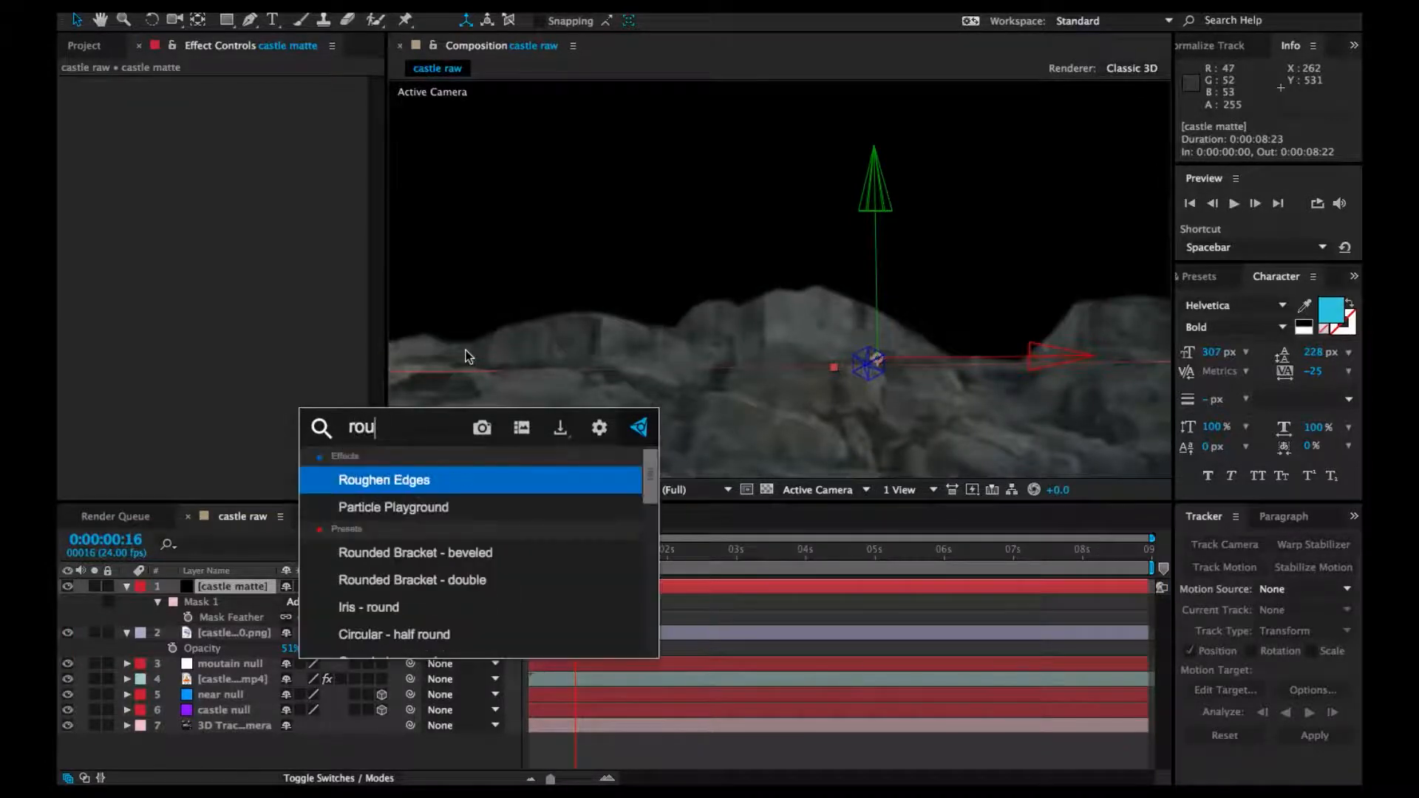
pyautogui.press('Return')
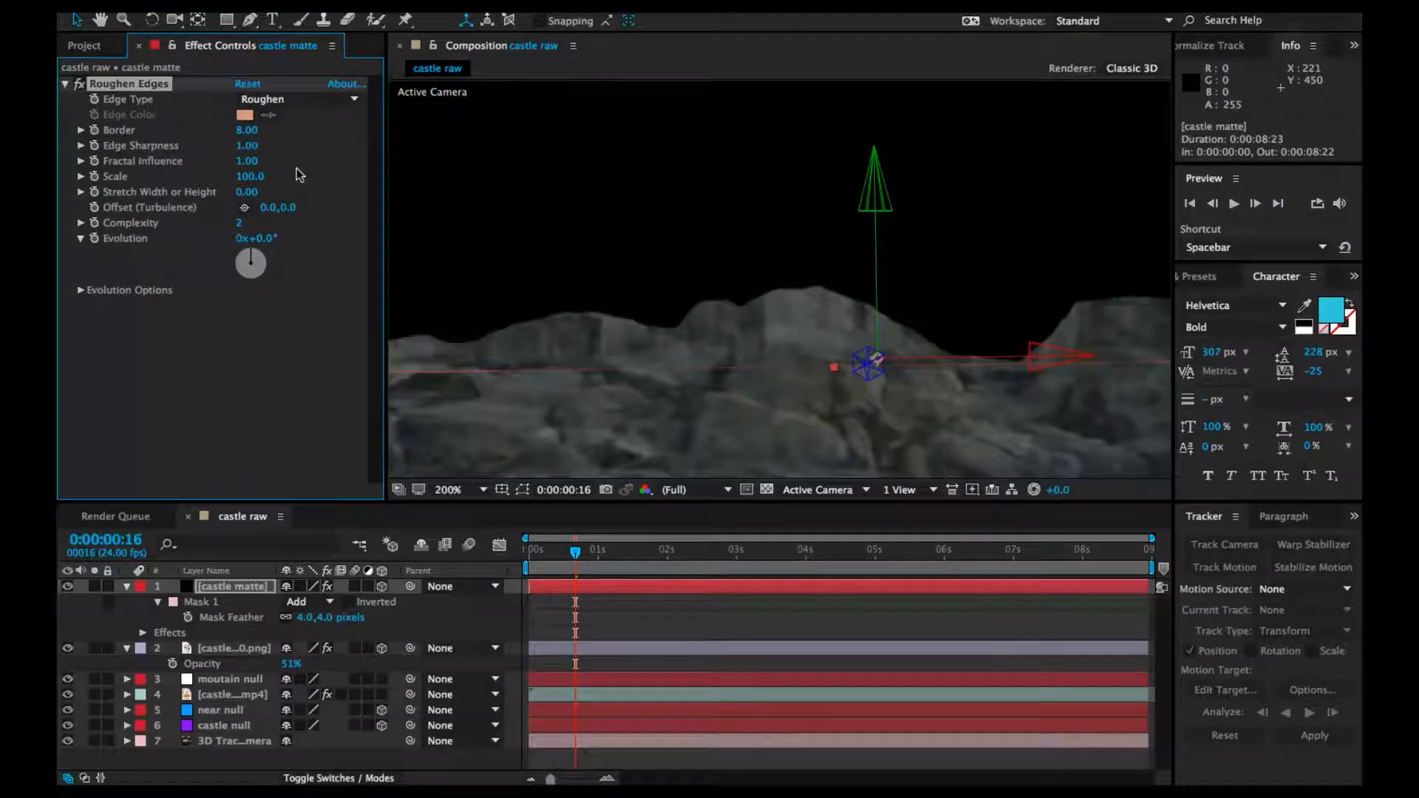
# Set the Roughen Edges scale to 23 and adjust its edge sharpness and fractal influence
pyautogui.moveTo(228, 182); pyautogui.dragTo(176, 183)
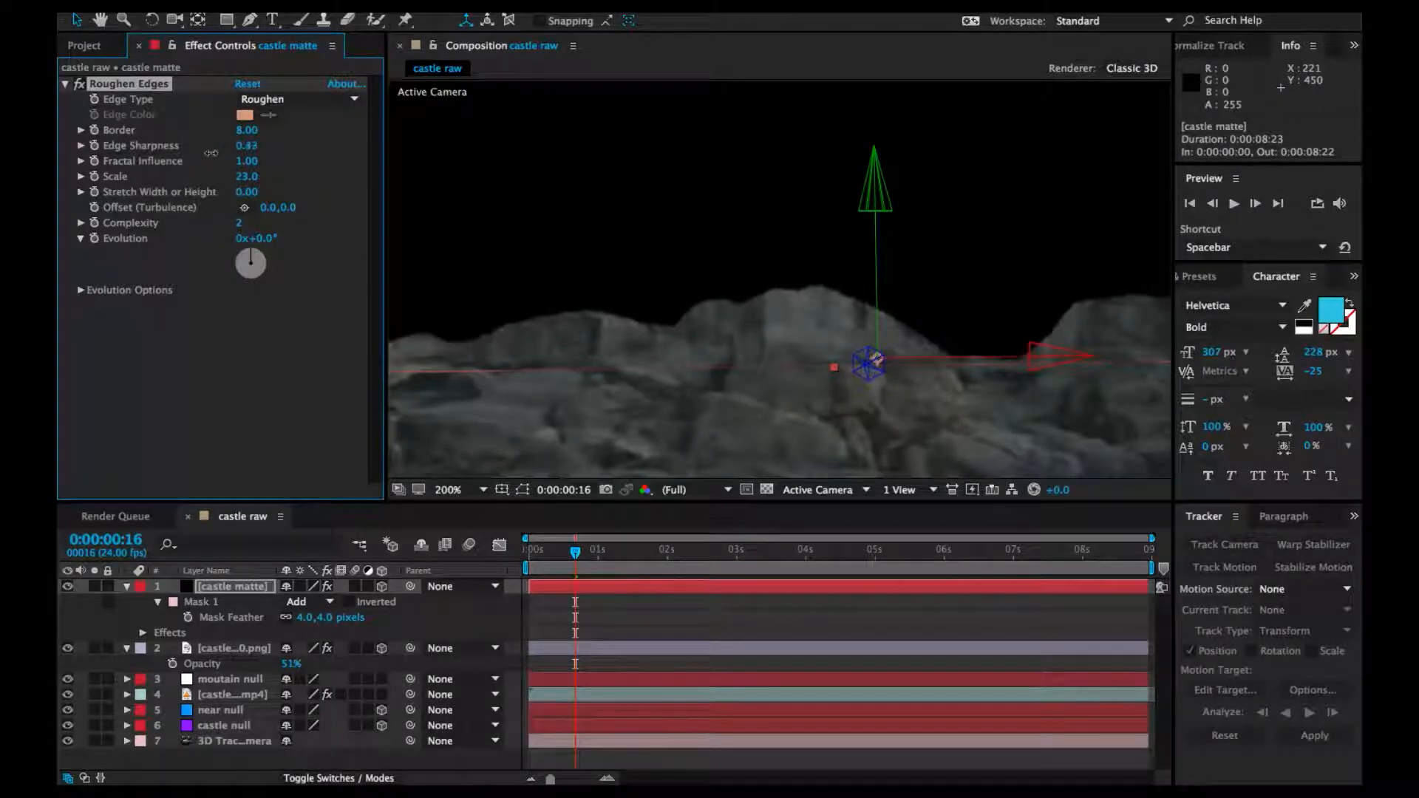
pyautogui.moveTo(183, 154); pyautogui.dragTo(274, 219)
pyautogui.moveTo(255, 164); pyautogui.dragTo(313, 168)
# Set the castle image's track matte to Alpha using the castle matte, and restore the image's opacity to 100%
pyautogui.click(227, 648)
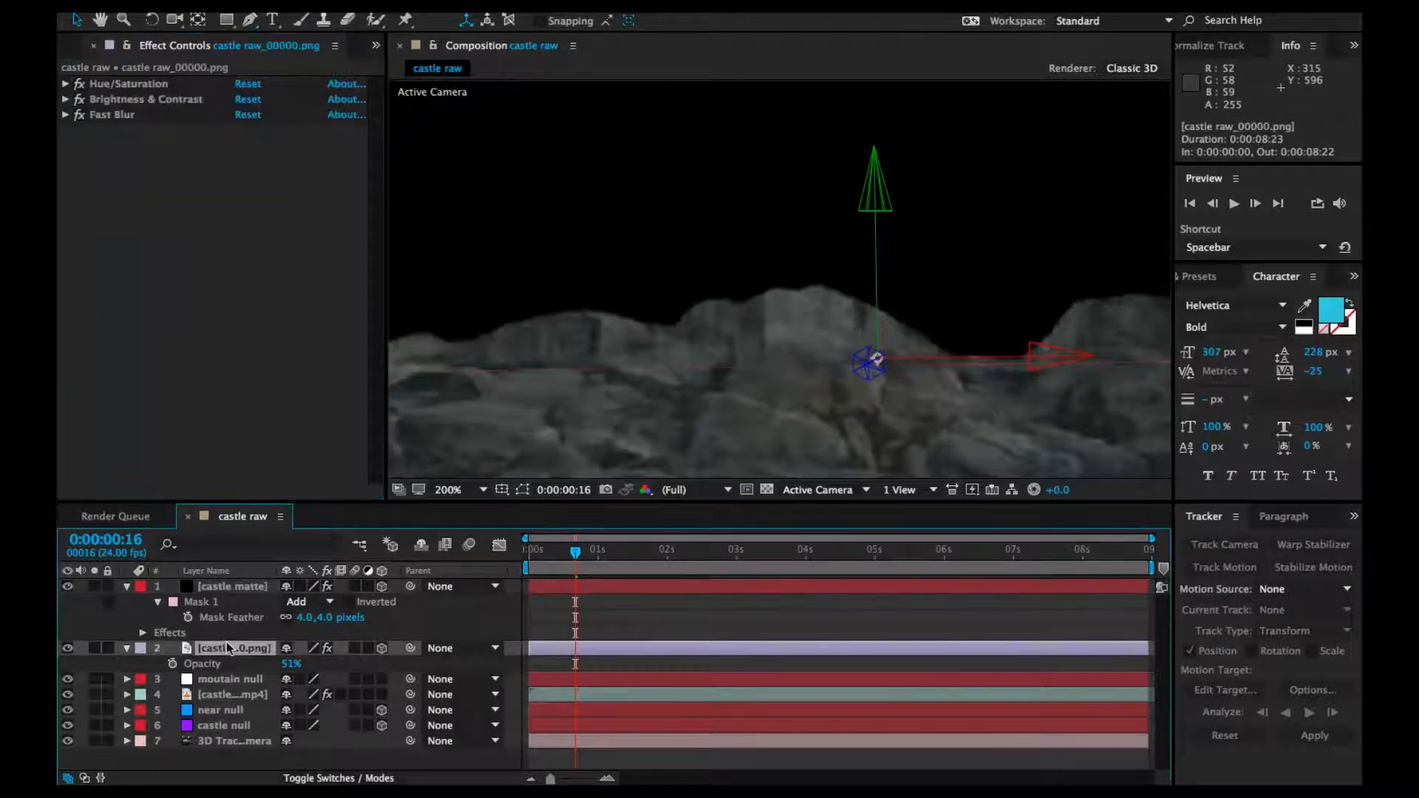
pyautogui.click(325, 778)
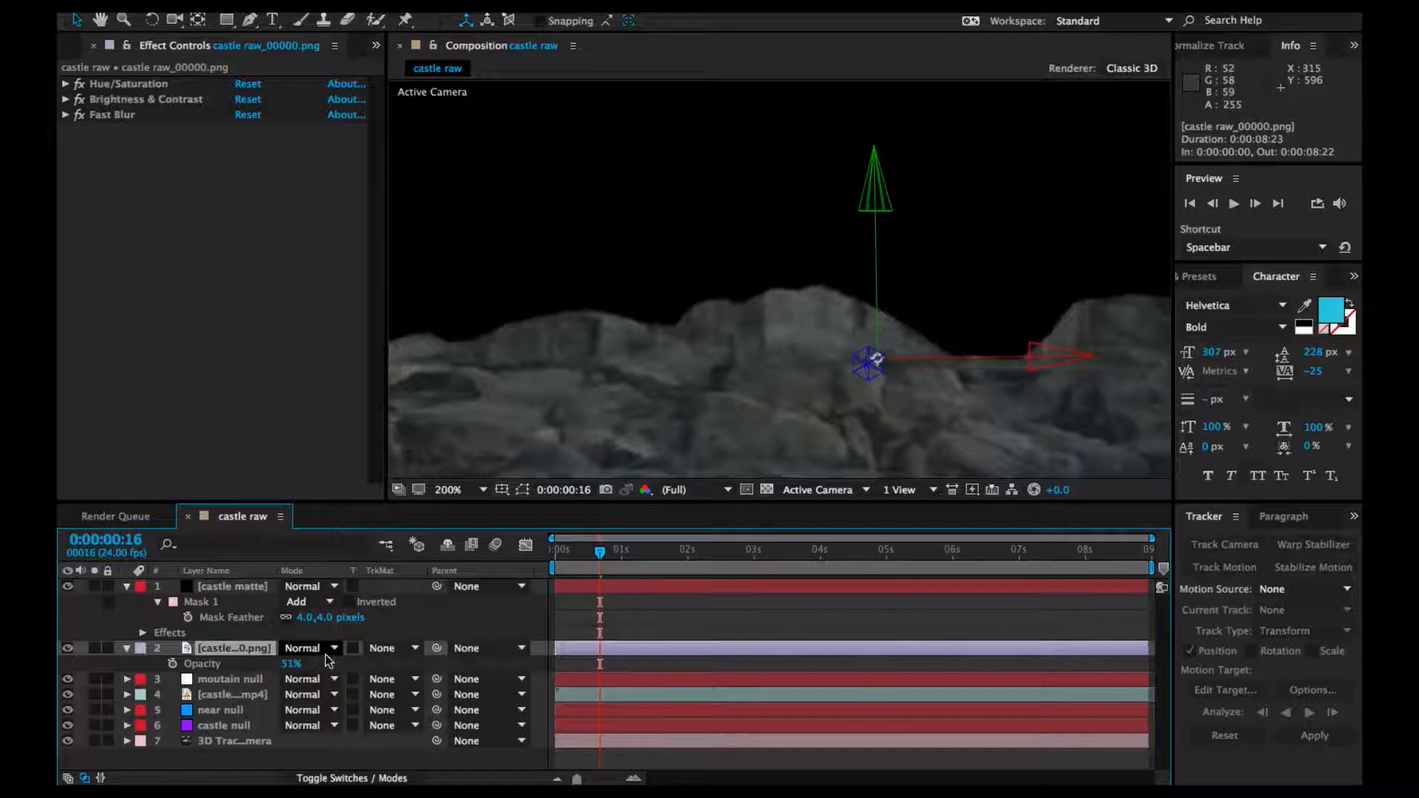
pyautogui.click(383, 649)
pyautogui.click(412, 691)
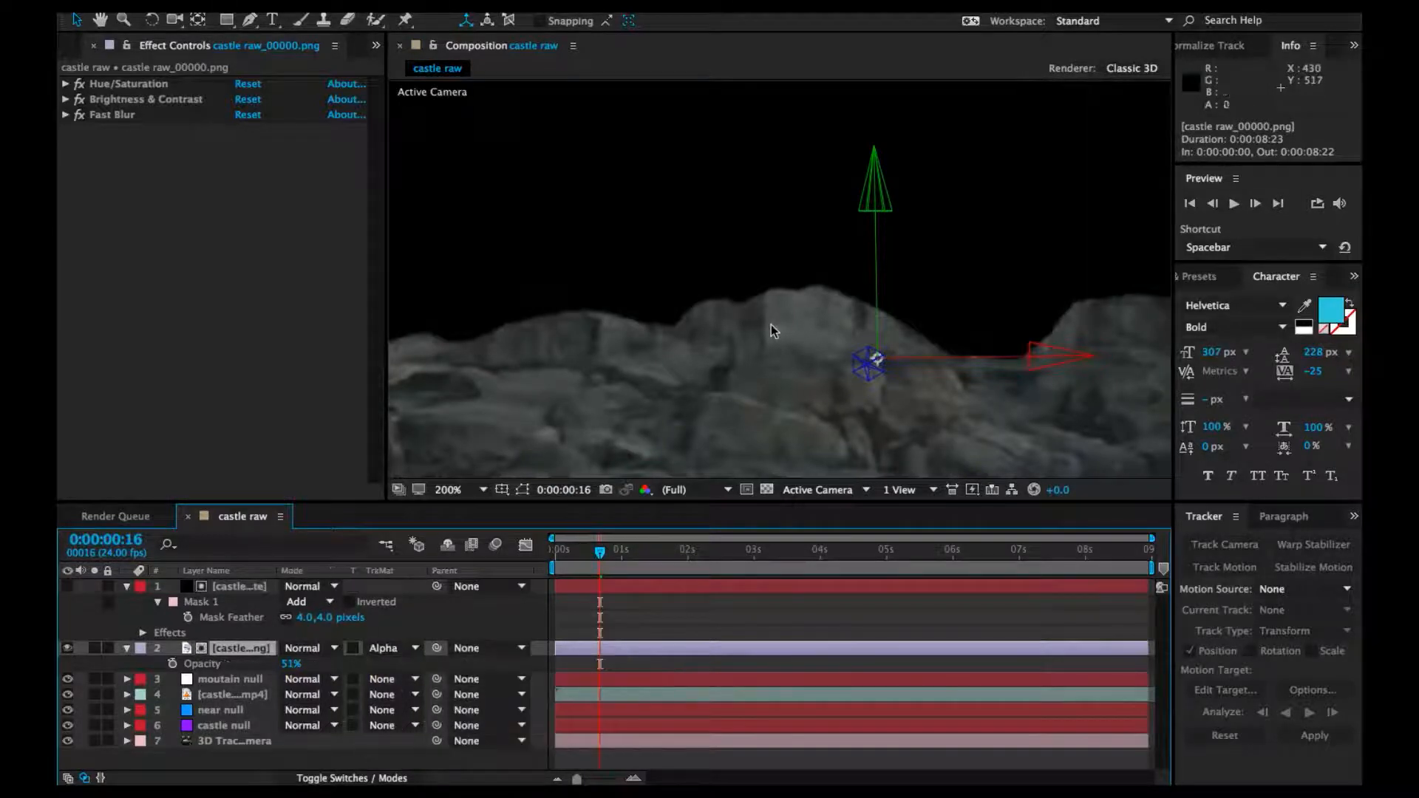
pyautogui.scroll(-1, 760, 327)
pyautogui.moveTo(291, 664); pyautogui.dragTo(493, 660)
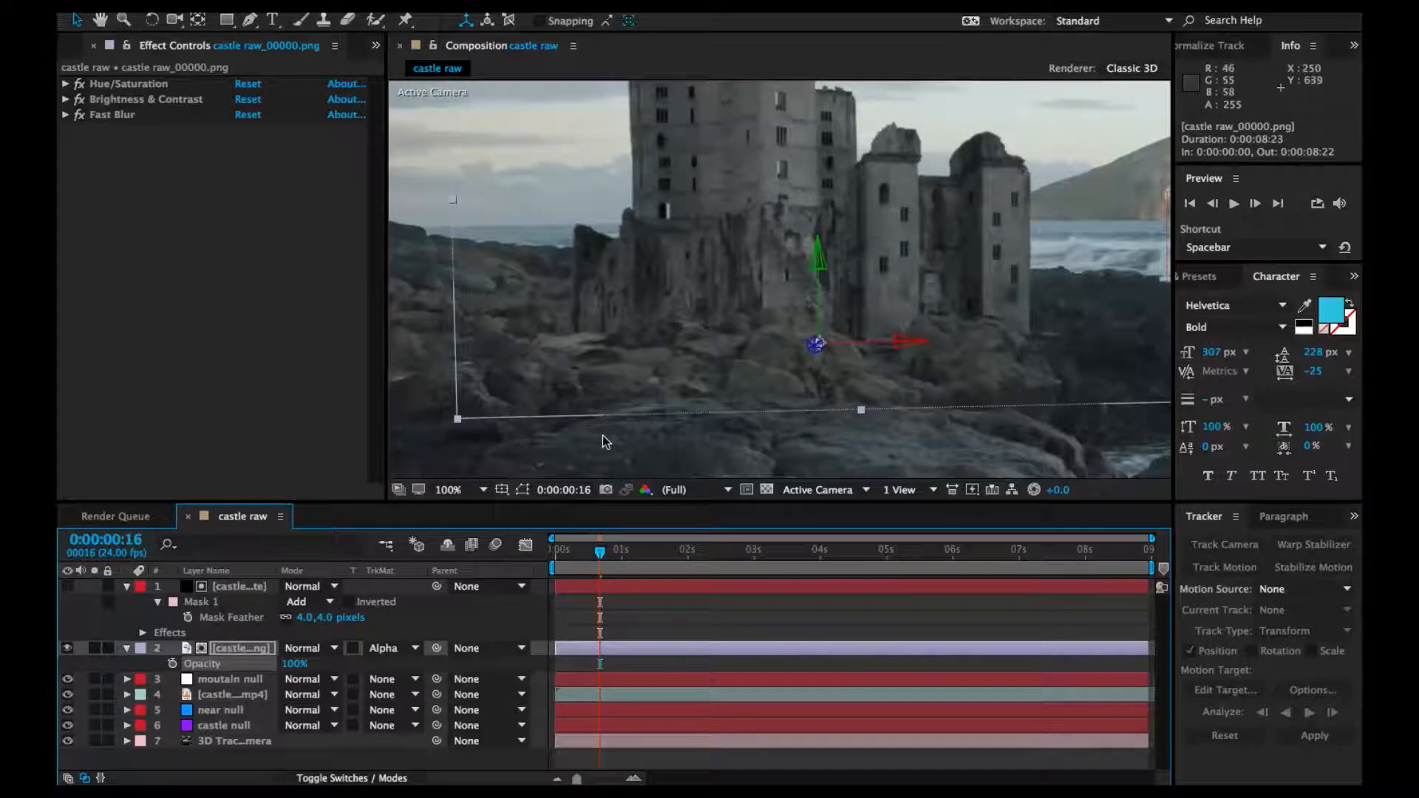
# Examine how the castle's base blends into the rocks, both up close and in the wider frame
pyautogui.scroll(-1, 676, 313)
pyautogui.press('h')
pyautogui.moveTo(745, 324); pyautogui.dragTo(701, 323)
pyautogui.press('v')
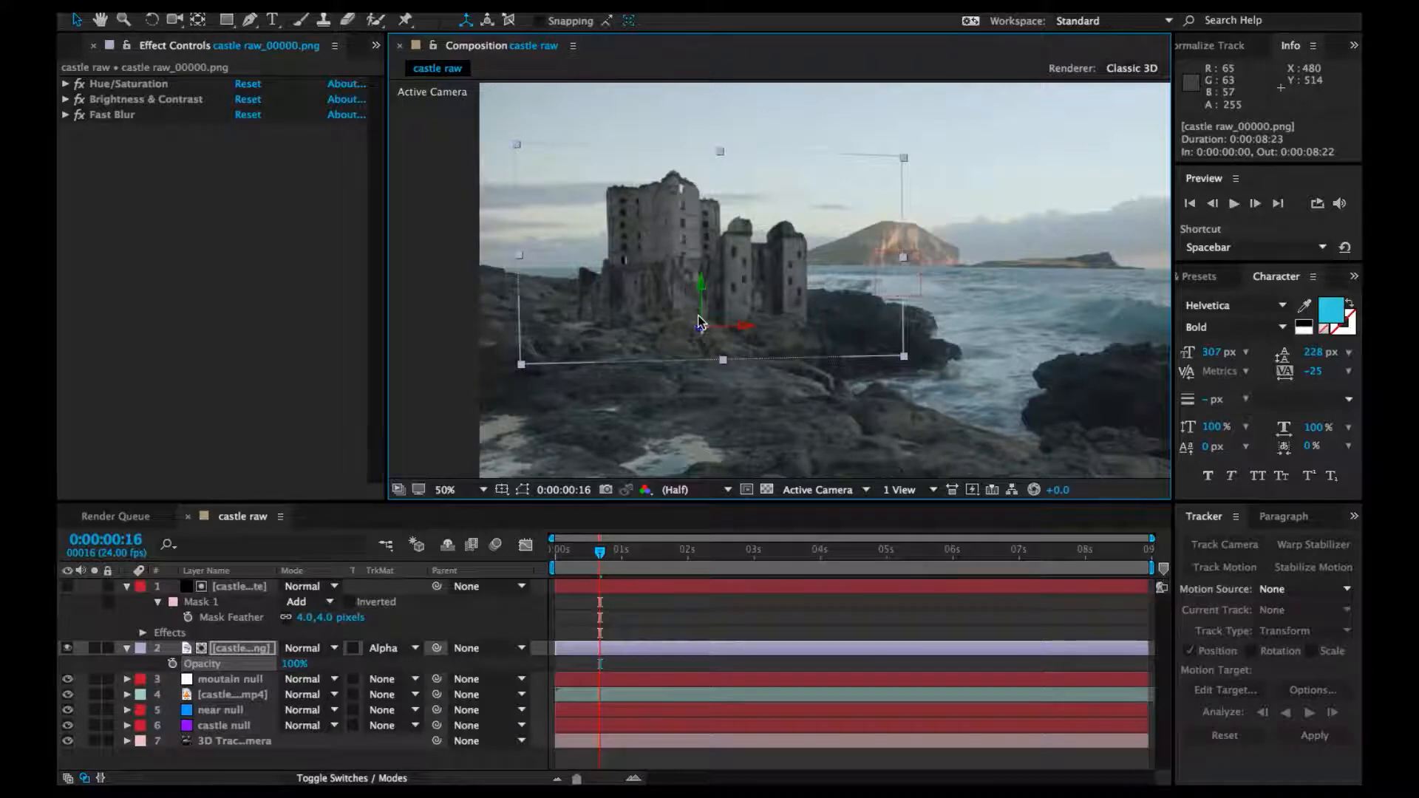
pyautogui.click(104, 200)
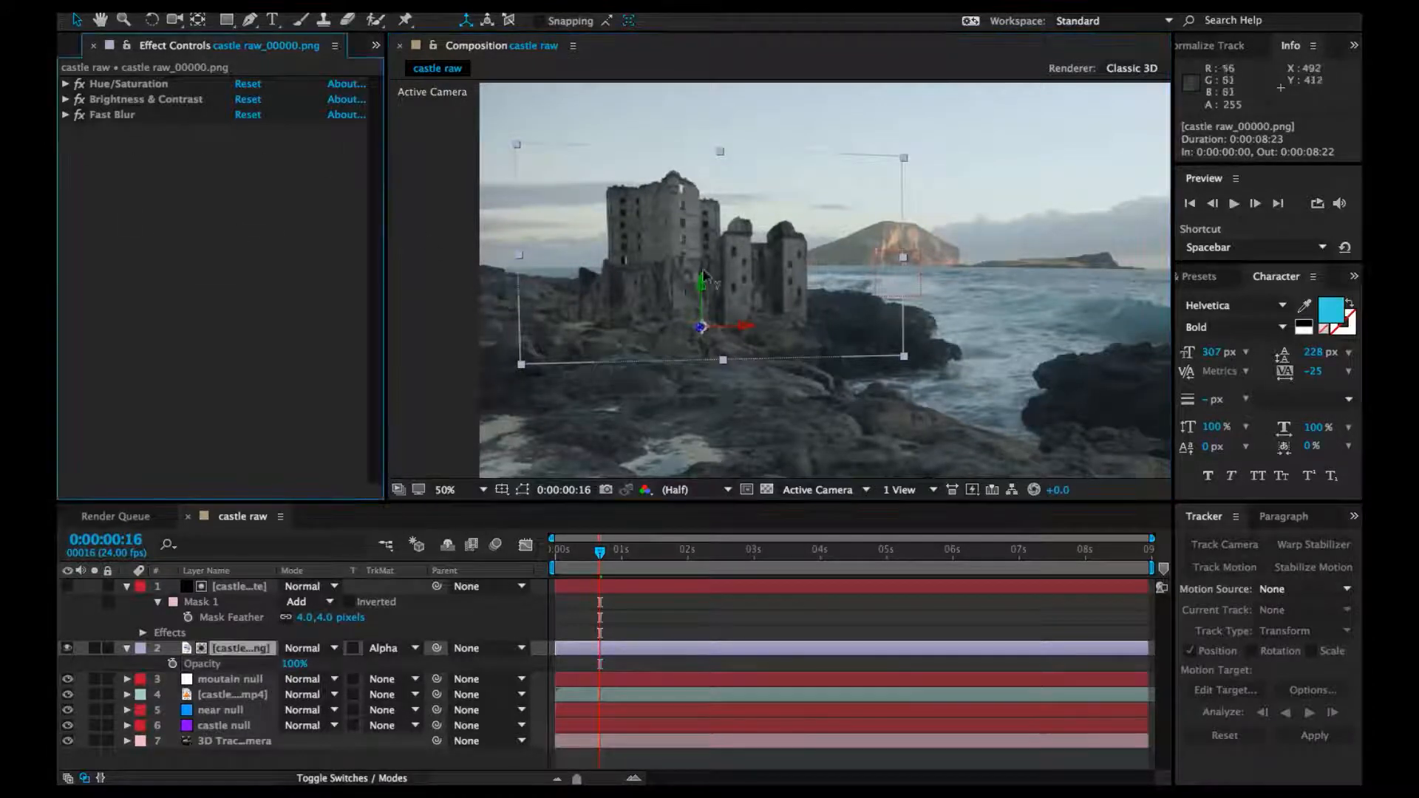
pyautogui.click(454, 286)
pyautogui.scroll(1, 719, 314)
pyautogui.press('h')
pyautogui.moveTo(678, 317); pyautogui.dragTo(761, 357)
pyautogui.scroll(-1, 756, 356)
pyautogui.press('v')
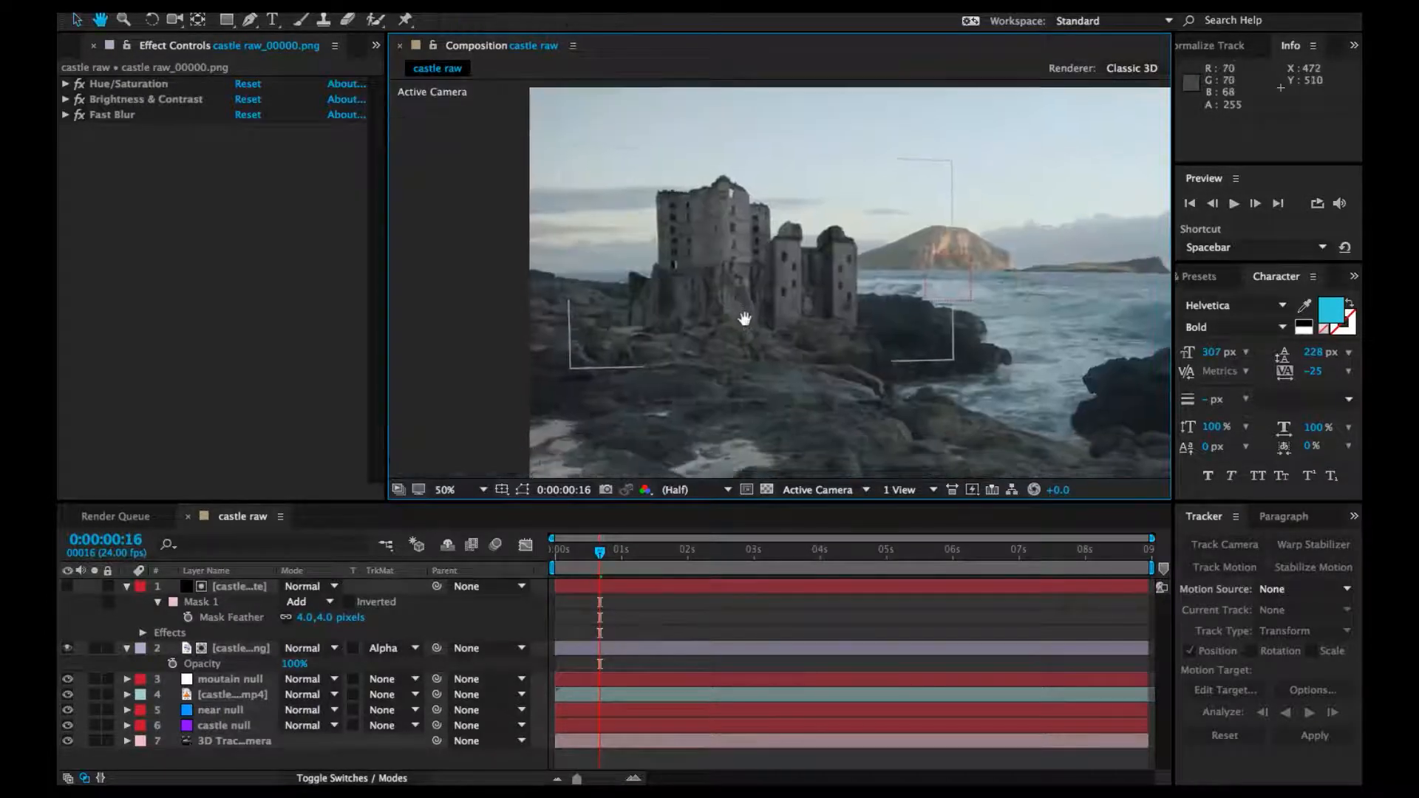
pyautogui.scroll(1, 744, 318)
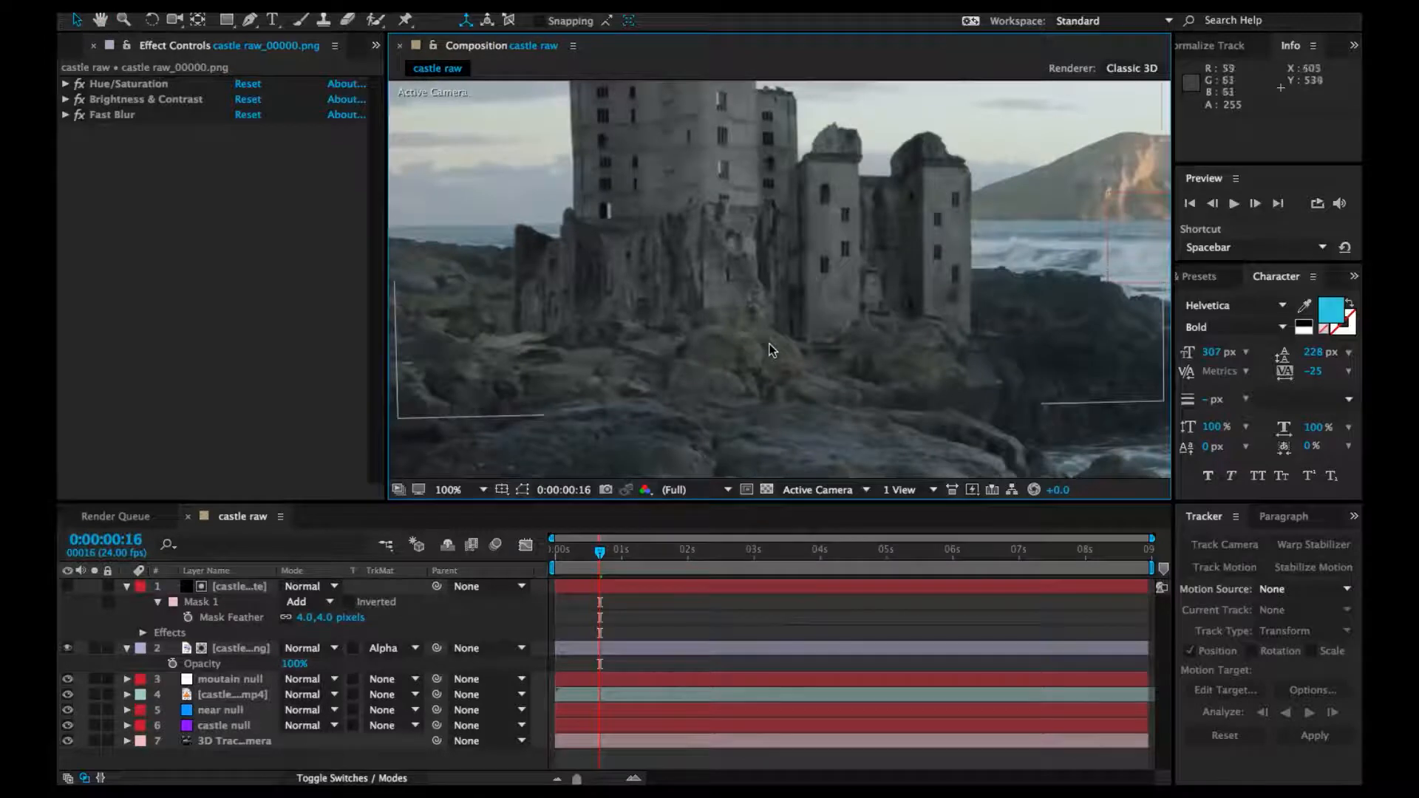
# Hide the near null and castle null layers while leaving the 3D tracker camera layer switched on
pyautogui.moveTo(68, 711); pyautogui.dragTo(68, 740)
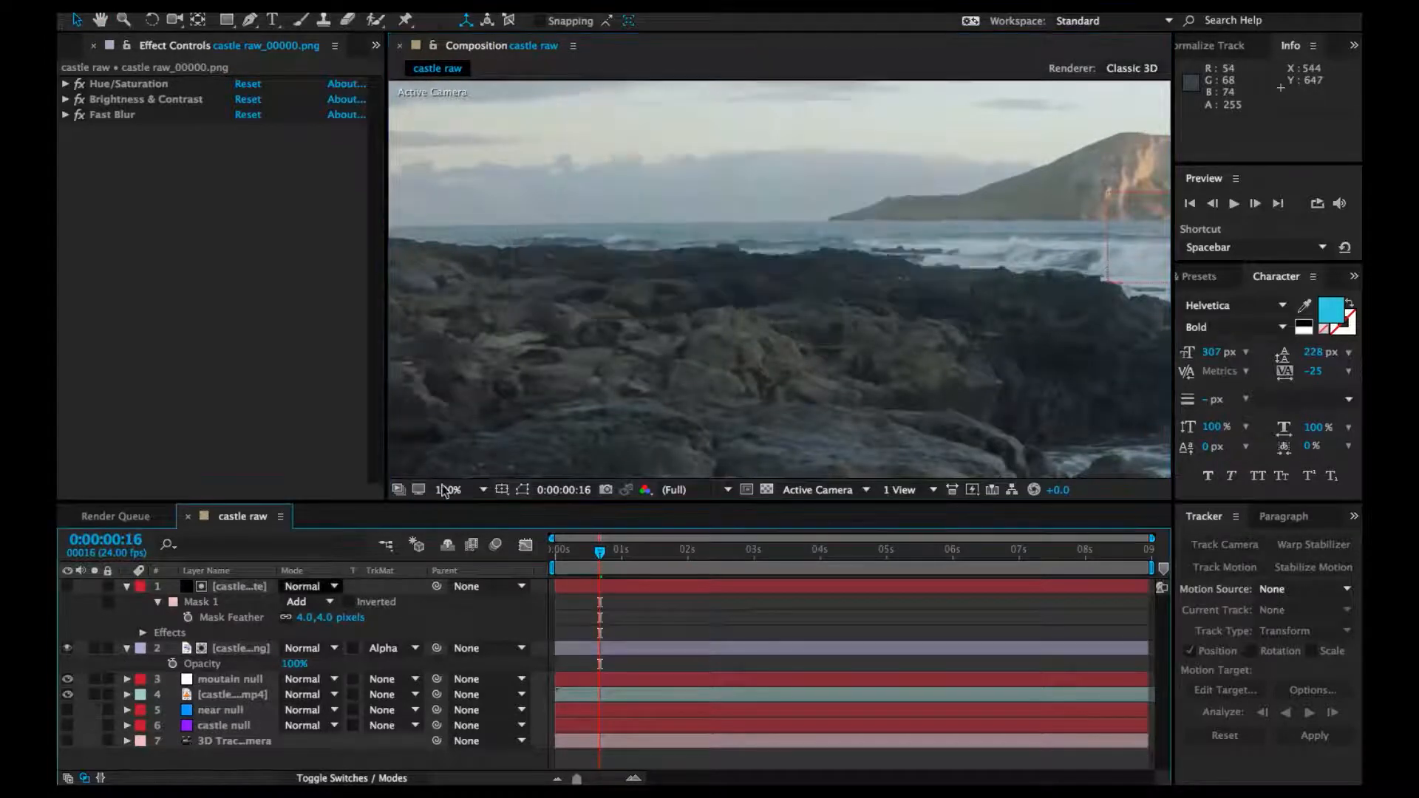
pyautogui.click(67, 710)
pyautogui.click(67, 726)
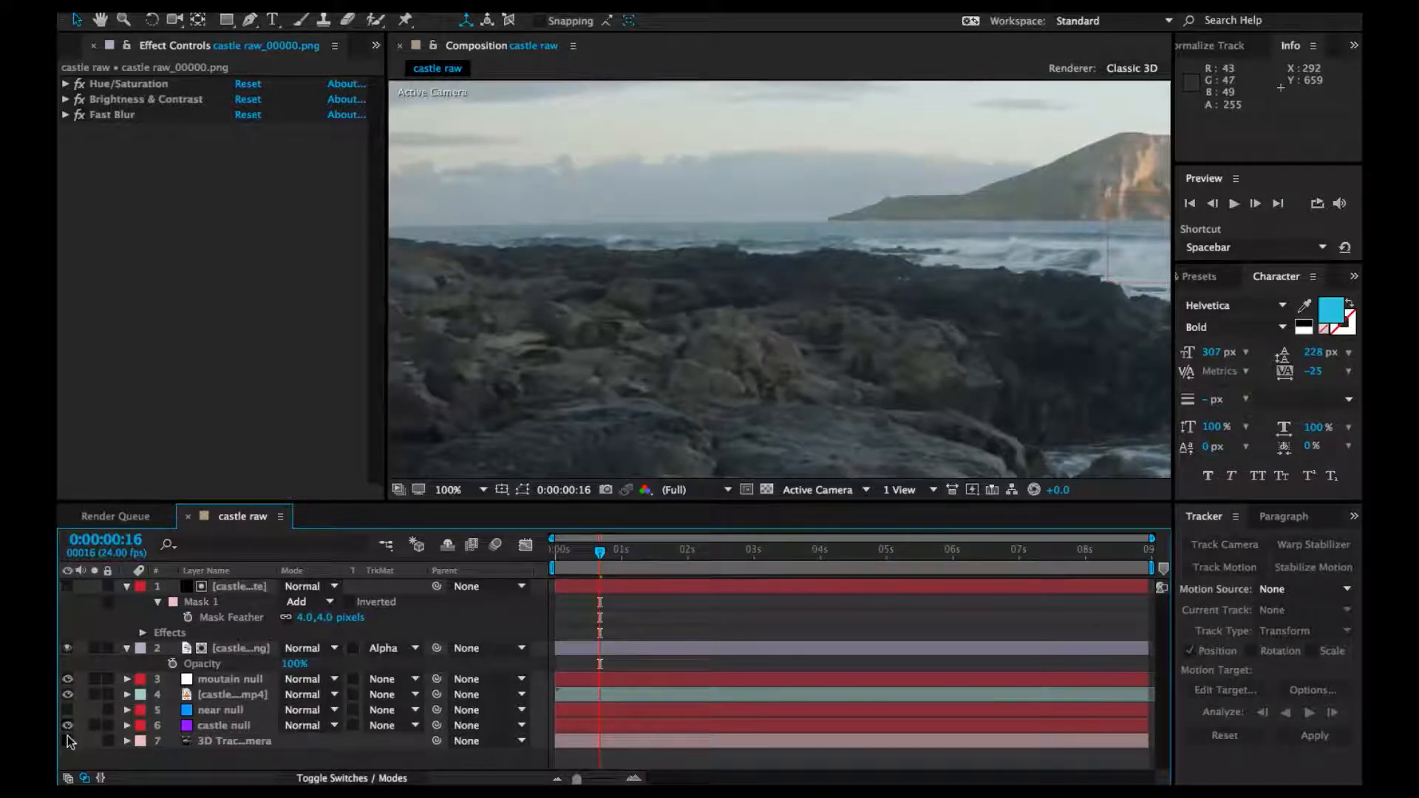
pyautogui.click(68, 741)
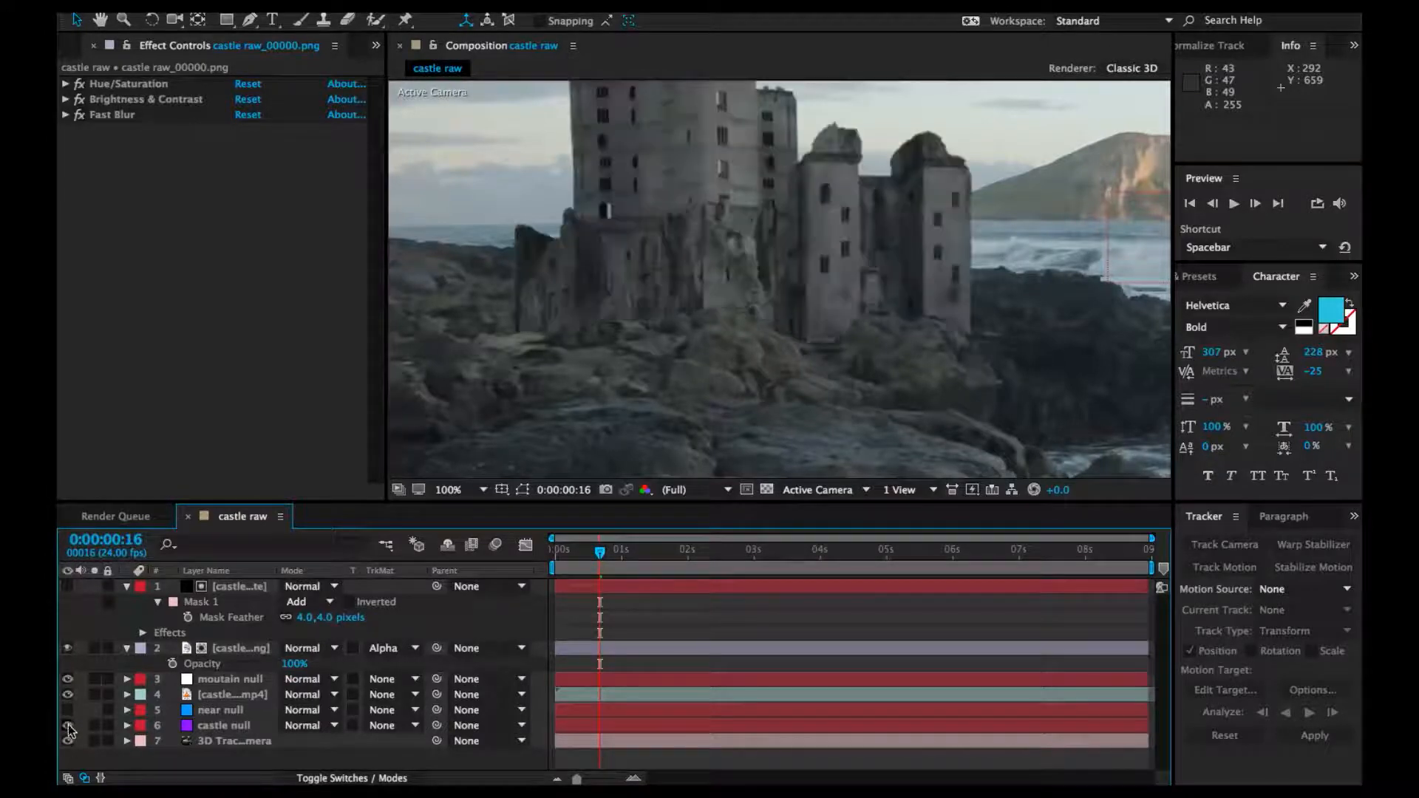
pyautogui.scroll(-2, 819, 427)
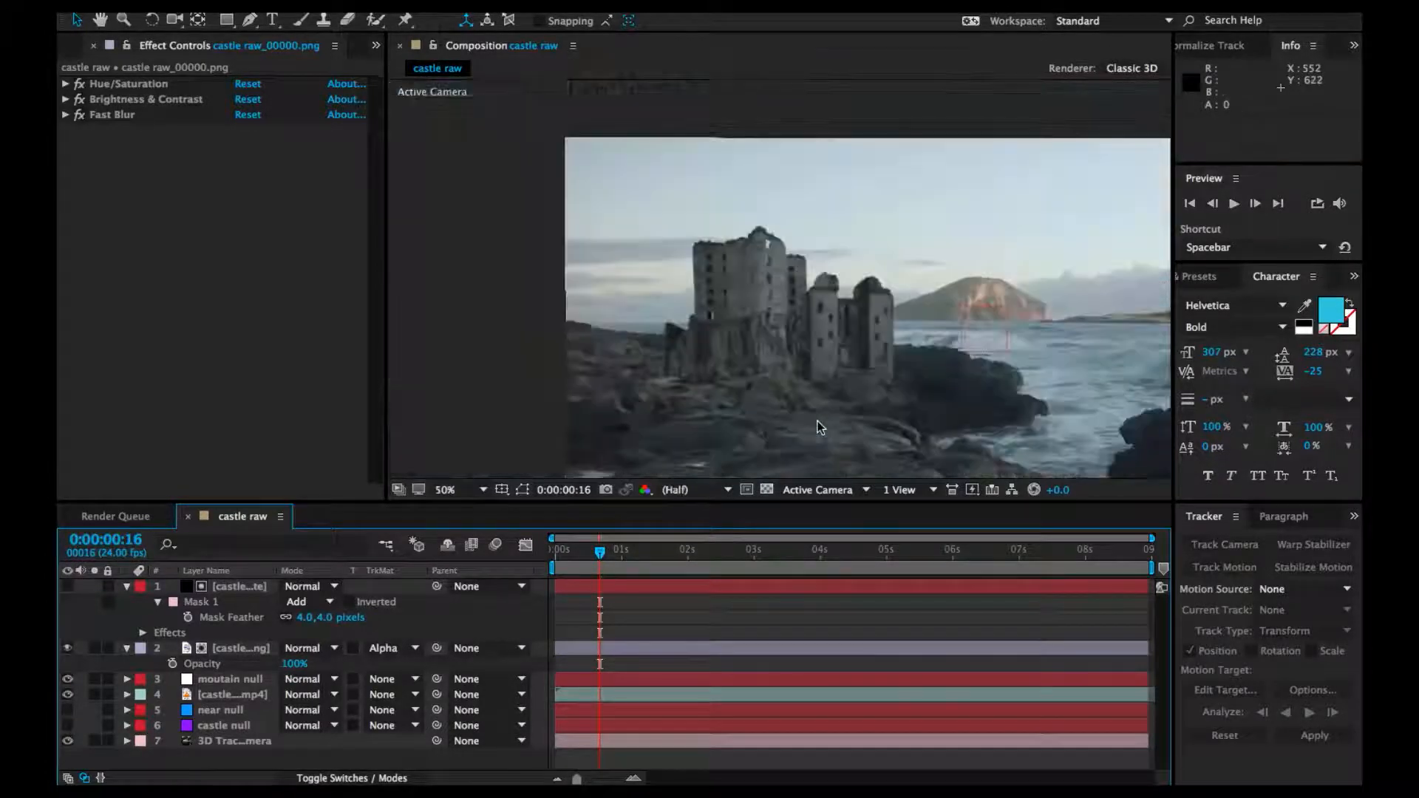
pyautogui.press('space')
pyautogui.moveTo(805, 387); pyautogui.dragTo(771, 357)
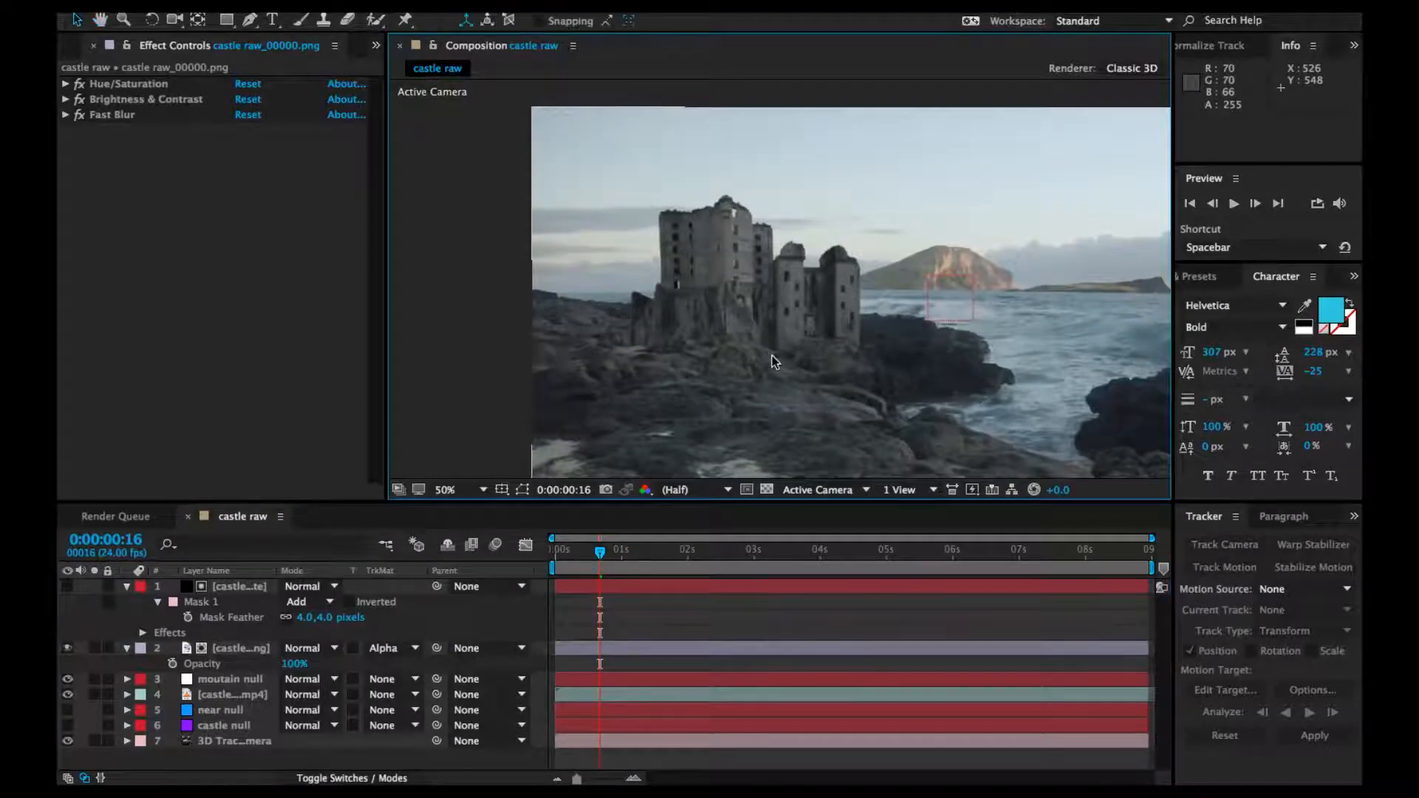
# Duplicate the castle image together with its castle matte layer, keeping the copies above the originals
pyautogui.press('space')
pyautogui.moveTo(772, 356); pyautogui.dragTo(739, 326)
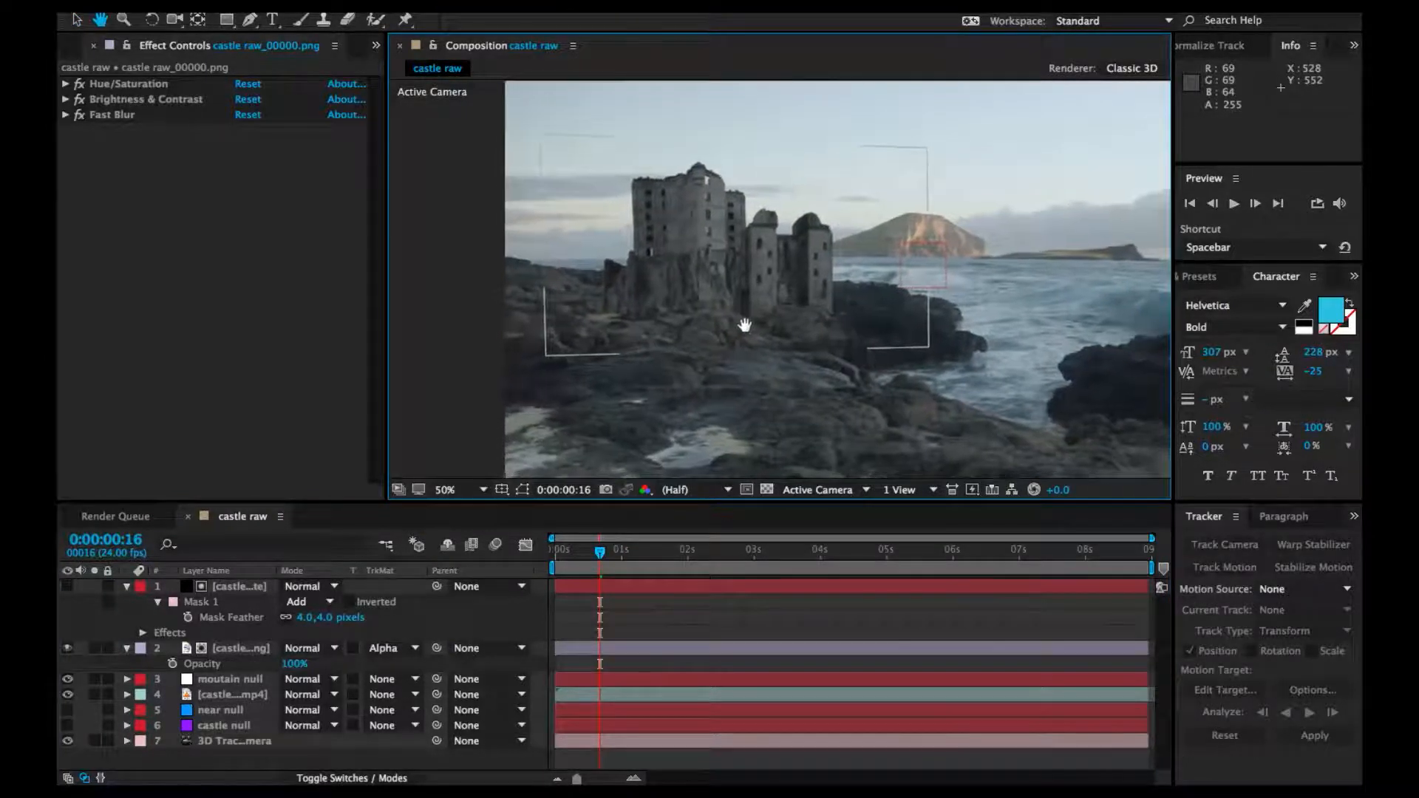
pyautogui.press('space')
pyautogui.moveTo(757, 317)
pyautogui.mouseDown()
pyautogui.moveTo(802, 305)
pyautogui.moveTo(777, 302)
pyautogui.mouseUp()
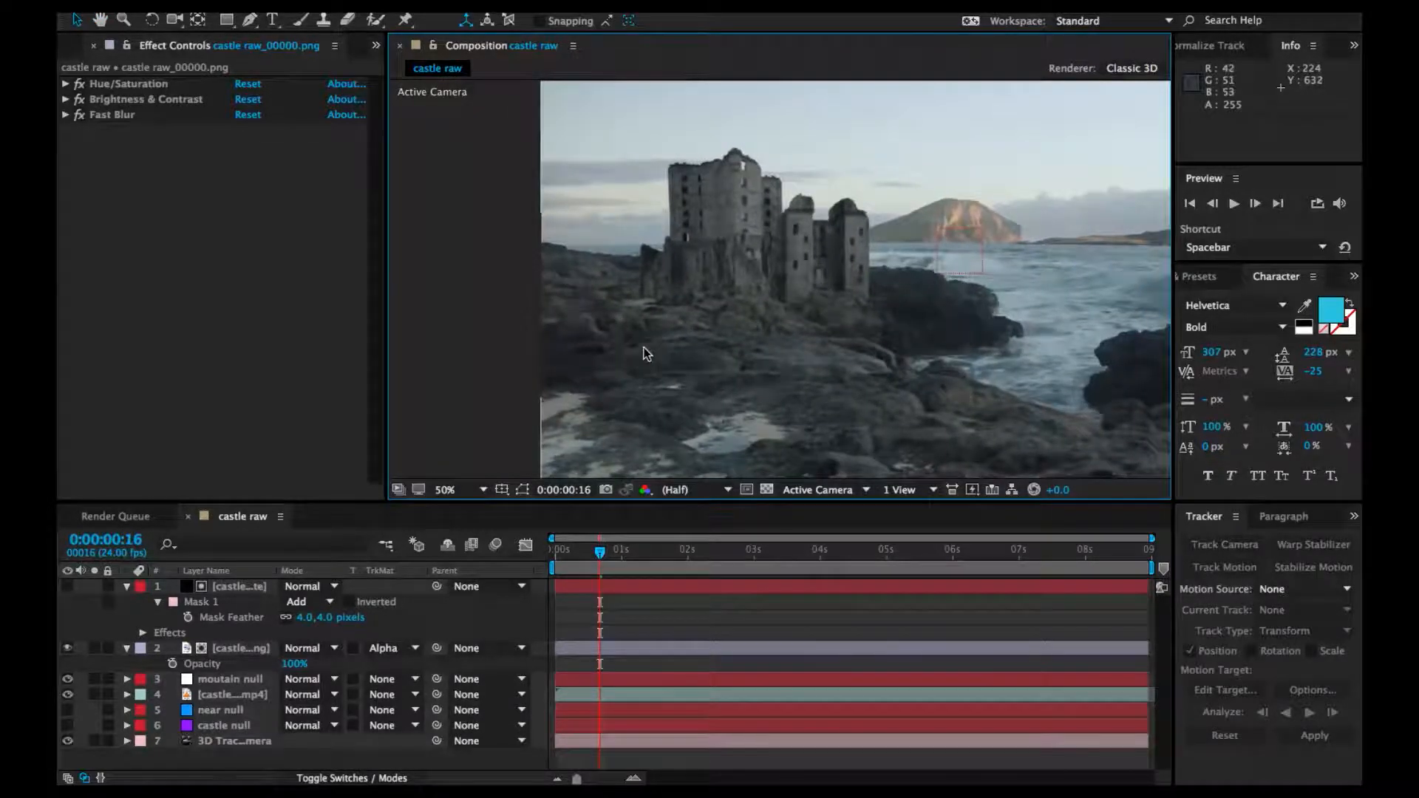
pyautogui.click(242, 650)
pyautogui.keyDown('shift'); pyautogui.click(241, 589); pyautogui.keyUp('shift')
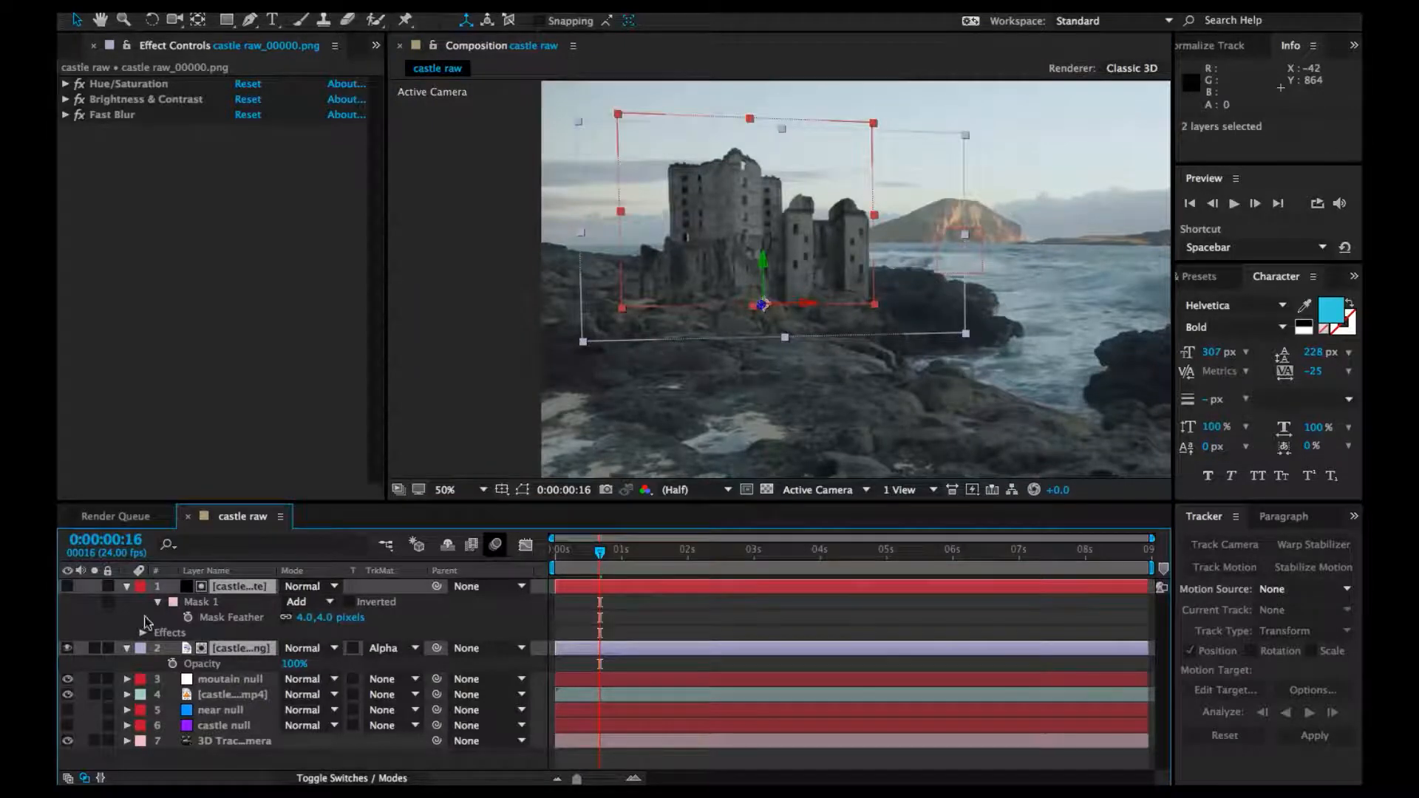
pyautogui.click(127, 585)
pyautogui.hotkey('ctrl', 'd')
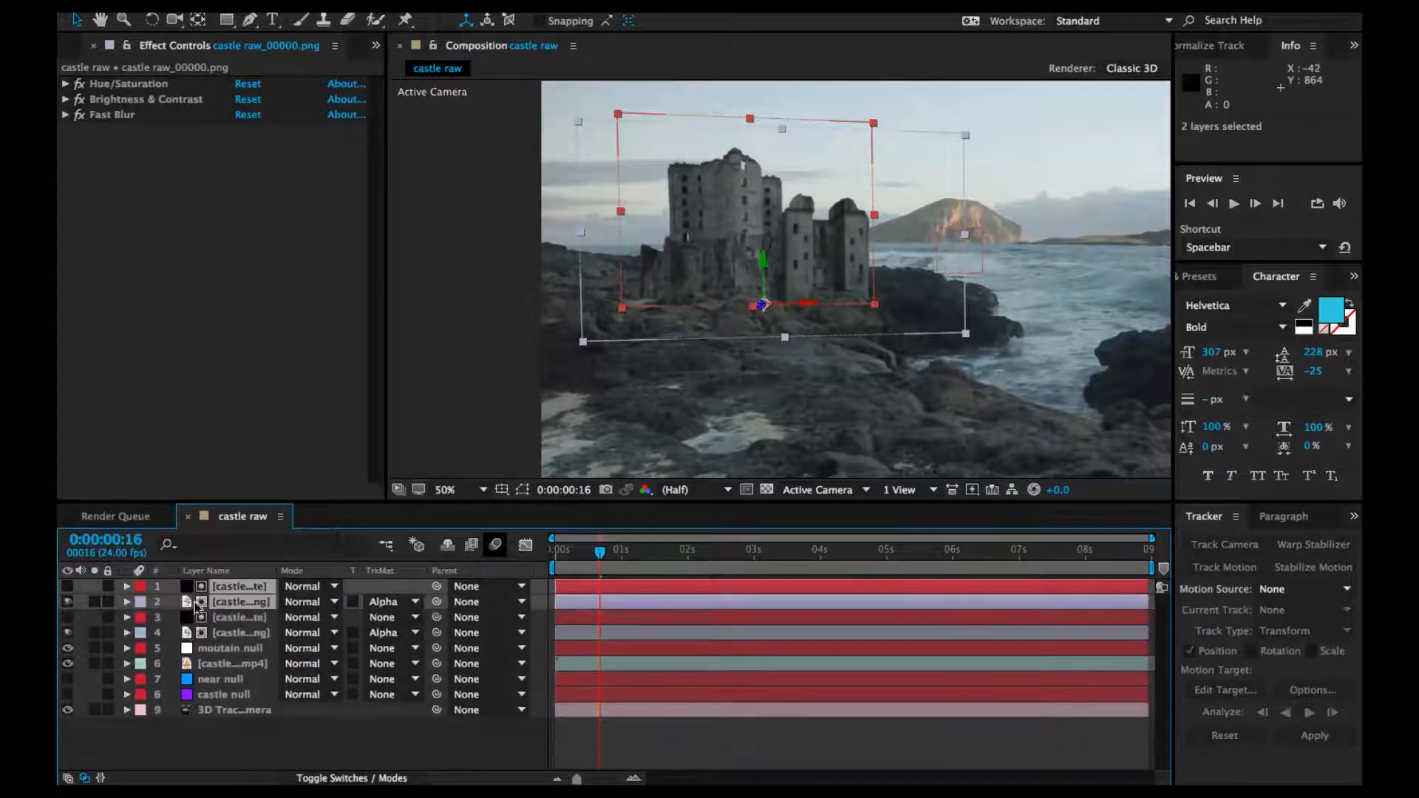
pyautogui.click(245, 557)
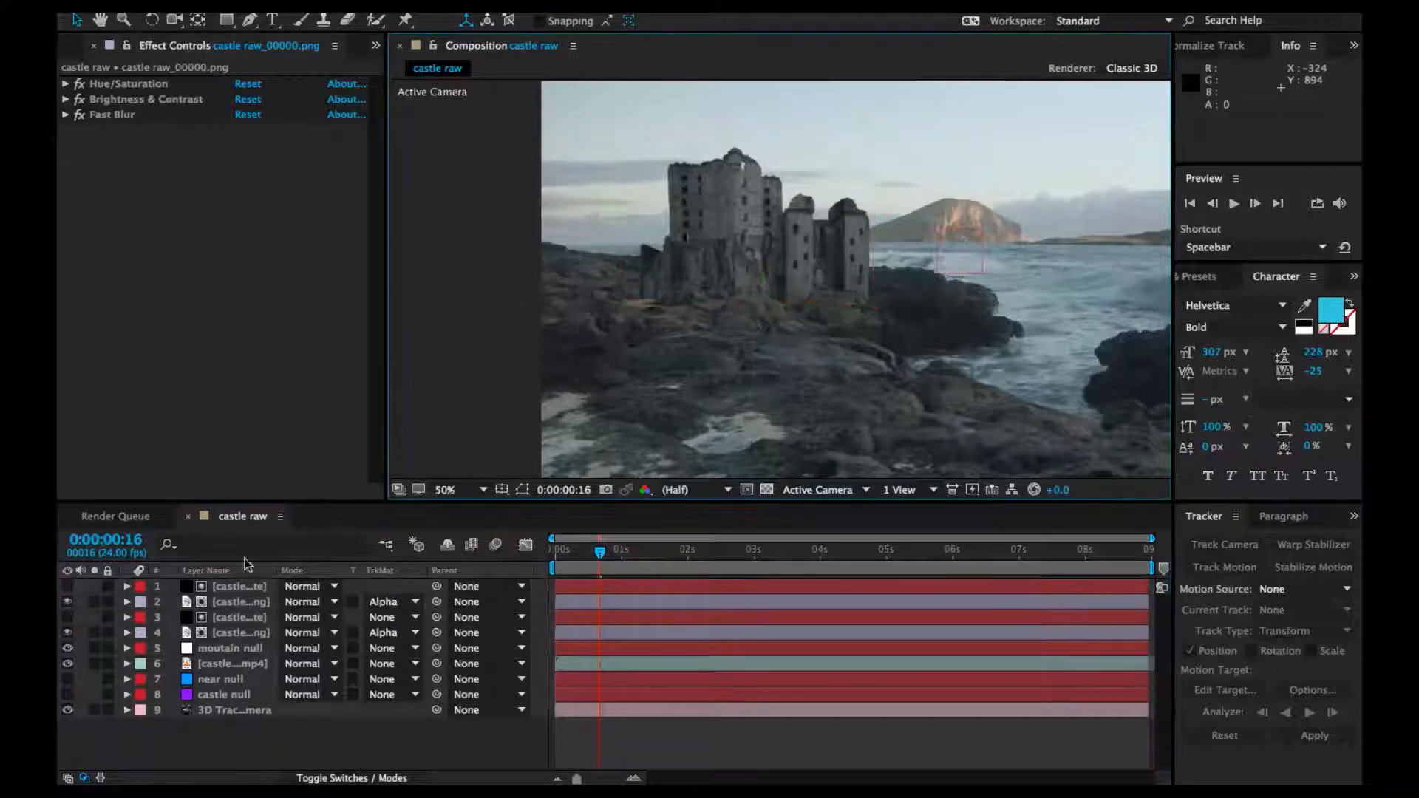
# Remove the Hue/Saturation and Brightness & Contrast effects from the upper castle image copy
pyautogui.click(246, 602)
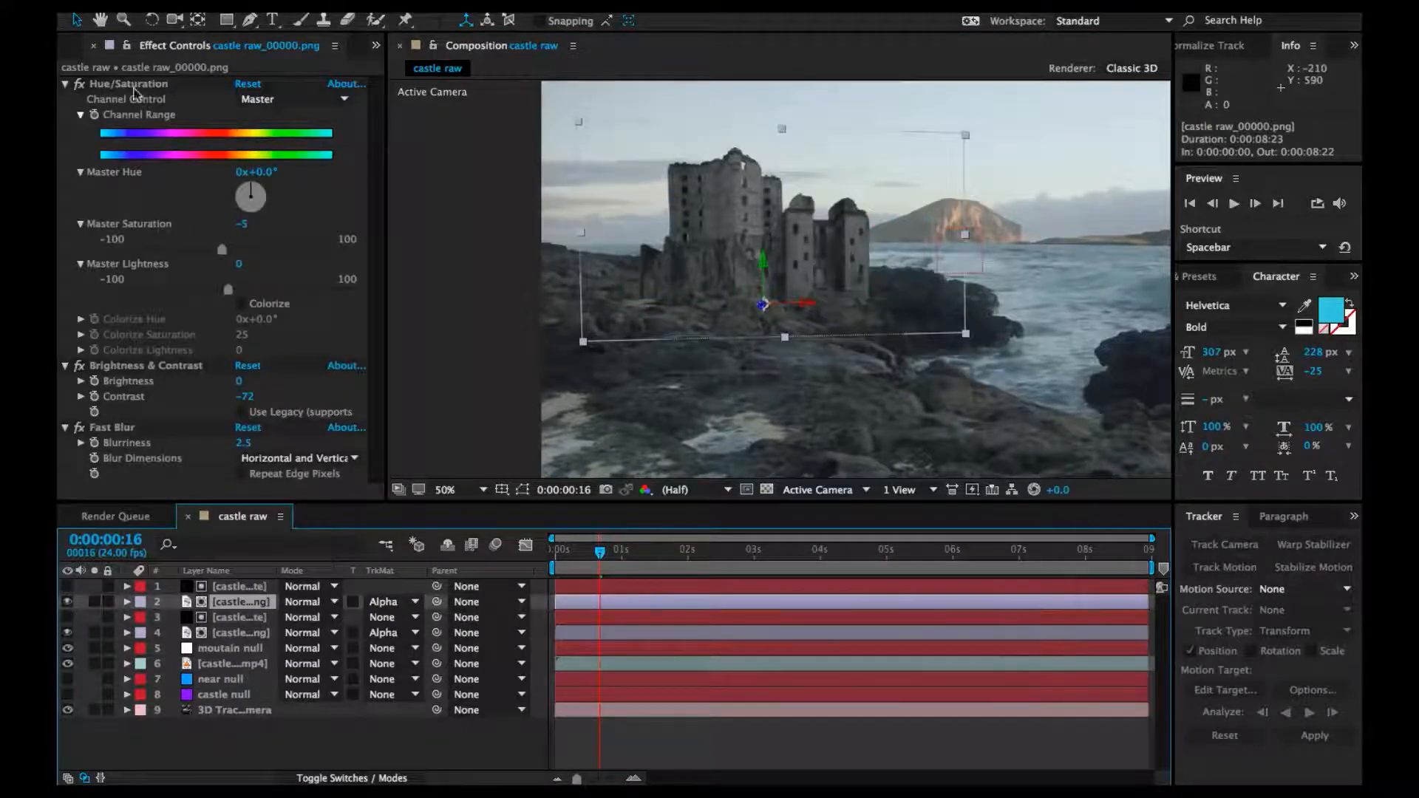
pyautogui.click(123, 85)
pyautogui.keyDown('shift'); pyautogui.click(219, 365); pyautogui.keyUp('shift')
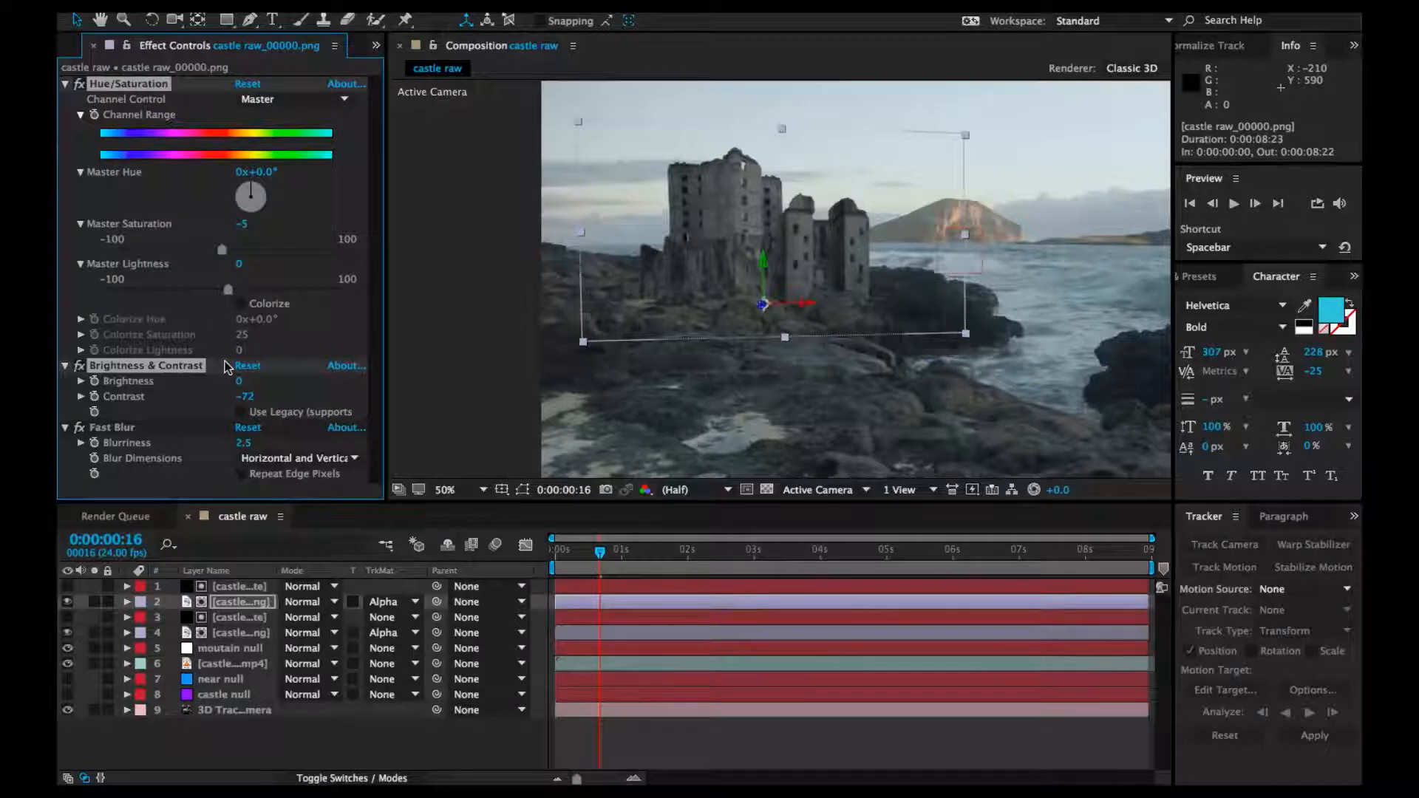
pyautogui.press('Delete')
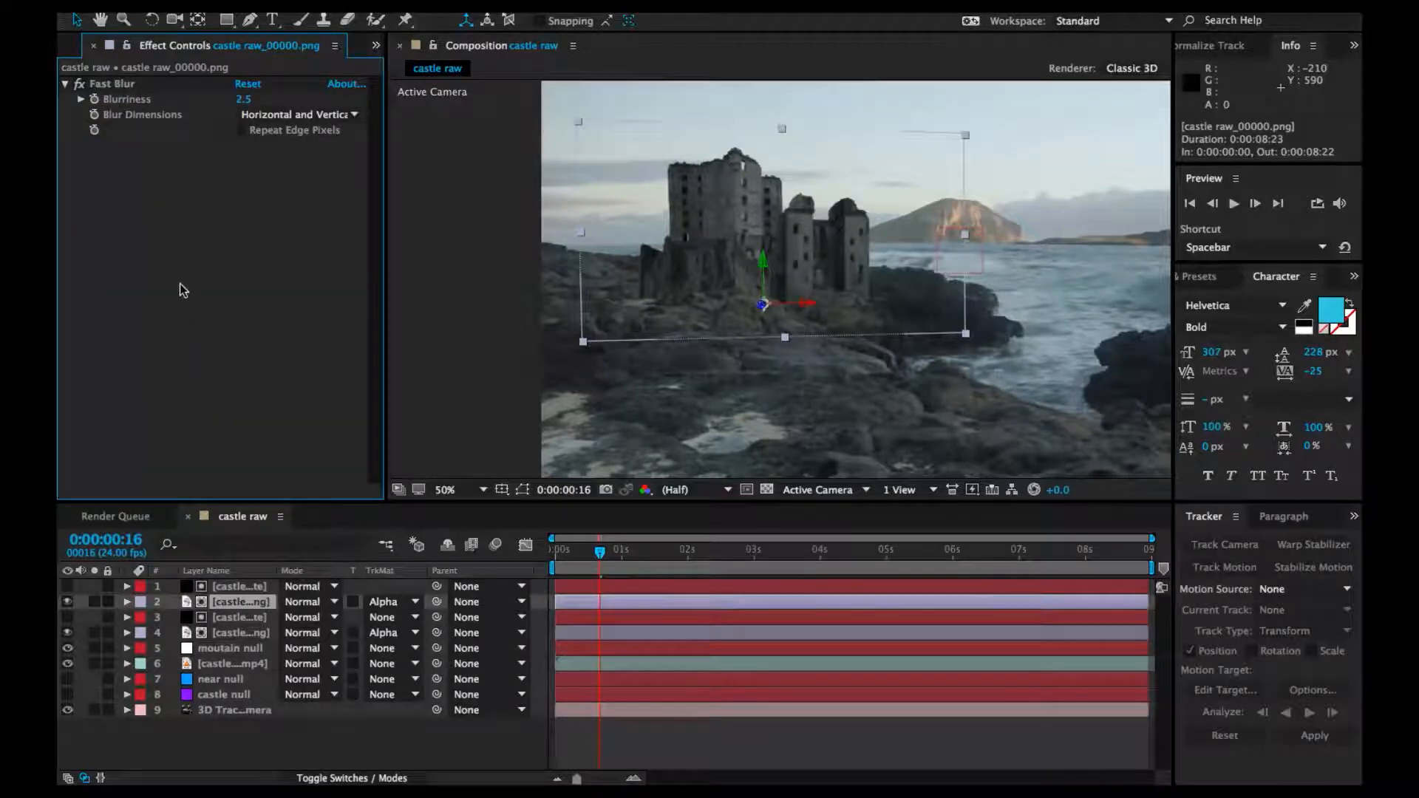
# Apply Gradient Ramp to the upper castle copy, swap its colors, and sample the end color from the rocks below the castle
pyautogui.hotkey('ctrl', 'space')
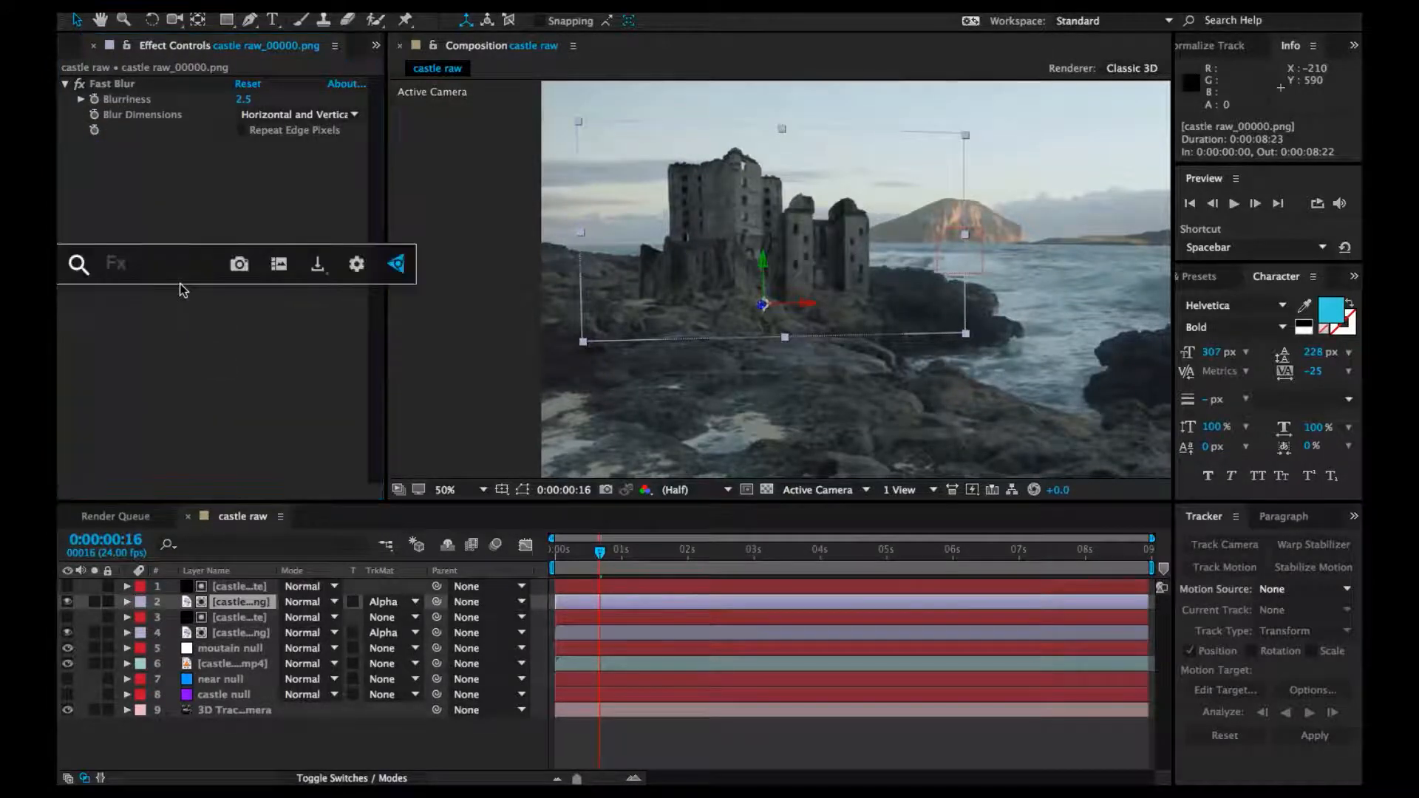
pyautogui.write('ramp')
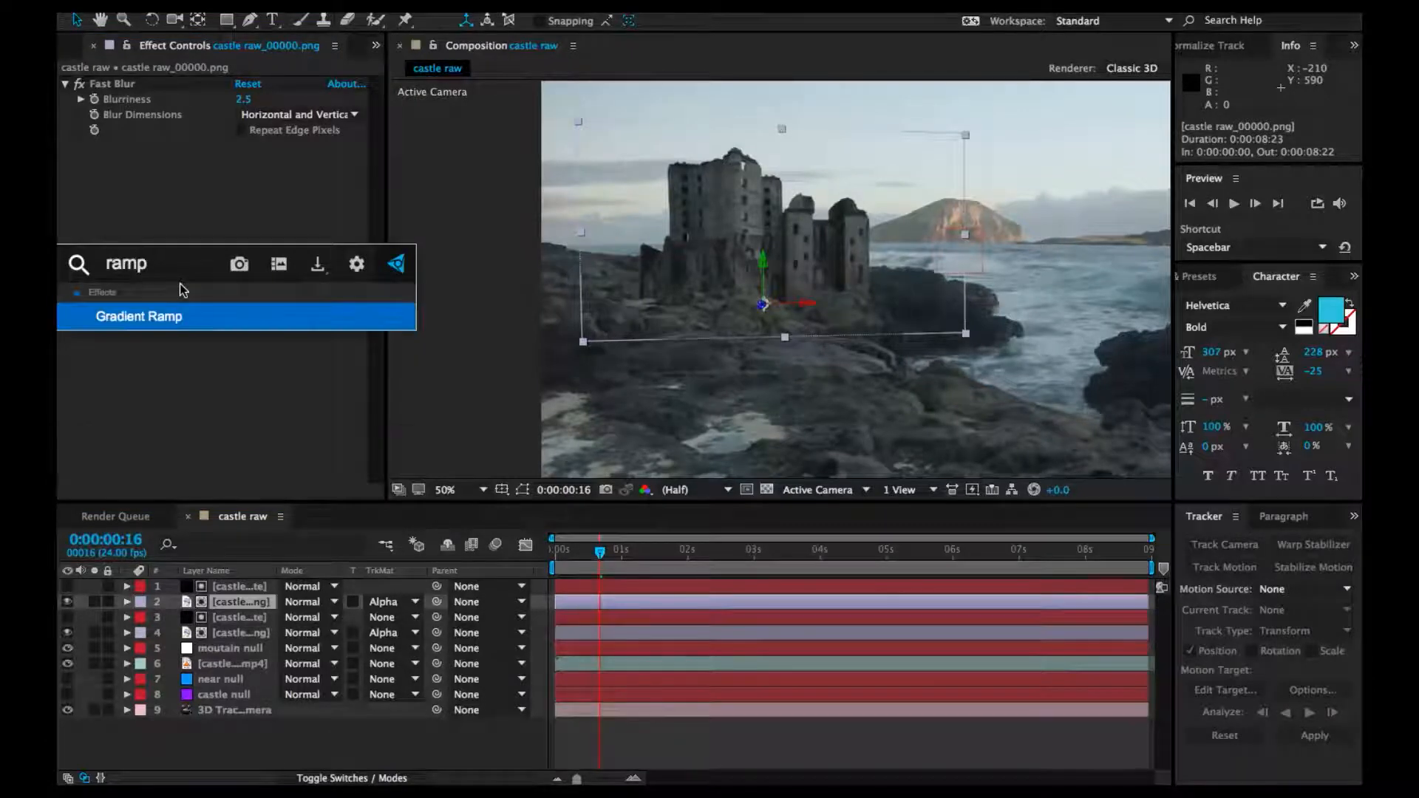
pyautogui.press('Return')
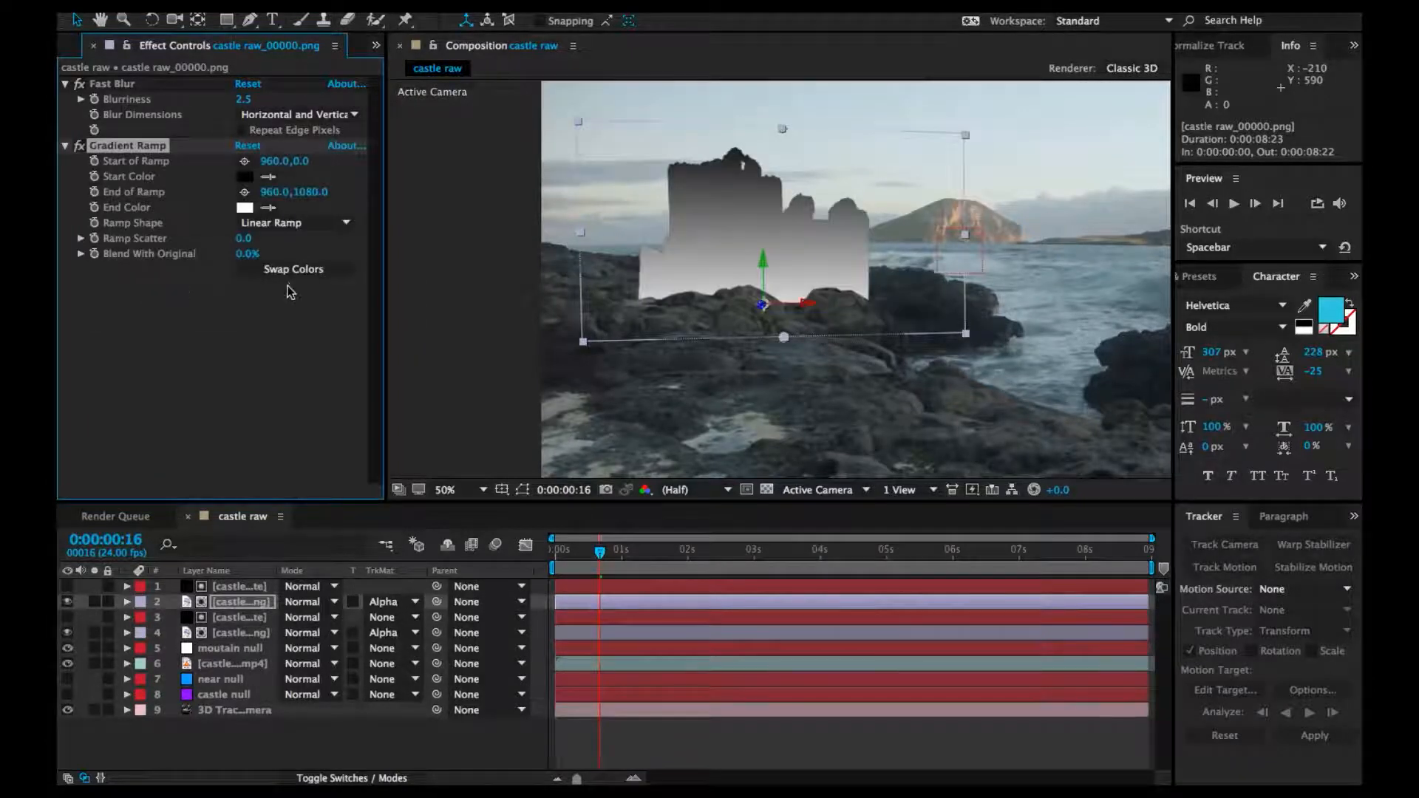
pyautogui.click(293, 269)
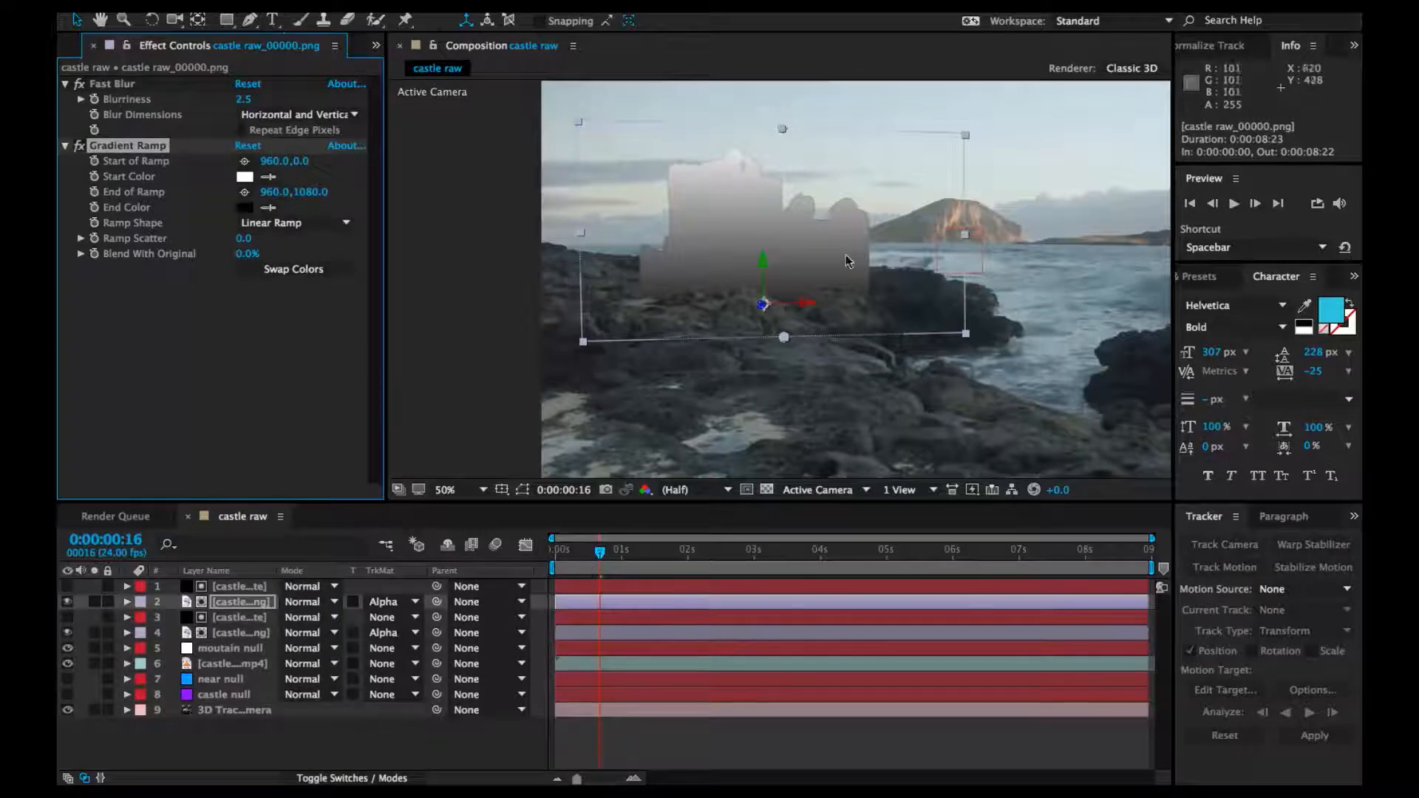
pyautogui.click(268, 207)
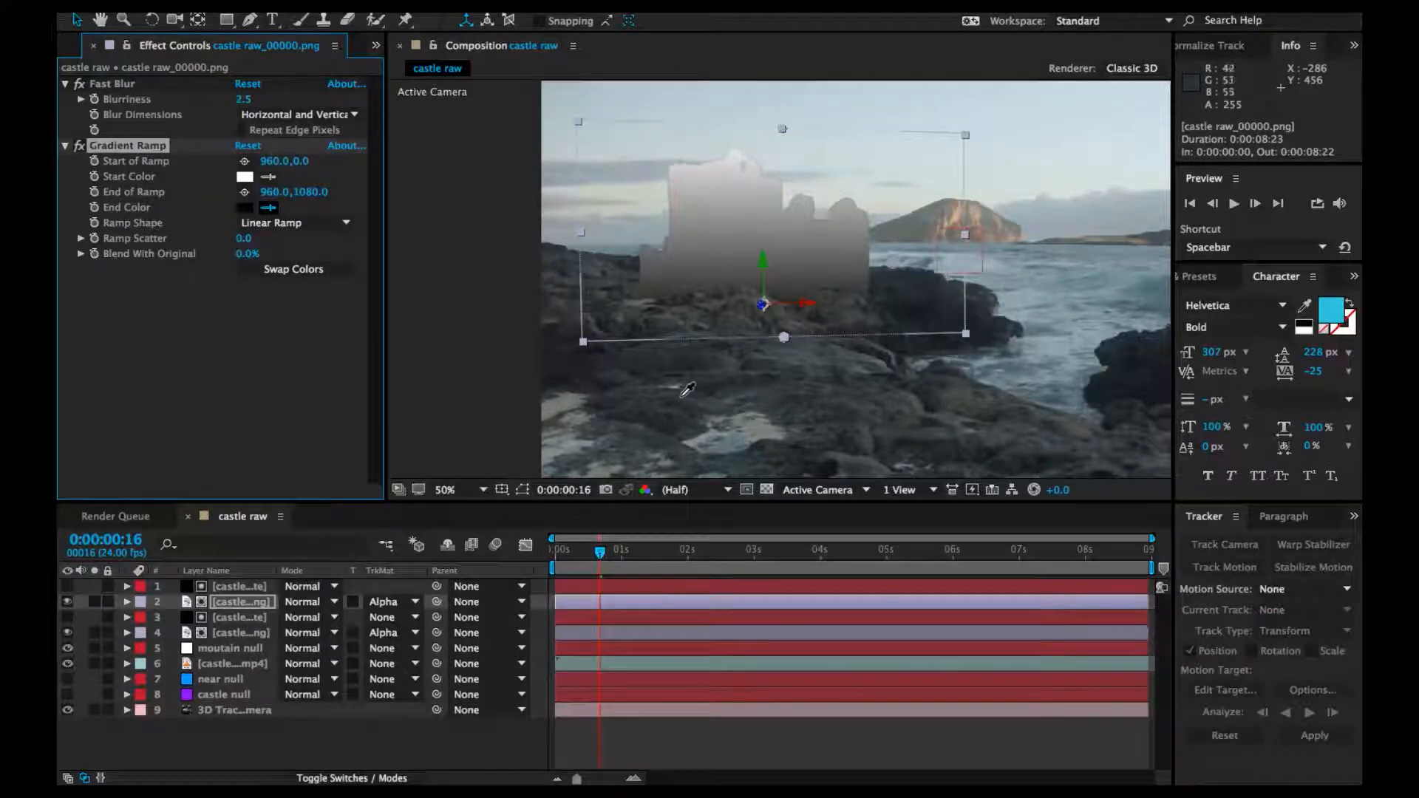
pyautogui.click(703, 320)
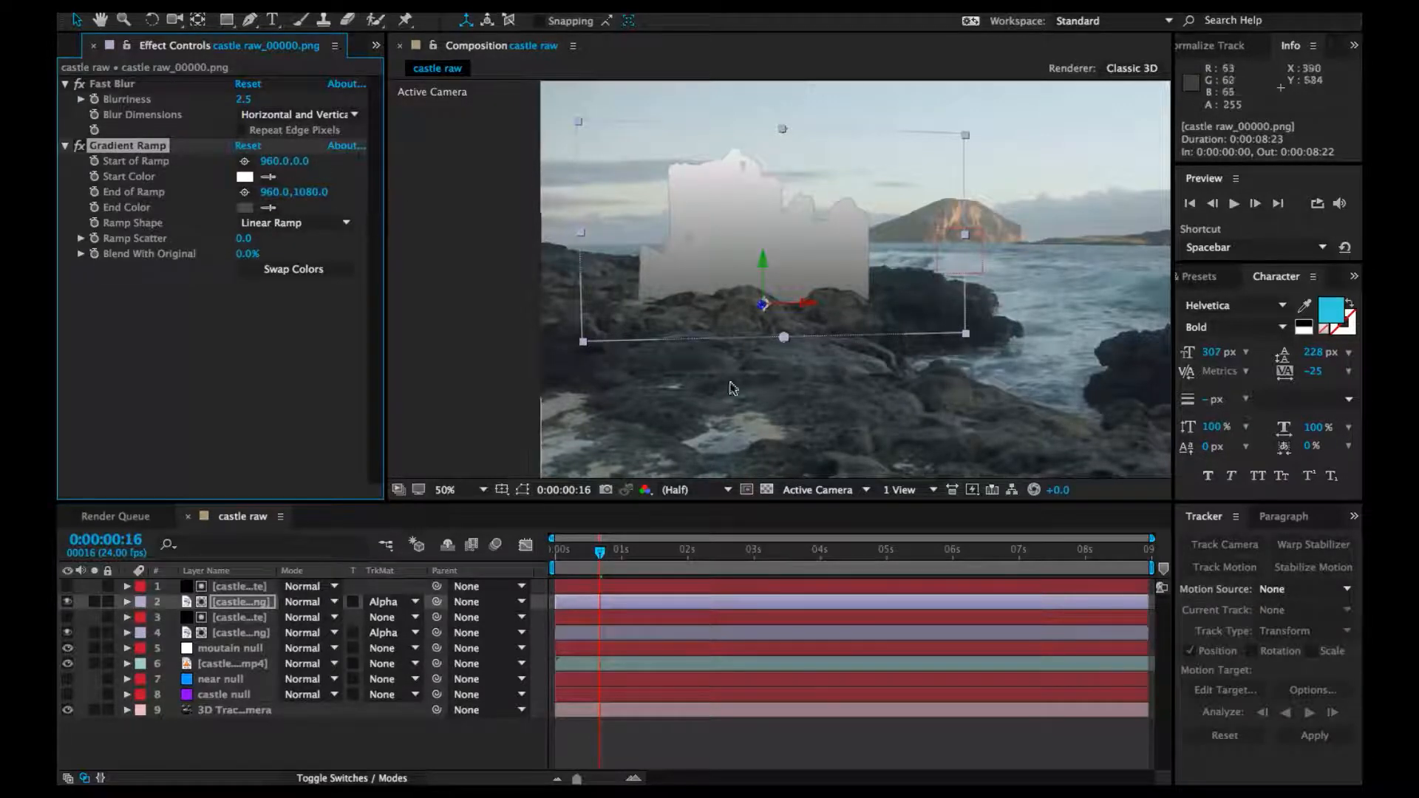
# Place the ramp's start at about 966, 610 and its end at about 969, 965 on the castle's lower part
pyautogui.scroll(2, 826, 322)
pyautogui.moveTo(743, 359); pyautogui.dragTo(777, 431)
pyautogui.press('h')
pyautogui.press('v')
pyautogui.moveTo(750, 104); pyautogui.dragTo(747, 293)
pyautogui.moveTo(745, 310); pyautogui.dragTo(756, 345)
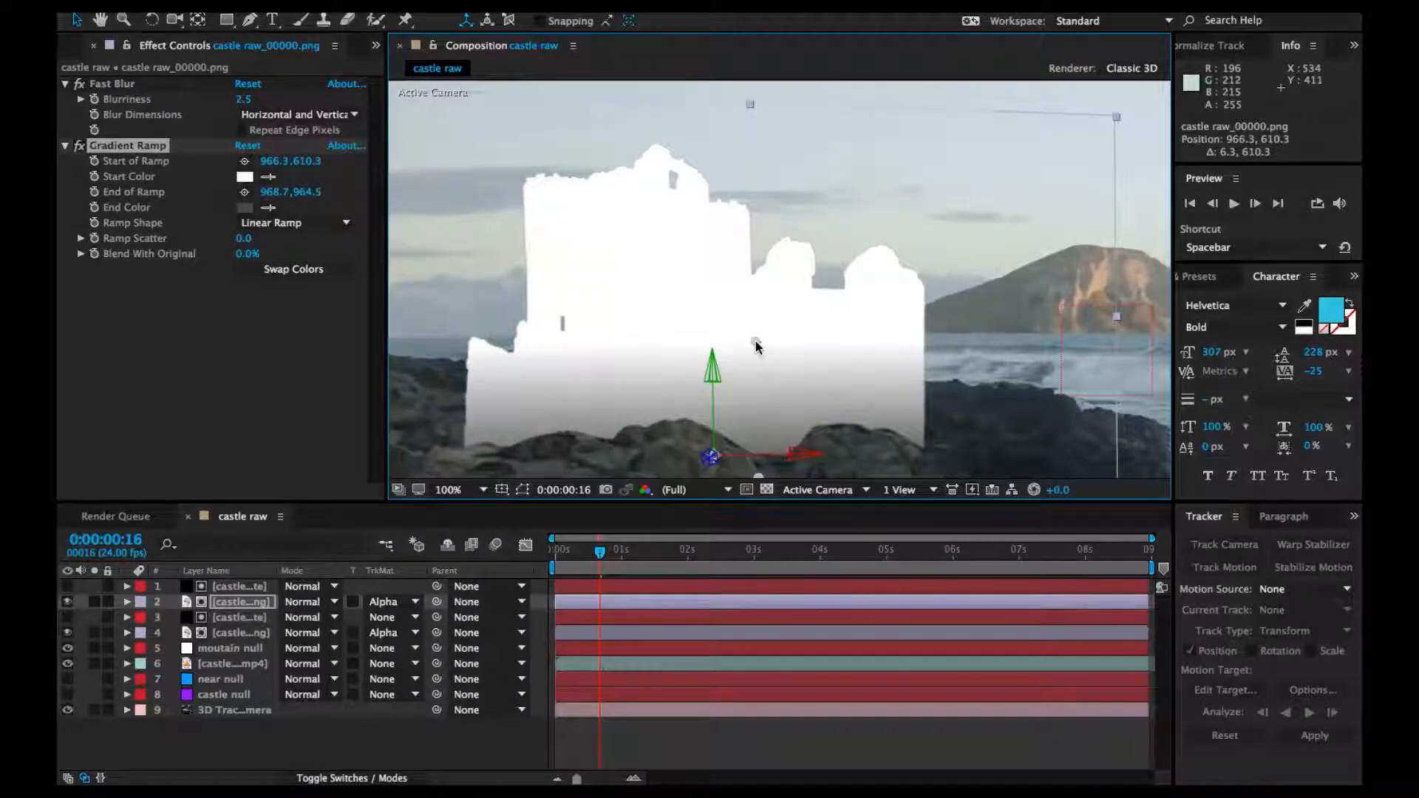
# Set the gradient castle copy's blending mode to Multiply and collapse its Fast Blur and Gradient Ramp settings
pyautogui.click(325, 588)
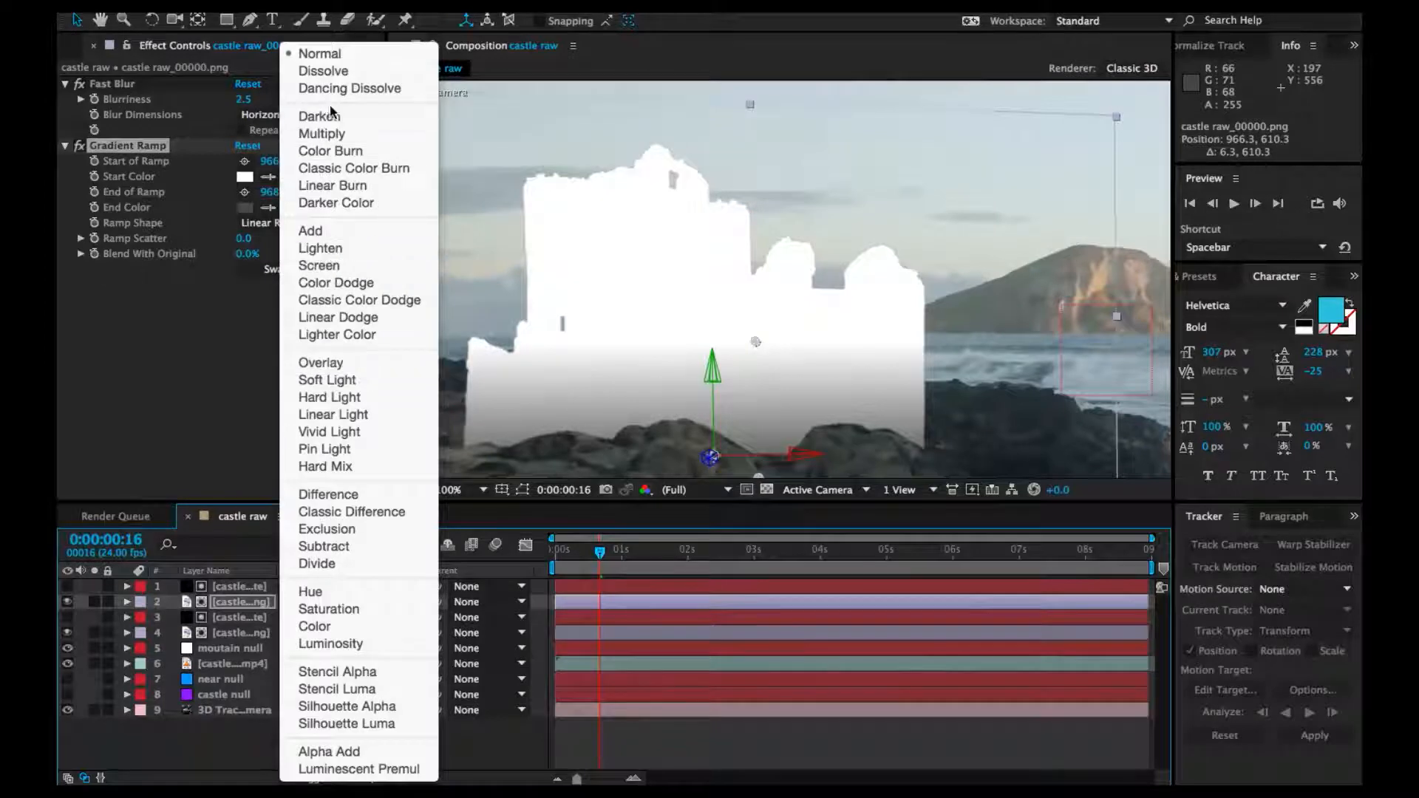
pyautogui.click(344, 137)
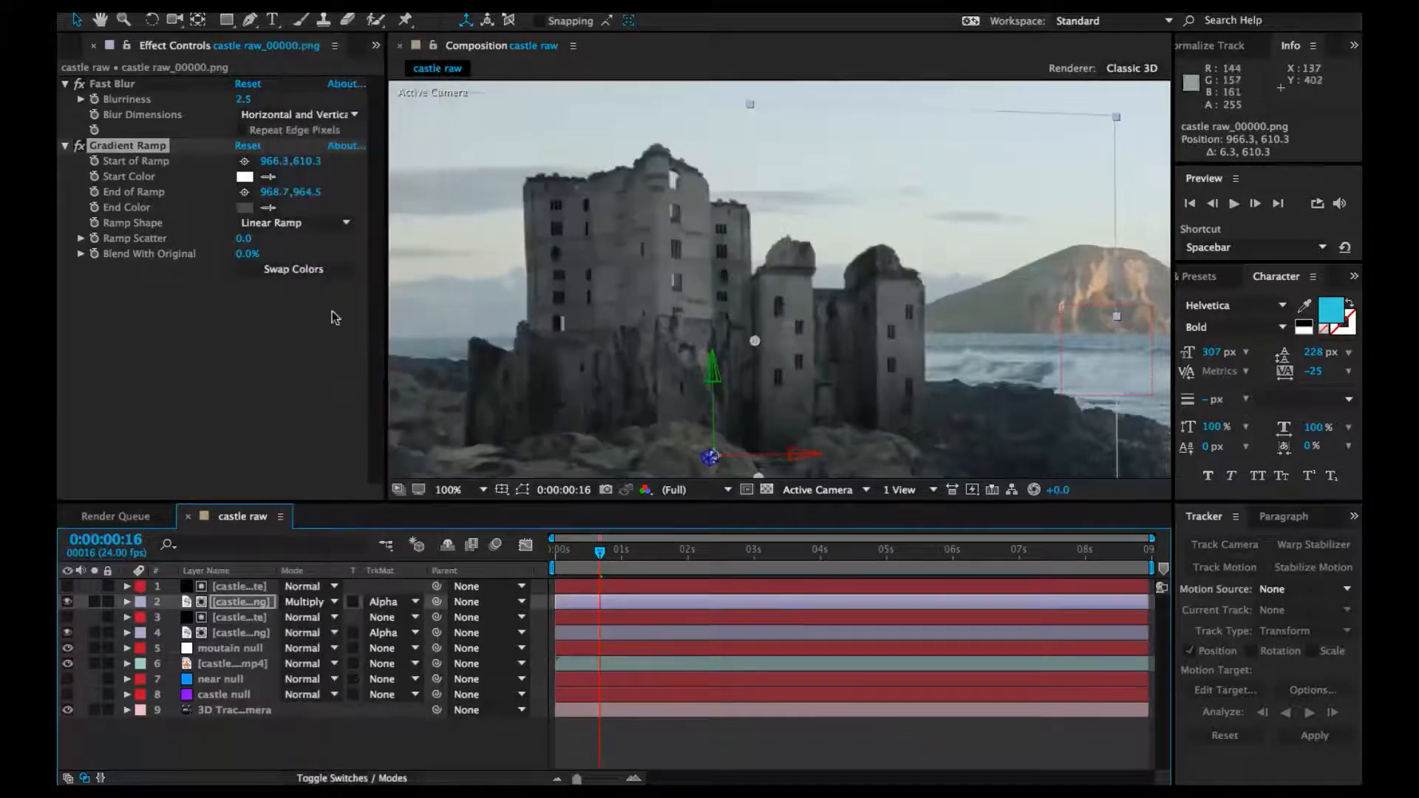
pyautogui.click(65, 84)
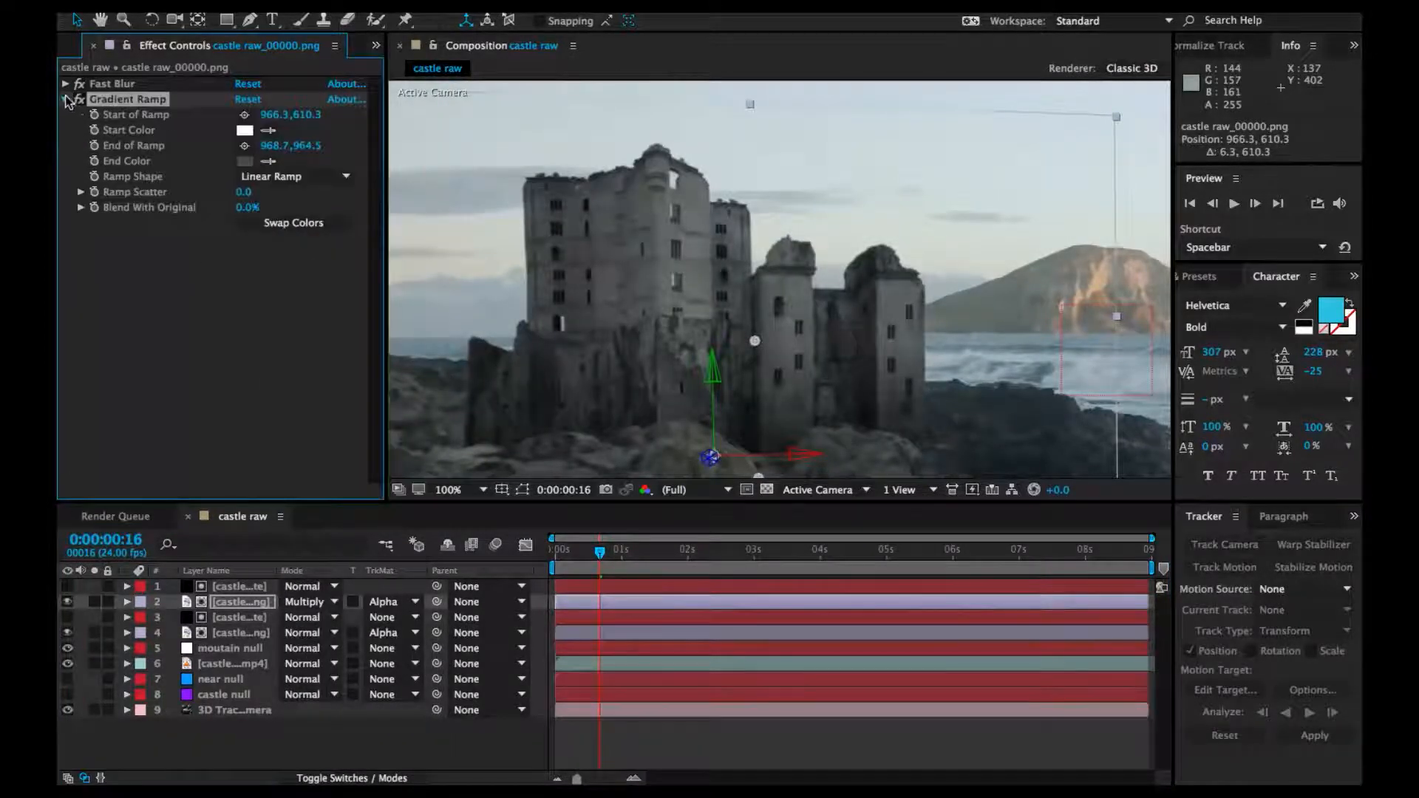
pyautogui.click(65, 99)
# Lower the Multiply castle copy's opacity to 45%
pyautogui.moveTo(744, 391); pyautogui.dragTo(770, 283)
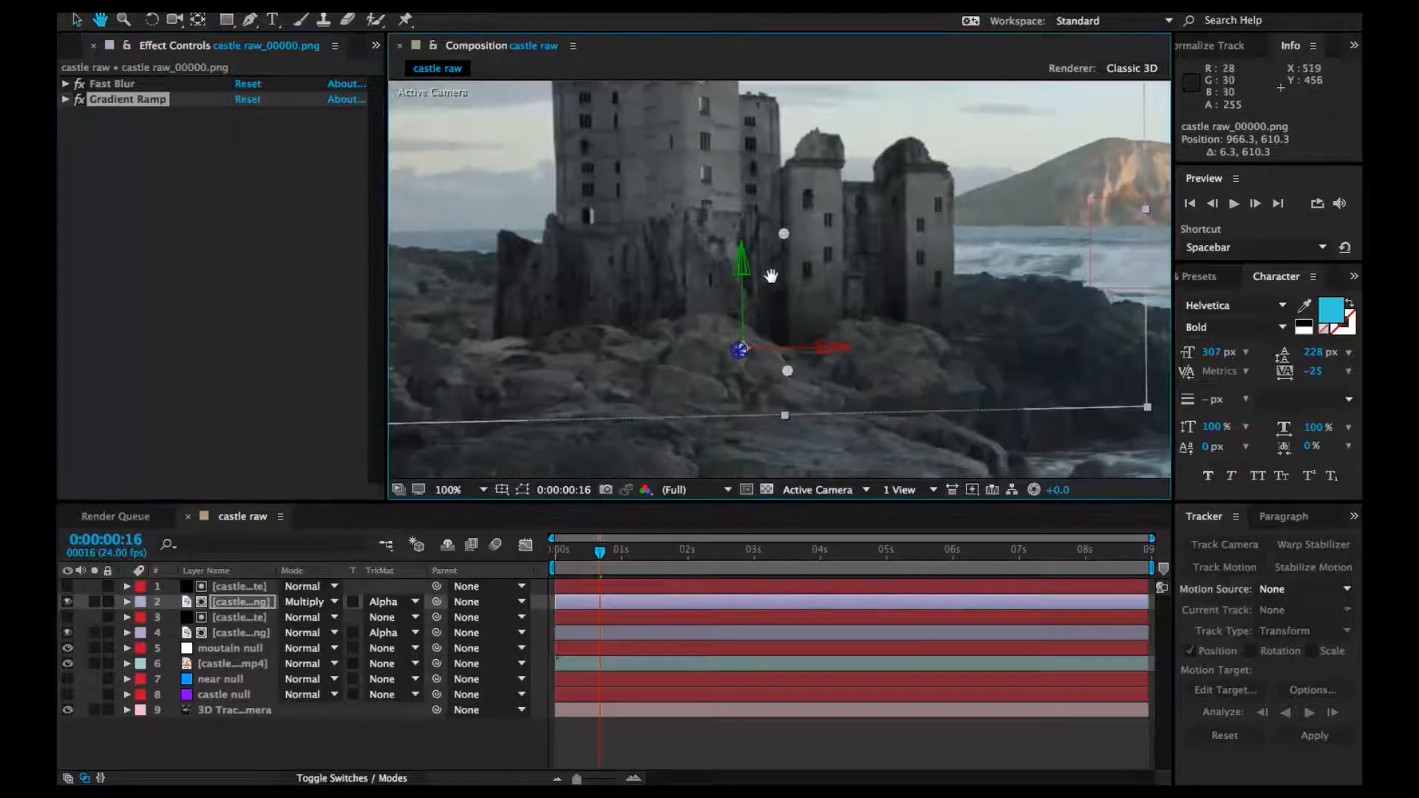
pyautogui.press('t')
pyautogui.moveTo(294, 617); pyautogui.dragTo(283, 617)
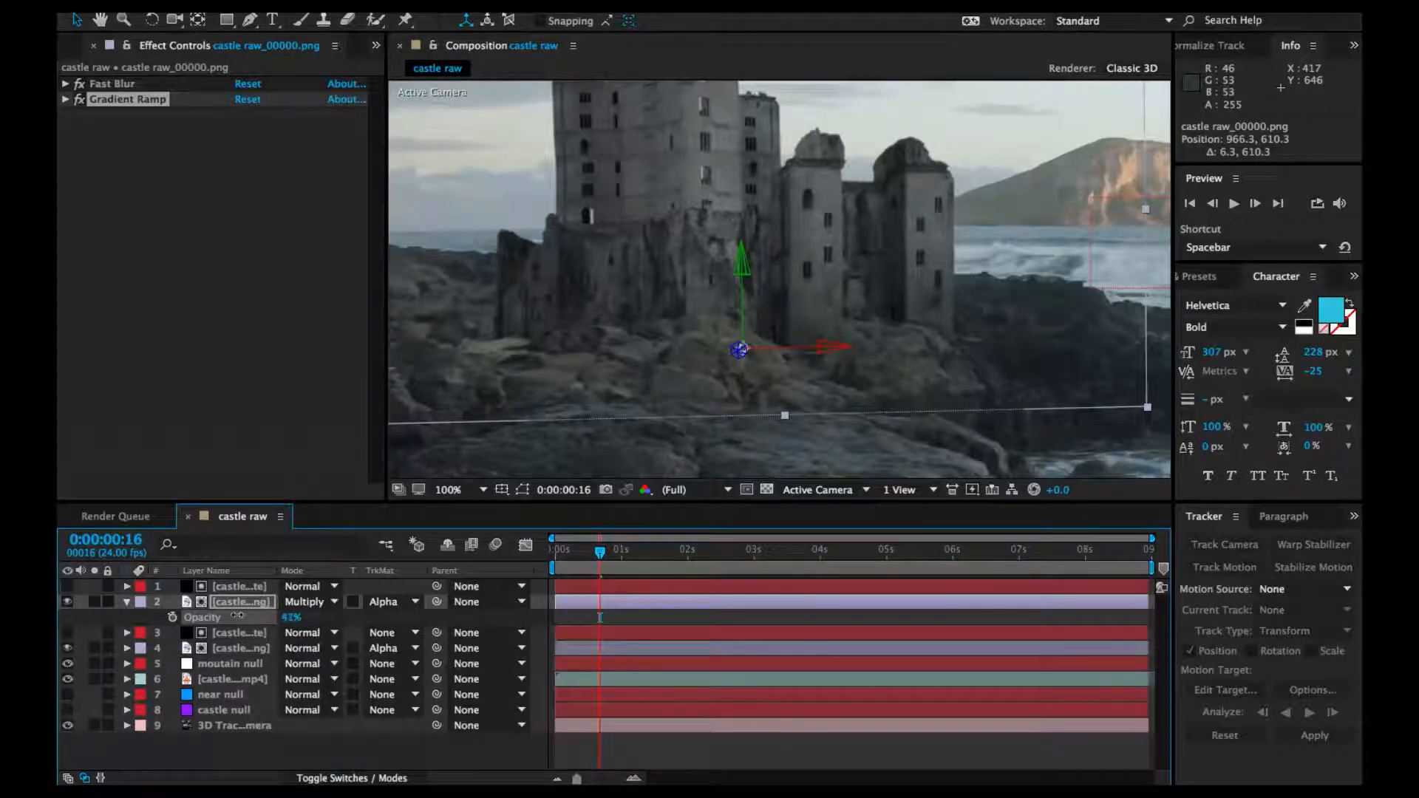
pyautogui.moveTo(238, 614); pyautogui.dragTo(243, 614)
# Examine the castle's shaded base against the surrounding rocks, both up close and in the full frame
pyautogui.scroll(2, 762, 372)
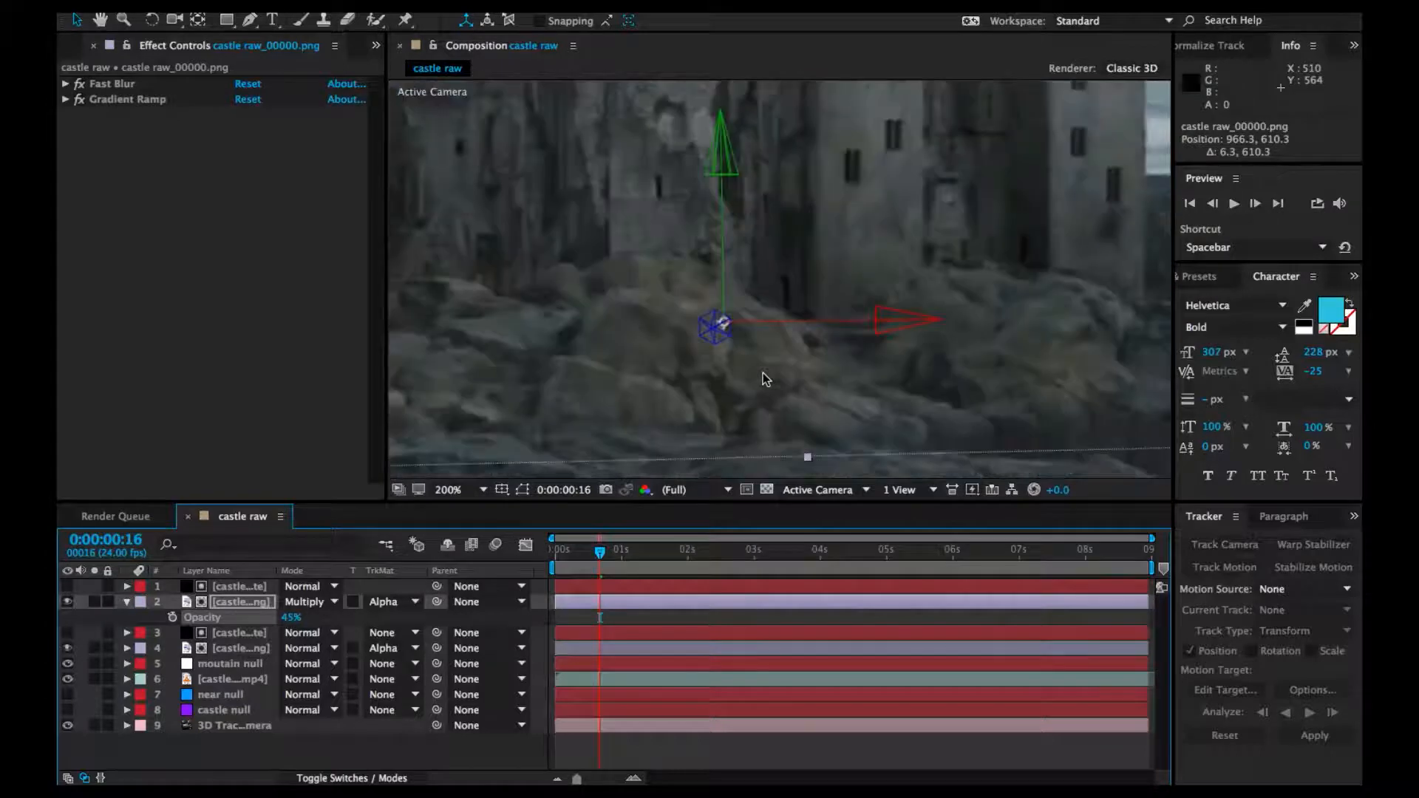
pyautogui.click(756, 390)
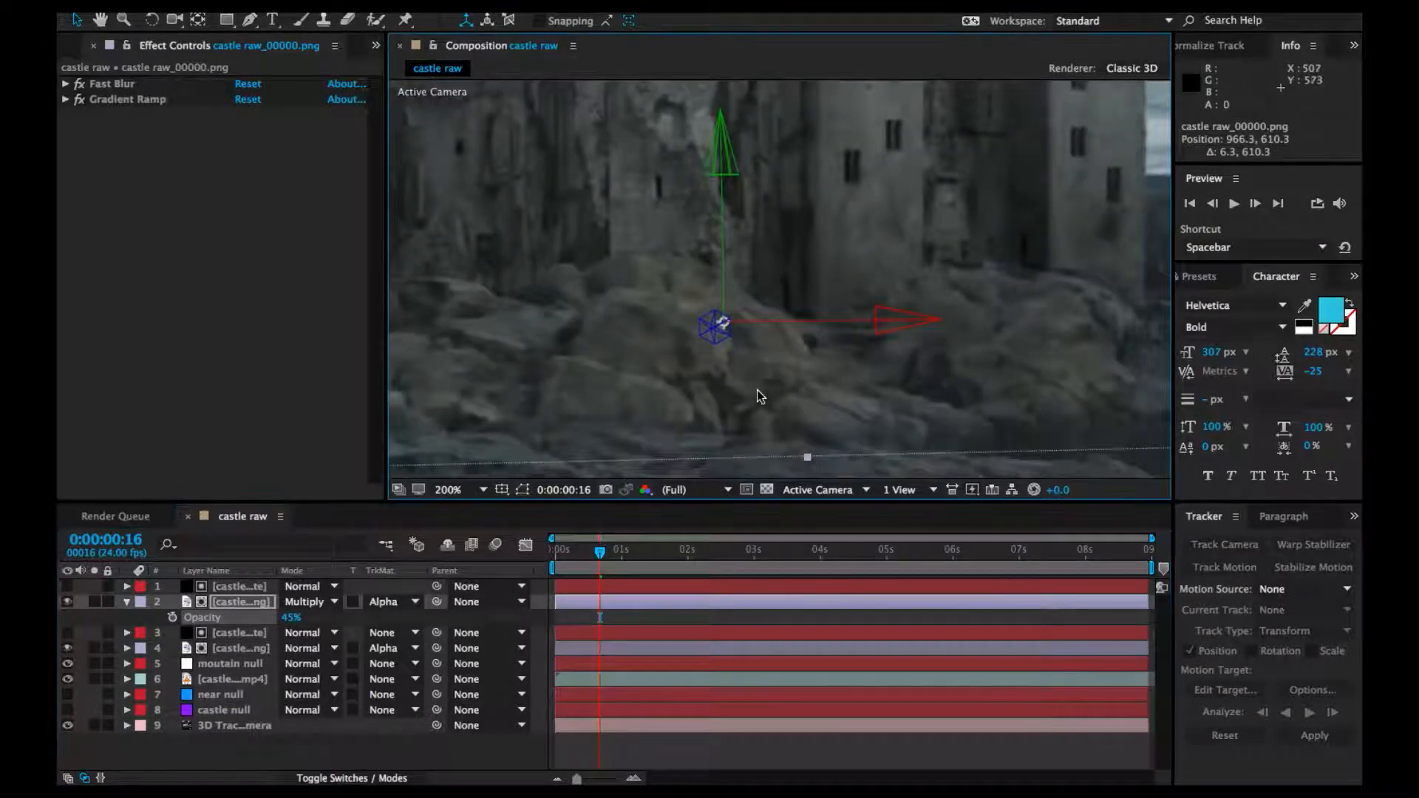
pyautogui.scroll(-1, 817, 377)
pyautogui.scroll(1, 587, 336)
pyautogui.scroll(-3, 587, 334)
pyautogui.scroll(1, 732, 347)
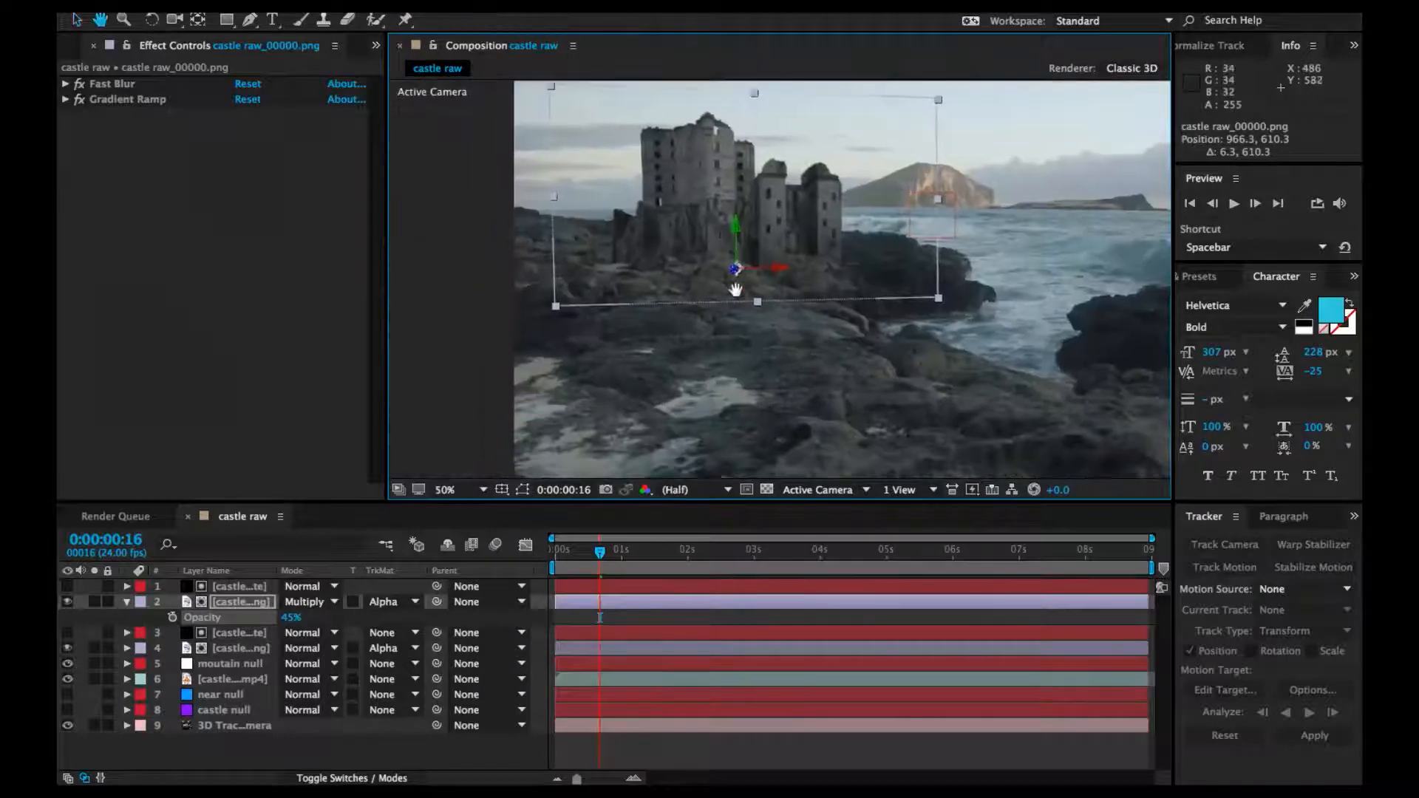
pyautogui.click(752, 347)
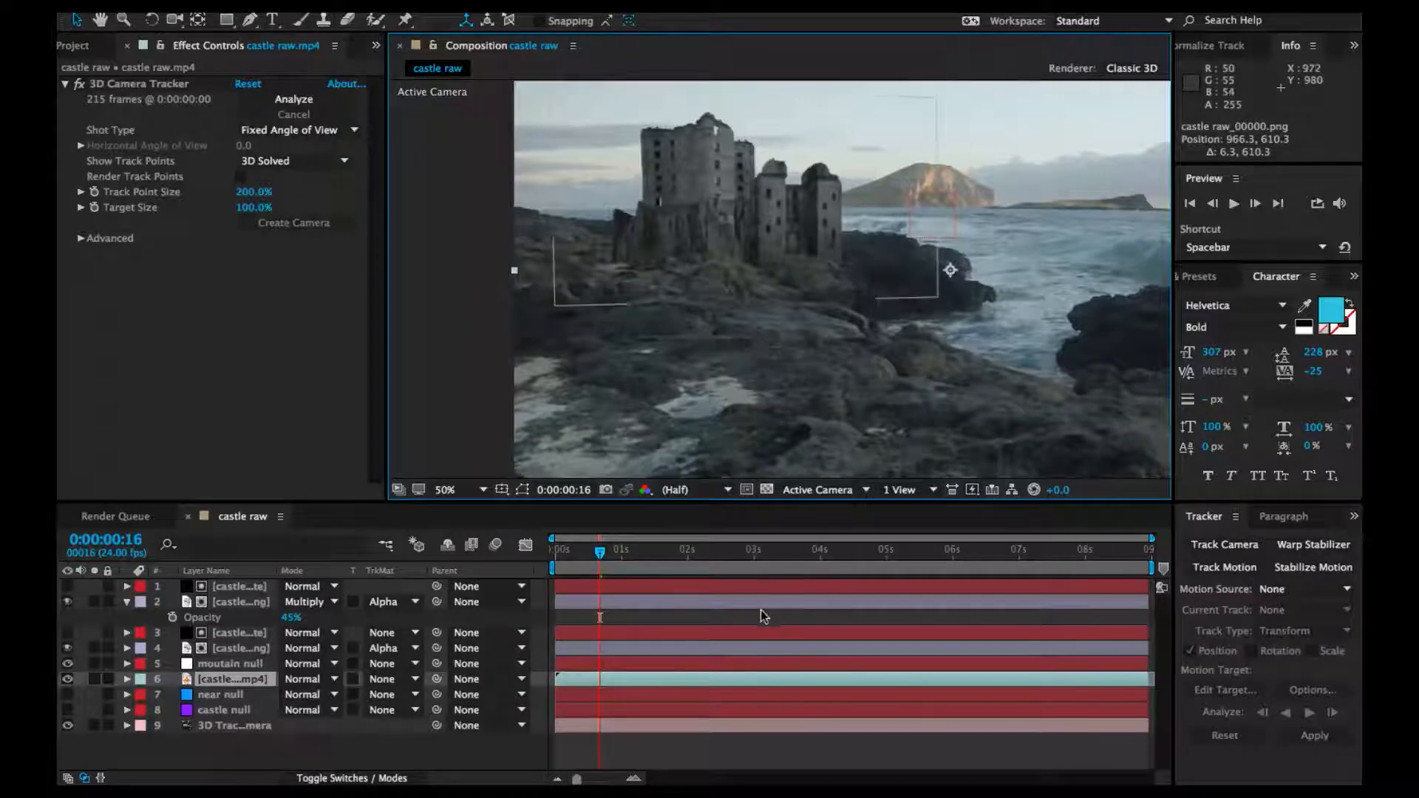
pyautogui.moveTo(805, 263); pyautogui.dragTo(621, 340)
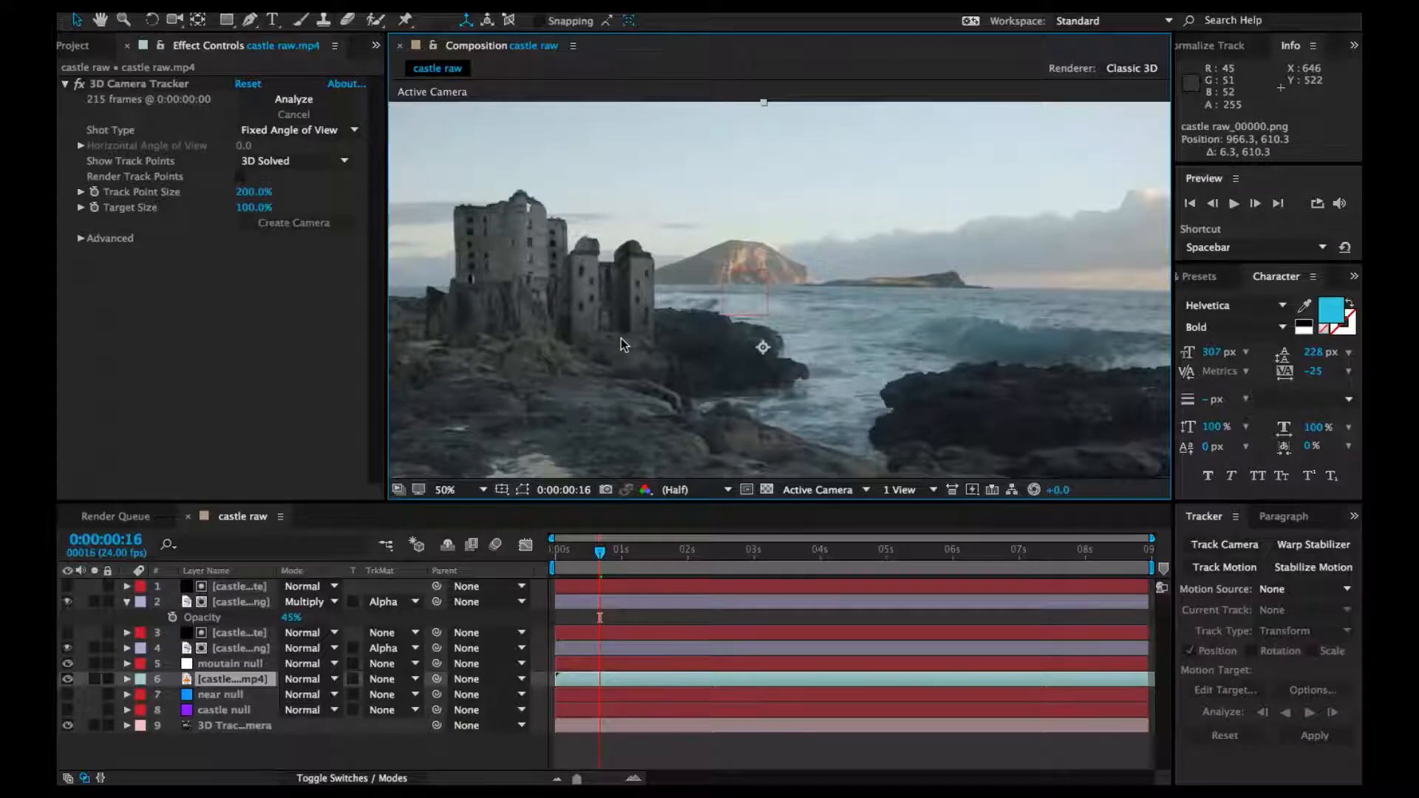
pyautogui.scroll(-1, 755, 236)
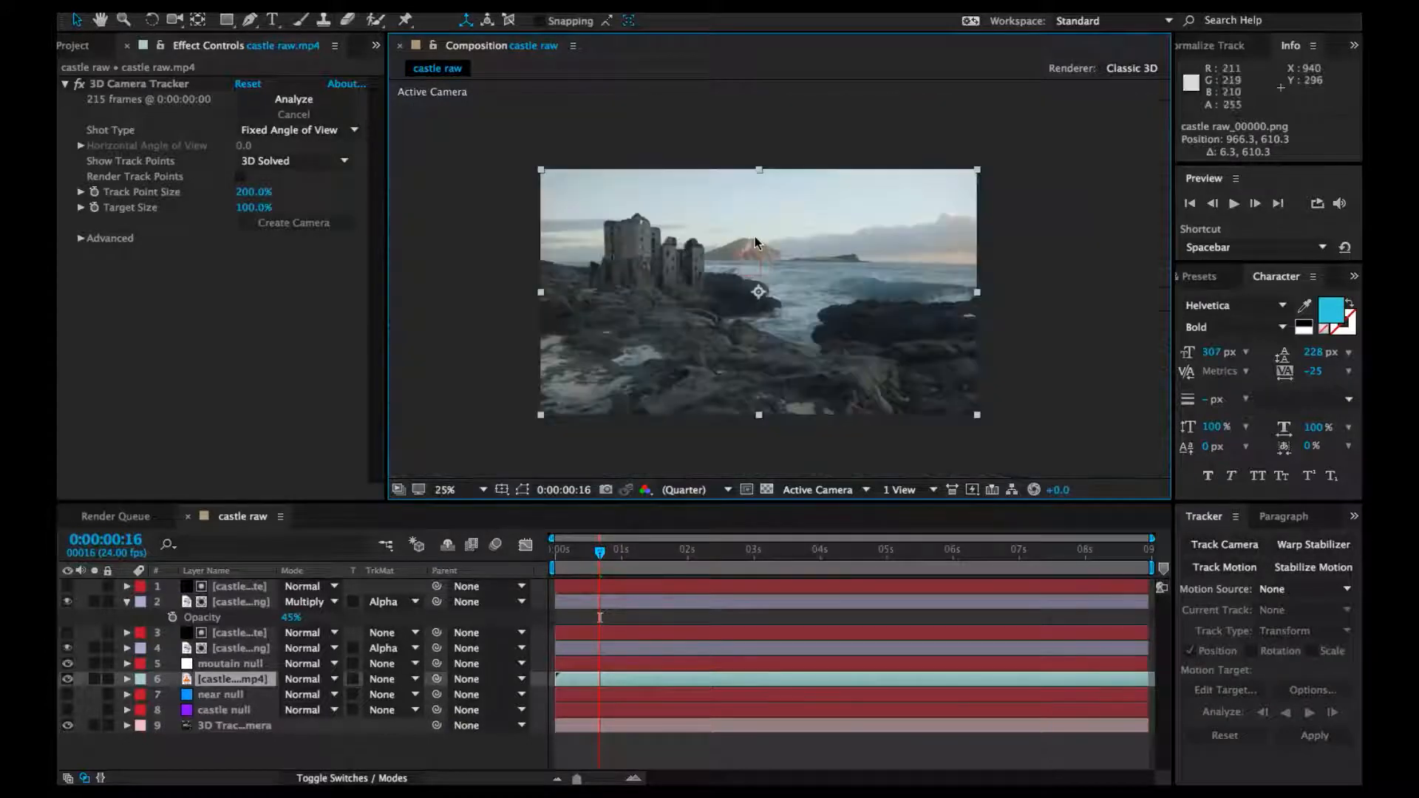
pyautogui.scroll(1, 755, 236)
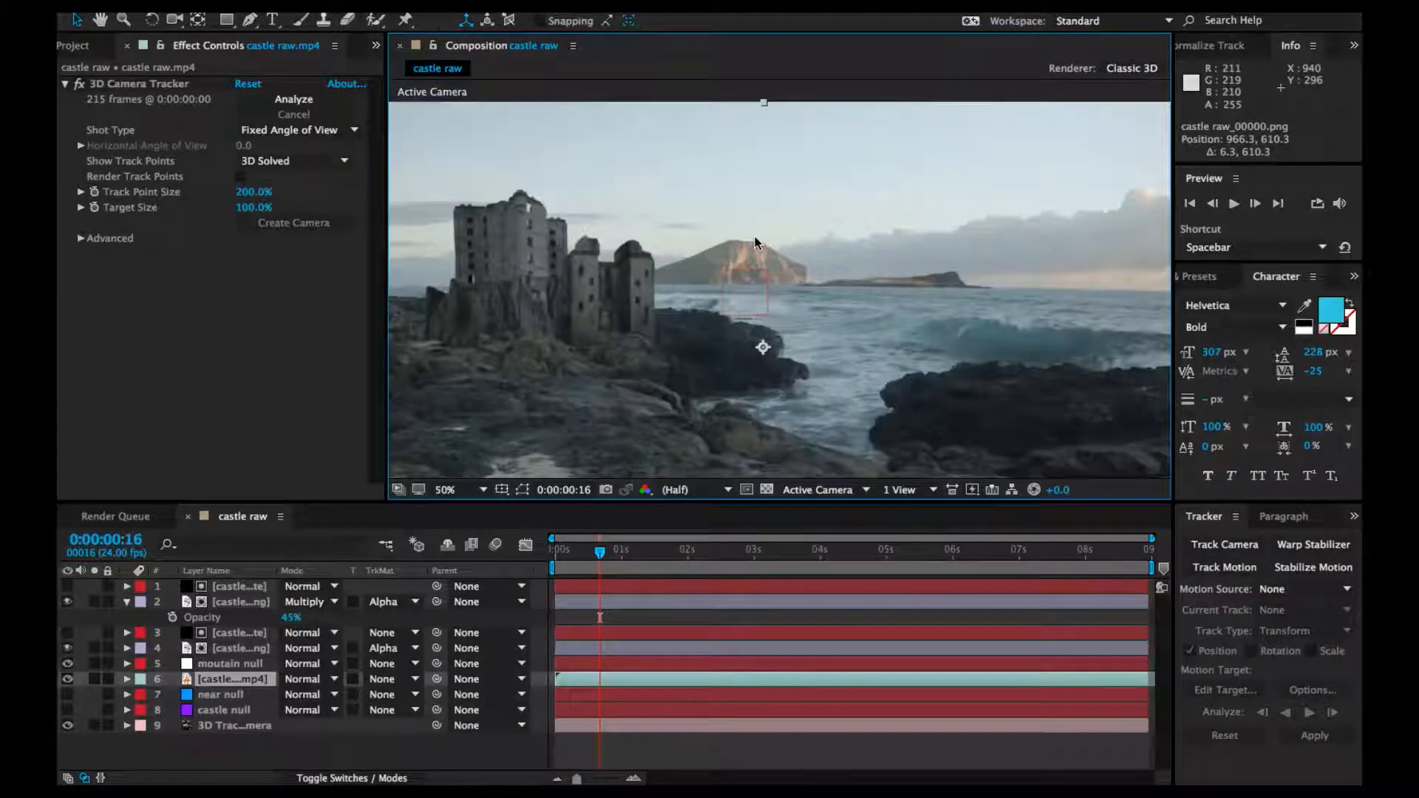
# Collapse the upper castle copy's properties and hide both castle image layers
pyautogui.click(125, 603)
pyautogui.press('h')
pyautogui.moveTo(572, 354); pyautogui.dragTo(838, 336)
pyautogui.press('v')
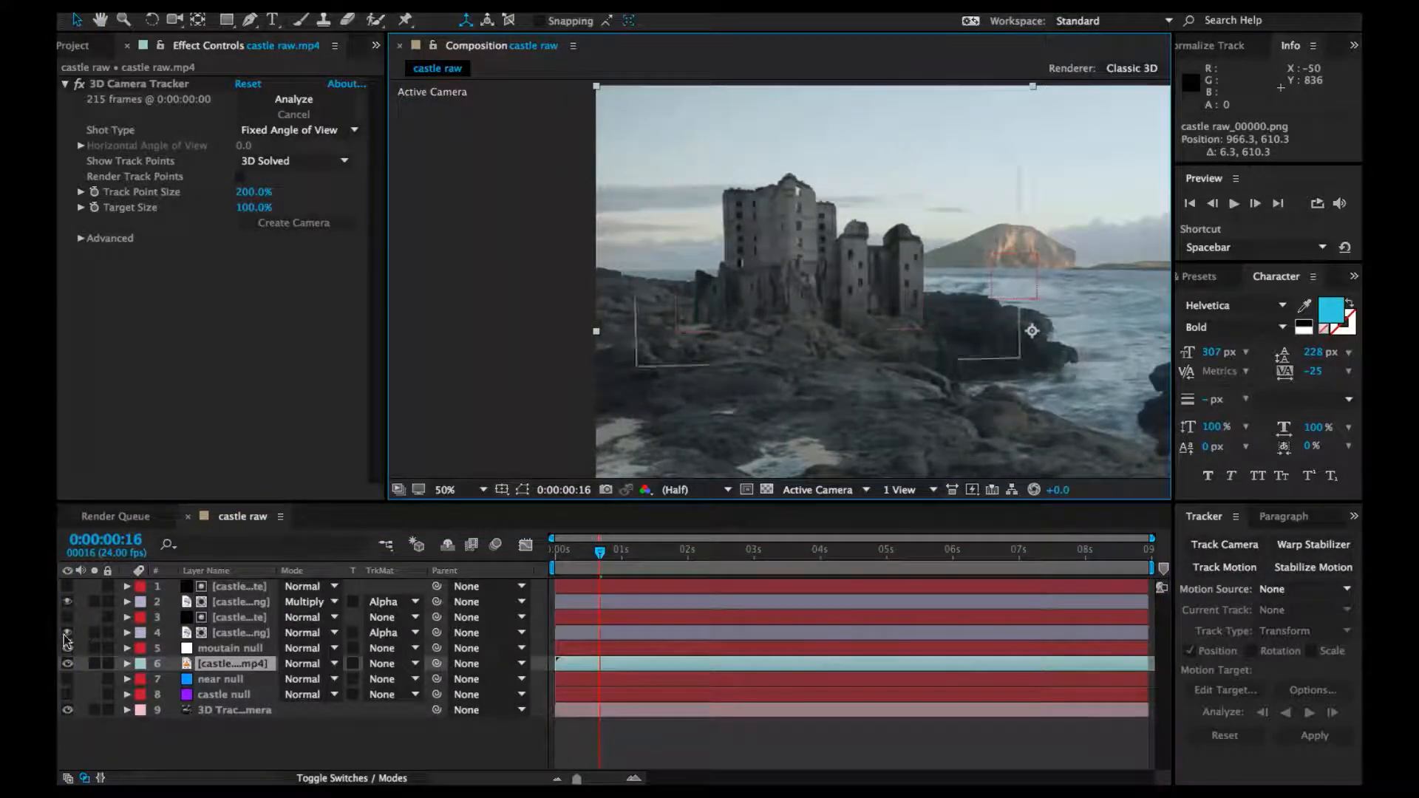
pyautogui.click(235, 605)
pyautogui.click(67, 602)
pyautogui.click(67, 633)
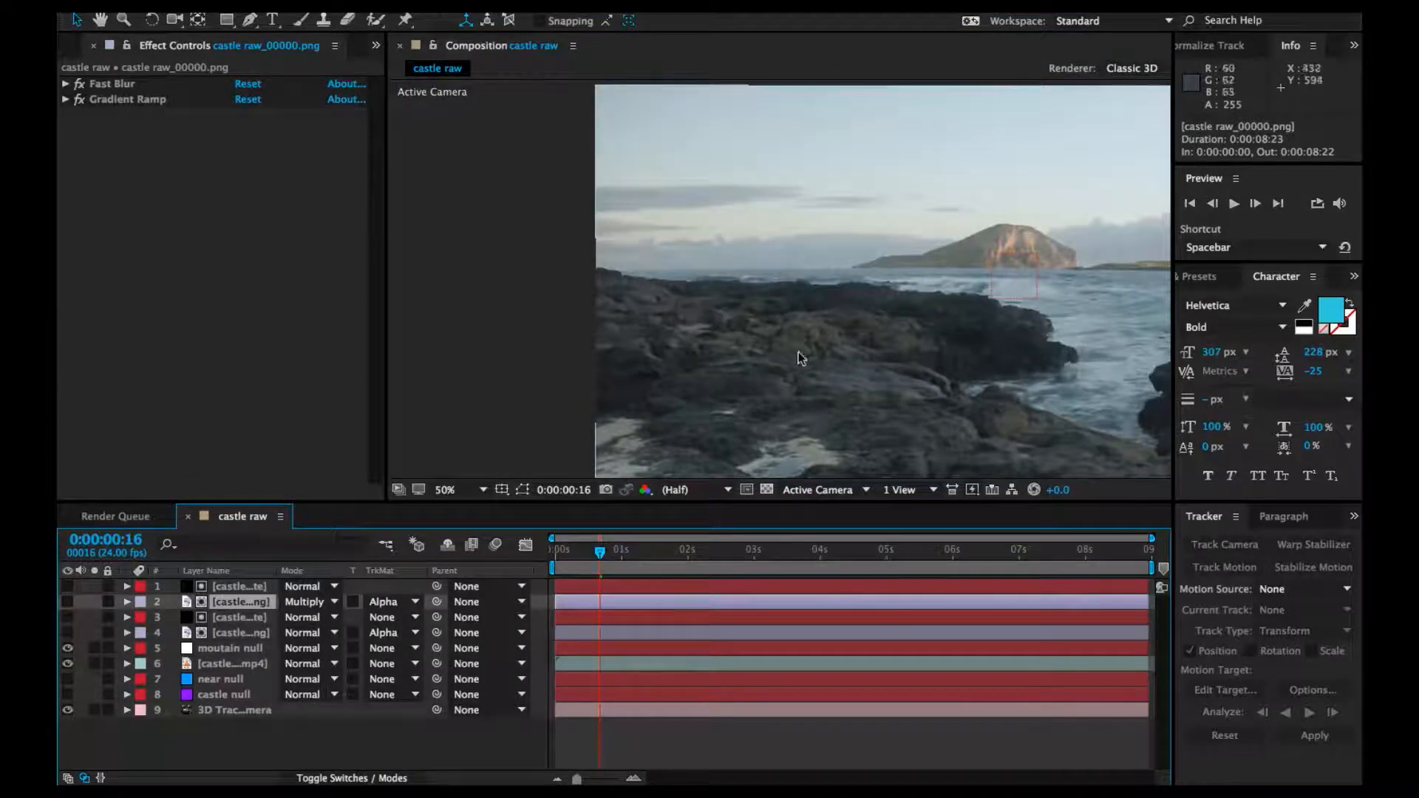
# Create a black 1920 × 1080 px solid named sky matte and enlarge it to about 157% so it extends beyond the frame
pyautogui.rightClick(262, 732)
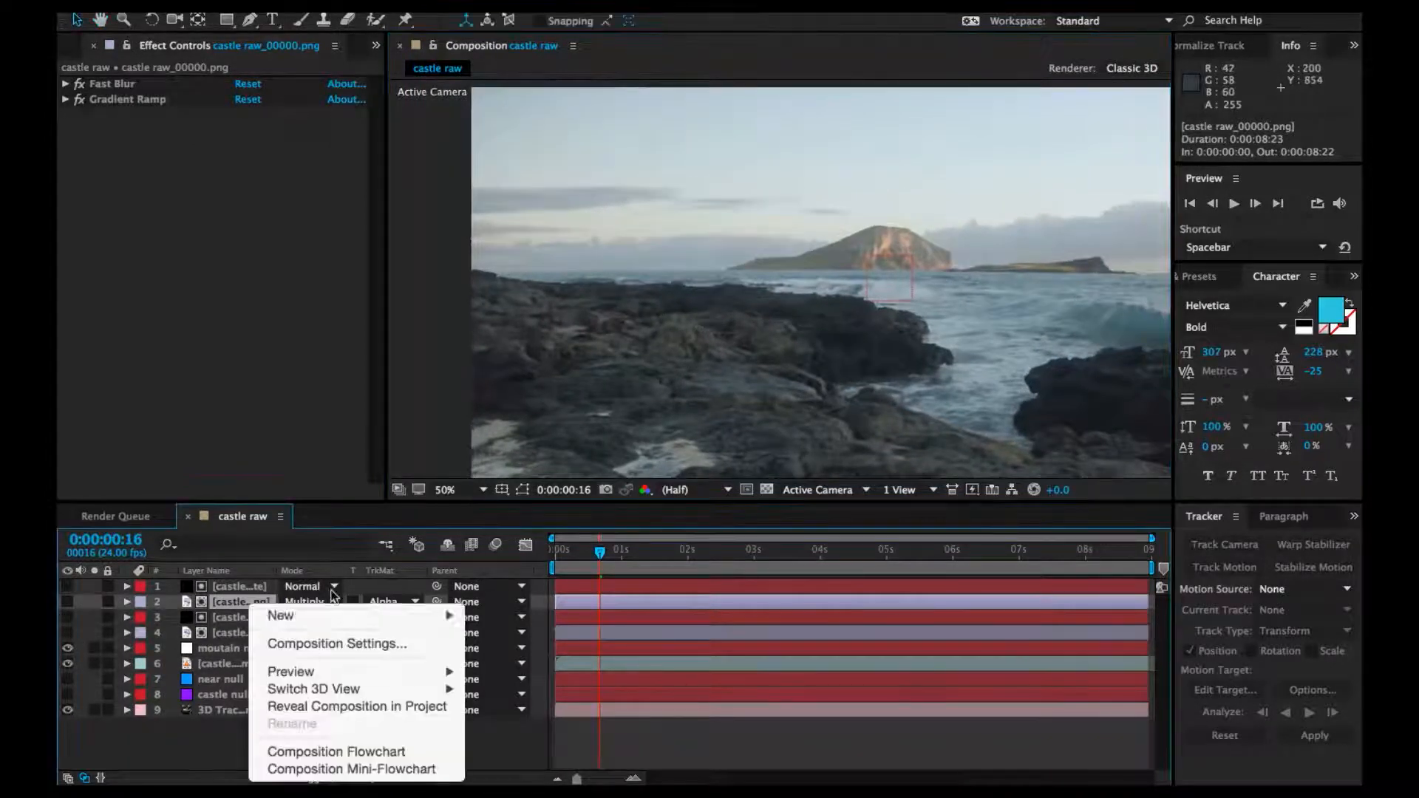
pyautogui.moveTo(310, 615)
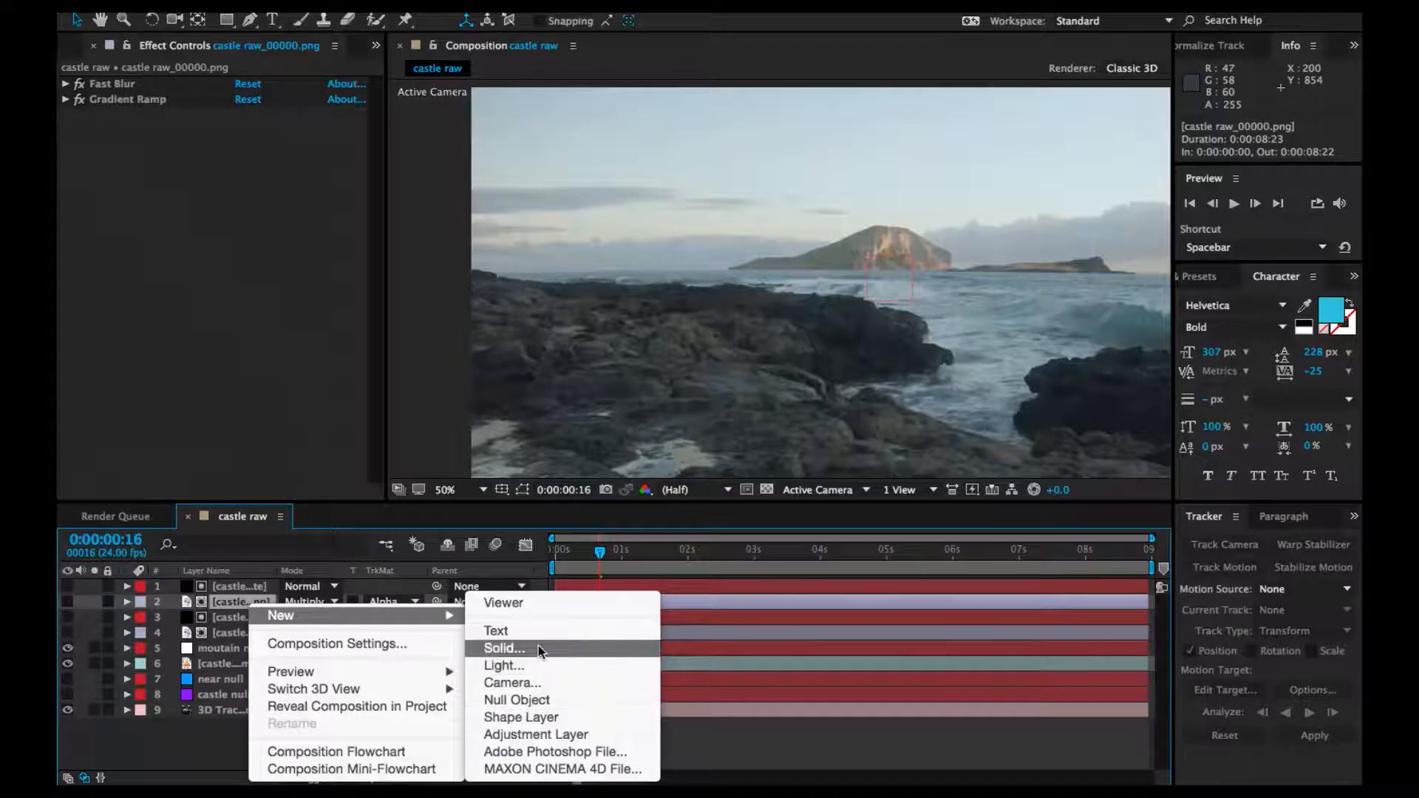
pyautogui.click(538, 648)
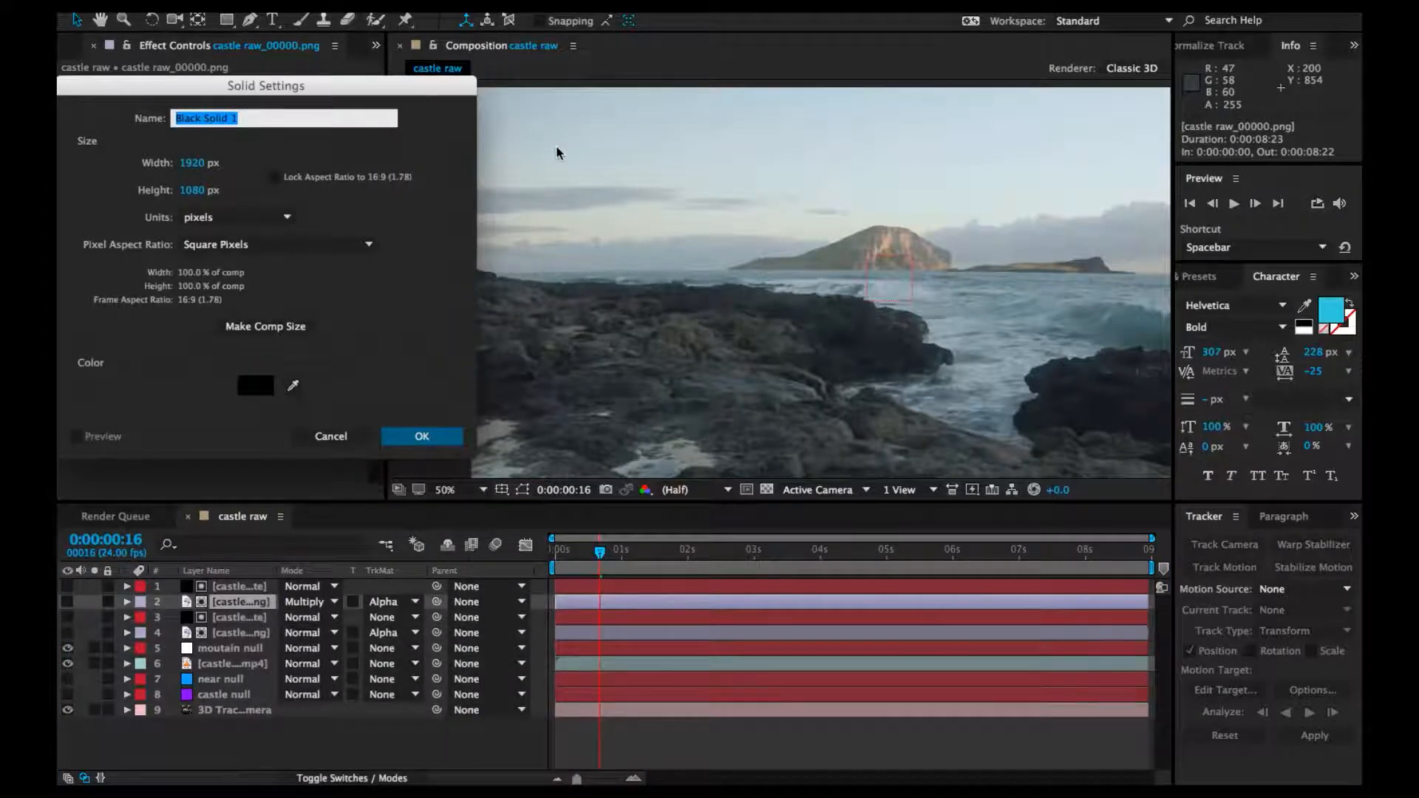
pyautogui.write('sky matte')
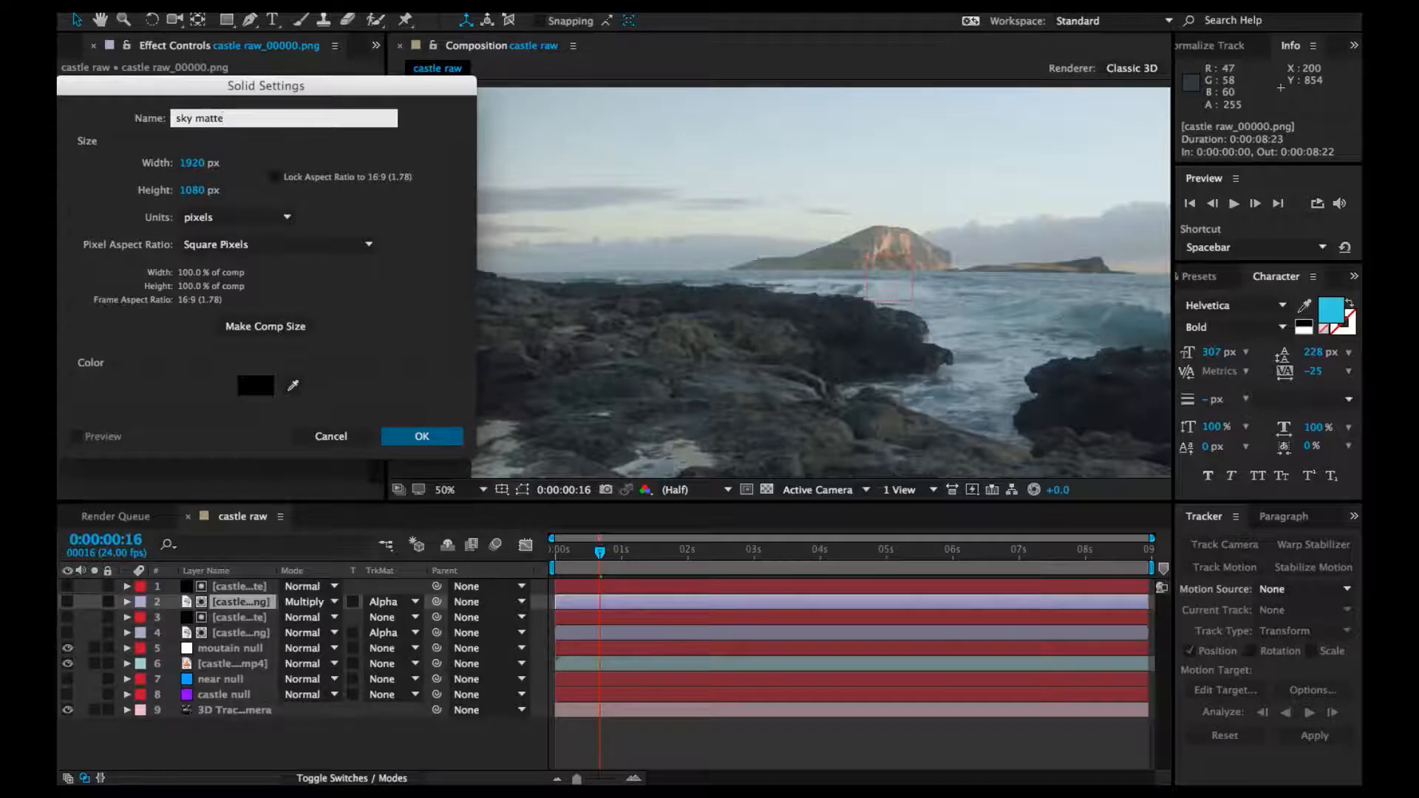
pyautogui.press('Return')
pyautogui.scroll(-2, 768, 200)
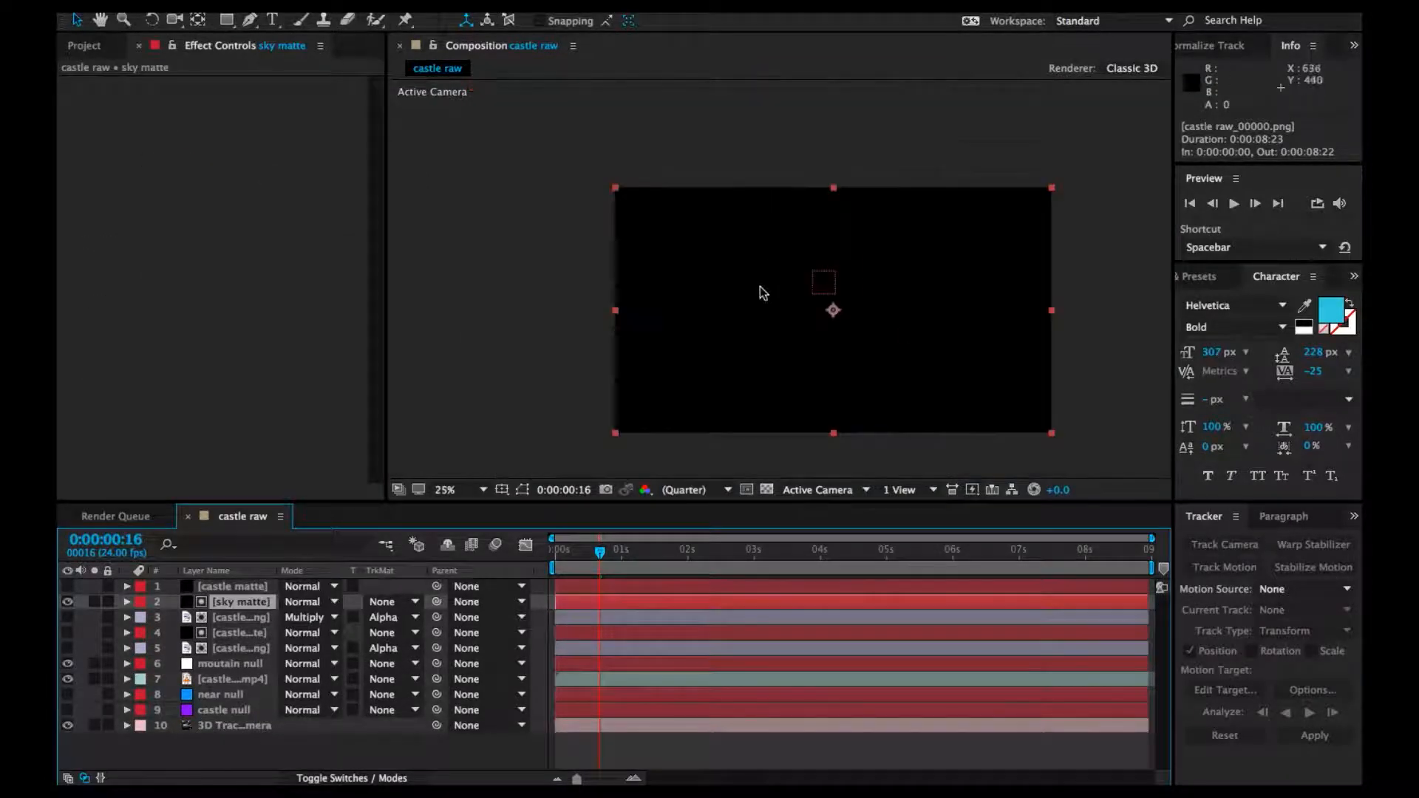
pyautogui.moveTo(951, 376); pyautogui.dragTo(1083, 415)
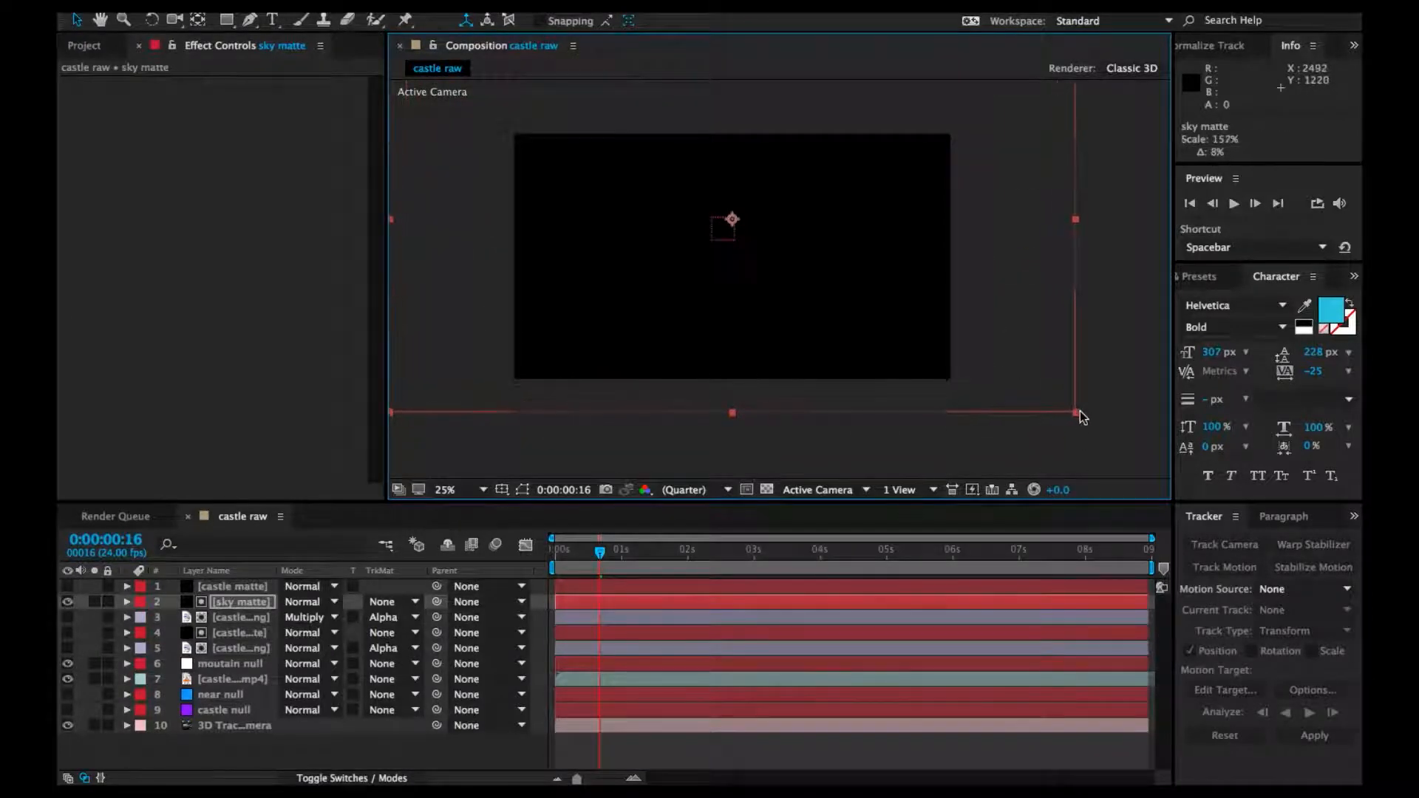
# Move the sky matte layer to the head of the layer stack and hide it
pyautogui.moveTo(246, 606); pyautogui.dragTo(248, 587)
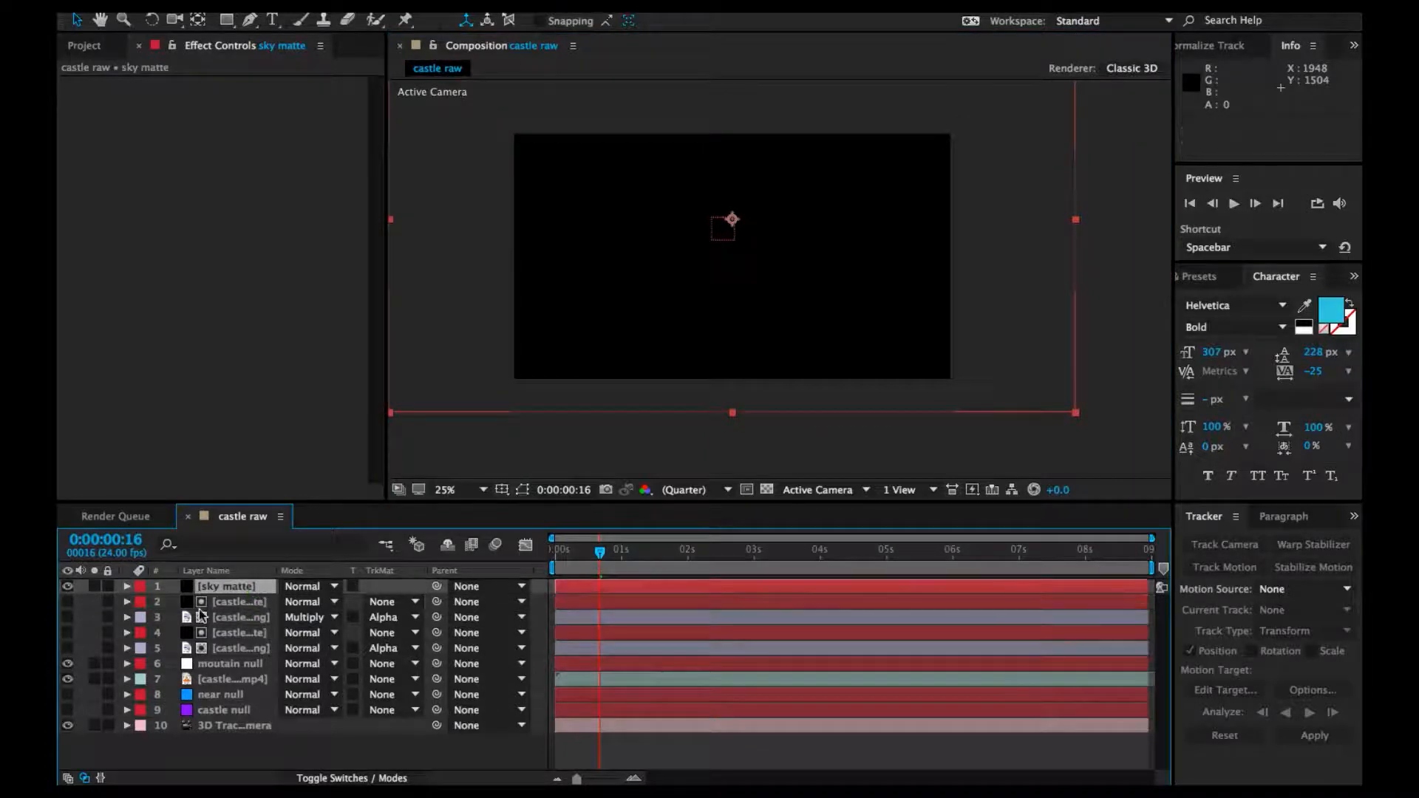
pyautogui.click(67, 586)
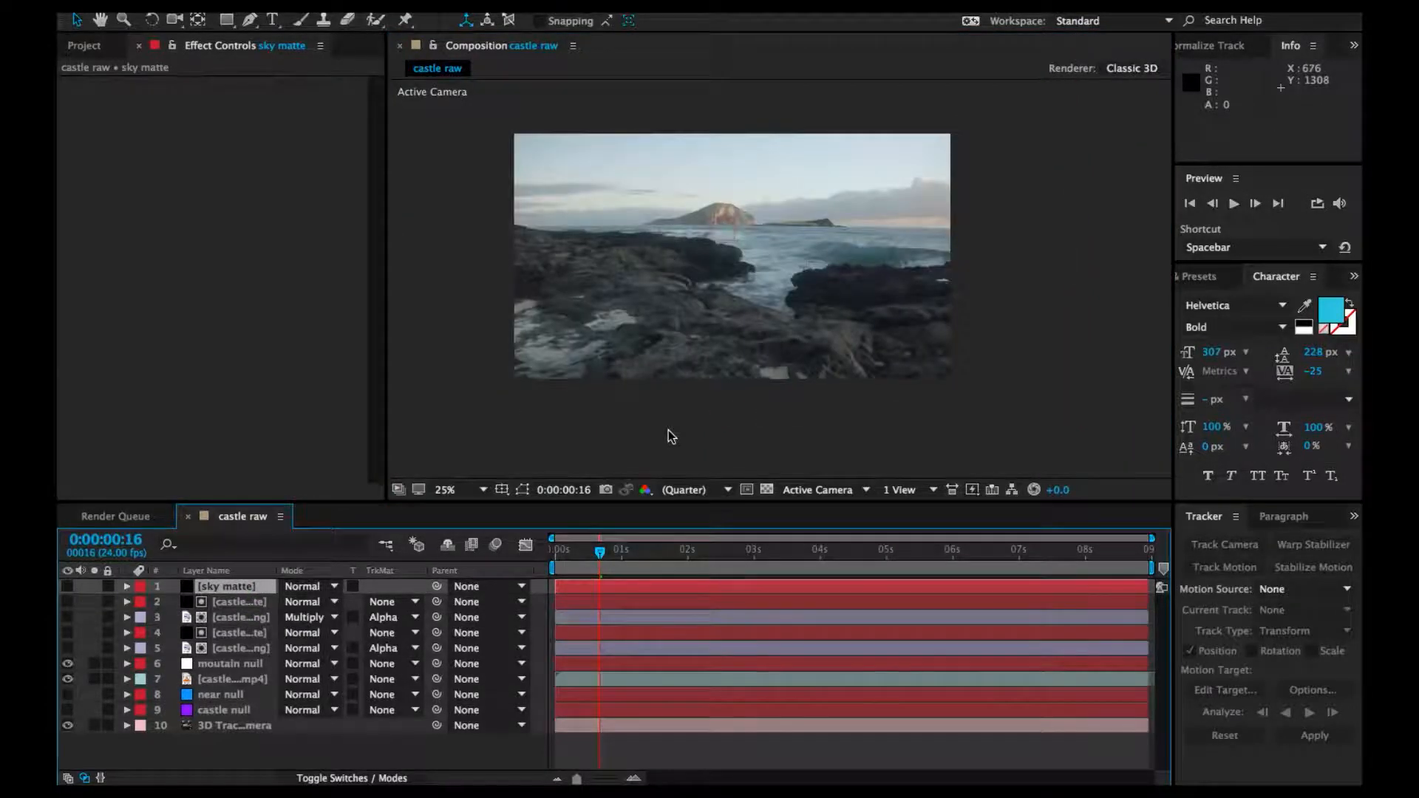
# Start a Pen tool mask on the sky matte at the horizon, tracing the mountain island's low left ridge
pyautogui.click(250, 20)
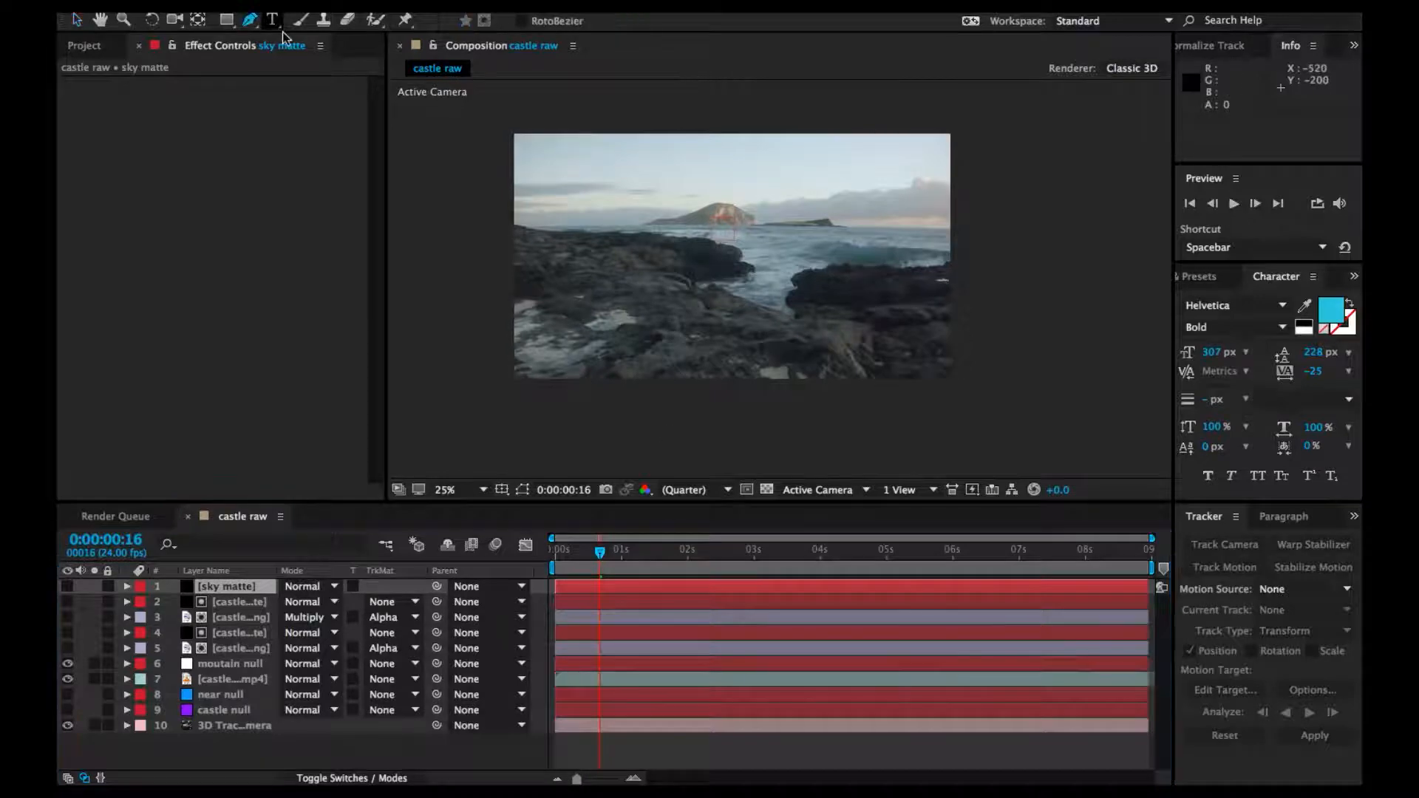
pyautogui.scroll(4, 739, 229)
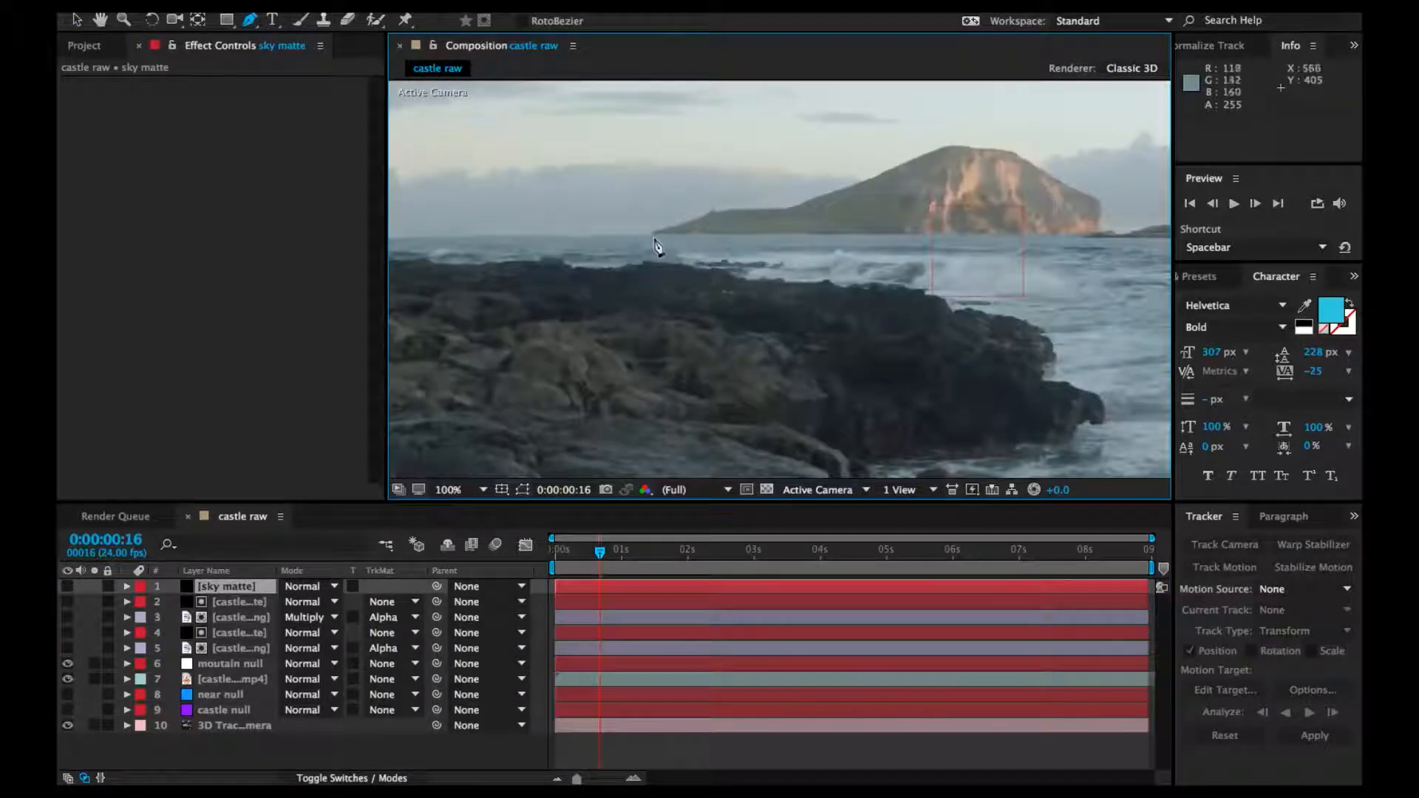
pyautogui.click(649, 237)
pyautogui.click(700, 227)
pyautogui.scroll(2, 699, 227)
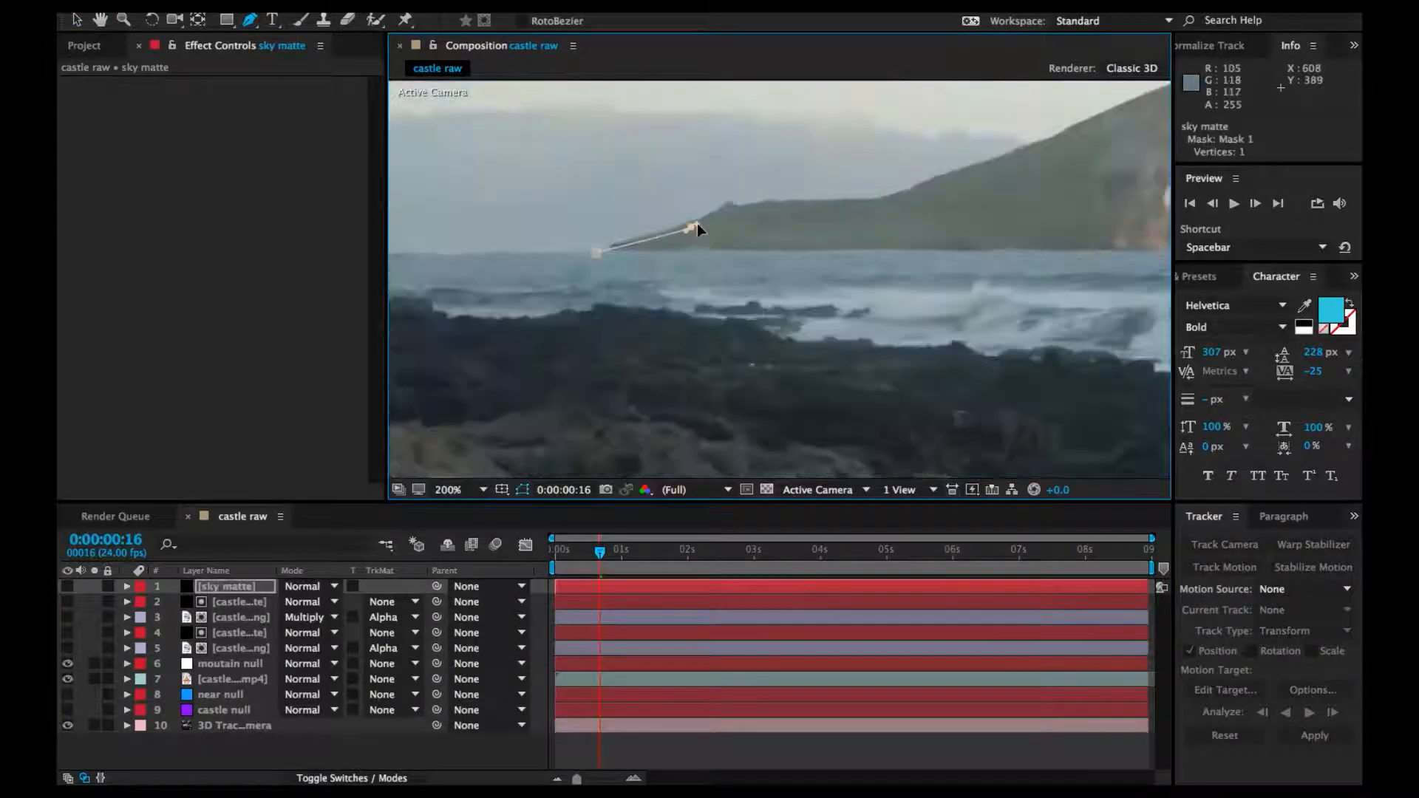
pyautogui.click(729, 204)
pyautogui.click(760, 204)
pyautogui.click(792, 204)
pyautogui.moveTo(845, 206); pyautogui.dragTo(627, 219)
pyautogui.click(639, 215)
pyautogui.click(665, 213)
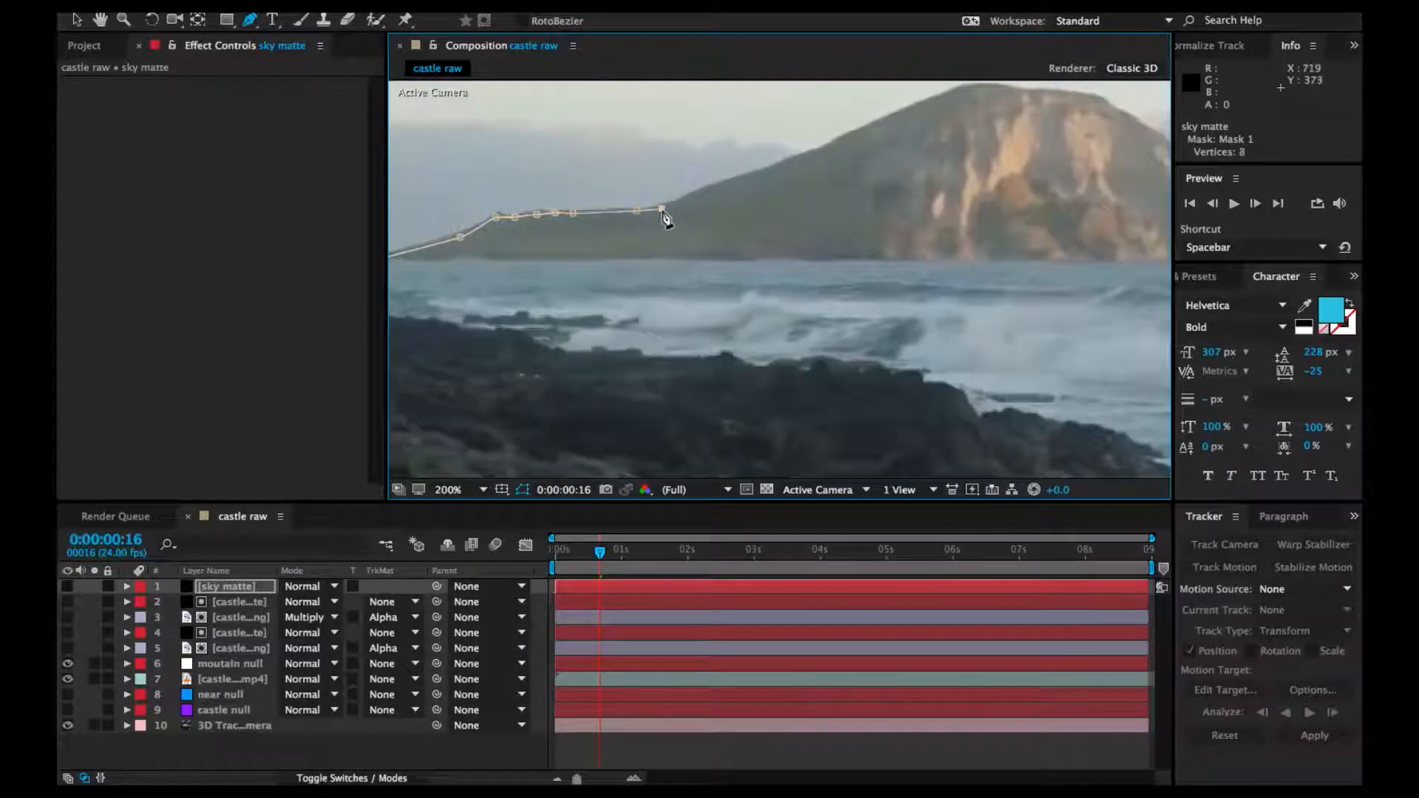
# Continue the sky matte's mask up the mountain's left slope to its summit
pyautogui.click(717, 191)
pyautogui.moveTo(775, 190); pyautogui.dragTo(623, 227)
pyautogui.click(632, 200)
pyautogui.click(681, 180)
pyautogui.click(770, 139)
pyautogui.click(807, 128)
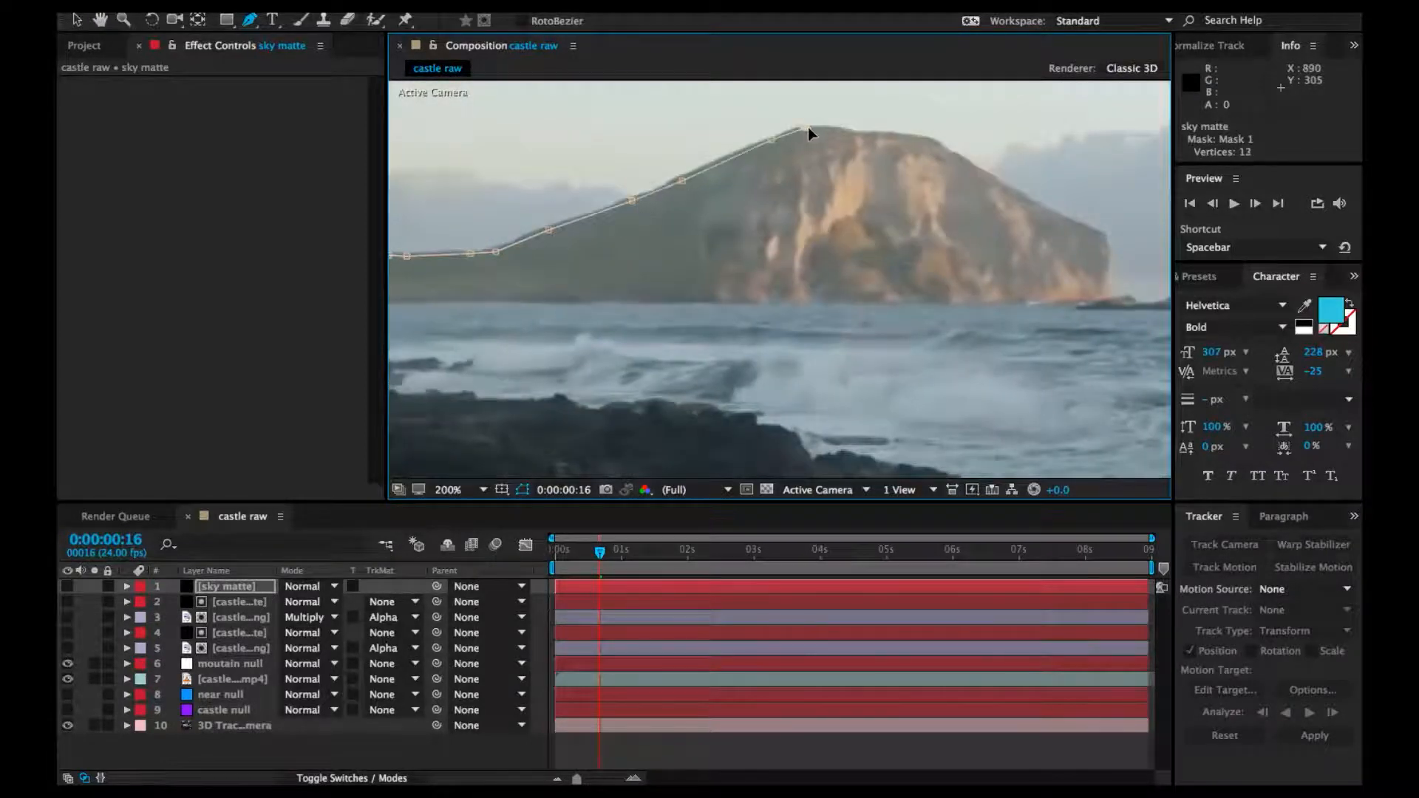
pyautogui.click(852, 132)
# Extend the mask across the mountain's summit and down its right slope to the cliff edge
pyautogui.scroll(1, 852, 132)
pyautogui.moveTo(997, 162); pyautogui.dragTo(829, 136)
pyautogui.press('super+z')
pyautogui.click(672, 105)
pyautogui.click(718, 110)
pyautogui.click(846, 123)
pyautogui.click(913, 163)
pyautogui.moveTo(915, 167); pyautogui.dragTo(693, 118)
pyautogui.click(836, 198)
pyautogui.click(967, 261)
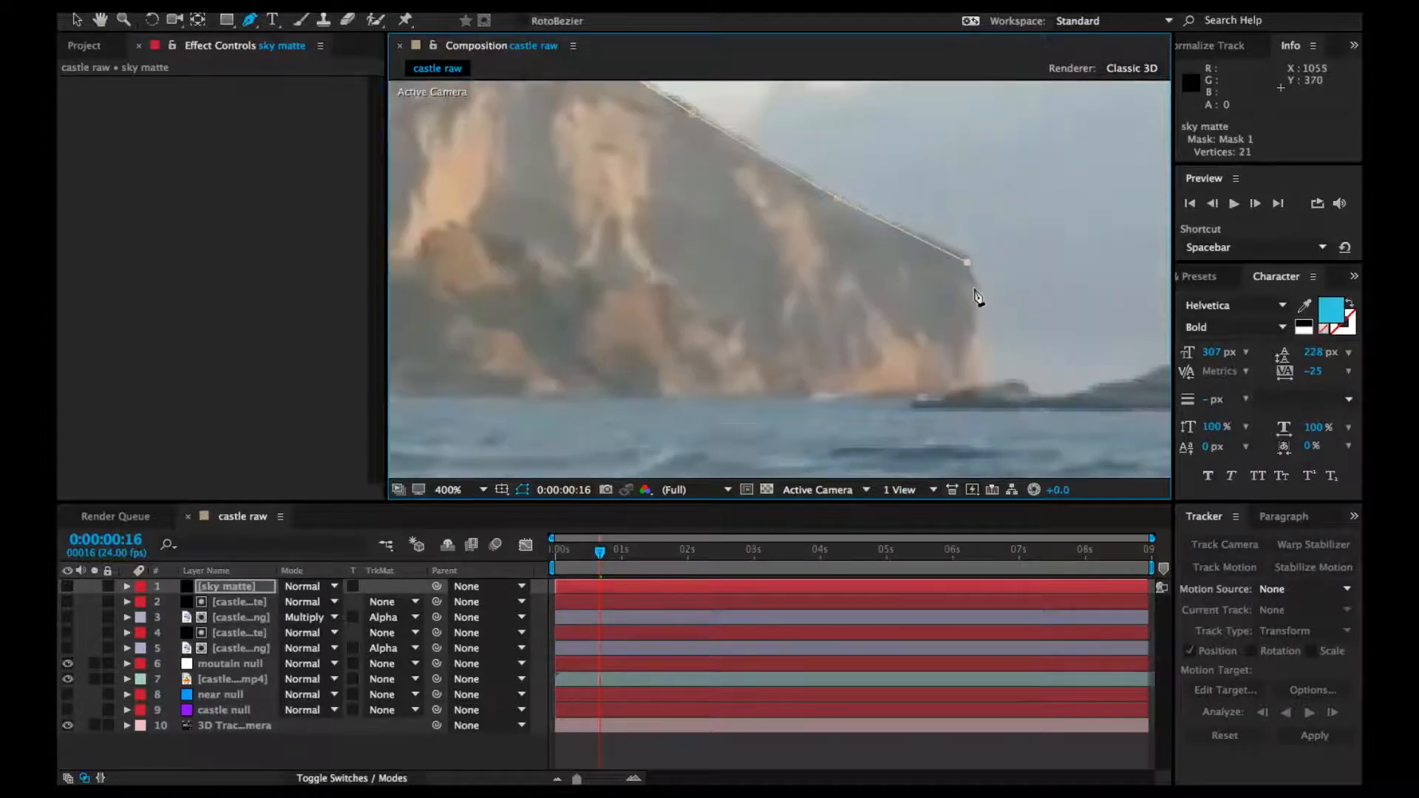
# Trace the mask down the mountain's right cliff to its foot and along the start of the low islet
pyautogui.click(977, 385)
pyautogui.moveTo(999, 393); pyautogui.dragTo(798, 276)
pyautogui.click(811, 269)
pyautogui.click(861, 252)
pyautogui.moveTo(911, 244); pyautogui.dragTo(634, 205)
pyautogui.click(715, 204)
pyautogui.moveTo(789, 212); pyautogui.dragTo(619, 219)
pyautogui.click(661, 201)
pyautogui.click(734, 191)
pyautogui.click(822, 191)
# Continue the mask along the low islet's rising ridge to its highest point
pyautogui.moveTo(844, 201); pyautogui.dragTo(491, 194)
pyautogui.click(665, 178)
pyautogui.press('super+z')
pyautogui.click(695, 183)
pyautogui.click(750, 180)
pyautogui.moveTo(924, 160); pyautogui.dragTo(746, 147)
pyautogui.click(746, 141)
pyautogui.click(840, 127)
# Trace the mask down the islet's steep right end and along its low rocky spit
pyautogui.click(873, 142)
pyautogui.click(885, 167)
pyautogui.click(904, 195)
pyautogui.click(926, 212)
pyautogui.click(935, 230)
pyautogui.click(862, 203)
pyautogui.click(891, 213)
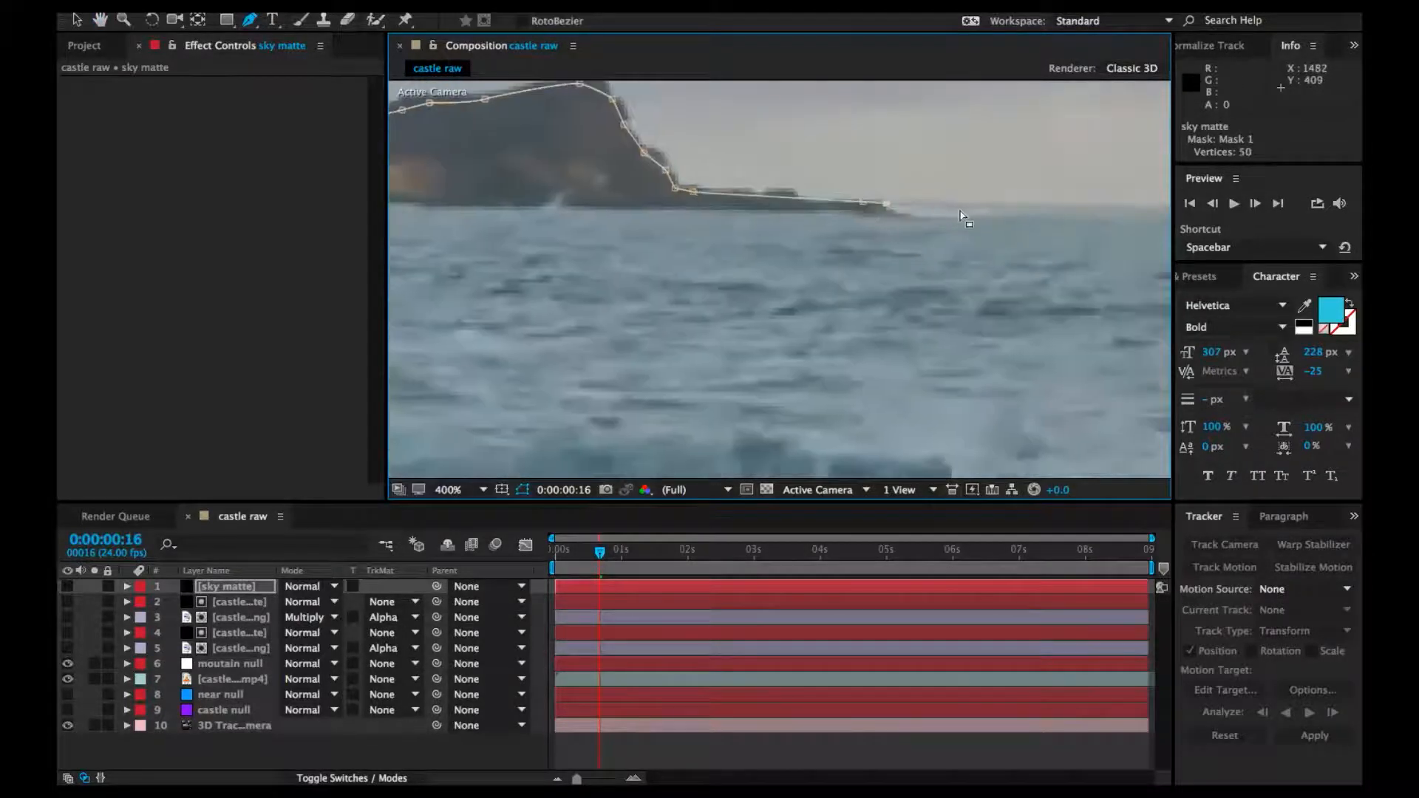
# Run the mask along the right horizon, around the sky outside the frame, and close it at its starting point
pyautogui.scroll(-2, 966, 212)
pyautogui.moveTo(975, 214); pyautogui.dragTo(487, 220)
pyautogui.click(990, 225)
pyautogui.scroll(-2, 983, 223)
pyautogui.moveTo(976, 221); pyautogui.dragTo(913, 237)
pyautogui.click(926, 110)
pyautogui.click(435, 112)
pyautogui.moveTo(452, 225); pyautogui.dragTo(688, 231)
pyautogui.click(668, 244)
pyautogui.scroll(1, 784, 263)
pyautogui.click(874, 231)
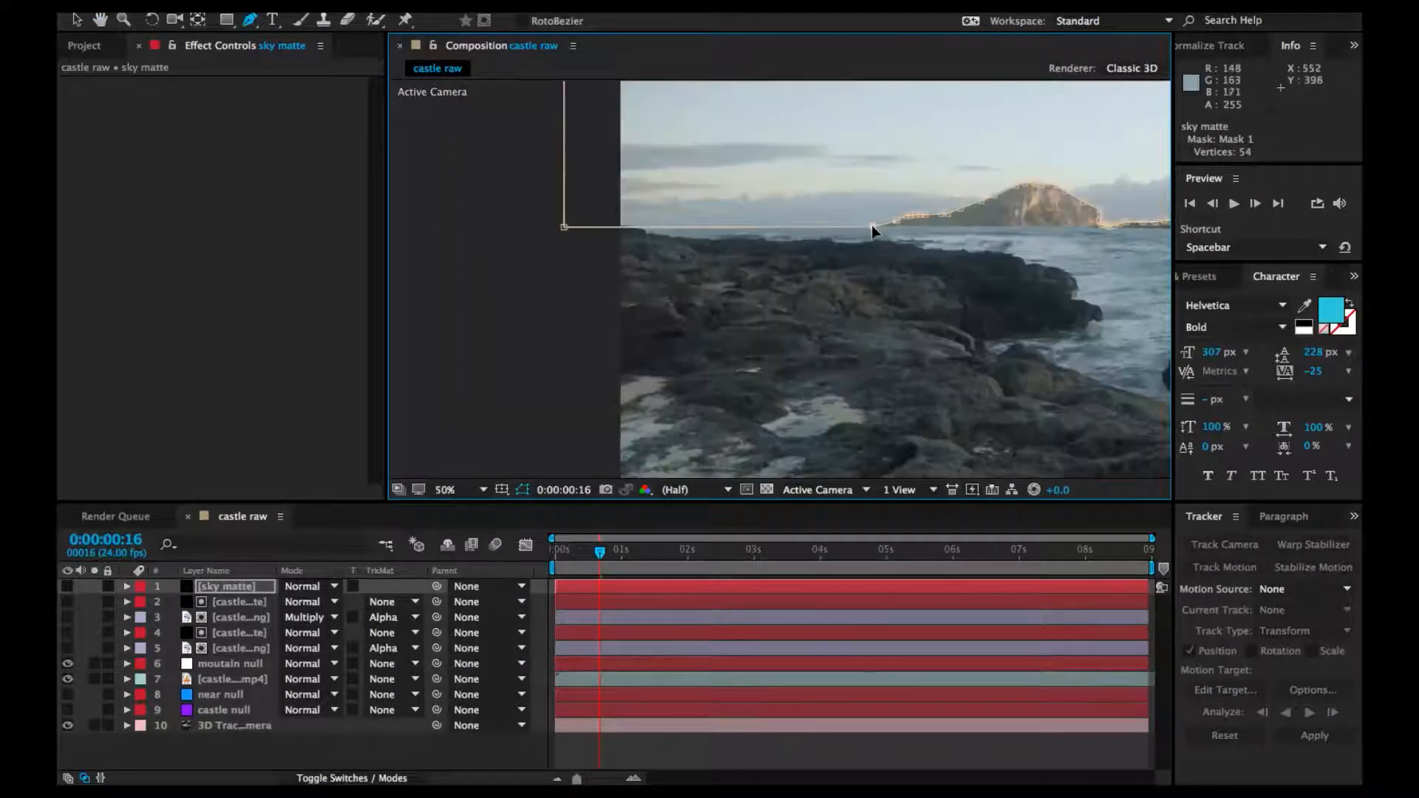
# Move the mask's two right corner vertices farther beyond the frame and make the sky matte layer visible
pyautogui.scroll(-2, 751, 273)
pyautogui.moveTo(877, 272); pyautogui.dragTo(510, 263)
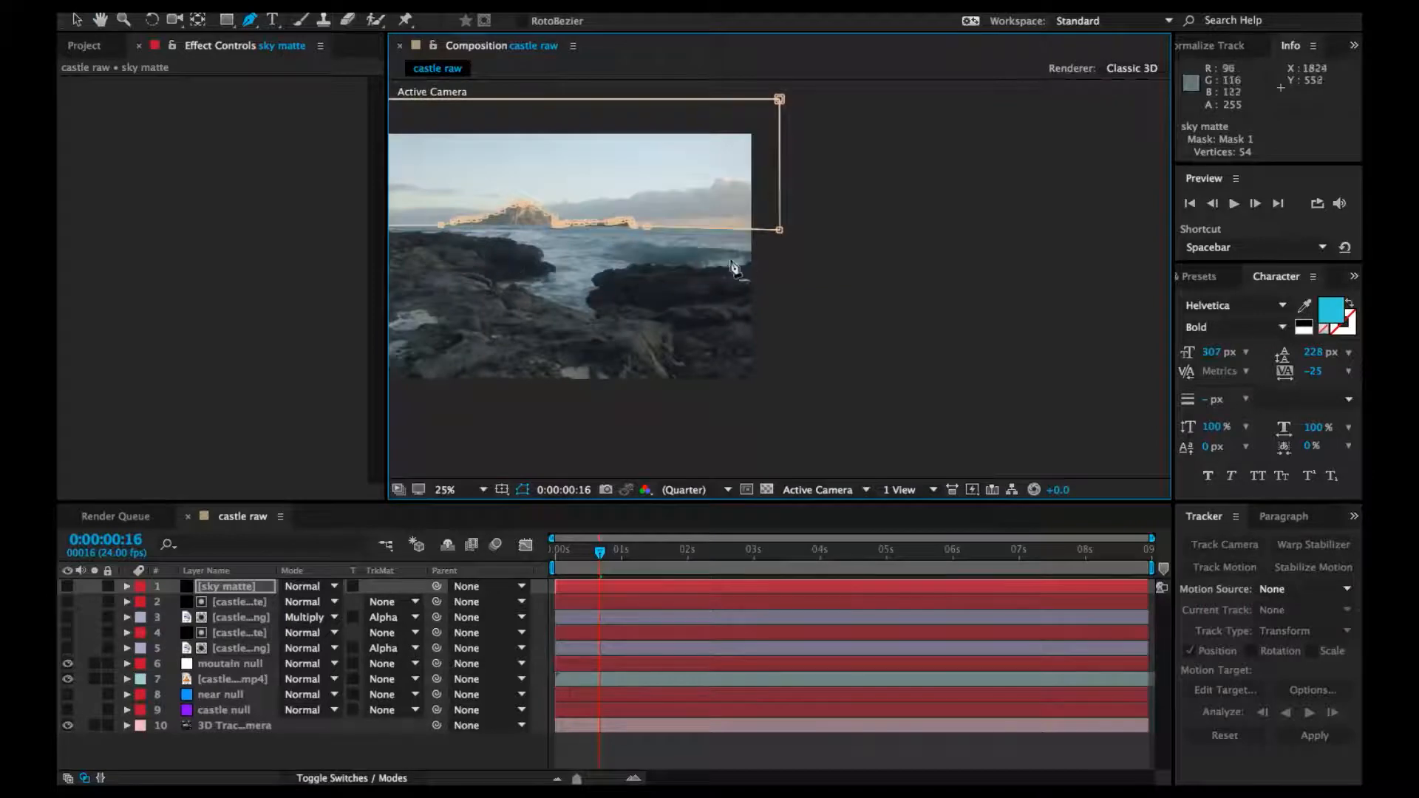
pyautogui.press('v')
pyautogui.click(780, 101)
pyautogui.moveTo(780, 232); pyautogui.dragTo(850, 236)
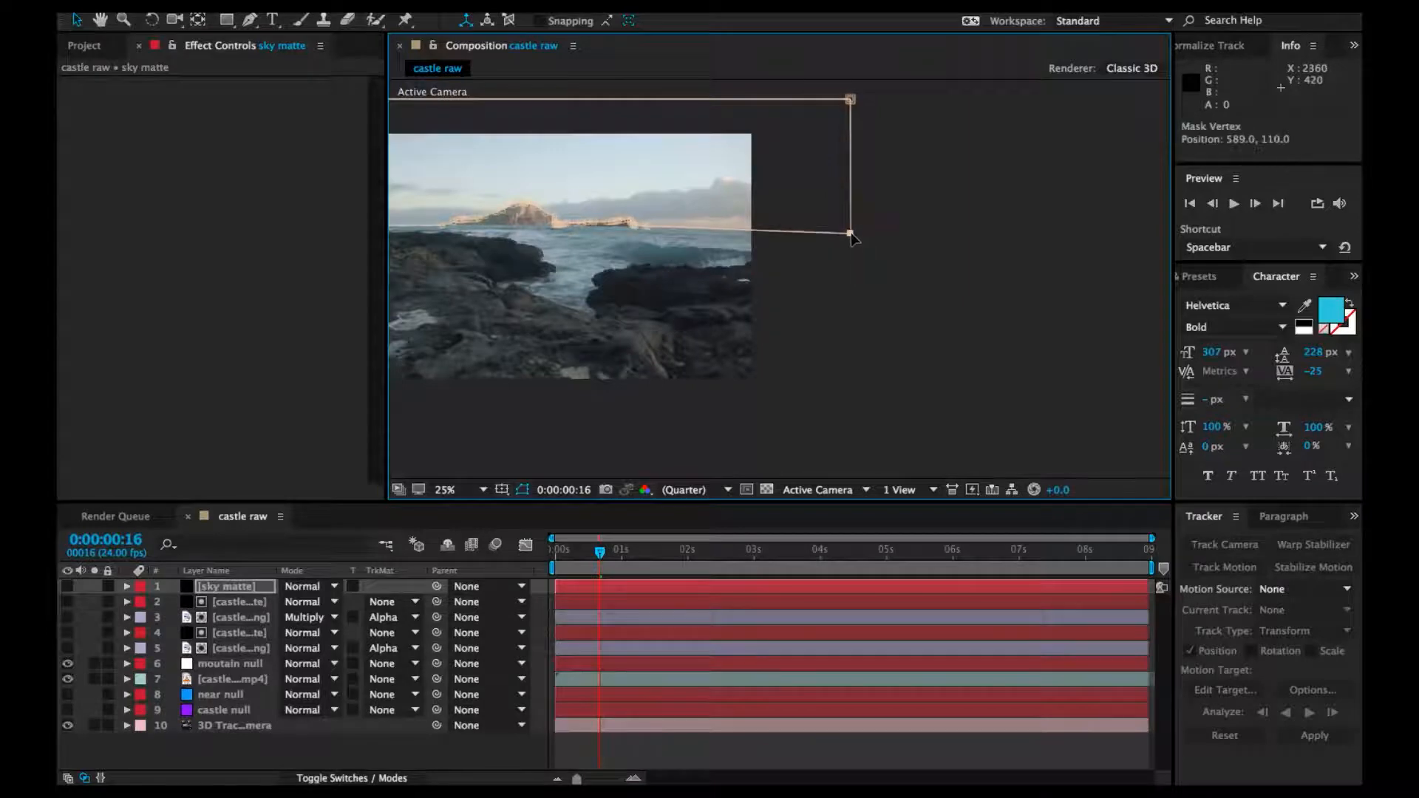
pyautogui.scroll(4, 835, 248)
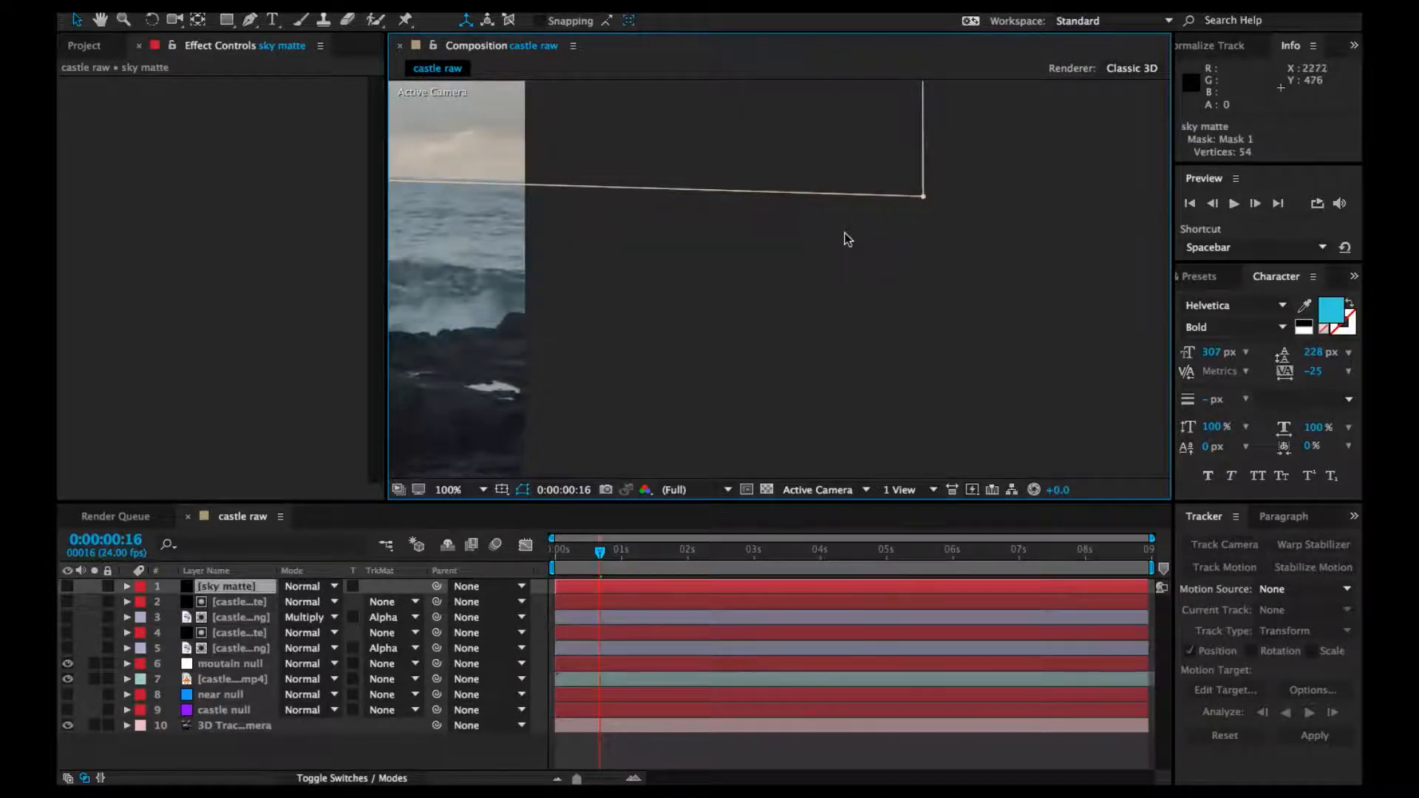
pyautogui.scroll(-2, 842, 236)
pyautogui.click(462, 489)
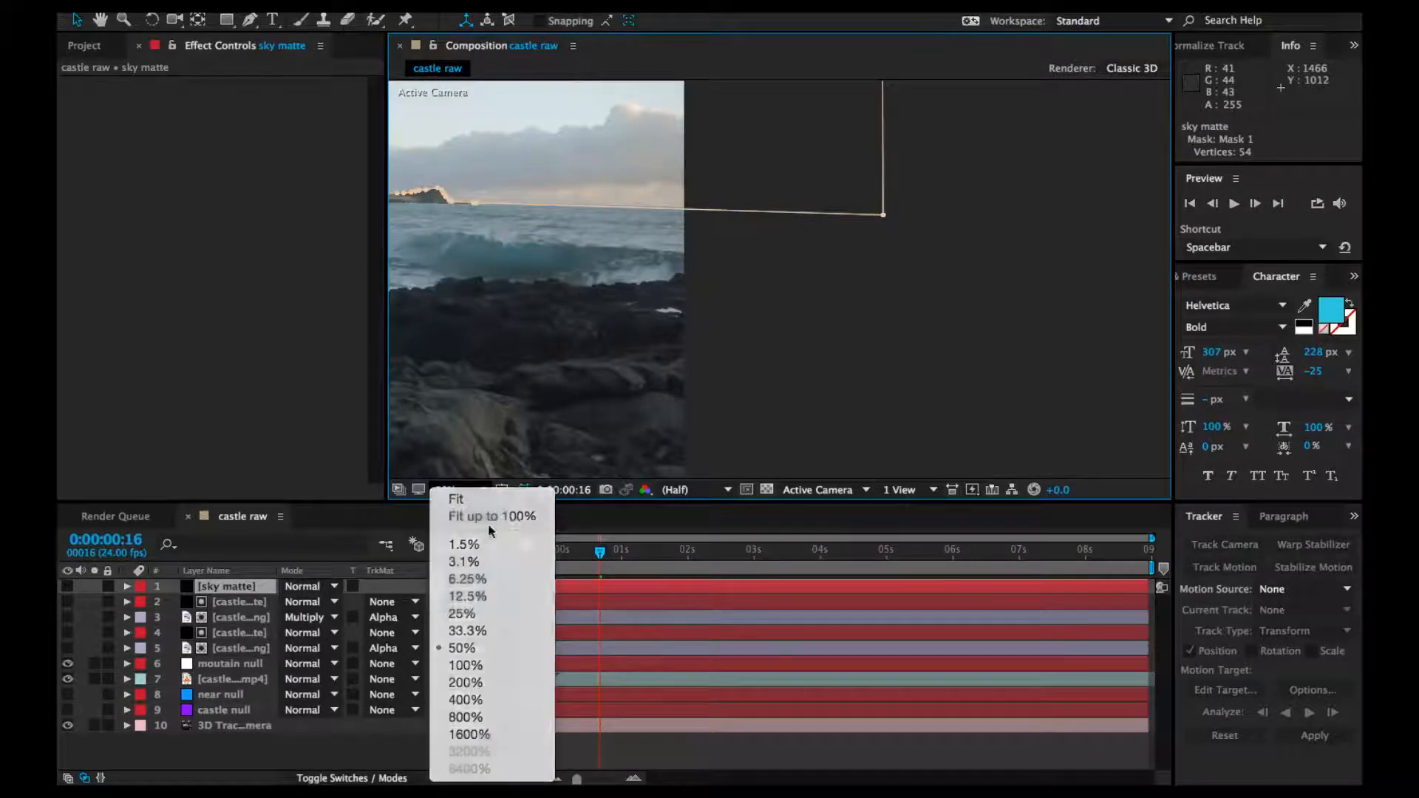
pyautogui.click(488, 518)
pyautogui.click(67, 586)
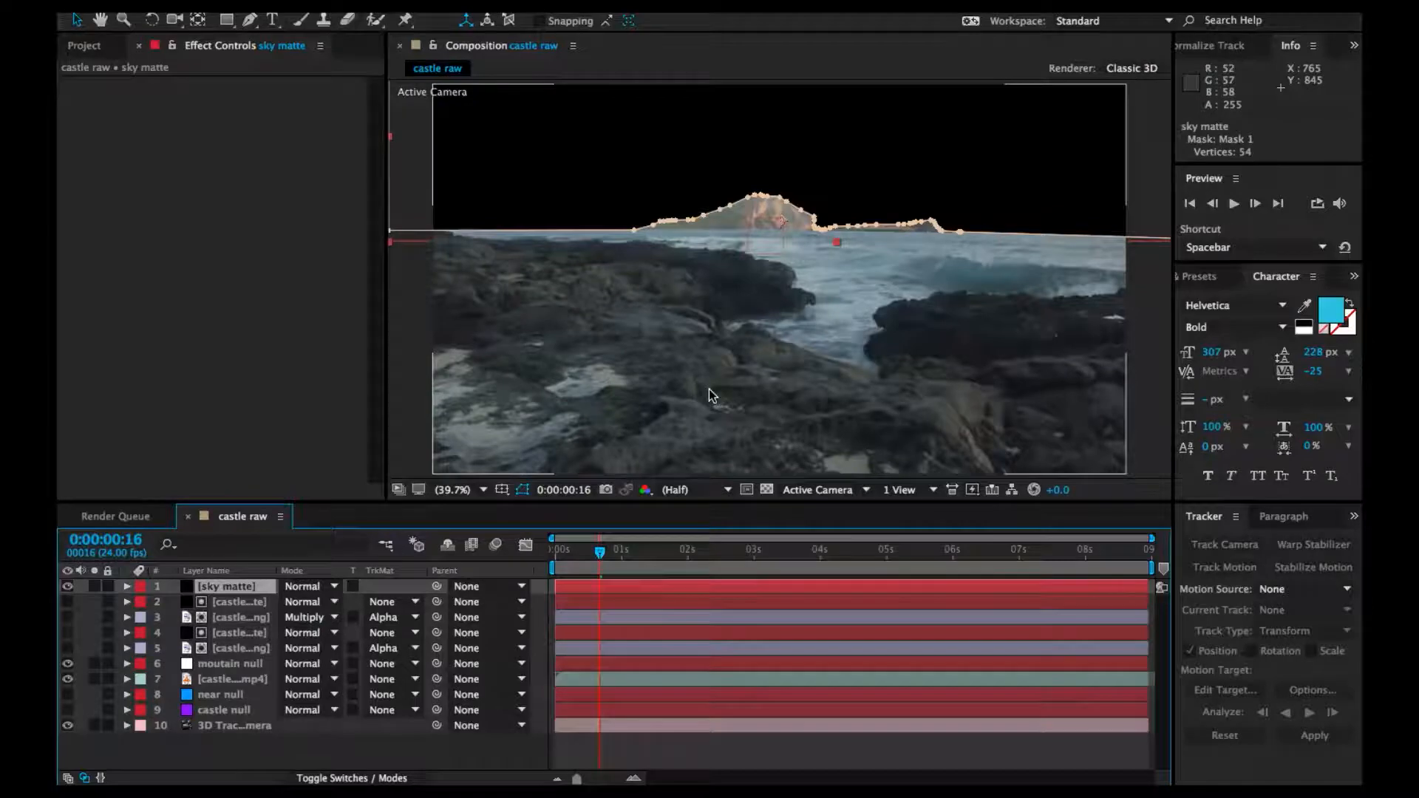
# Set the sky matte's Mask Feather to 1 pixel
pyautogui.click(786, 295)
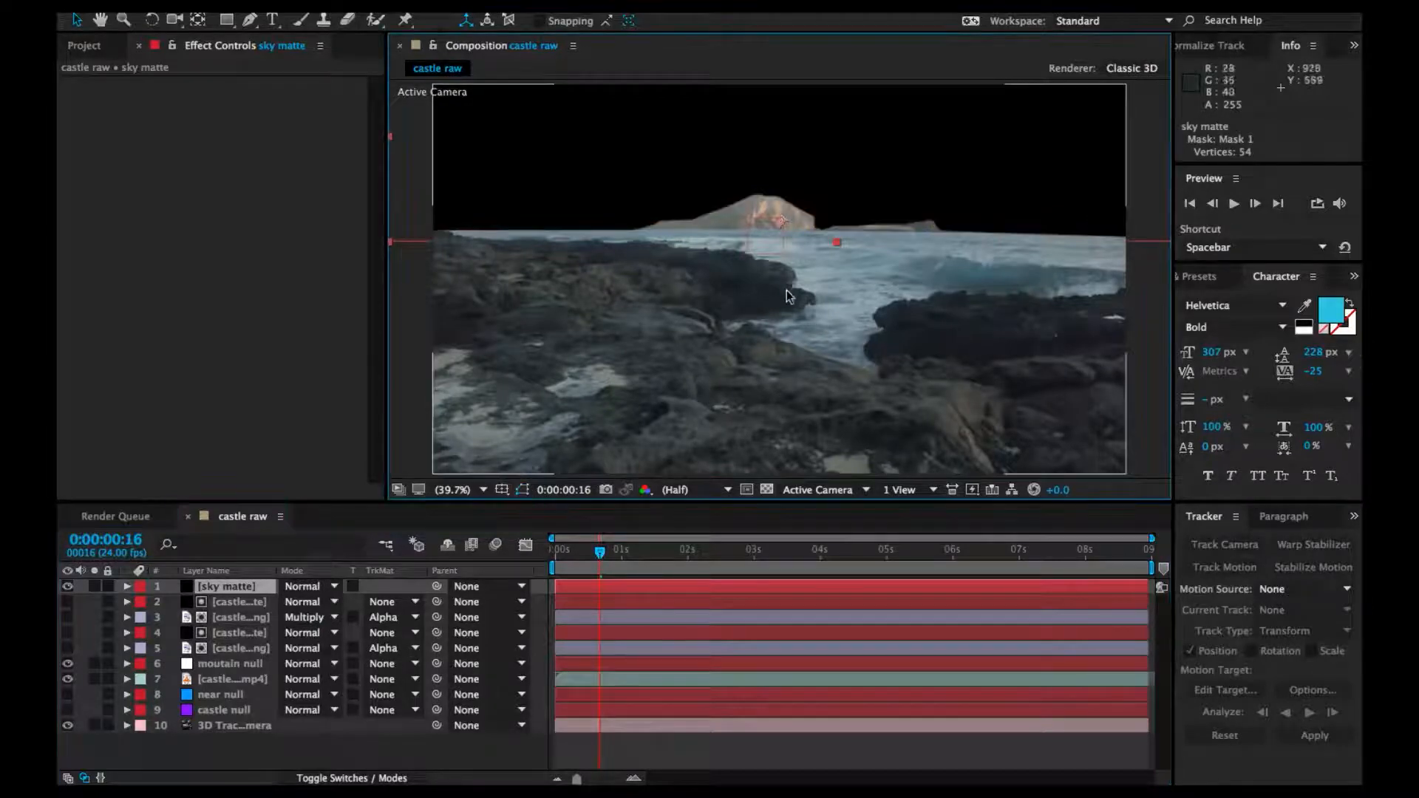
pyautogui.click(255, 586)
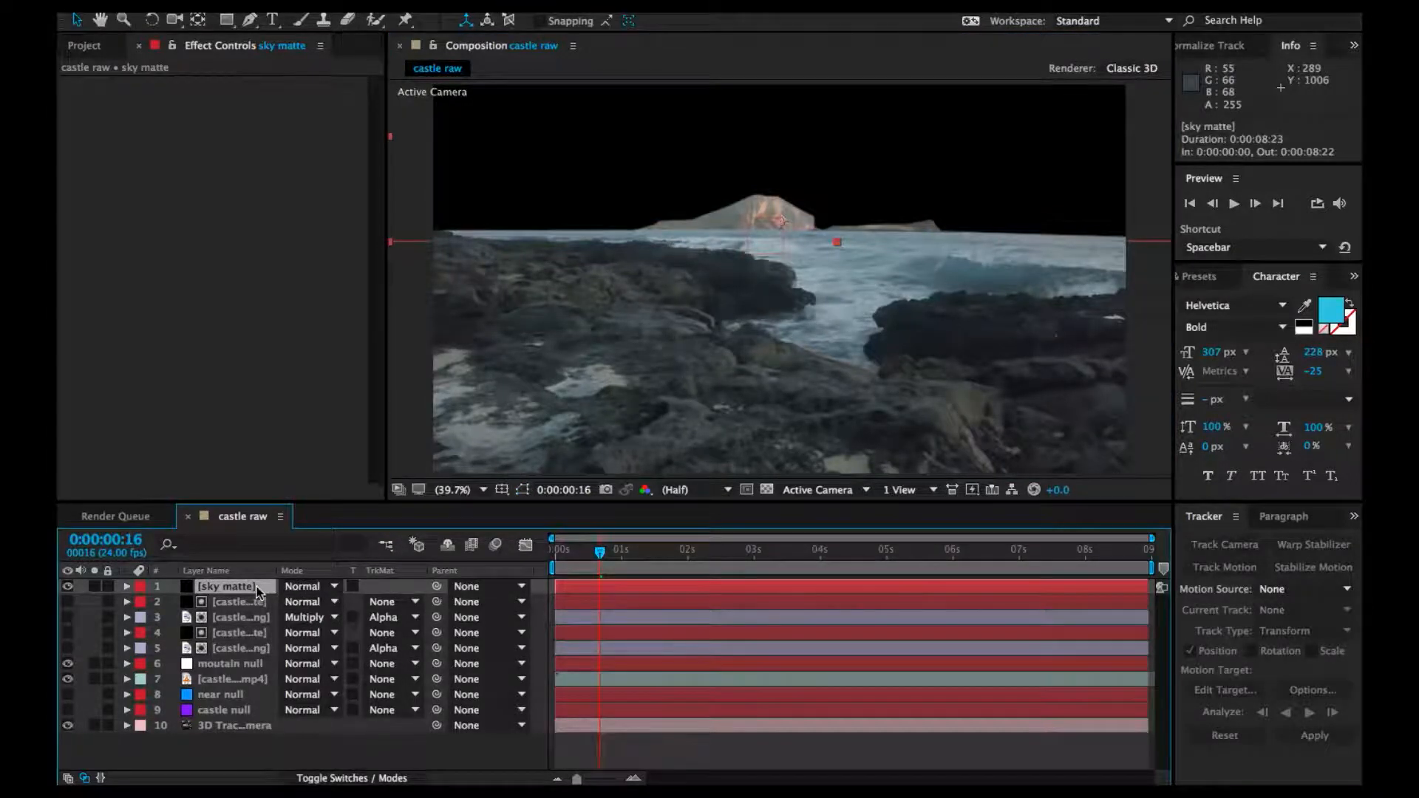
pyautogui.press('f')
pyautogui.click(323, 617)
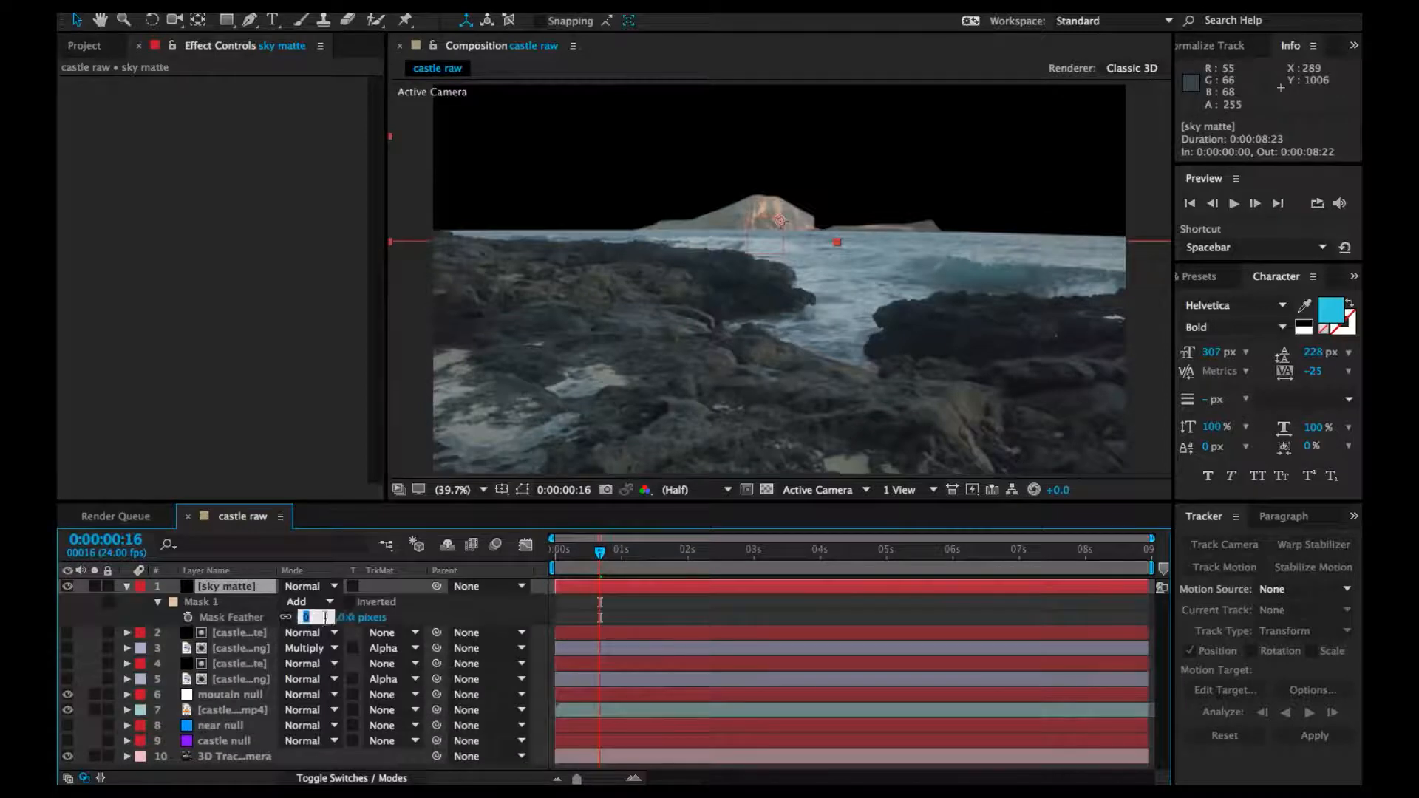
pyautogui.write('1')
pyautogui.press('Return')
# Collapse the sky matte's properties, then parent it to the moutain null and place that null below the footage layer
pyautogui.click(530, 414)
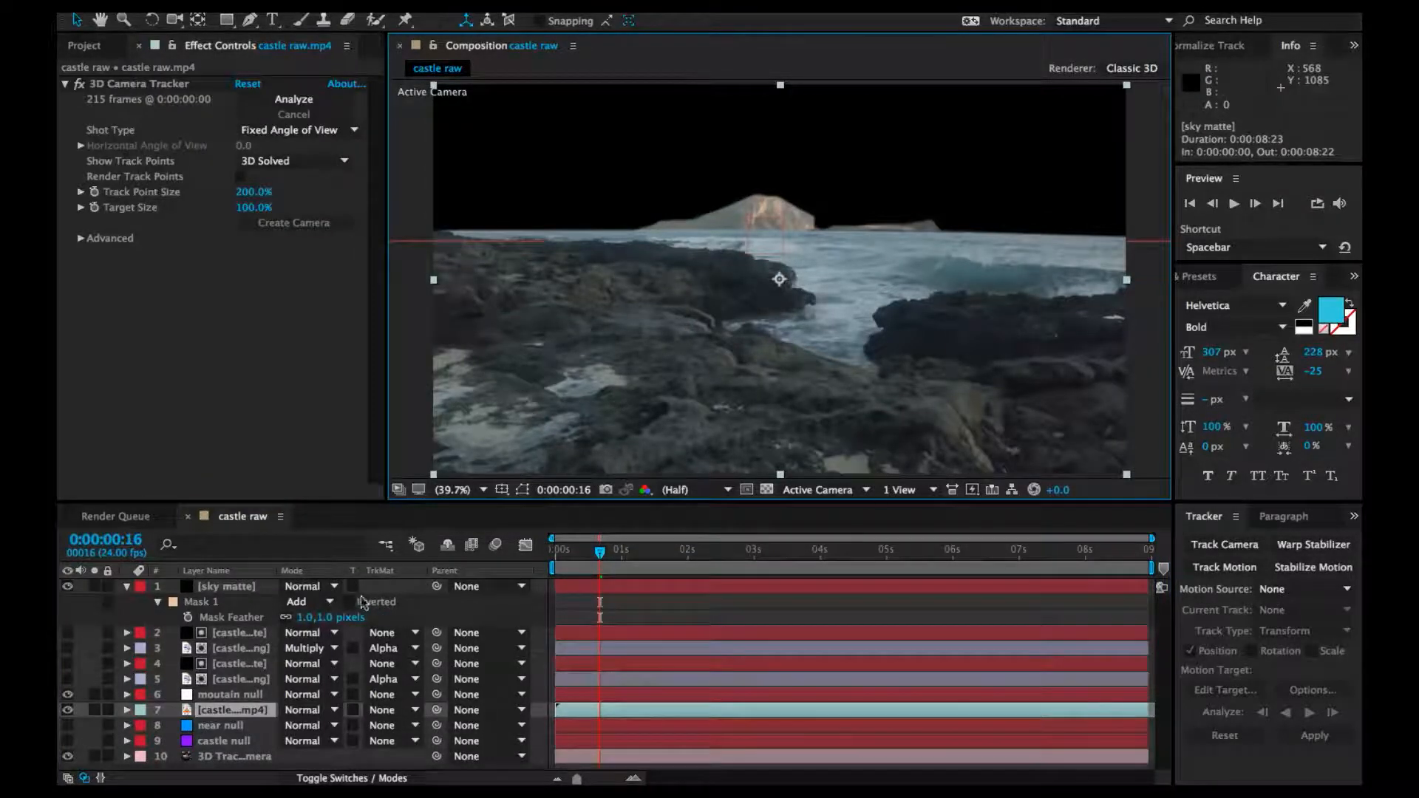
pyautogui.click(127, 587)
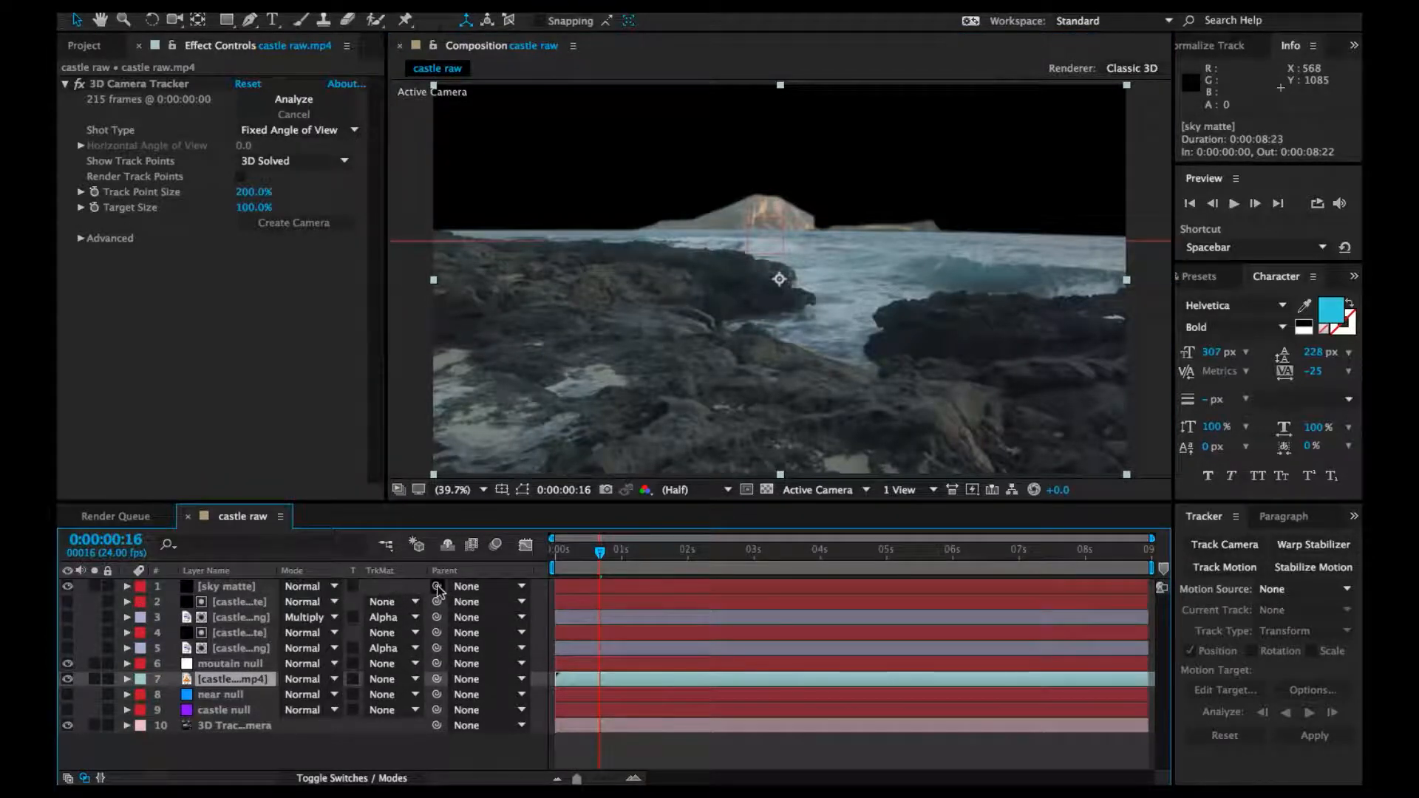
pyautogui.moveTo(437, 591); pyautogui.dragTo(246, 687)
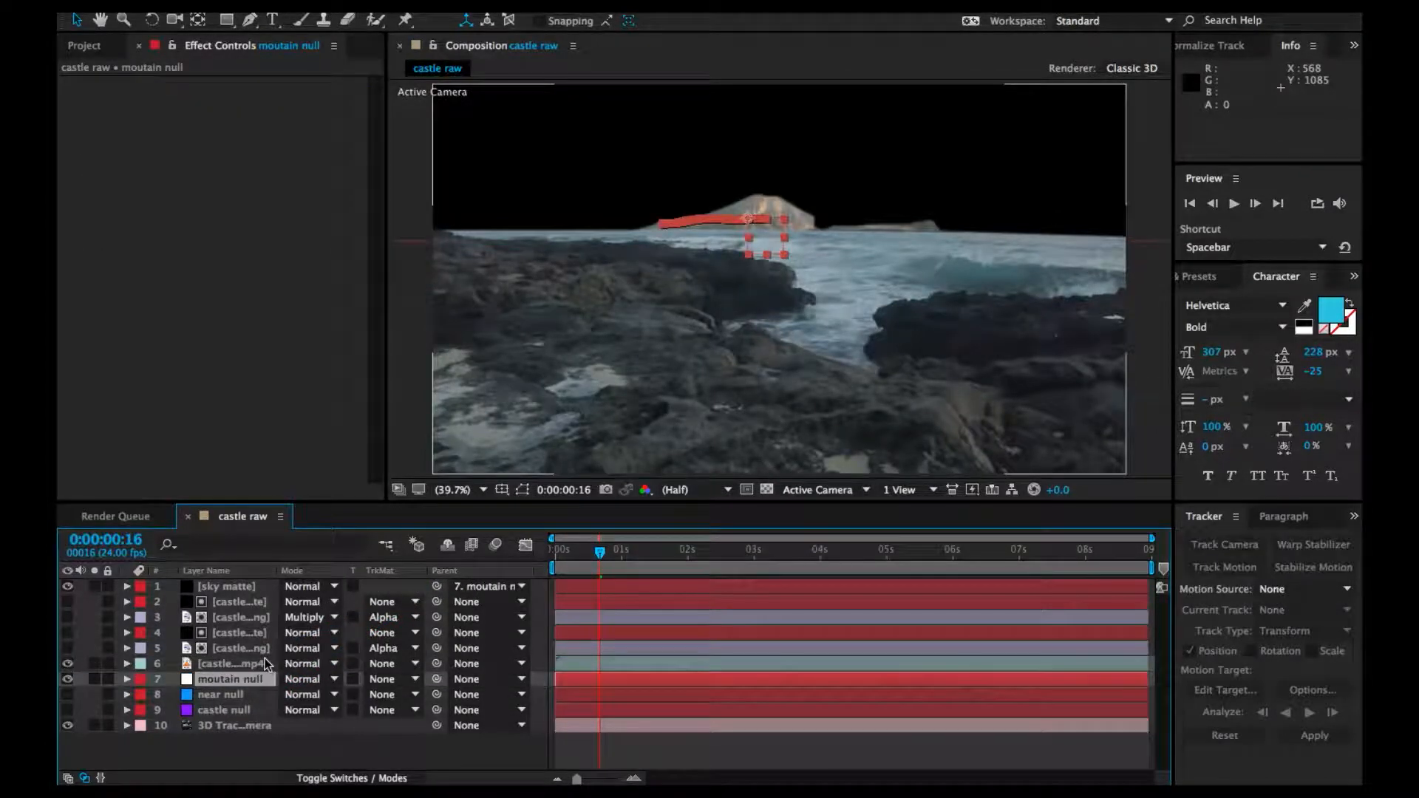
# Scrub to 0:00:07:09 to check how the sky matte follows the footage, and hide the moutain null
pyautogui.scroll(-1, 725, 279)
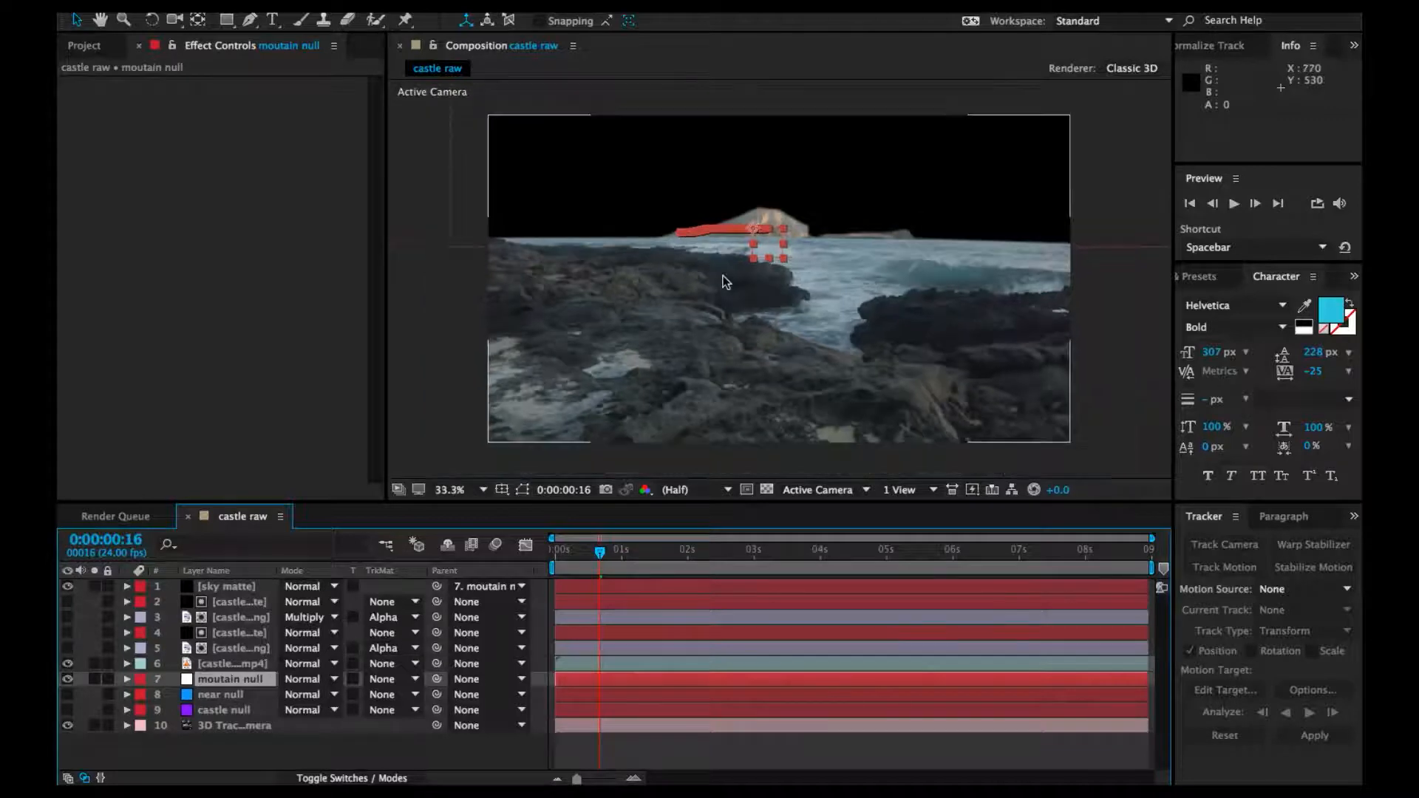
pyautogui.scroll(-2, 761, 342)
pyautogui.moveTo(593, 554); pyautogui.dragTo(1043, 600)
pyautogui.click(67, 680)
pyautogui.click(67, 679)
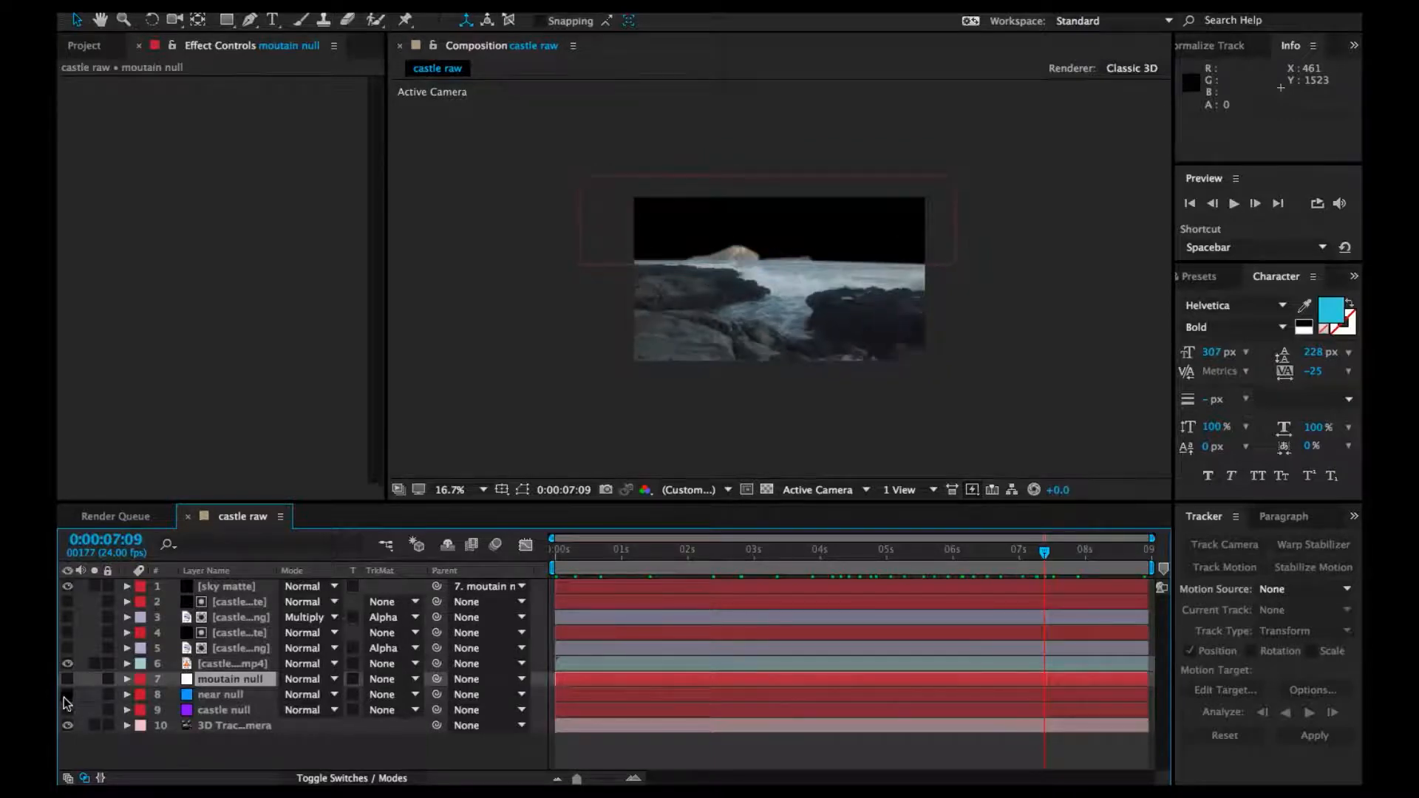
# Return to the first frame and add the SKY image as a layer directly above the castle raw.mp4 footage
pyautogui.click(453, 490)
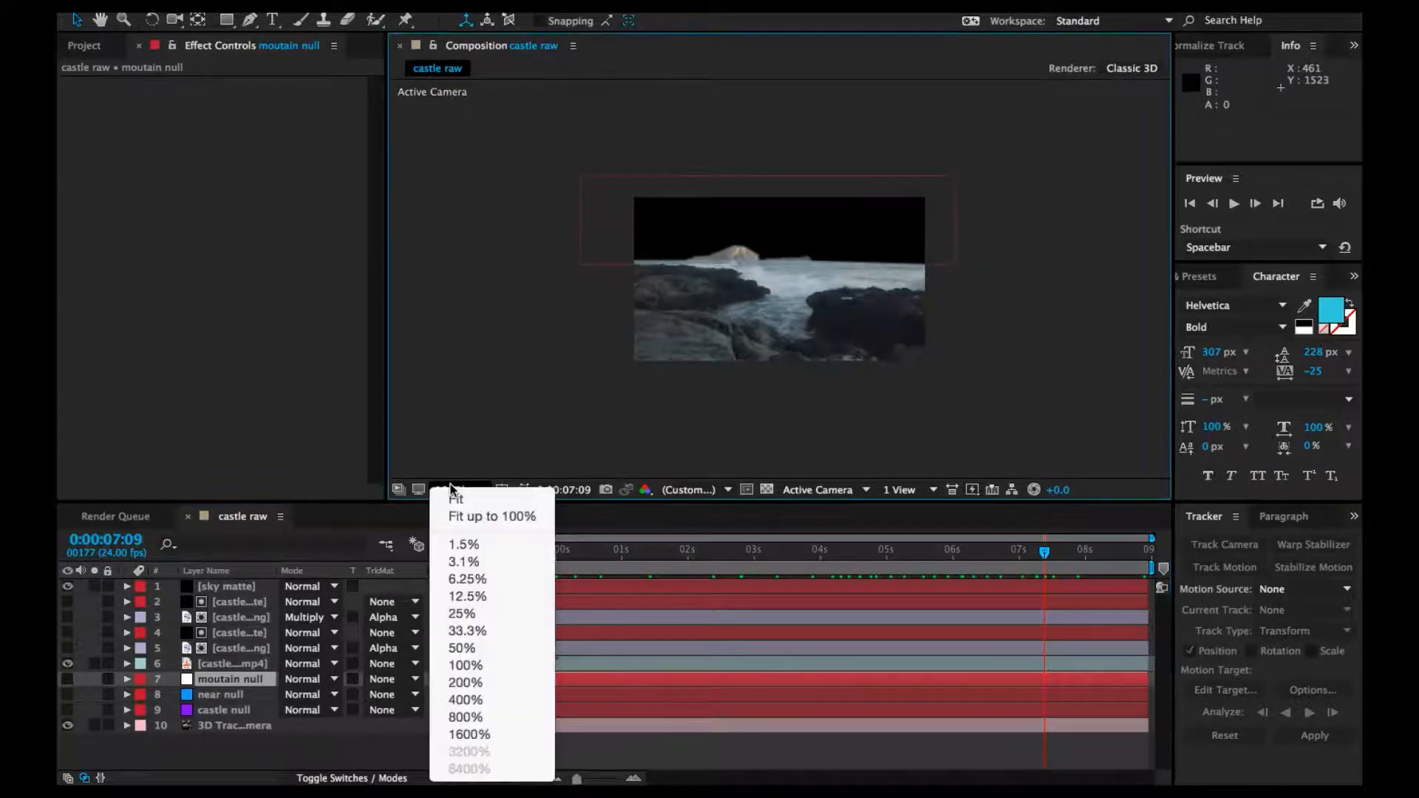
pyautogui.click(453, 498)
pyautogui.moveTo(1049, 552); pyautogui.dragTo(256, 571)
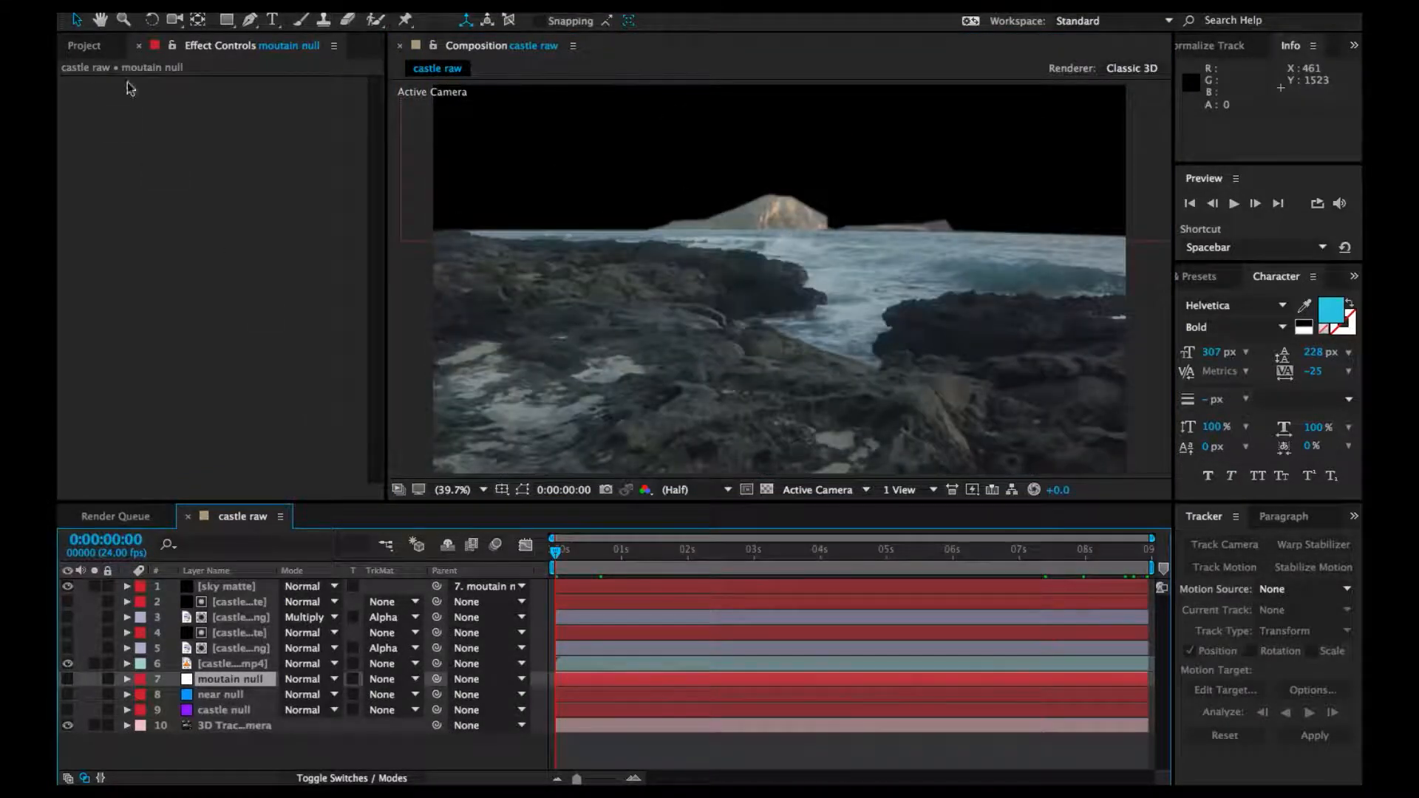
pyautogui.click(90, 47)
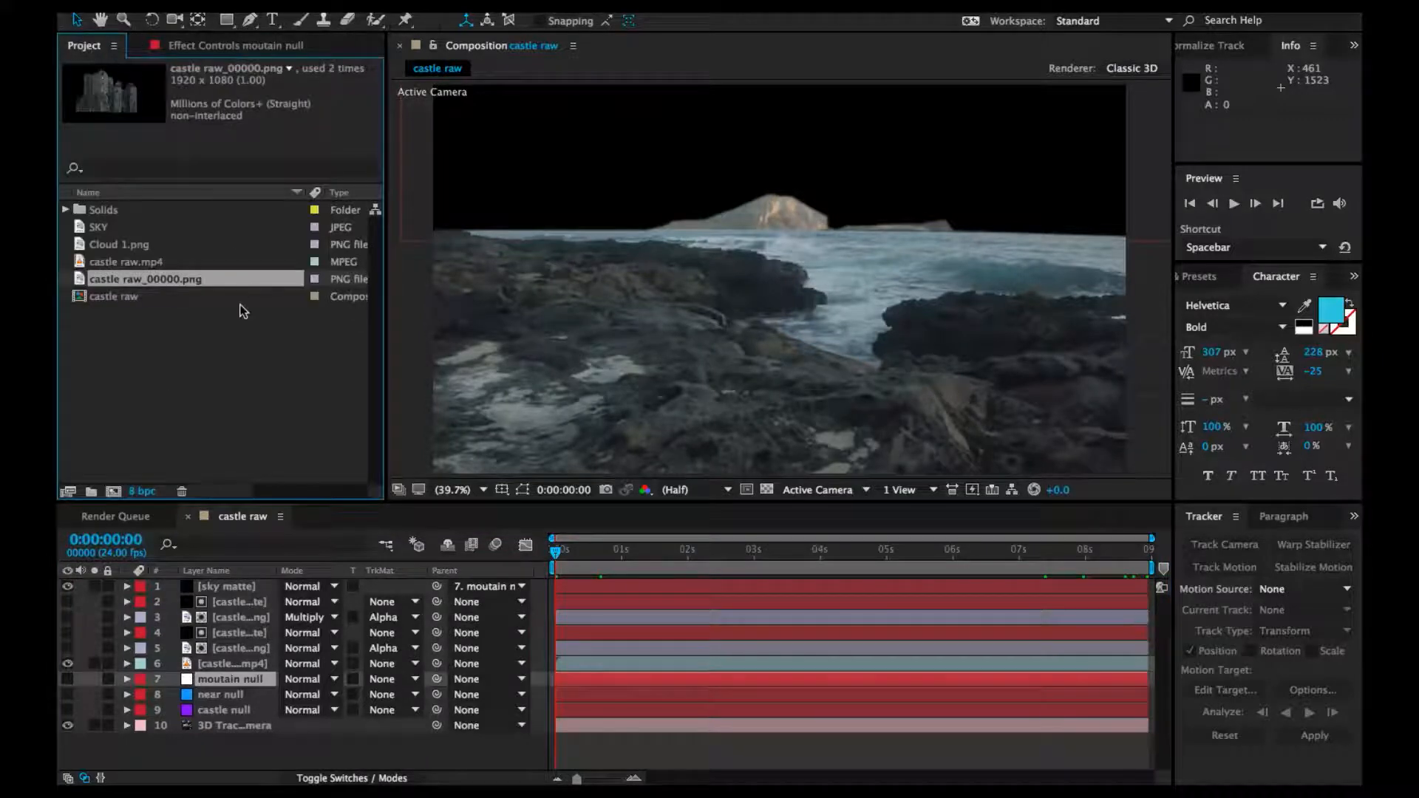
pyautogui.click(104, 228)
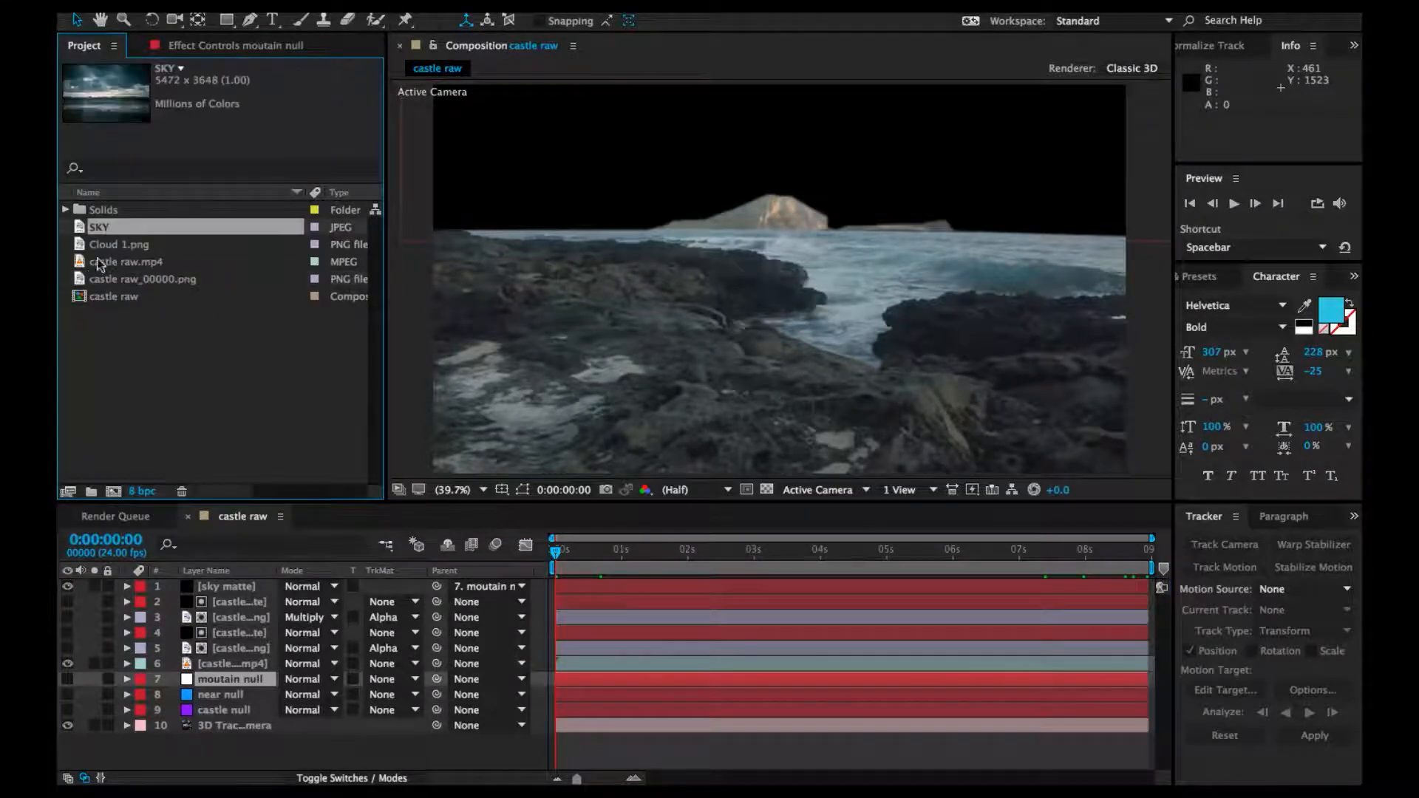
pyautogui.moveTo(103, 235); pyautogui.dragTo(225, 665)
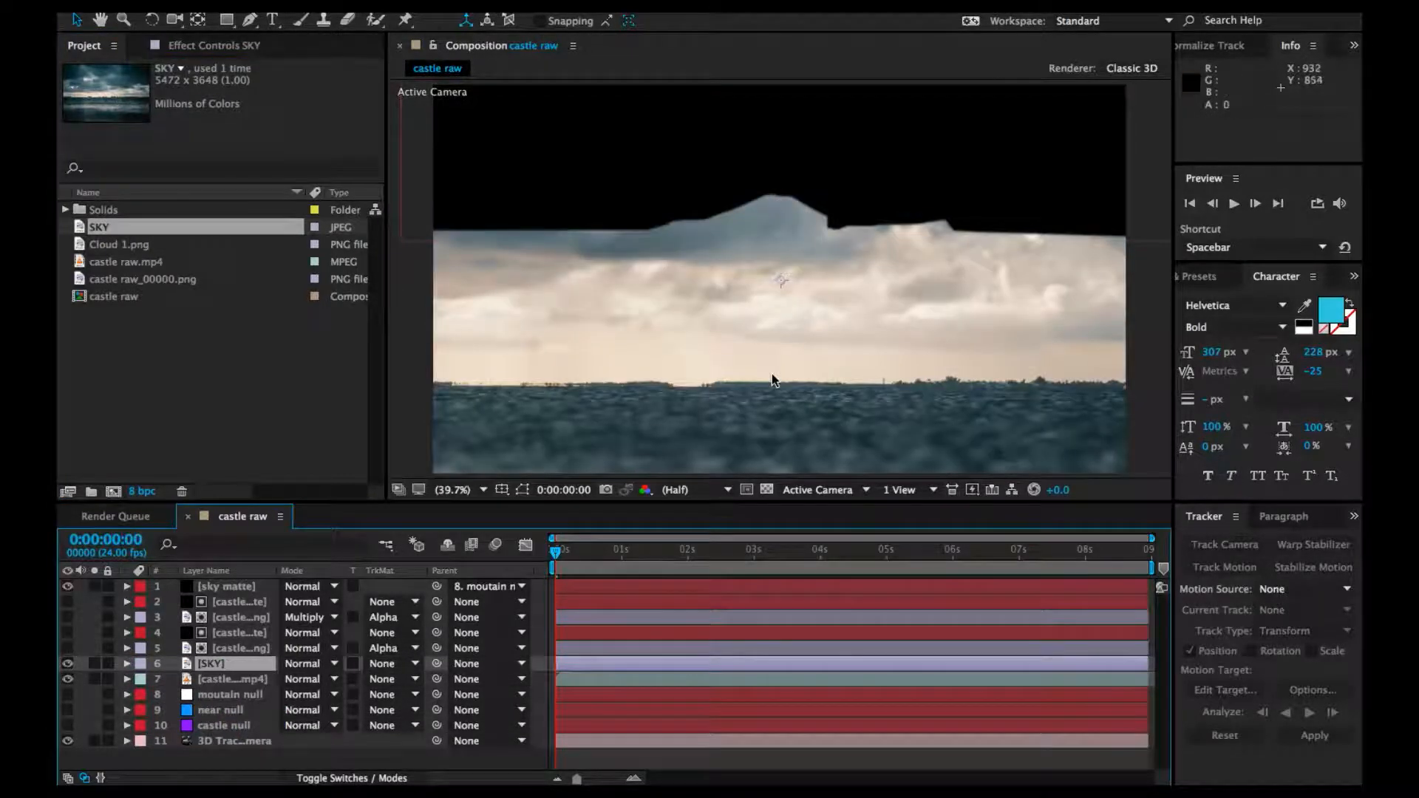
# Move the sky matte directly above the SKY layer and set SKY's track matte to Alpha Matte "[sky matte]"
pyautogui.scroll(-1, 771, 374)
pyautogui.click(241, 588)
pyautogui.moveTo(248, 589); pyautogui.dragTo(249, 661)
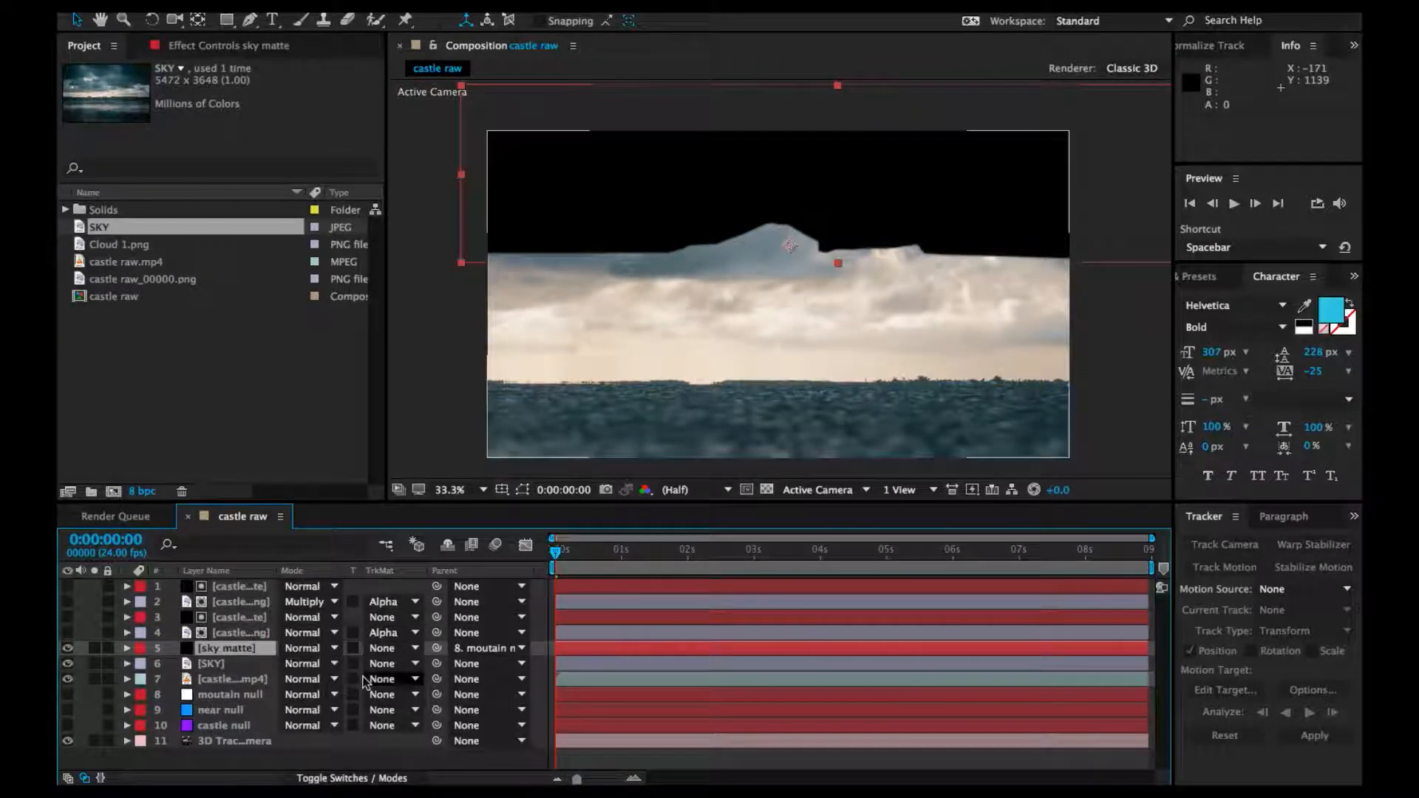
pyautogui.click(391, 664)
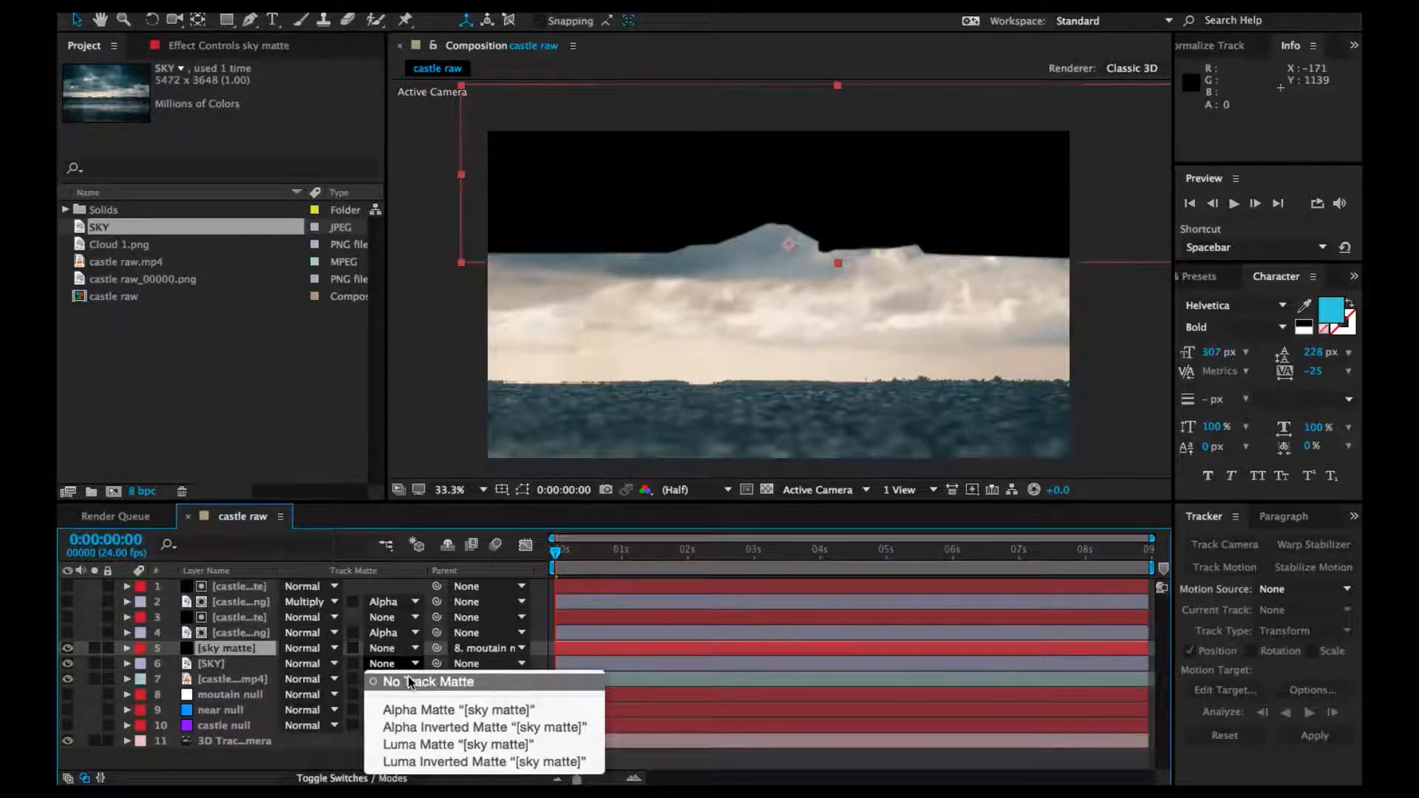
pyautogui.click(256, 665)
pyautogui.click(407, 664)
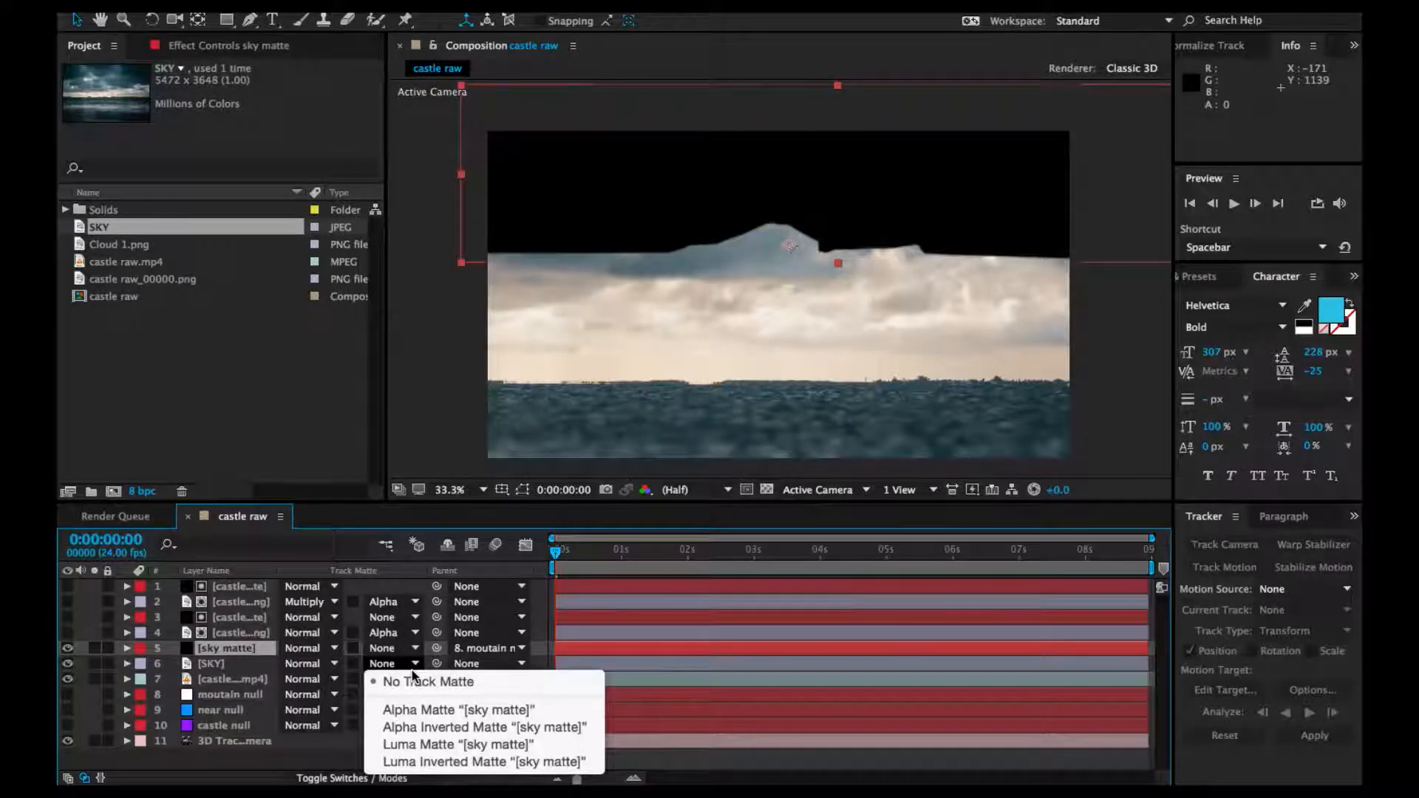
pyautogui.click(436, 713)
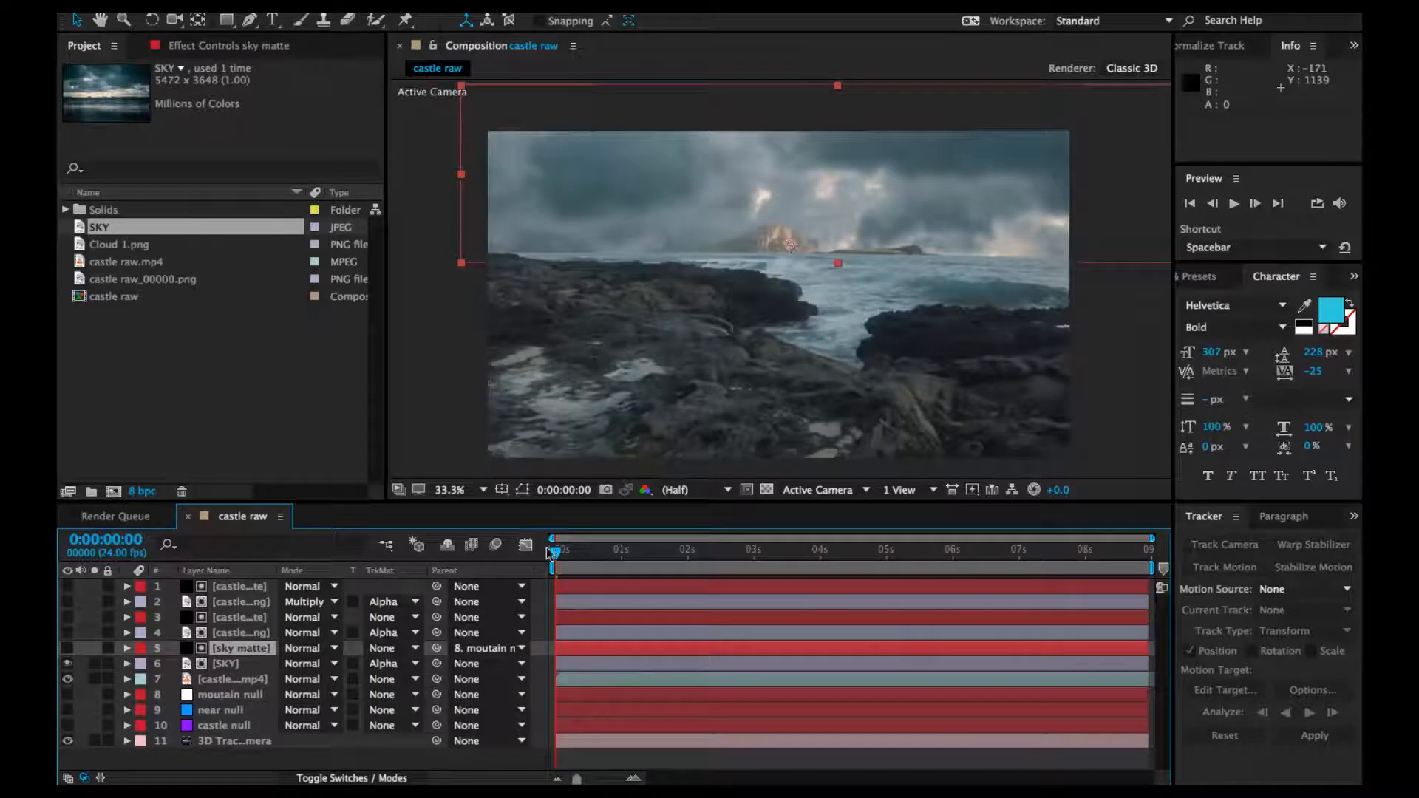
# Scale the SKY image down to about 49%
pyautogui.scroll(-4, 613, 295)
pyautogui.click(721, 351)
pyautogui.moveTo(718, 345); pyautogui.dragTo(735, 330)
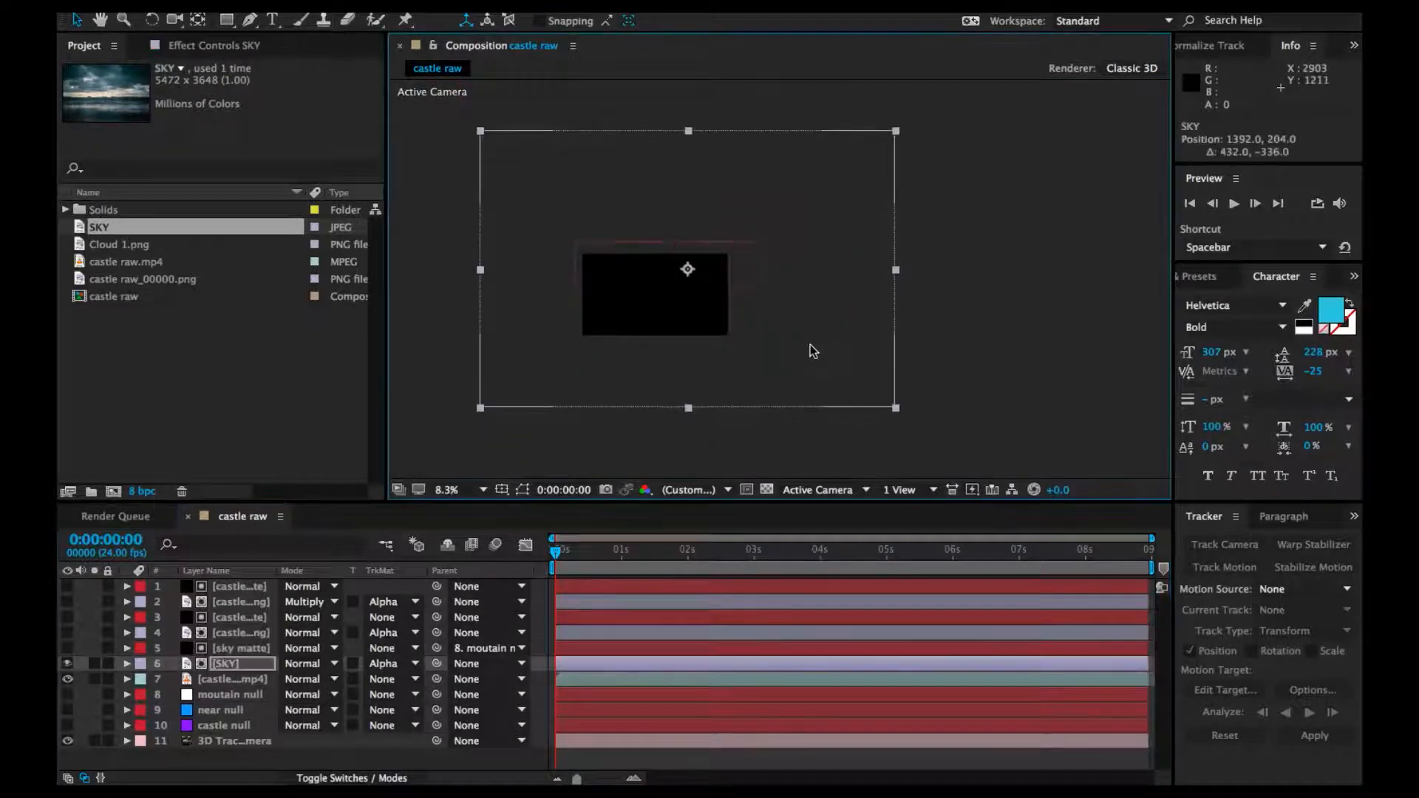
pyautogui.press('super+z')
pyautogui.moveTo(863, 441); pyautogui.dragTo(761, 422)
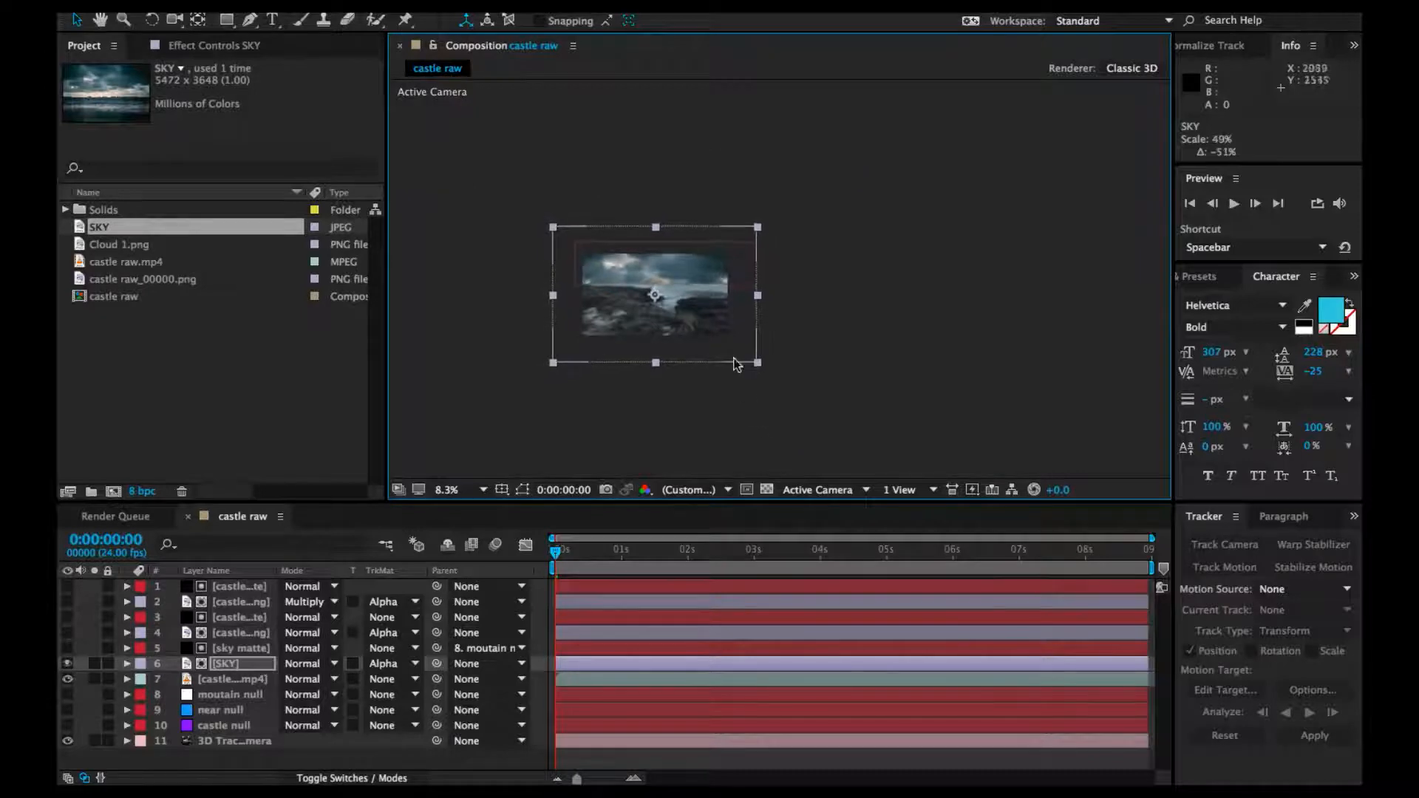
# Shrink the SKY image slightly further and reposition it to about 1164, 426
pyautogui.scroll(2, 725, 357)
pyautogui.moveTo(715, 328); pyautogui.dragTo(757, 310)
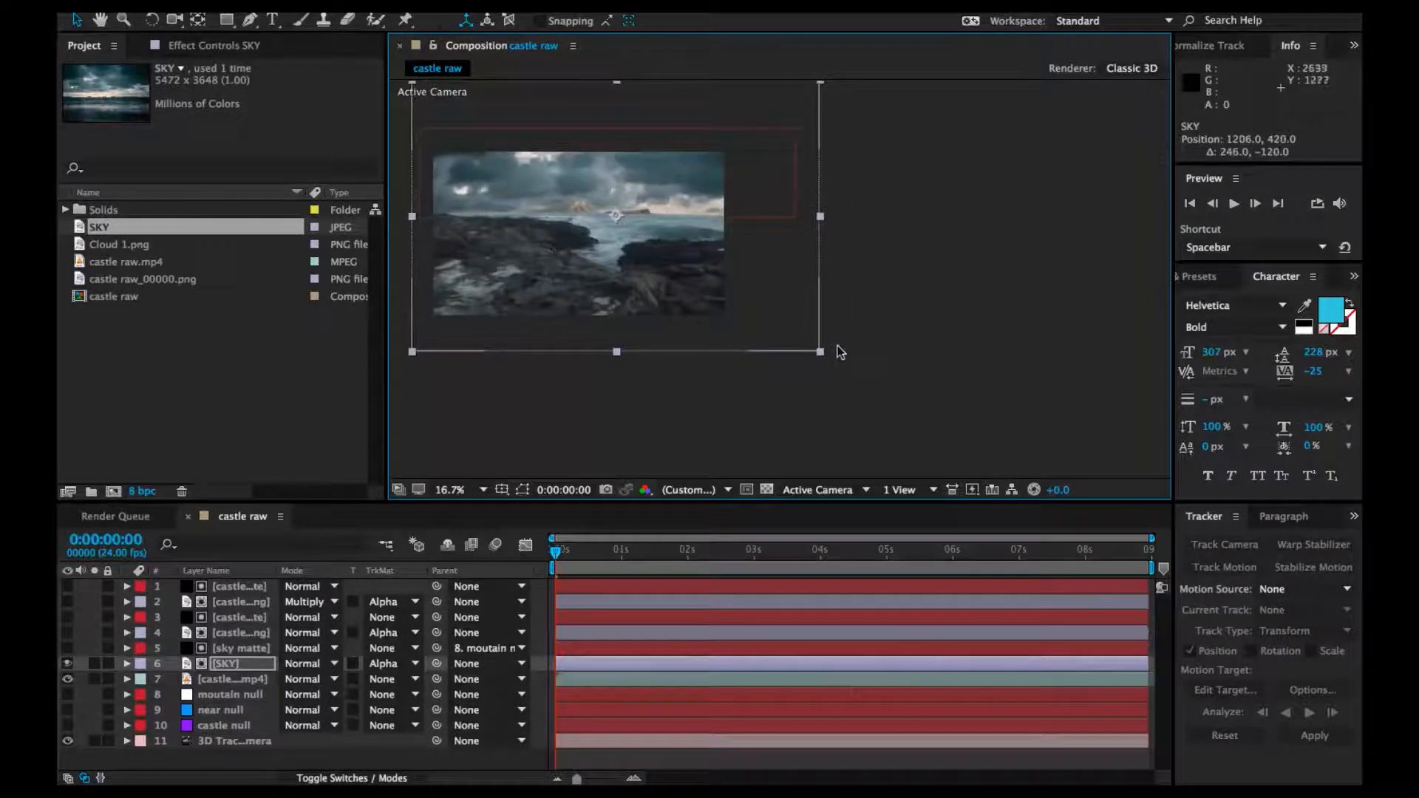
pyautogui.moveTo(832, 348); pyautogui.dragTo(811, 344)
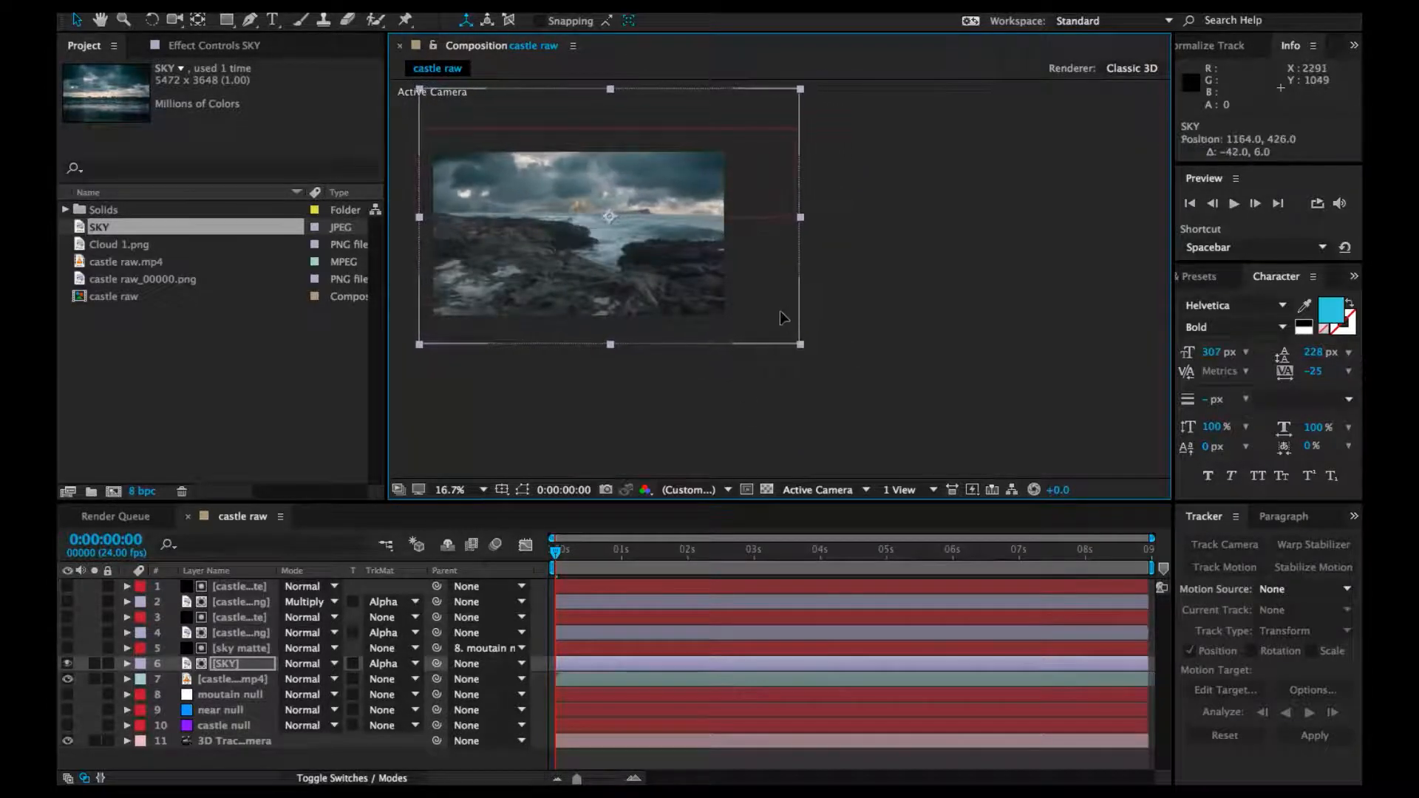
# Move the SKY layer straight up to position 1164.0, 302.6
pyautogui.moveTo(782, 313); pyautogui.dragTo(756, 334)
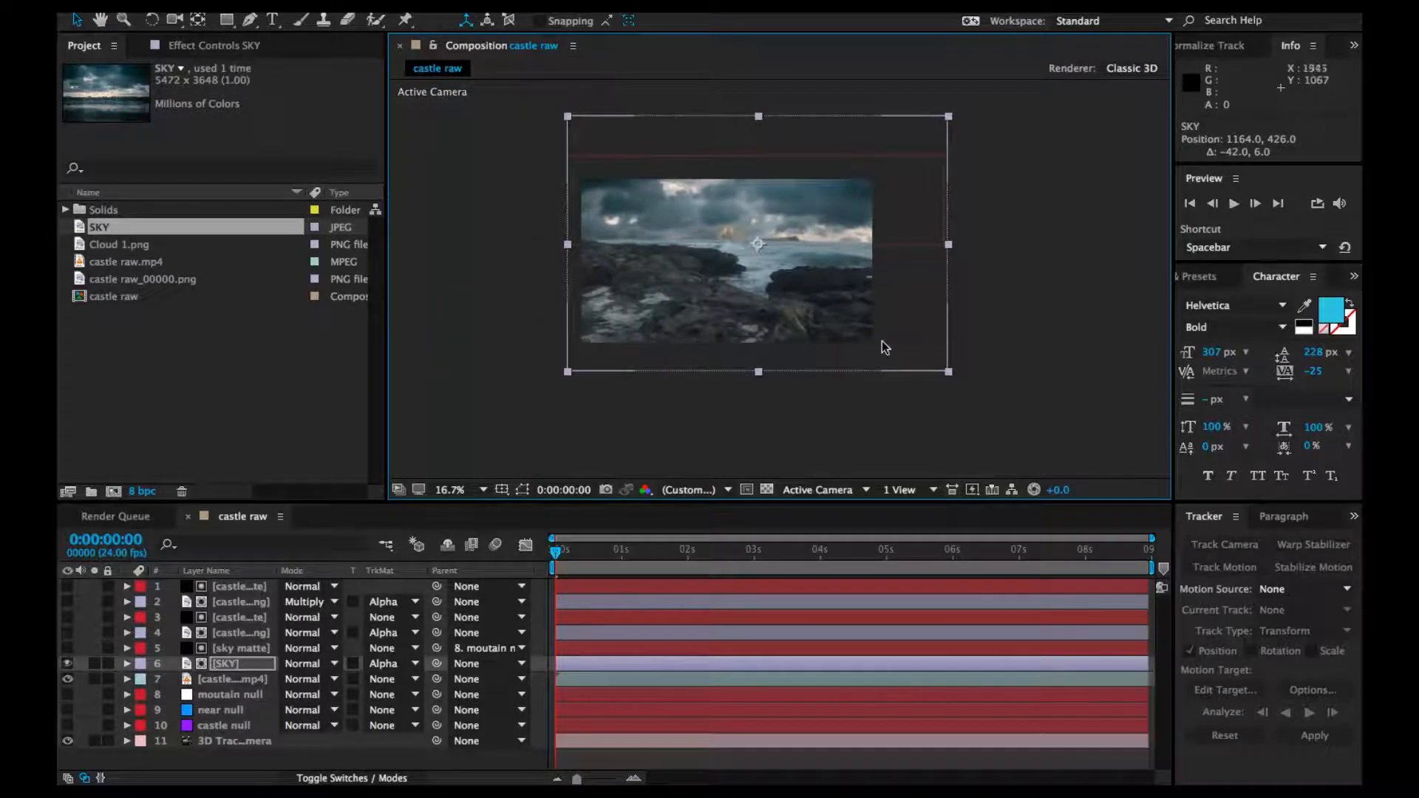
pyautogui.click(462, 491)
pyautogui.click(510, 518)
pyautogui.moveTo(895, 304); pyautogui.dragTo(893, 259)
pyautogui.scroll(-1, 893, 259)
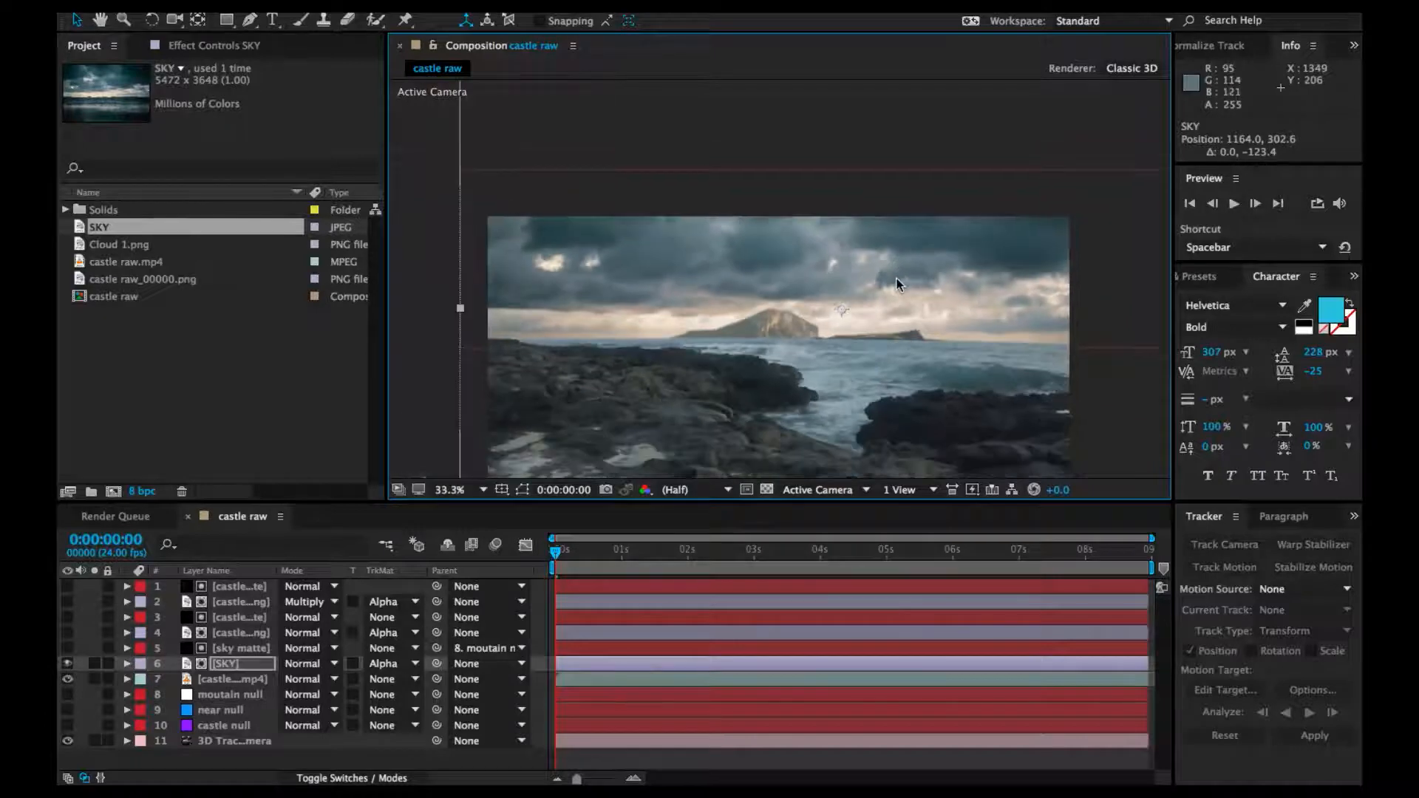
pyautogui.scroll(-2, 896, 284)
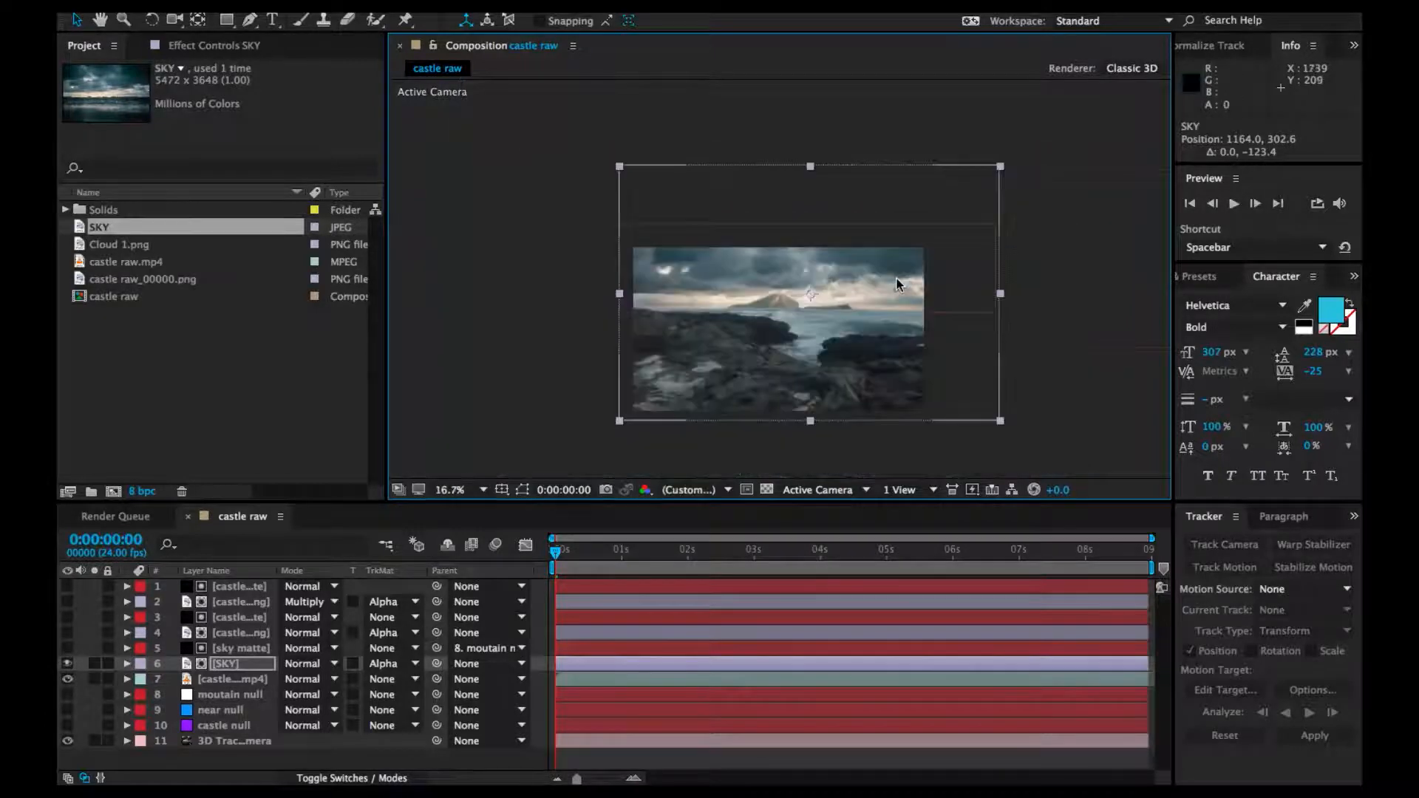
pyautogui.click(1140, 380)
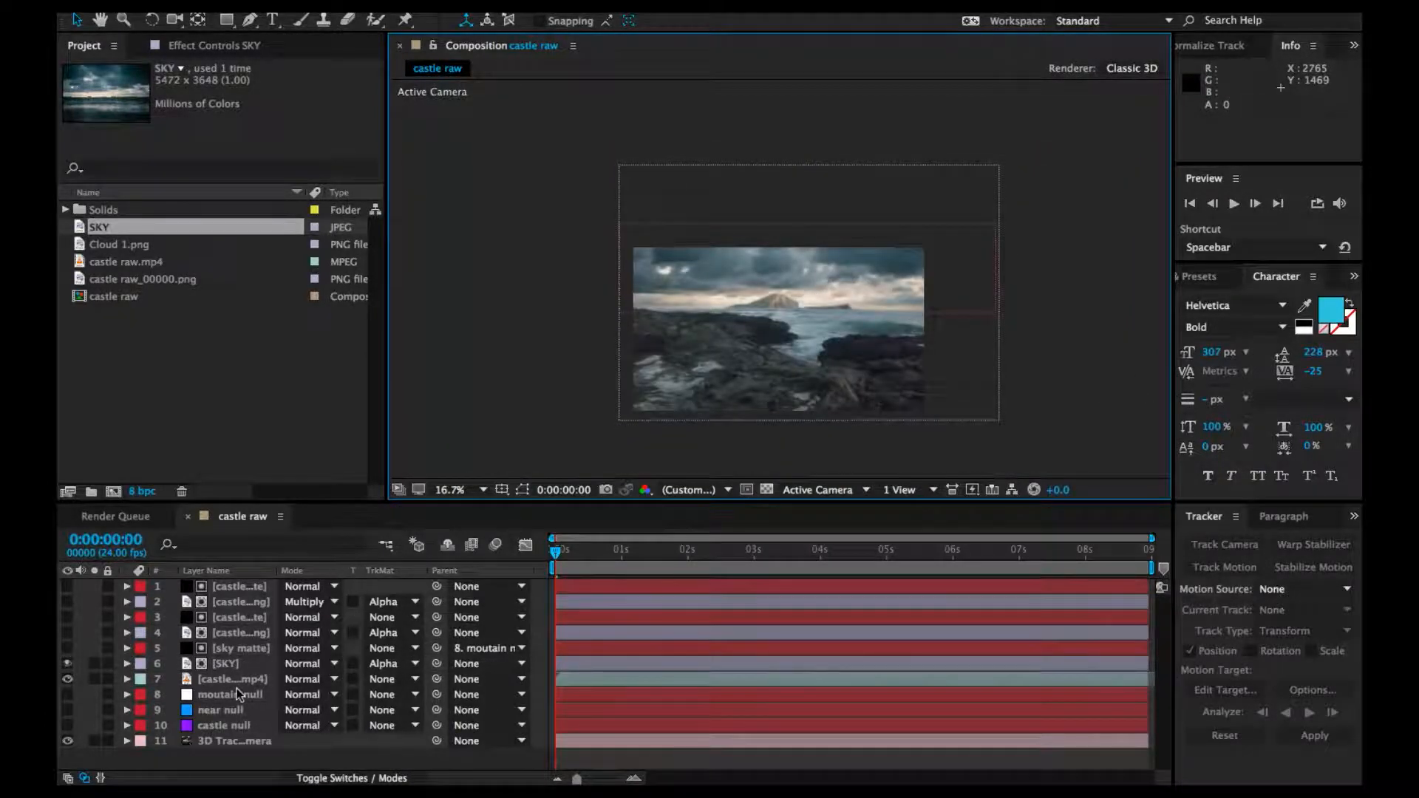
# Parent the SKY layer to the moutain null, scrub through the shot to check the sky's motion, and return to the first frame
pyautogui.click(278, 673)
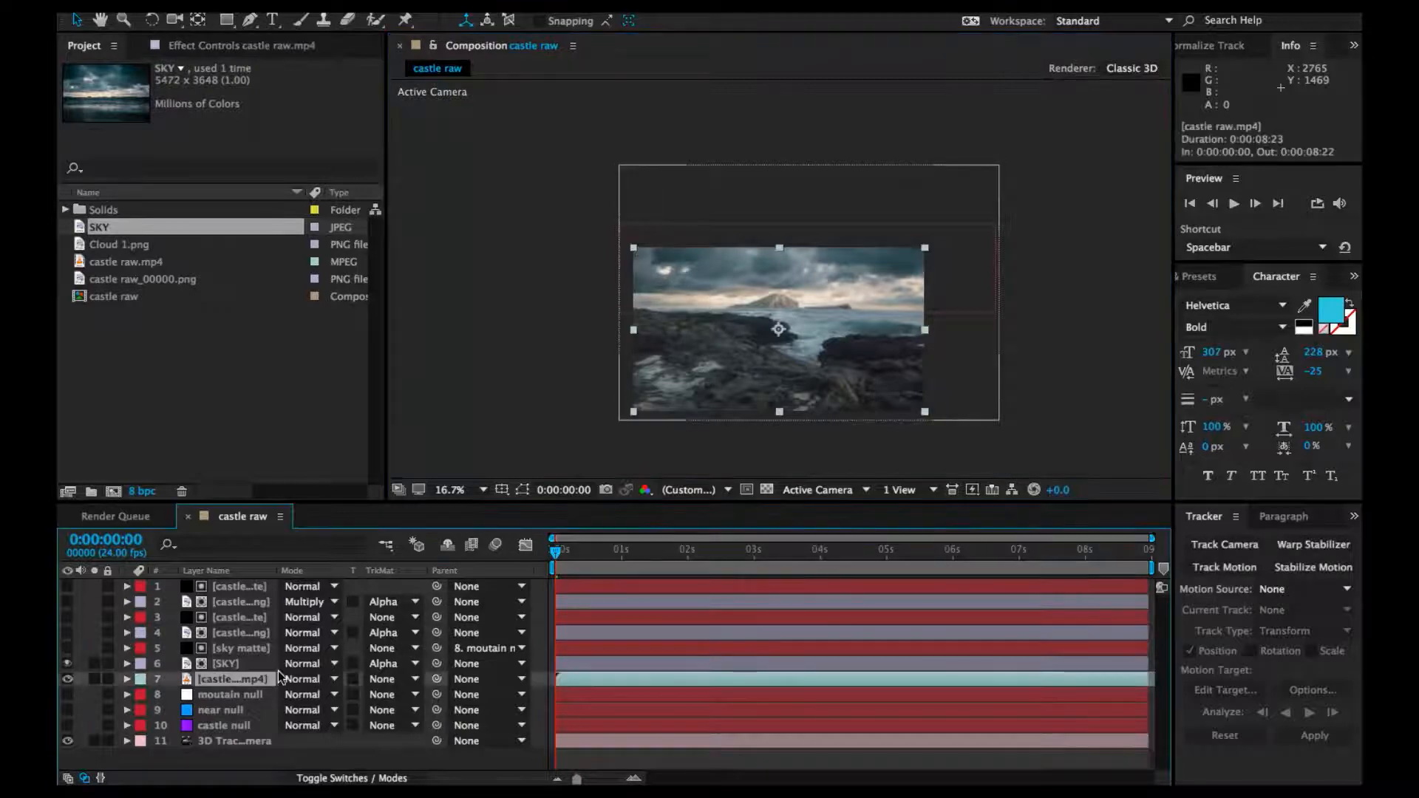
pyautogui.click(214, 663)
pyautogui.moveTo(436, 663); pyautogui.dragTo(225, 693)
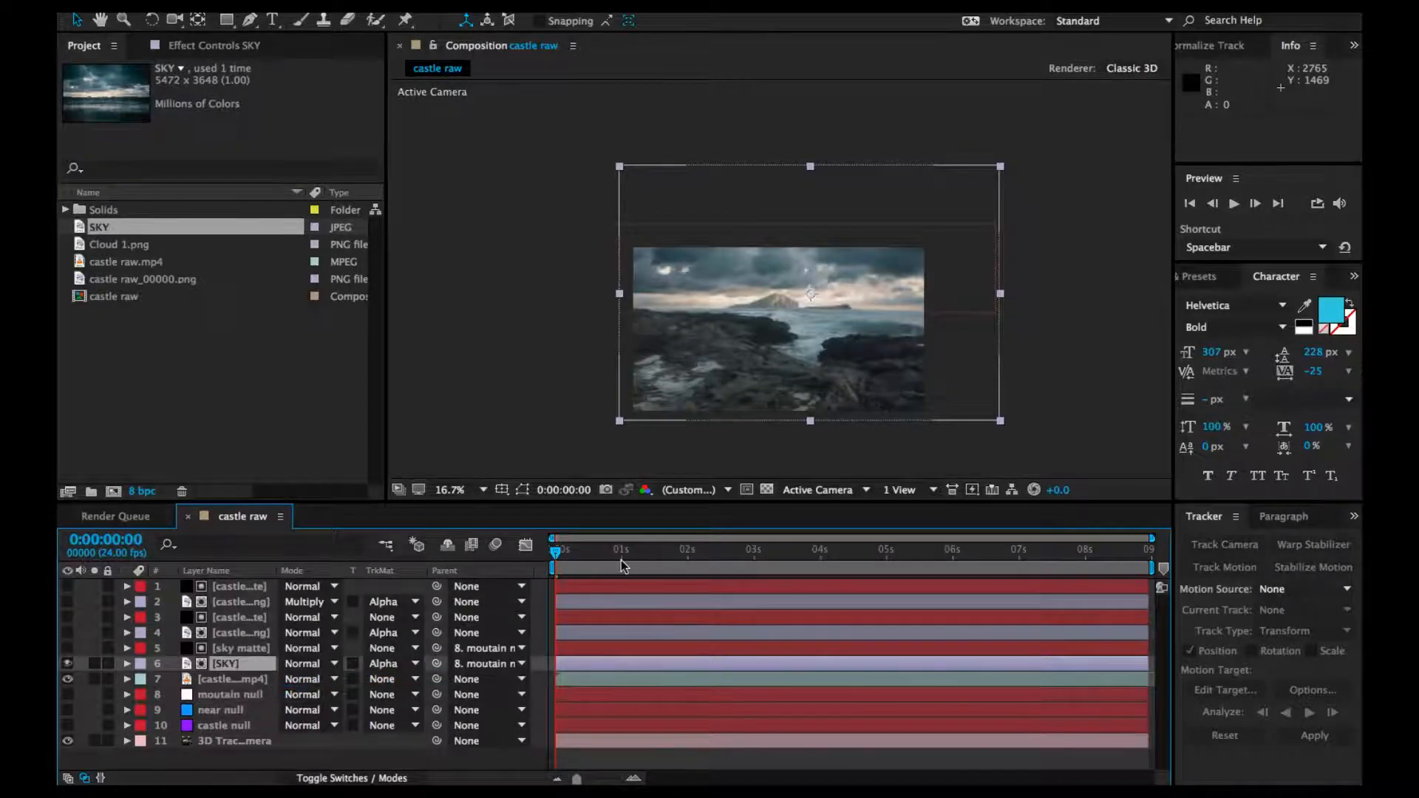
pyautogui.moveTo(620, 561); pyautogui.dragTo(1096, 604)
pyautogui.press('Home')
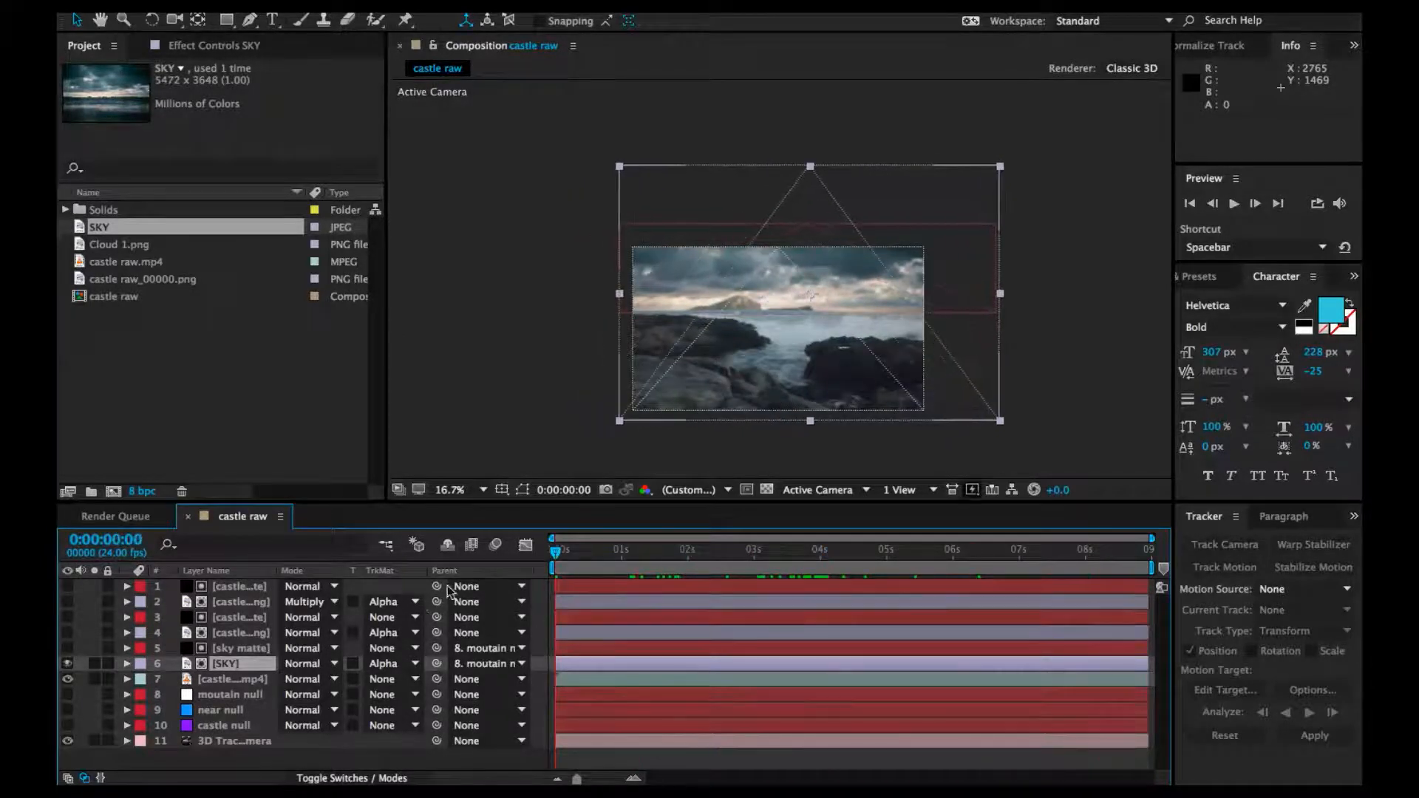
# Add a Hue/Saturation effect to the SKY layer and set its Master Saturation to -25
pyautogui.click(465, 490)
pyautogui.click(490, 516)
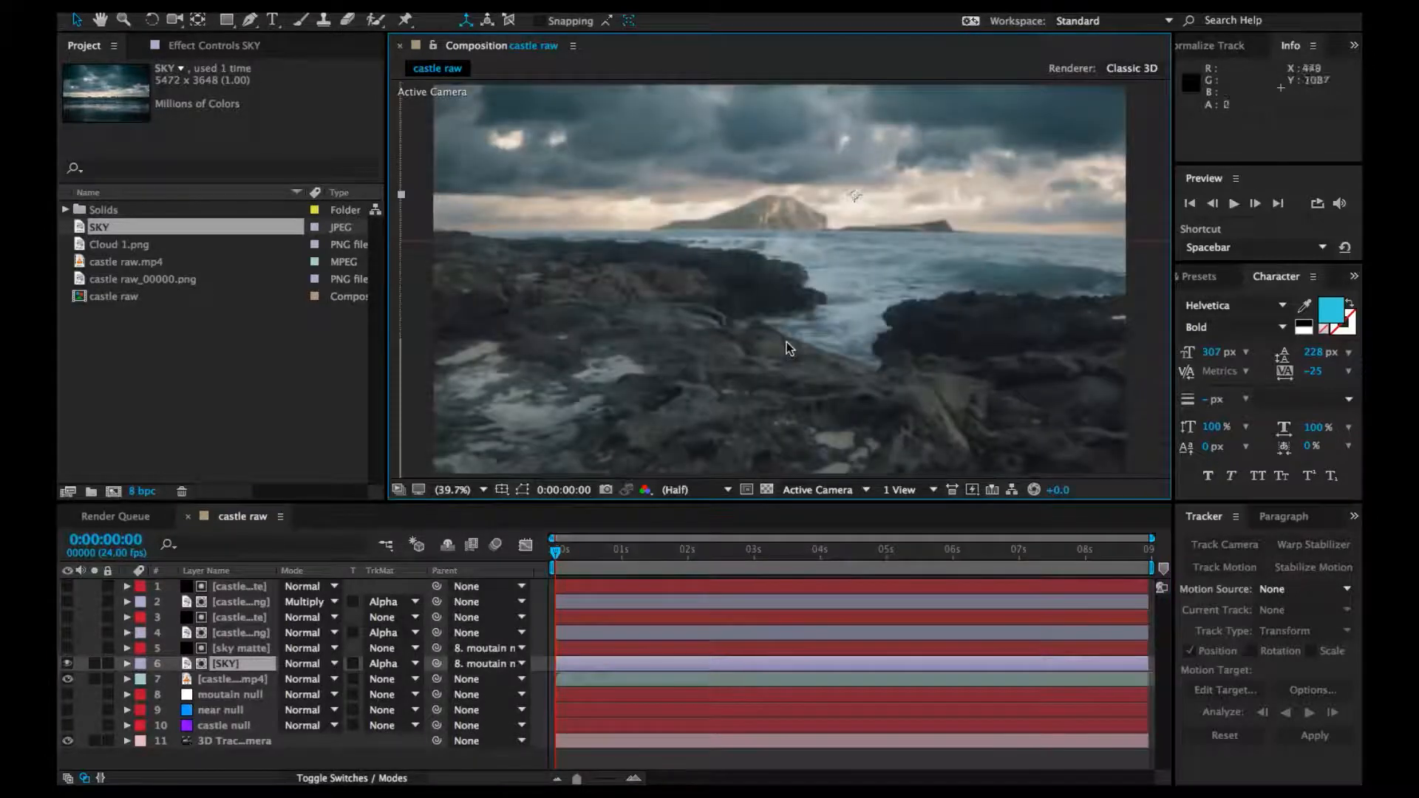
pyautogui.moveTo(820, 329)
pyautogui.mouseDown()
pyautogui.moveTo(793, 357)
pyautogui.moveTo(822, 350)
pyautogui.mouseUp()
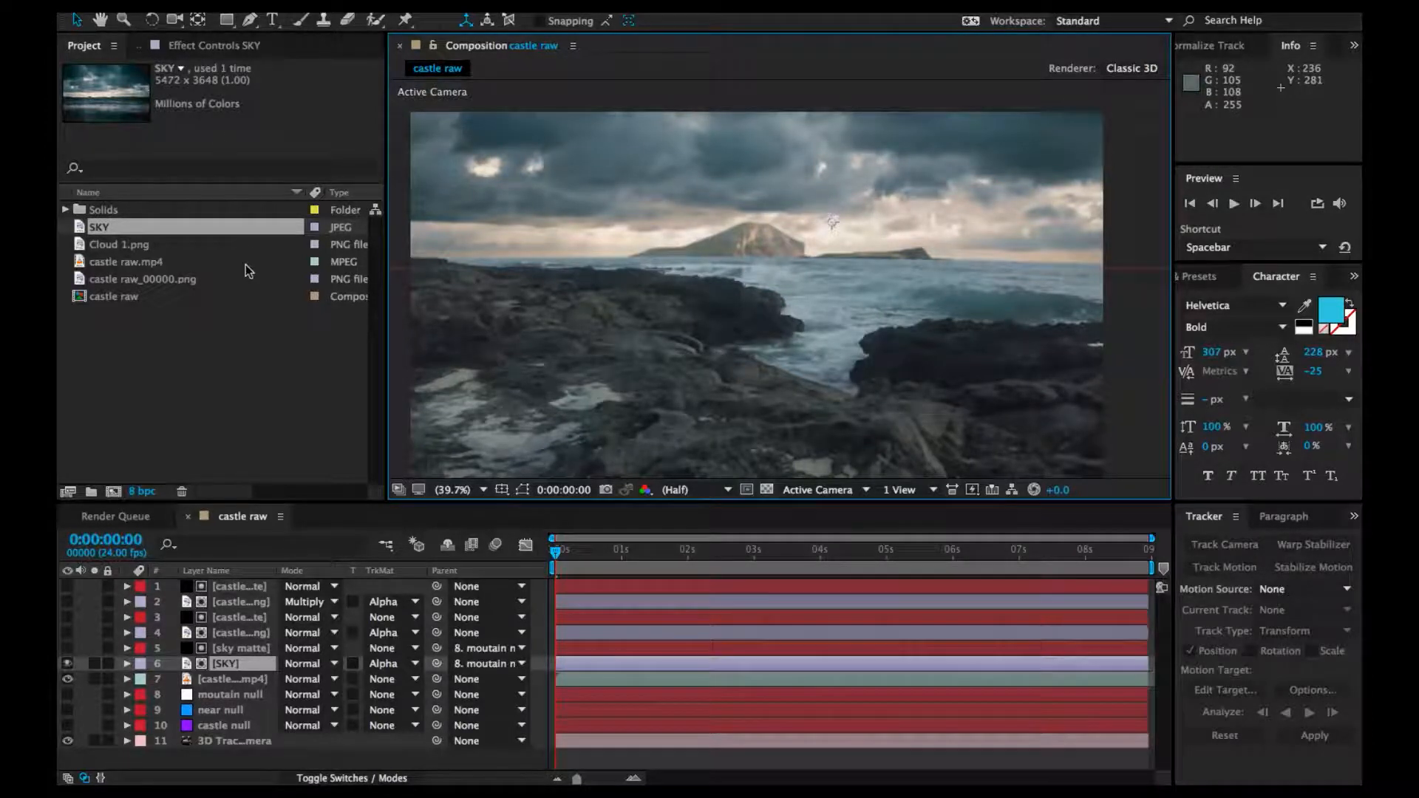
pyautogui.hotkey('ctrl', 'space')
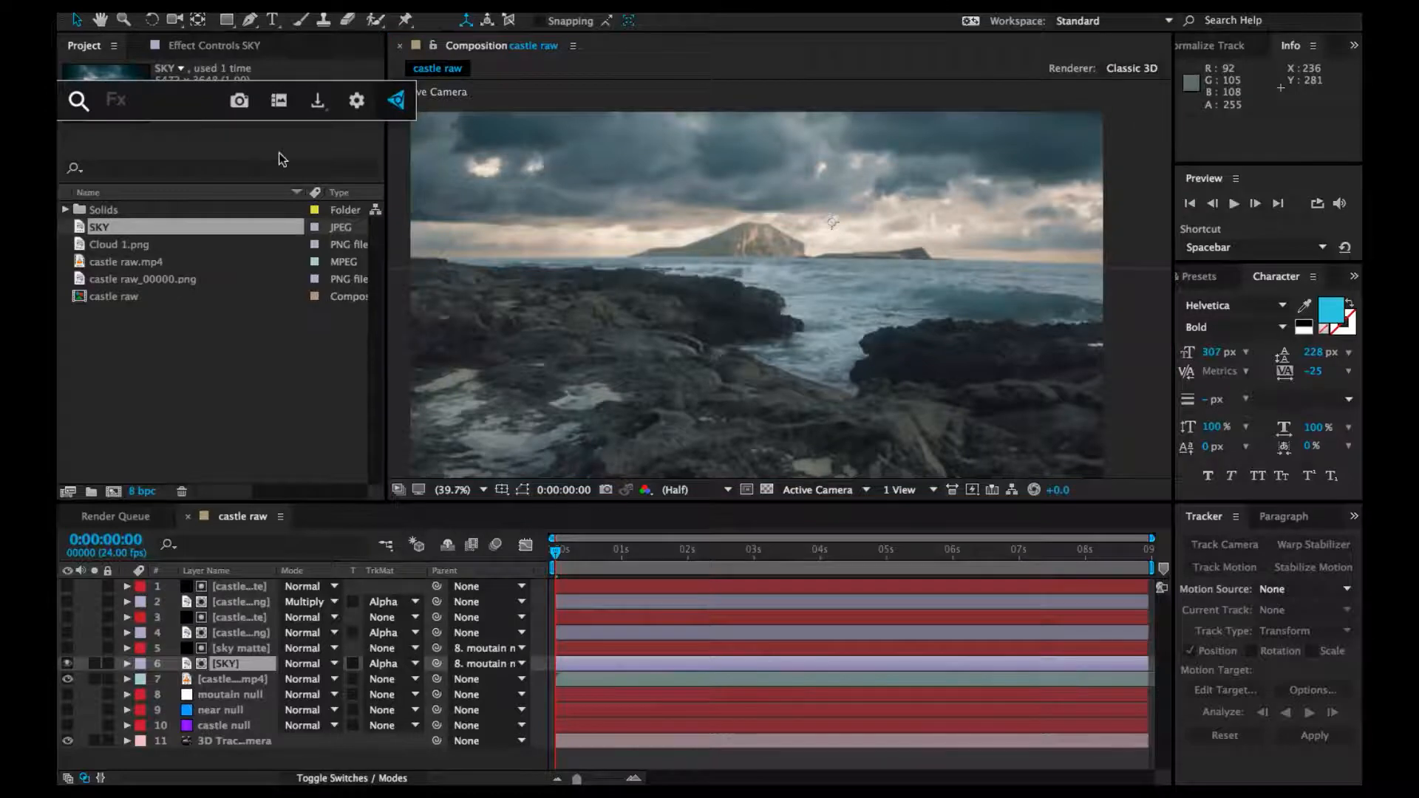
pyautogui.write('hue')
pyautogui.press('Return')
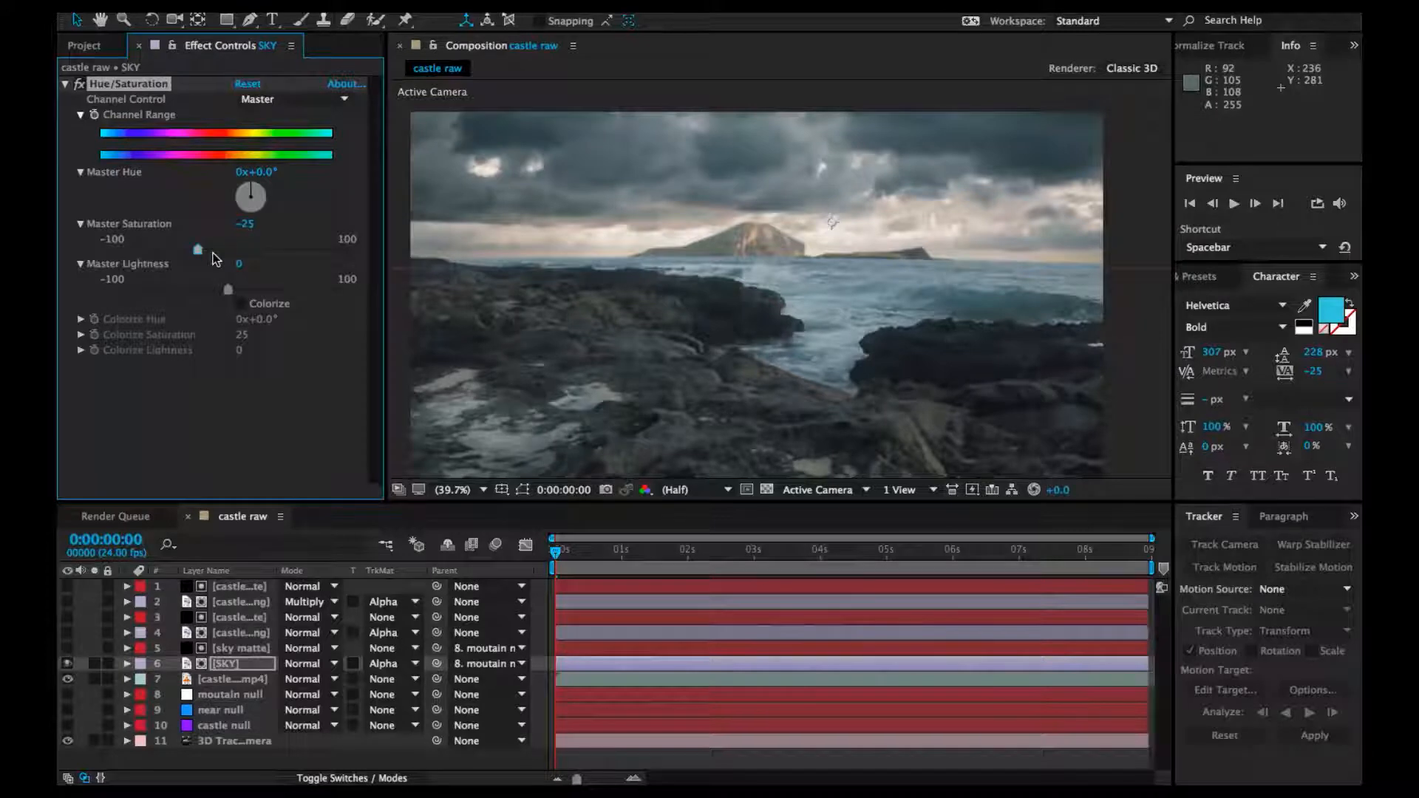
# Add a Curves effect to the SKY layer and pull the RGB curve's midpoint slightly down to darken the midtones
pyautogui.hotkey('ctrl', 'space')
pyautogui.write('cur')
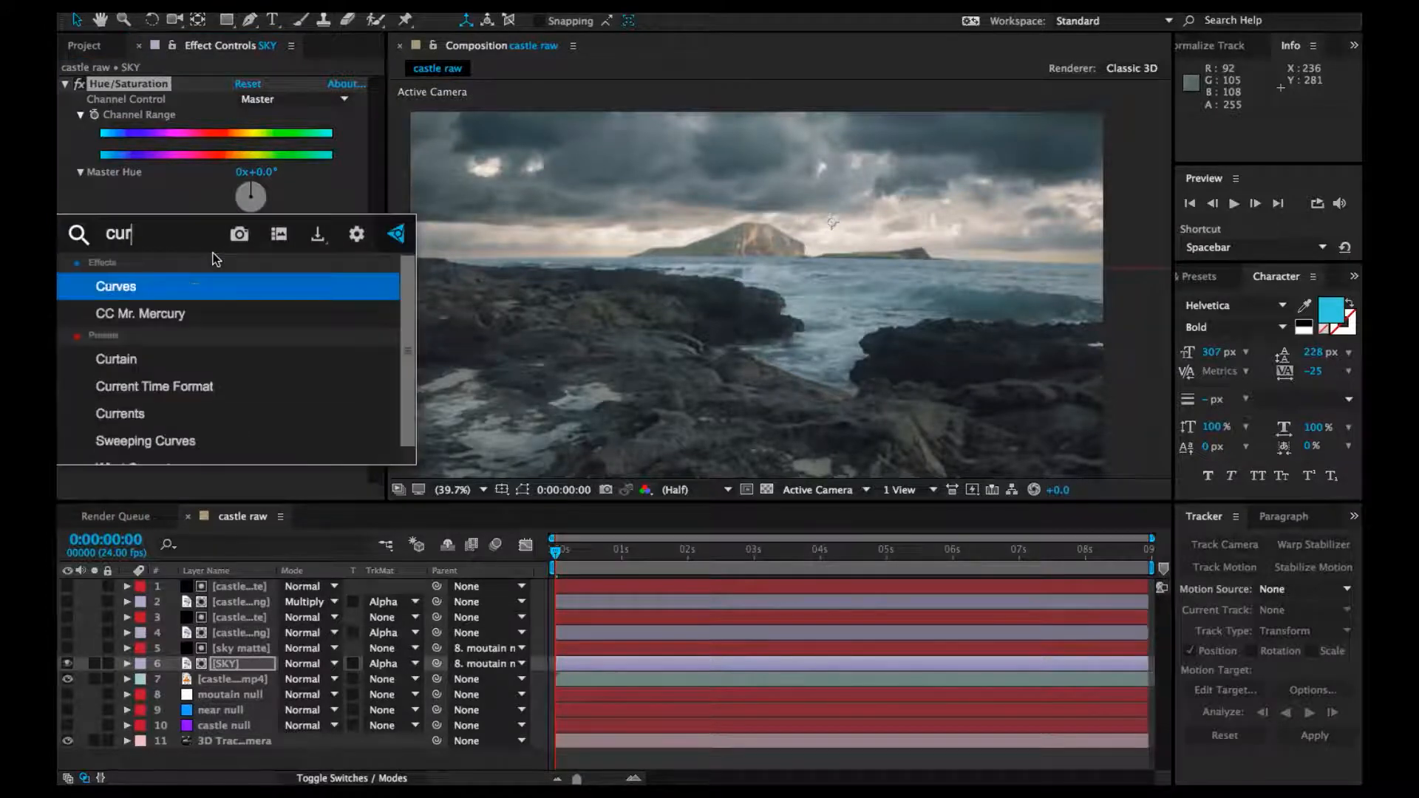
pyautogui.press('Return')
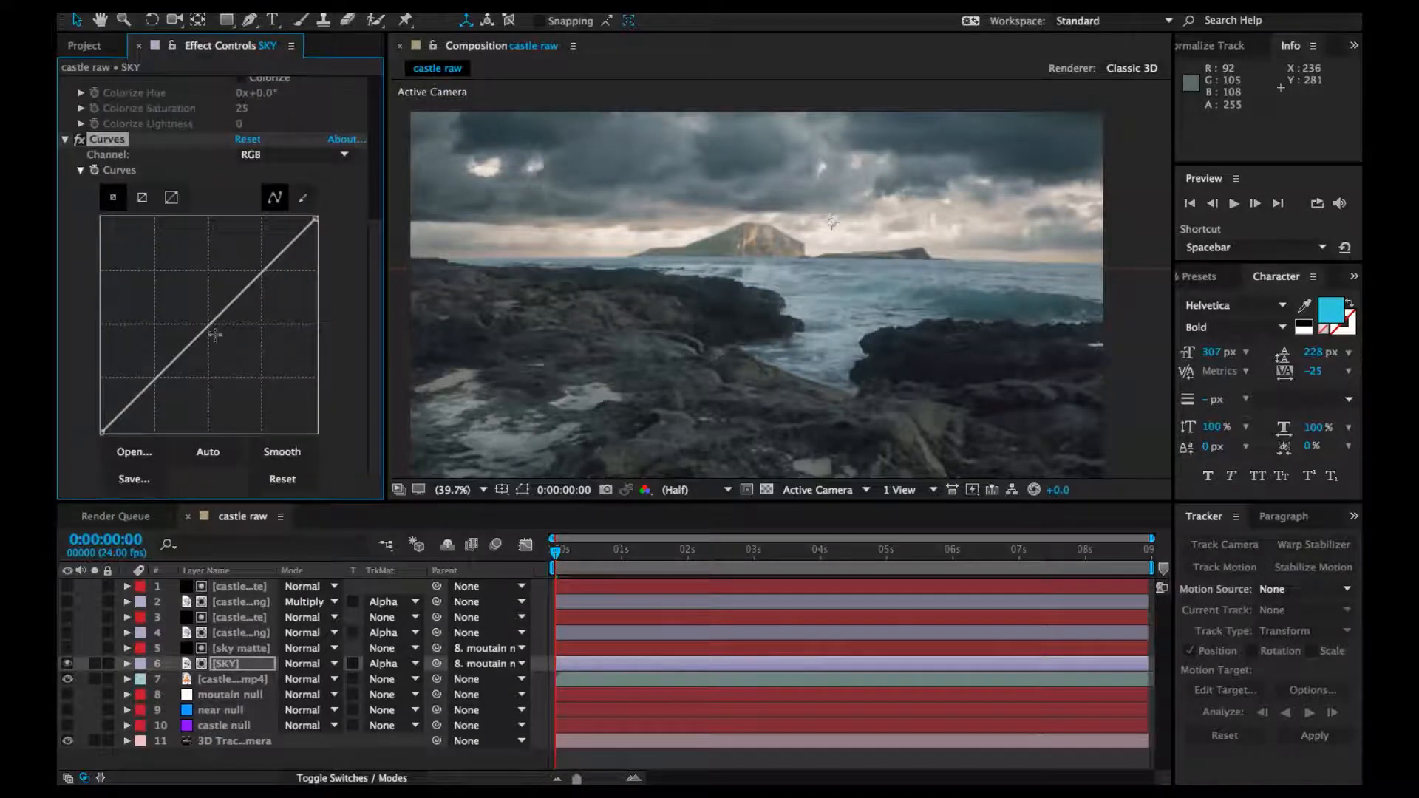
pyautogui.moveTo(209, 331); pyautogui.dragTo(218, 345)
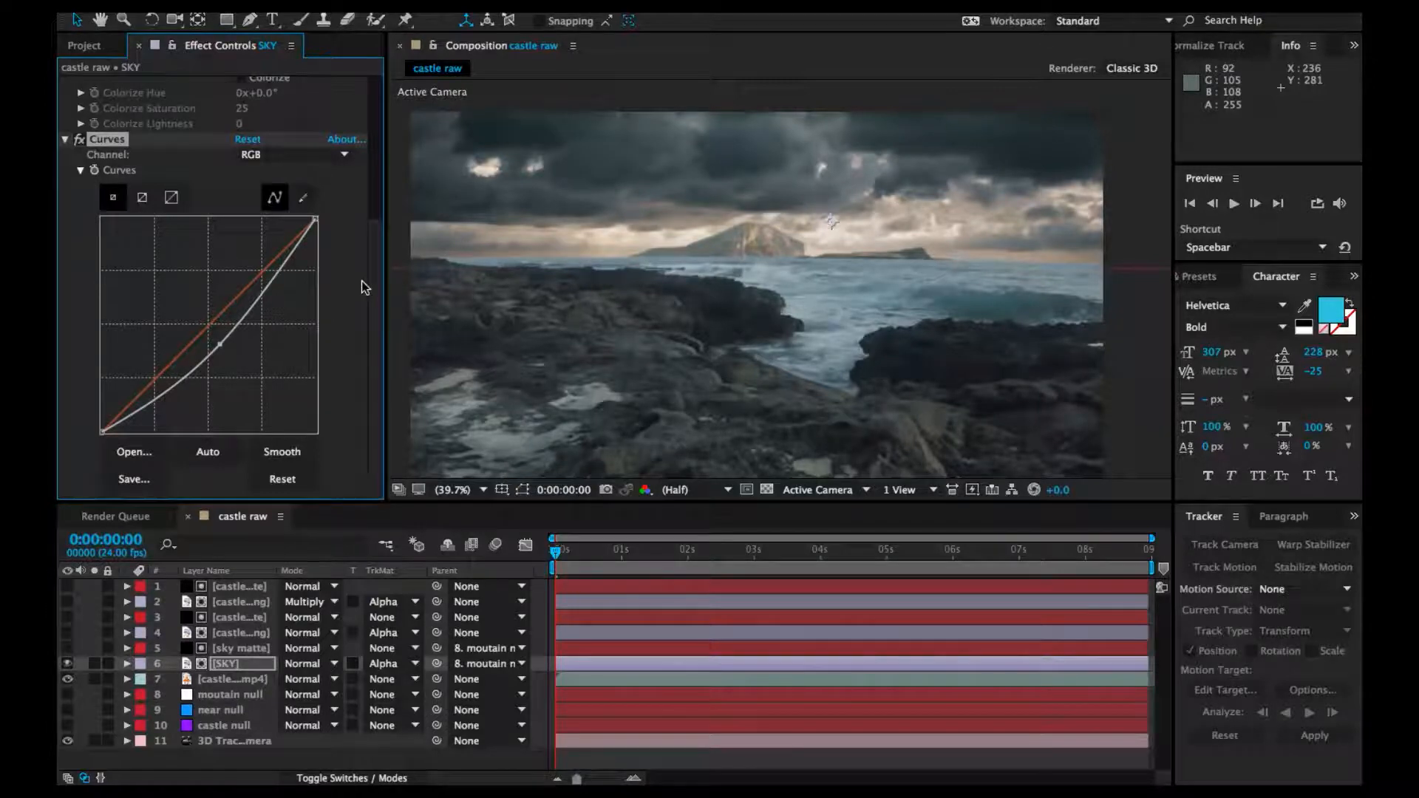
pyautogui.click(65, 139)
pyautogui.click(133, 404)
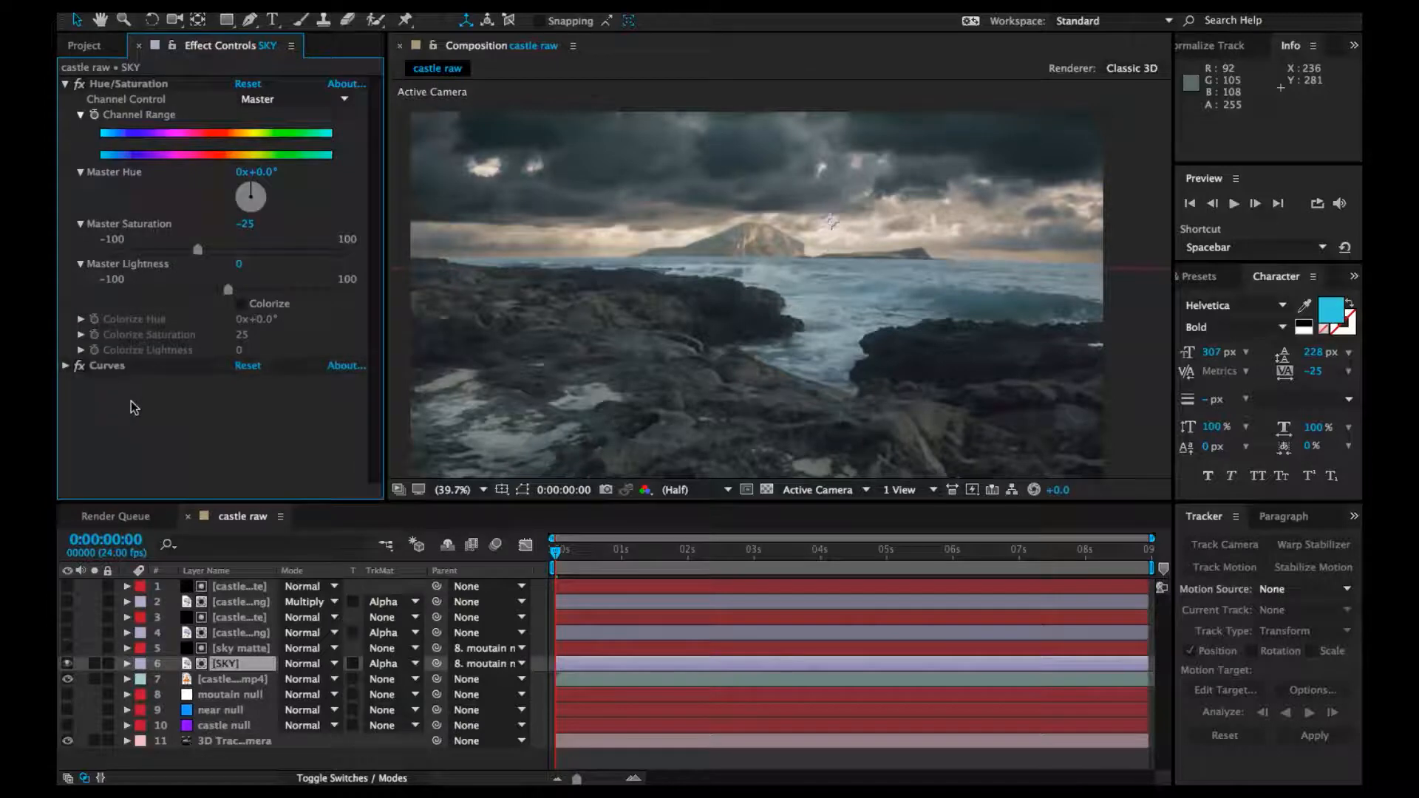
pyautogui.click(66, 84)
# Create an adjustment layer and place it directly above the sky matte layer in the layer stack
pyautogui.scroll(-1, 411, 317)
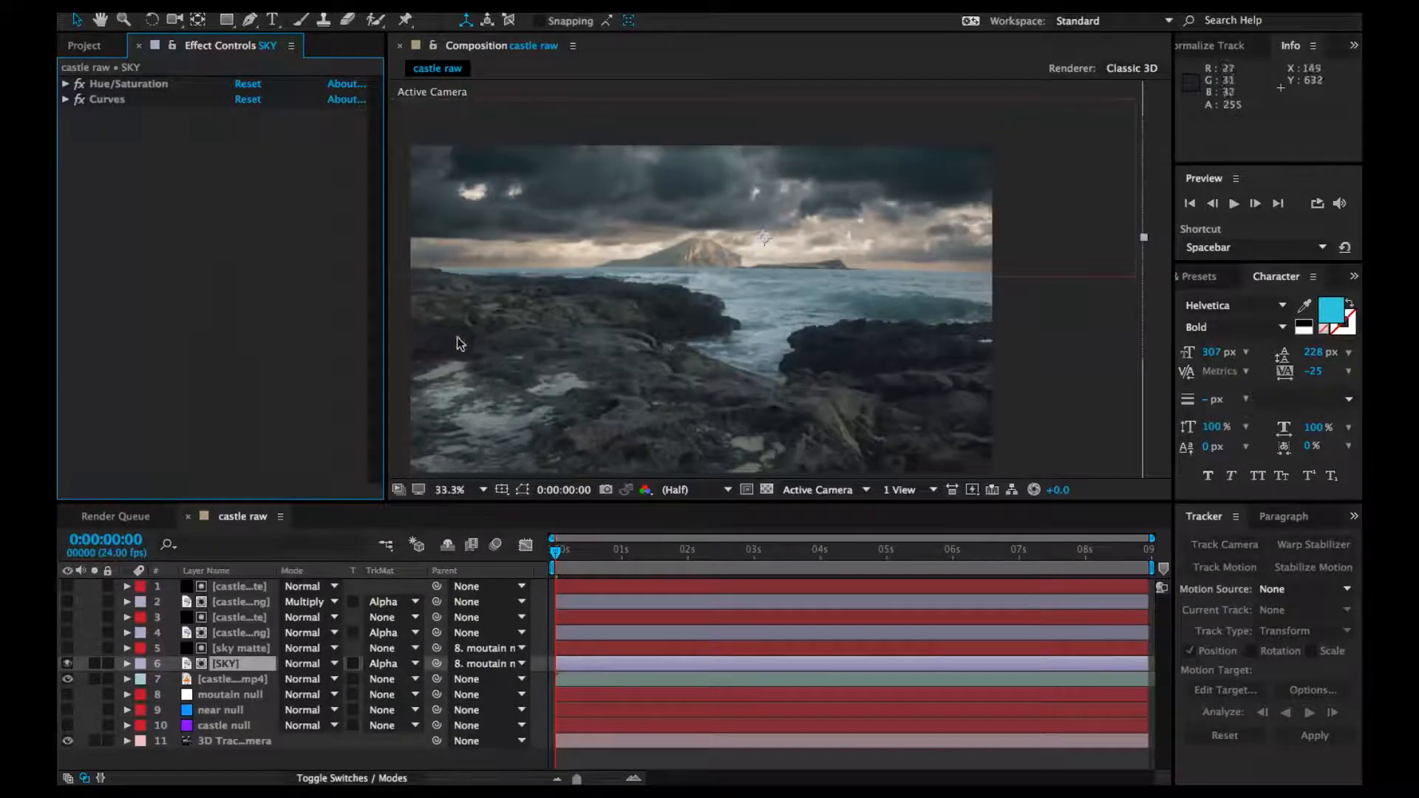
pyautogui.press('h')
pyautogui.moveTo(453, 338); pyautogui.dragTo(759, 349)
pyautogui.press('q')
pyautogui.rightClick(539, 330)
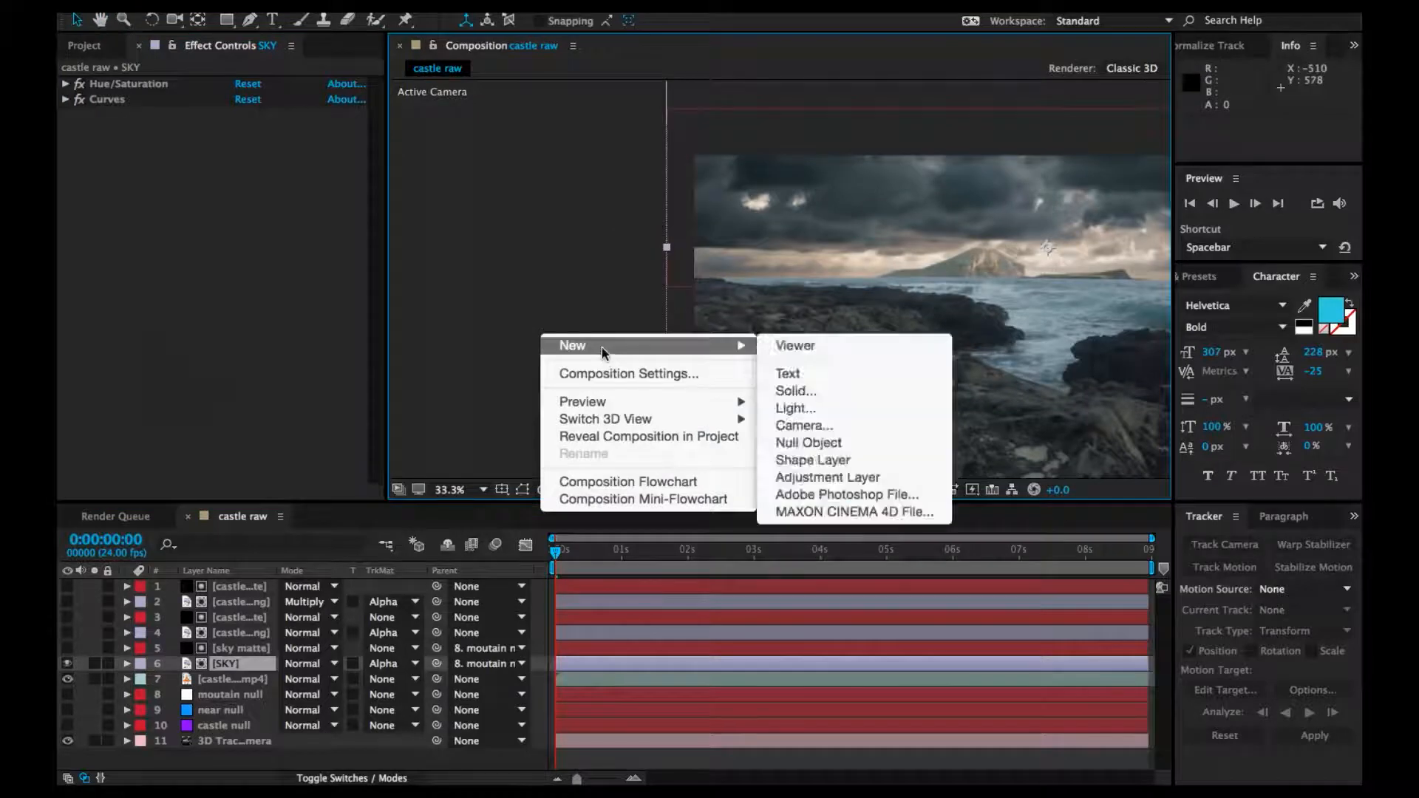
pyautogui.rightClick(498, 382)
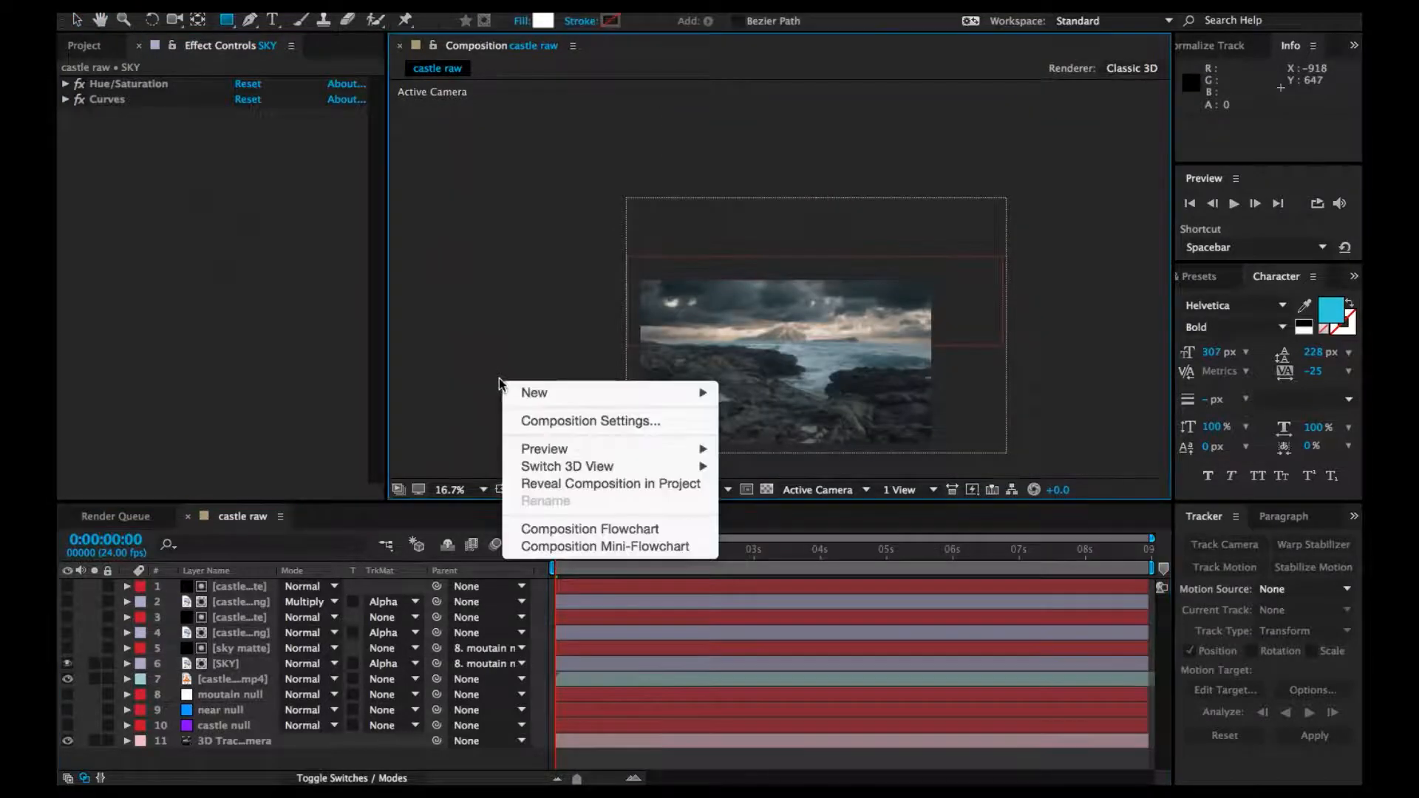
pyautogui.moveTo(583, 394)
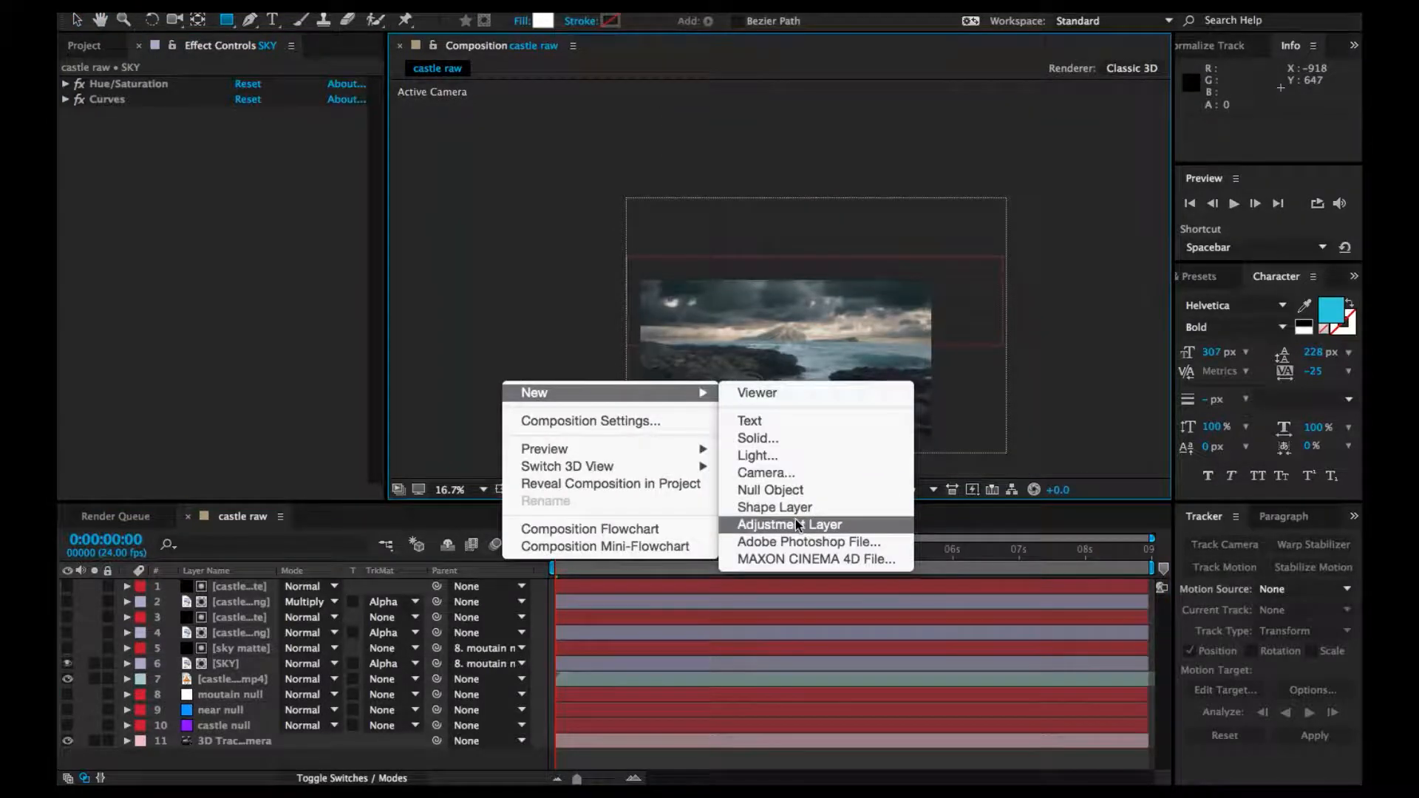
pyautogui.click(795, 522)
pyautogui.moveTo(250, 589); pyautogui.dragTo(240, 669)
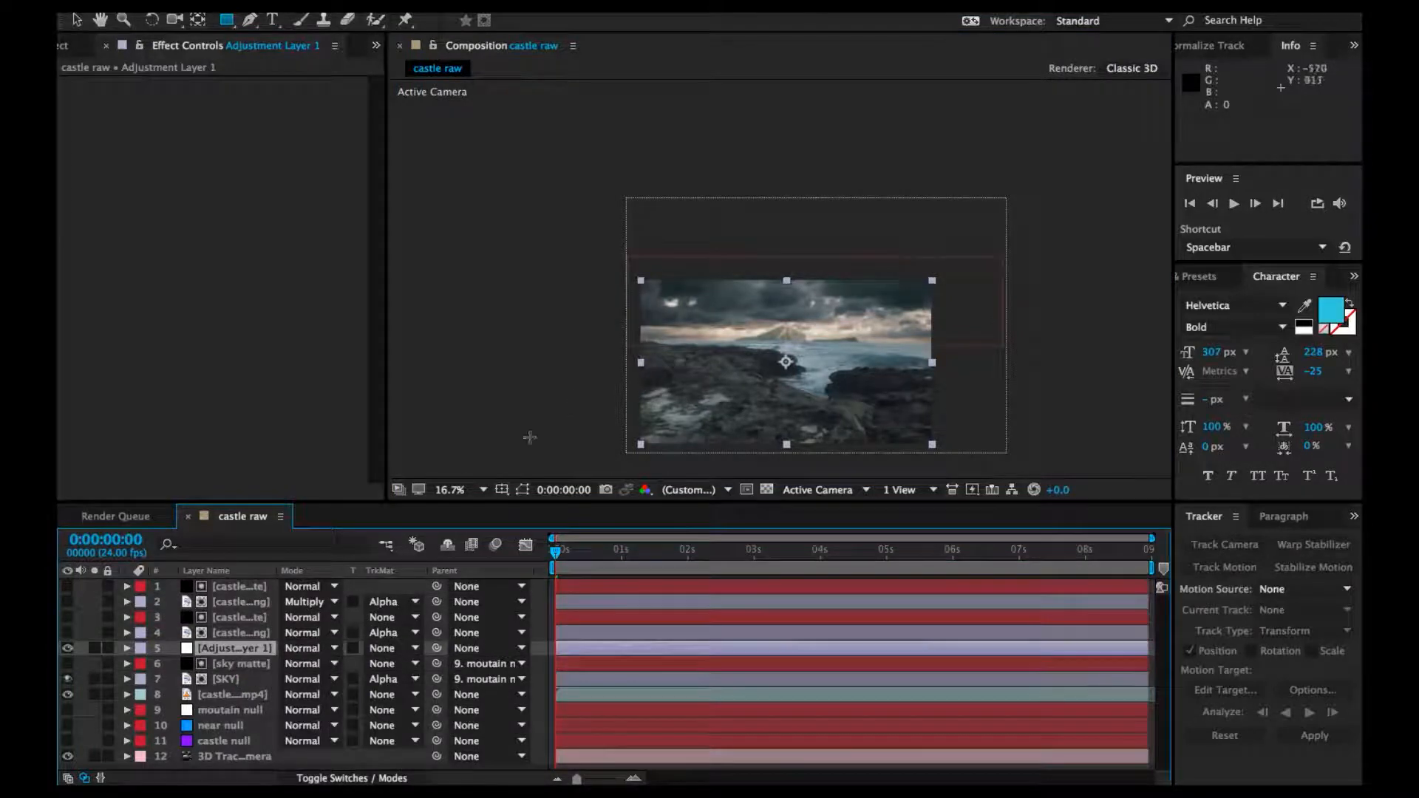
# Scale the adjustment layer to 133% and move it up over the sky to position 1186.6, -172.4
pyautogui.press('s')
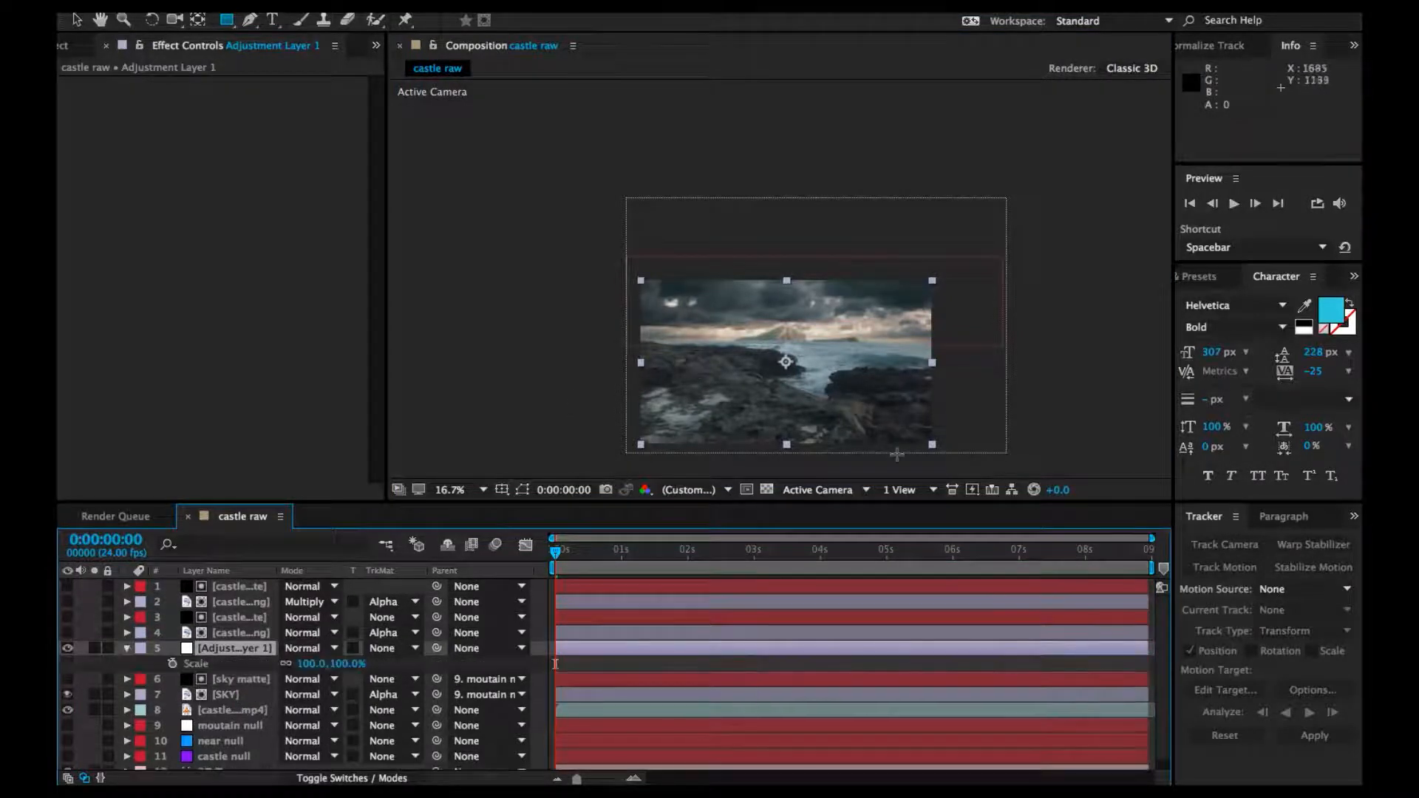
pyautogui.moveTo(346, 662); pyautogui.dragTo(377, 663)
pyautogui.click(76, 19)
pyautogui.click(478, 489)
pyautogui.click(488, 513)
pyautogui.scroll(5, 702, 399)
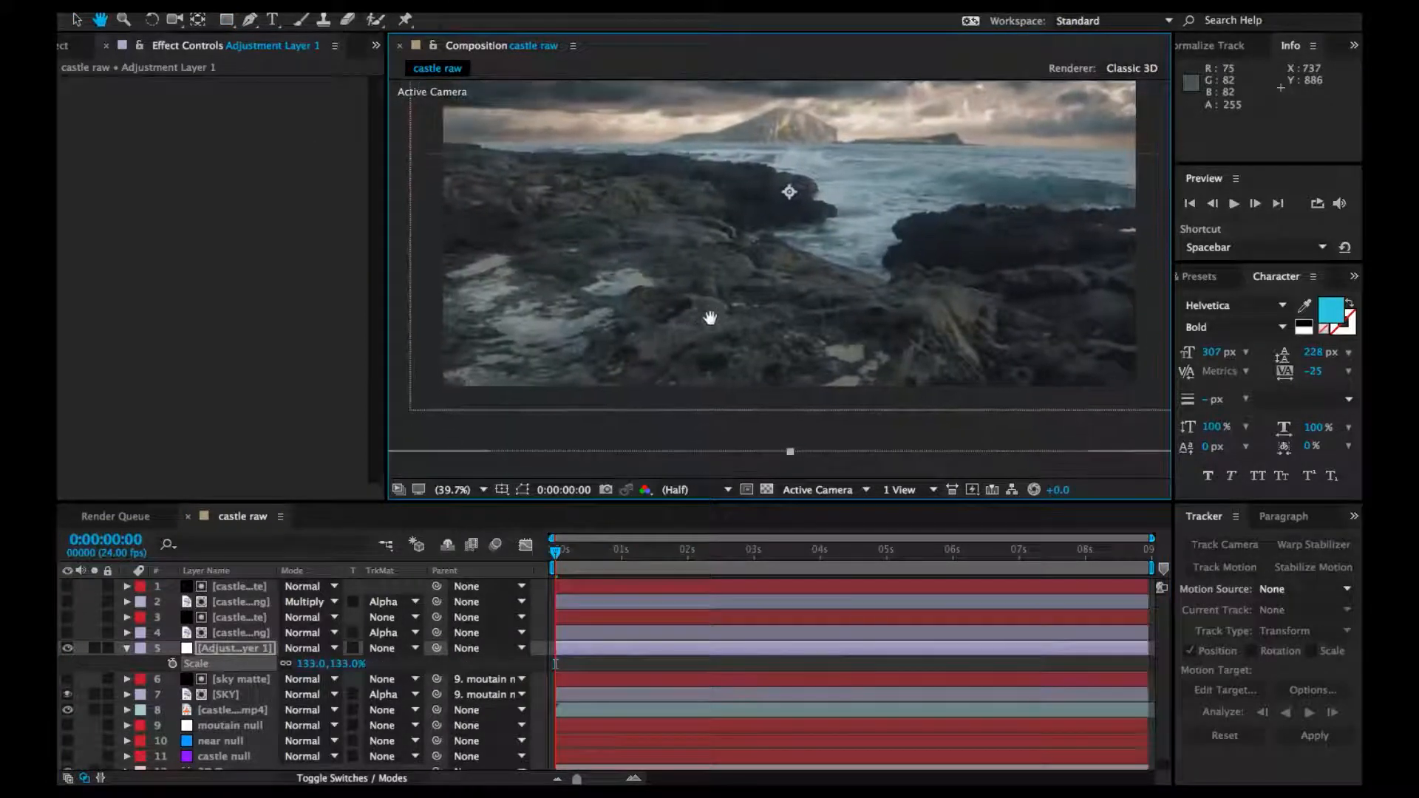
pyautogui.moveTo(809, 193); pyautogui.dragTo(766, 180)
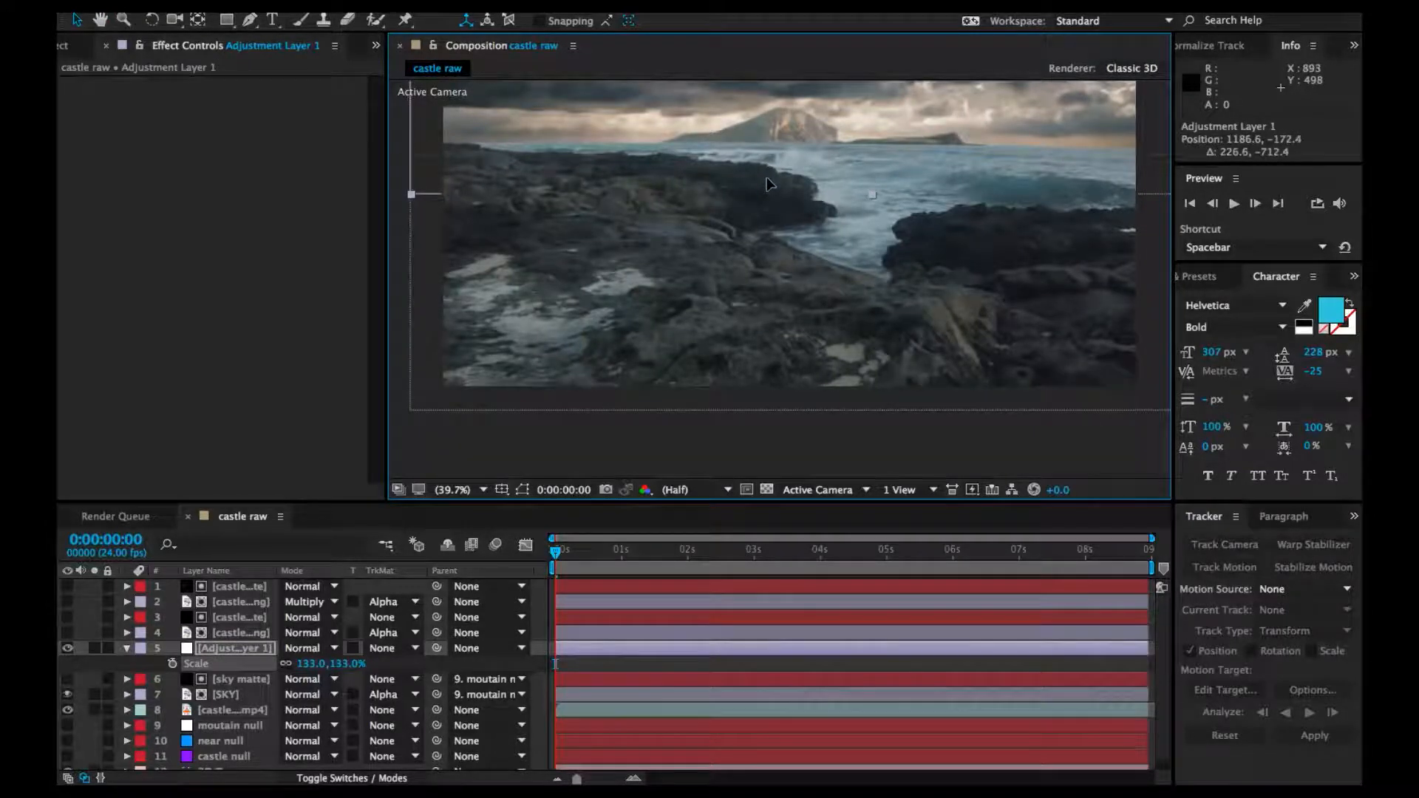
# Draw a rectangular mask on the adjustment layer that spans the sky's full width and reaches just below the horizon
pyautogui.press('space')
pyautogui.moveTo(836, 141); pyautogui.dragTo(812, 304)
pyautogui.scroll(-3, 812, 304)
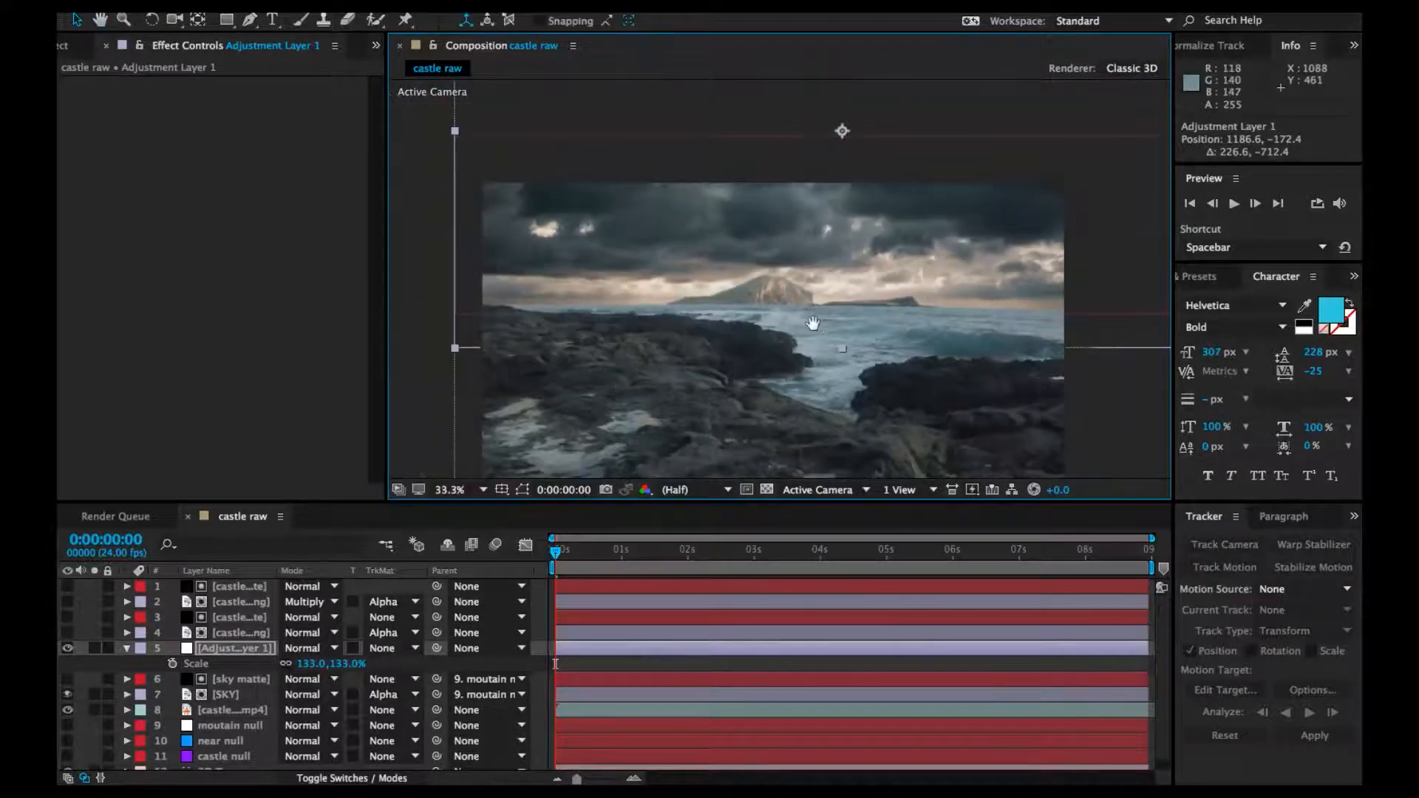
pyautogui.press('space')
pyautogui.moveTo(809, 321); pyautogui.dragTo(789, 310)
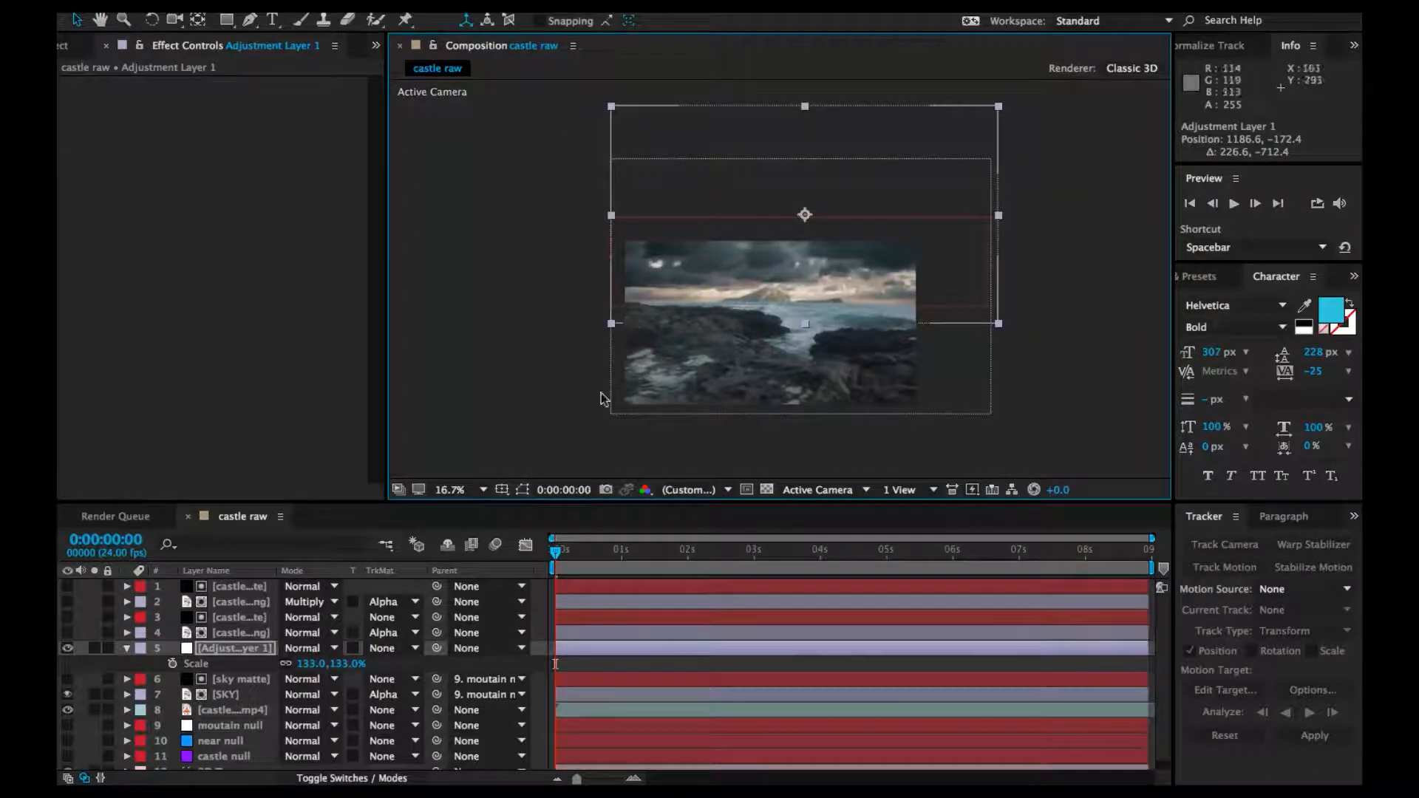
pyautogui.click(226, 19)
pyautogui.scroll(2, 714, 306)
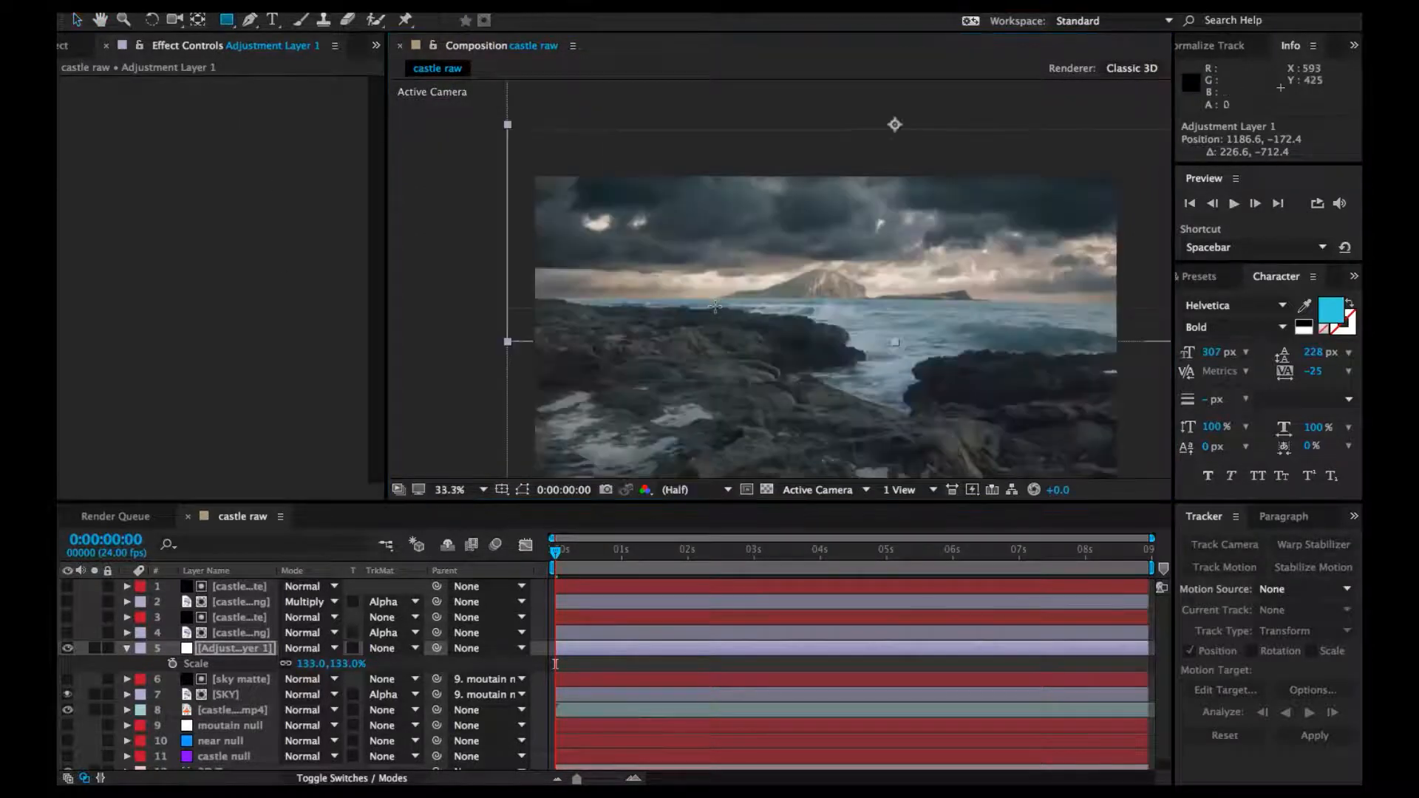
pyautogui.scroll(-2, 507, 341)
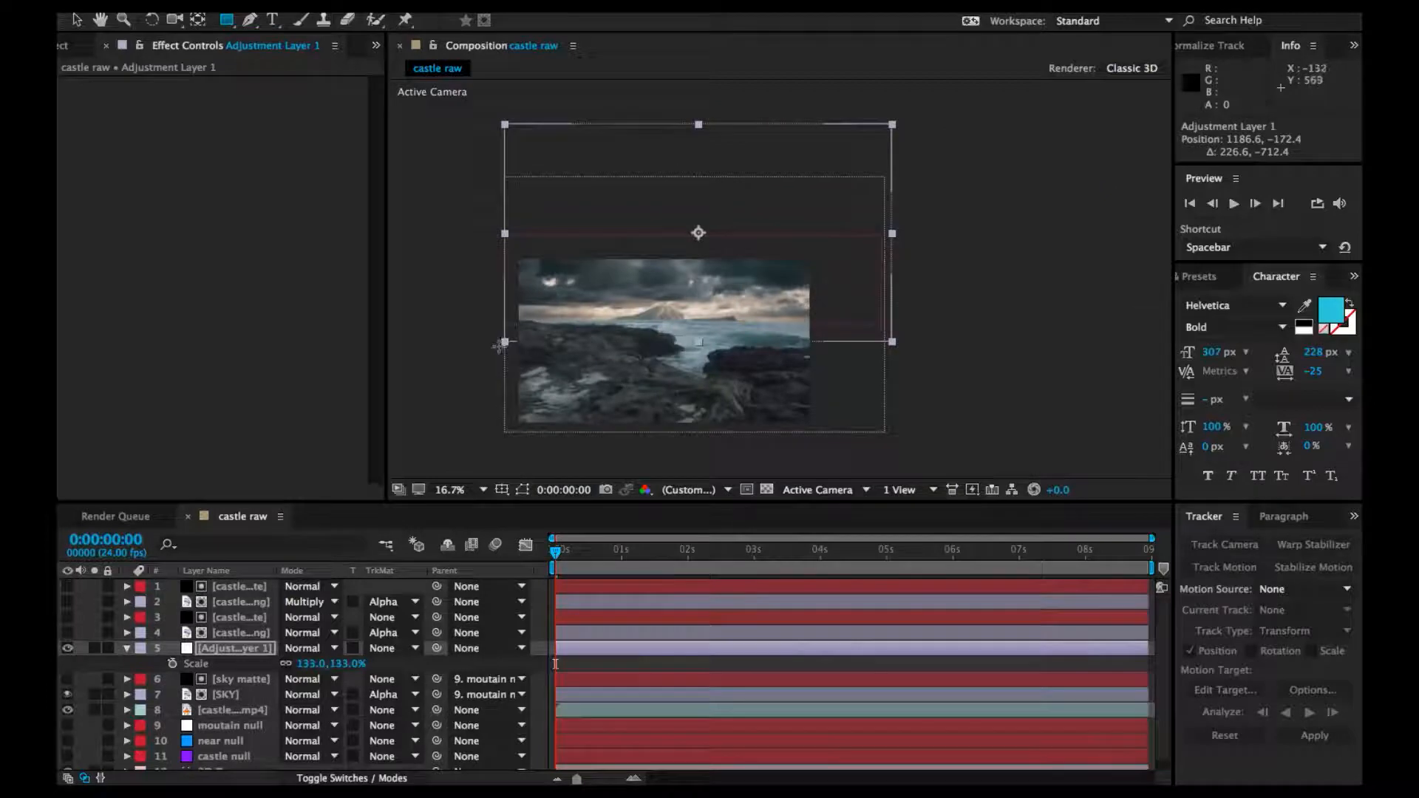
pyautogui.moveTo(502, 342); pyautogui.dragTo(881, 237)
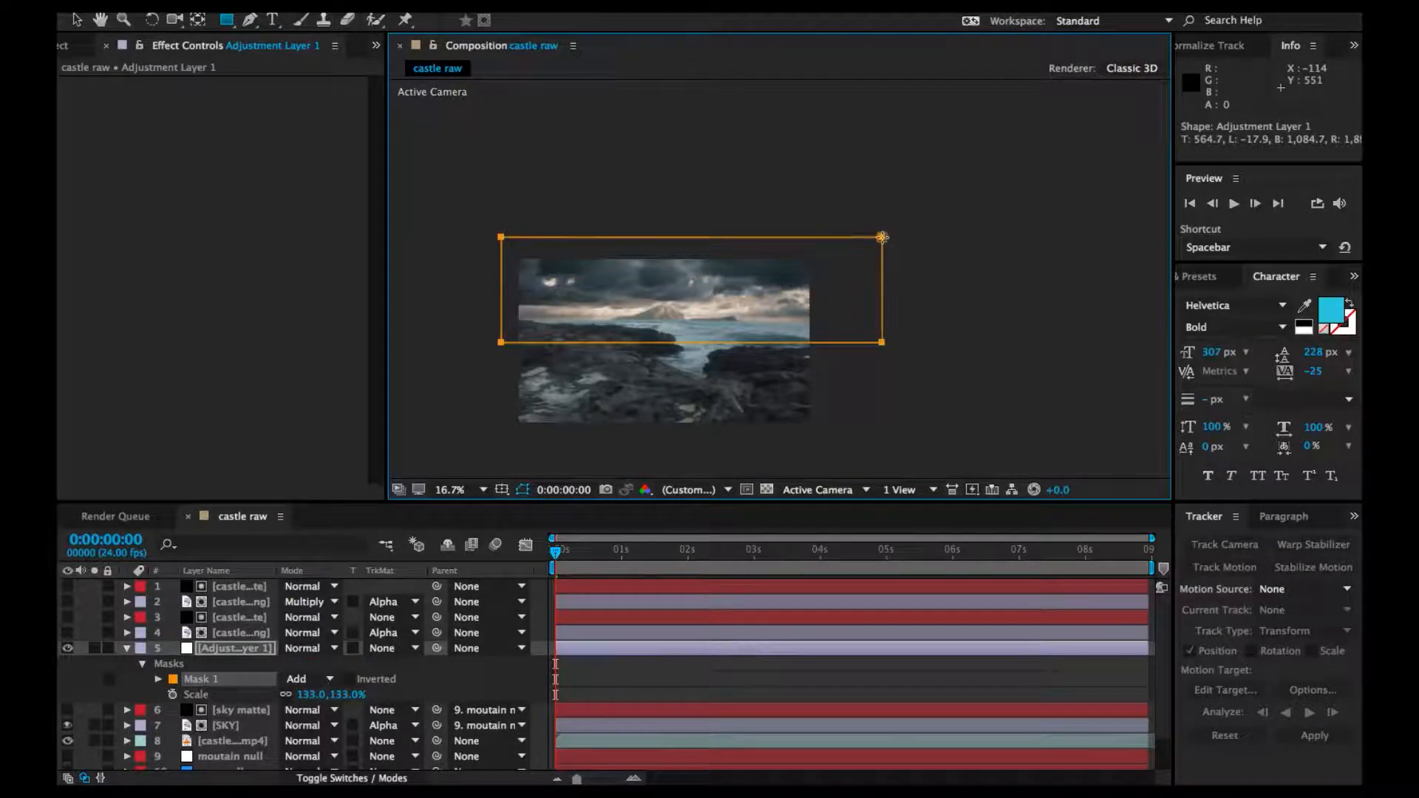
pyautogui.press('v')
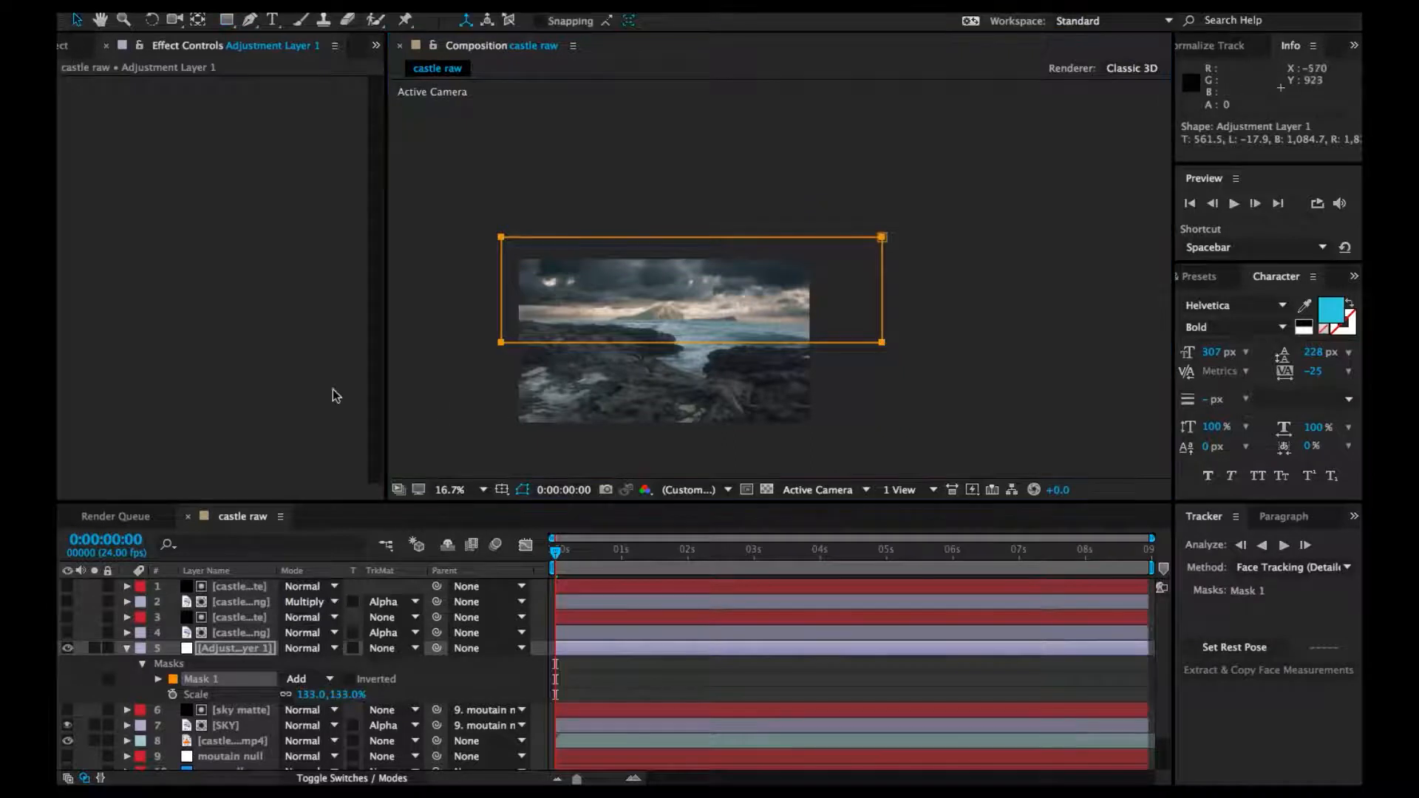
# Add a Curves effect to the adjustment layer and pull the middle of the RGB curve down to darken the masked sky
pyautogui.click(231, 648)
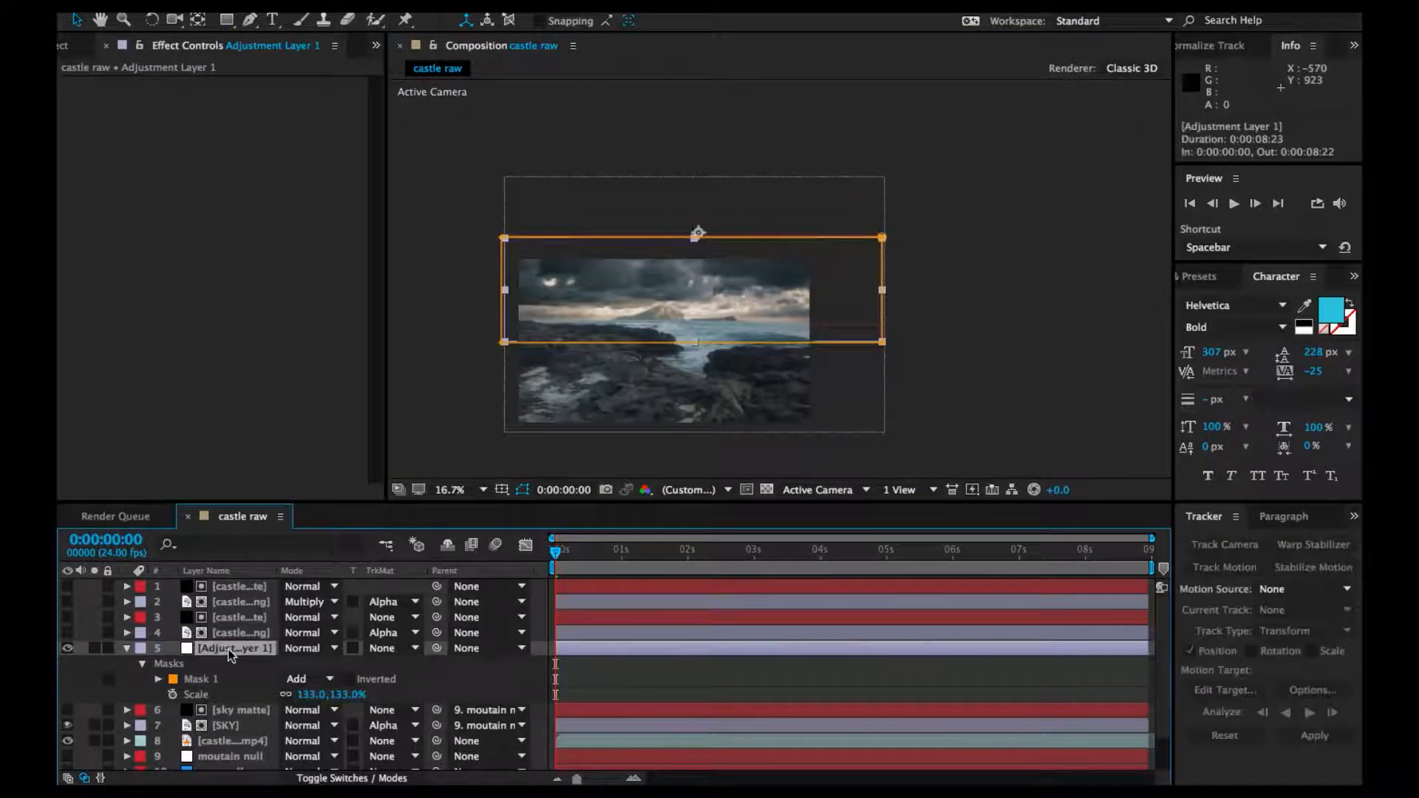
pyautogui.click(482, 490)
pyautogui.click(452, 497)
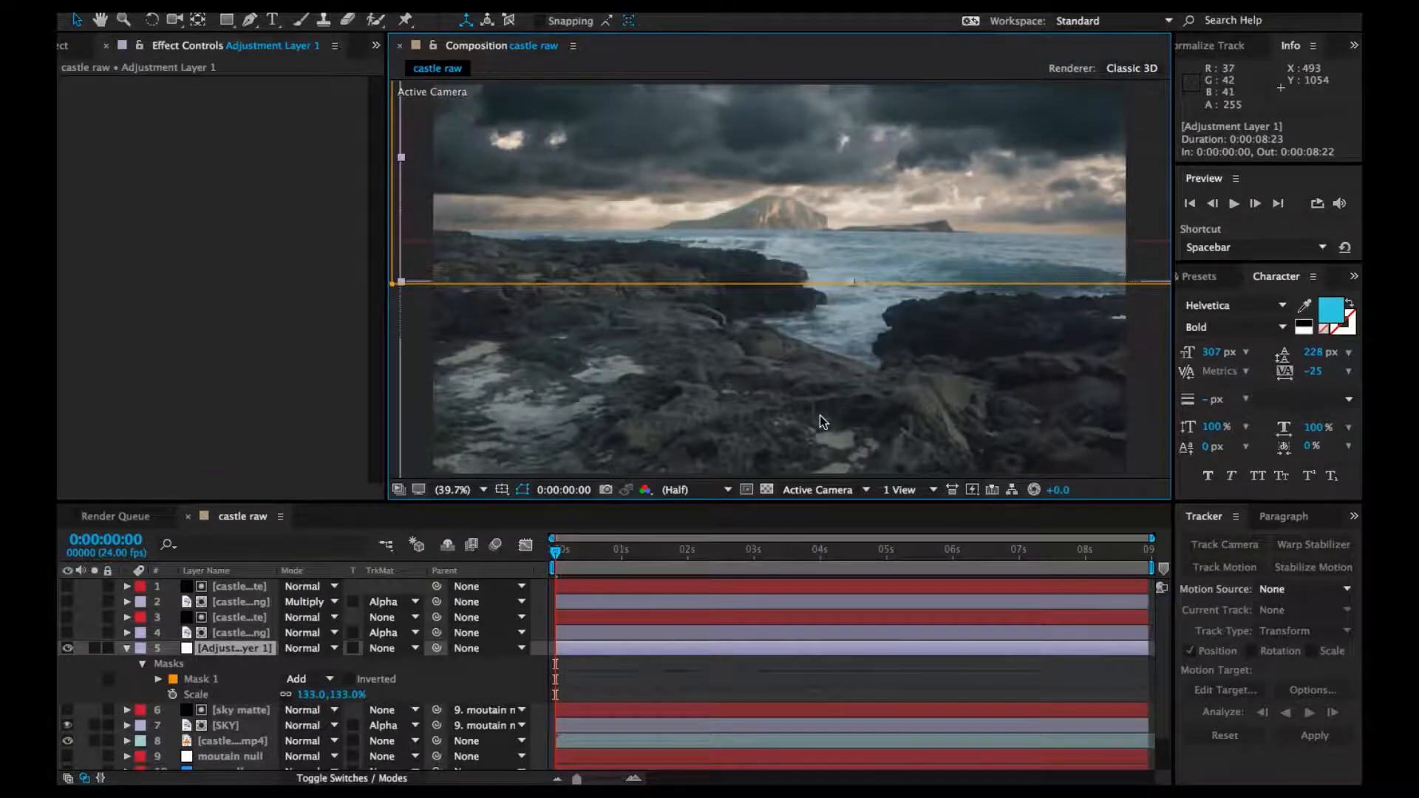
pyautogui.click(246, 650)
pyautogui.hotkey('ctrl', 'space')
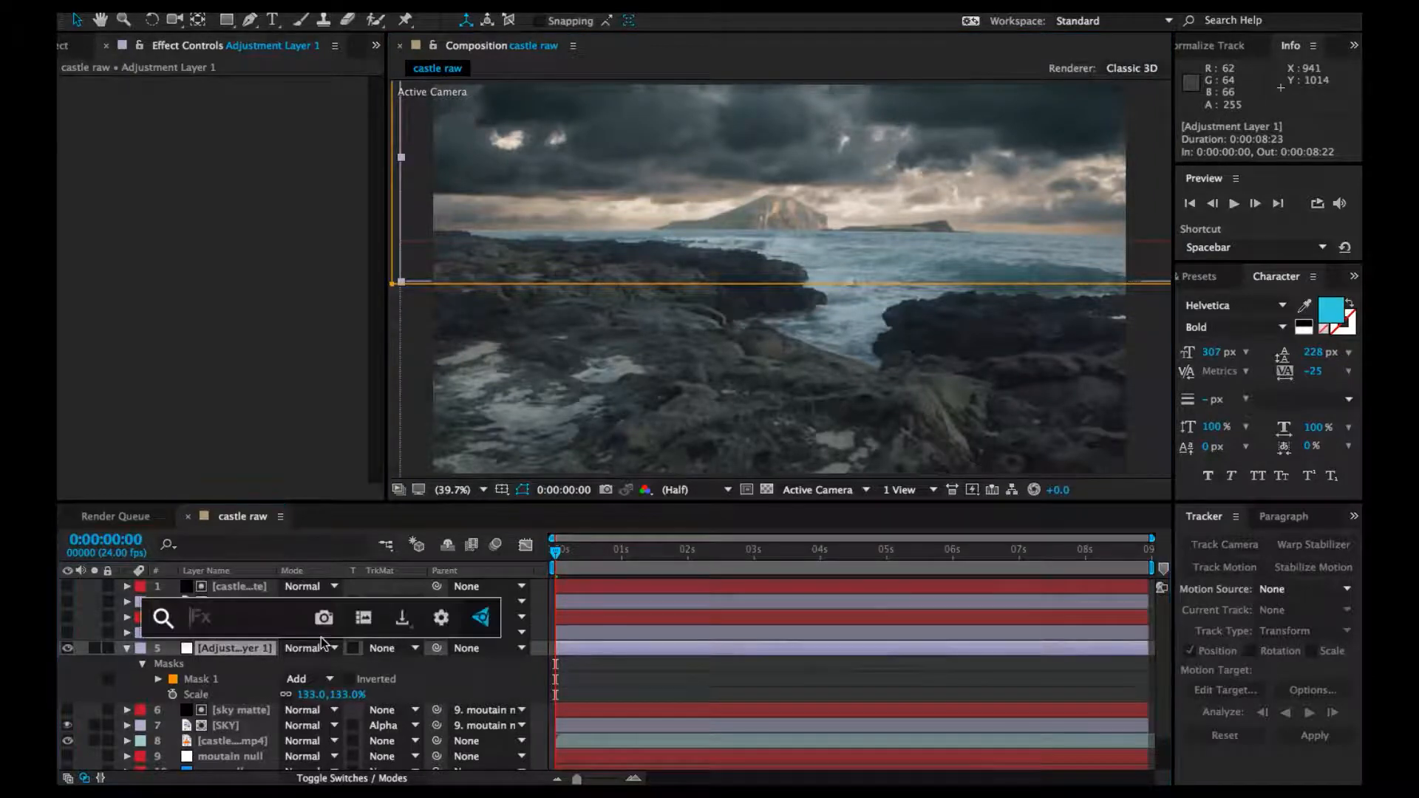
pyautogui.write('curv')
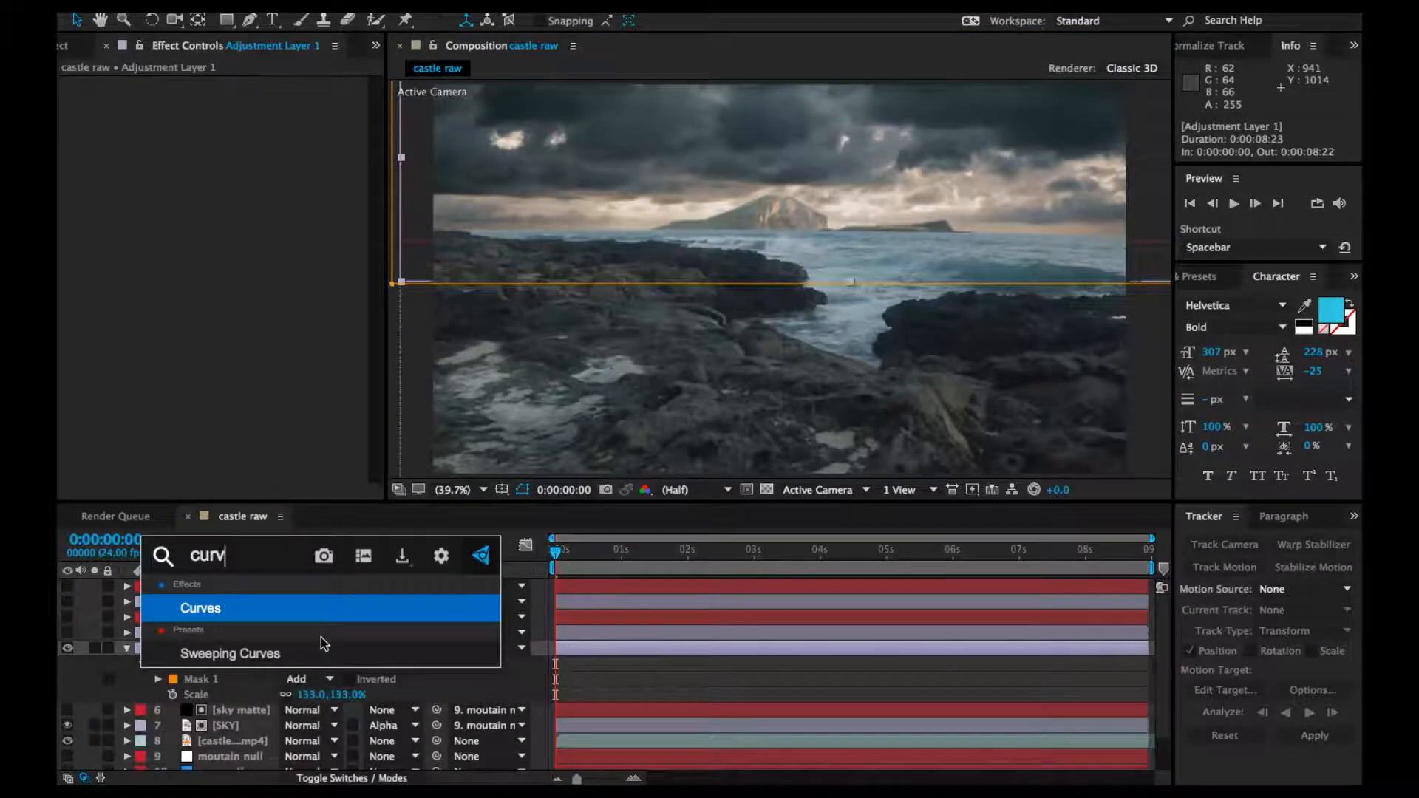
pyautogui.write('es')
pyautogui.press('Return')
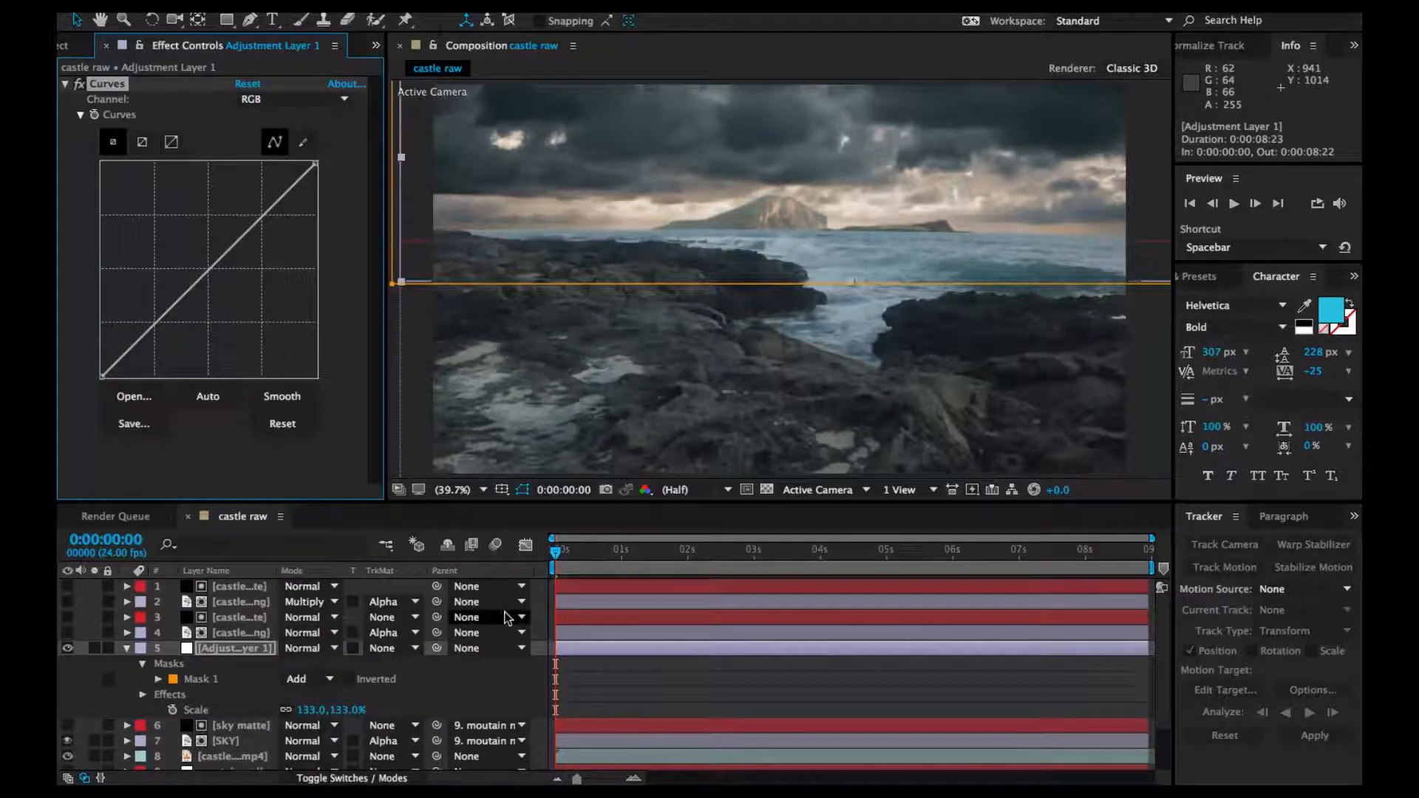
pyautogui.moveTo(204, 258); pyautogui.dragTo(231, 288)
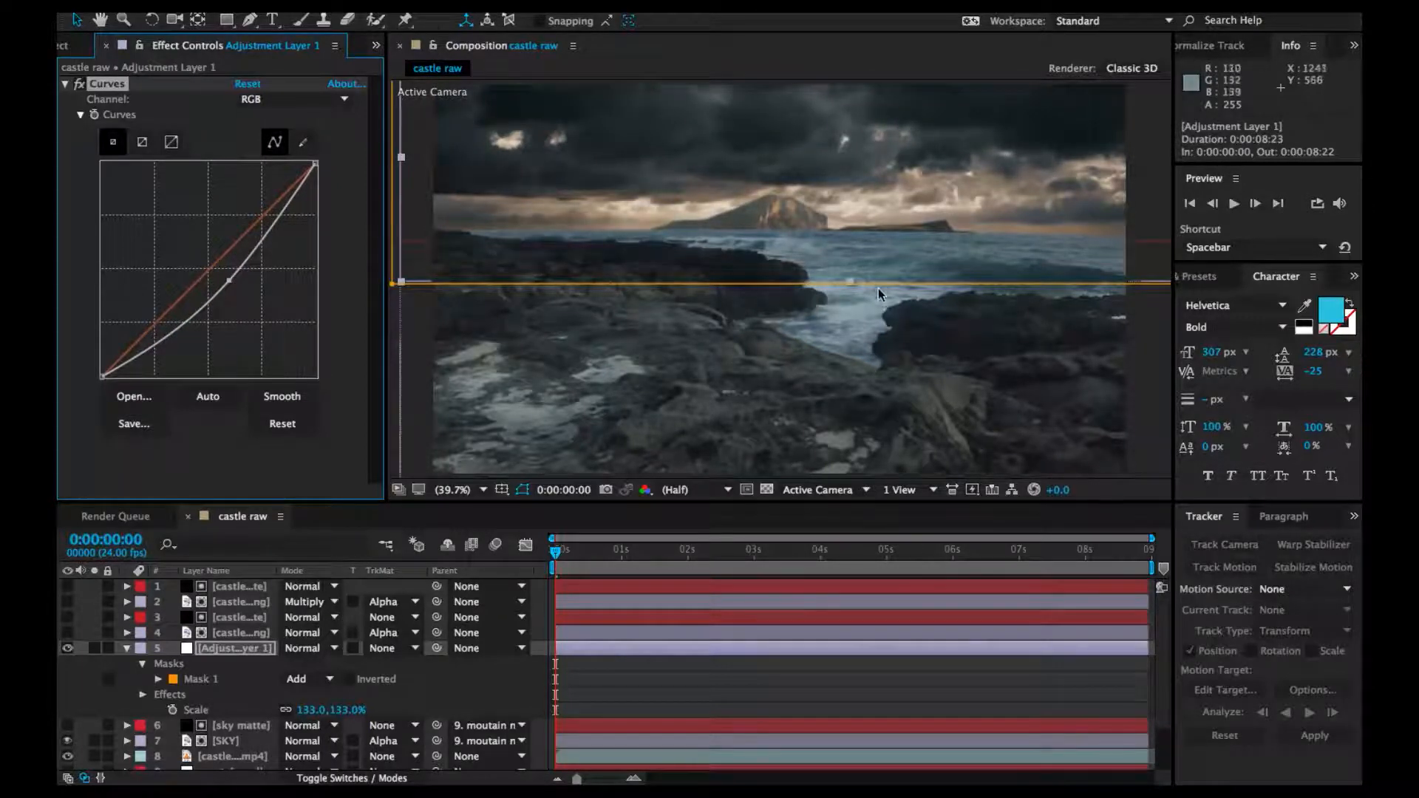
# Raise the lower edge of the adjustment layer's mask to the horizon and feather the mask by 102 pixels
pyautogui.click(851, 280)
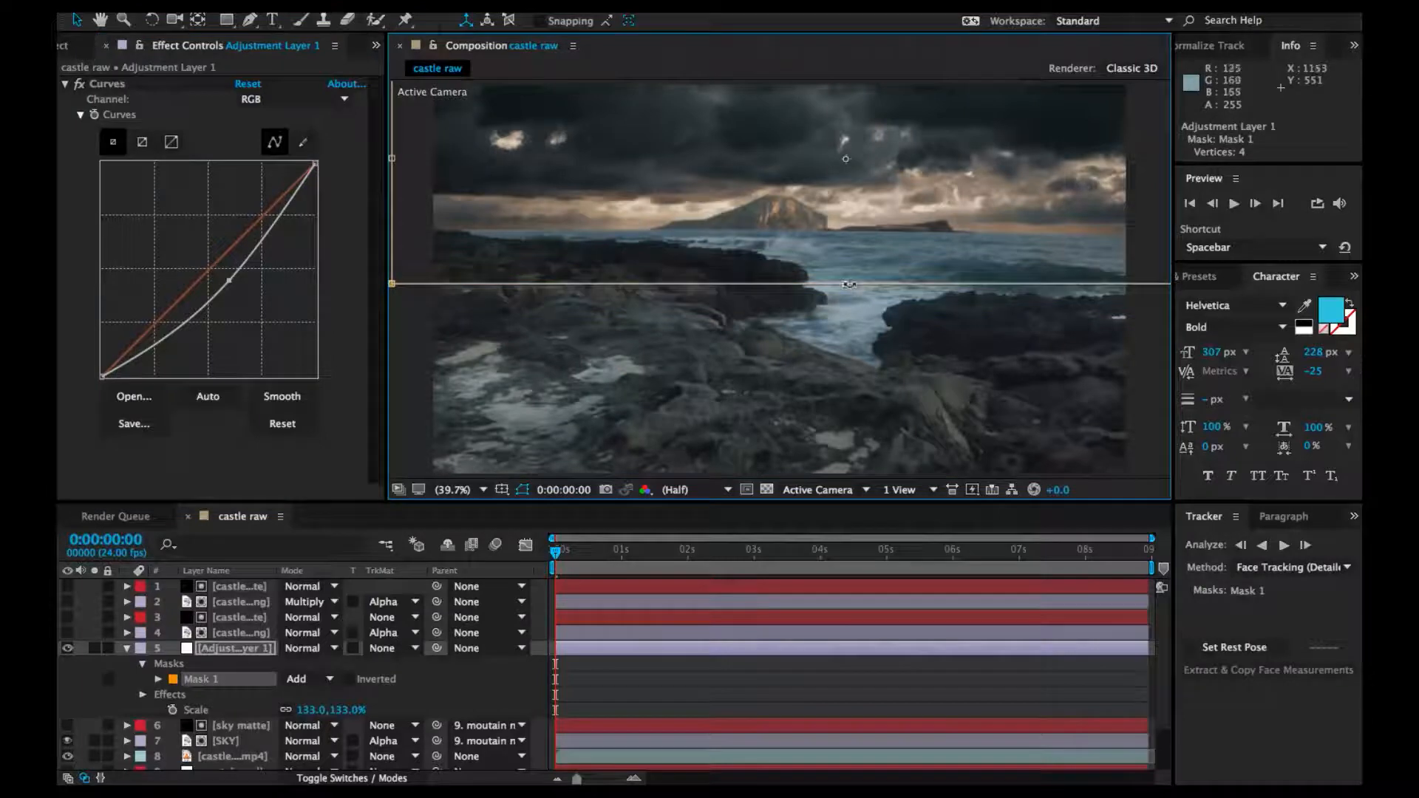
pyautogui.moveTo(848, 282); pyautogui.dragTo(849, 237)
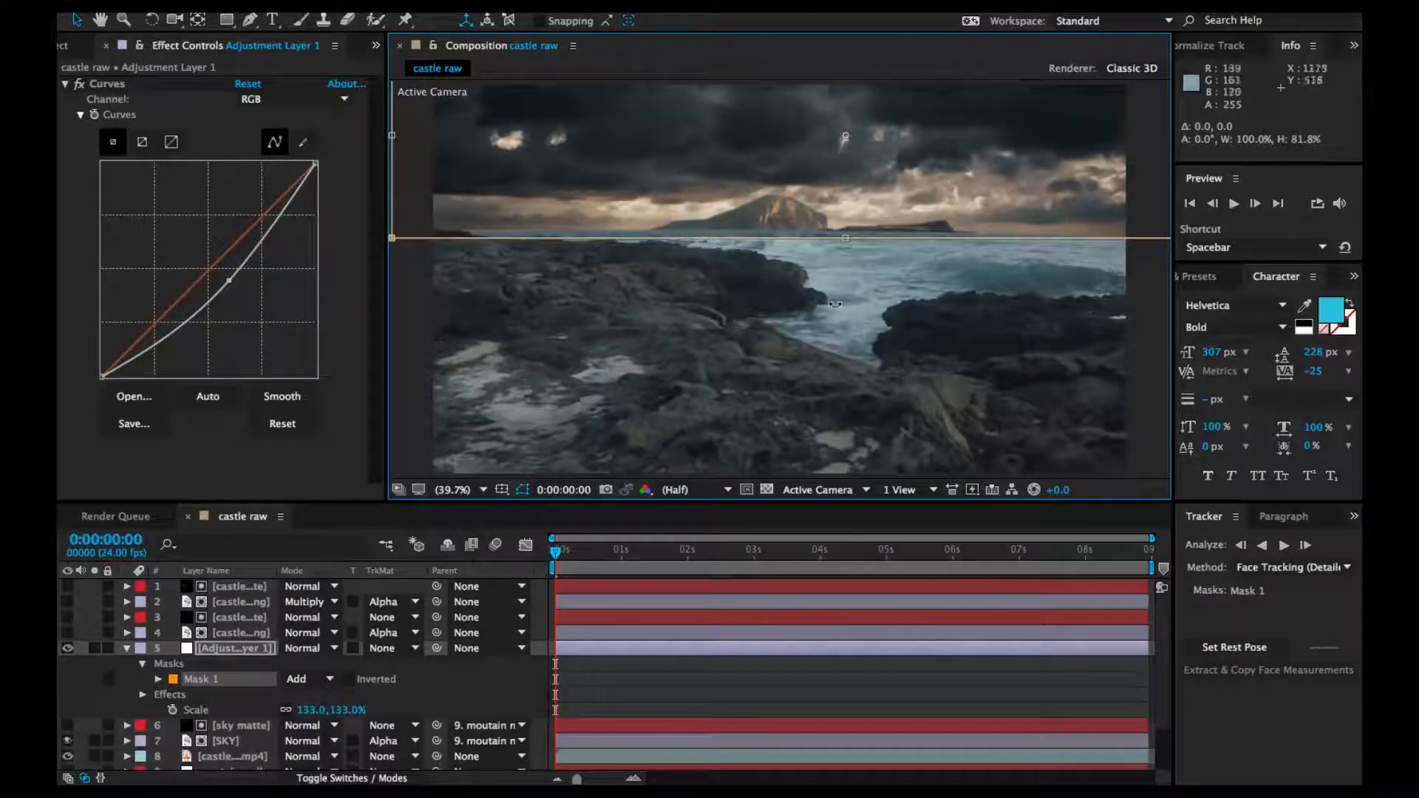
pyautogui.click(212, 679)
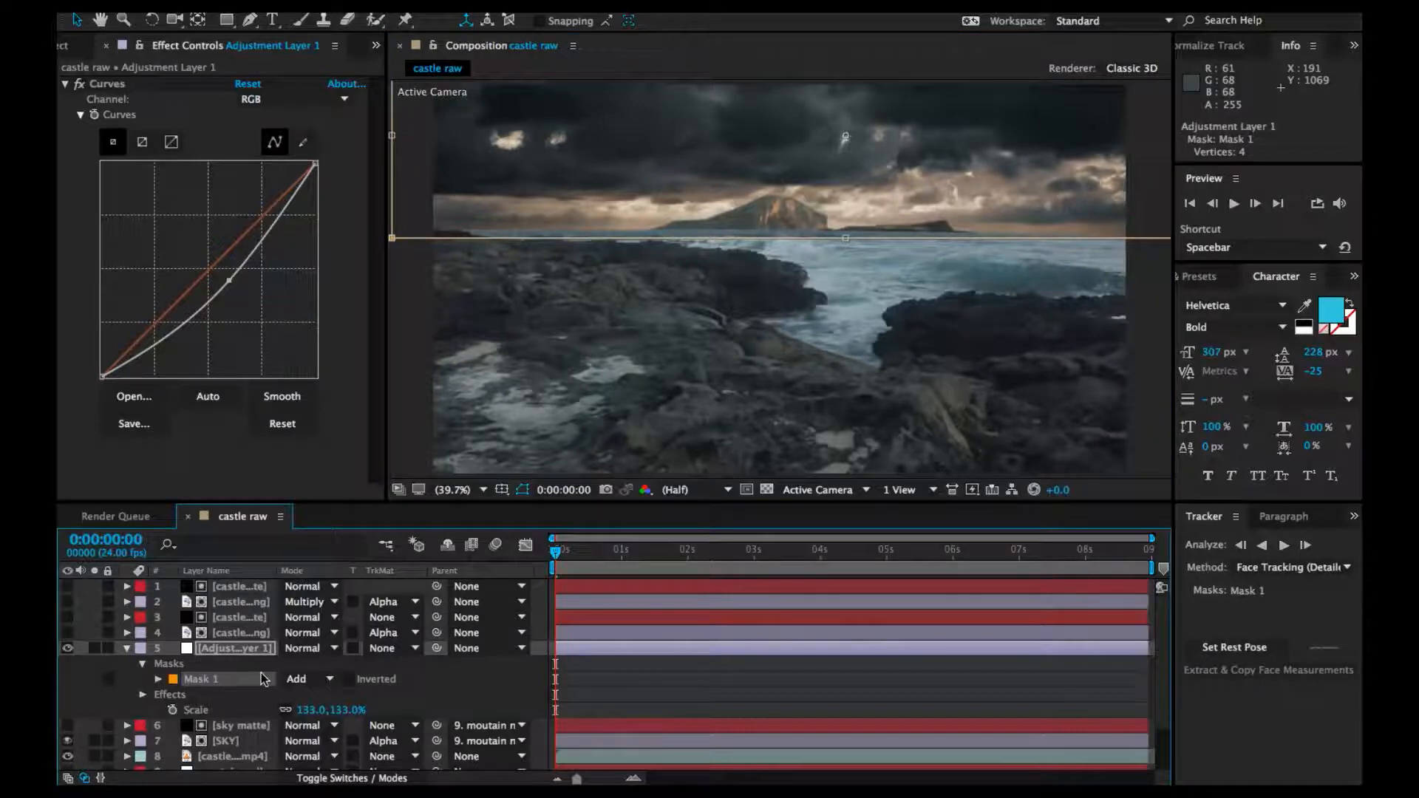
pyautogui.press('f')
pyautogui.moveTo(326, 680); pyautogui.dragTo(347, 680)
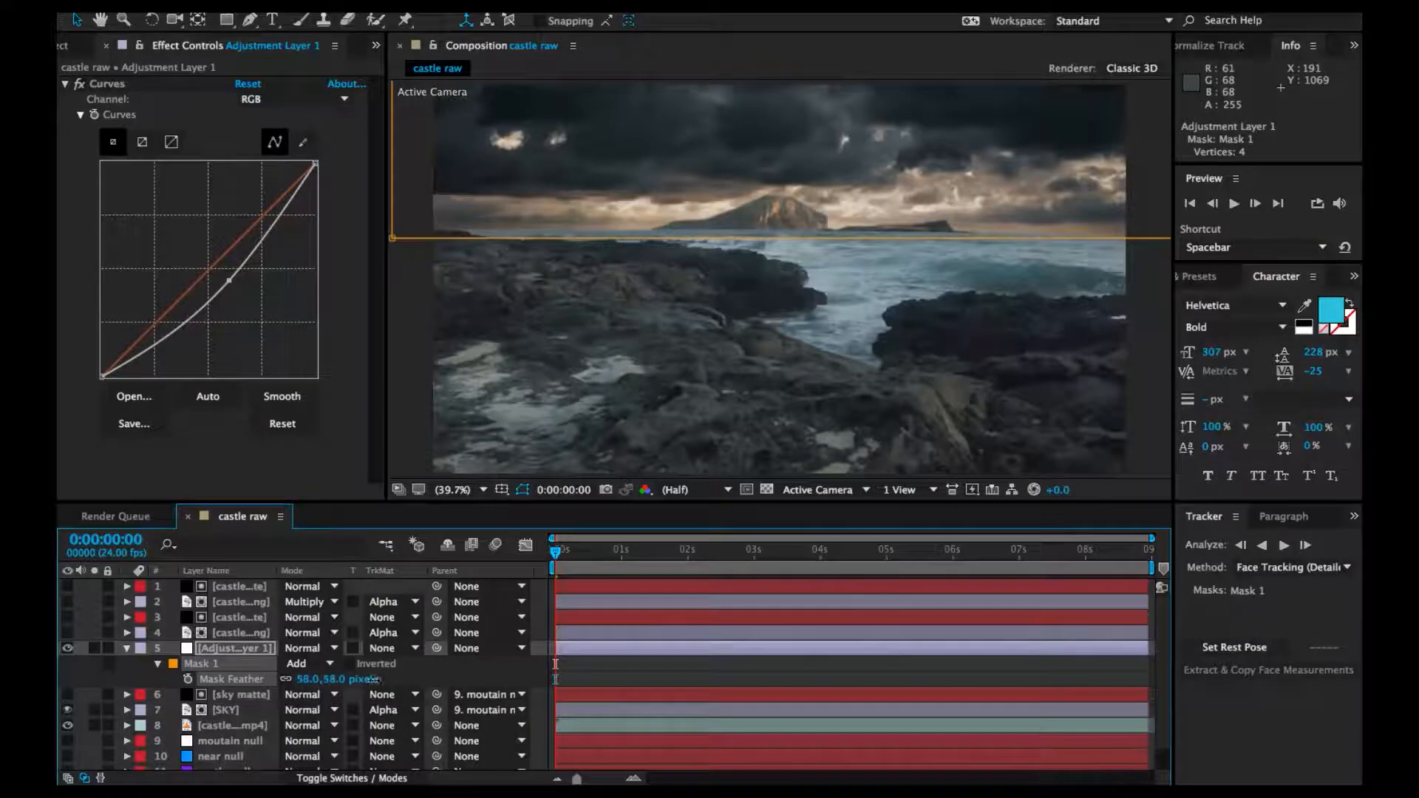
pyautogui.moveTo(411, 678); pyautogui.dragTo(414, 678)
pyautogui.click(523, 490)
pyautogui.scroll(-1, 682, 467)
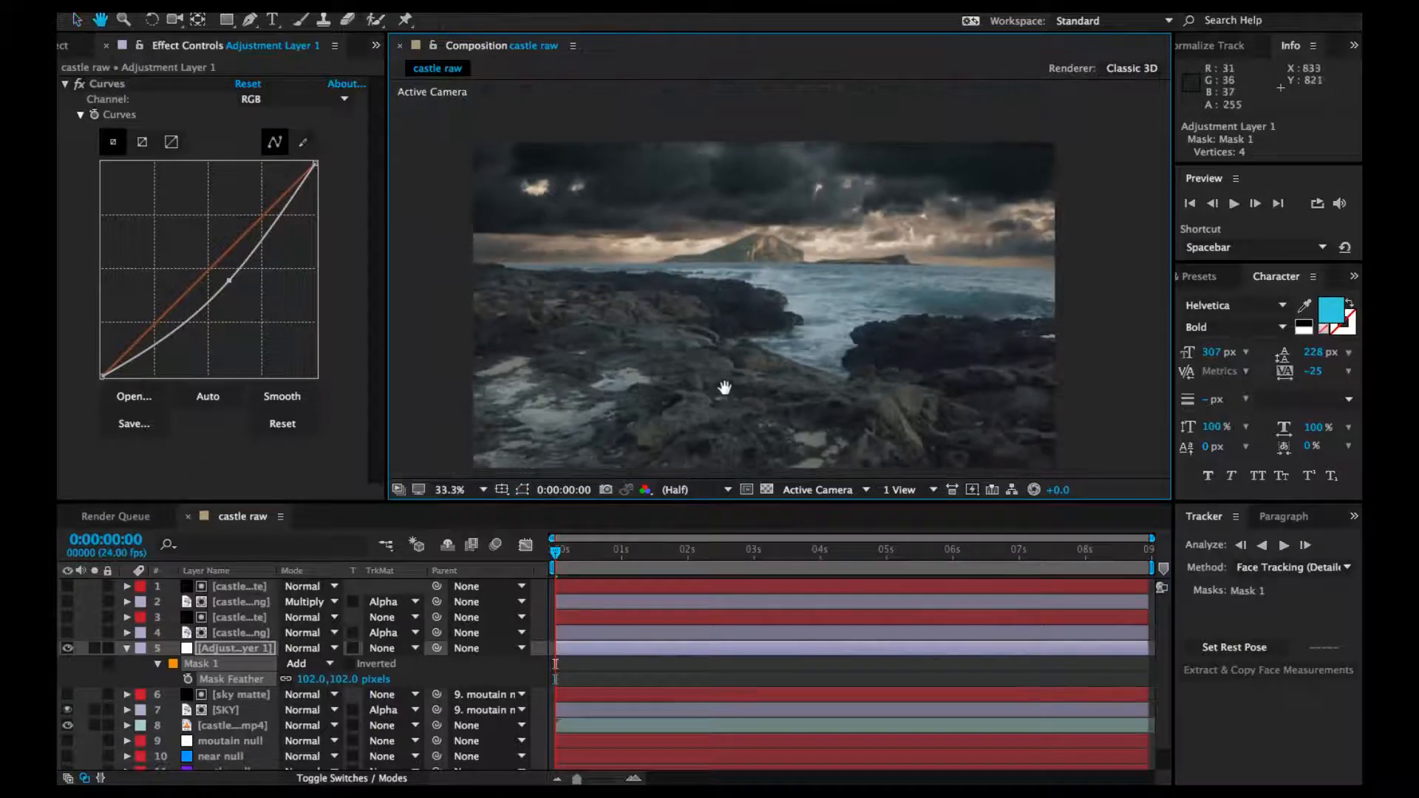
pyautogui.scroll(-2, 726, 385)
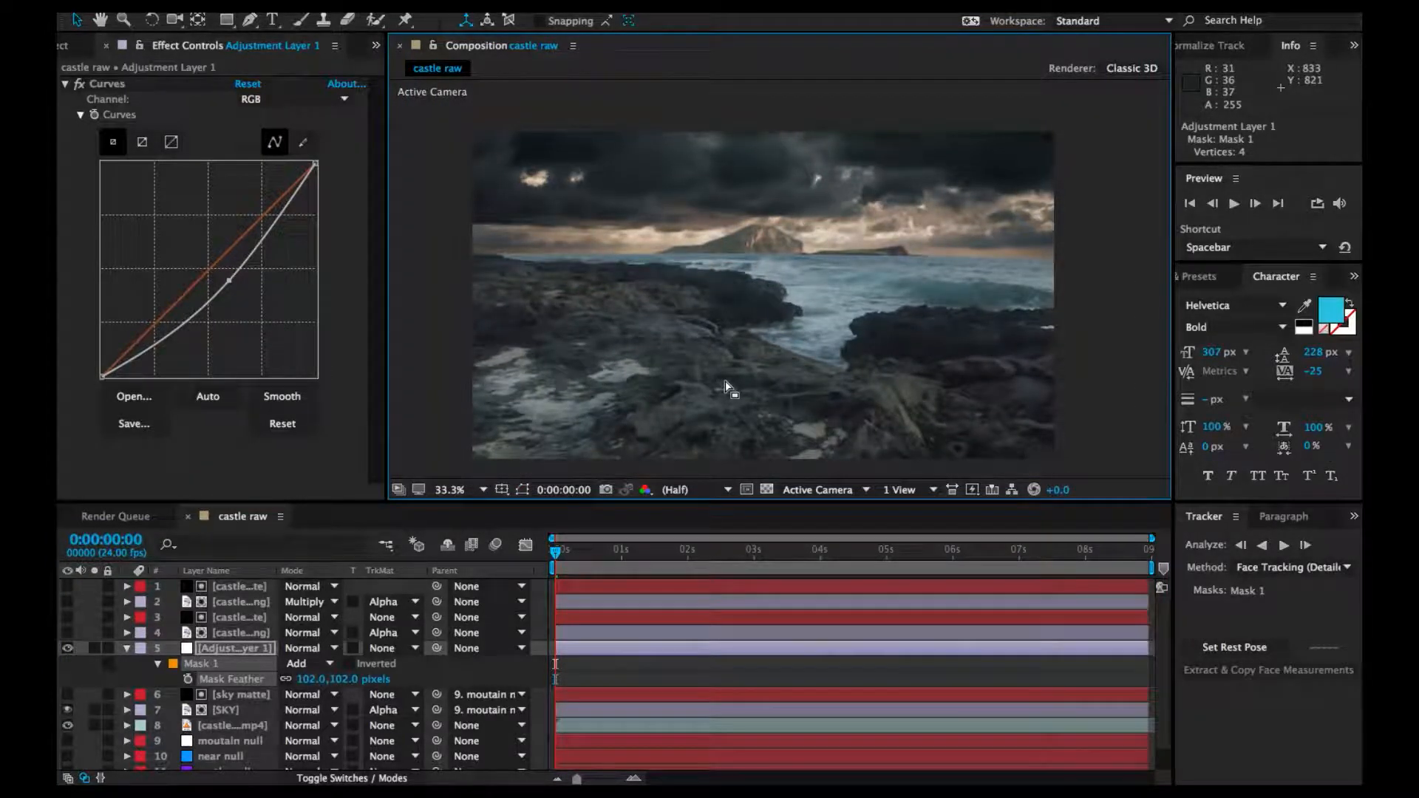
# Add a Fast Blur effect to the adjustment layer
pyautogui.click(158, 471)
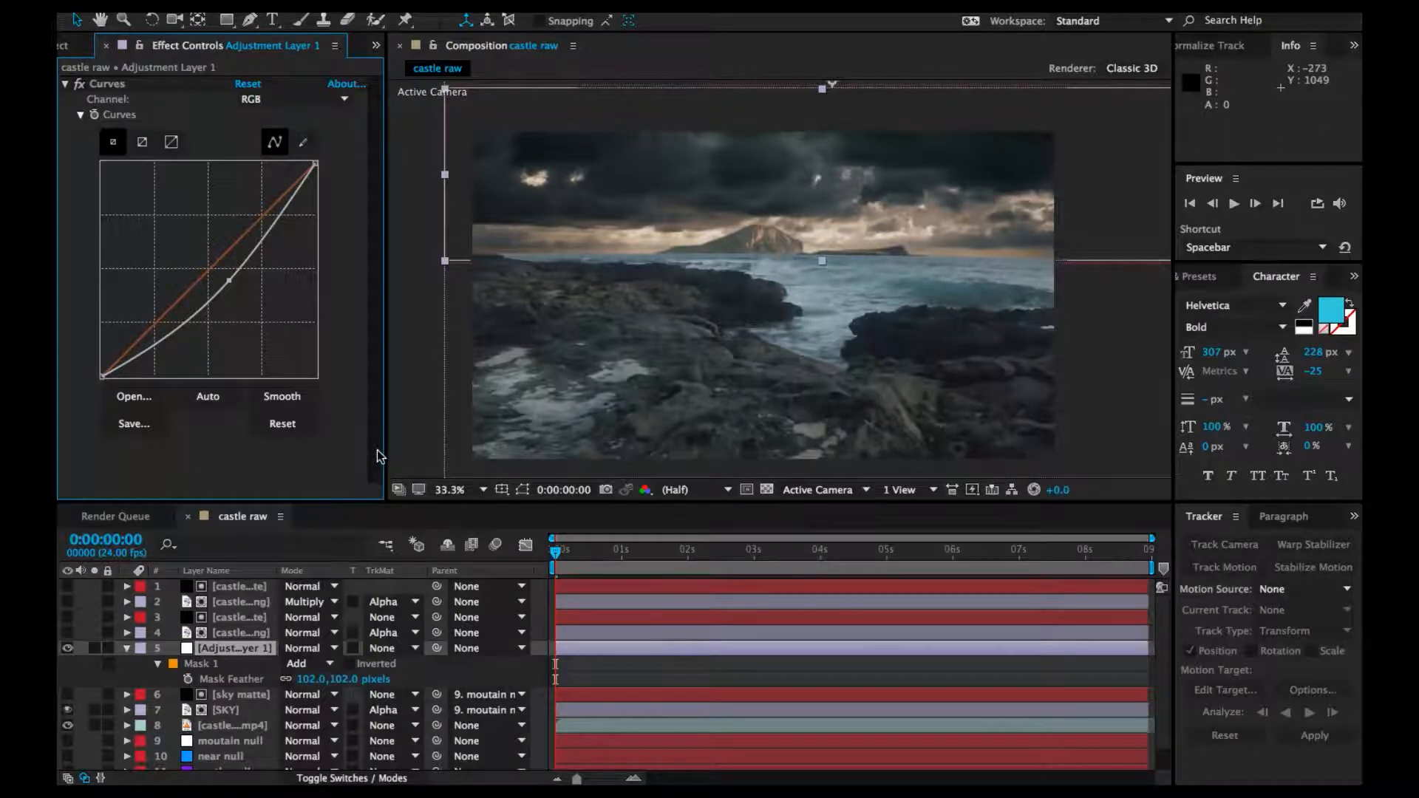
pyautogui.hotkey('ctrl', 'space')
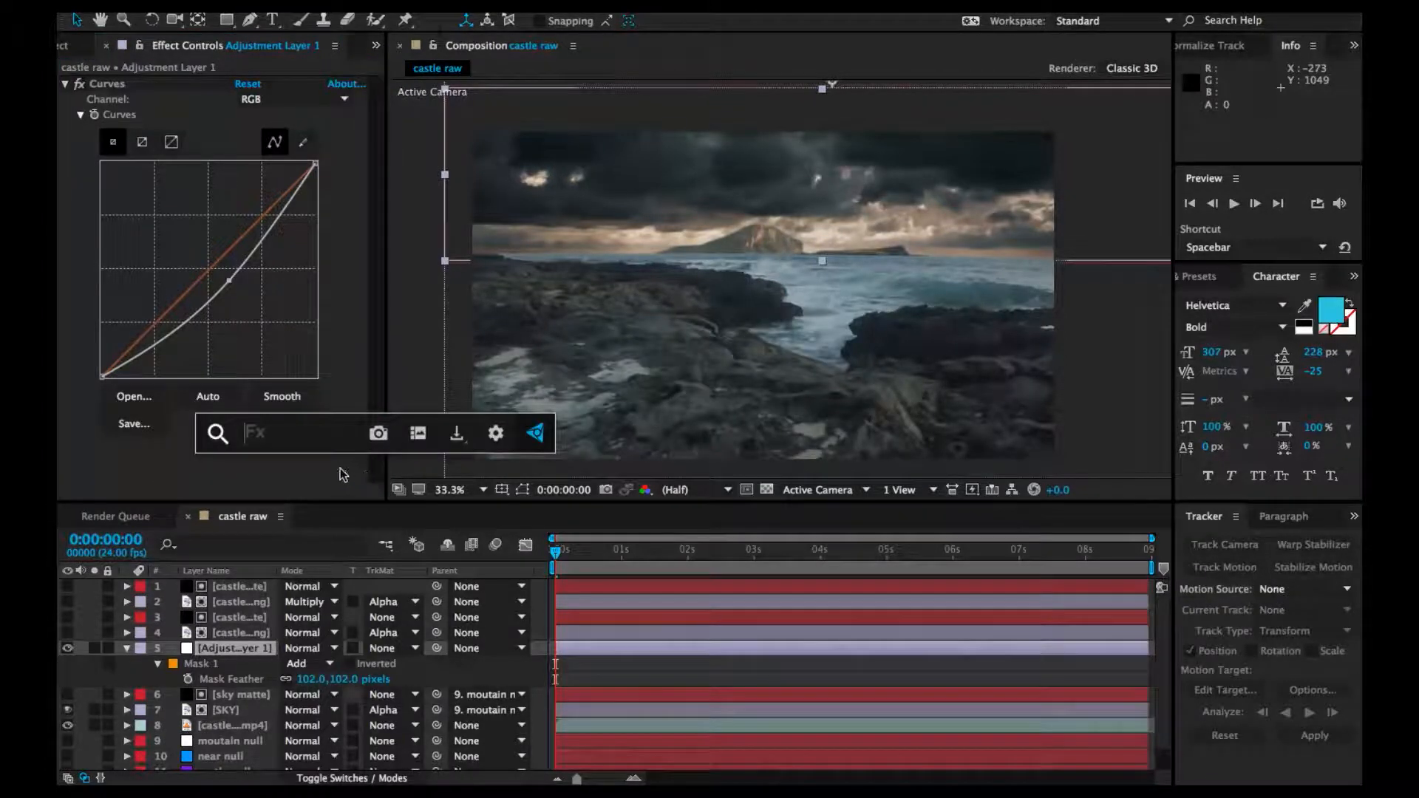
pyautogui.write('fast')
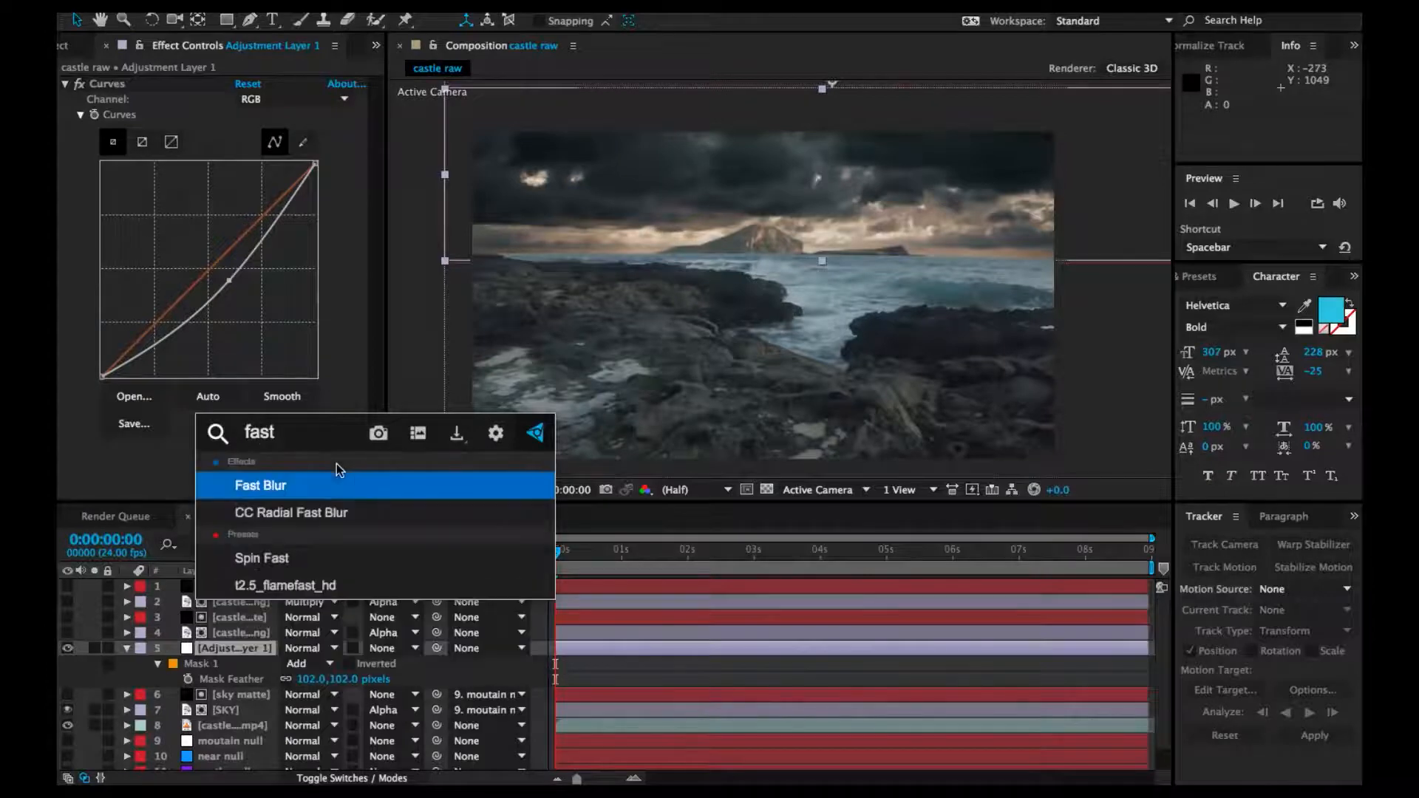
pyautogui.press('Return')
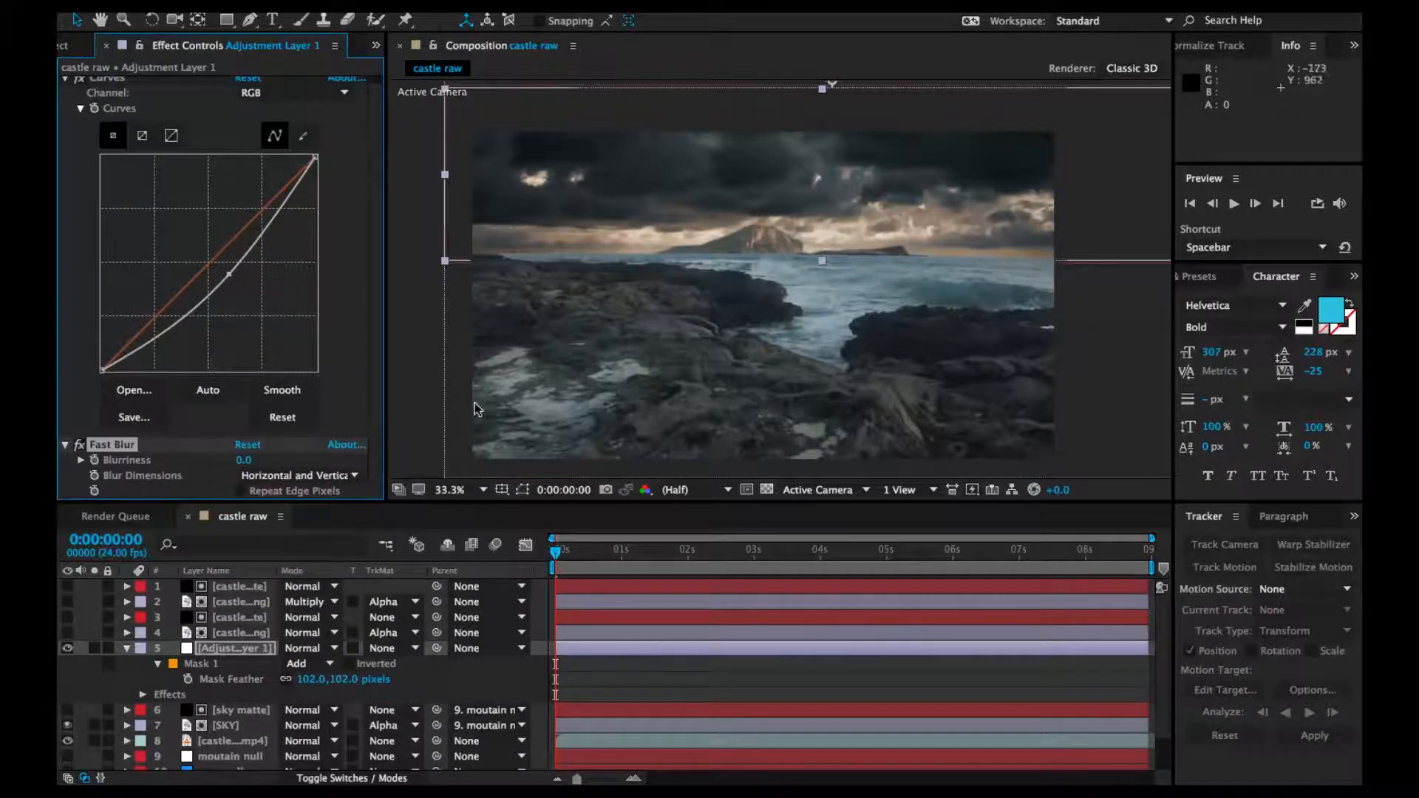
pyautogui.scroll(3, 650, 297)
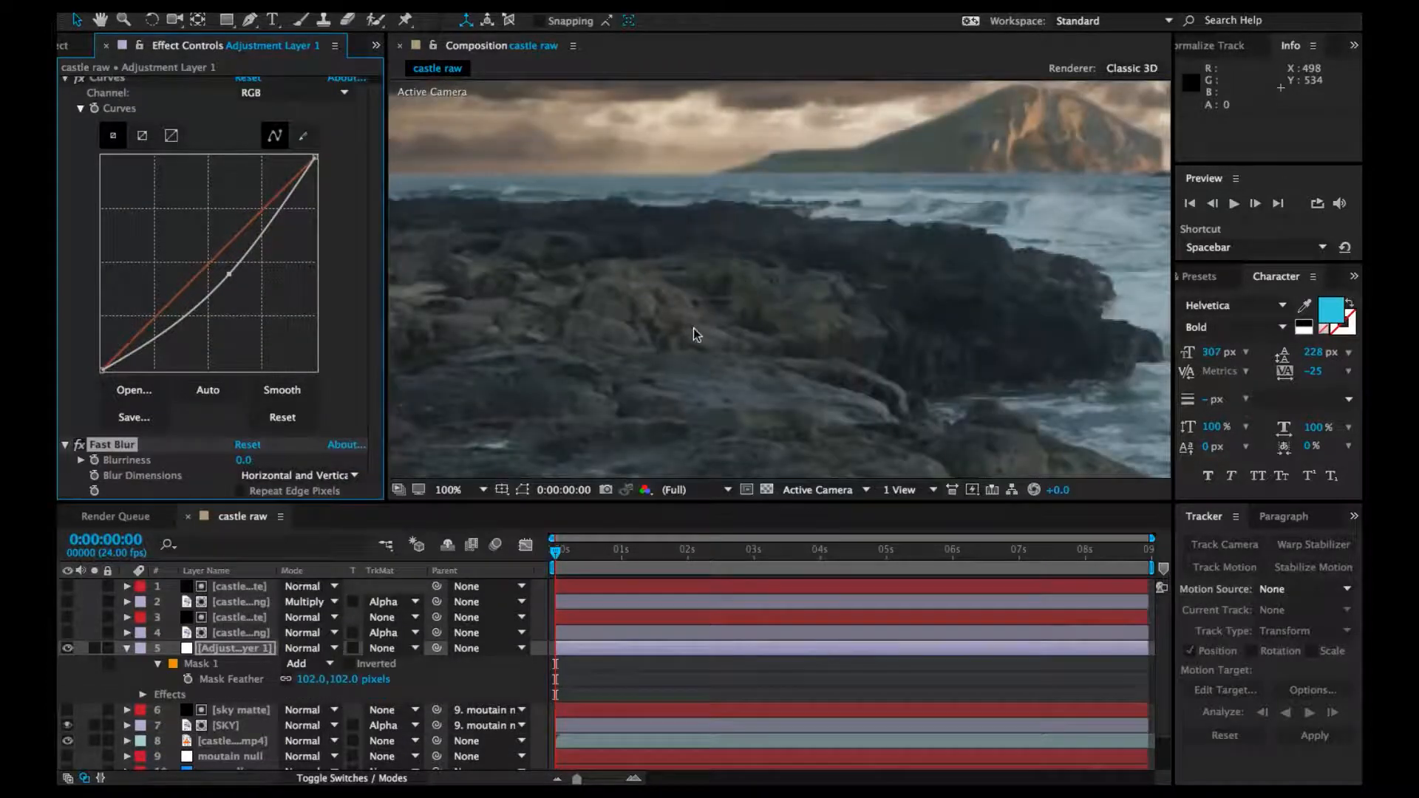
pyautogui.click(759, 262)
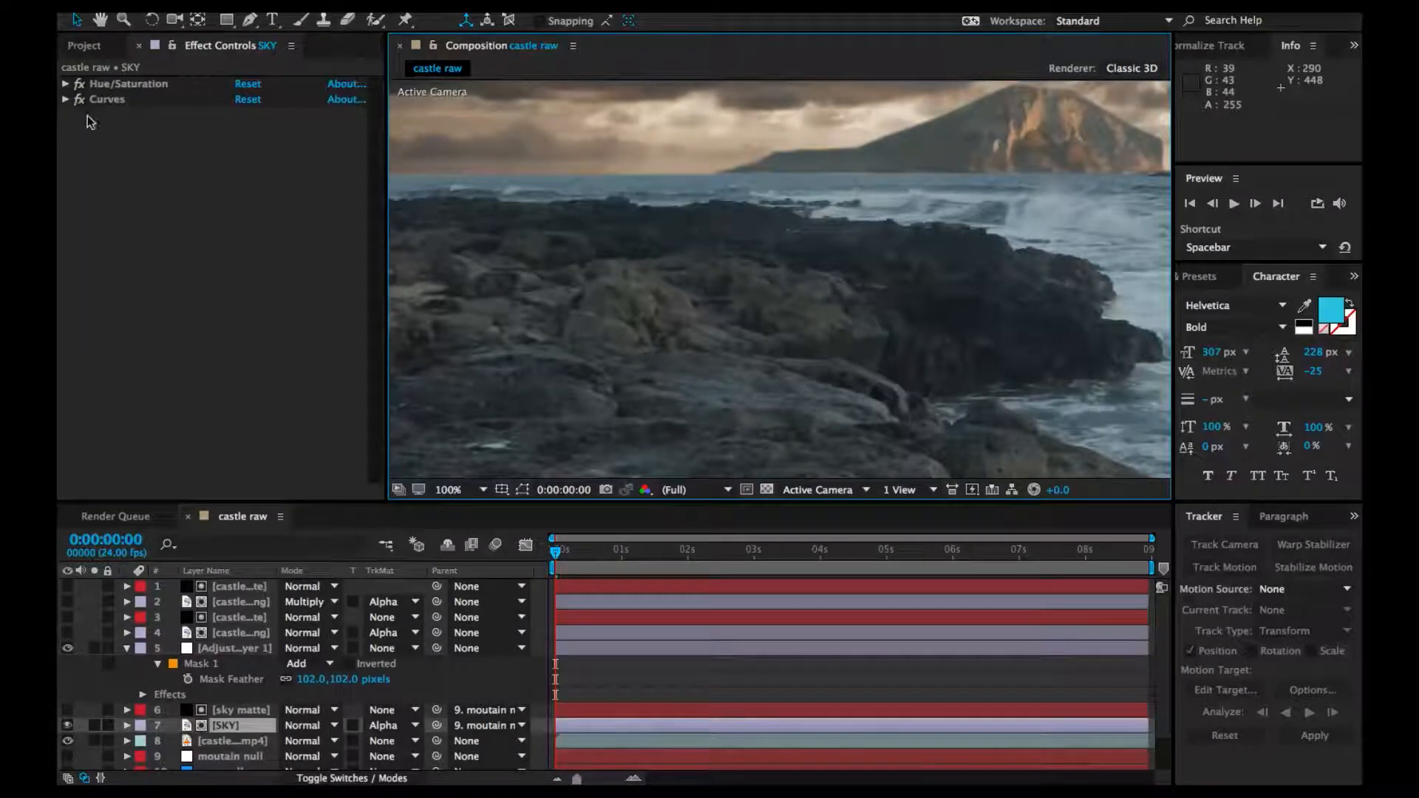
pyautogui.click(235, 648)
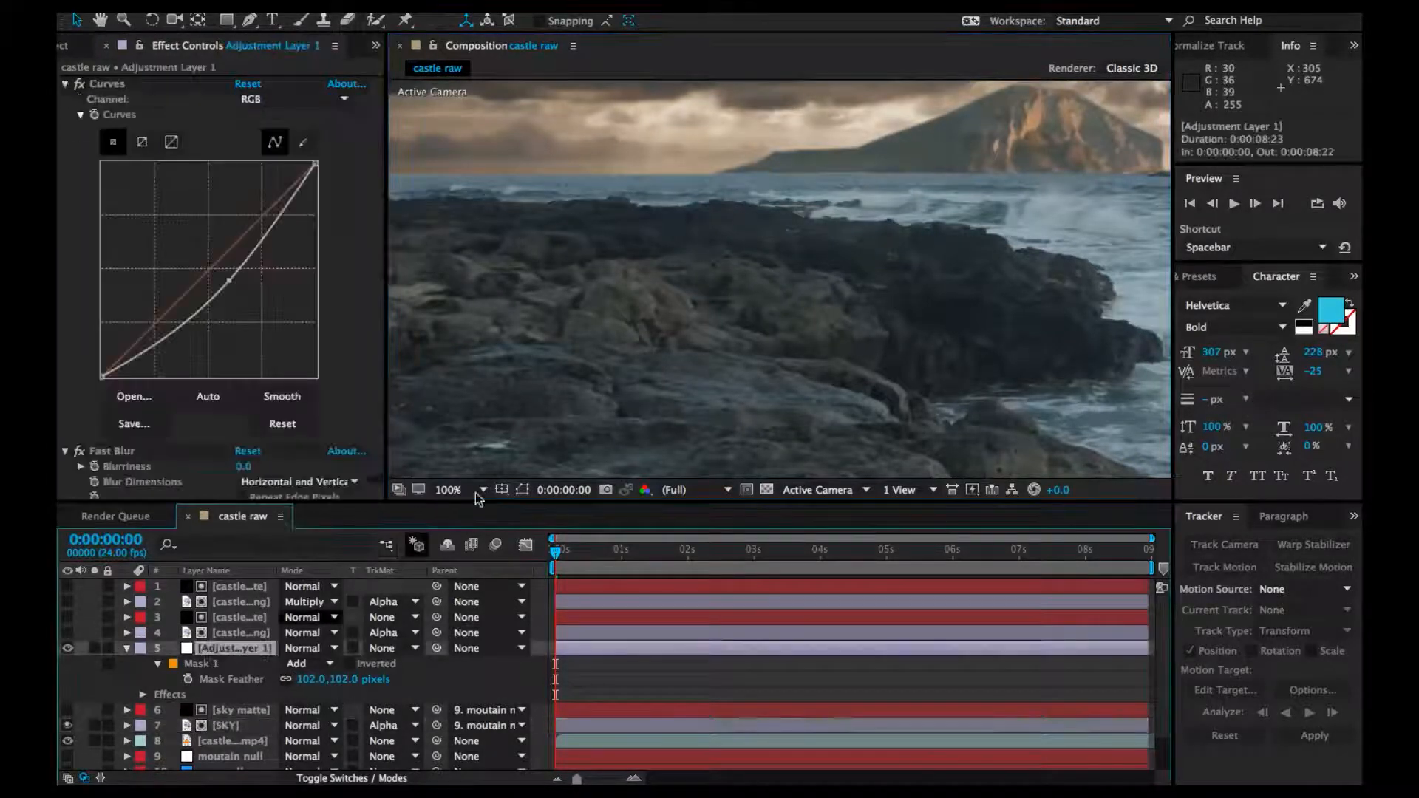
pyautogui.click(66, 85)
pyautogui.click(245, 114)
pyautogui.press('BackSpace')
pyautogui.scroll(-2, 659, 193)
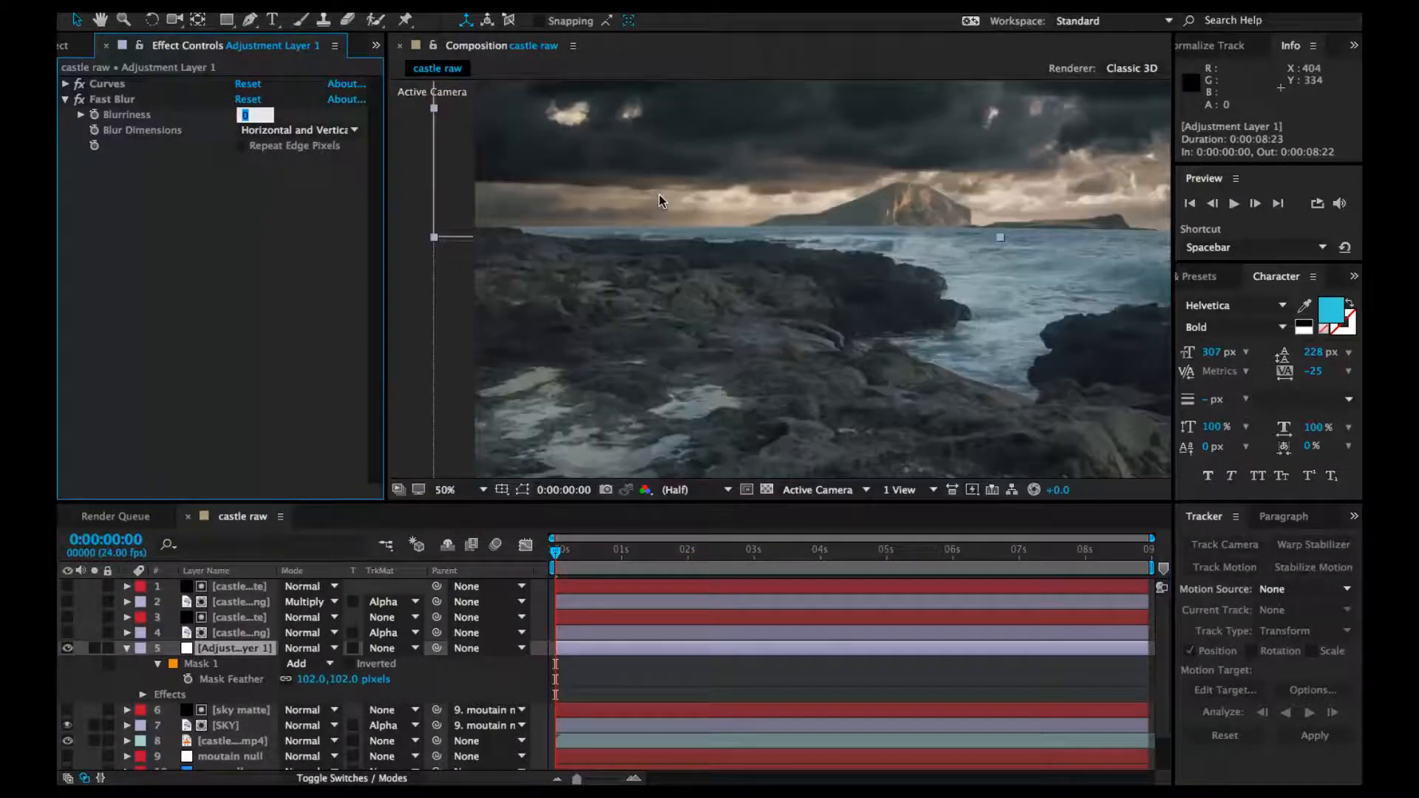
# Play a brief preview of the sky and park the playhead at 0:00:00:05
pyautogui.click(763, 189)
pyautogui.press('space')
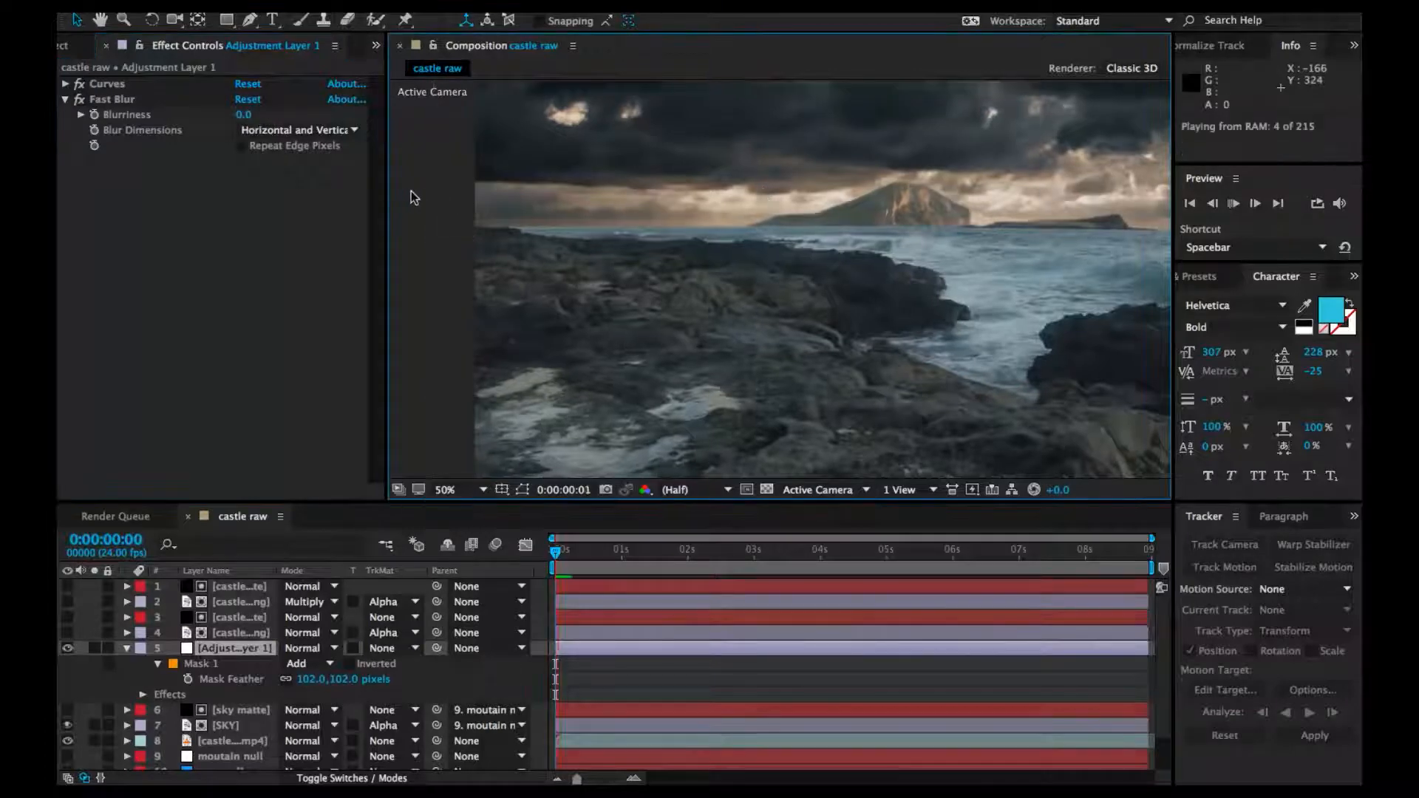
pyautogui.press('space')
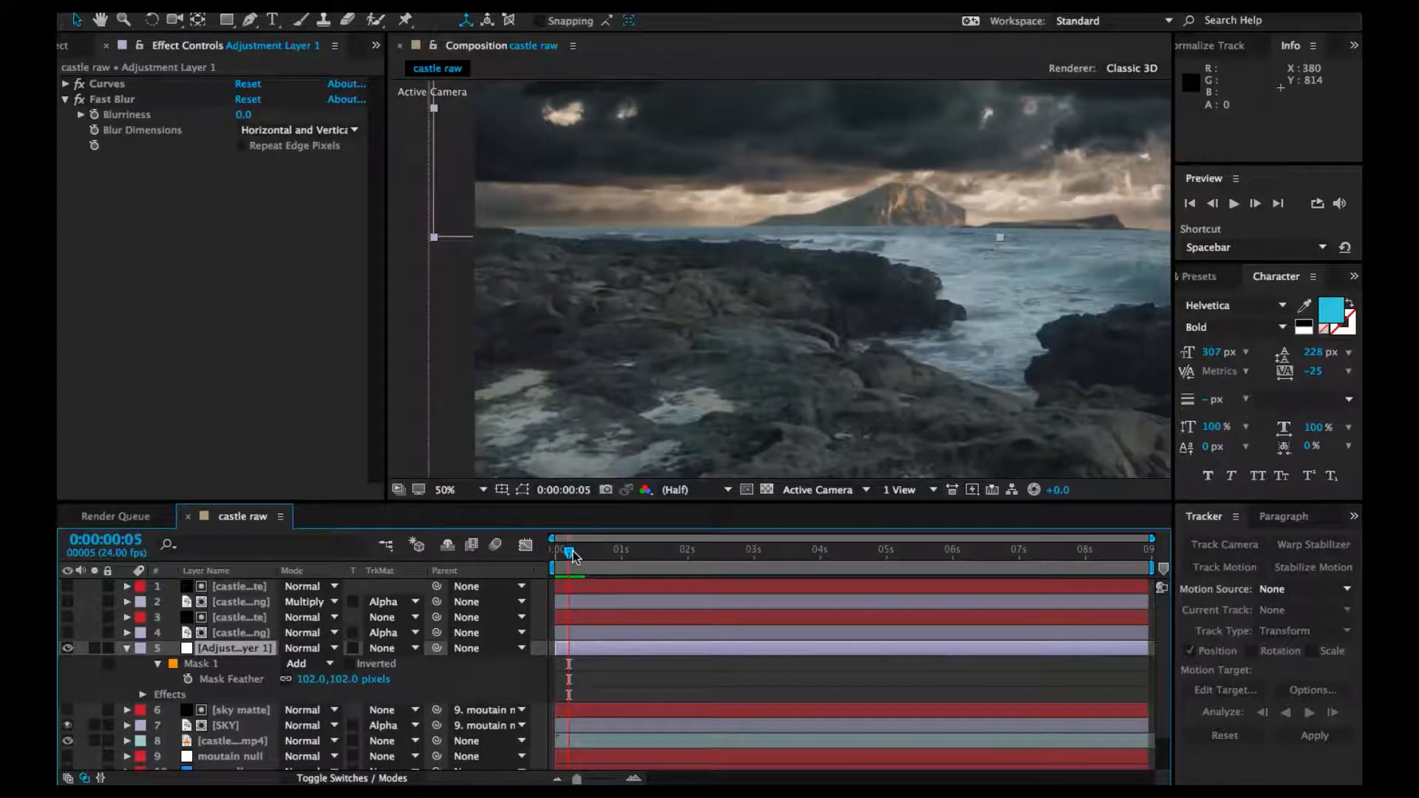
# Set the Blurriness of the adjustment layer's Fast Blur to 4.0 and check the blurred horizon
pyautogui.moveTo(865, 278); pyautogui.dragTo(690, 317)
pyautogui.moveTo(243, 115); pyautogui.dragTo(250, 116)
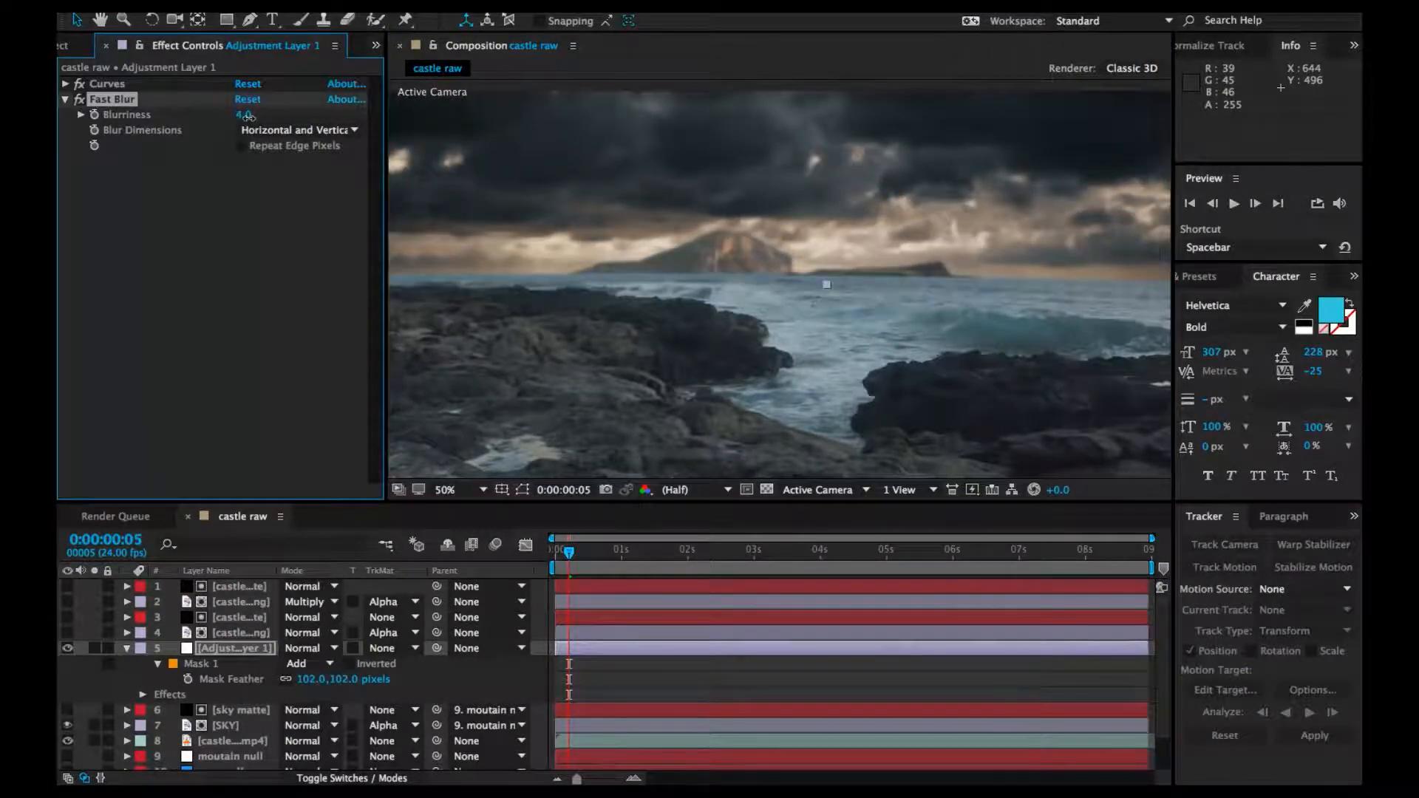
pyautogui.scroll(-2, 691, 348)
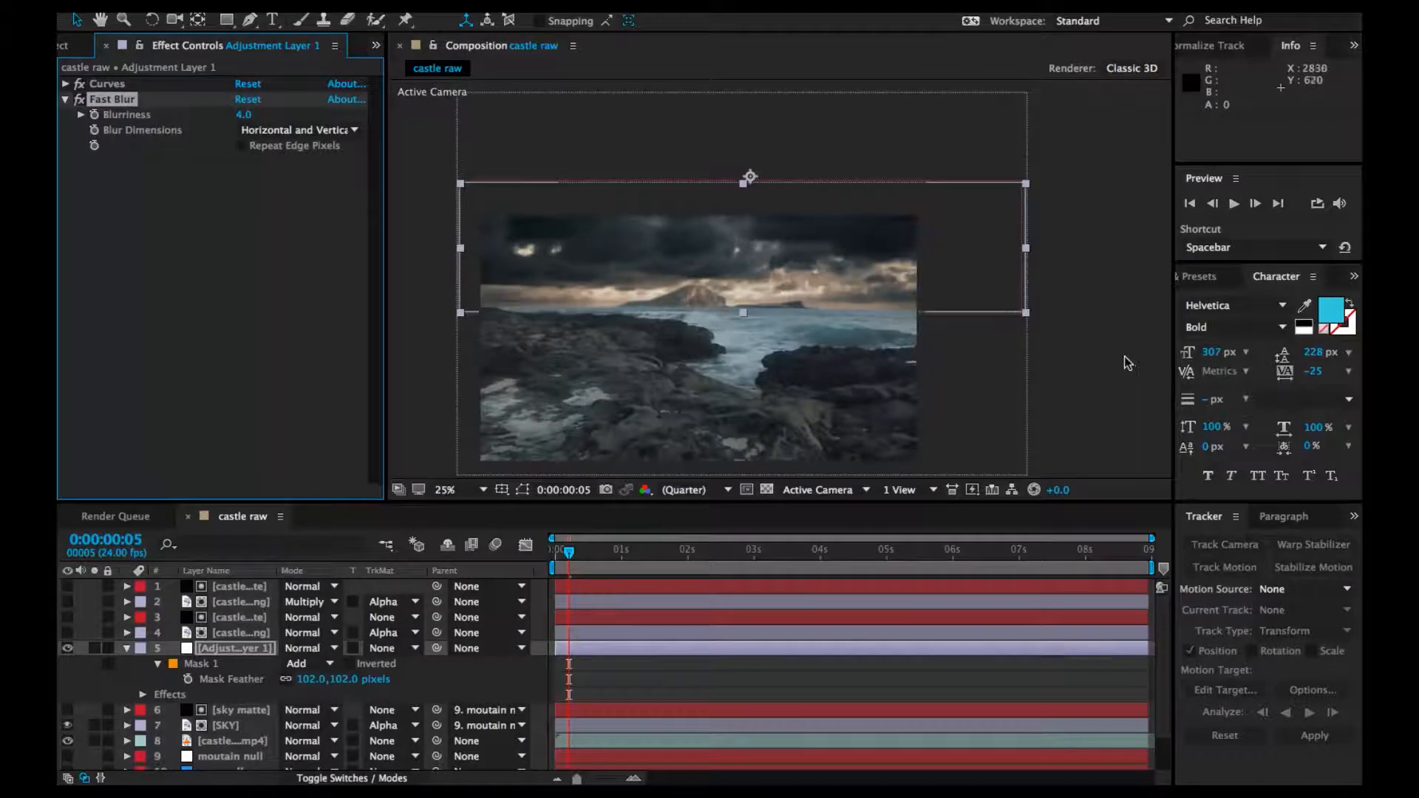
pyautogui.scroll(2, 788, 320)
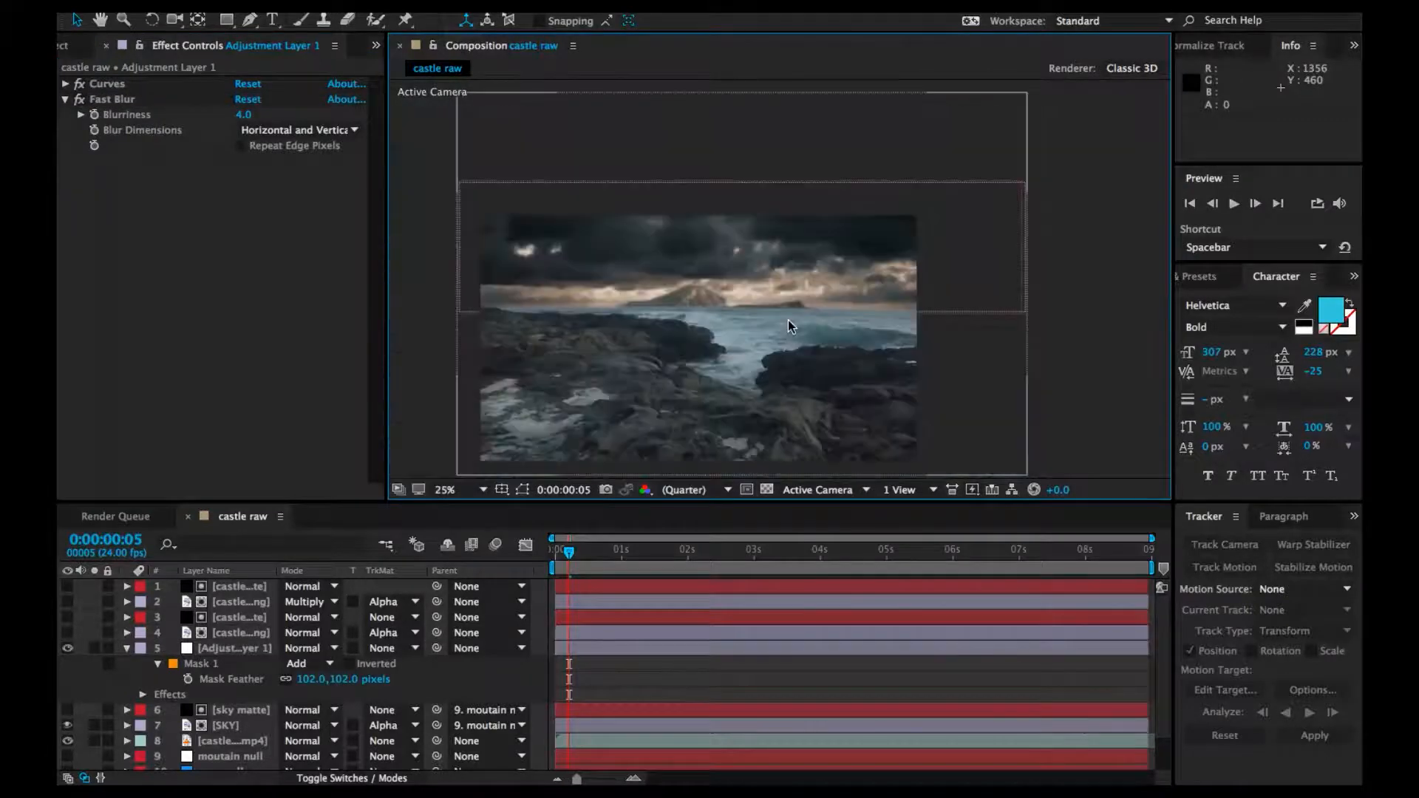
pyautogui.scroll(2, 788, 321)
pyautogui.moveTo(699, 341); pyautogui.dragTo(849, 303)
pyautogui.scroll(-2, 850, 309)
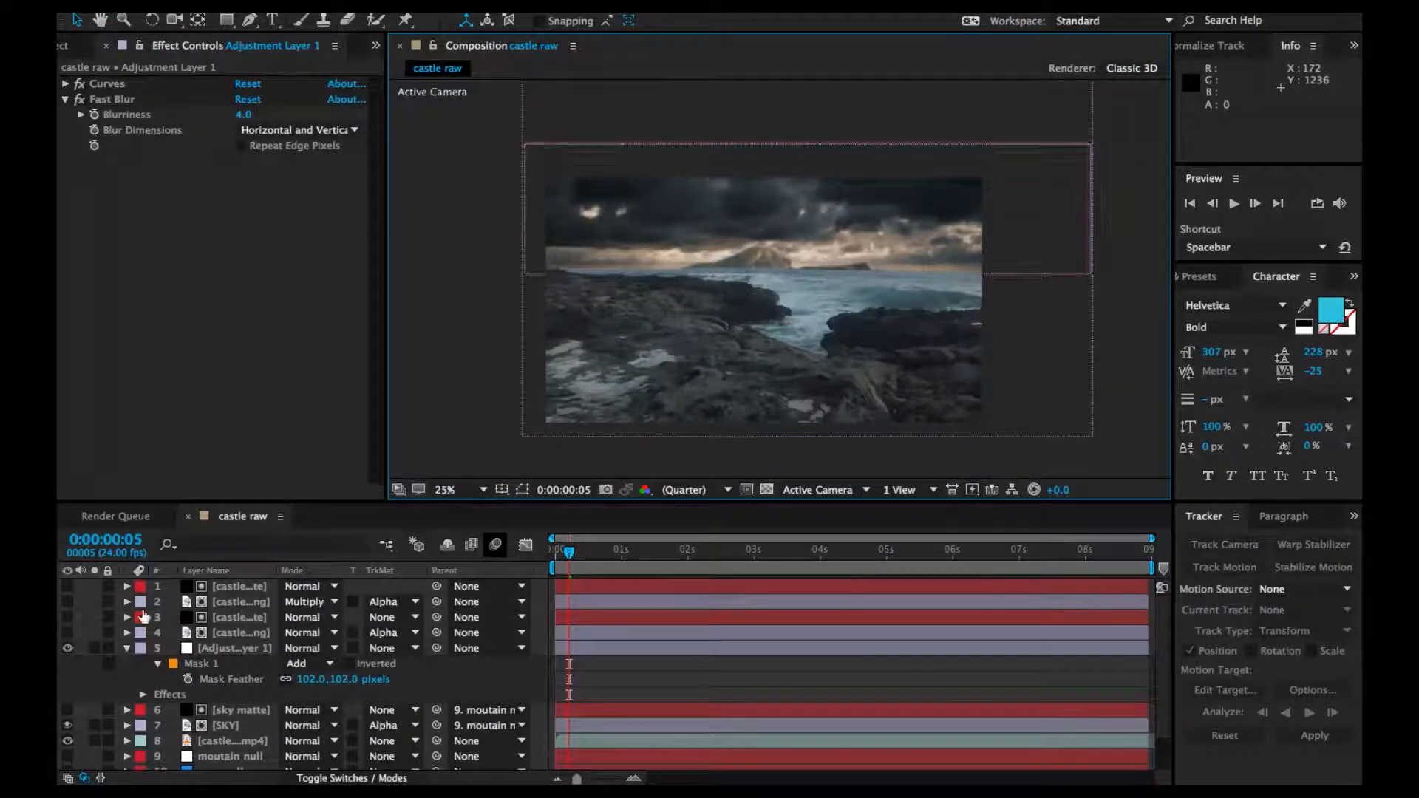
# Parent the adjustment layer to the moutain null, collapse its properties and return the playhead to the first frame
pyautogui.click(212, 649)
pyautogui.moveTo(437, 650); pyautogui.dragTo(249, 731)
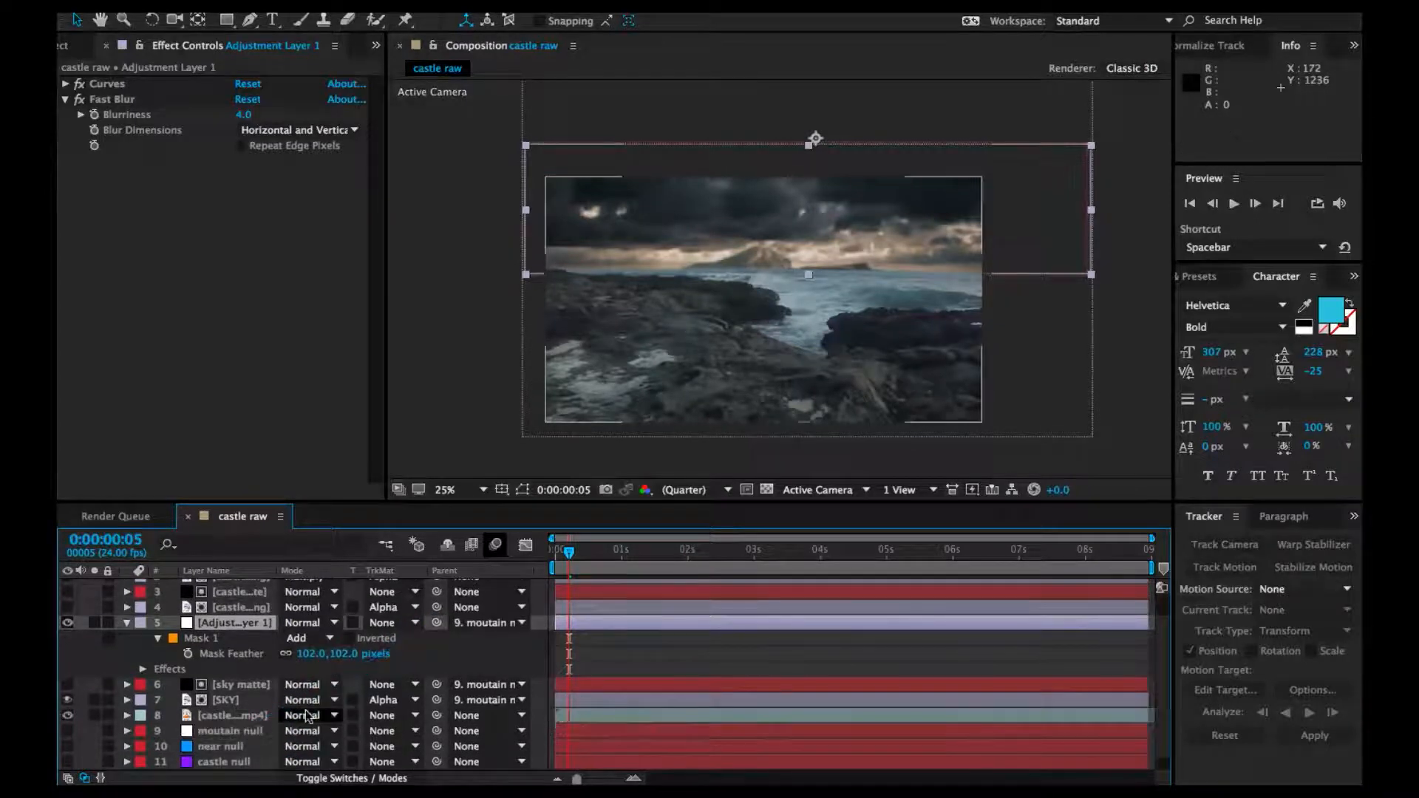
pyautogui.click(127, 623)
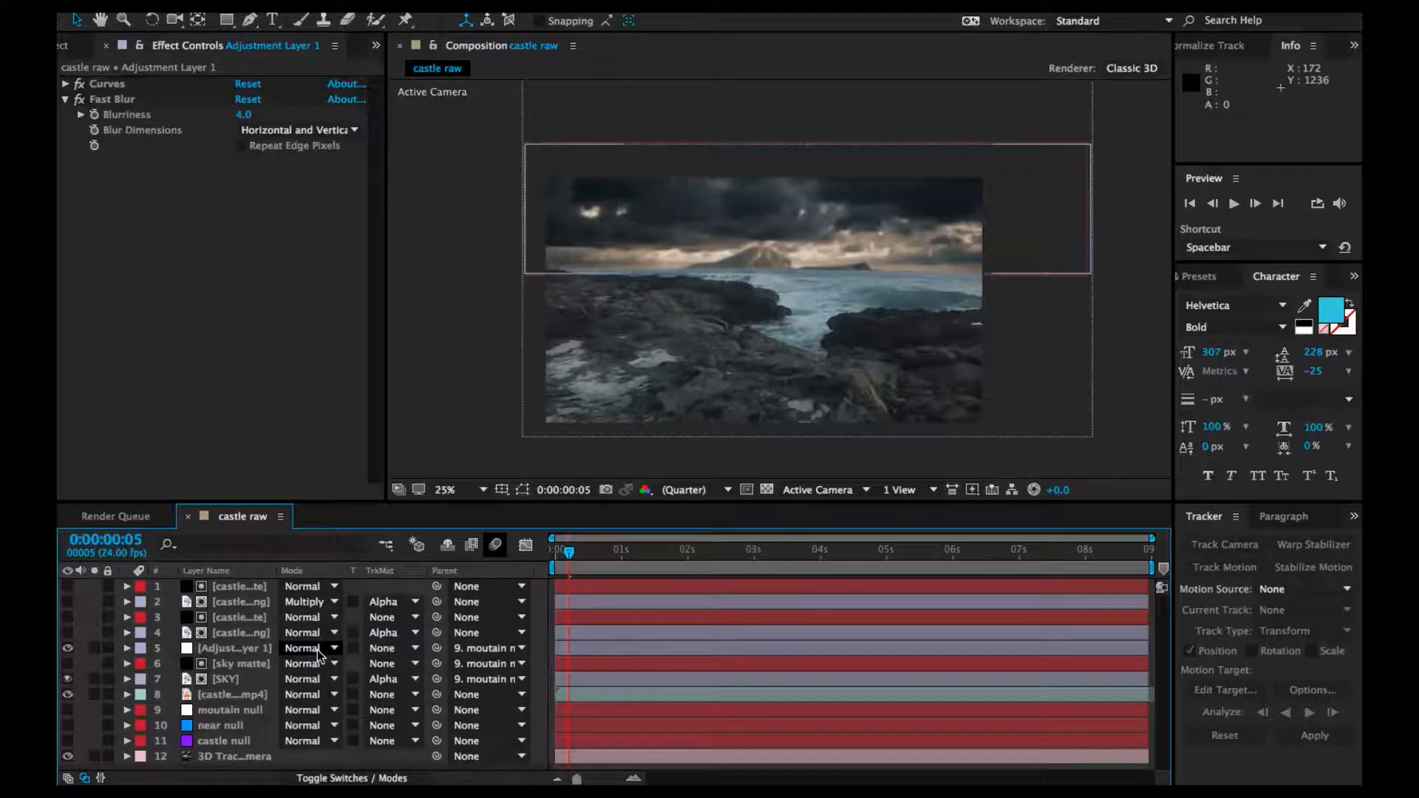
pyautogui.moveTo(577, 555); pyautogui.dragTo(335, 627)
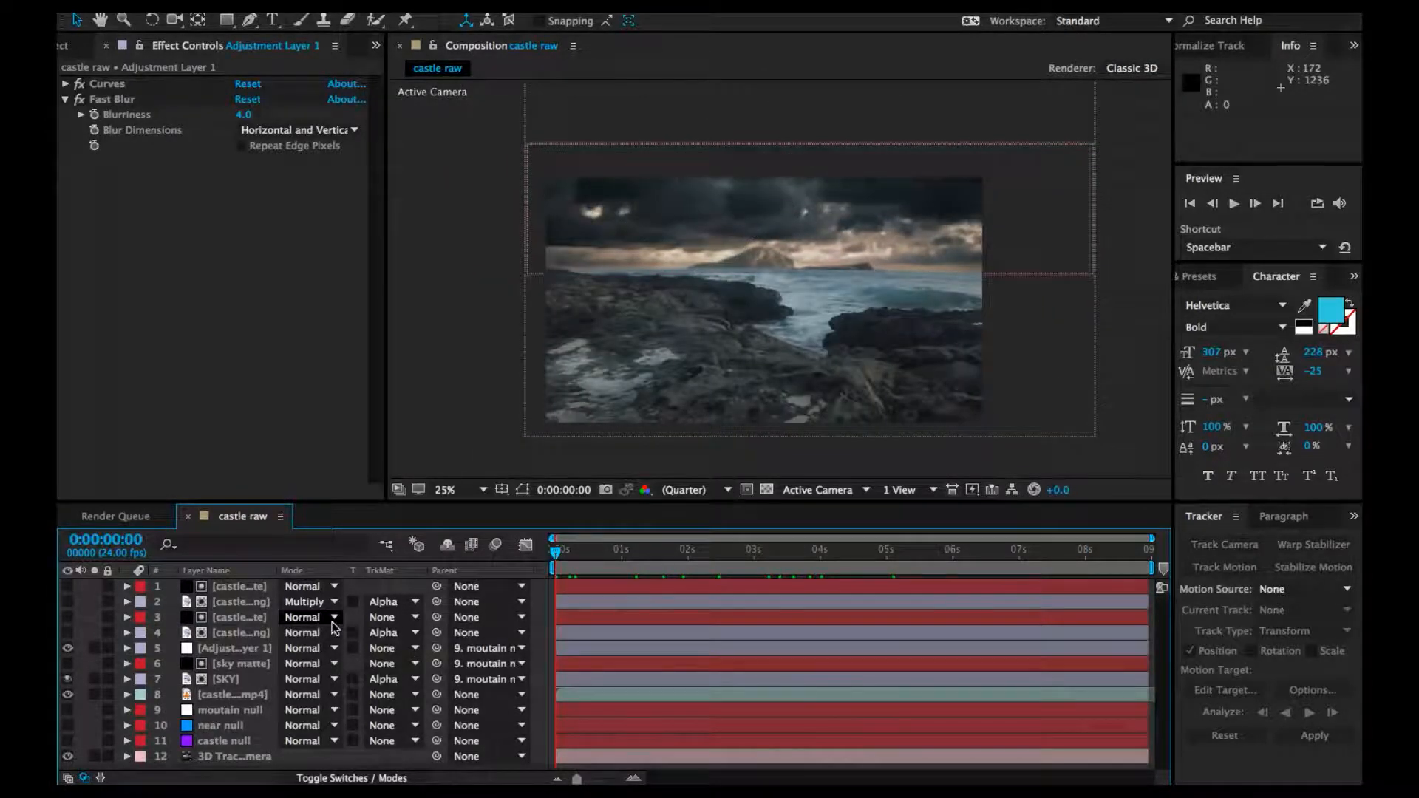
# Turn on the visibility of the two castle image layers, layers 4 and 2
pyautogui.click(144, 634)
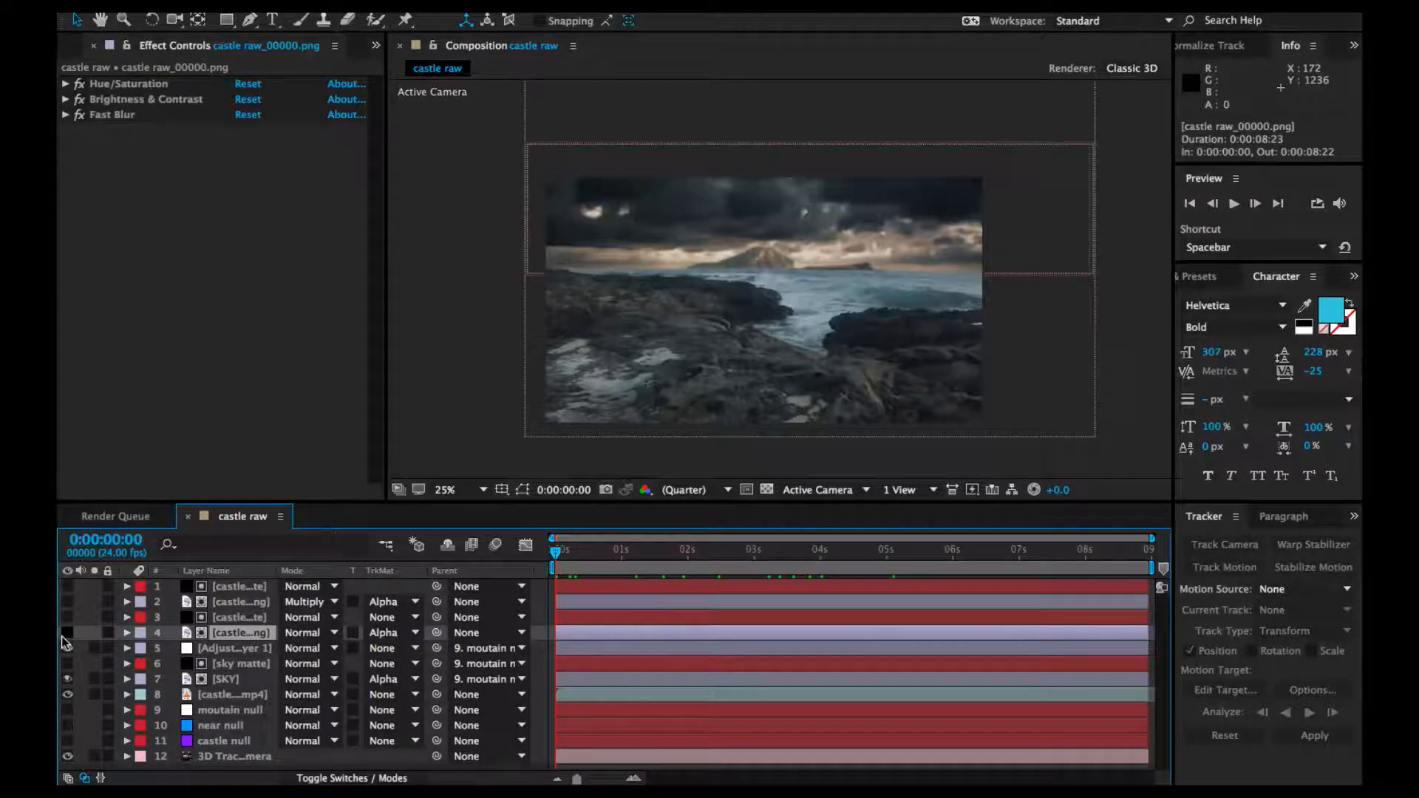
pyautogui.click(66, 633)
pyautogui.click(66, 601)
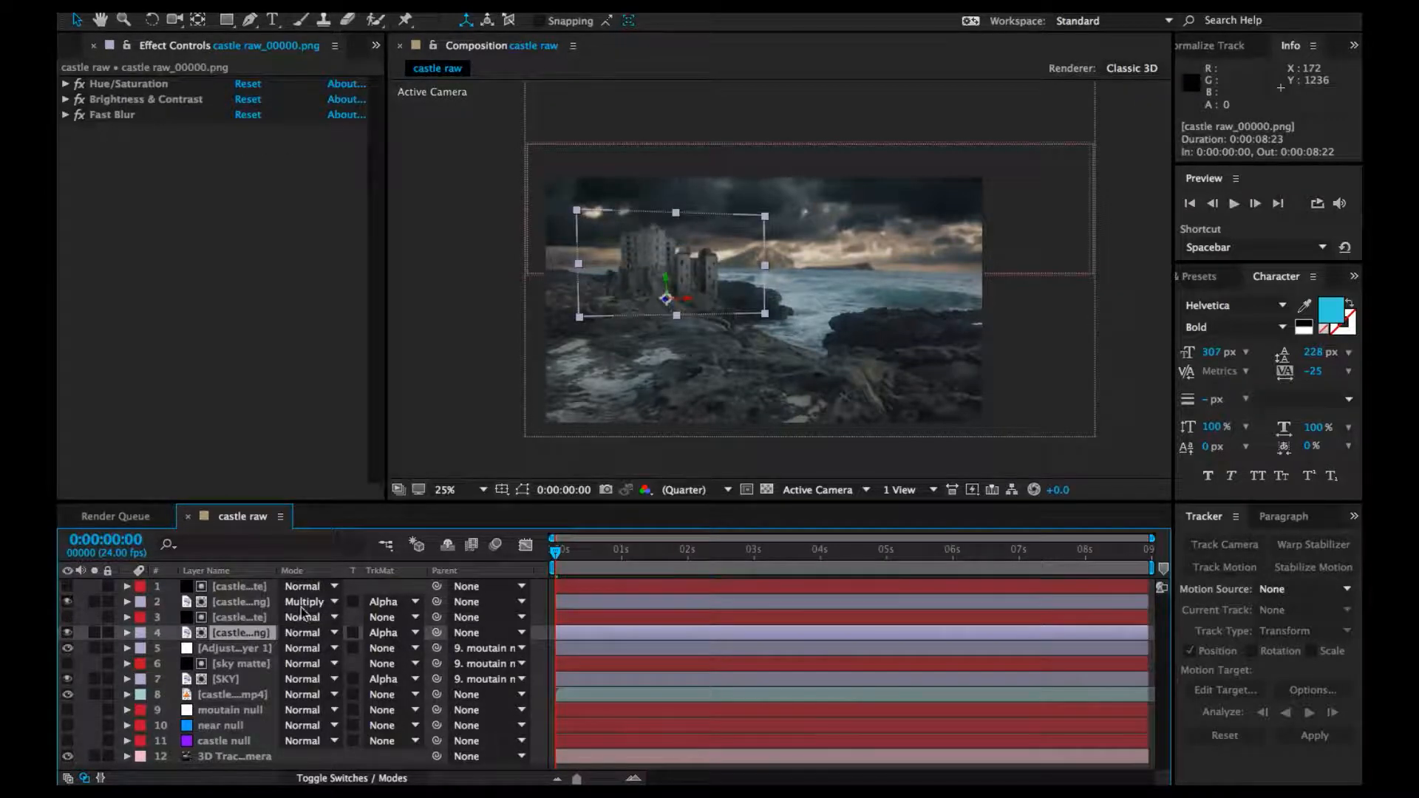
# Fit the composition to the viewer and play a preview of the shot with the castle
pyautogui.click(477, 428)
pyautogui.click(482, 489)
pyautogui.click(484, 516)
pyautogui.press('space')
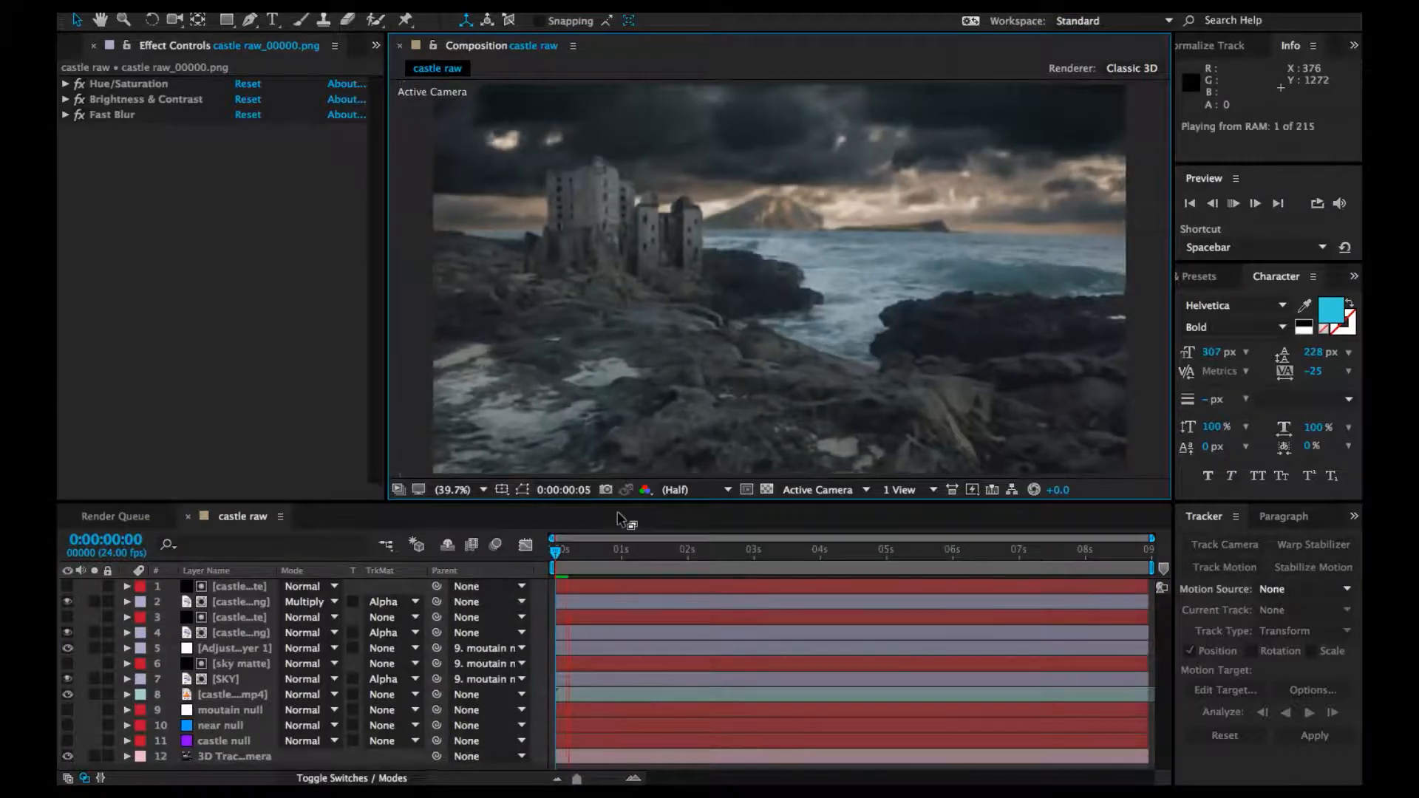
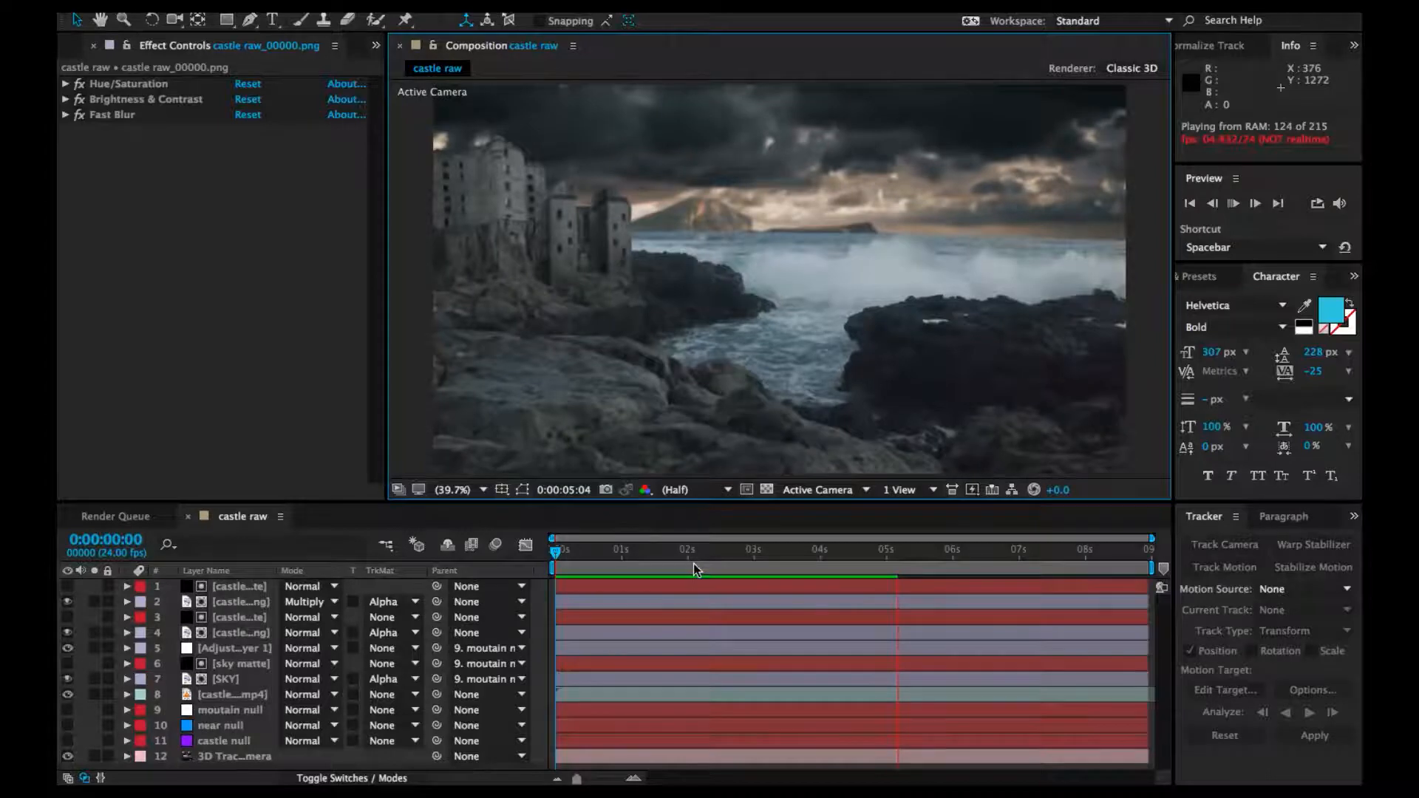
pyautogui.press('space')
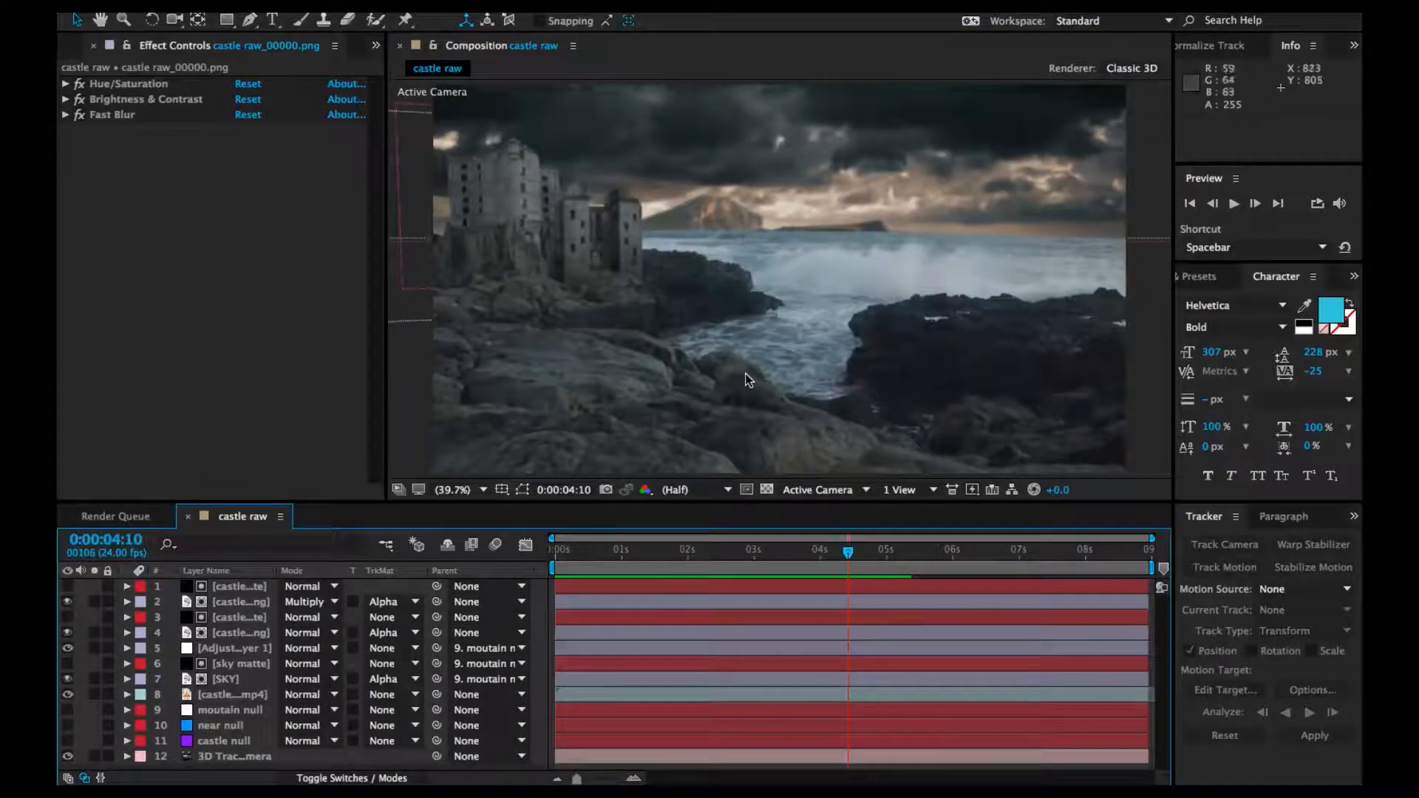
# Lower the top edge of Adjustment Layer 1's Mask 1 to scale the mask to 54.4% height, keeping its bottom edge at the horizon
pyautogui.scroll(-3, 746, 373)
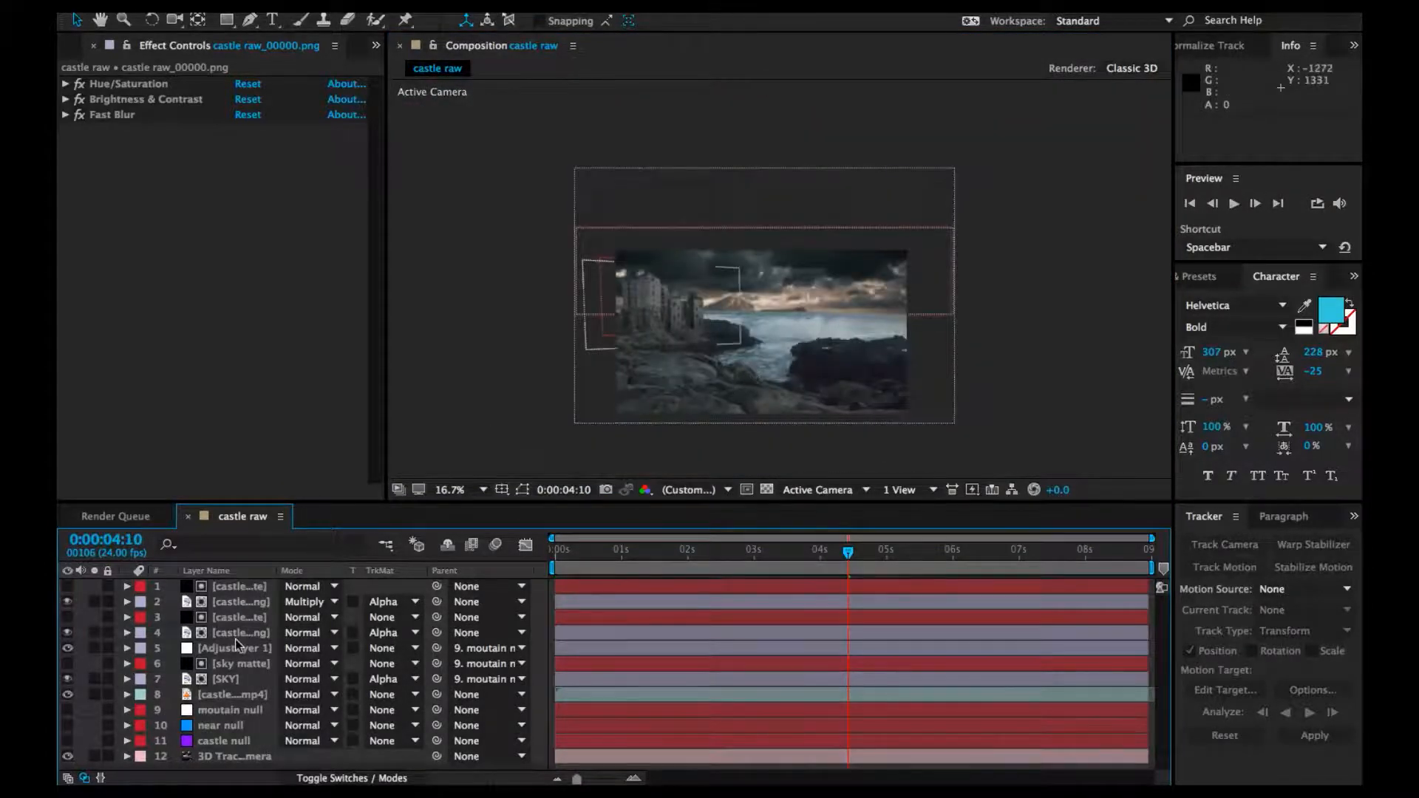
pyautogui.click(237, 663)
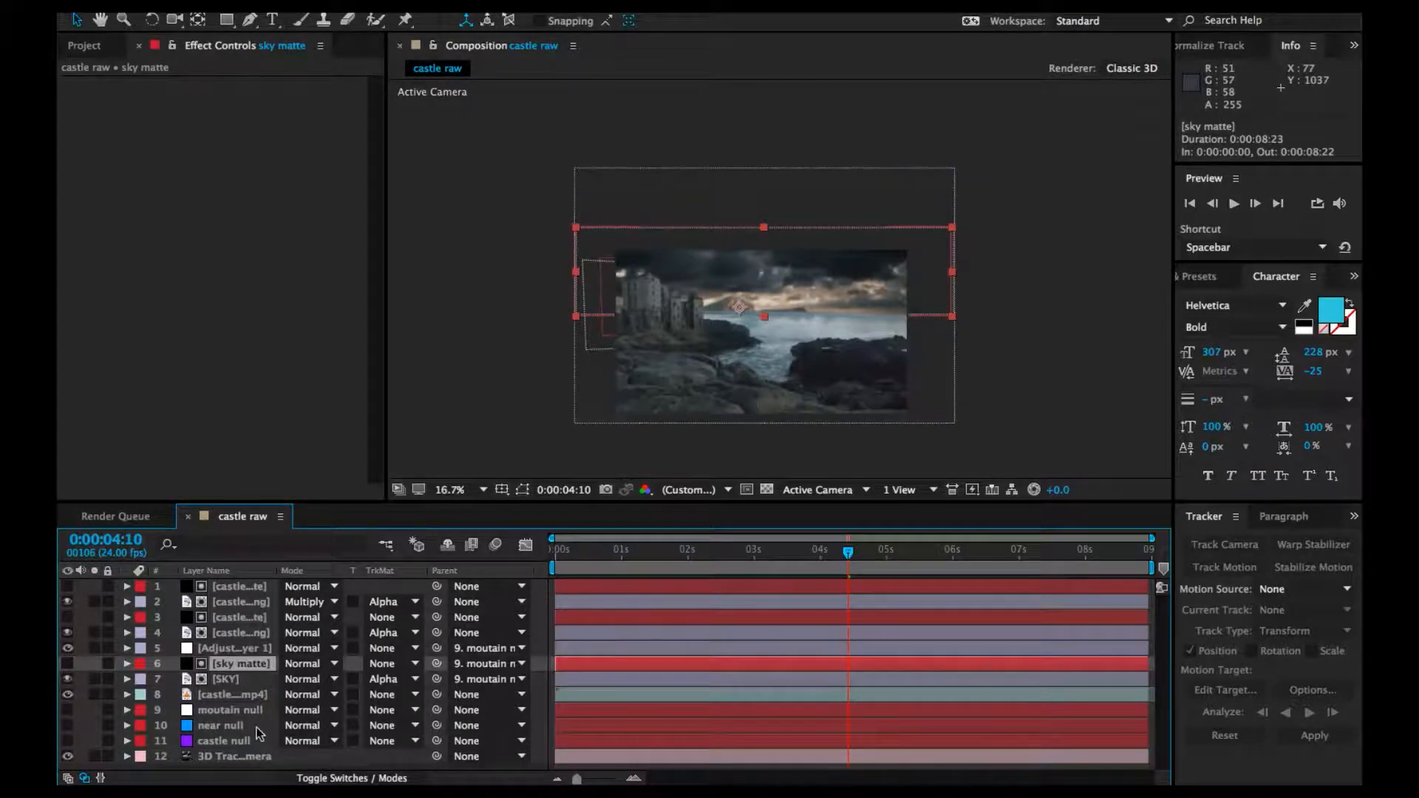
pyautogui.click(244, 648)
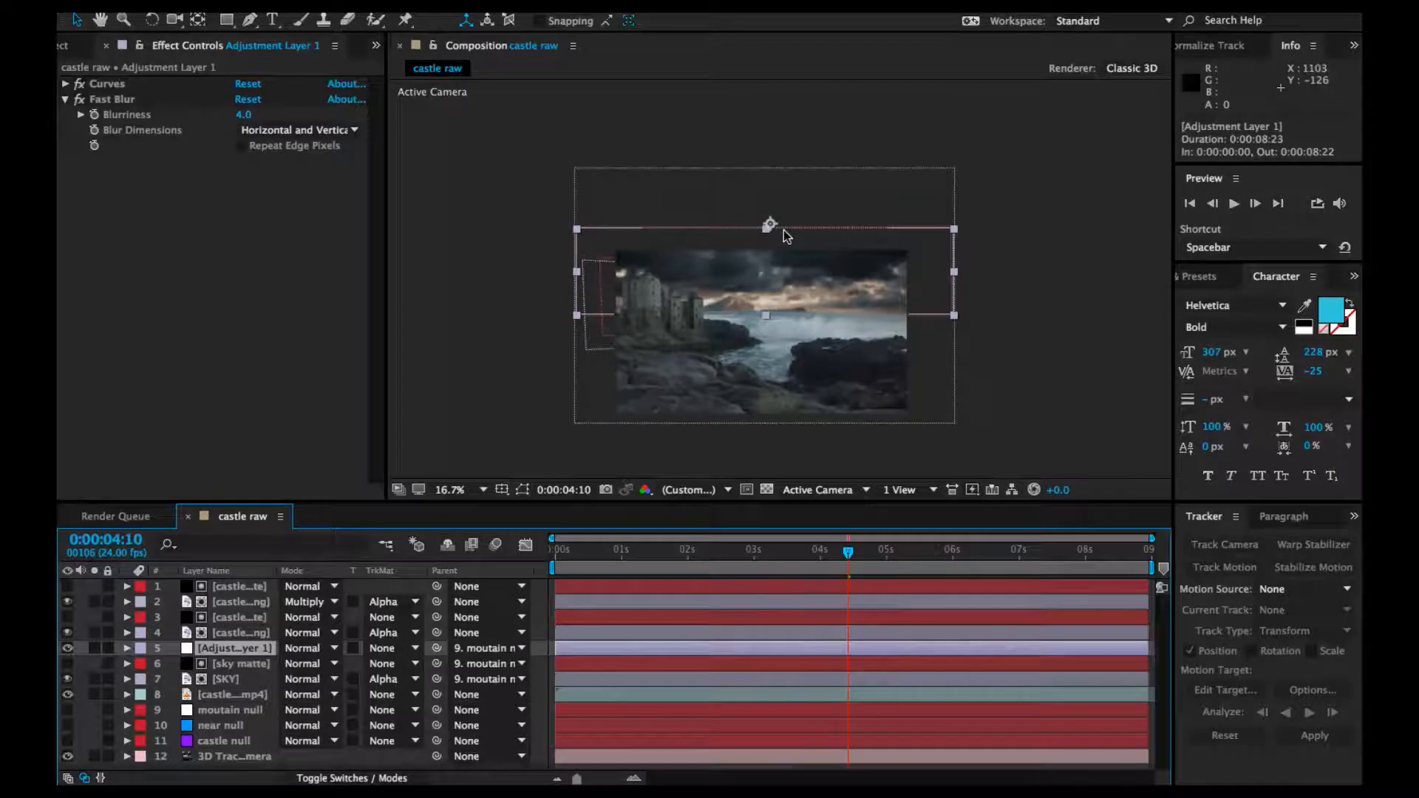
pyautogui.scroll(2, 767, 235)
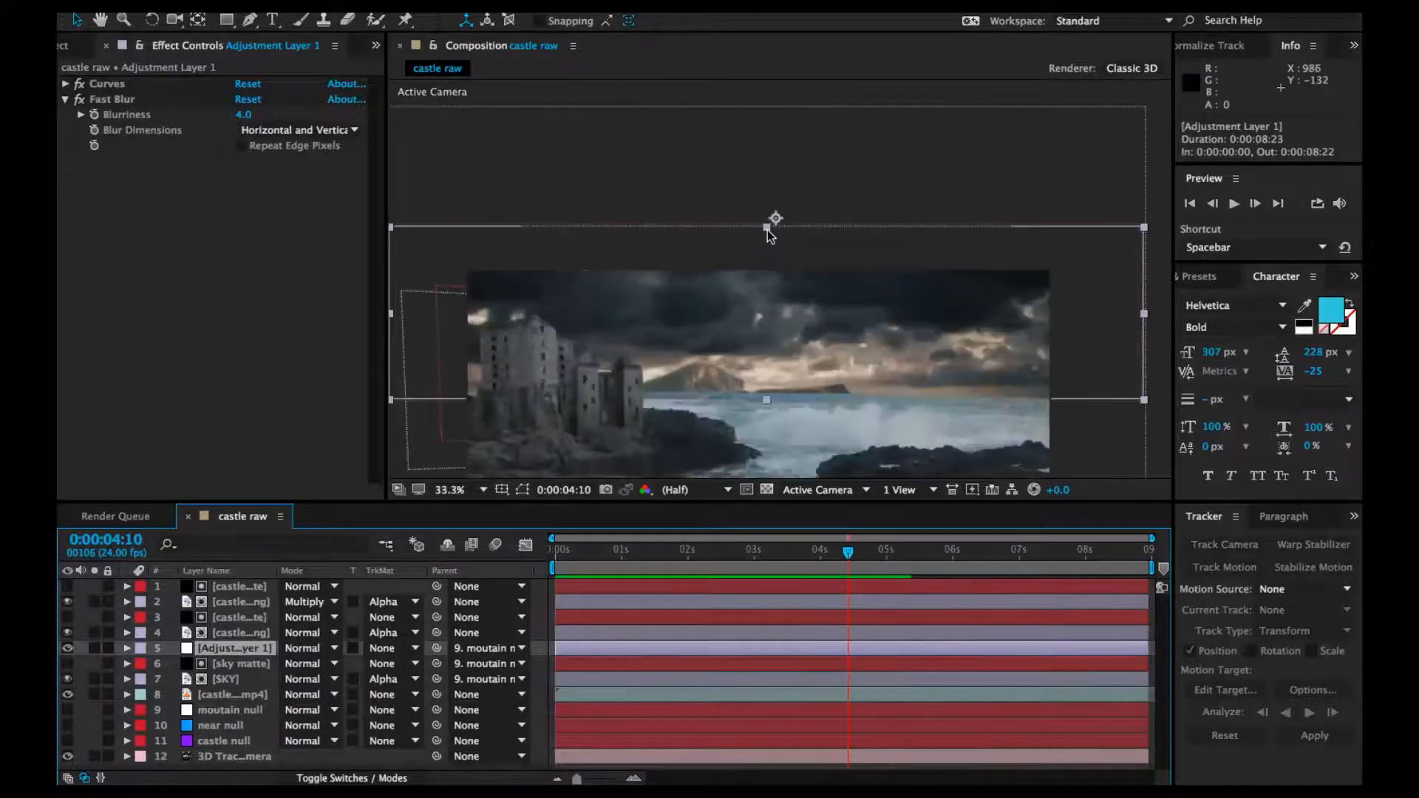
pyautogui.doubleClick(768, 235)
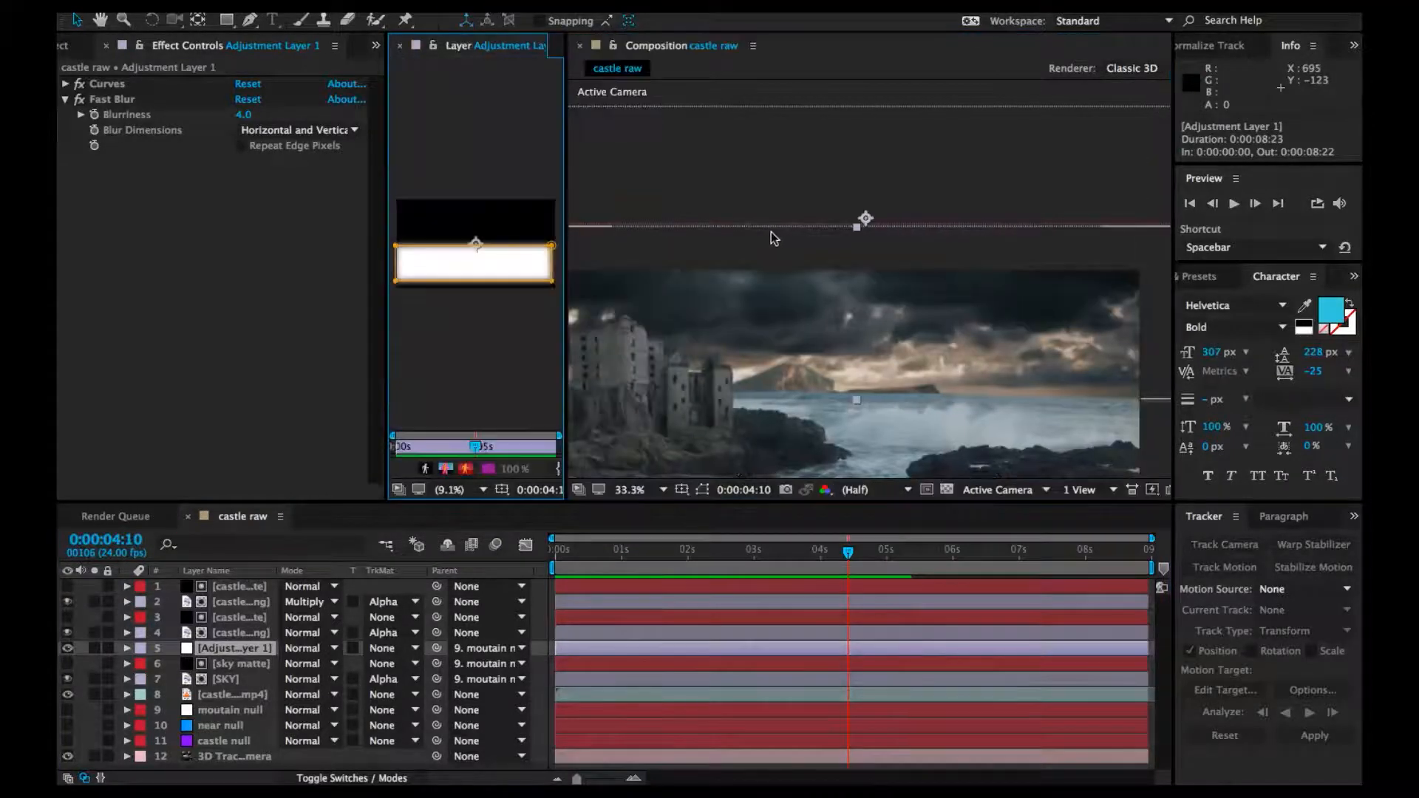
pyautogui.click(399, 45)
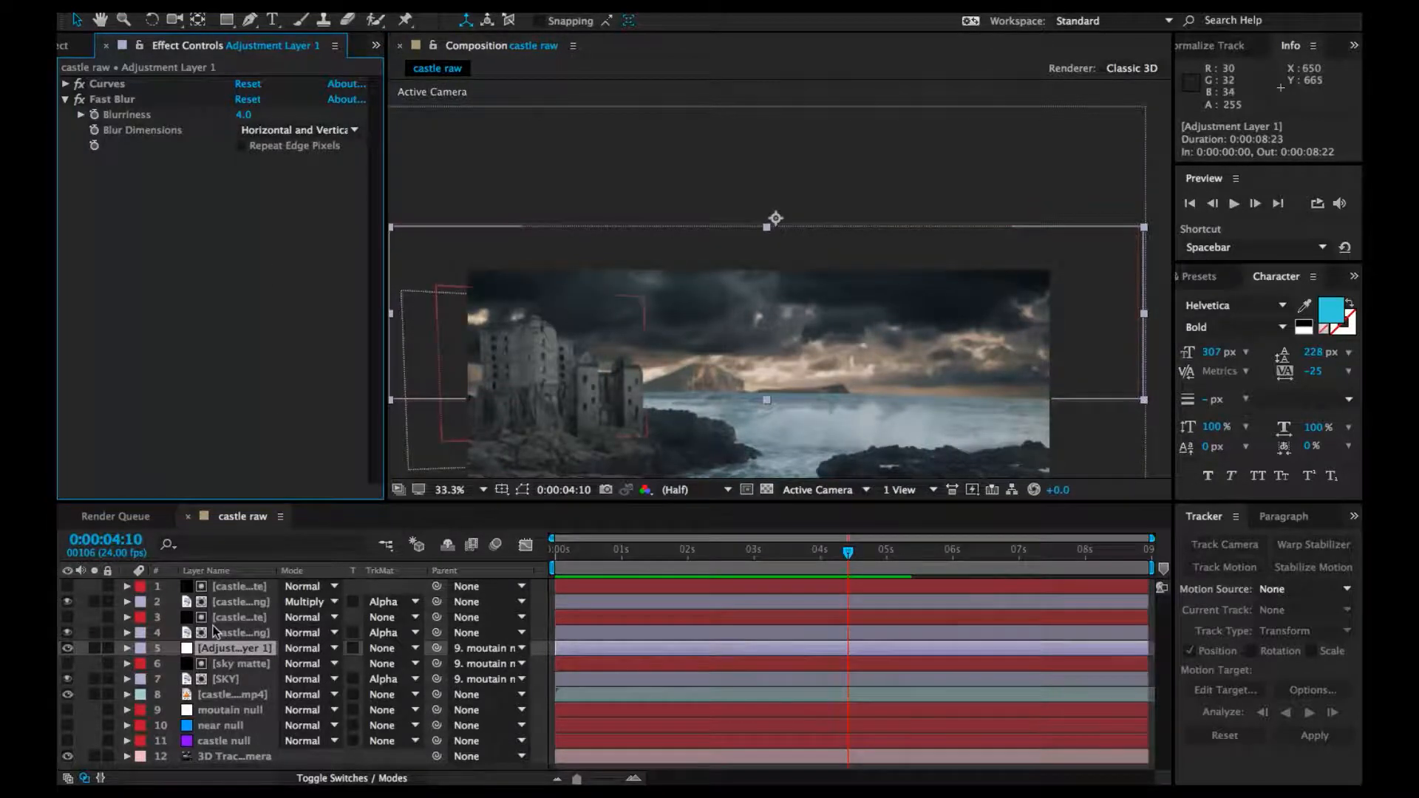
pyautogui.press('m')
pyautogui.click(216, 675)
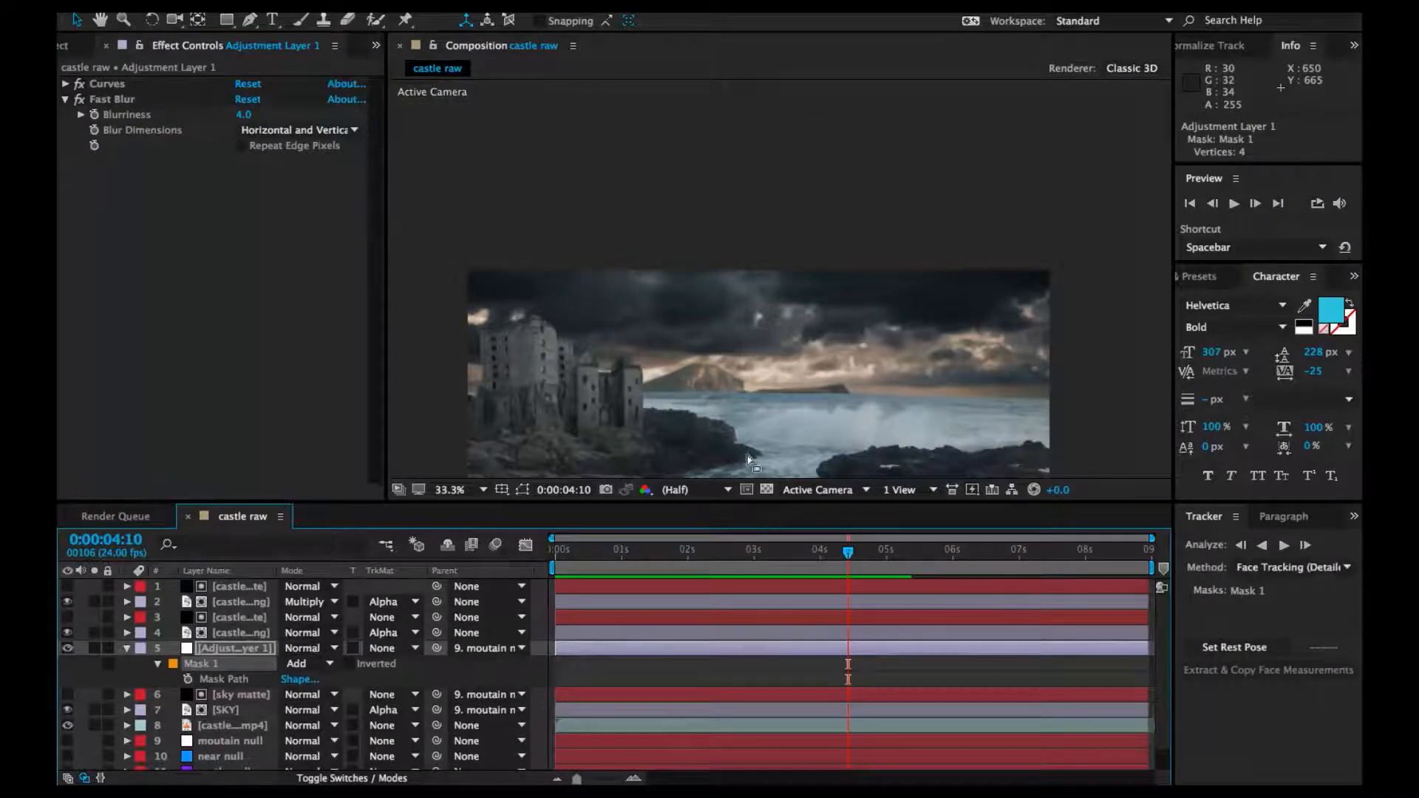
pyautogui.click(522, 489)
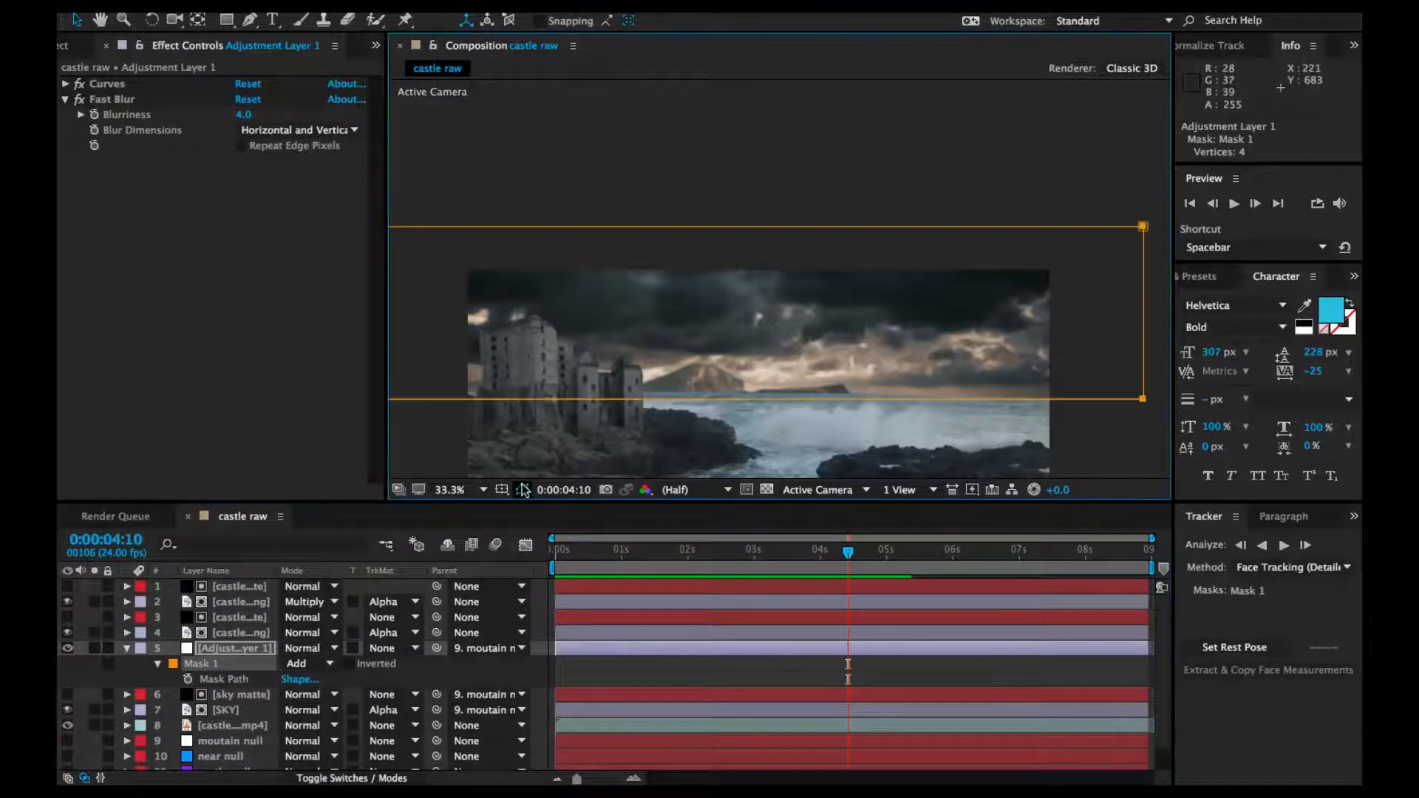
pyautogui.doubleClick(1143, 227)
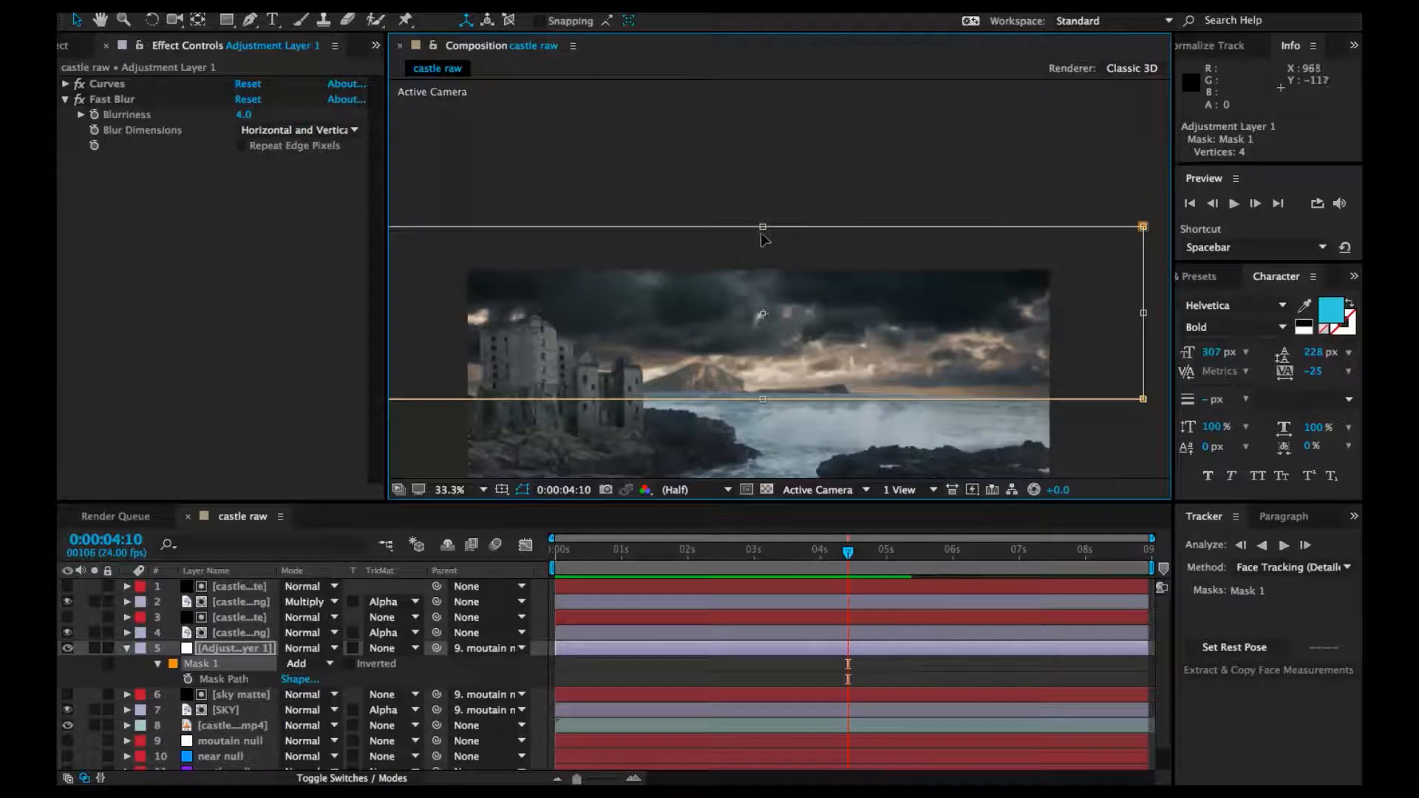
pyautogui.moveTo(762, 225); pyautogui.dragTo(756, 307)
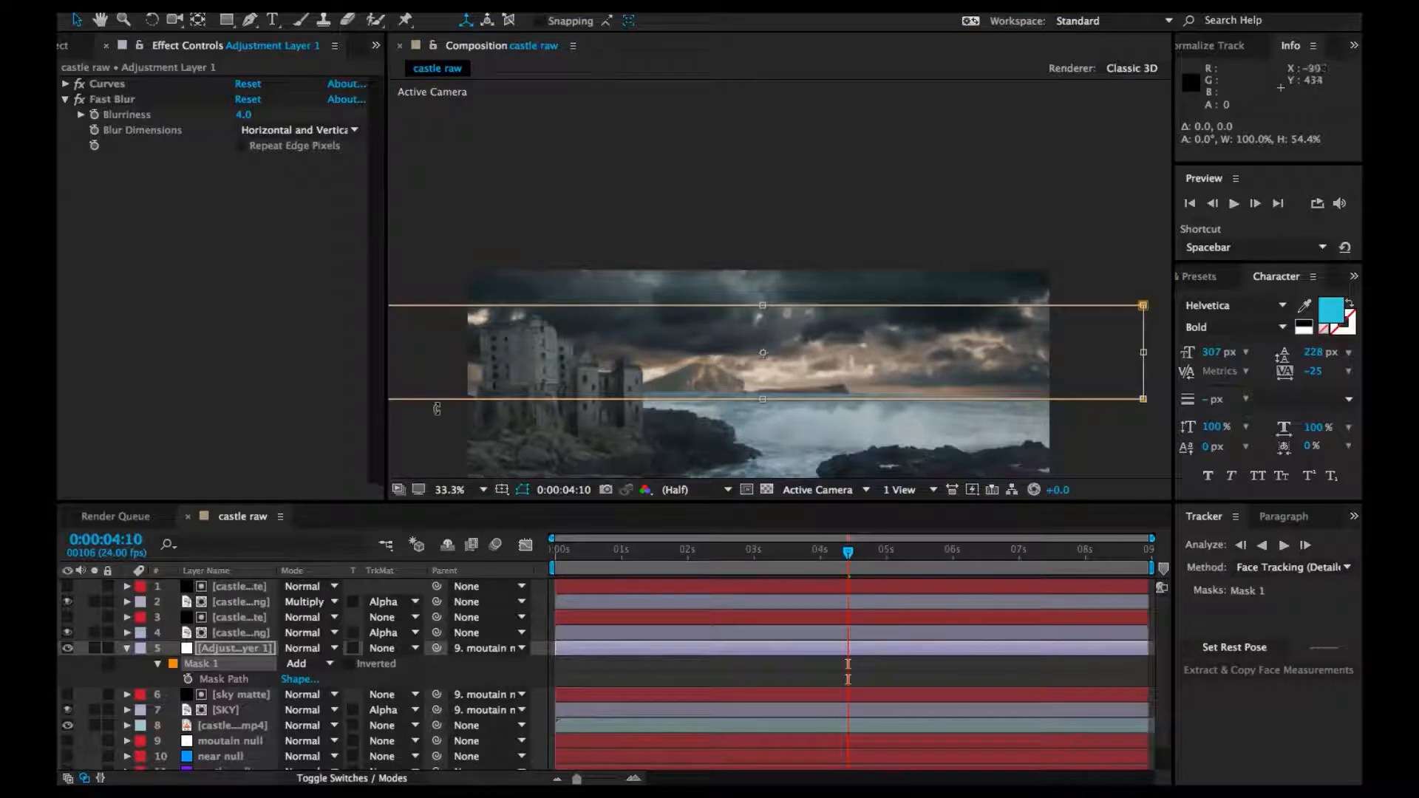
pyautogui.click(524, 490)
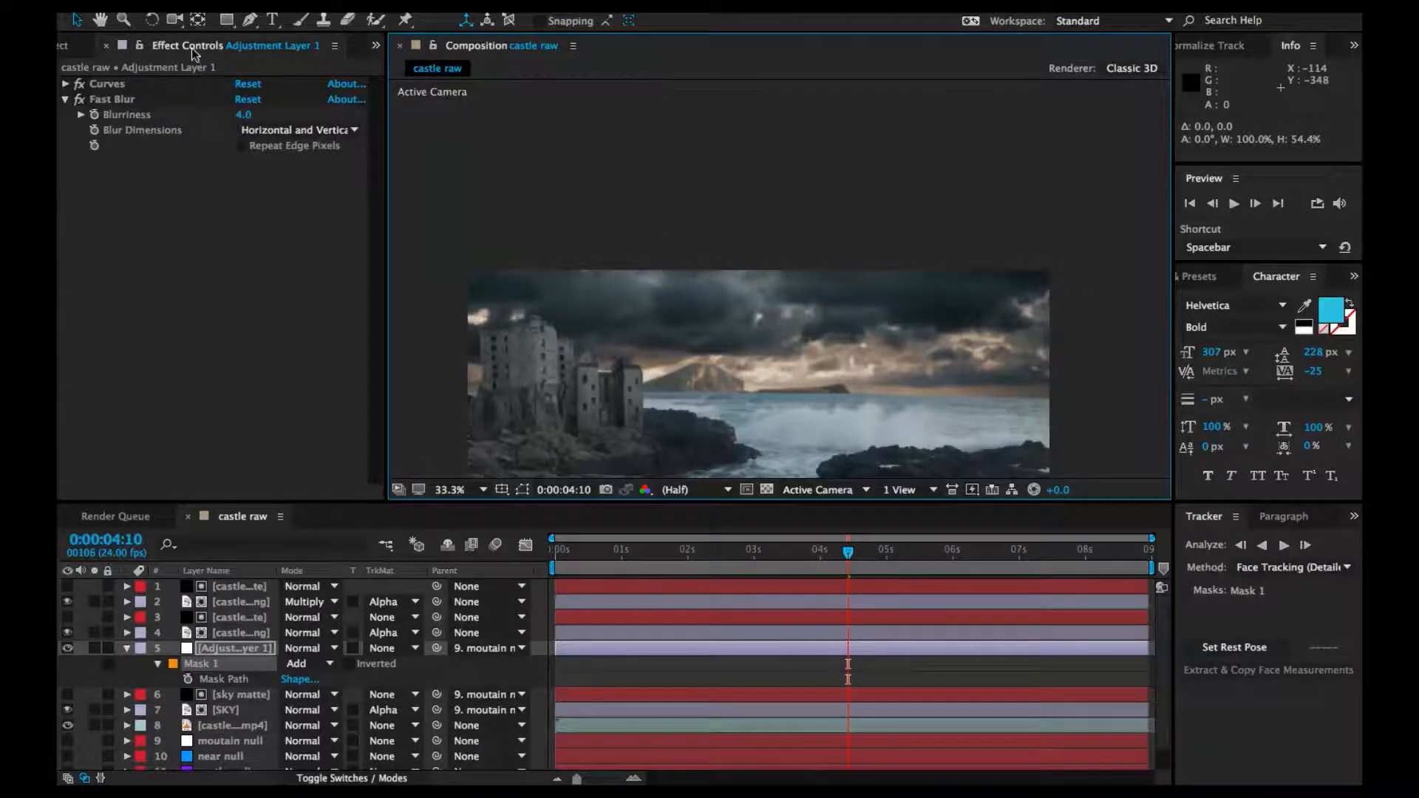
pyautogui.scroll(3, 649, 229)
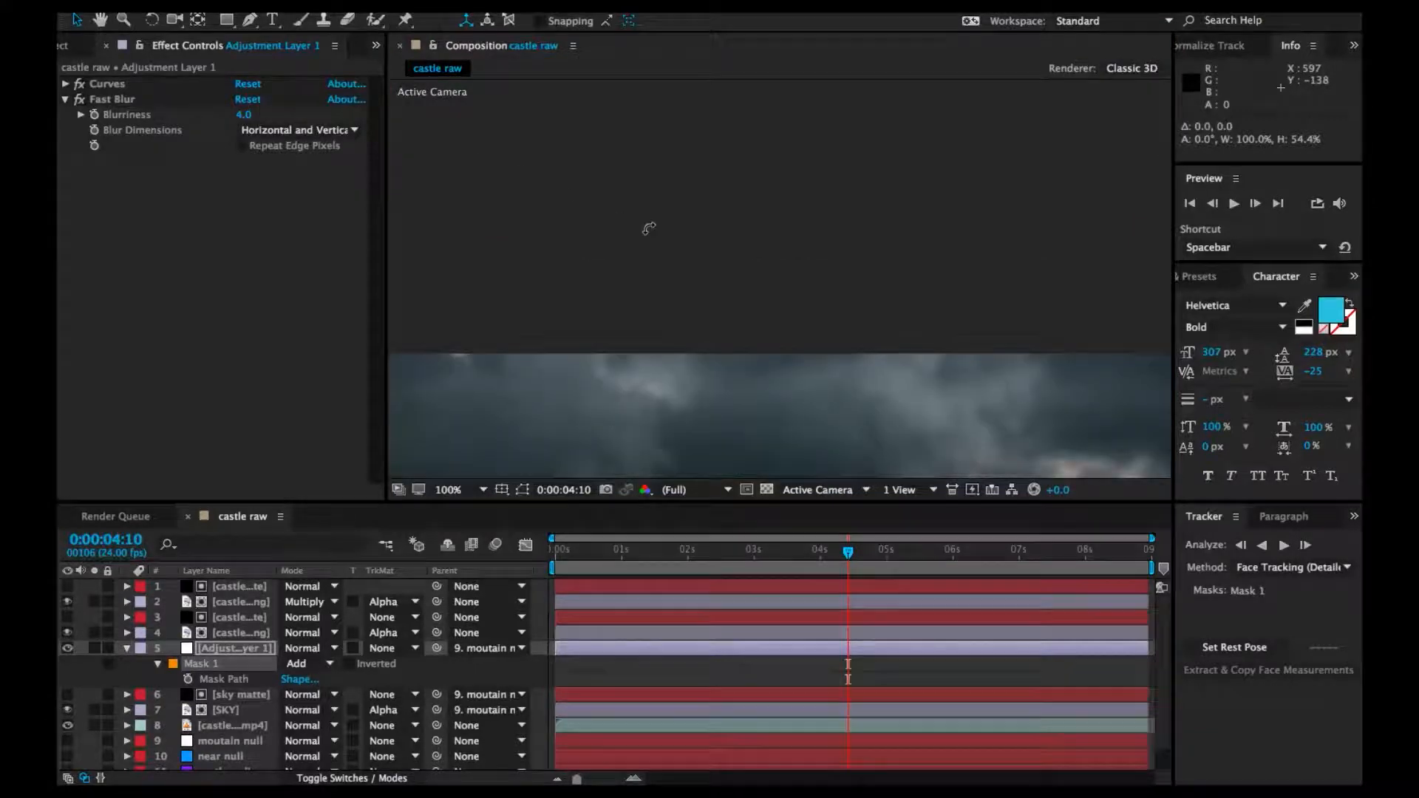
pyautogui.press('space')
pyautogui.click(817, 185)
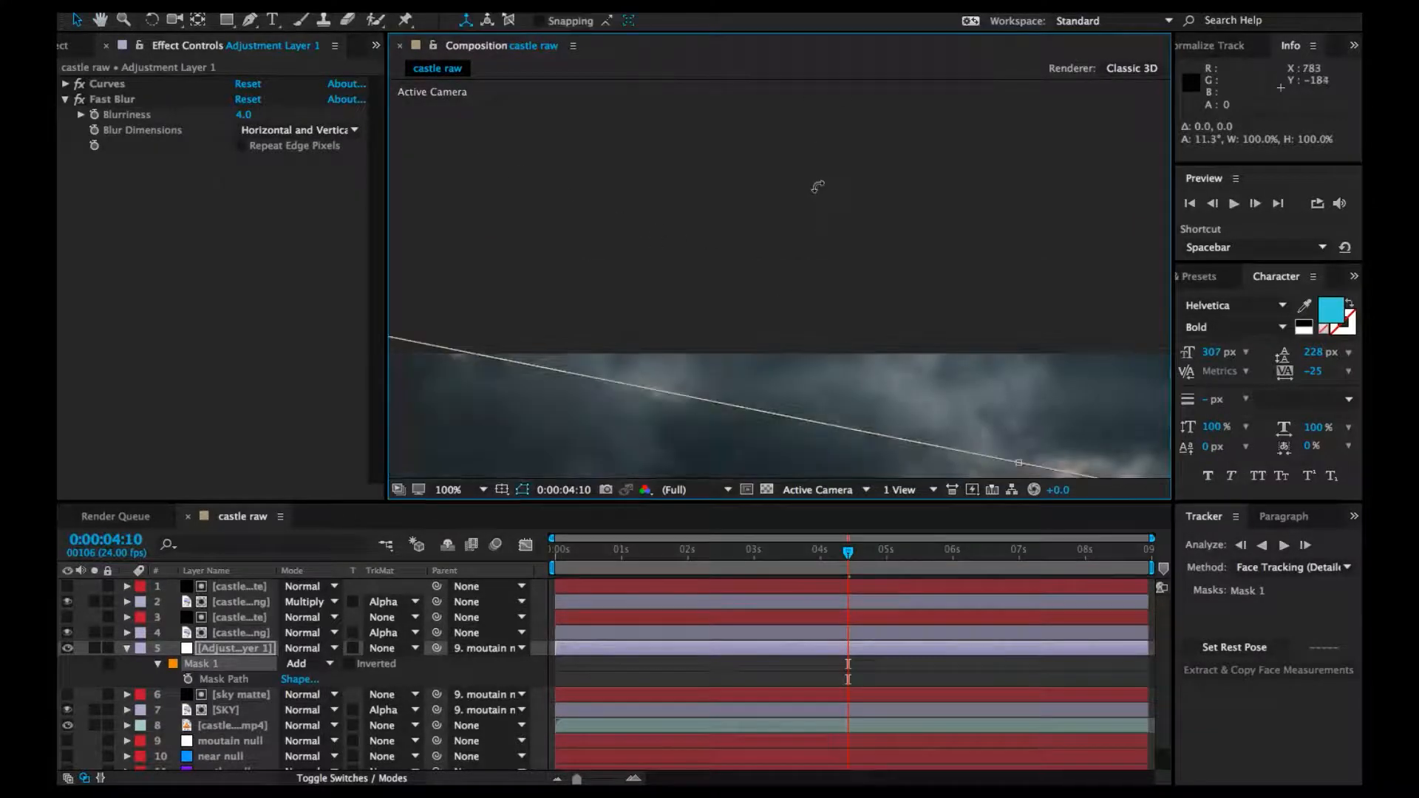
pyautogui.press('super+z')
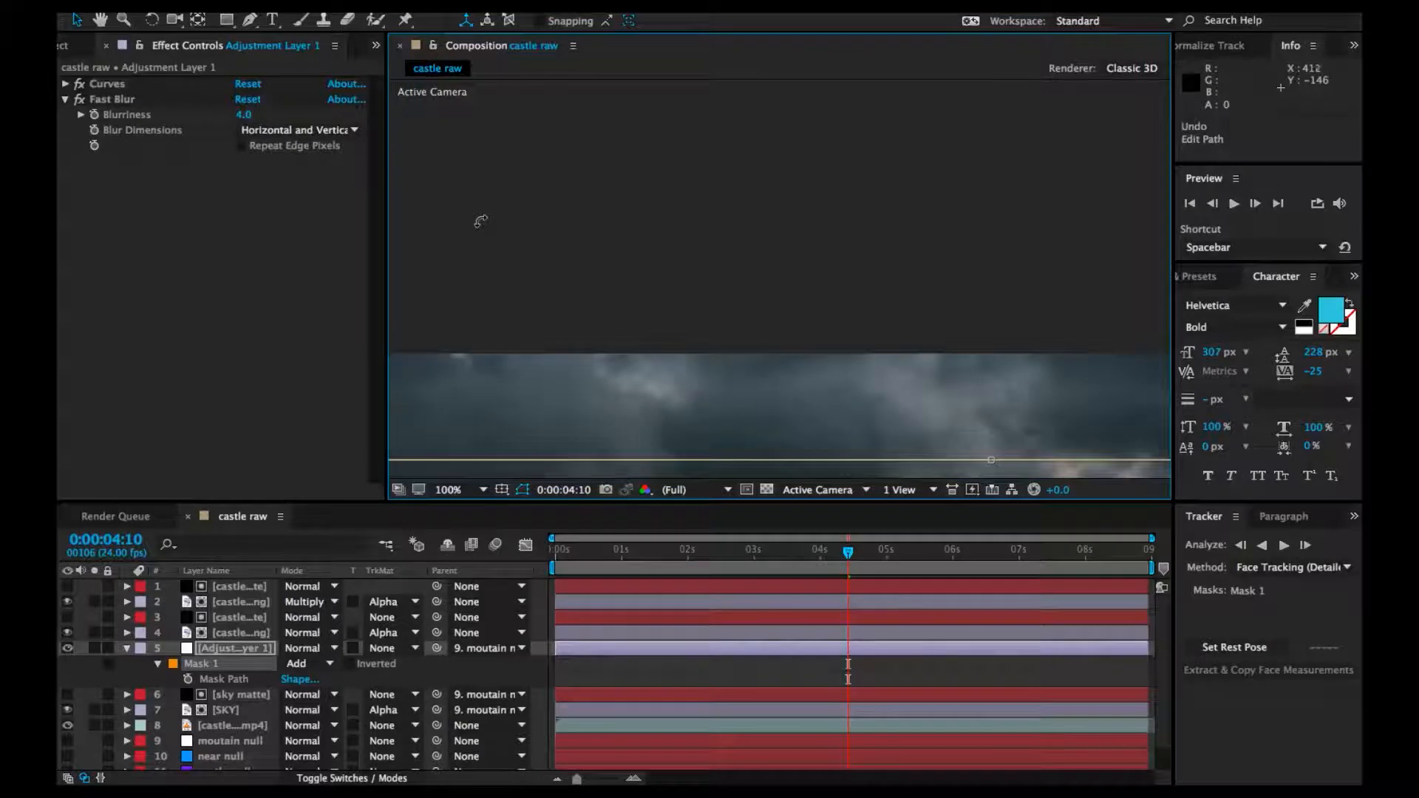
# Collapse the adjustment layer's mask properties, inspect the castle against the sky and deselect all layers
pyautogui.click(226, 637)
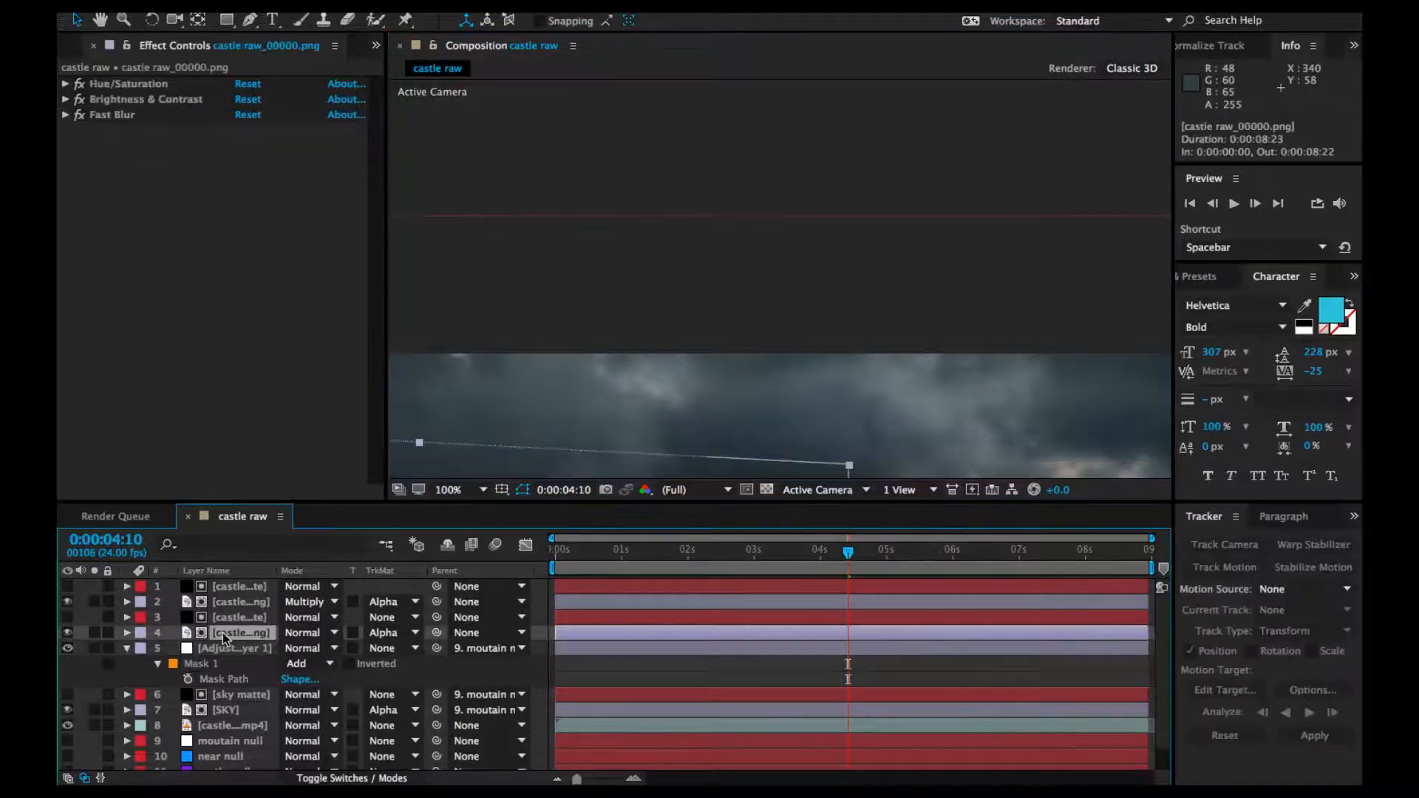
pyautogui.click(128, 649)
pyautogui.scroll(-2, 627, 392)
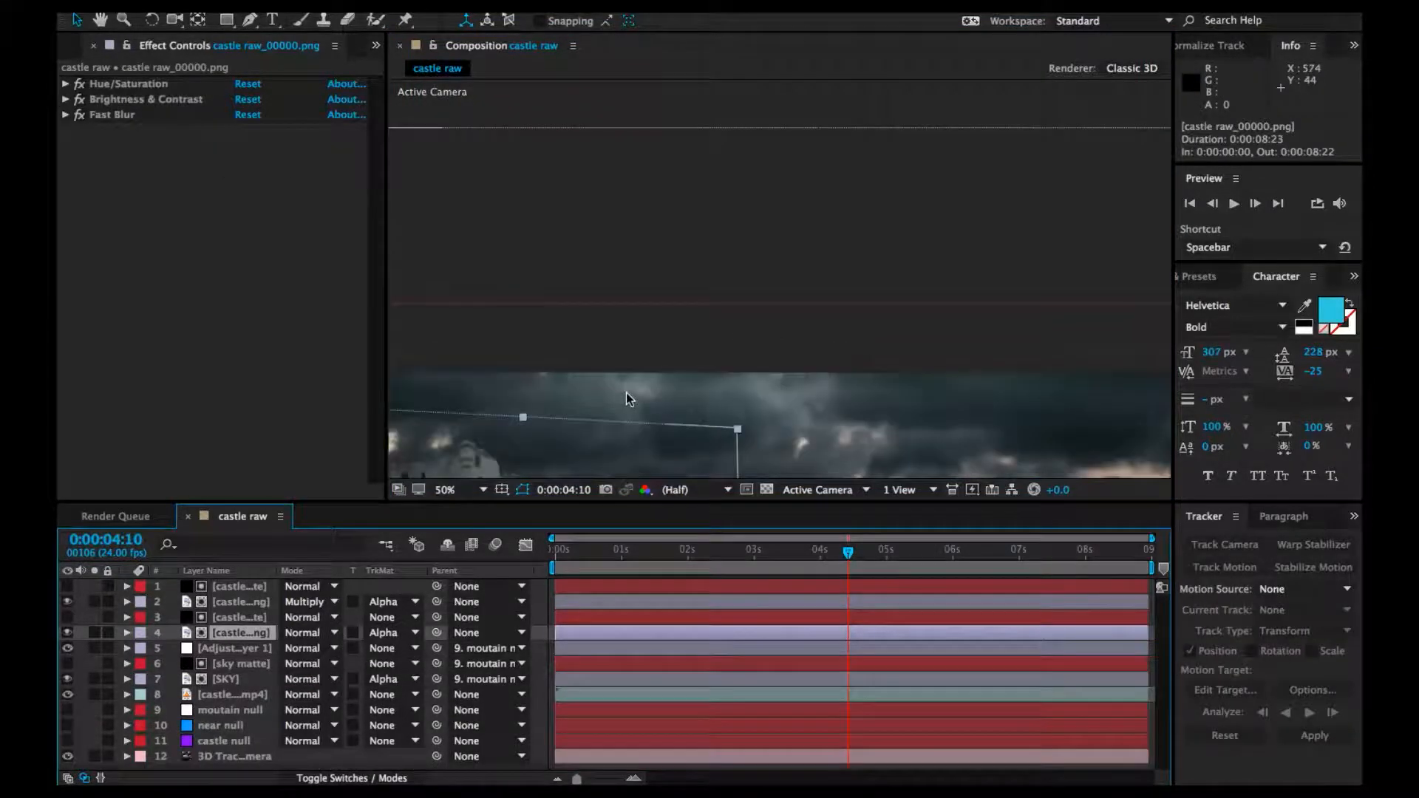
pyautogui.press('space')
pyautogui.moveTo(655, 402); pyautogui.dragTo(737, 158)
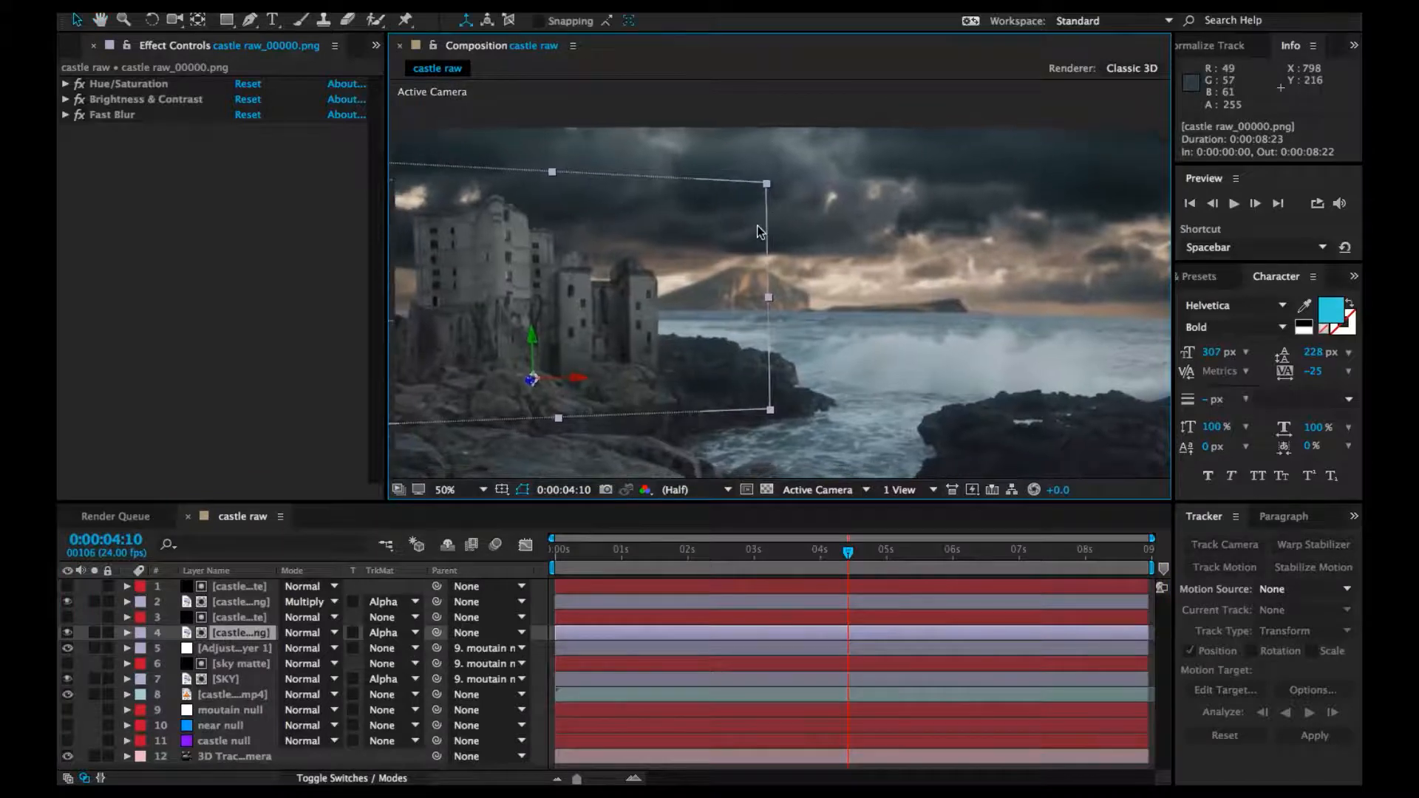
pyautogui.scroll(-2, 743, 184)
pyautogui.click(1124, 349)
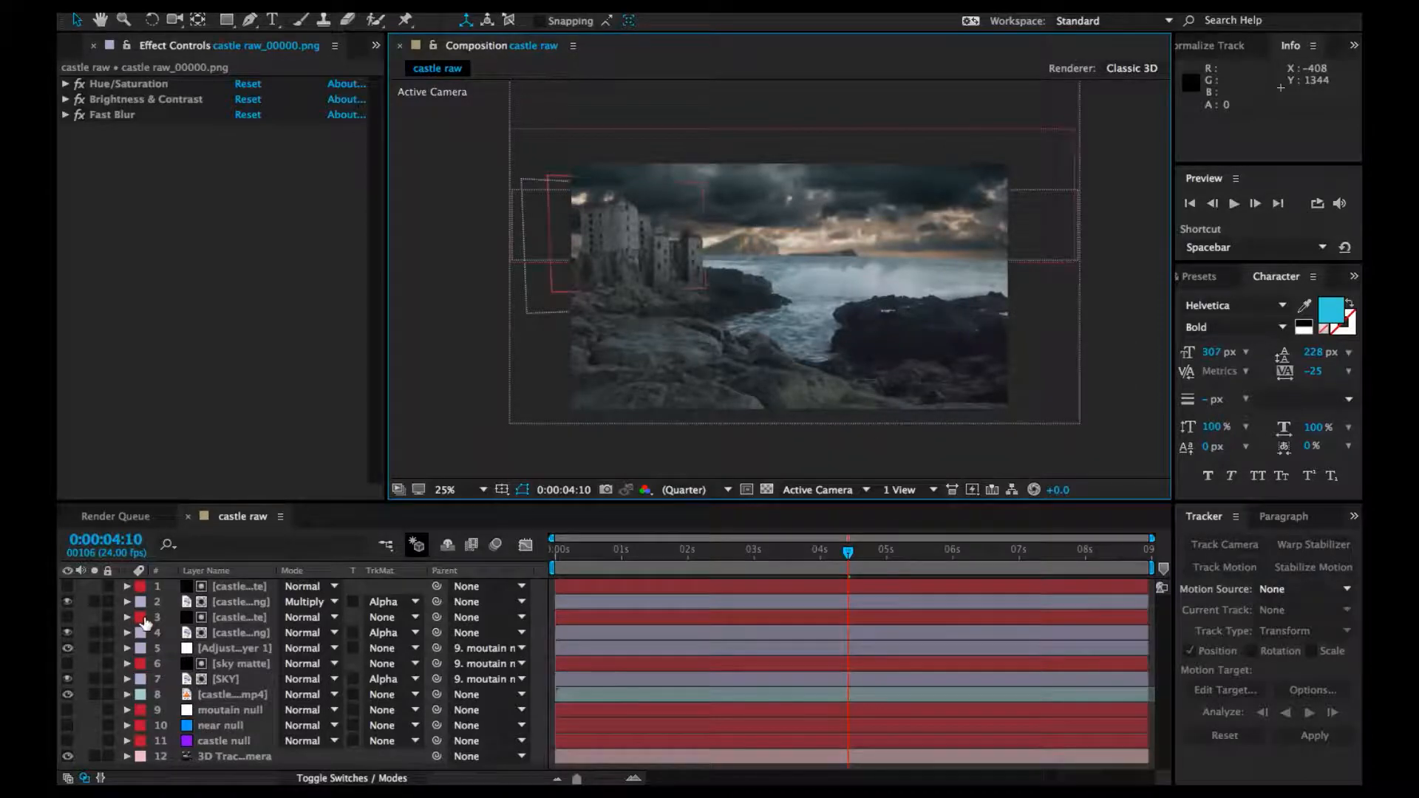
# Hide the two castle image layers, layers 2 and 4, and fit the composition to the viewer
pyautogui.click(67, 601)
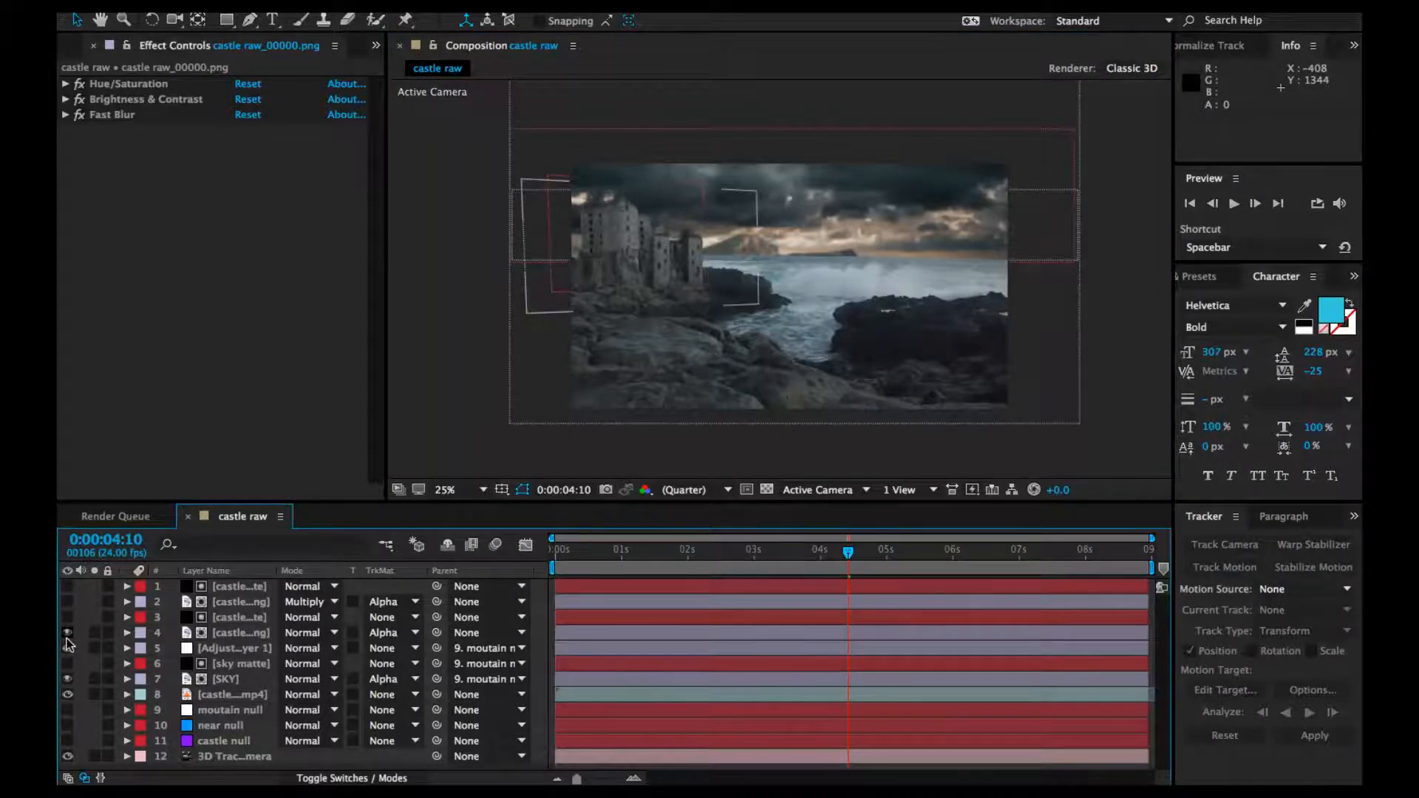
pyautogui.click(67, 632)
pyautogui.click(67, 648)
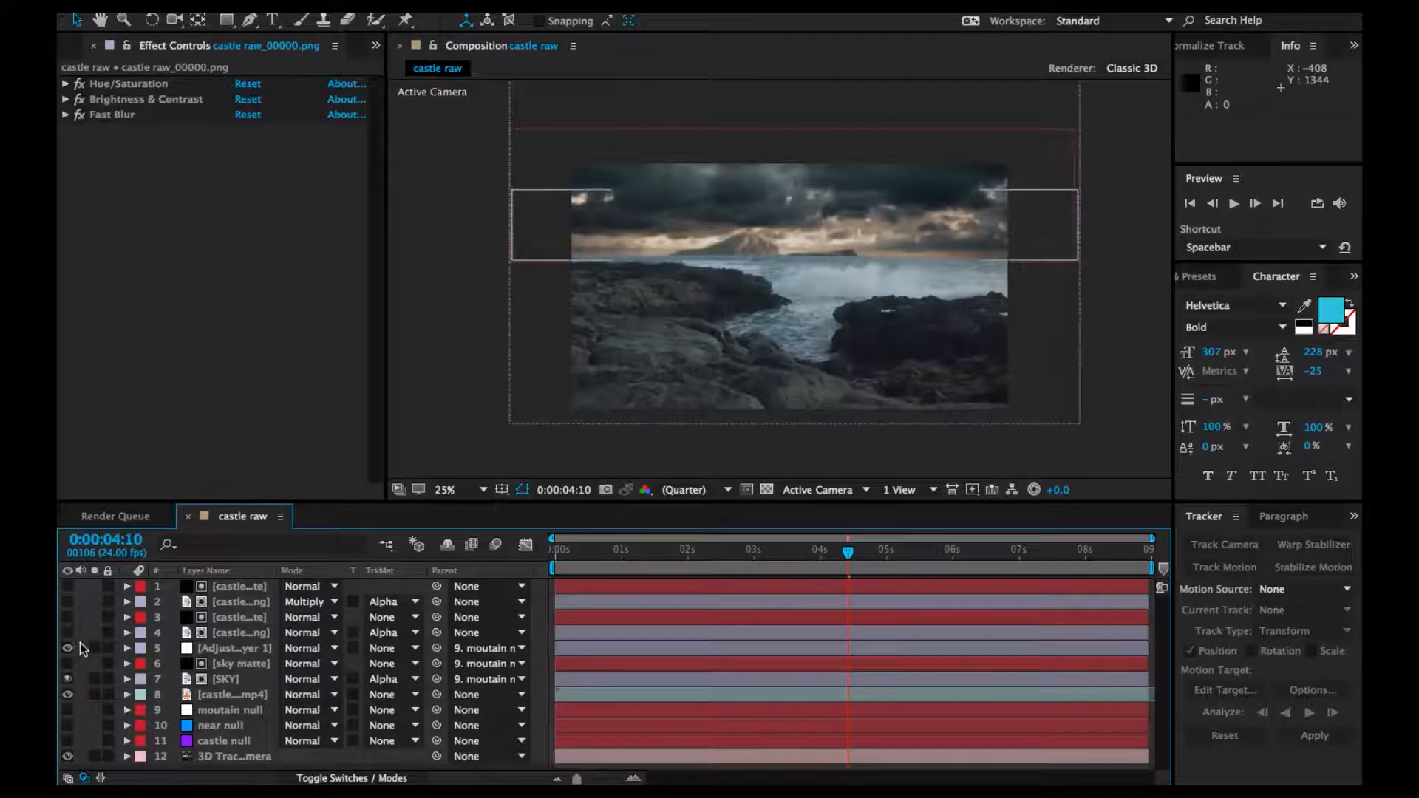
pyautogui.click(477, 491)
pyautogui.click(494, 502)
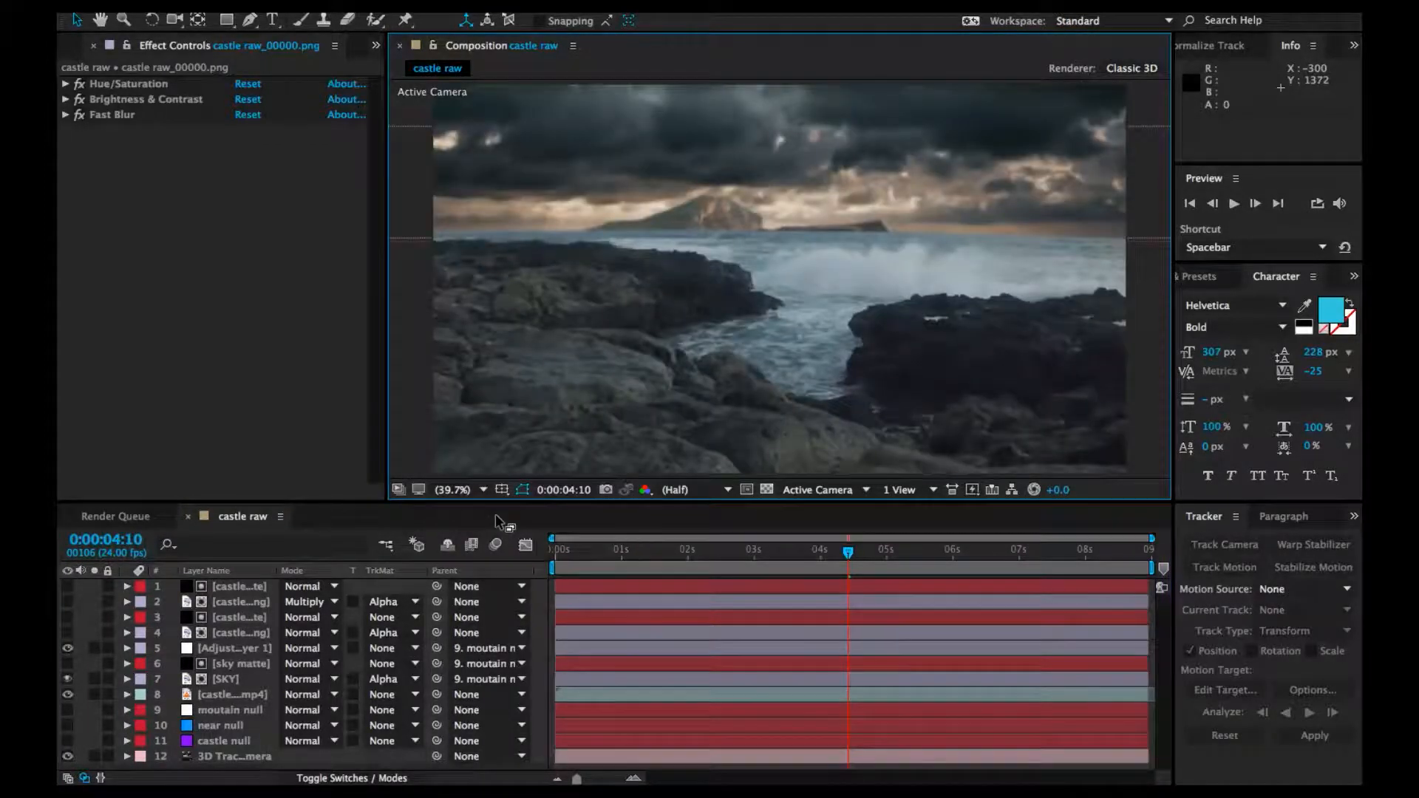
# Create a black 1920 x 1080 px solid named "particle"
pyautogui.click(402, 6)
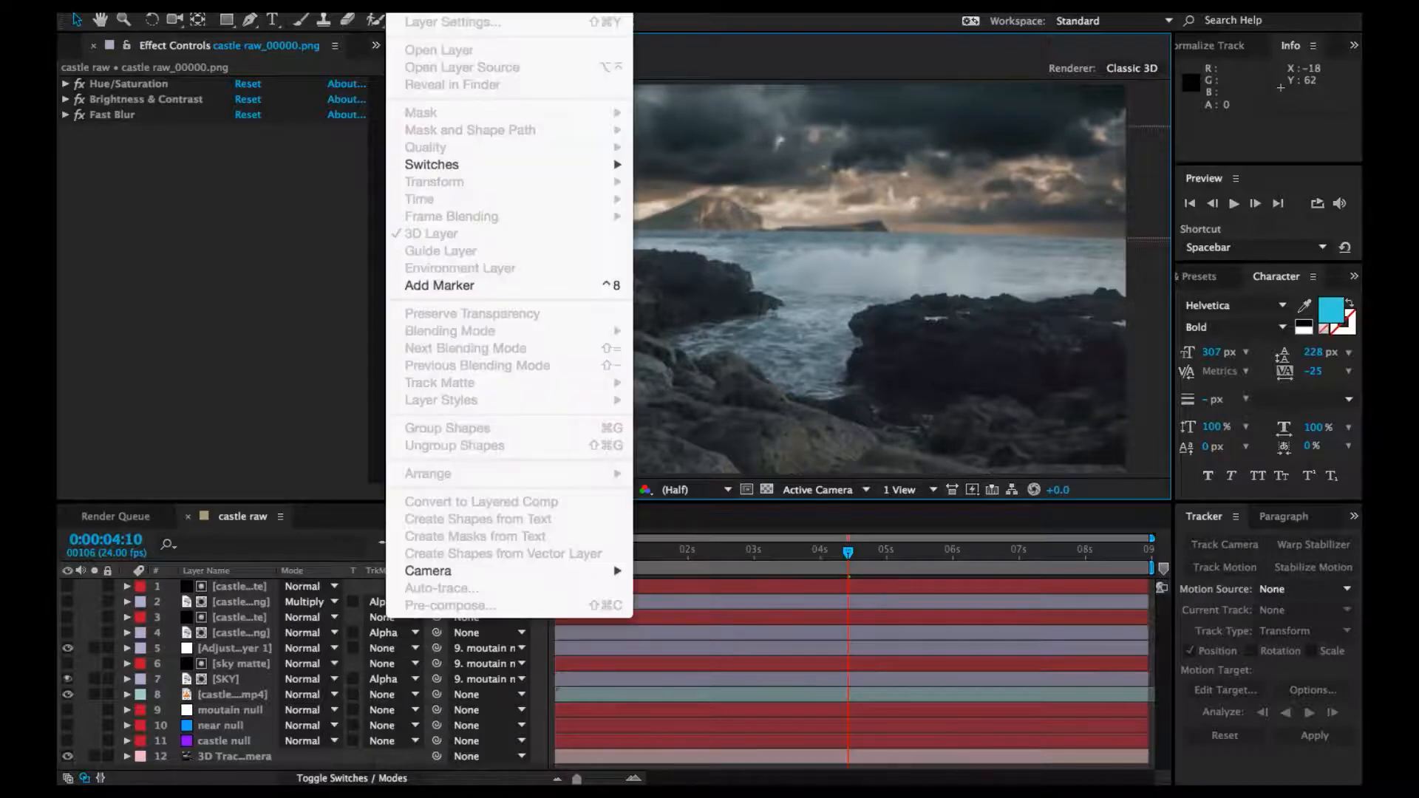
pyautogui.moveTo(591, 9)
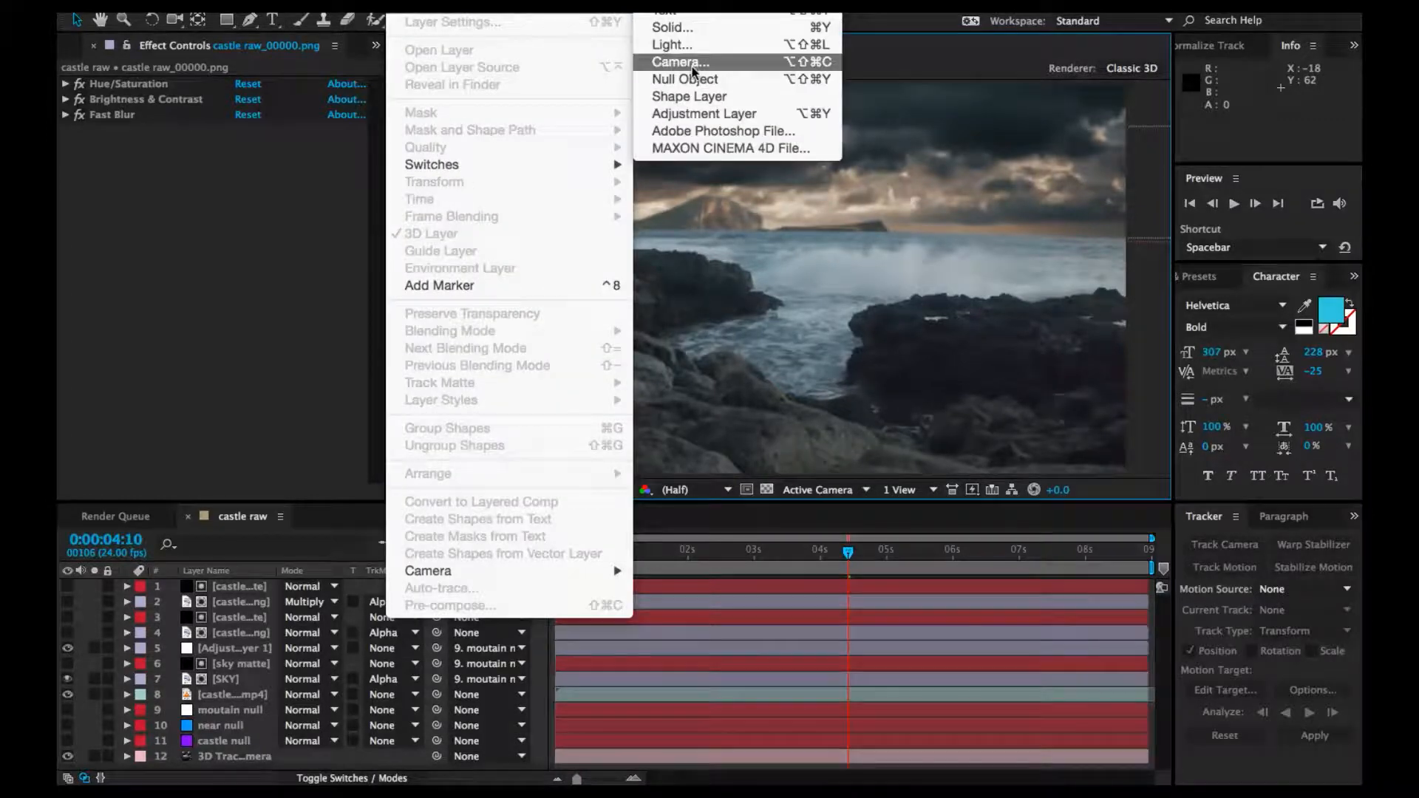
pyautogui.click(672, 27)
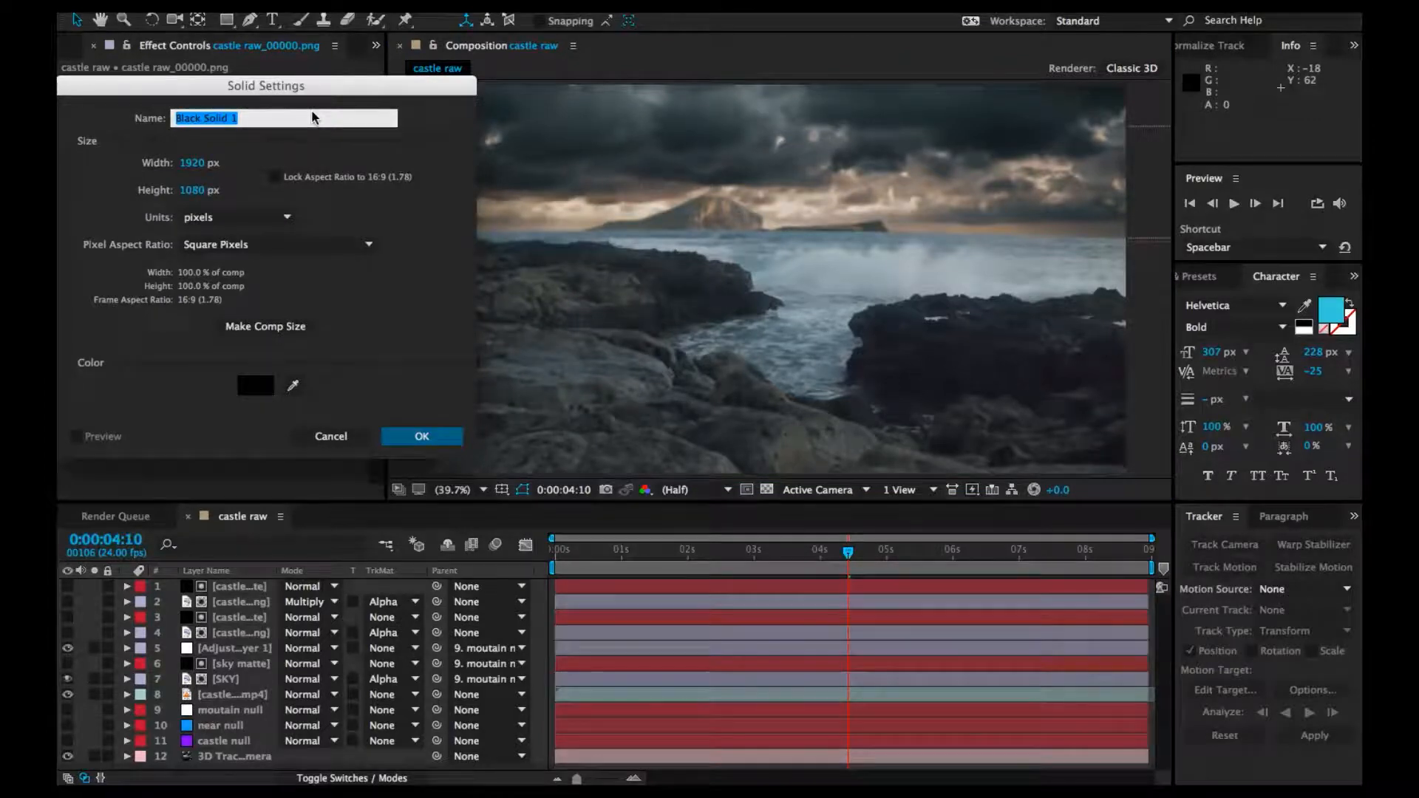
pyautogui.write('partic')
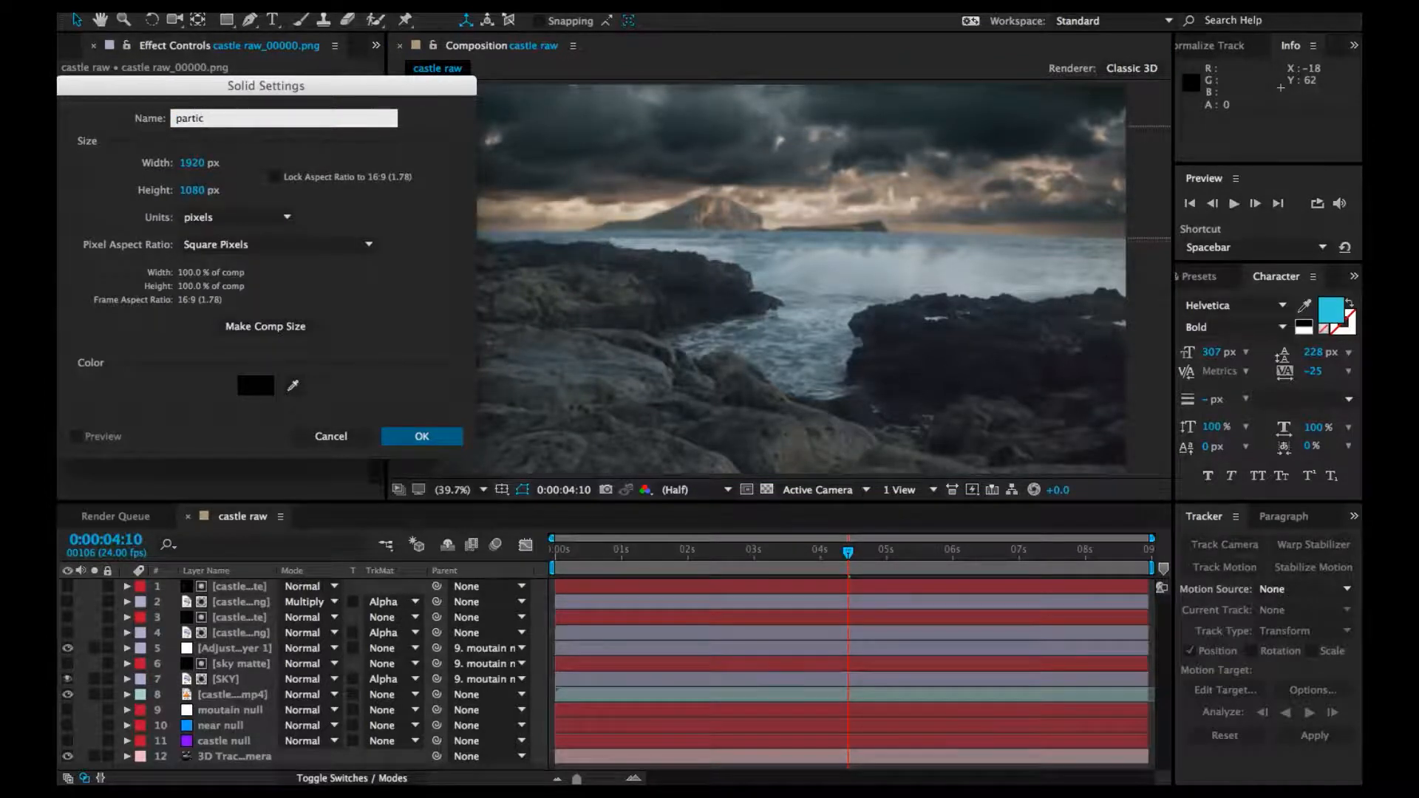
pyautogui.press('Return')
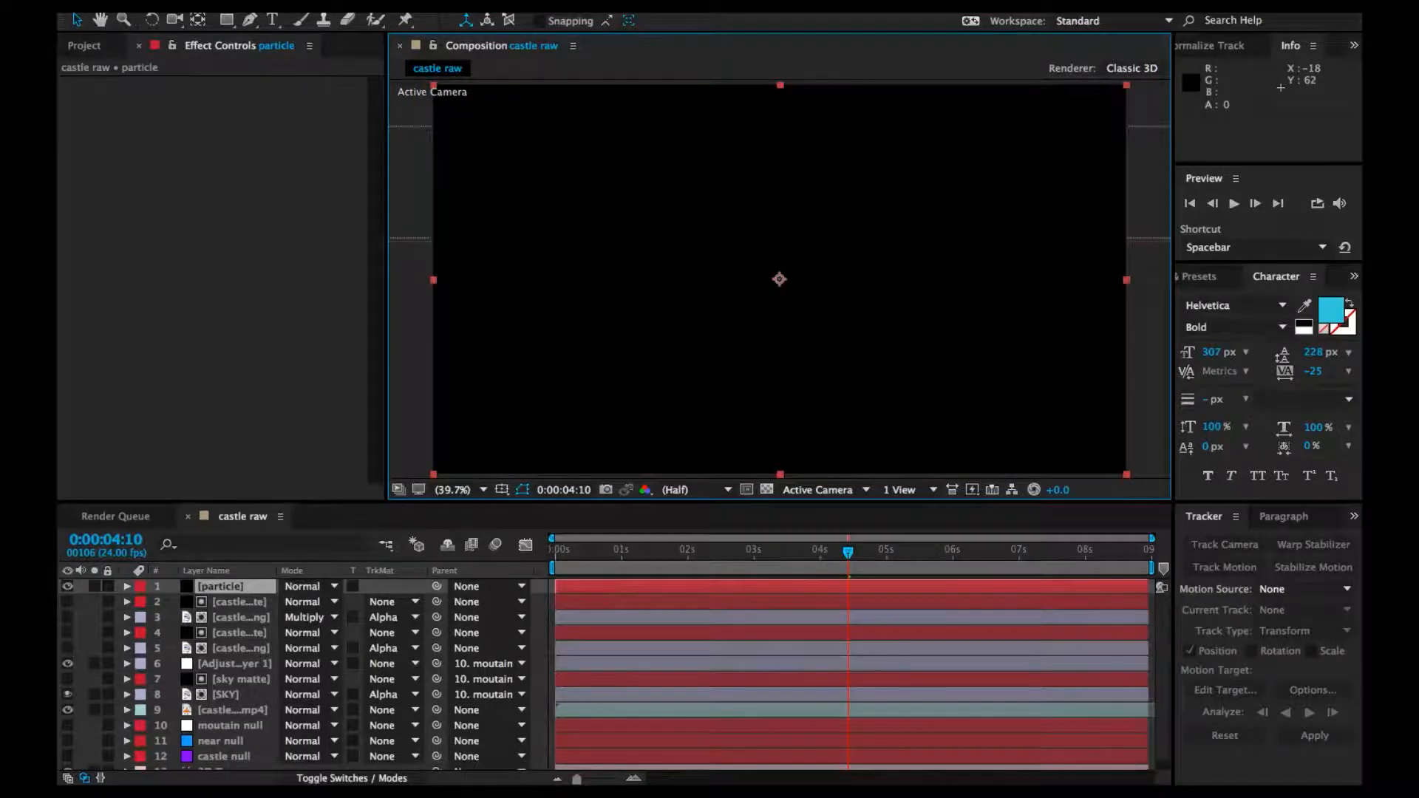
# Close the solid's separate layer view and rename the solid layer "particle 01"
pyautogui.press('KP_Enter')
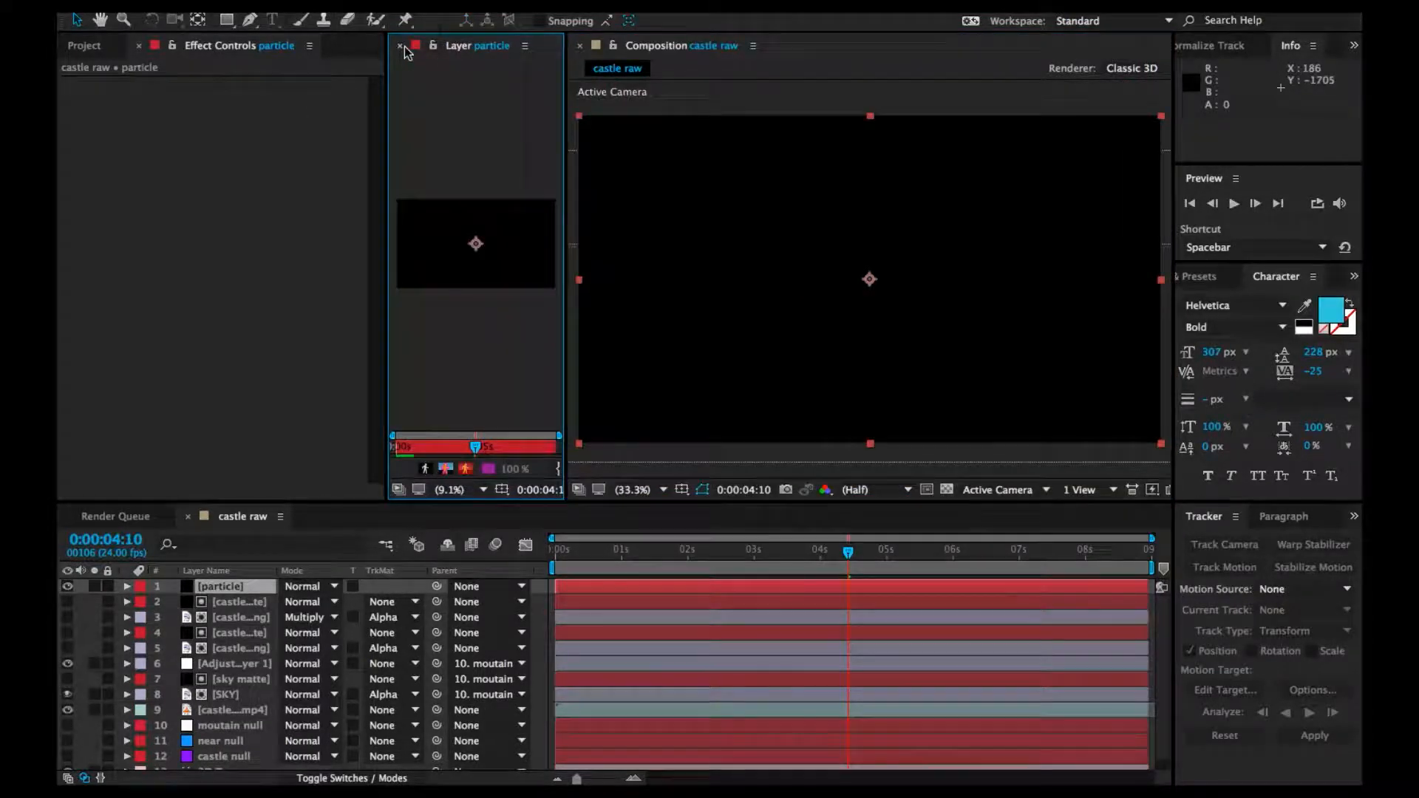
pyautogui.click(400, 45)
pyautogui.click(228, 589)
pyautogui.press('Return')
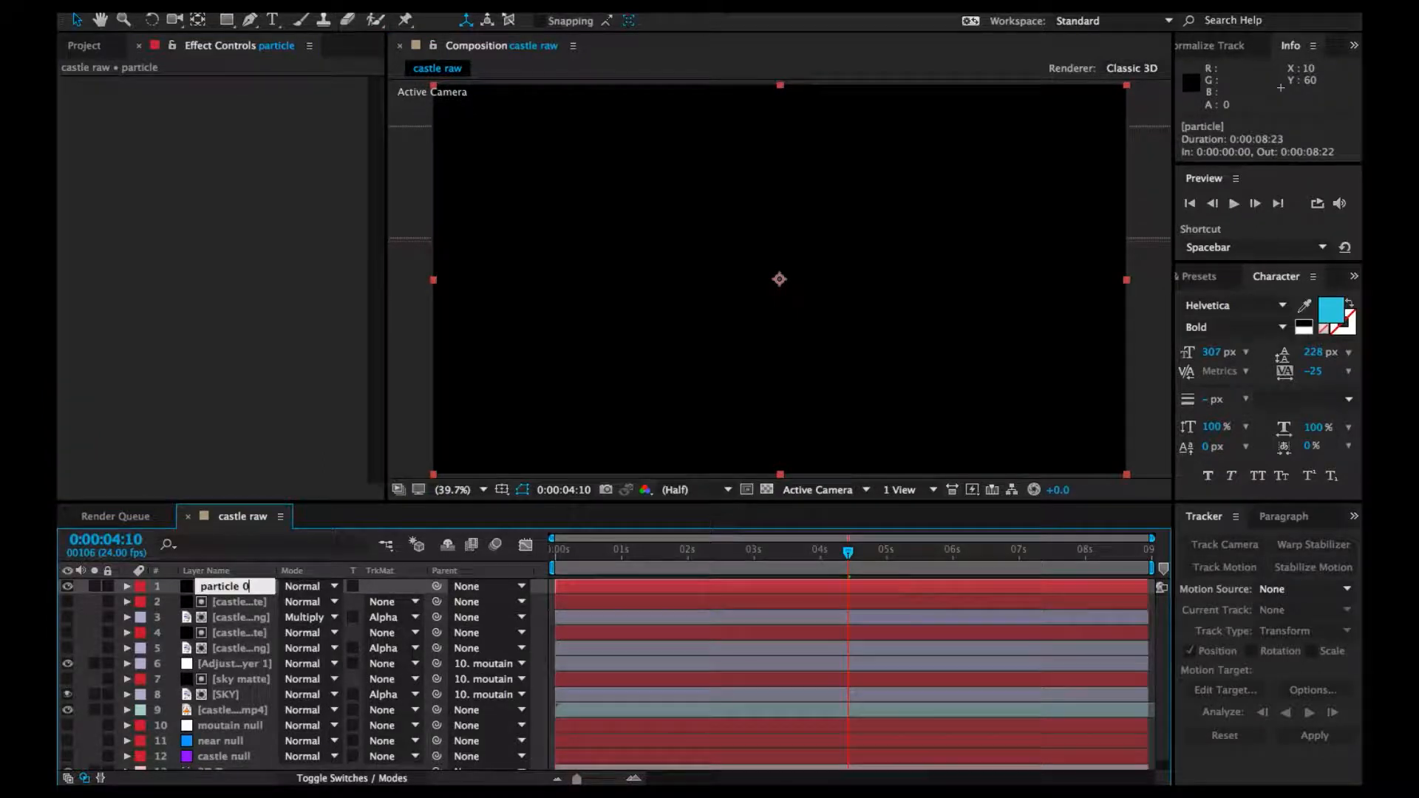
pyautogui.write('01')
pyautogui.press('Return')
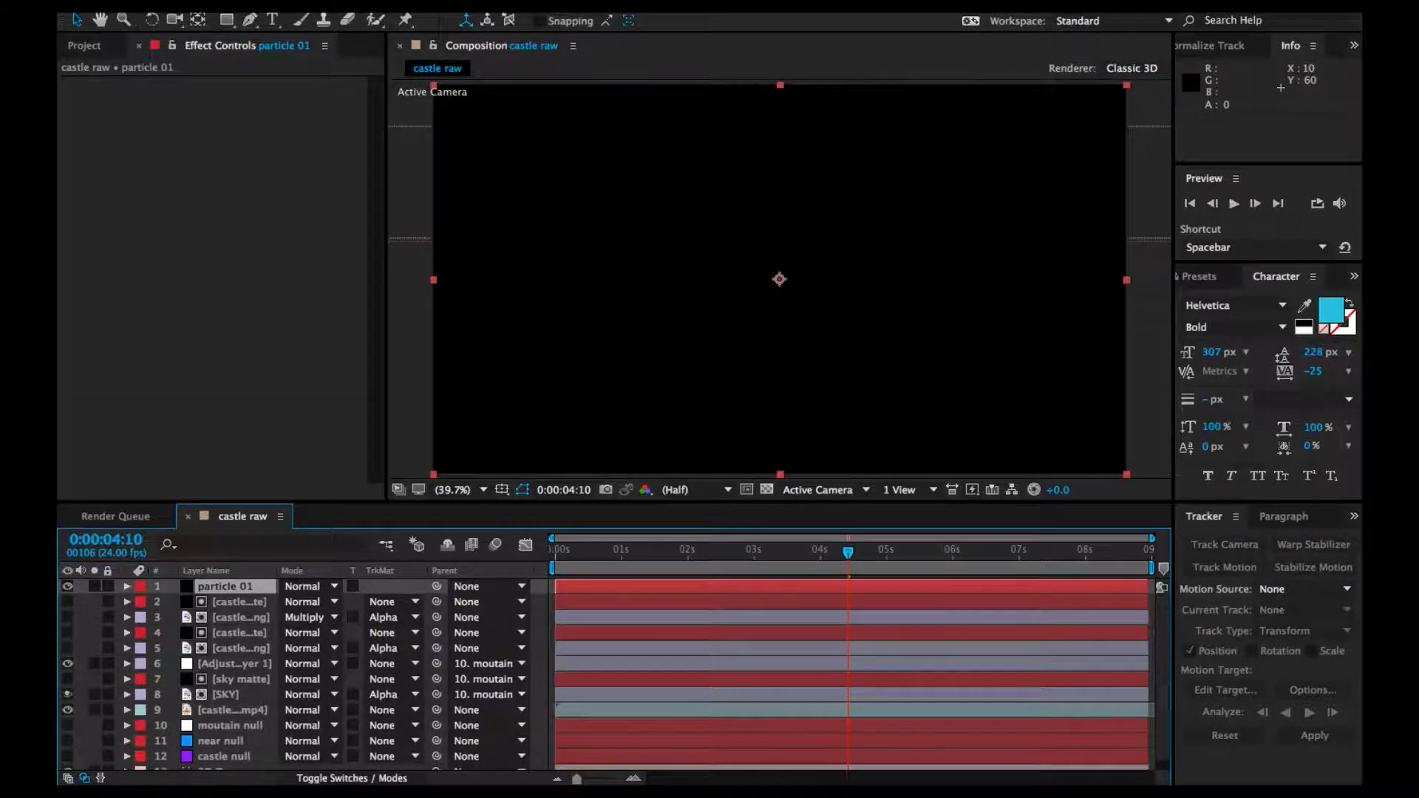
# Apply the CC Particle World effect to the particle 01 layer
pyautogui.hotkey('ctrl', 'space')
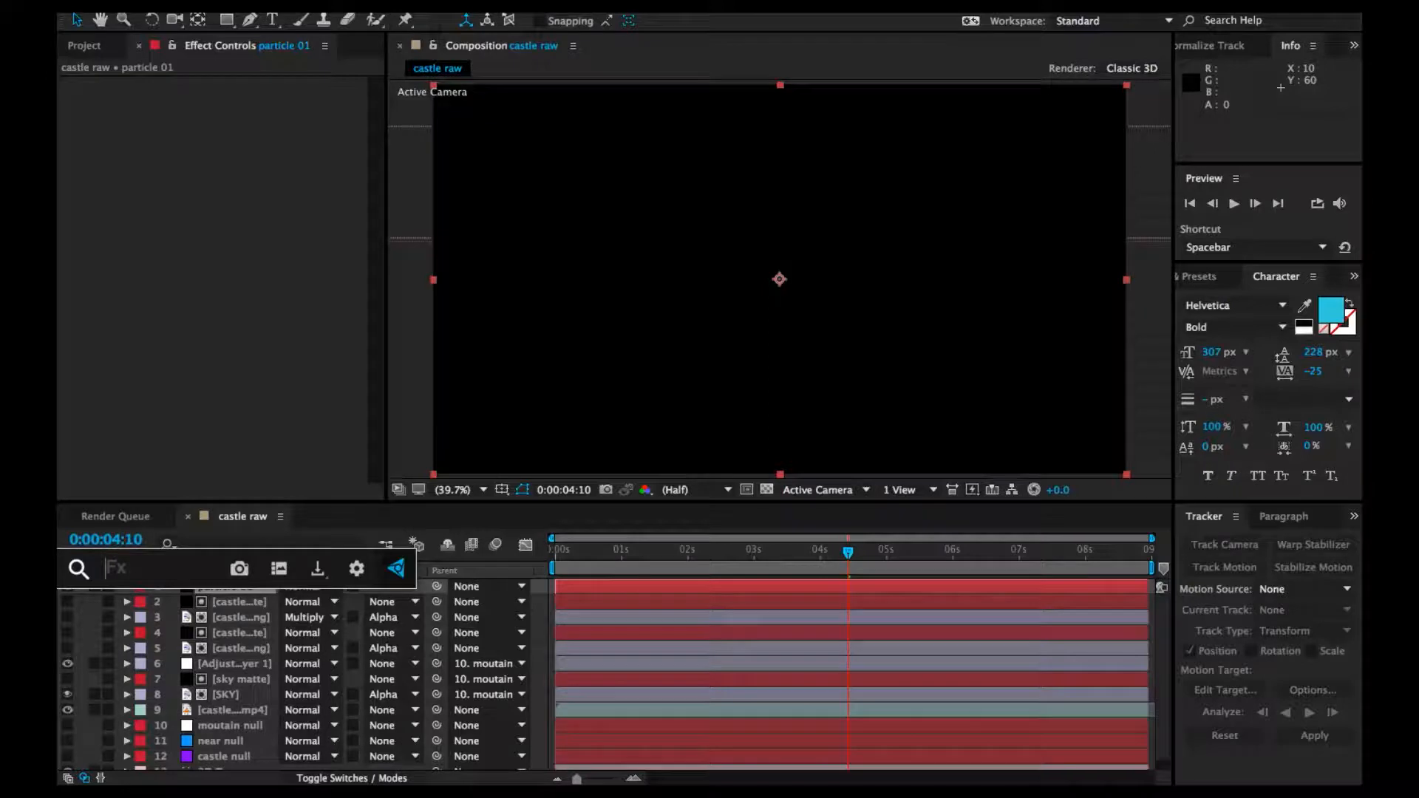
pyautogui.write('cc')
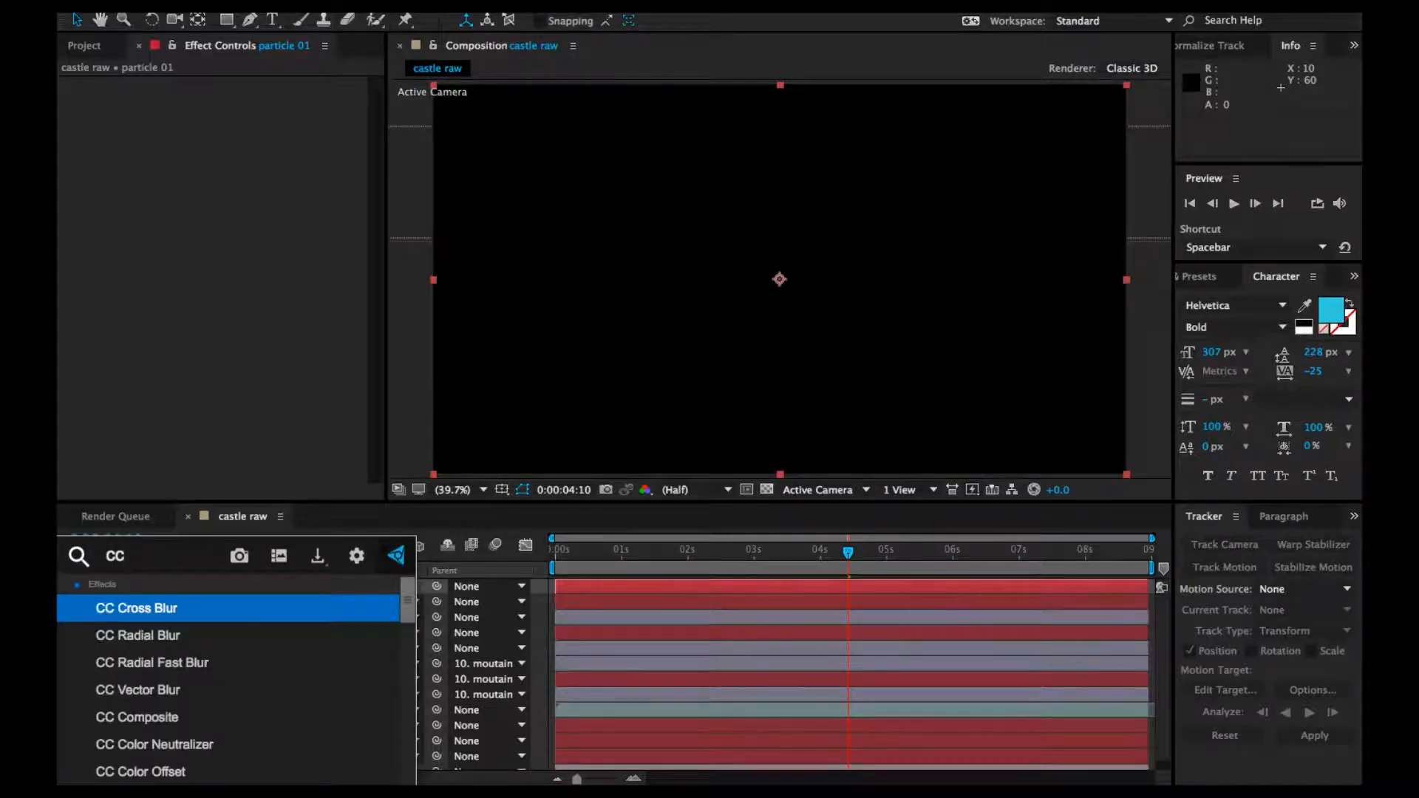
pyautogui.write(' par')
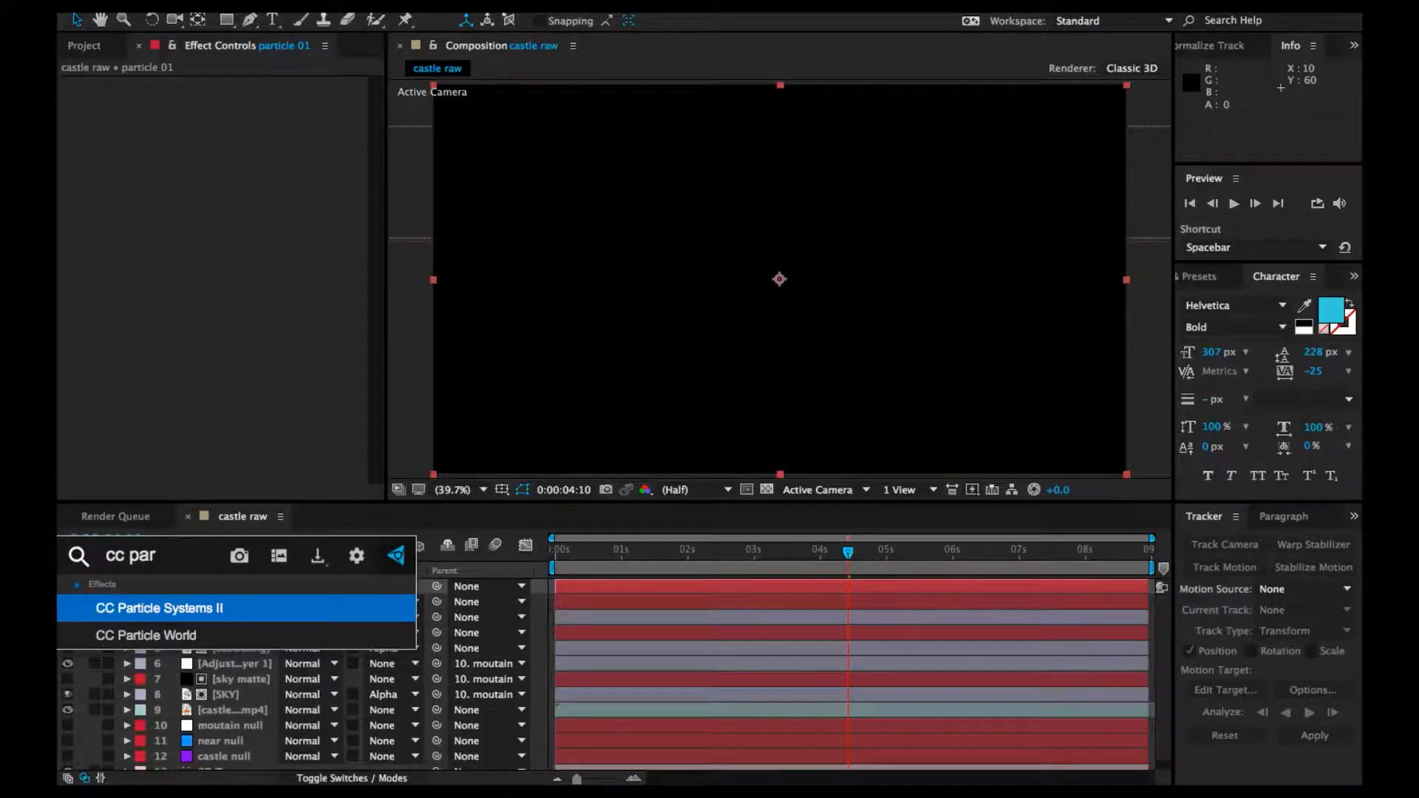
pyautogui.press('Down')
pyautogui.press('Return')
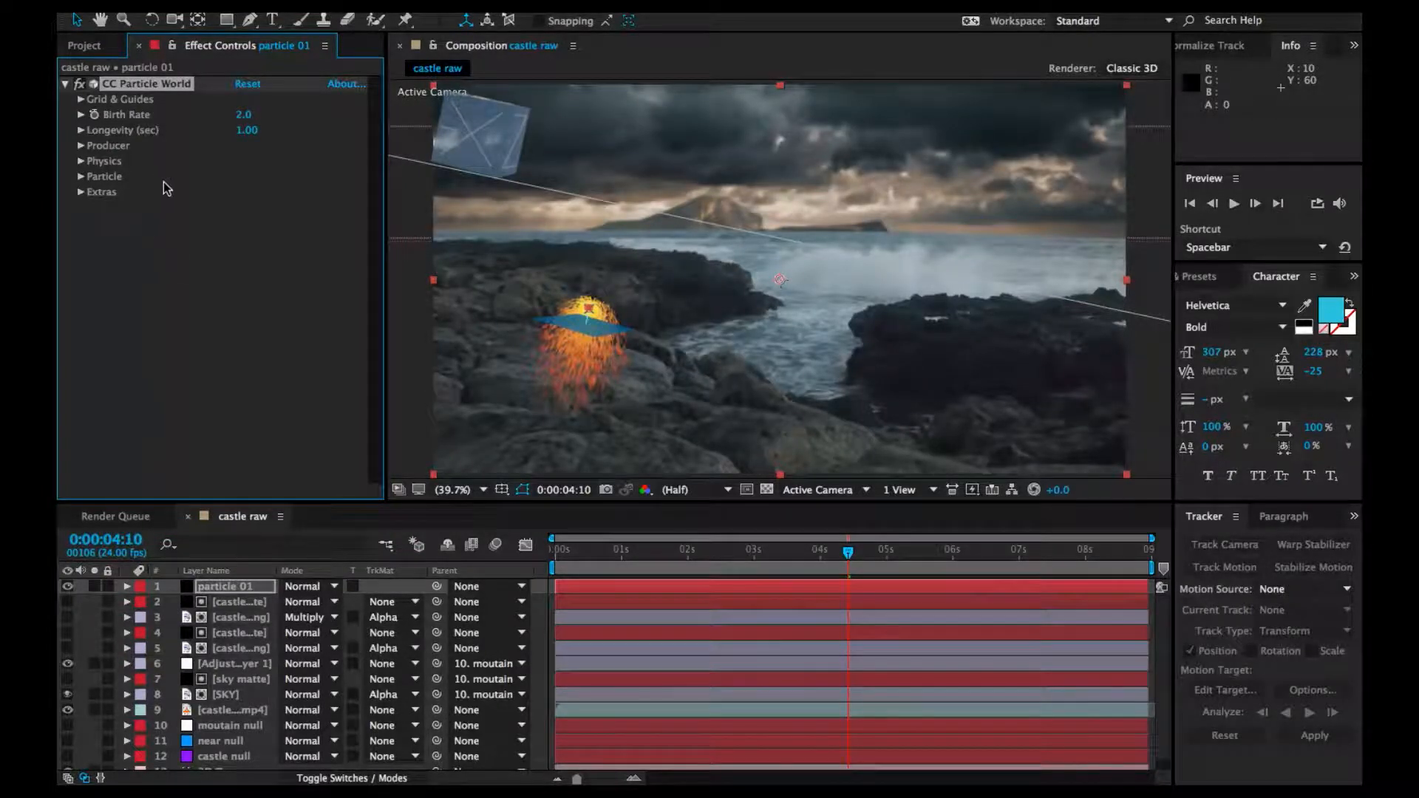
# Shift the particle 01 layer 0:00:01:01 earlier so it starts before the composition, and extend its out point to 0:00:08:22
pyautogui.moveTo(843, 592); pyautogui.dragTo(775, 591)
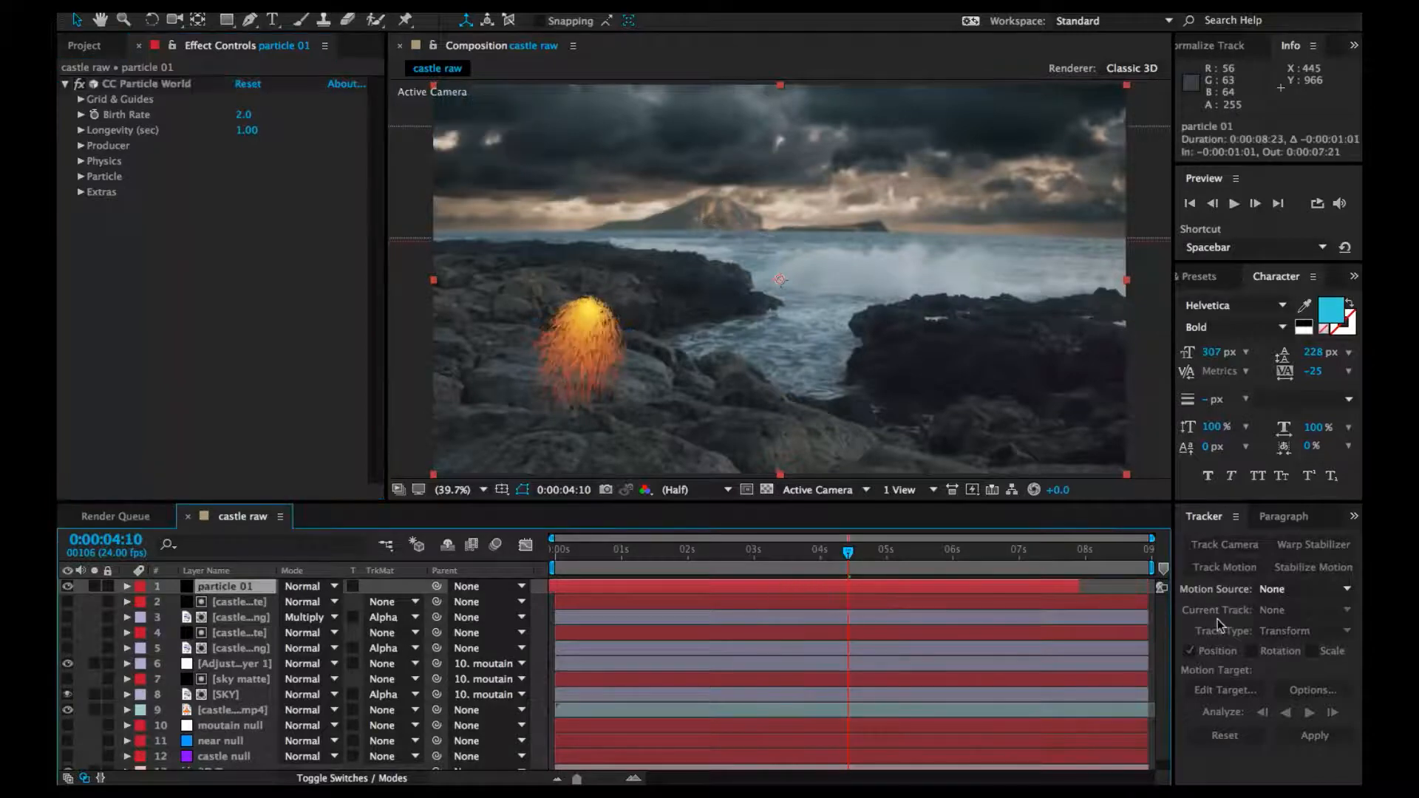
pyautogui.moveTo(1077, 587); pyautogui.dragTo(1131, 588)
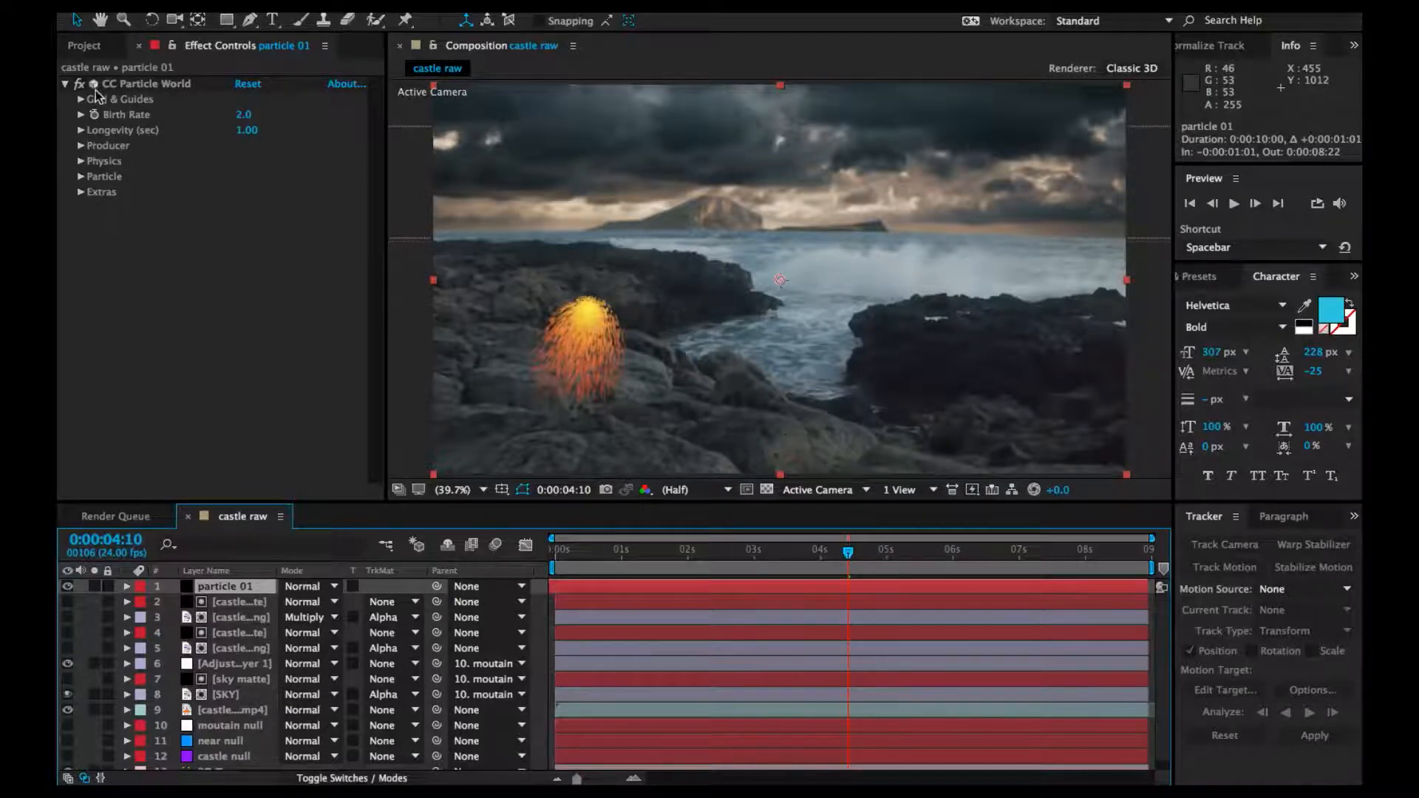
# Set the CC Particle World physics velocity to 0 and gravity to 0
pyautogui.click(81, 161)
pyautogui.click(246, 194)
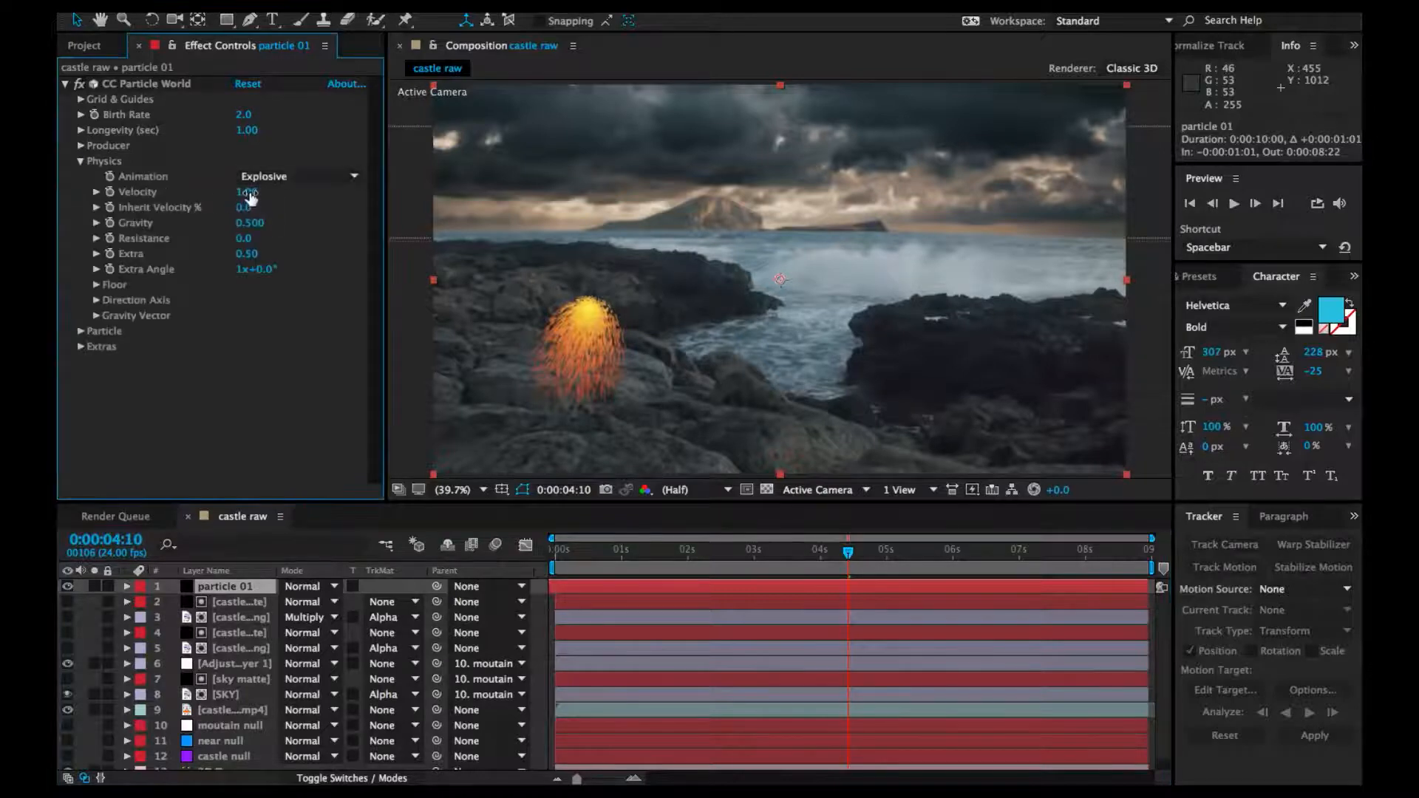
pyautogui.press('Return')
pyautogui.click(250, 223)
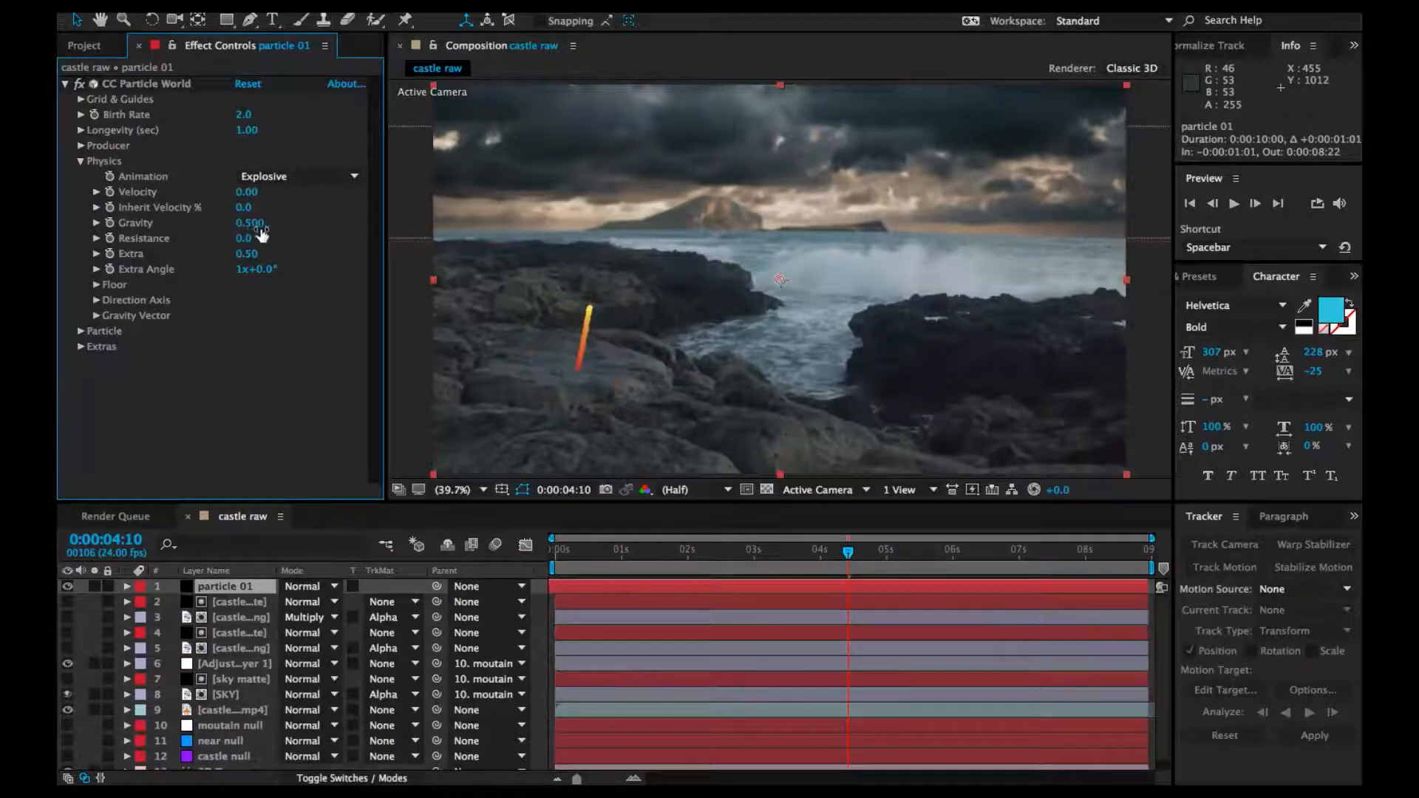
pyautogui.write('0')
pyautogui.press('Return')
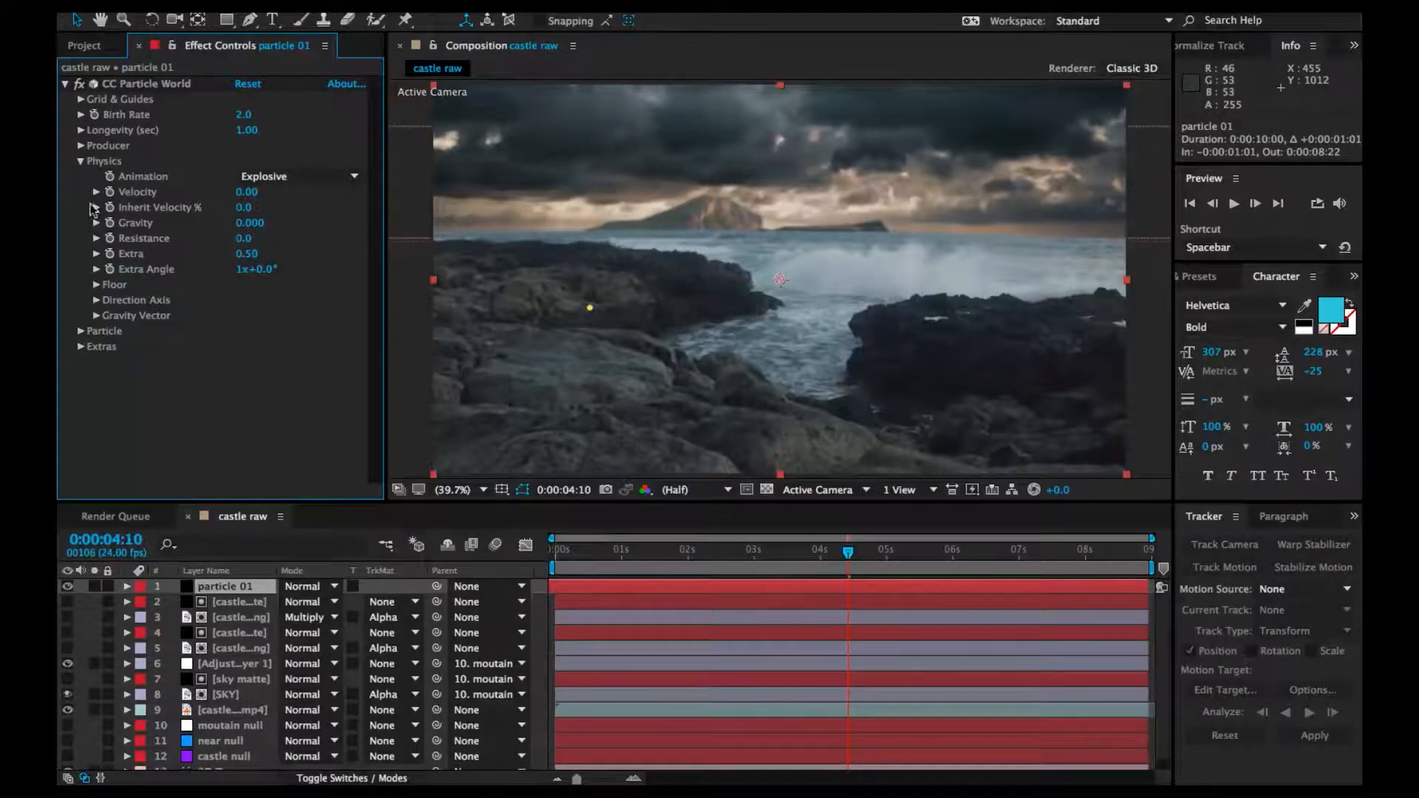
pyautogui.click(80, 161)
# Reveal the effect of the particle 01 layer in the timeline and move the castle null layer directly below it
pyautogui.click(238, 589)
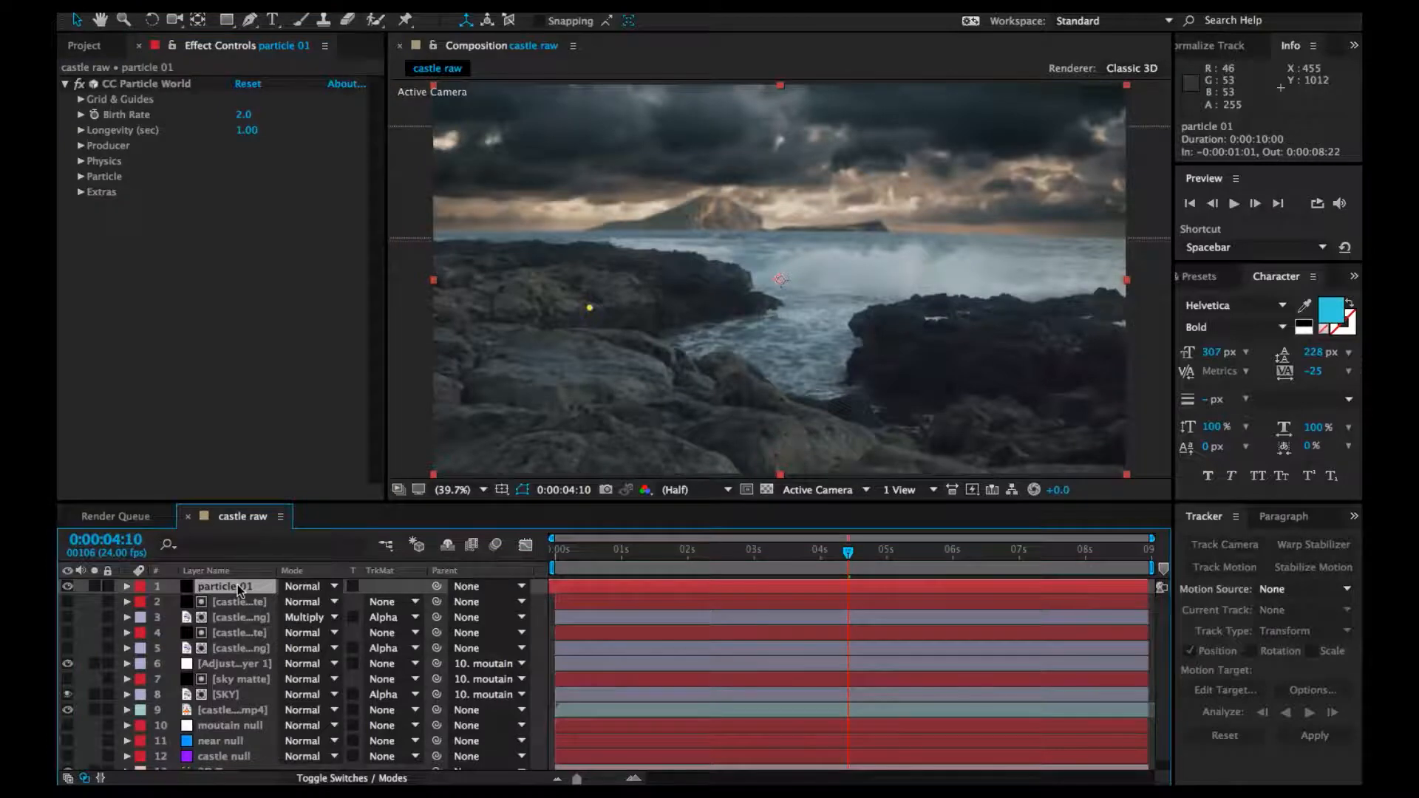
pyautogui.press('e')
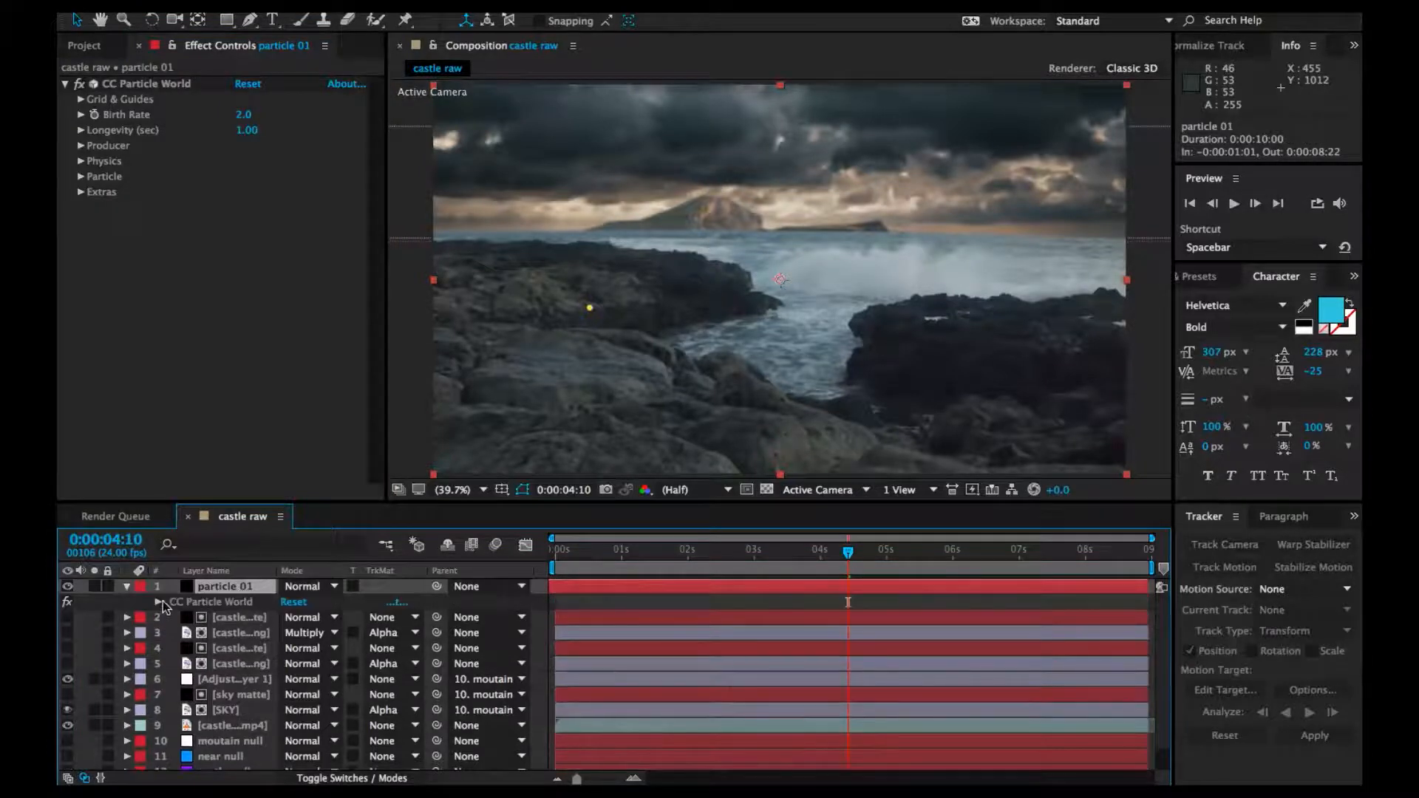
pyautogui.scroll(-1, 231, 736)
pyautogui.moveTo(222, 747); pyautogui.dragTo(230, 613)
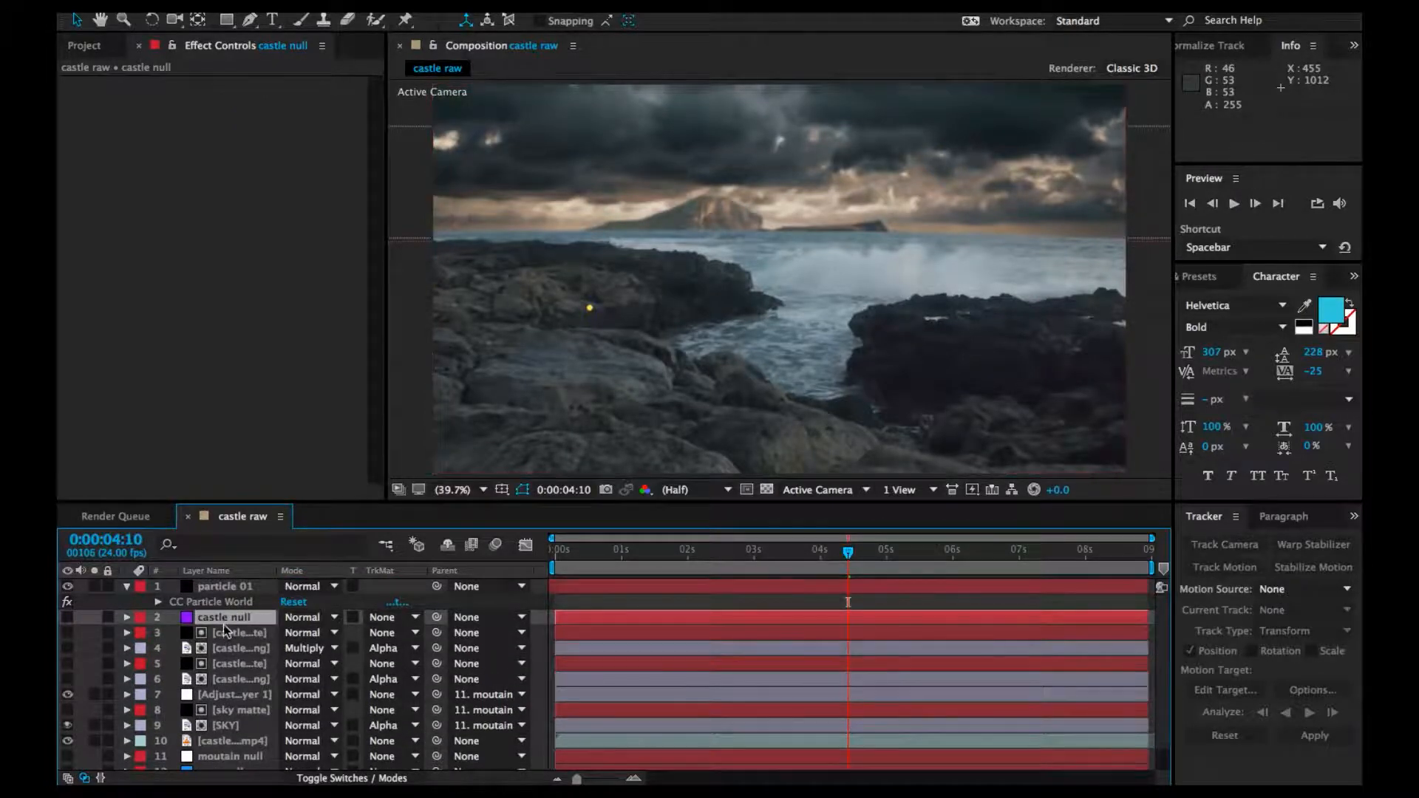
# Expand CC Particle World's Producer properties in the timeline and show only the Position property of the castle null layer
pyautogui.click(157, 601)
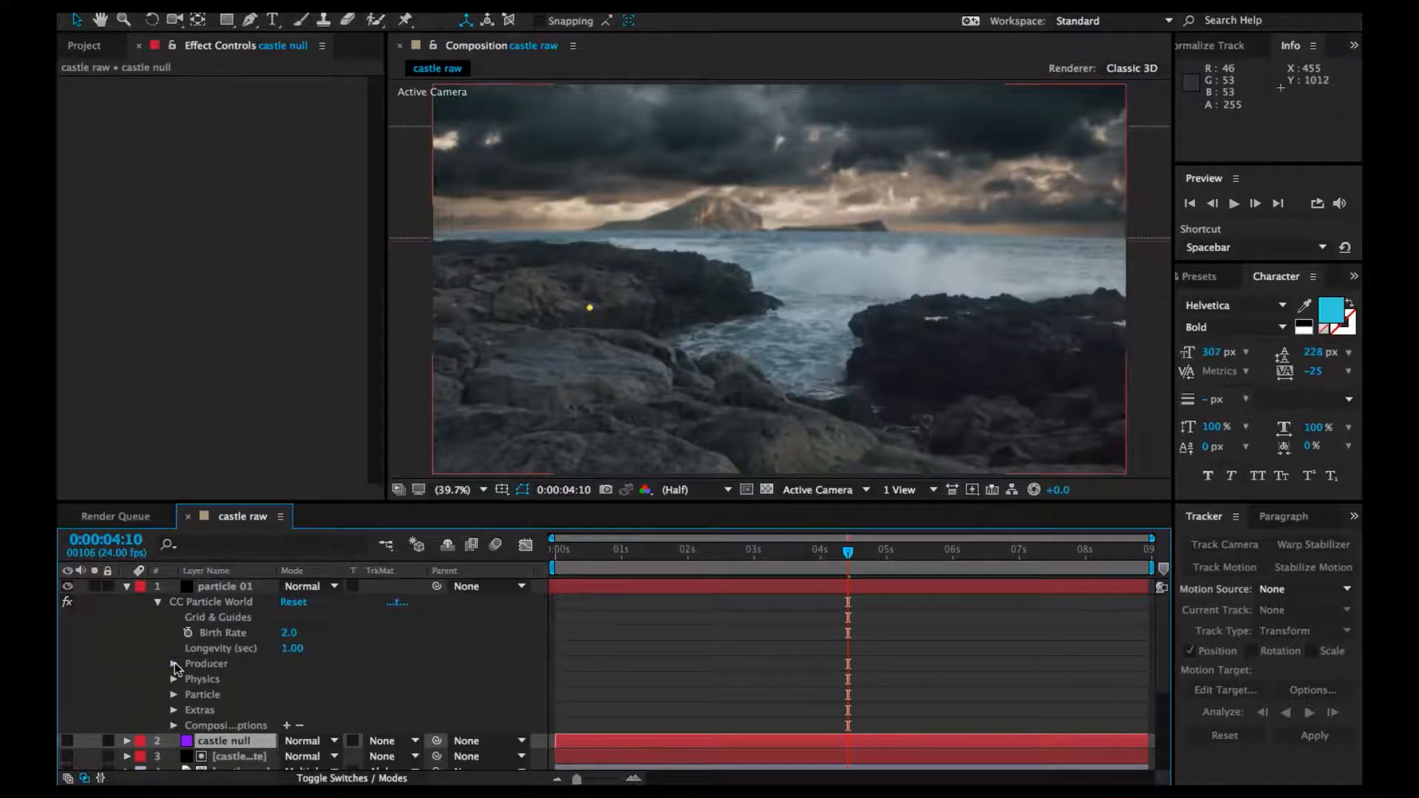
pyautogui.click(174, 663)
pyautogui.scroll(-6, 384, 642)
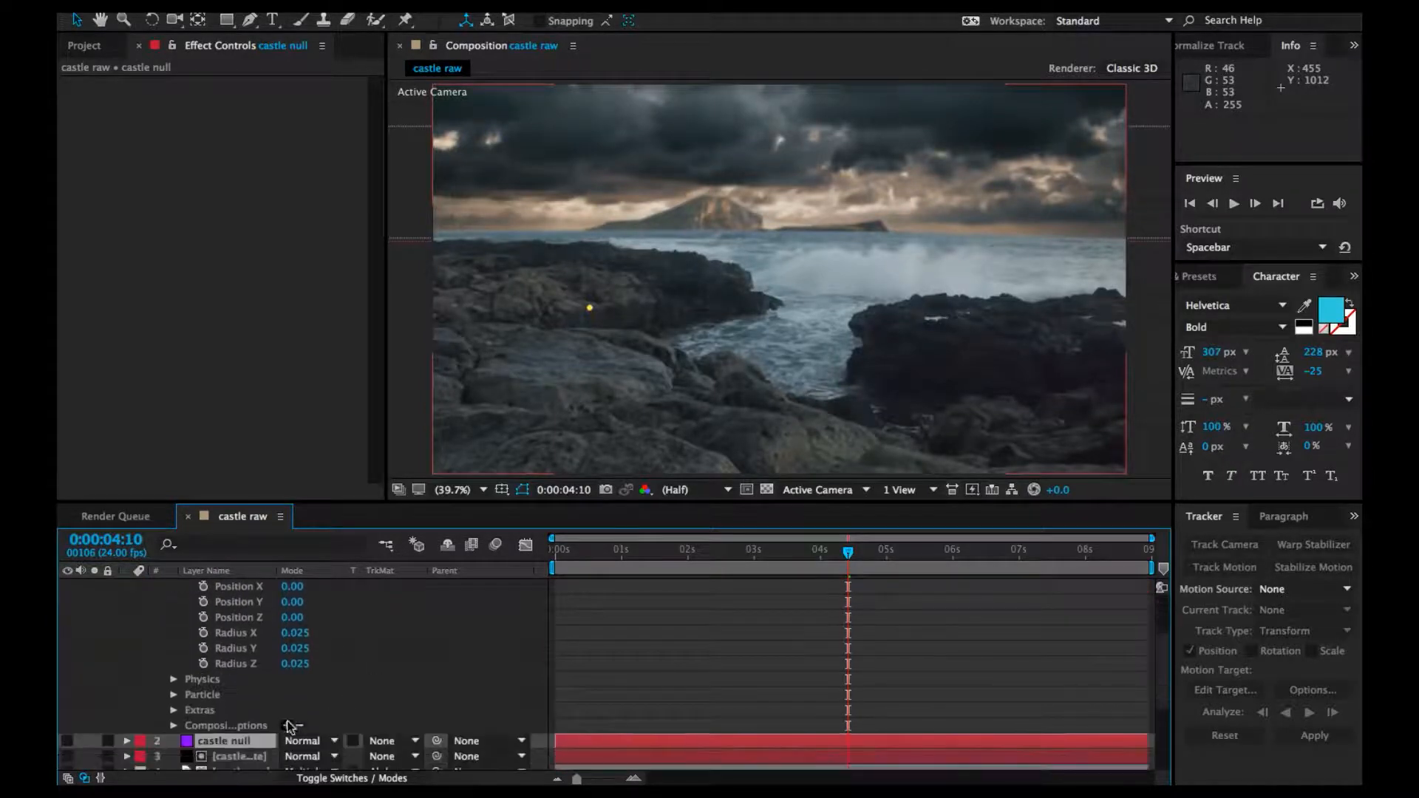
pyautogui.scroll(-2, 285, 720)
pyautogui.click(127, 711)
pyautogui.scroll(-7, 246, 710)
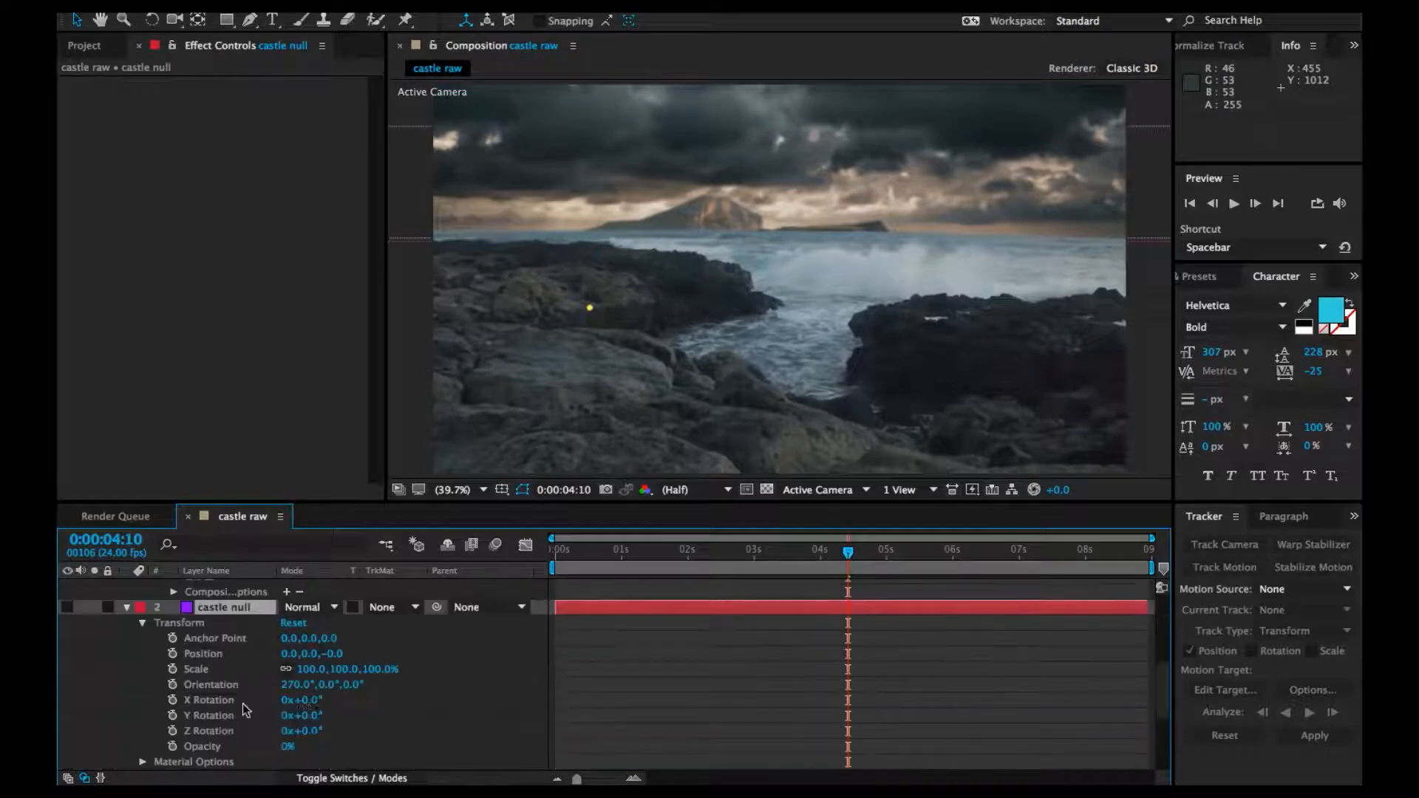
pyautogui.click(222, 612)
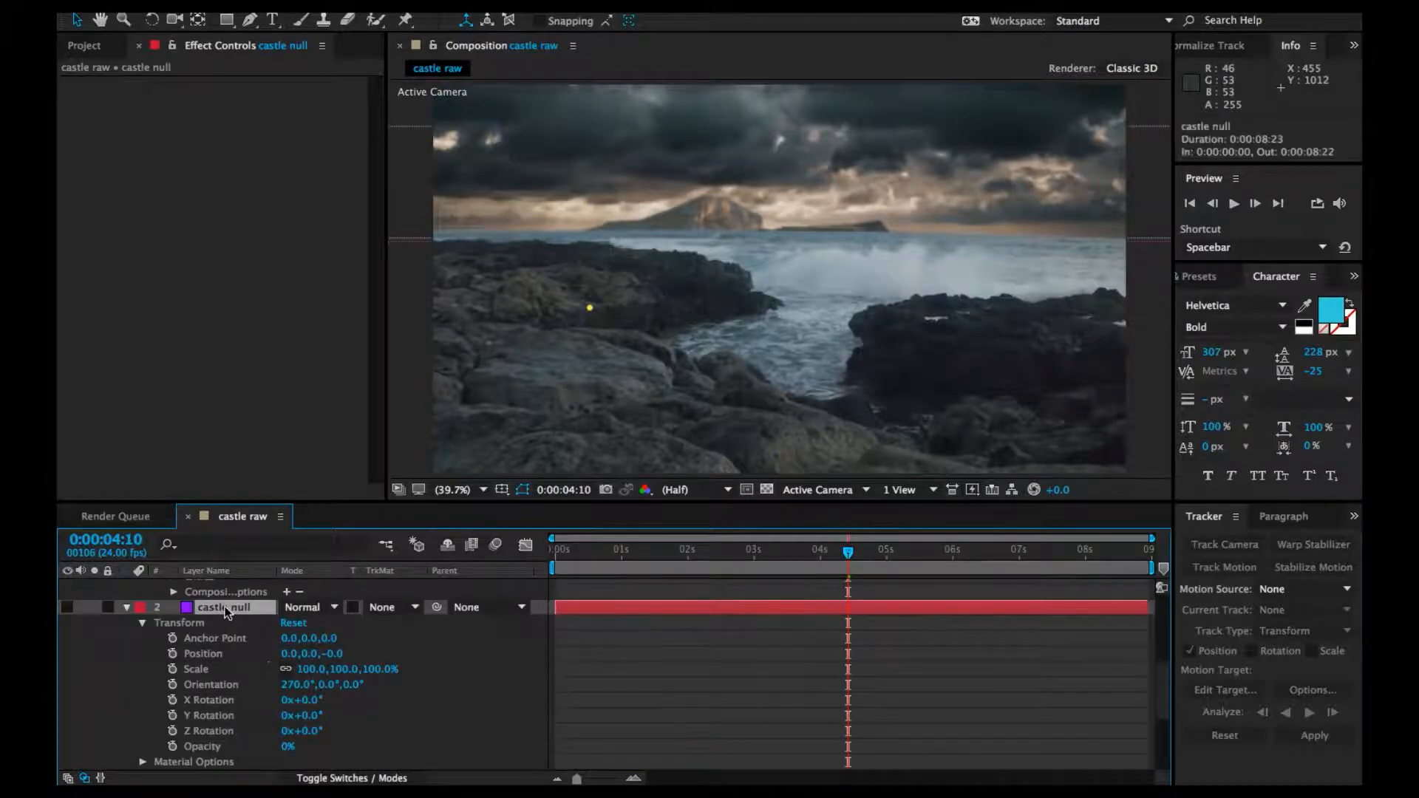
pyautogui.press('p')
pyautogui.scroll(3, 256, 630)
pyautogui.scroll(1, 257, 630)
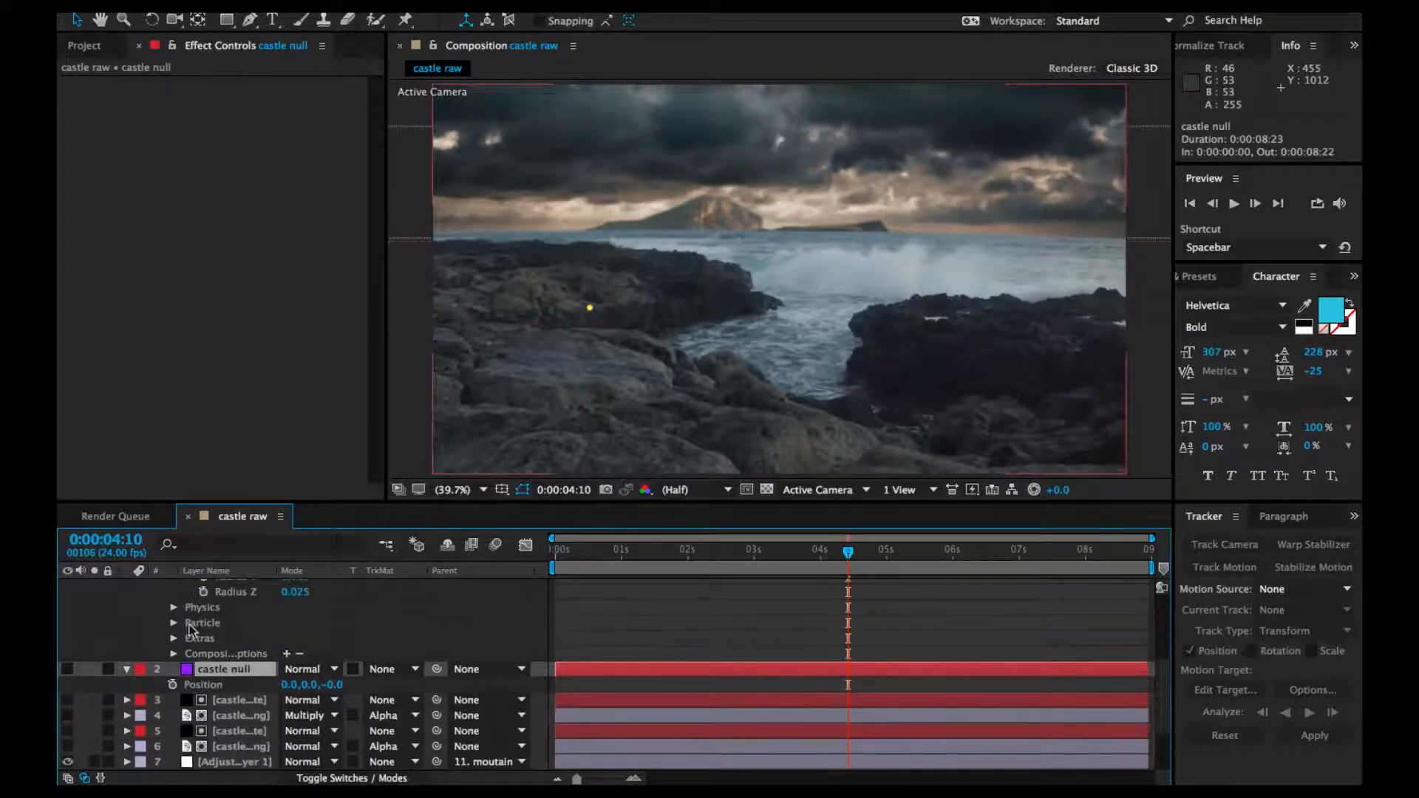
pyautogui.scroll(4, 192, 614)
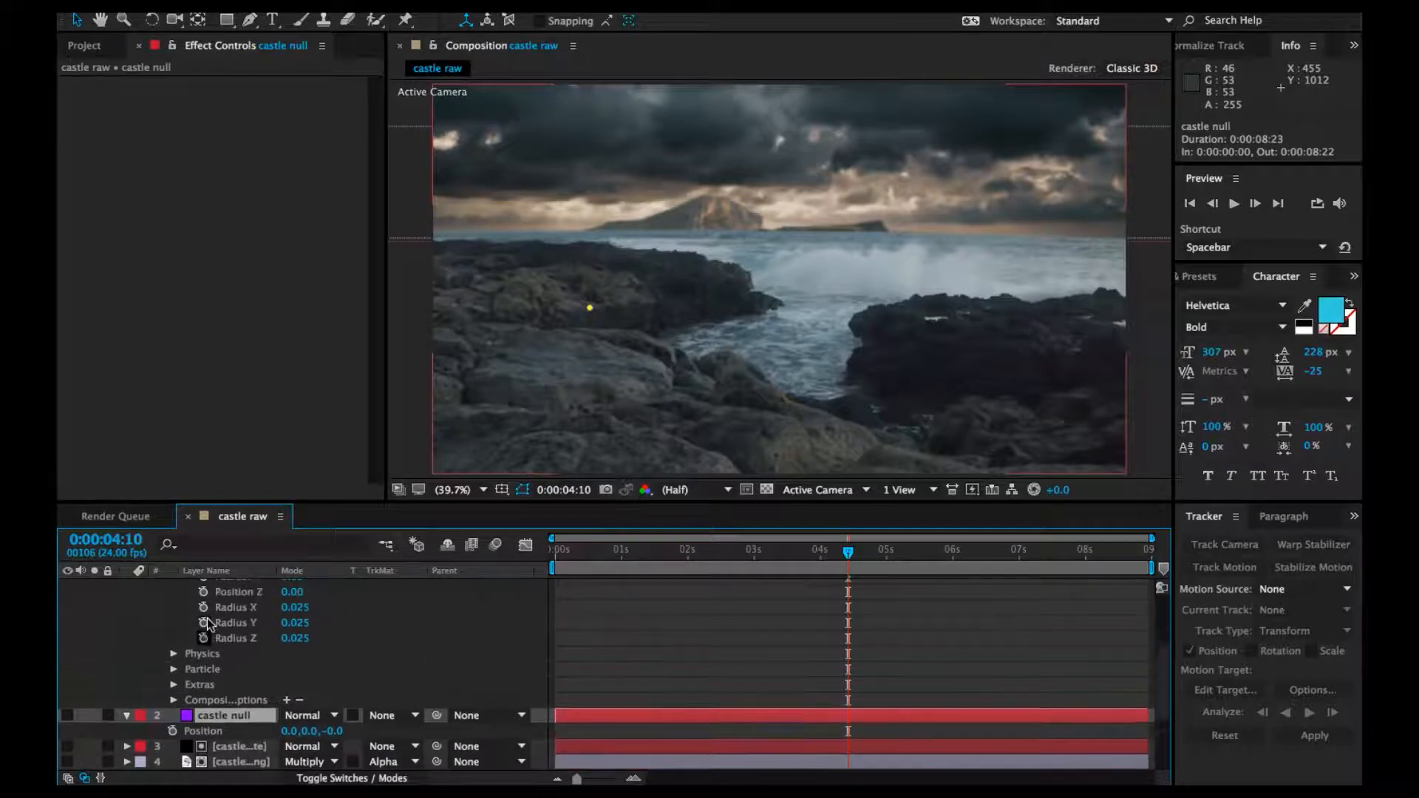
pyautogui.scroll(3, 207, 618)
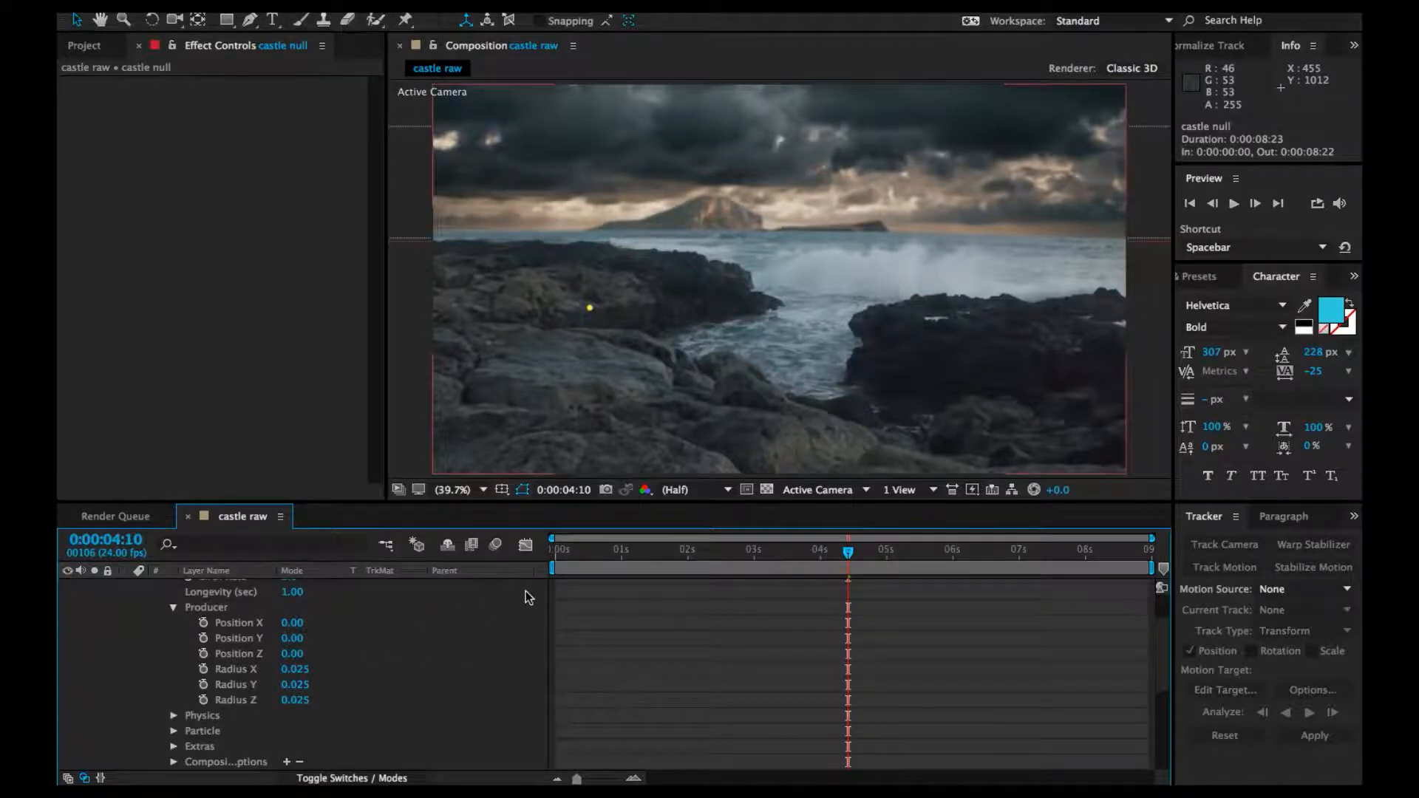
# Give the Producer's Position X an expression that assigns the castle null's transform.position[0] to the variable x
pyautogui.keyDown('alt'); pyautogui.click(205, 623); pyautogui.keyUp('alt')
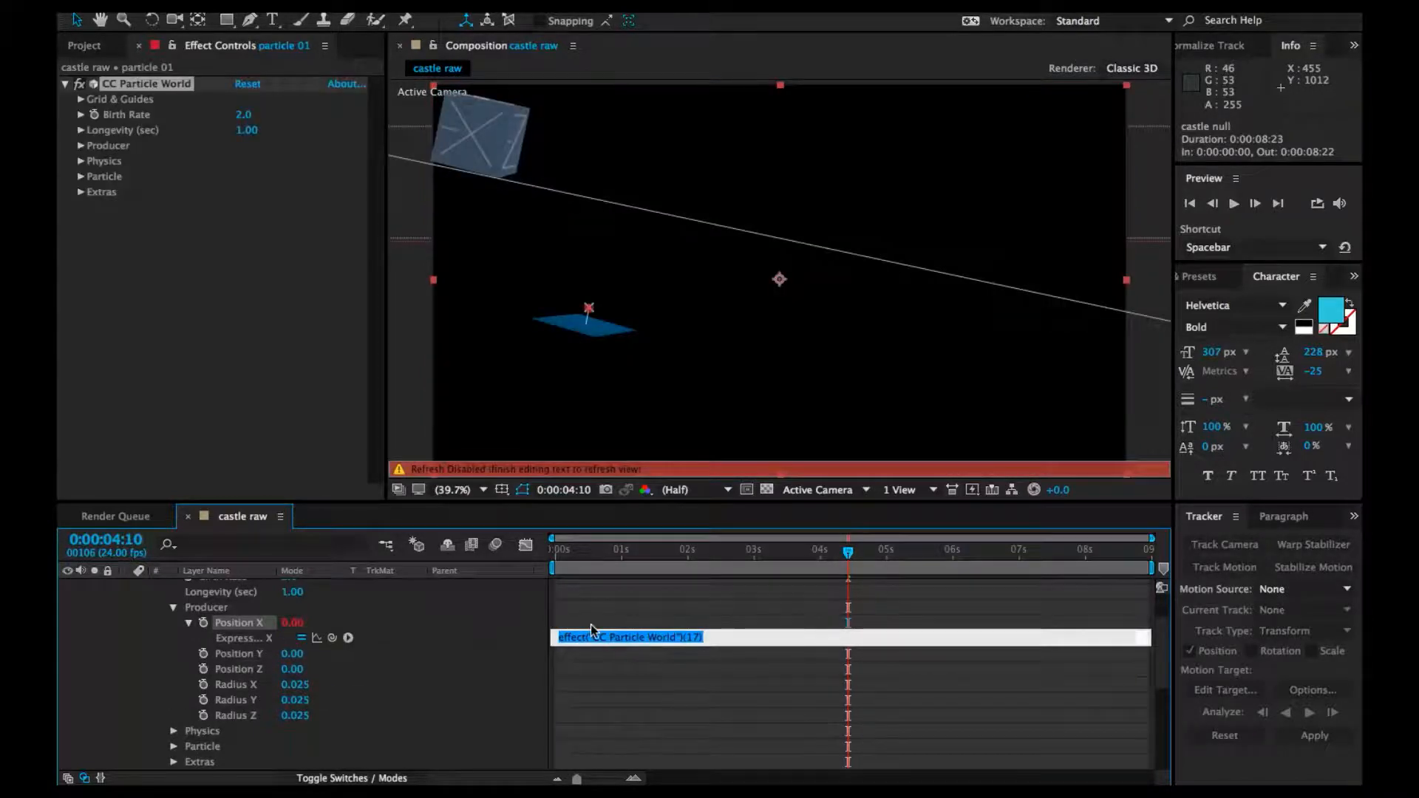
pyautogui.moveTo(332, 638); pyautogui.dragTo(255, 731)
pyautogui.scroll(-3, 254, 732)
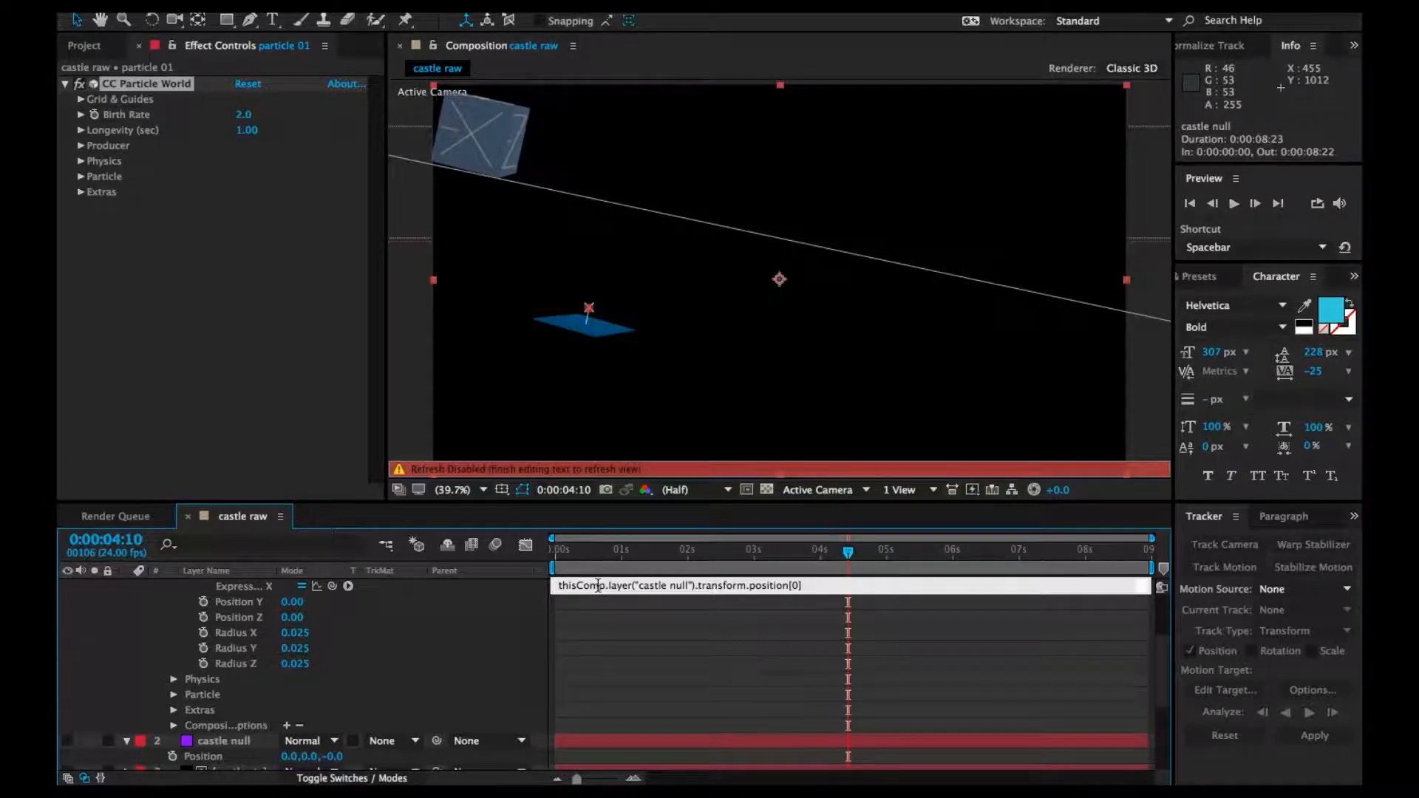
pyautogui.write('x')
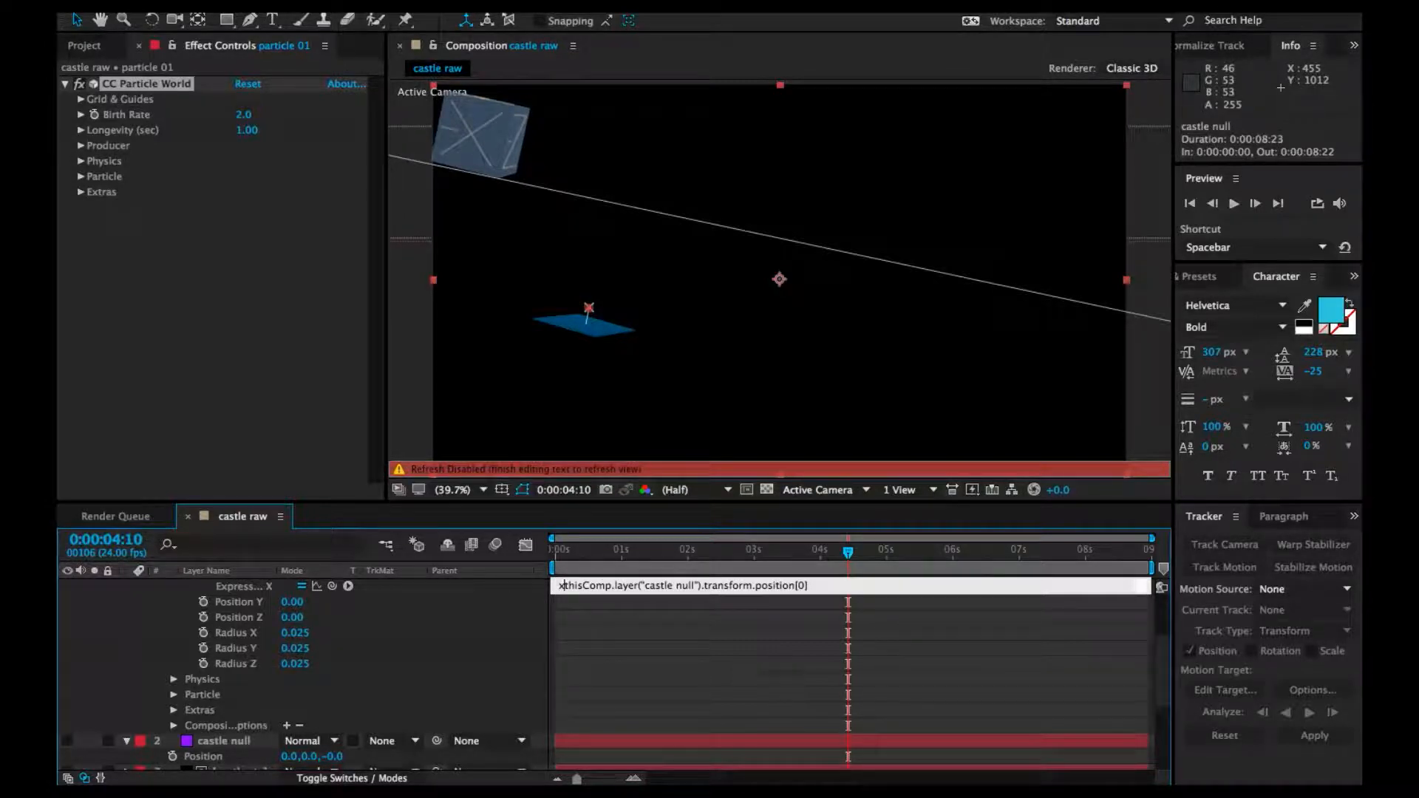
pyautogui.doubleClick(800, 584)
pyautogui.click(565, 586)
pyautogui.write('=')
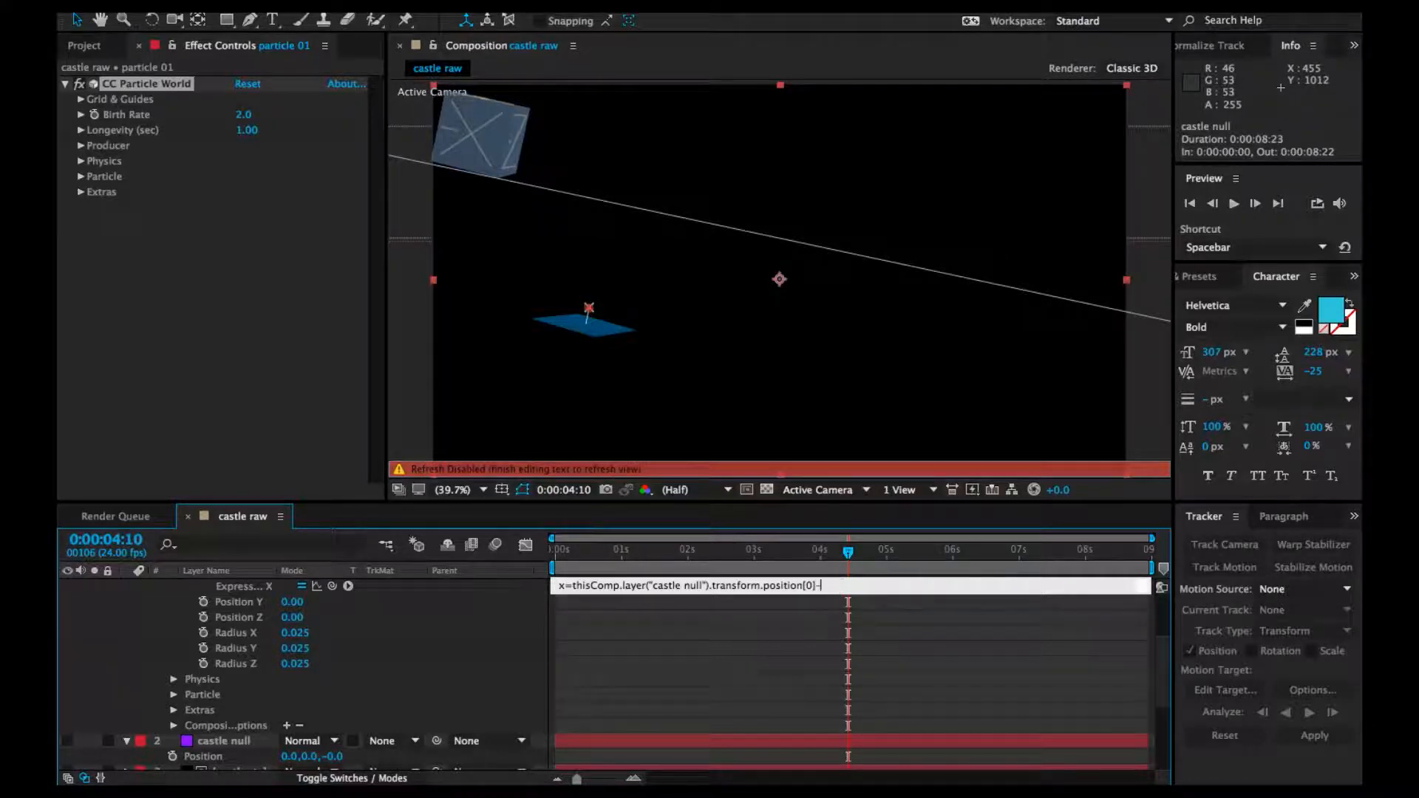
# Complete the Position X expression with -thisComp.width/2; and a second line x/thisComp.width, and copy the whole expression
pyautogui.write('thisComp.wi')
pyautogui.write('dth/2;')
pyautogui.press('Return')
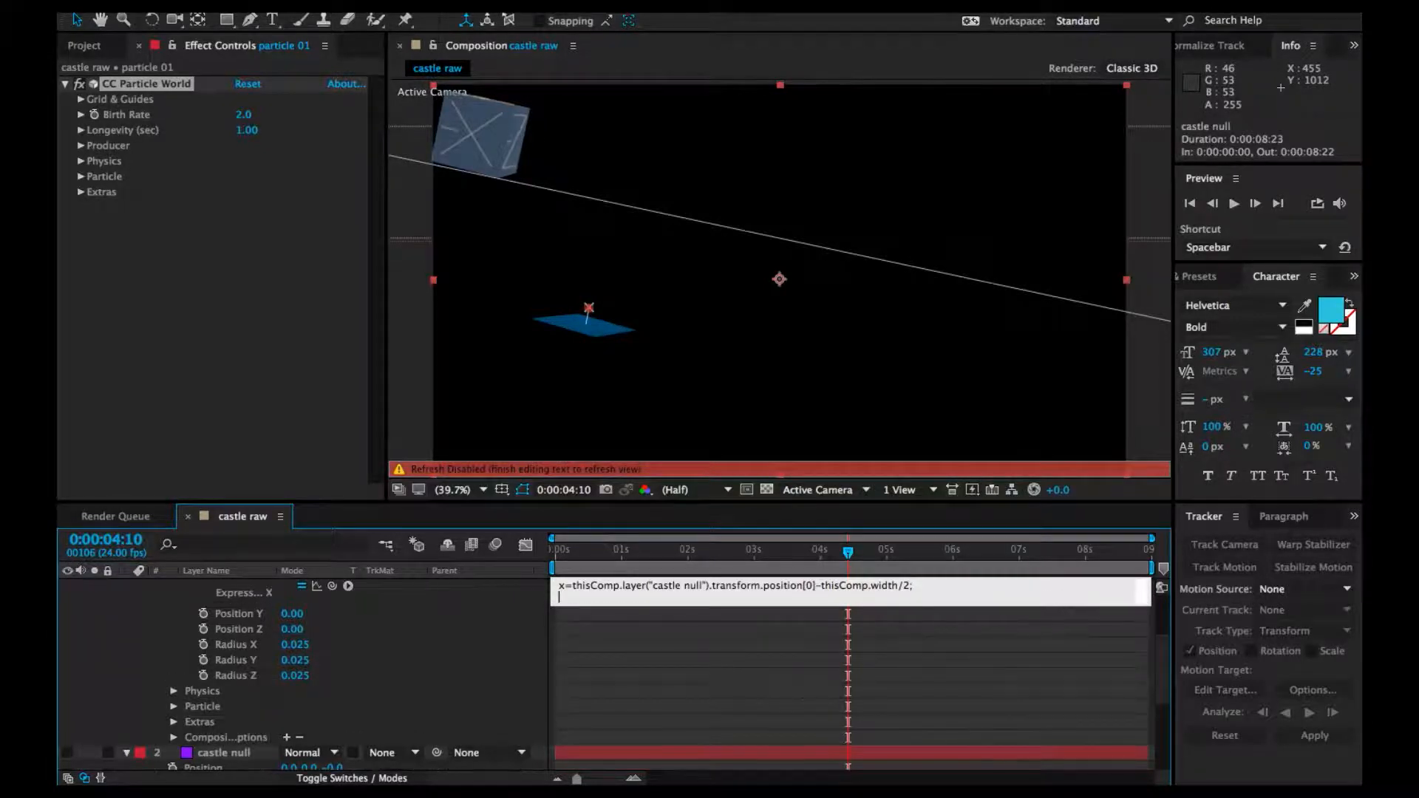
pyautogui.write('x/thisComp.width')
pyautogui.moveTo(687, 597); pyautogui.dragTo(537, 574)
pyautogui.hotkey('ctrl', 'c')
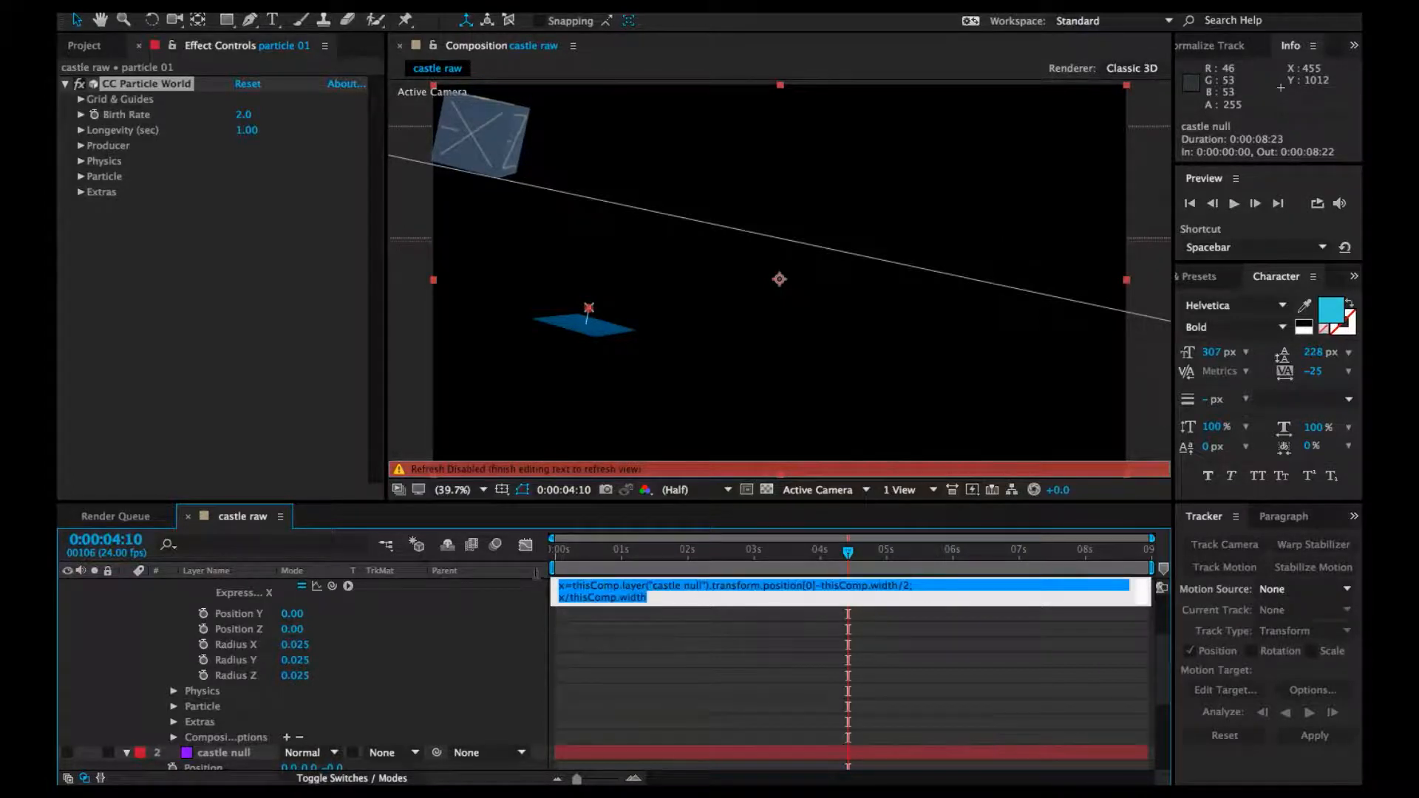
pyautogui.click(832, 656)
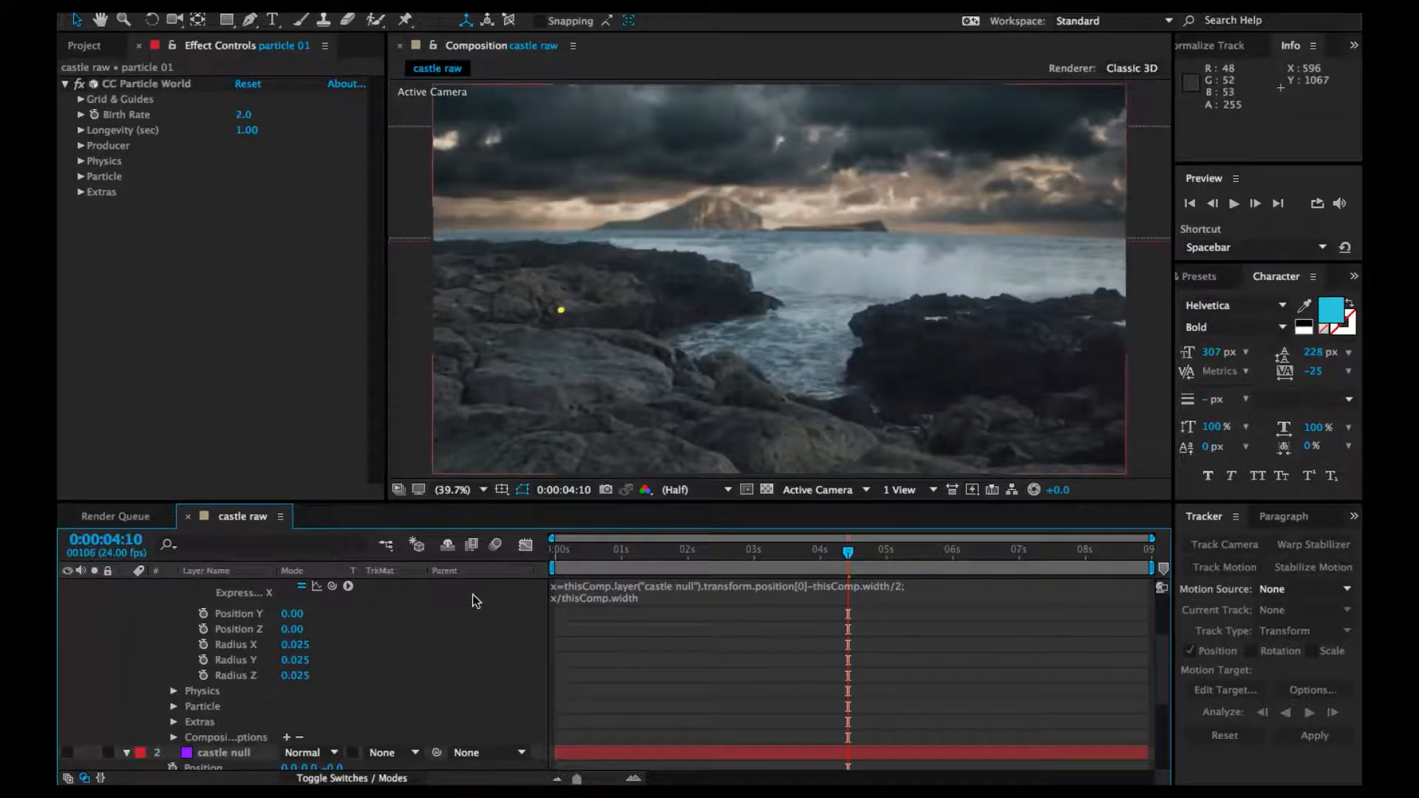
# Paste the copied expression into the Producer's Position Y and change its first line to use y, position[1] and thisComp.height/2
pyautogui.keyDown('alt'); pyautogui.click(203, 613); pyautogui.keyUp('alt')
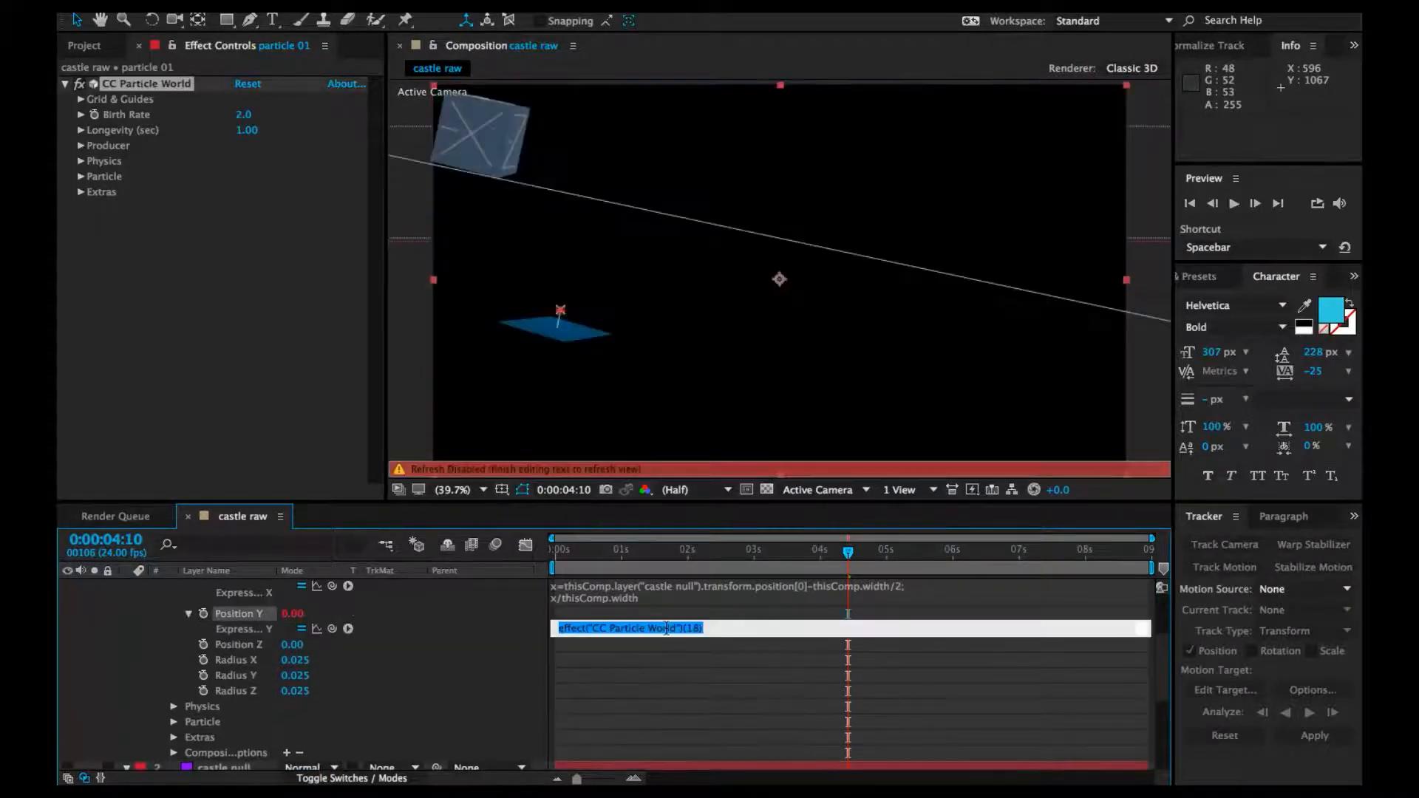
pyautogui.hotkey('ctrl', 'v')
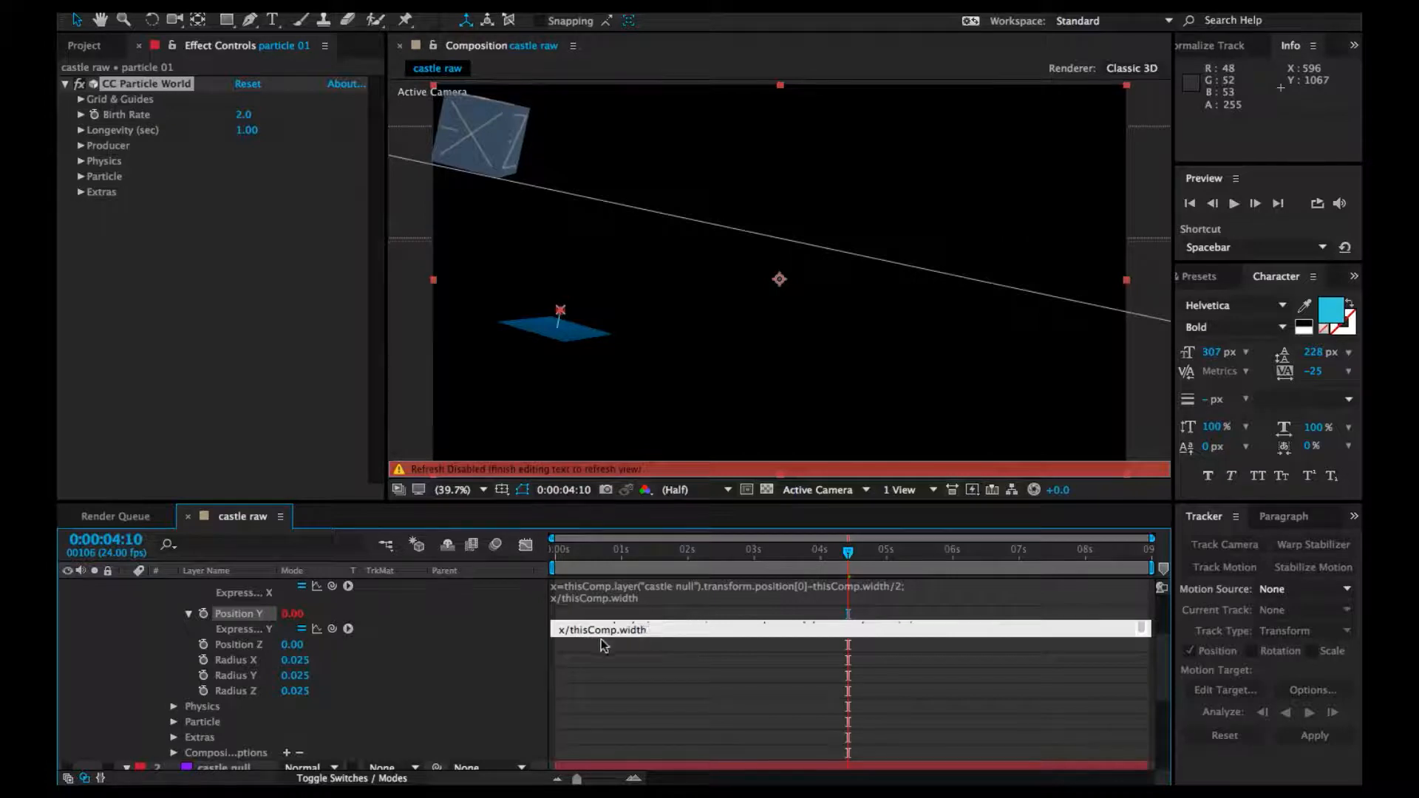
pyautogui.press('Up')
pyautogui.doubleClick(561, 627)
pyautogui.write('y')
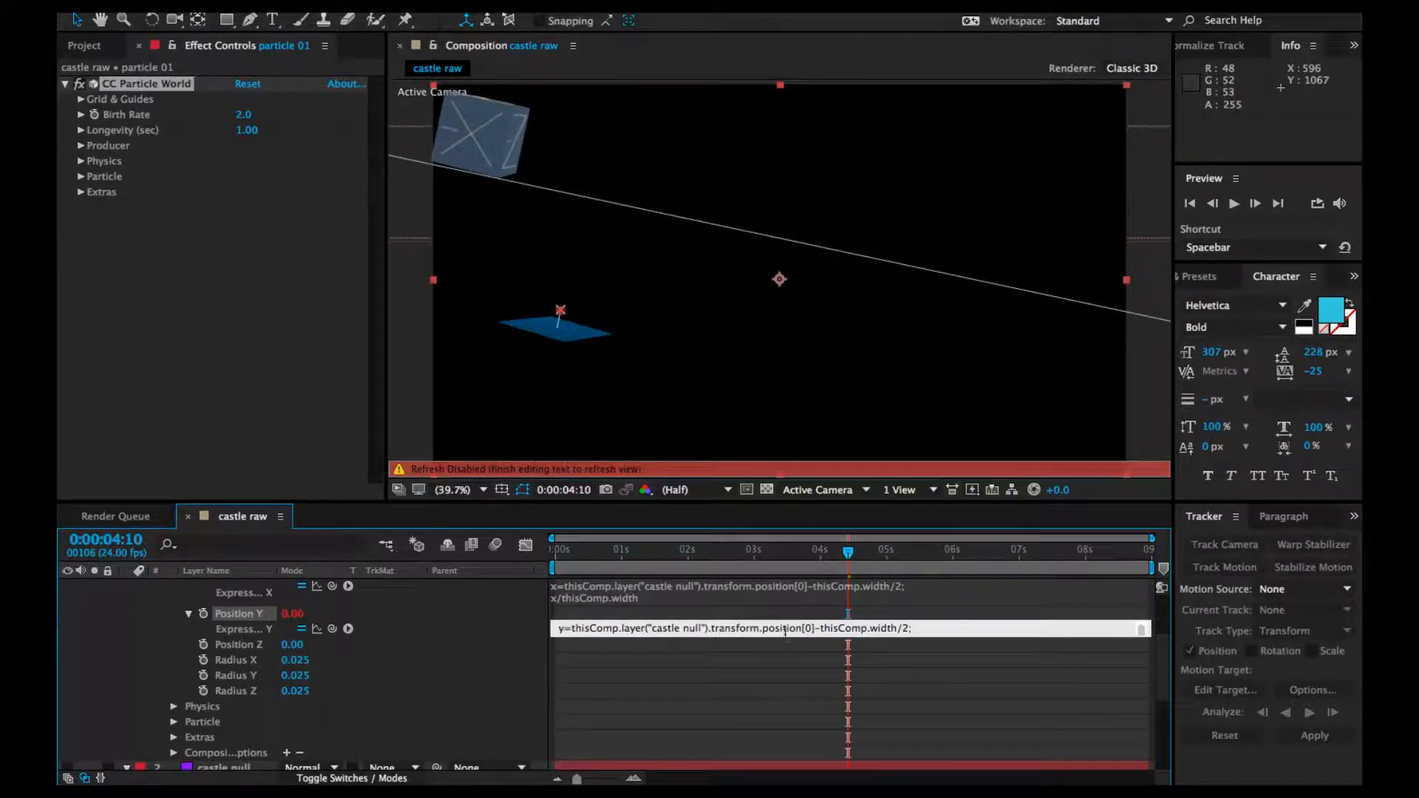
pyautogui.doubleClick(808, 628)
pyautogui.write('1')
pyautogui.moveTo(870, 627); pyautogui.dragTo(897, 627)
pyautogui.write('height')
pyautogui.press('Down')
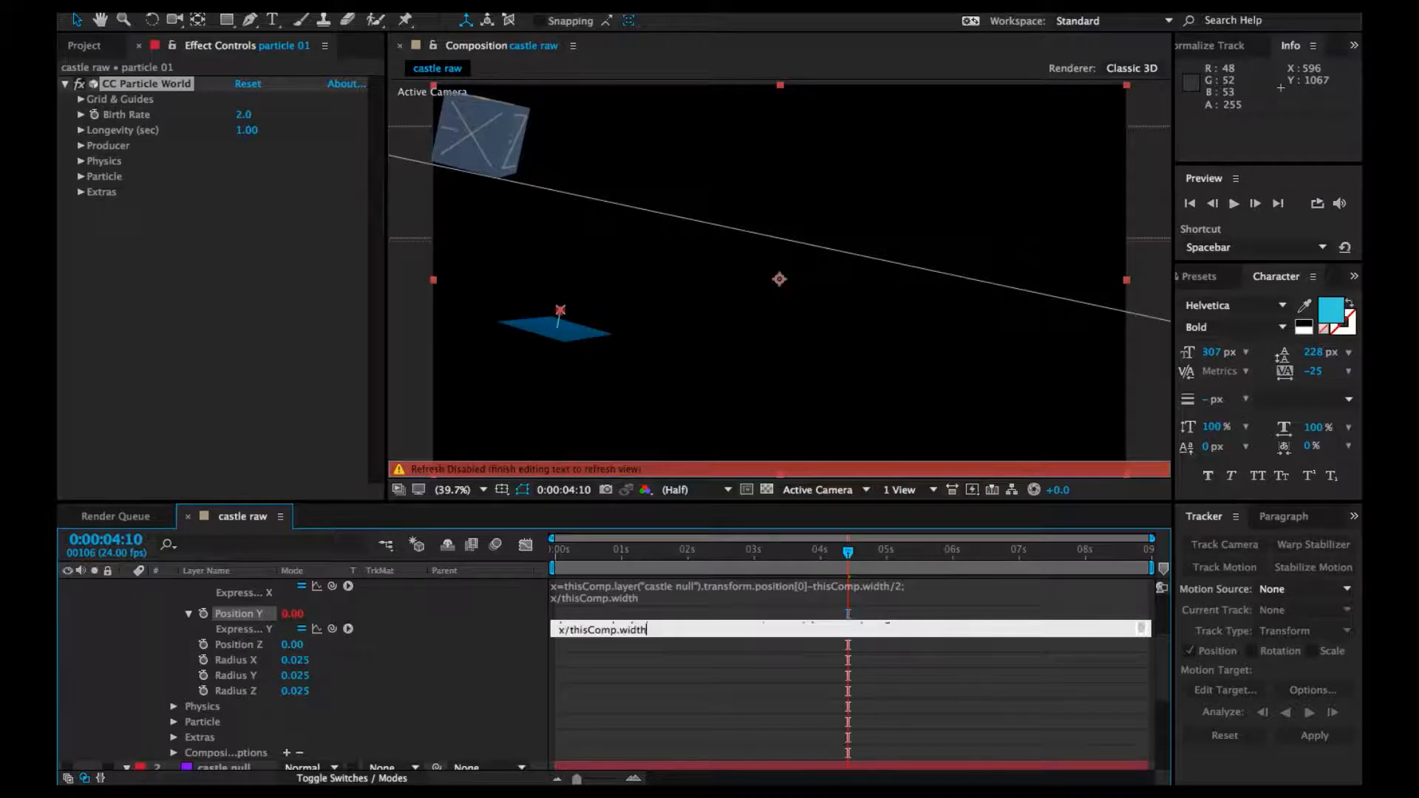
# Change the second line of the Position Y expression to y/thisComp.height and apply the expression
pyautogui.hotkey('shift', 'Left')
pyautogui.hotkey('shift', 'Left')
pyautogui.hotkey('shift', 'Left')
pyautogui.hotkey('shift', 'Left')
pyautogui.write('height')
pyautogui.write('y')
pyautogui.hotkey('ctrl', 'a')
pyautogui.write('y=thisComp.layer("castle null").transform.position[1]-thisComp.height/2;')
pyautogui.click(618, 659)
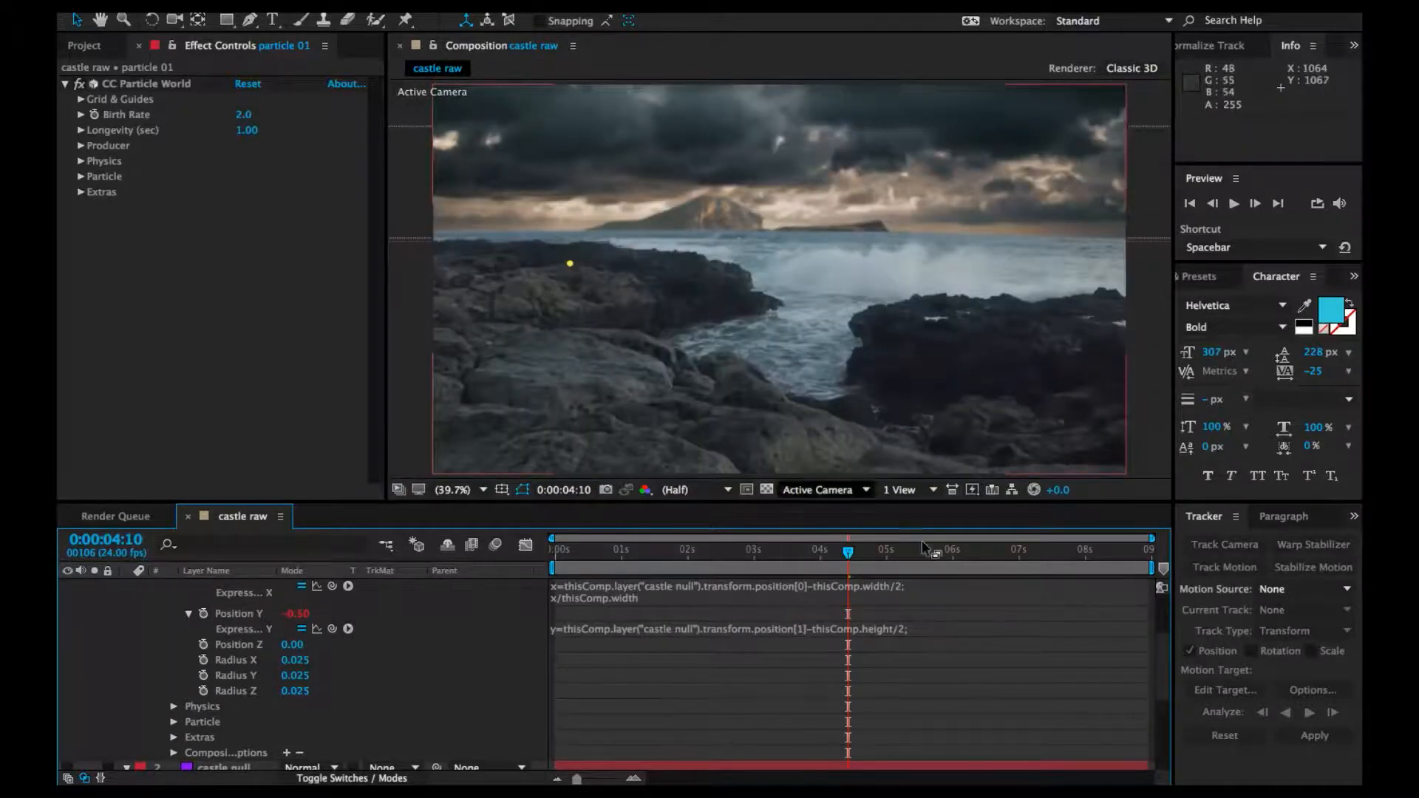
# Paste the copied expression into the Producer's Position Z and change its first line to z=thisComp.layer("castle null").transform.position[0];
pyautogui.keyDown('alt'); pyautogui.click(203, 644); pyautogui.keyUp('alt')
pyautogui.hotkey('ctrl', 'v')
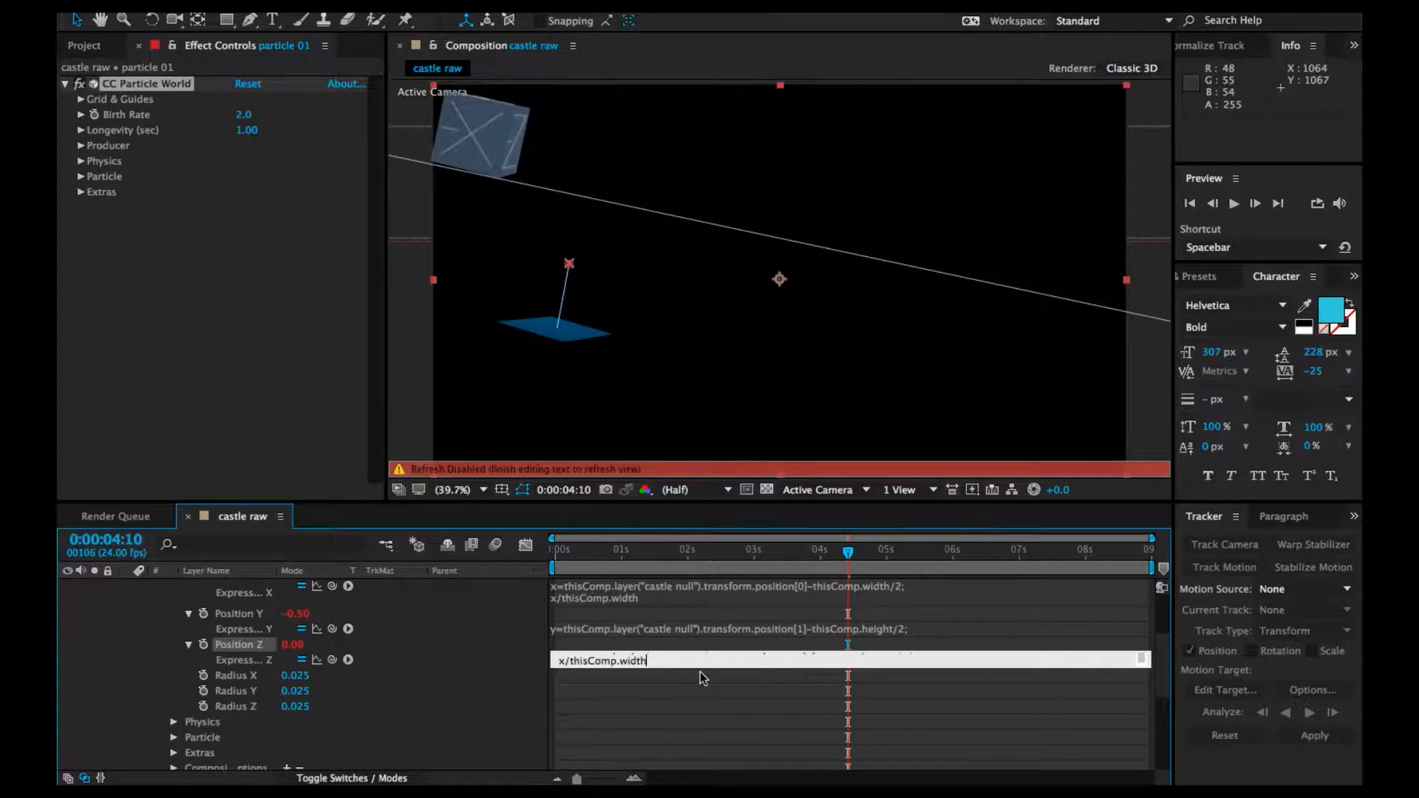
pyautogui.click(554, 656)
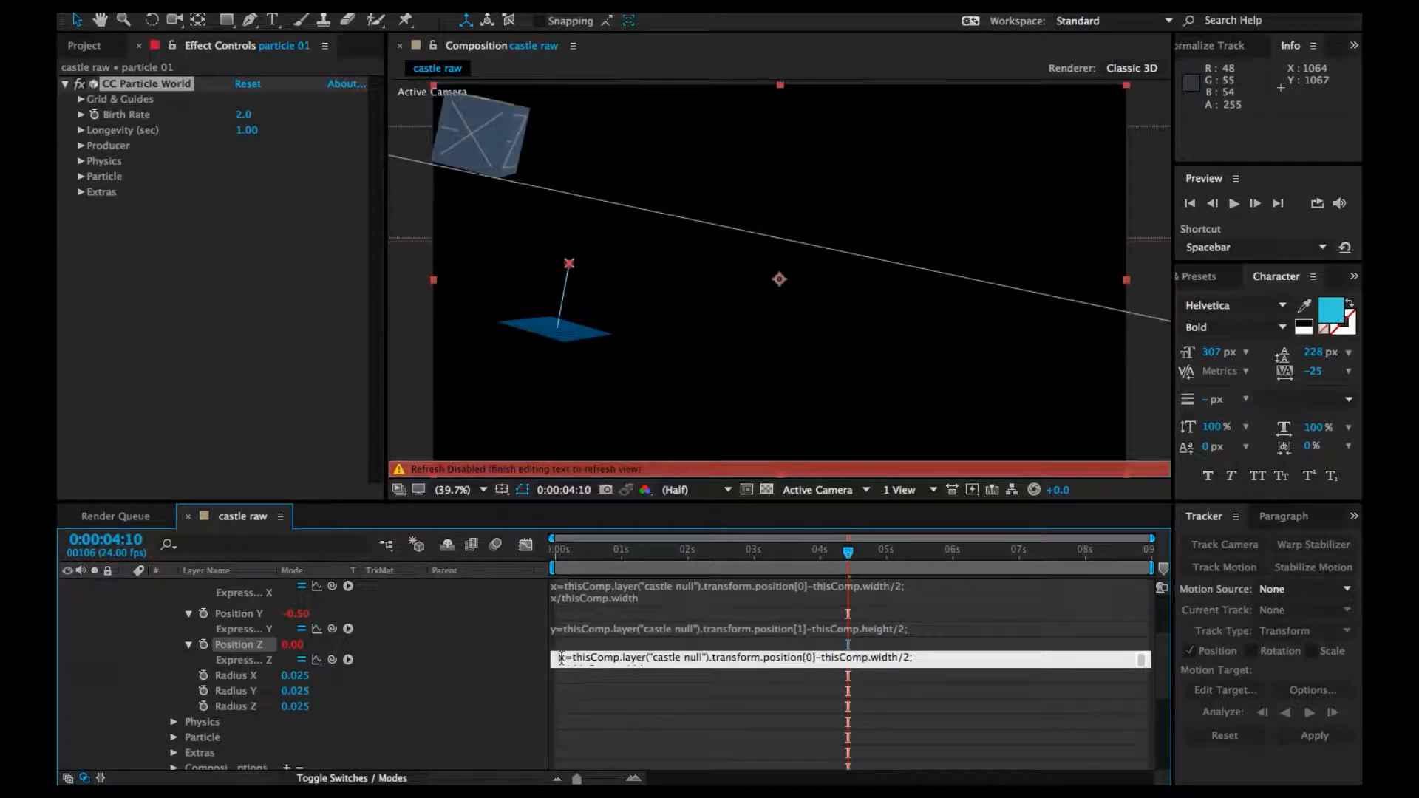
pyautogui.doubleClick(561, 657)
pyautogui.write('z')
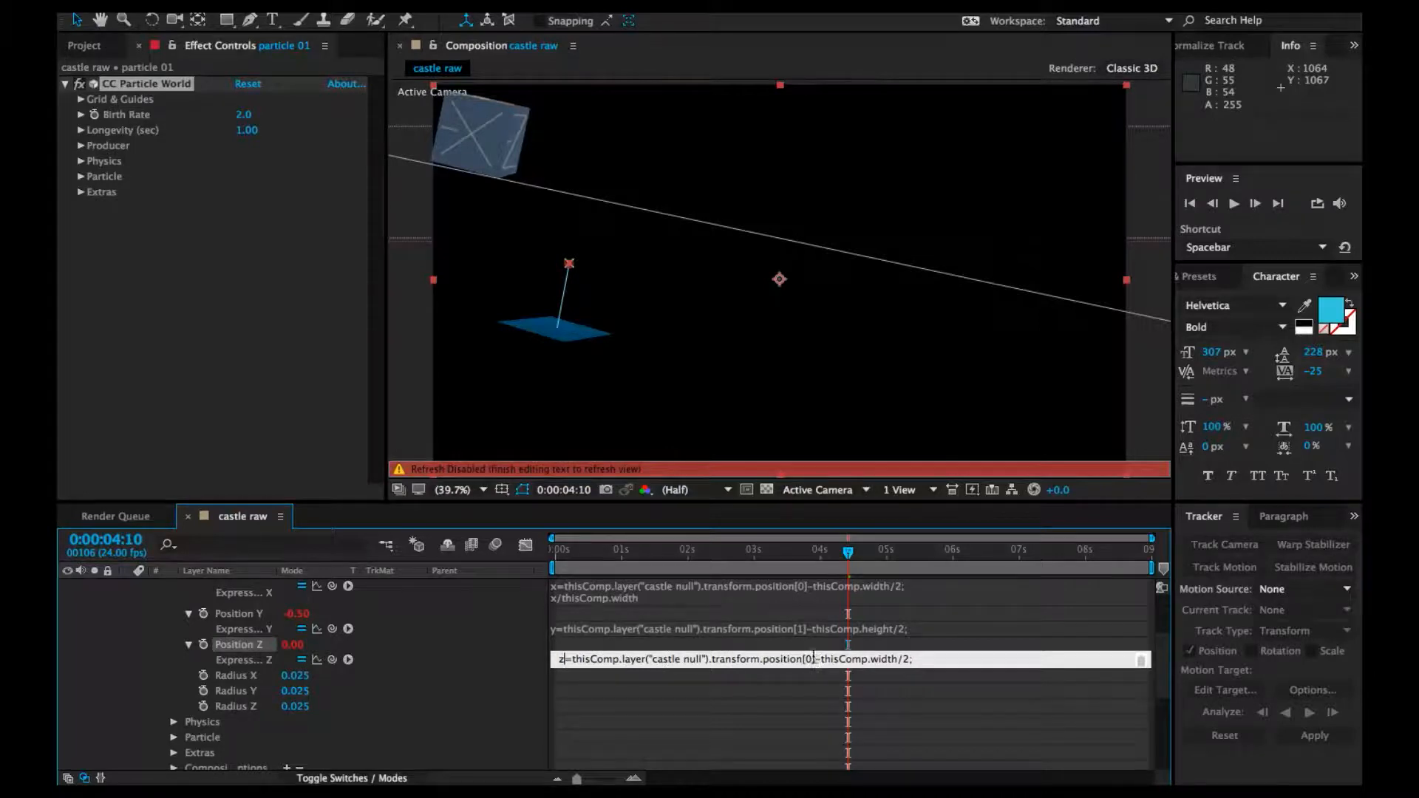
pyautogui.moveTo(817, 660); pyautogui.dragTo(906, 659)
pyautogui.press('BackSpace')
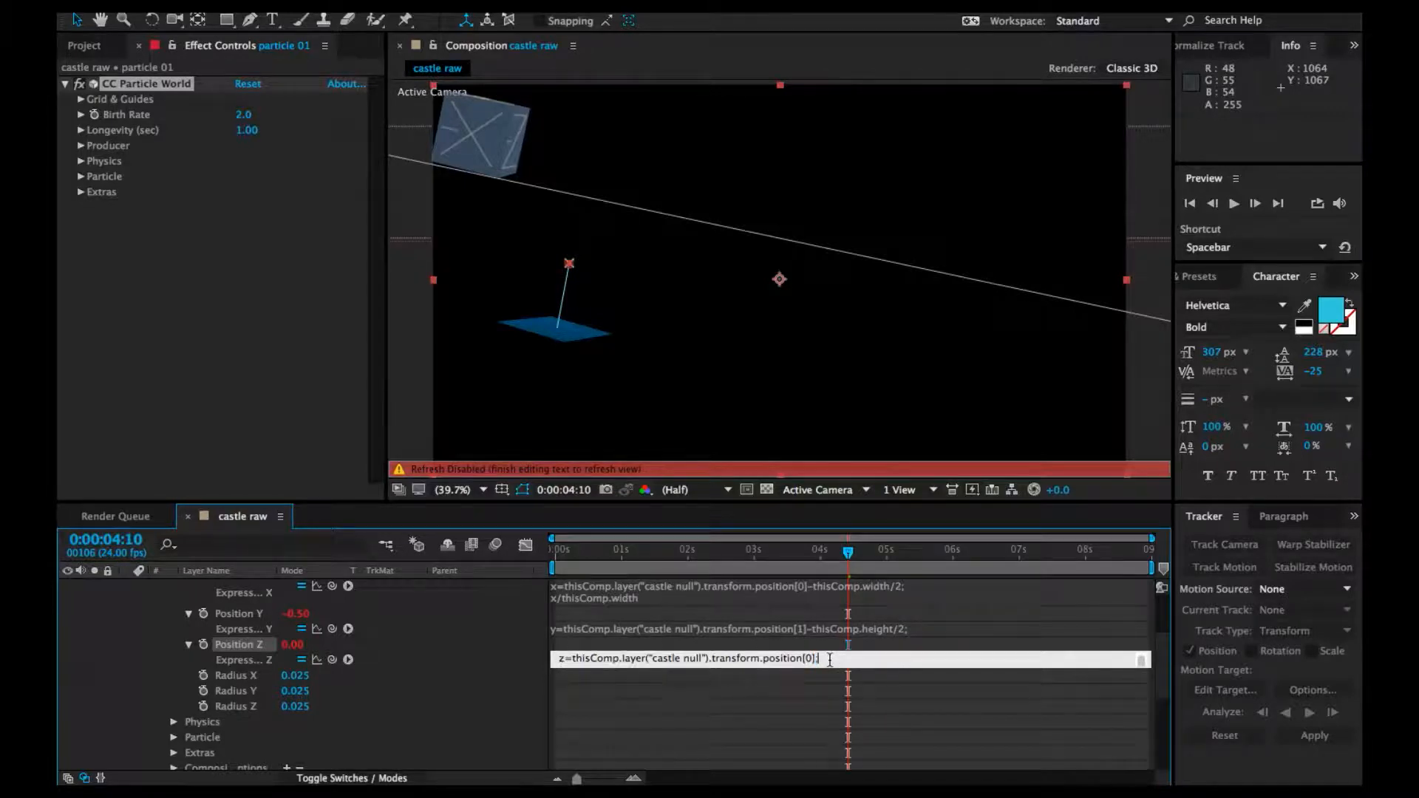
# Remove the x/thisComp.width line from the Position Z expression and apply the expression
pyautogui.press('Return')
pyautogui.write('x/thisComp.width')
pyautogui.moveTo(650, 659); pyautogui.dragTo(553, 661)
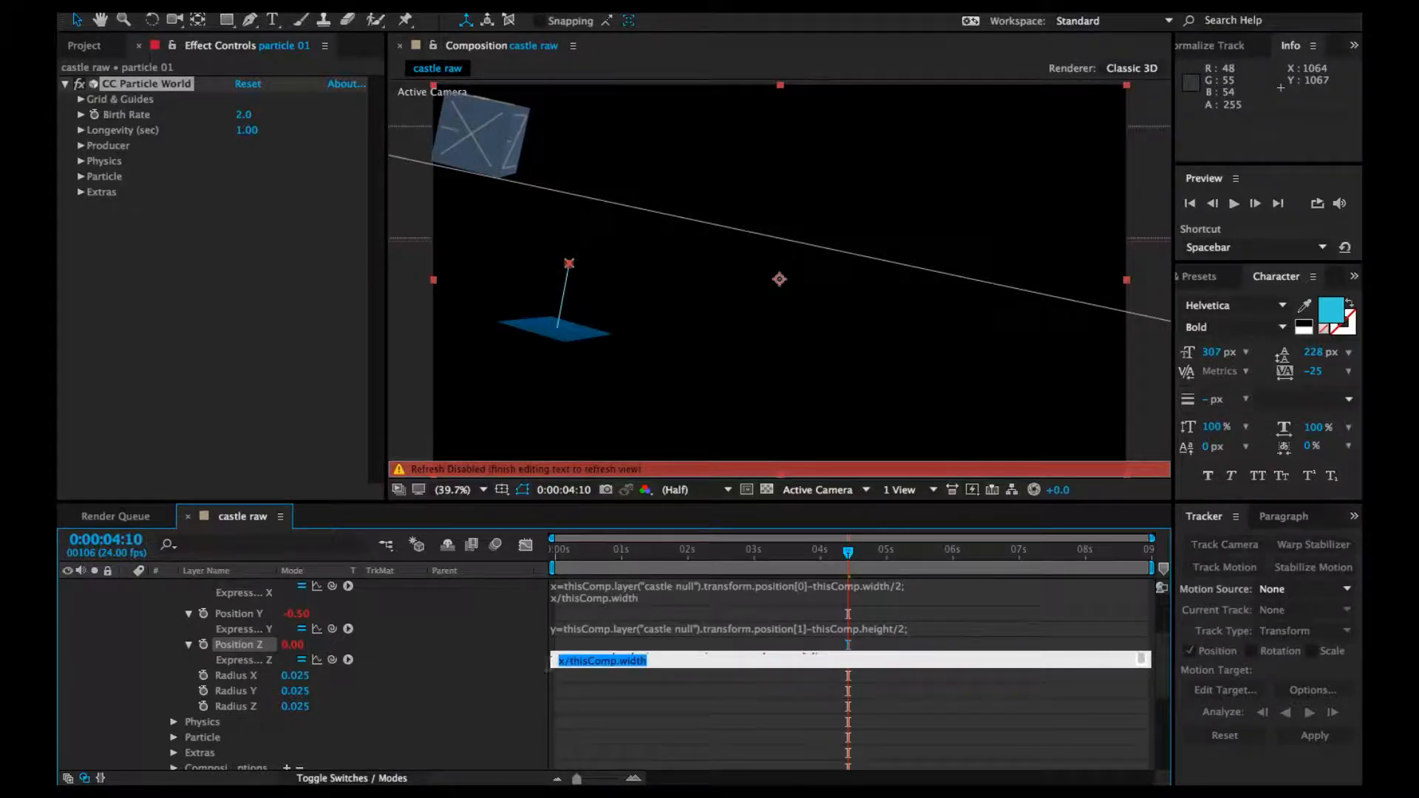
pyautogui.press('BackSpace')
pyautogui.click(630, 722)
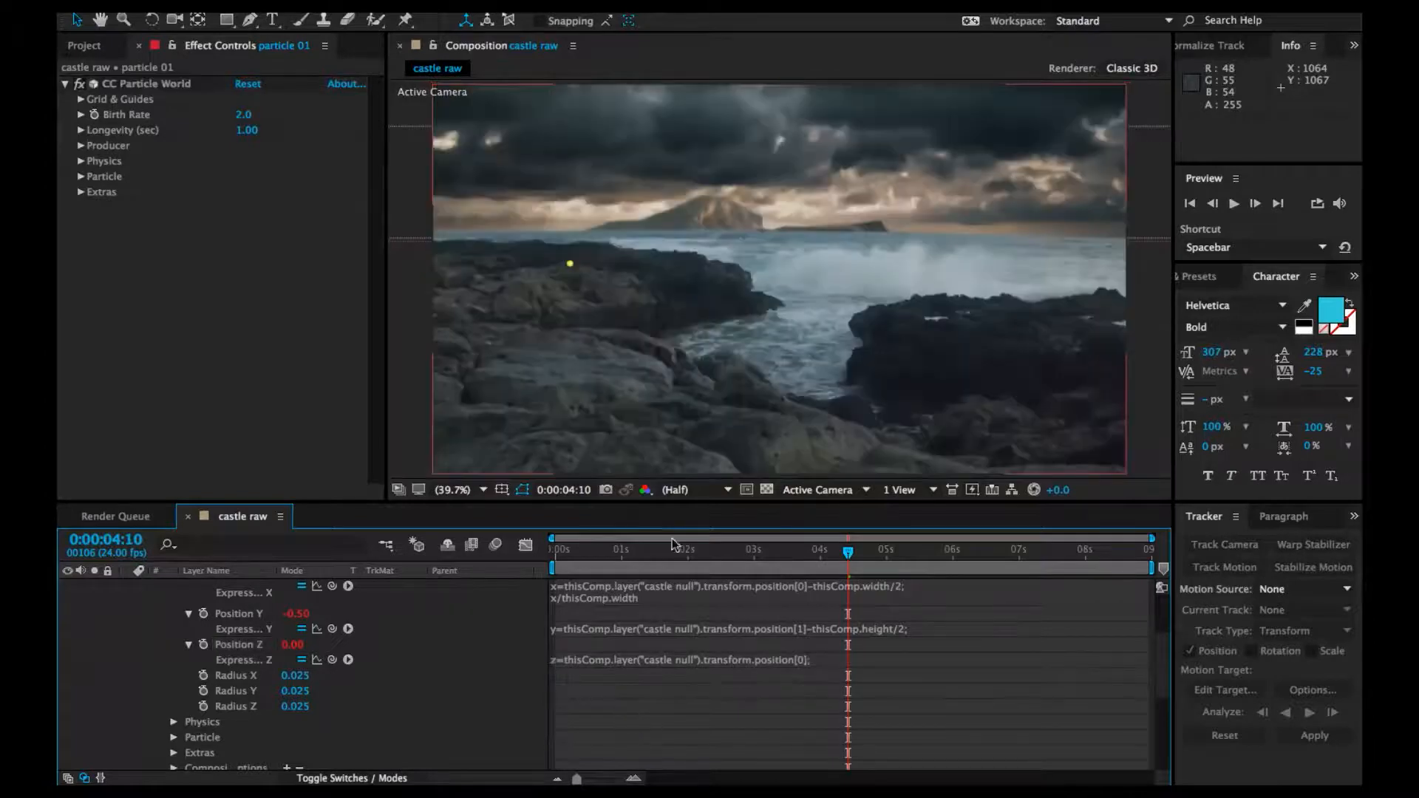
# At the start of the composition, collapse CC Particle World's timeline properties and select the castle null layer
pyautogui.press('Home')
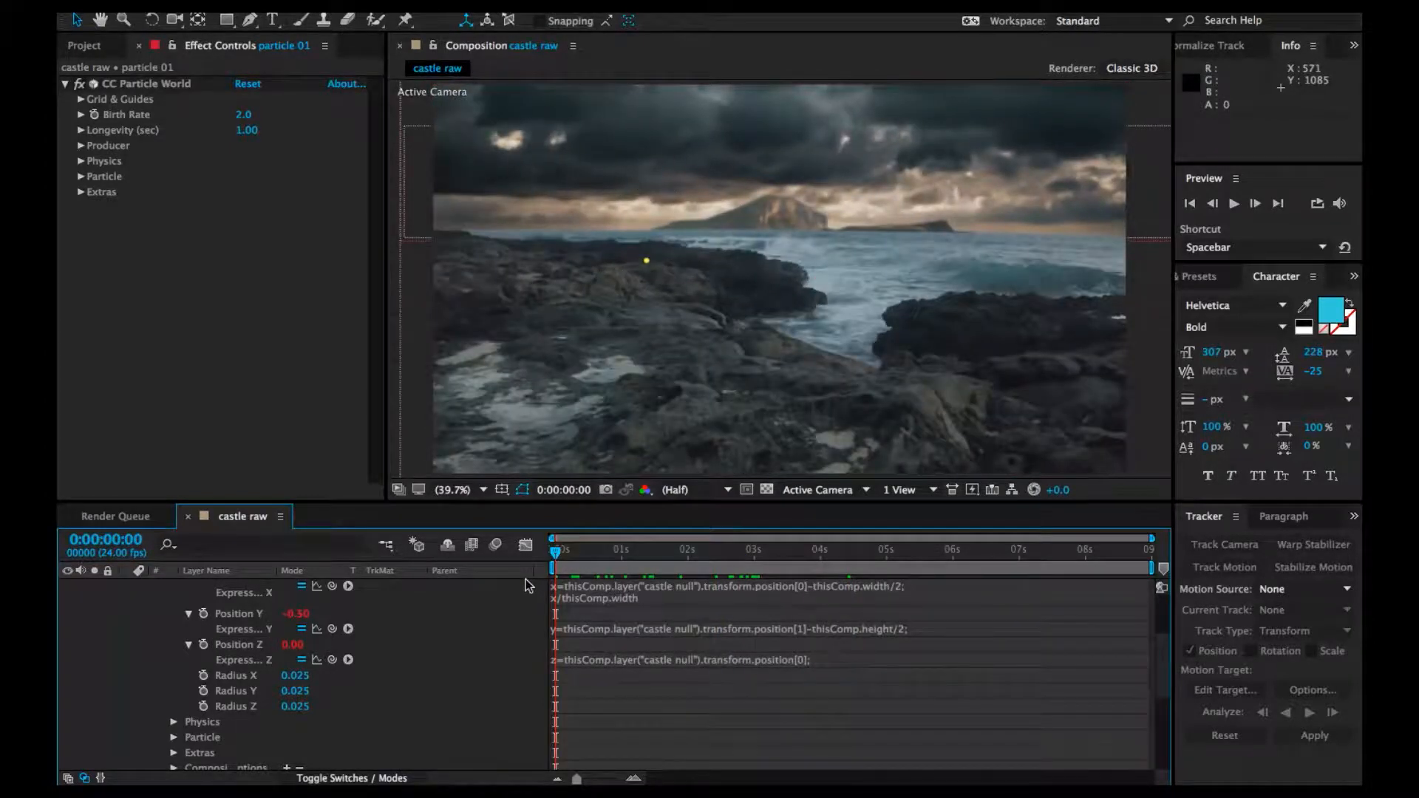
pyautogui.click(526, 584)
pyautogui.scroll(3, 188, 654)
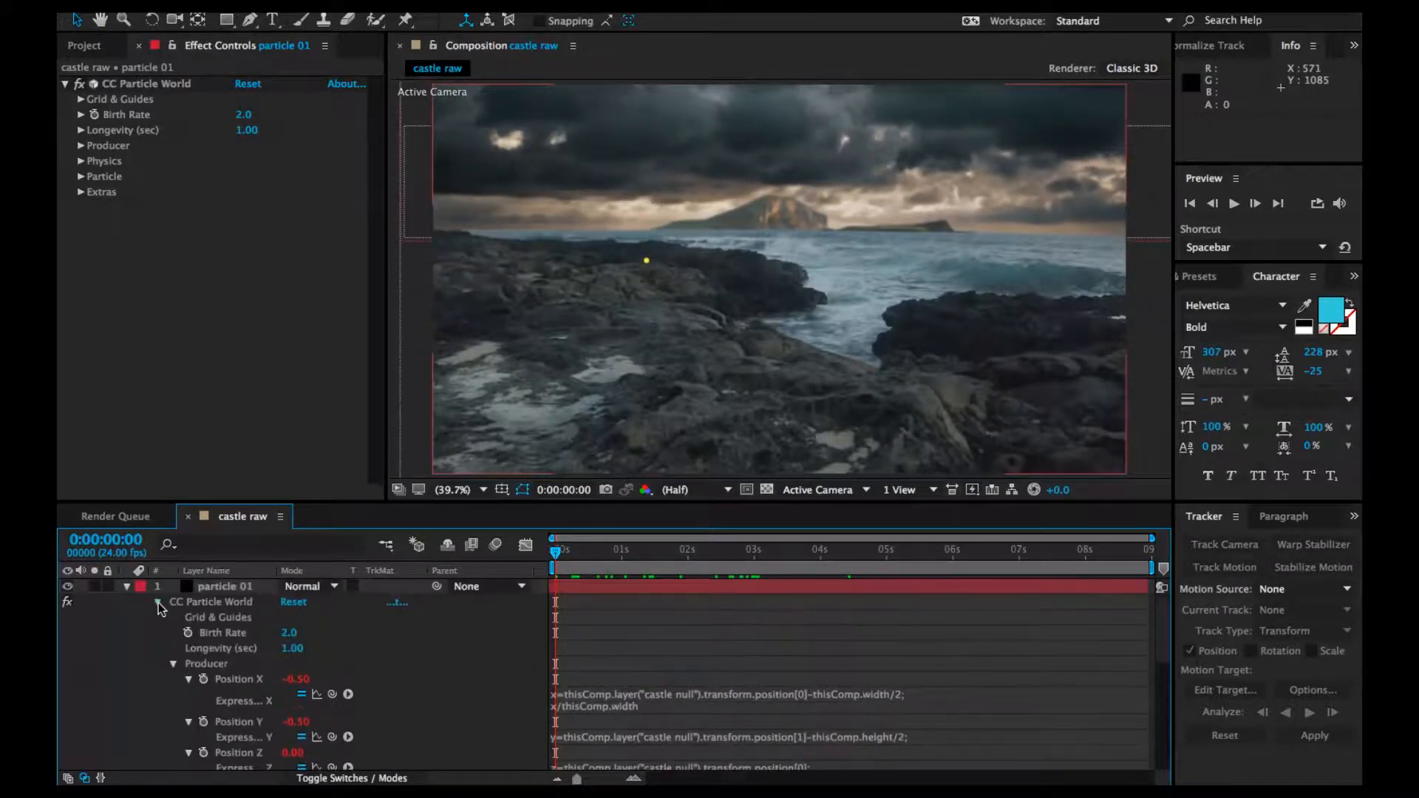
pyautogui.click(158, 603)
pyautogui.click(235, 618)
pyautogui.press('p')
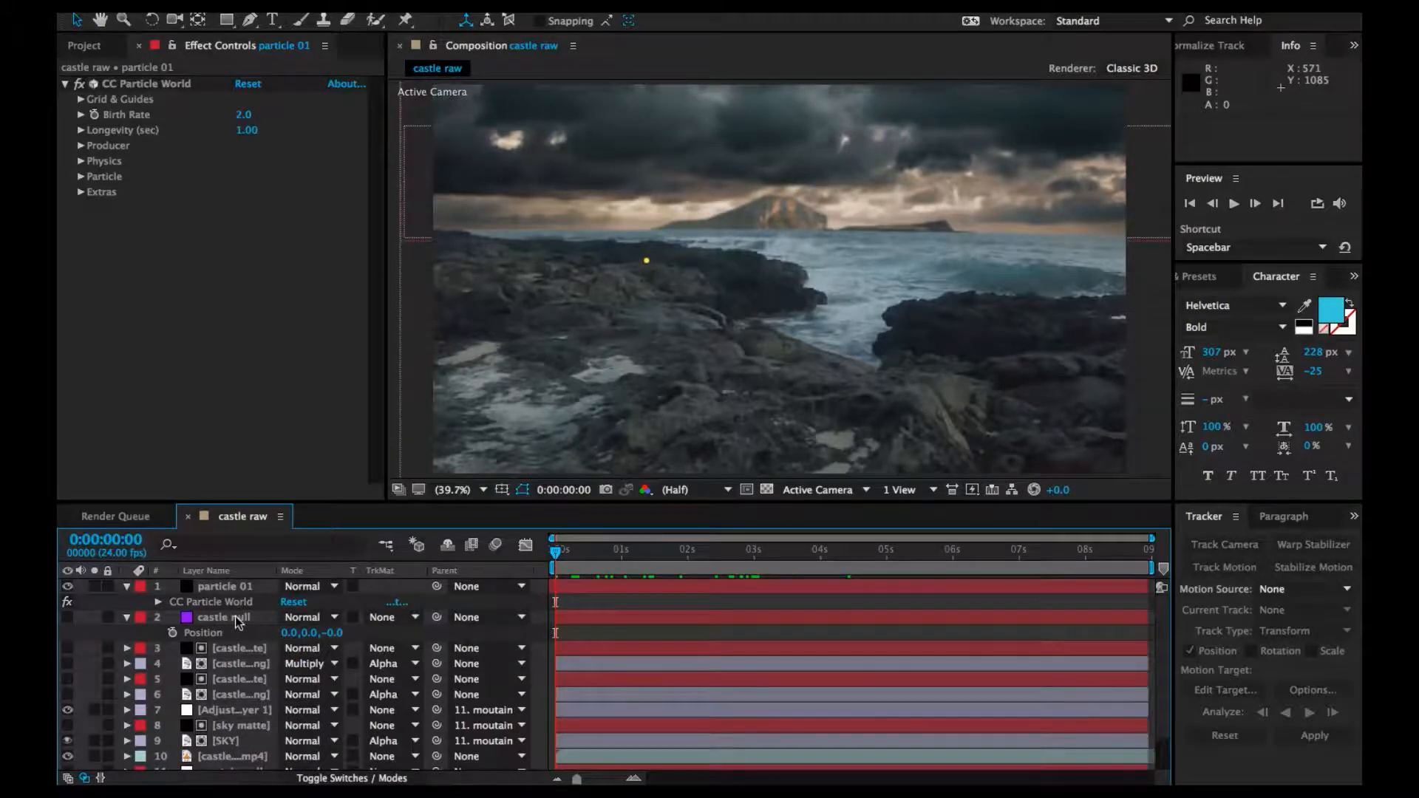
pyautogui.click(235, 618)
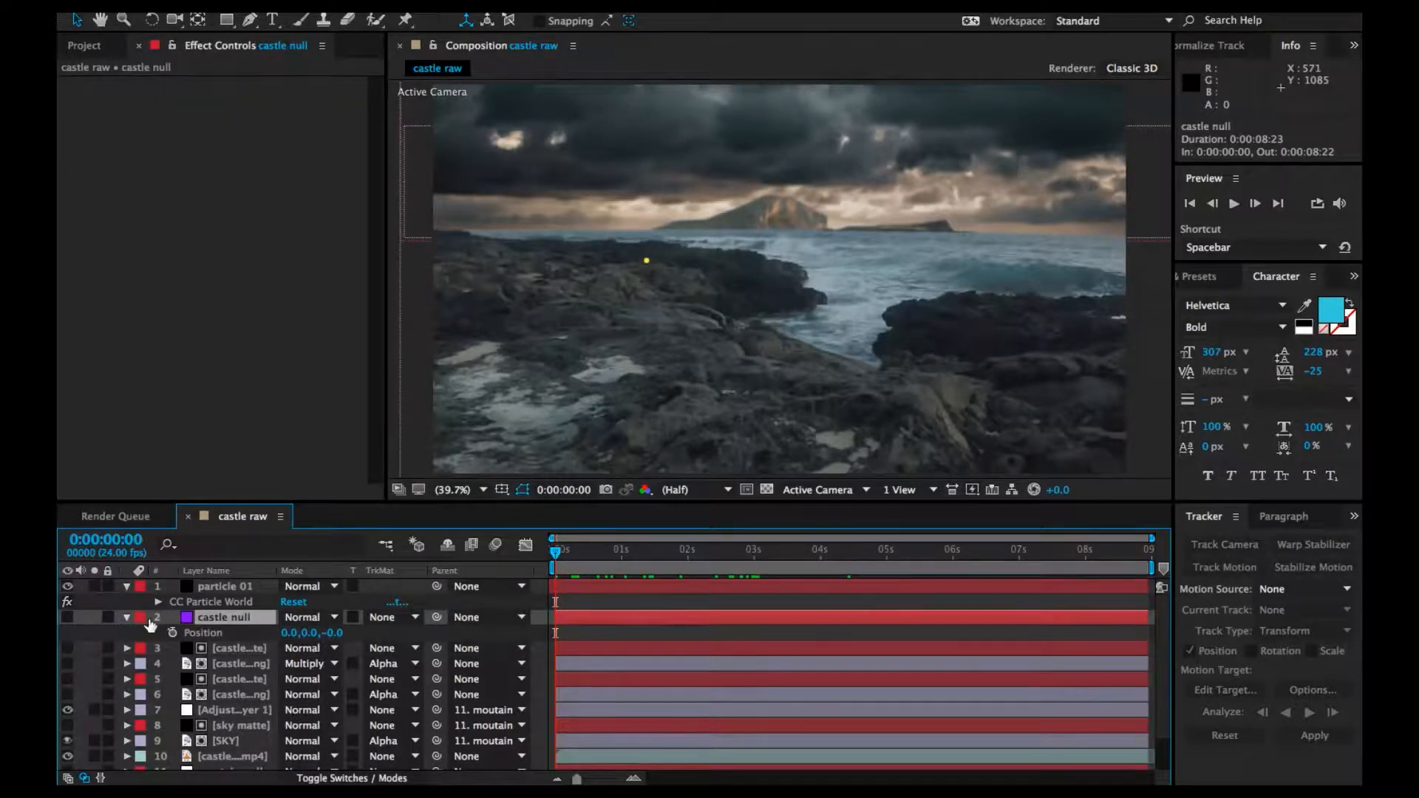
# Collapse the castle null layer's properties and move the layer to the end of the stack, below near null
pyautogui.click(127, 617)
pyautogui.moveTo(225, 618); pyautogui.dragTo(236, 764)
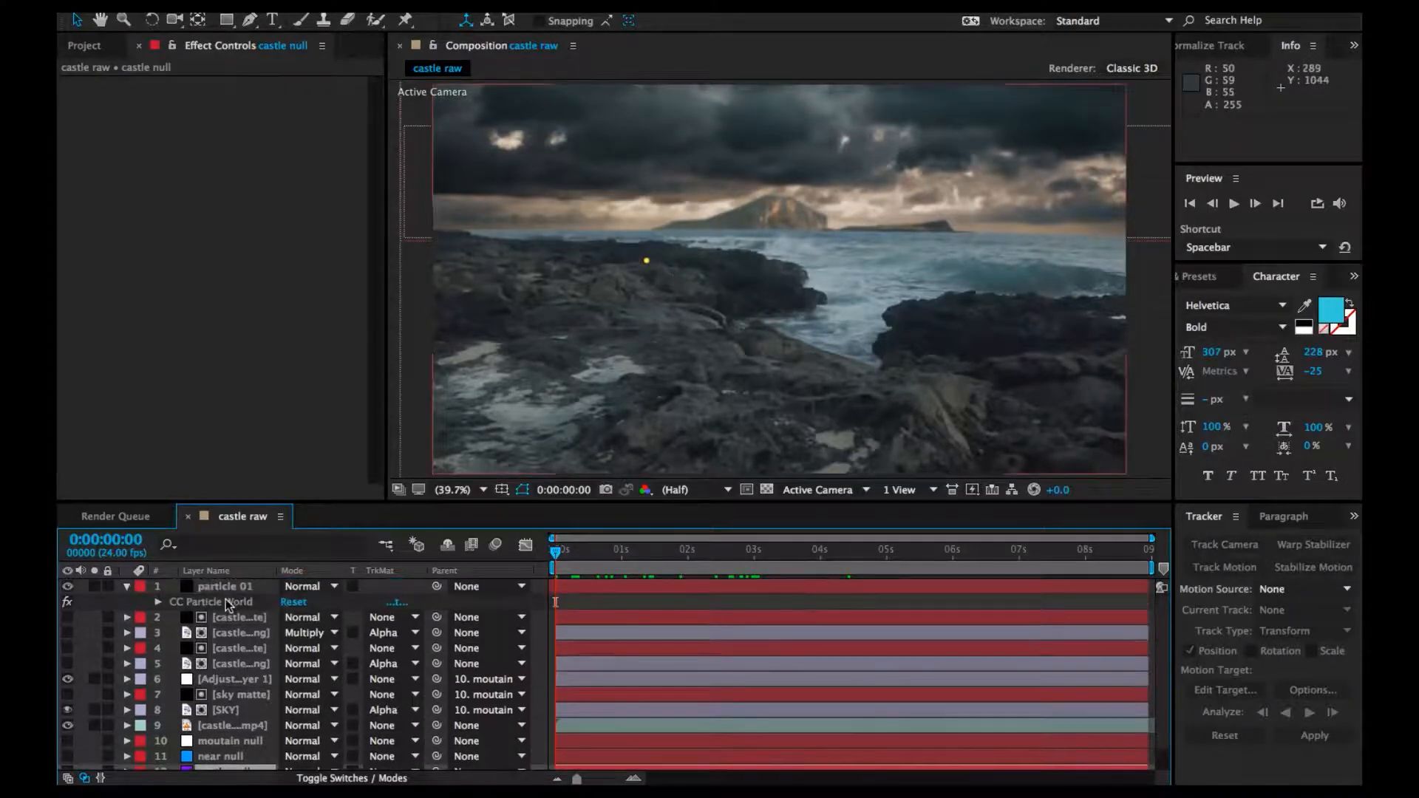
# Set the Particle Type of the particle 01 layer's CC Particle World effect to Textured Square
pyautogui.click(227, 588)
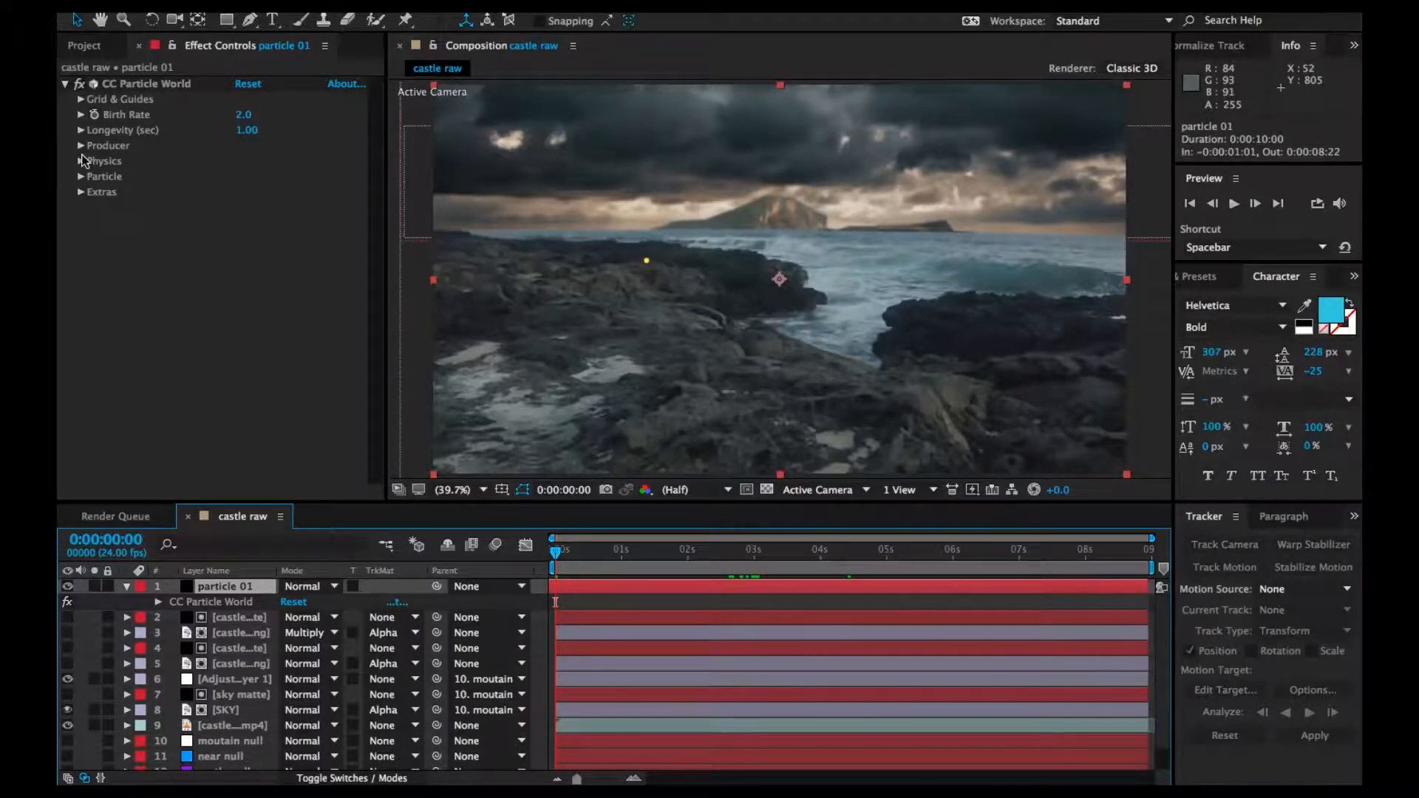
pyautogui.click(80, 177)
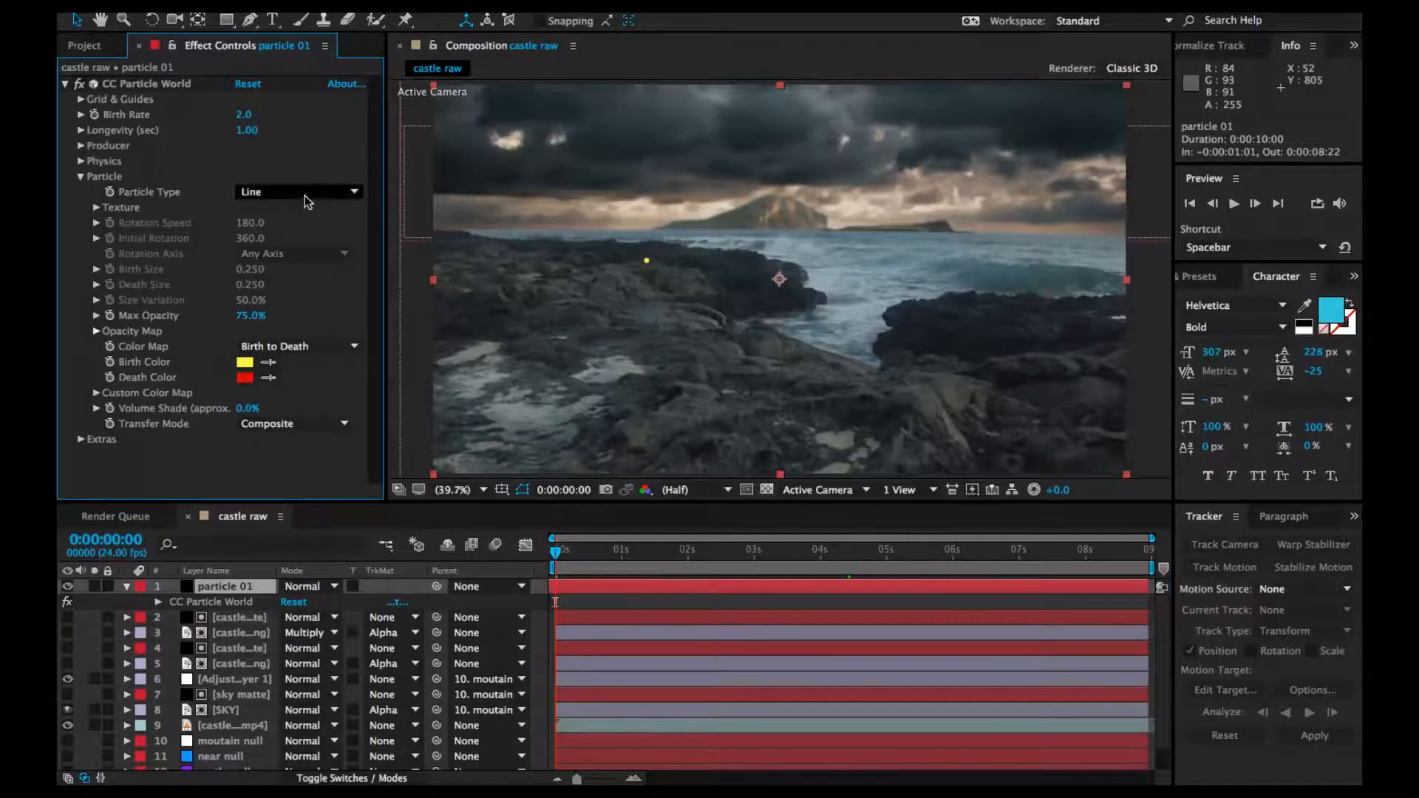
pyautogui.click(306, 193)
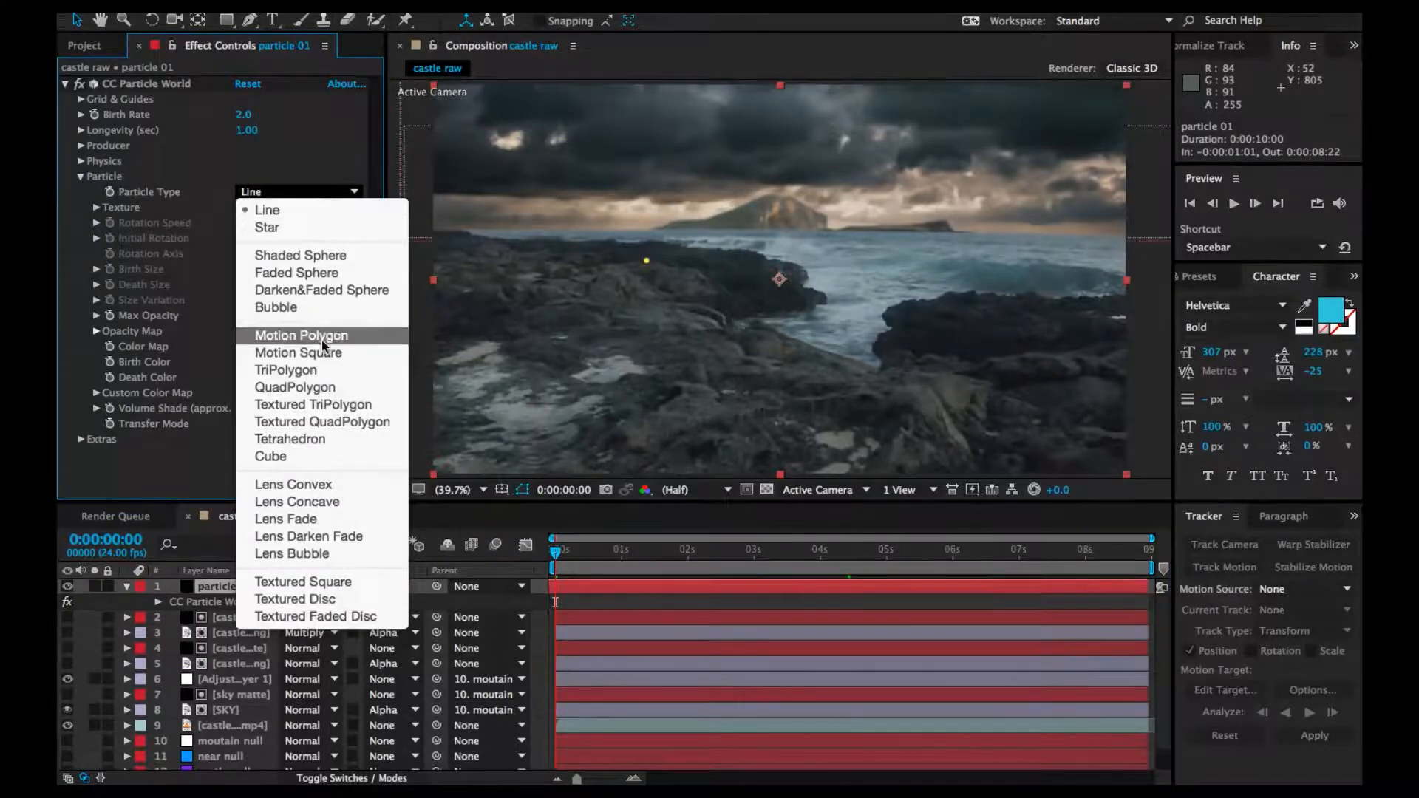
pyautogui.click(345, 583)
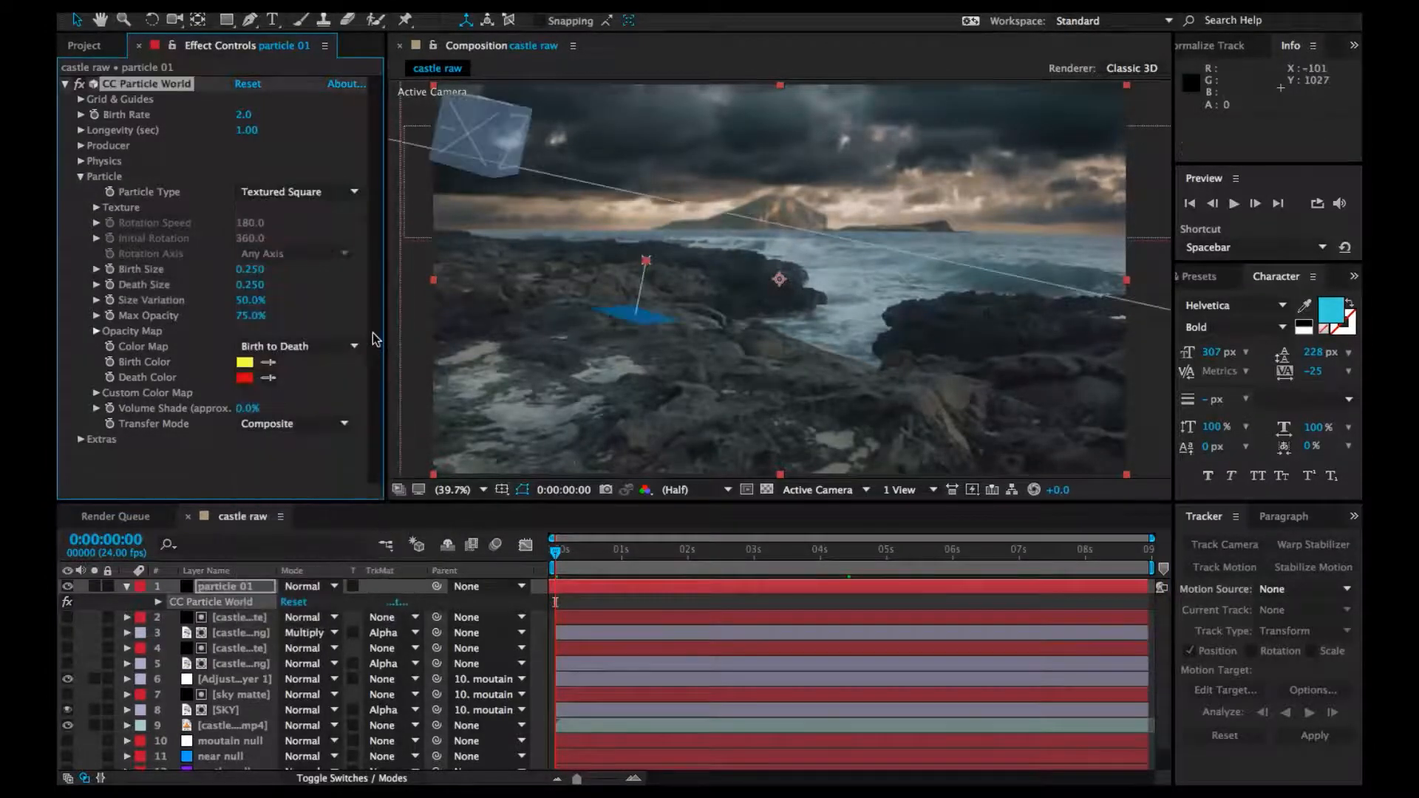
# Add Cloud 1.png to the composition as the lowest layer, below castle null, and hide it
pyautogui.click(96, 207)
pyautogui.click(284, 224)
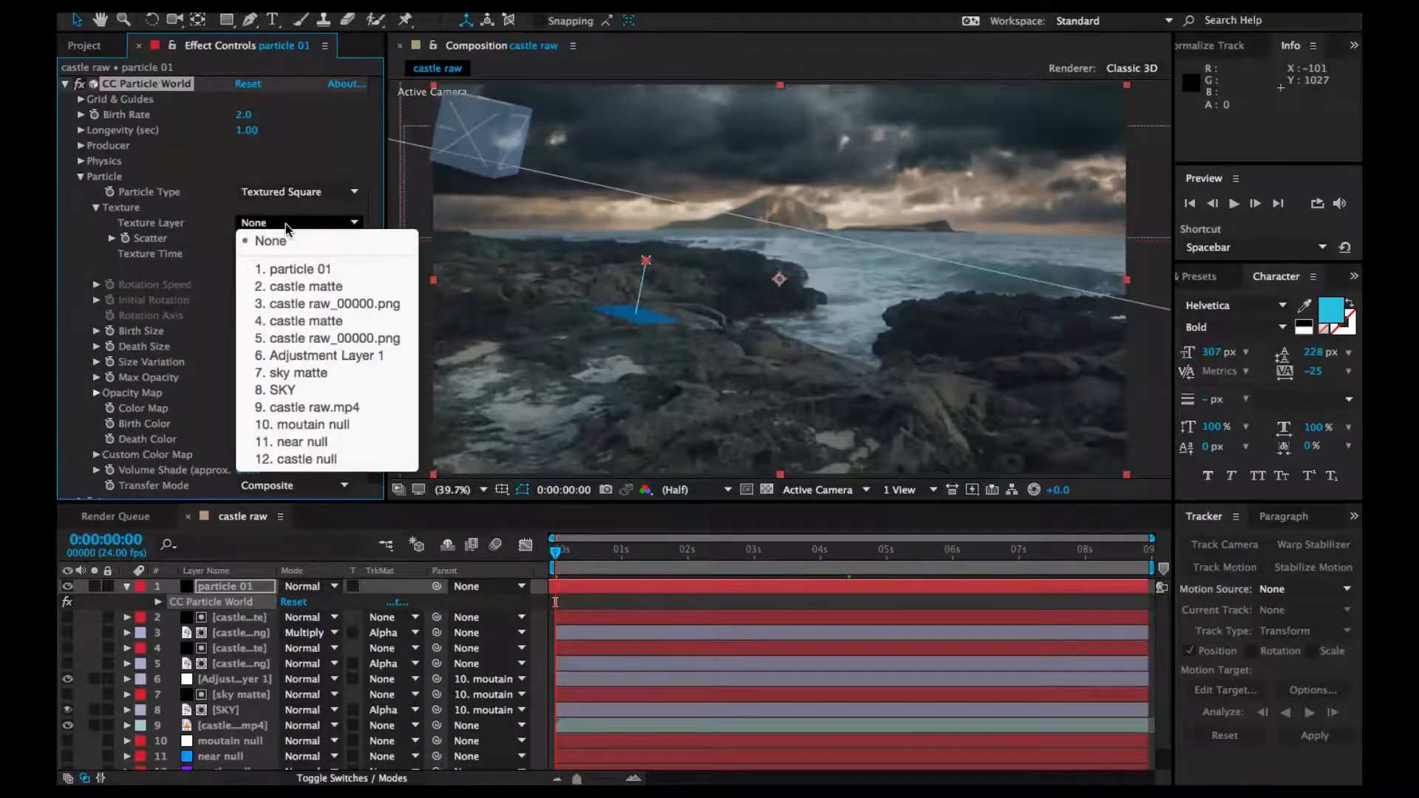
pyautogui.click(286, 228)
pyautogui.click(99, 47)
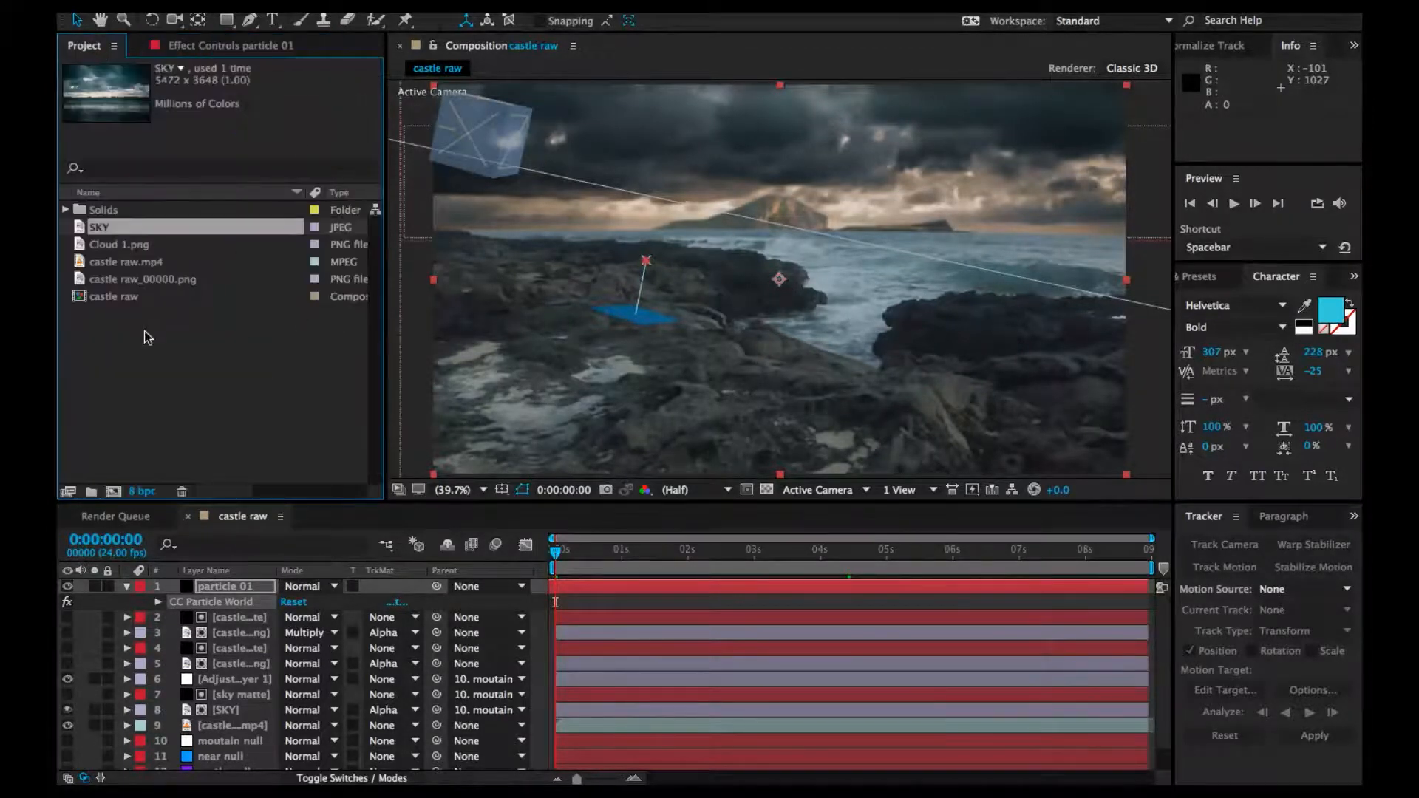
pyautogui.moveTo(127, 244); pyautogui.dragTo(203, 769)
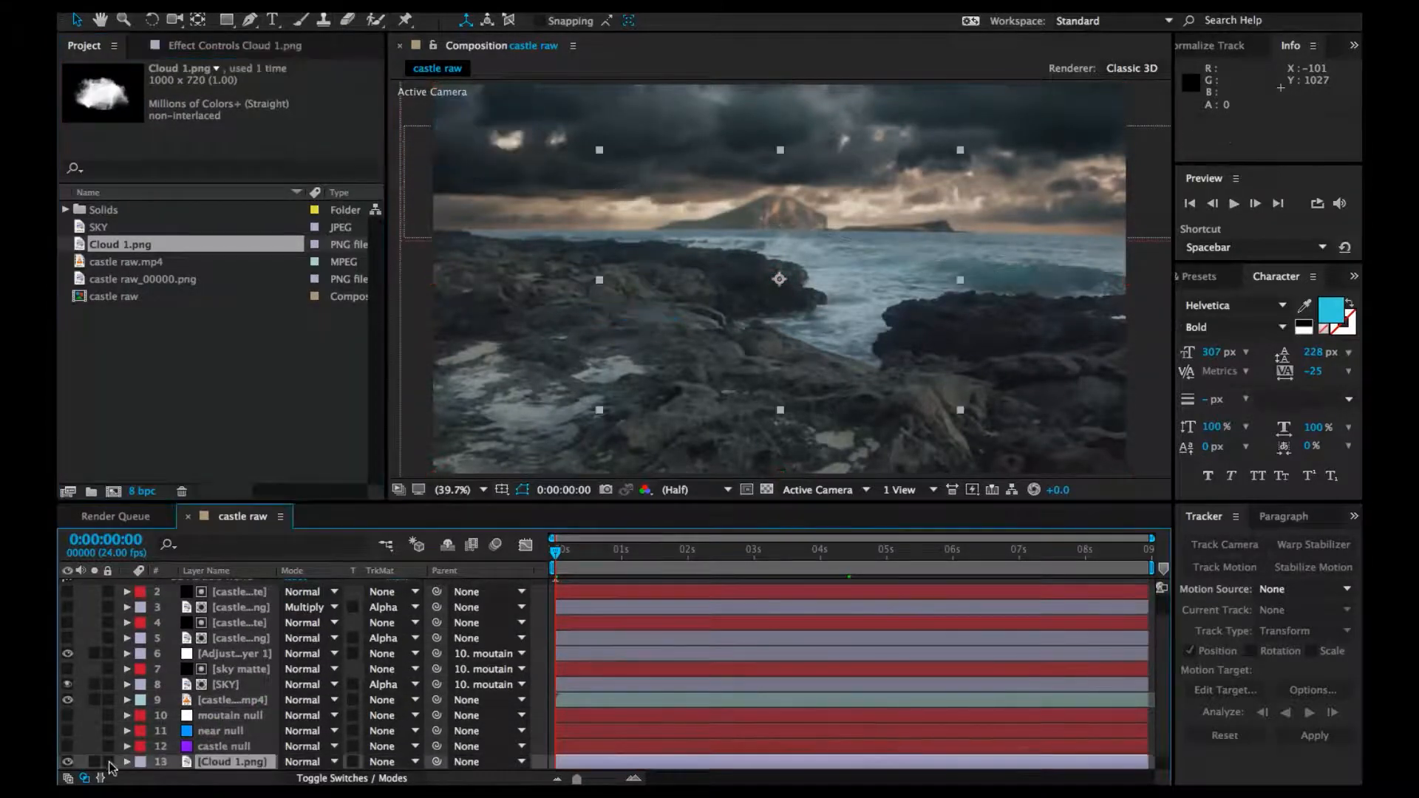
pyautogui.click(67, 762)
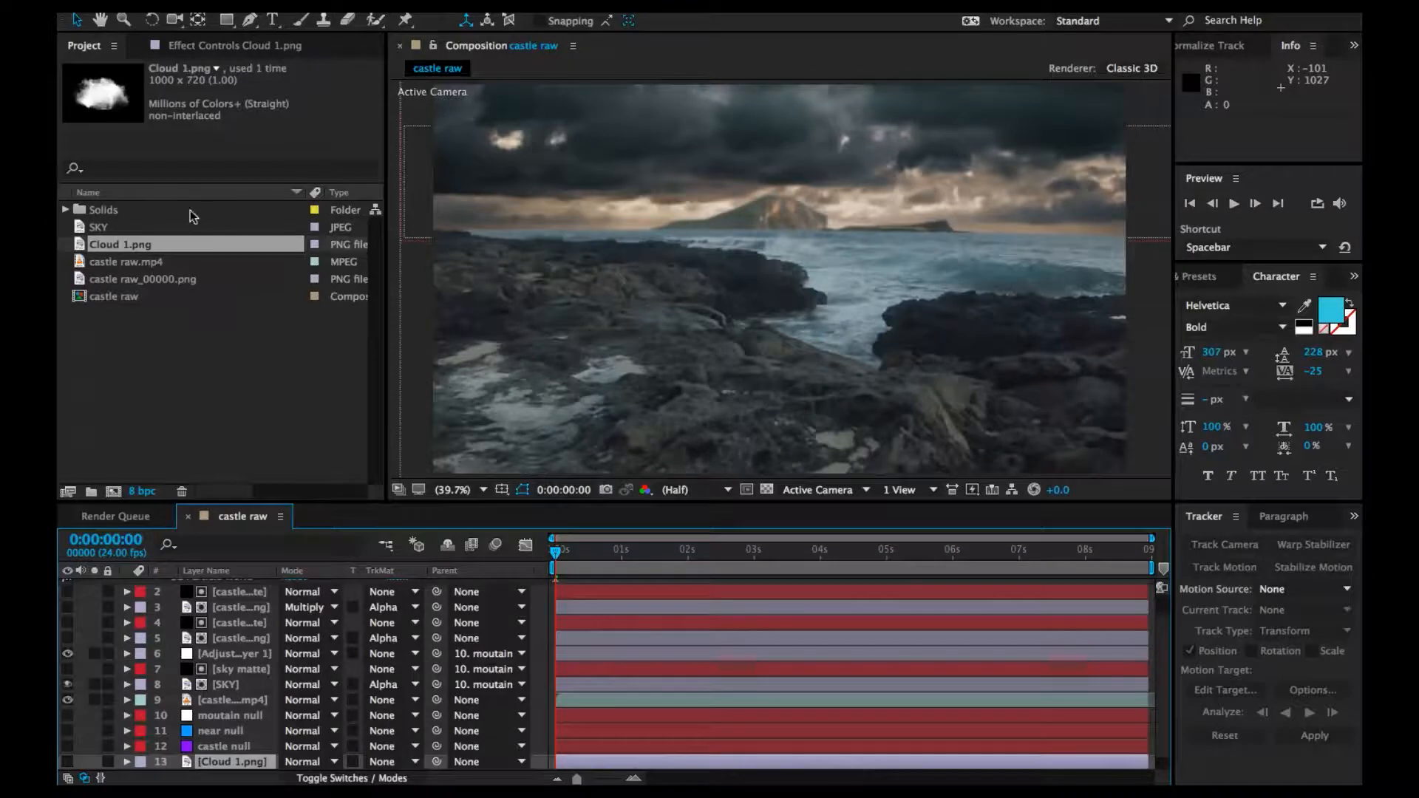
# Set the particle 01 Texture Layer to Cloud 1.png, leaving Scatter at 0.0
pyautogui.click(216, 47)
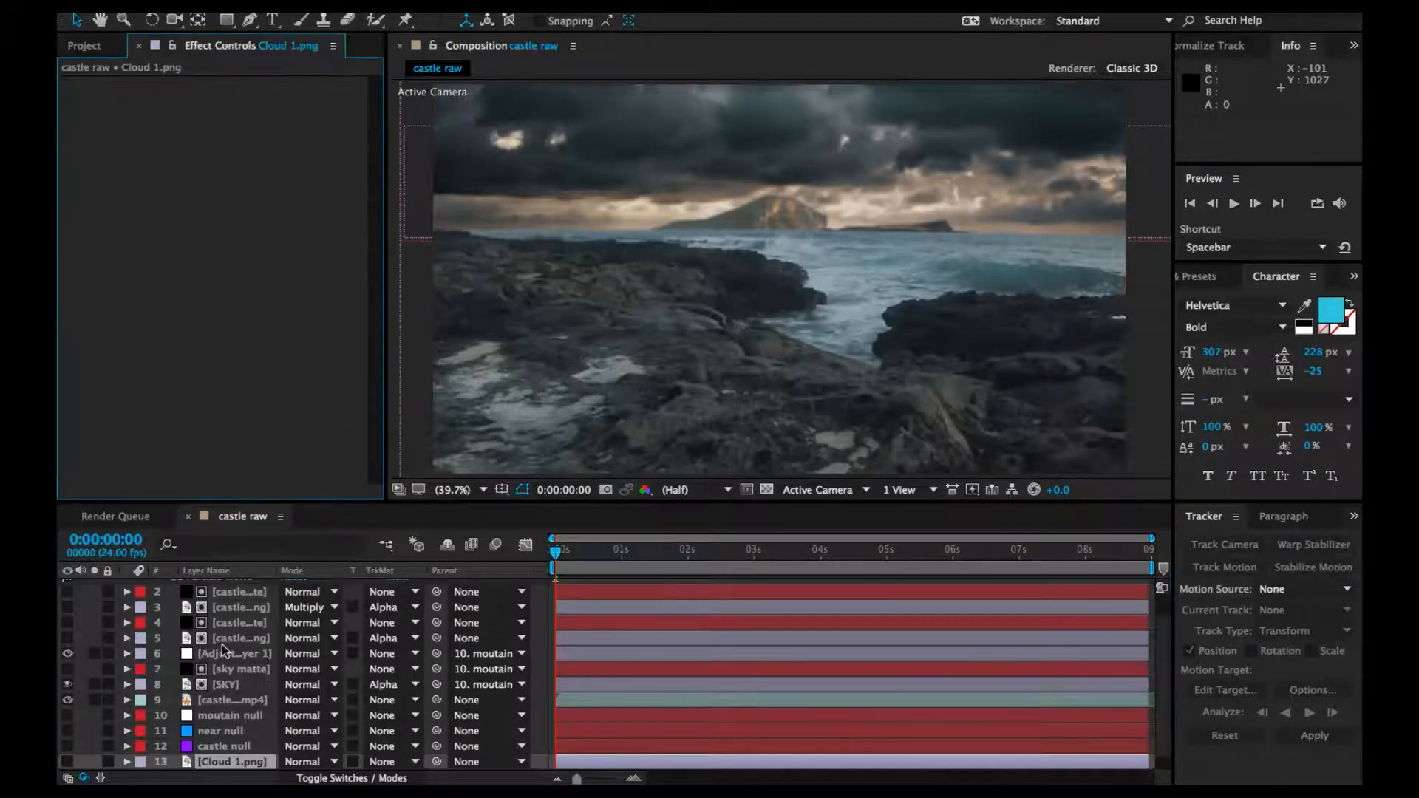
pyautogui.scroll(2, 220, 628)
pyautogui.click(224, 585)
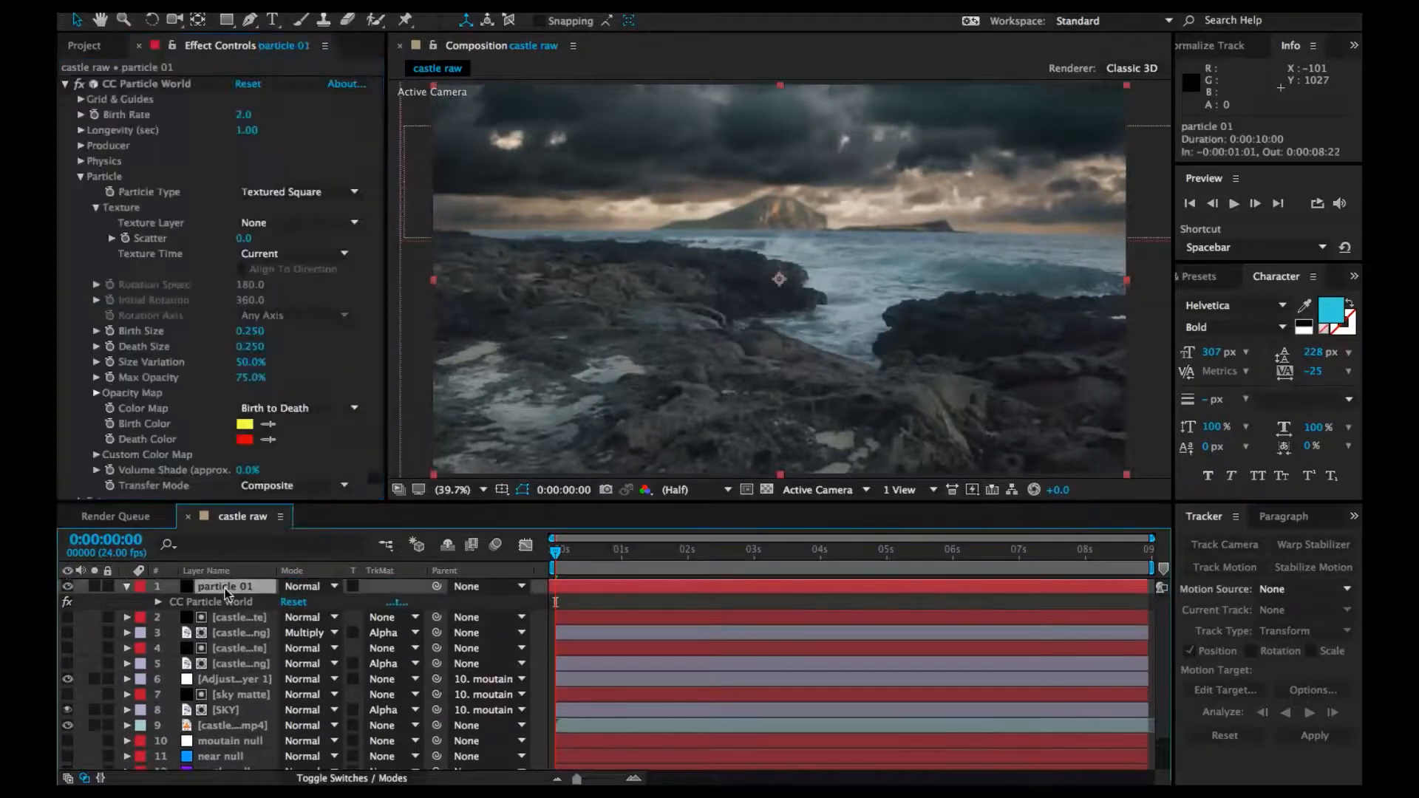
pyautogui.click(283, 228)
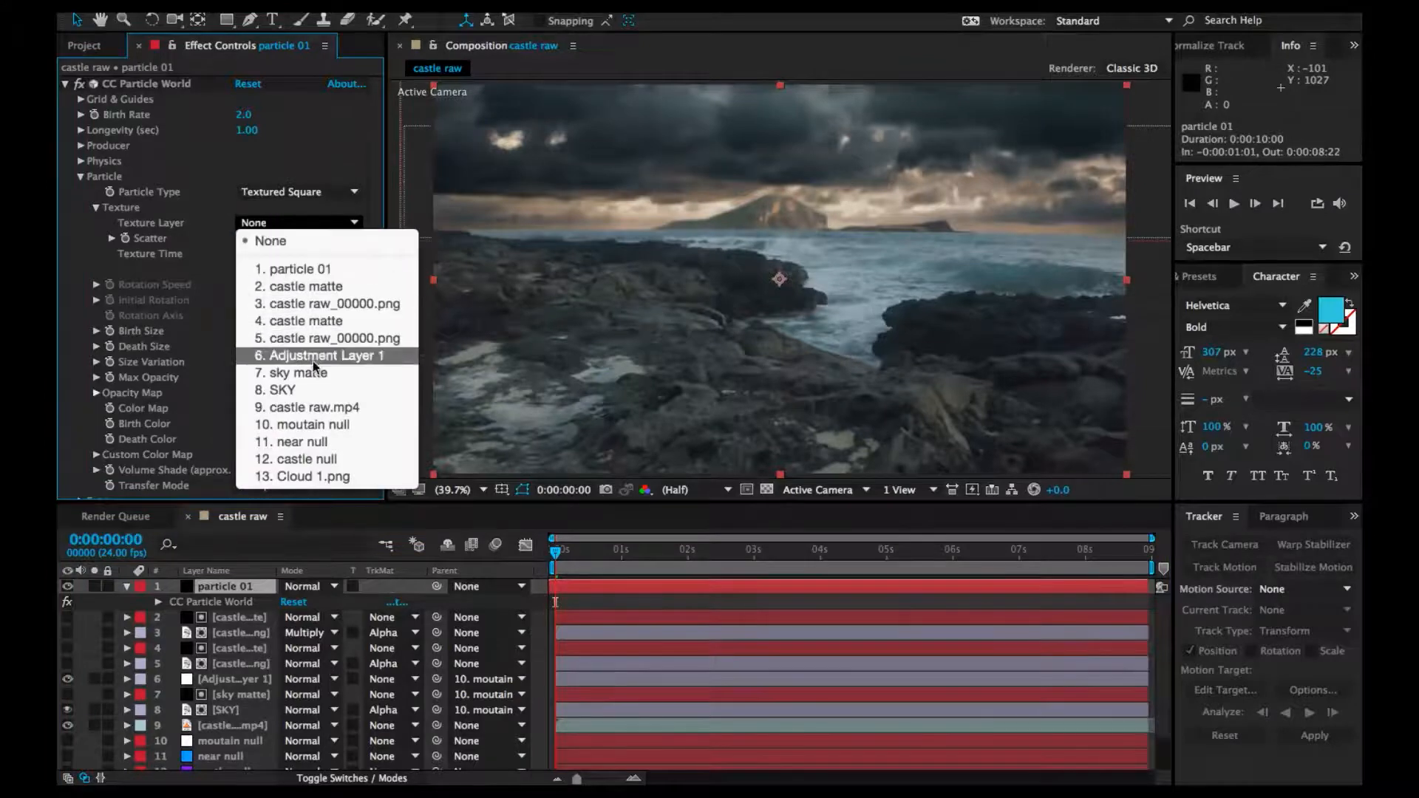
pyautogui.click(325, 476)
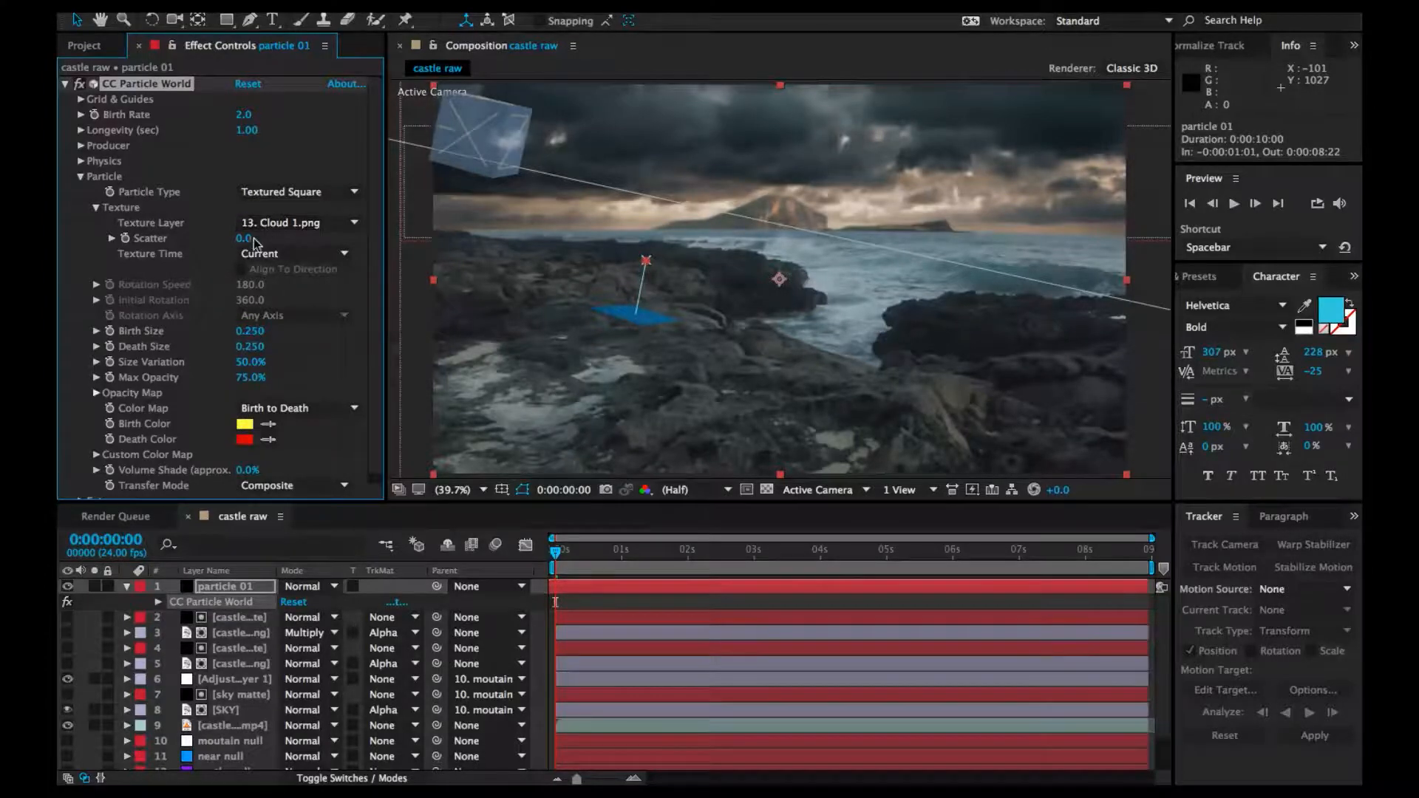
pyautogui.moveTo(244, 239); pyautogui.dragTo(259, 239)
pyautogui.hotkey('ctrl', 'z')
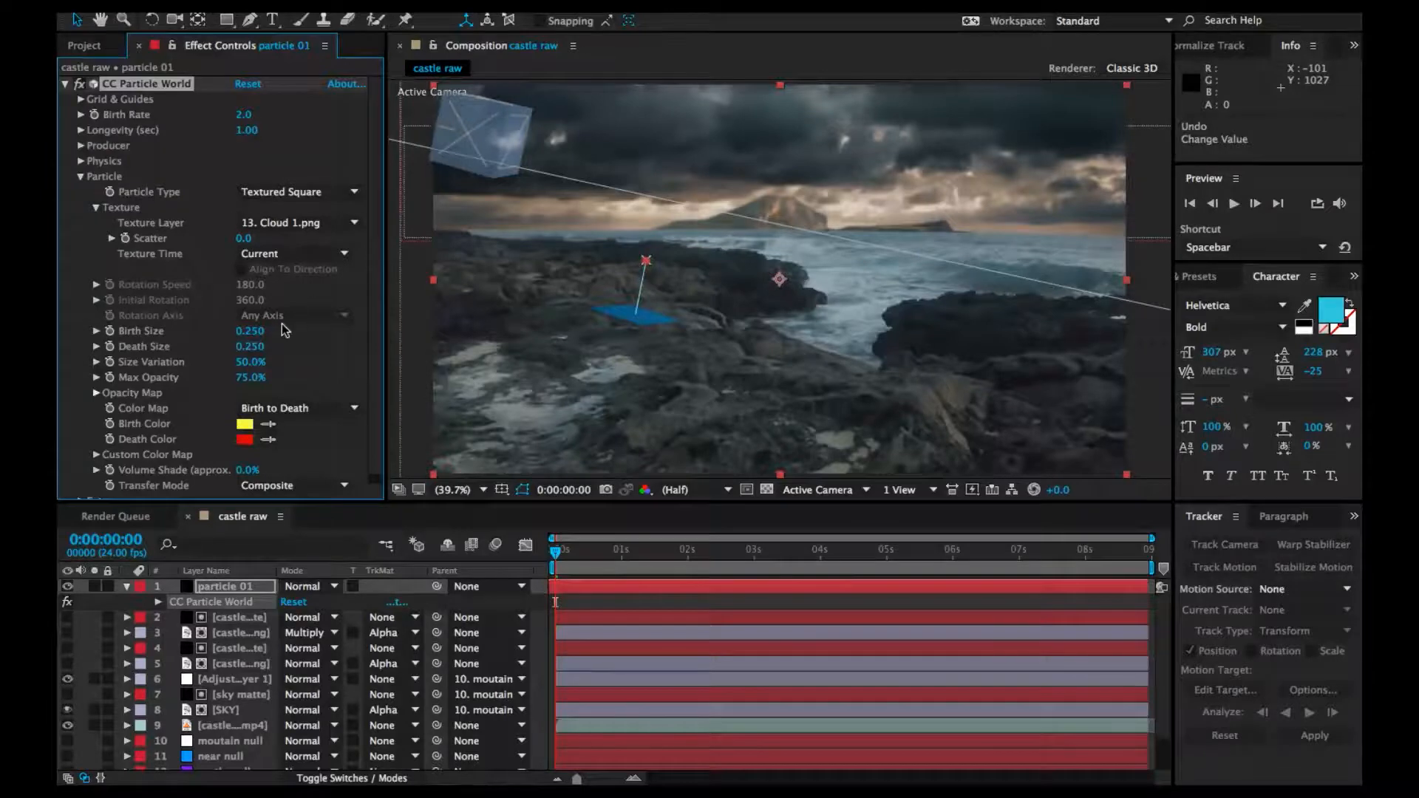
# Set the particles' Birth Color to white FFFFFF and their Death Color to light grey C8C8C8
pyautogui.click(244, 423)
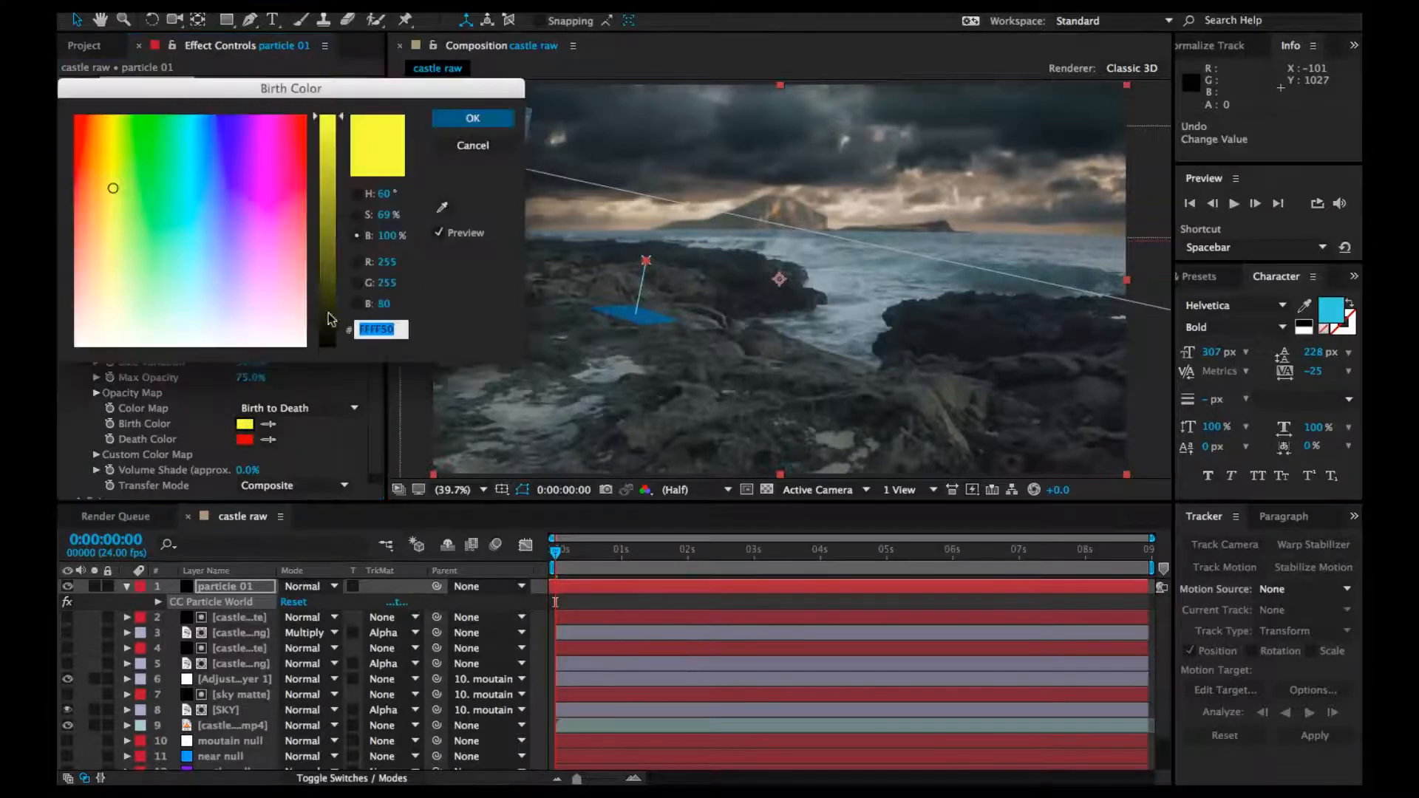
pyautogui.write('FFFFFF')
pyautogui.click(473, 121)
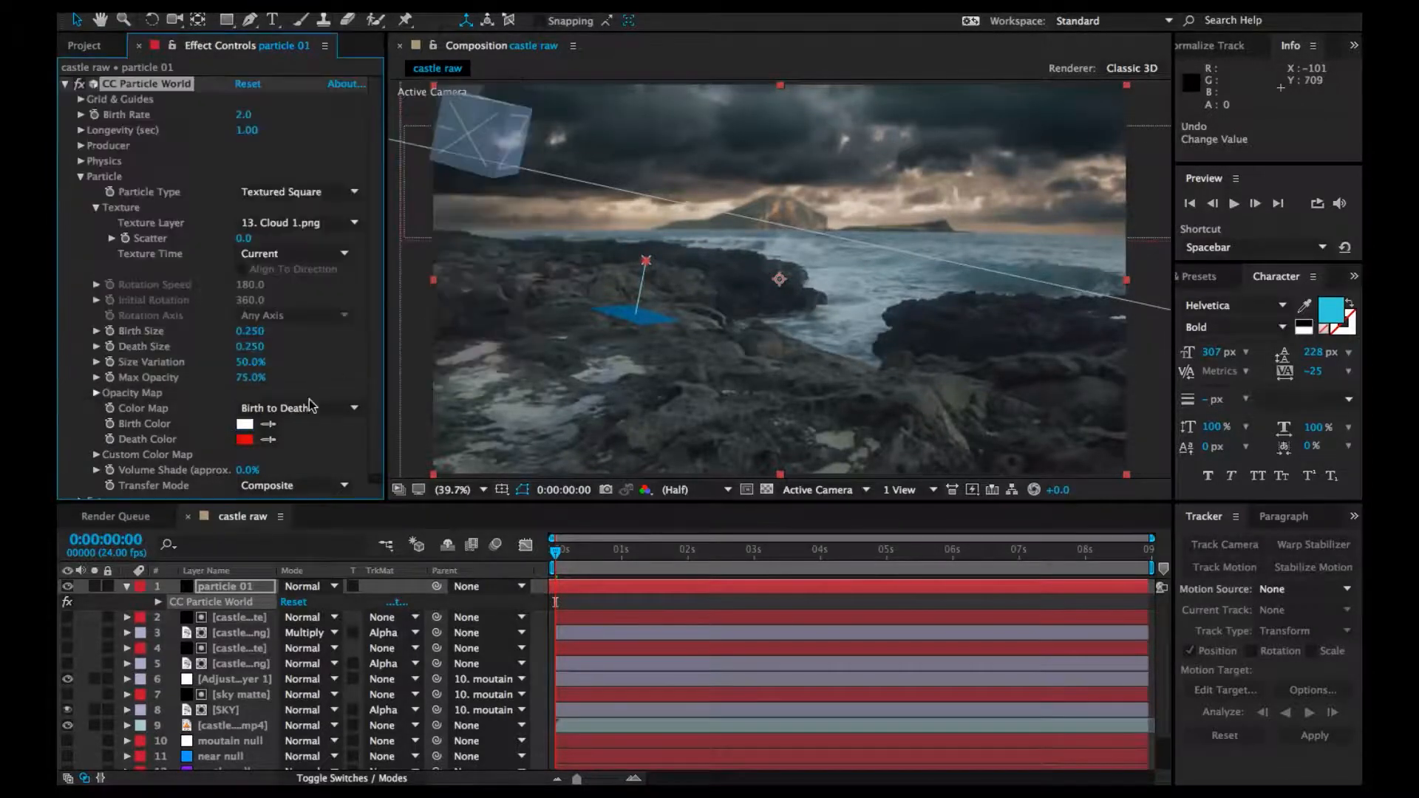
pyautogui.click(244, 439)
pyautogui.click(259, 338)
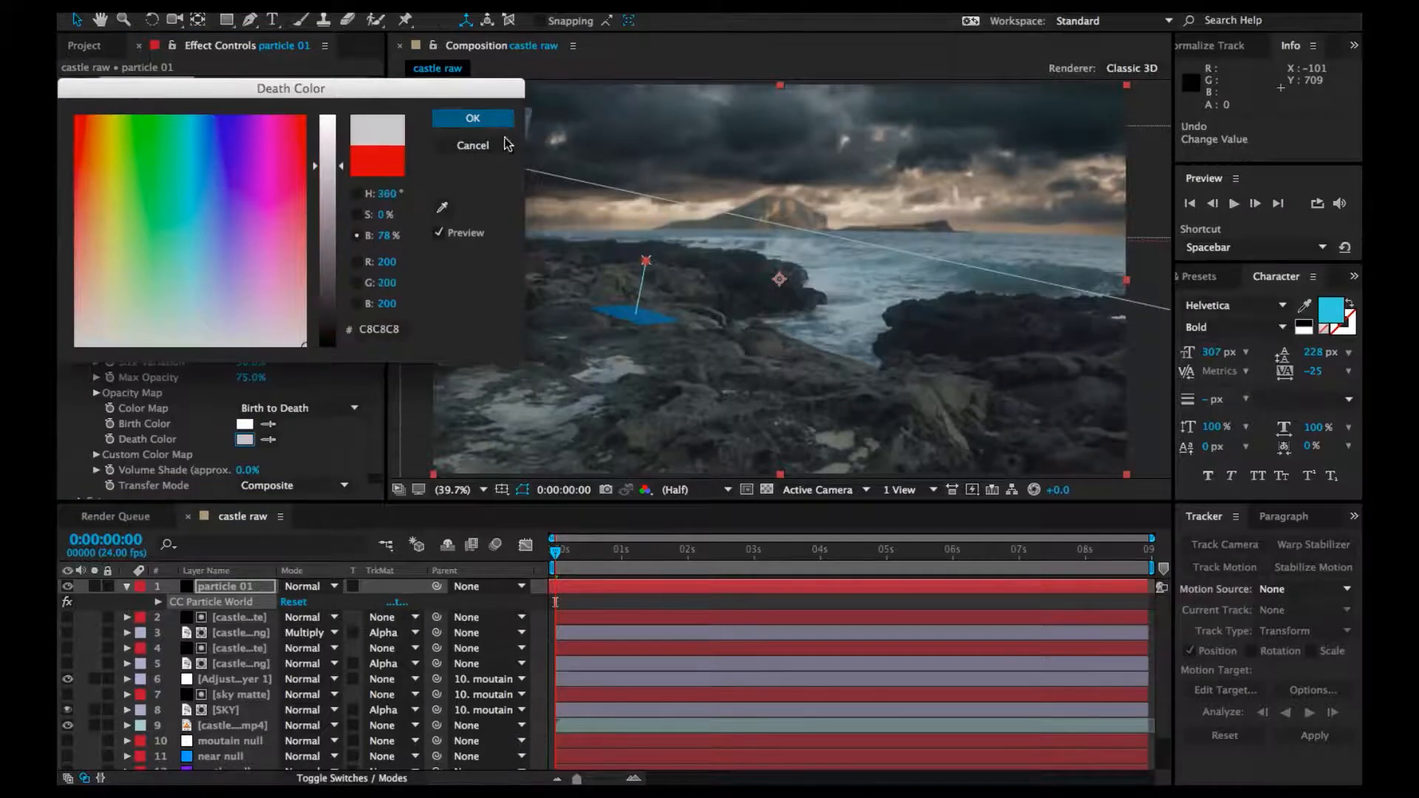
pyautogui.click(487, 121)
# Set both the Birth Size and the Death Size of the cloud particles to 6
pyautogui.click(252, 331)
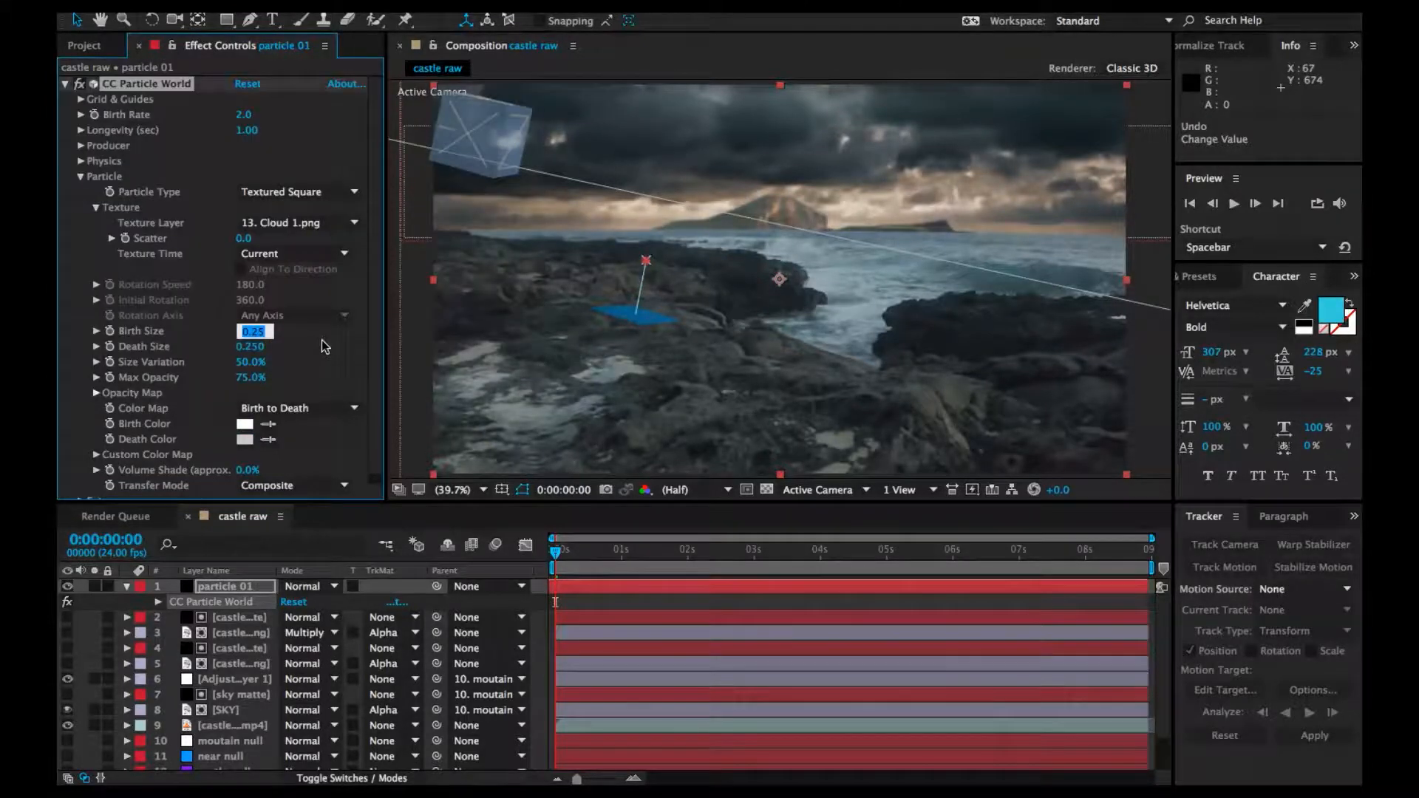
pyautogui.write('6')
pyautogui.press('Tab')
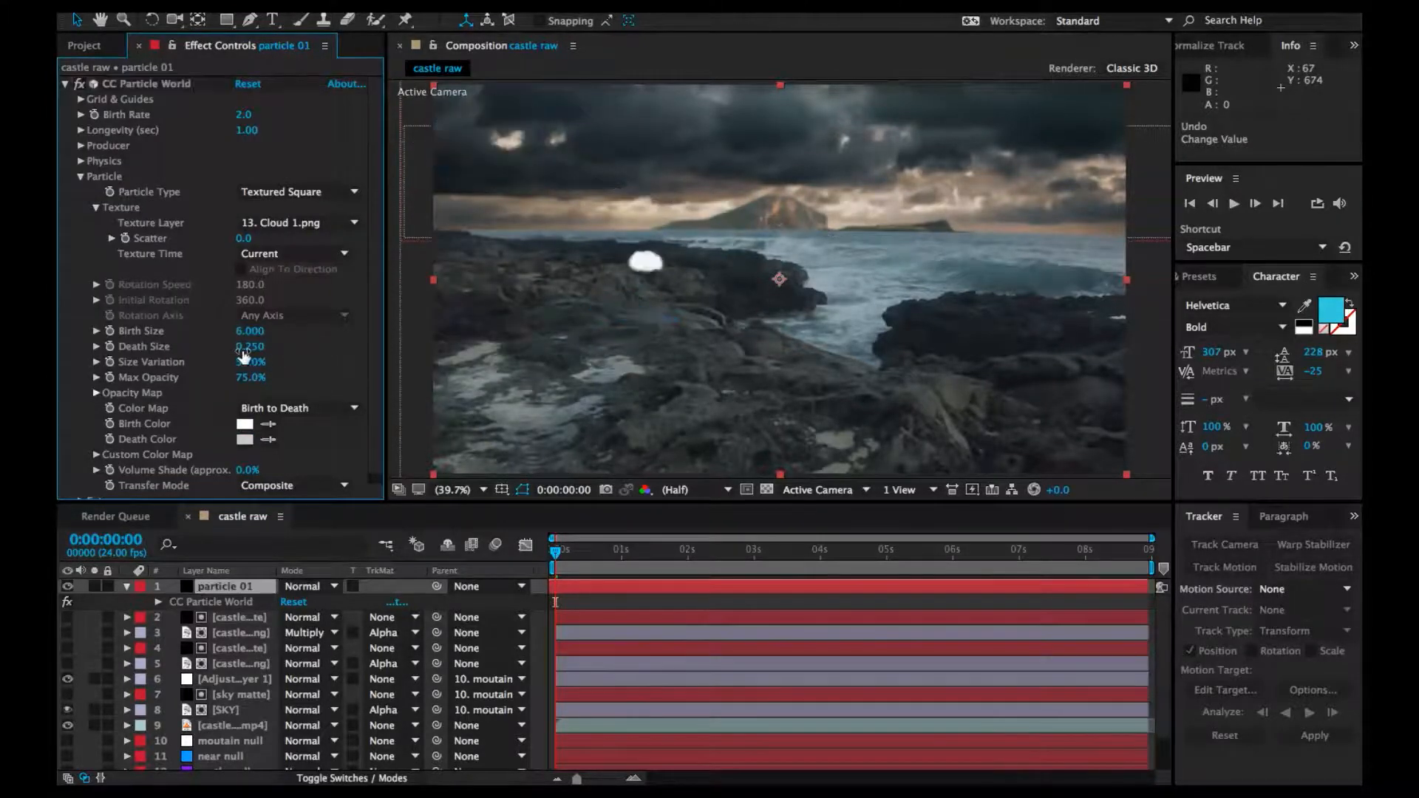
pyautogui.write('6')
pyautogui.press('Return')
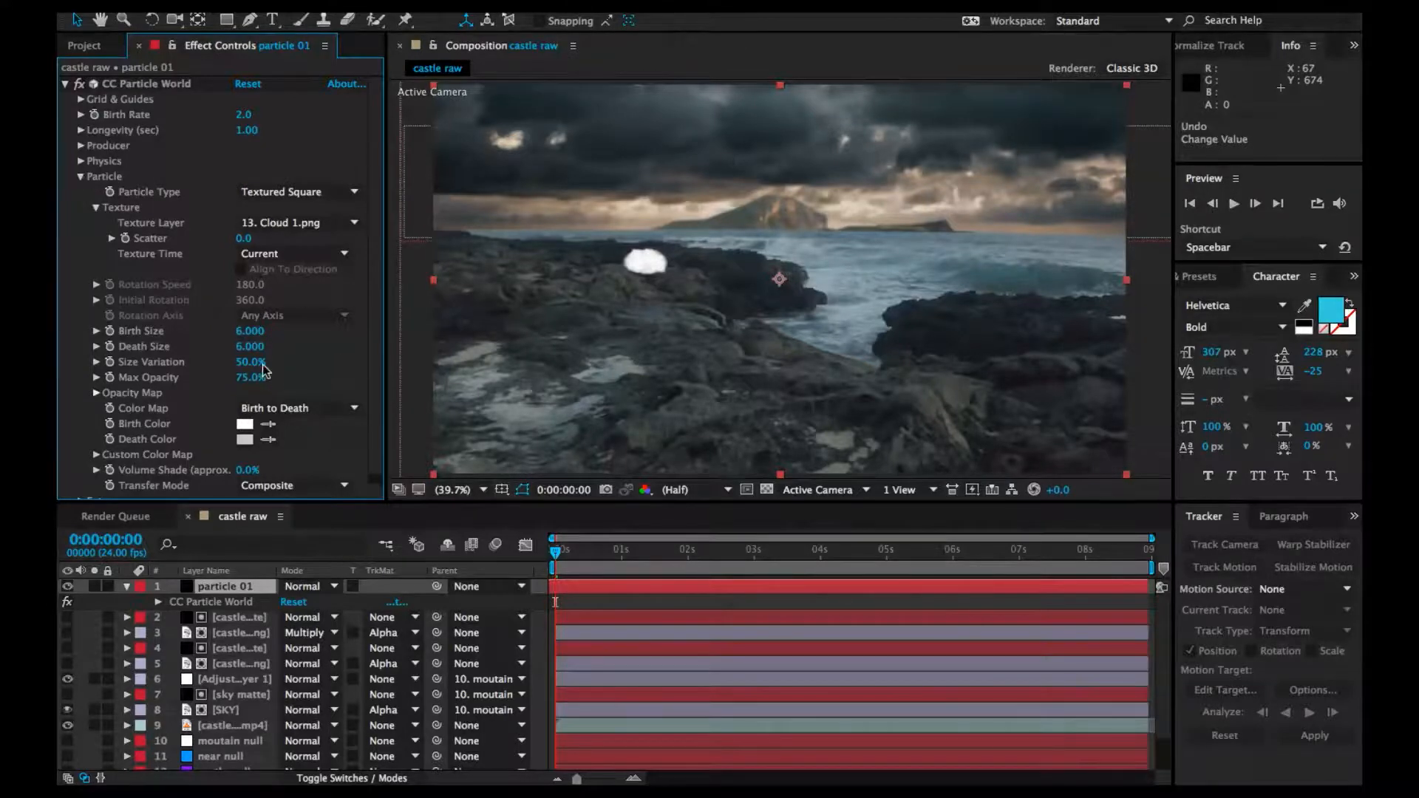
# Raise the particles' Birth Size to about 6.91 and collapse the Particle settings
pyautogui.click(255, 331)
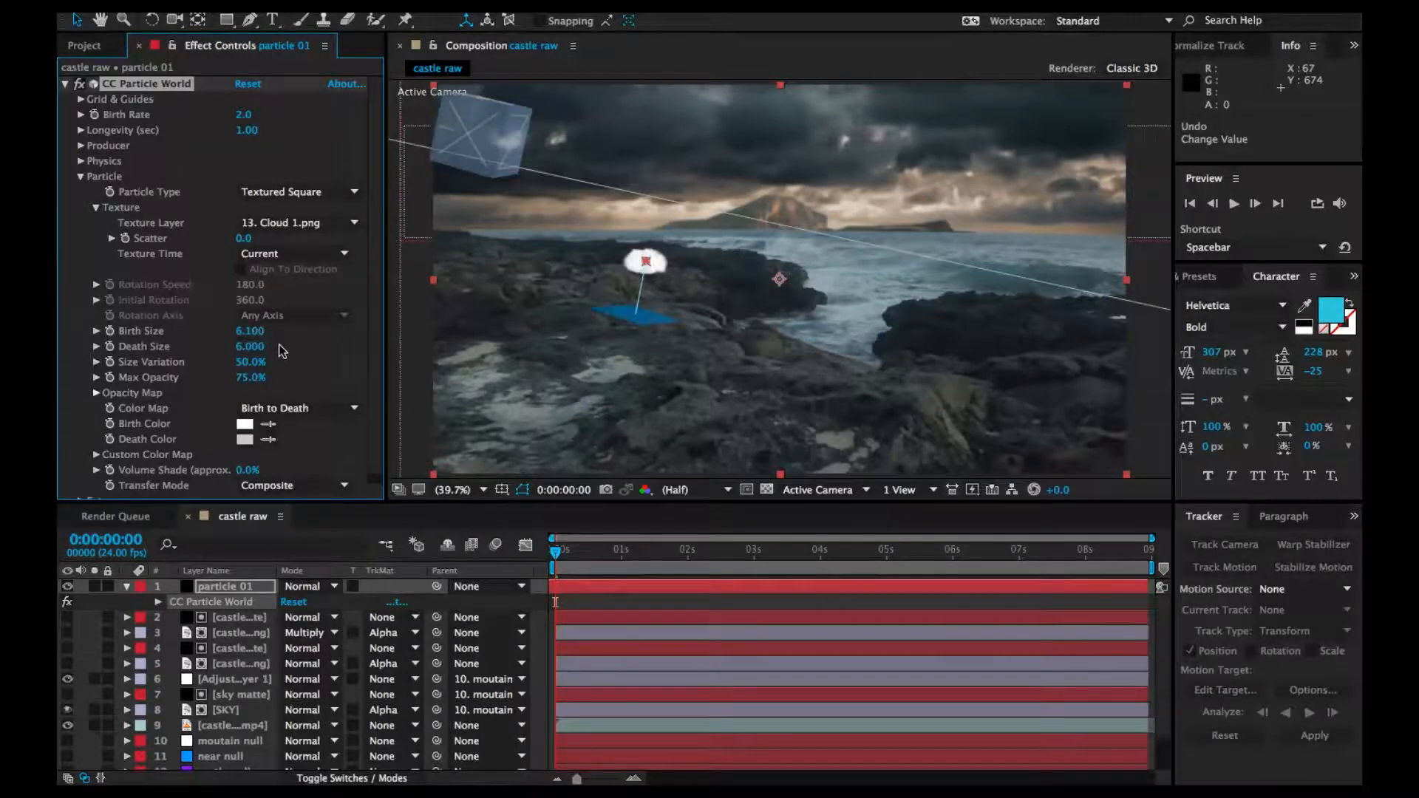
pyautogui.moveTo(254, 334); pyautogui.dragTo(316, 342)
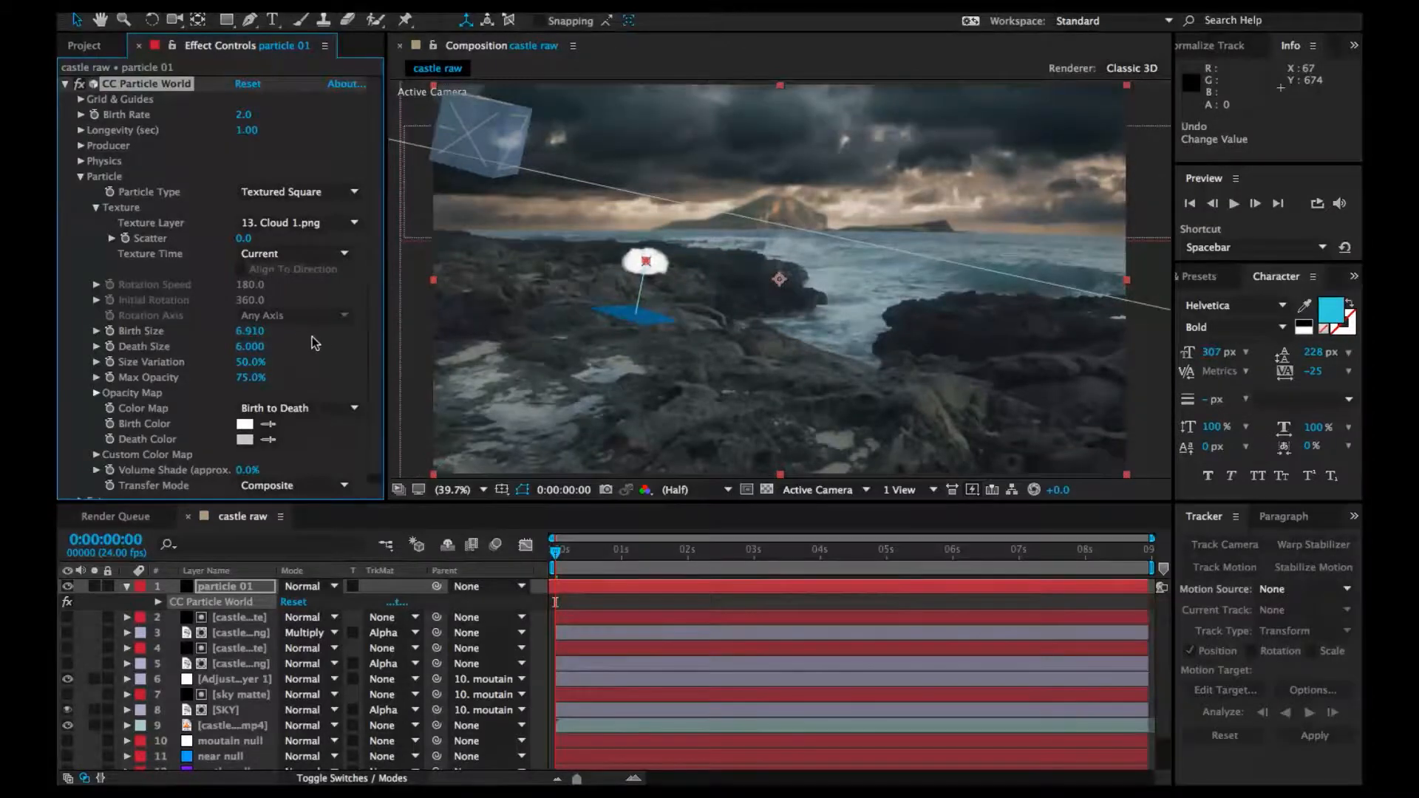
pyautogui.click(80, 176)
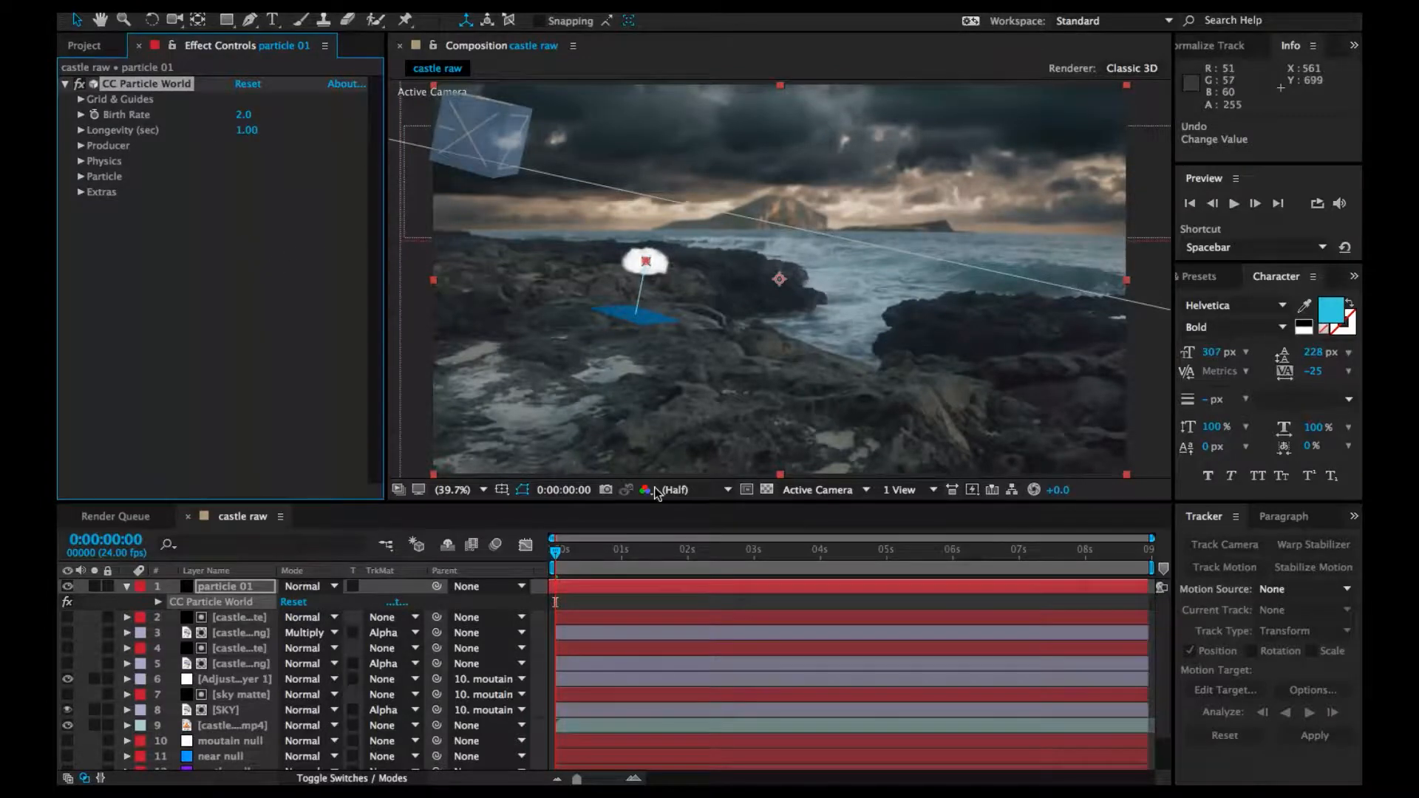
# Shift the particle 01 layer to start at 0:00:00:00 and keyframe its Birth Rate at 0 there
pyautogui.moveTo(610, 587); pyautogui.dragTo(677, 590)
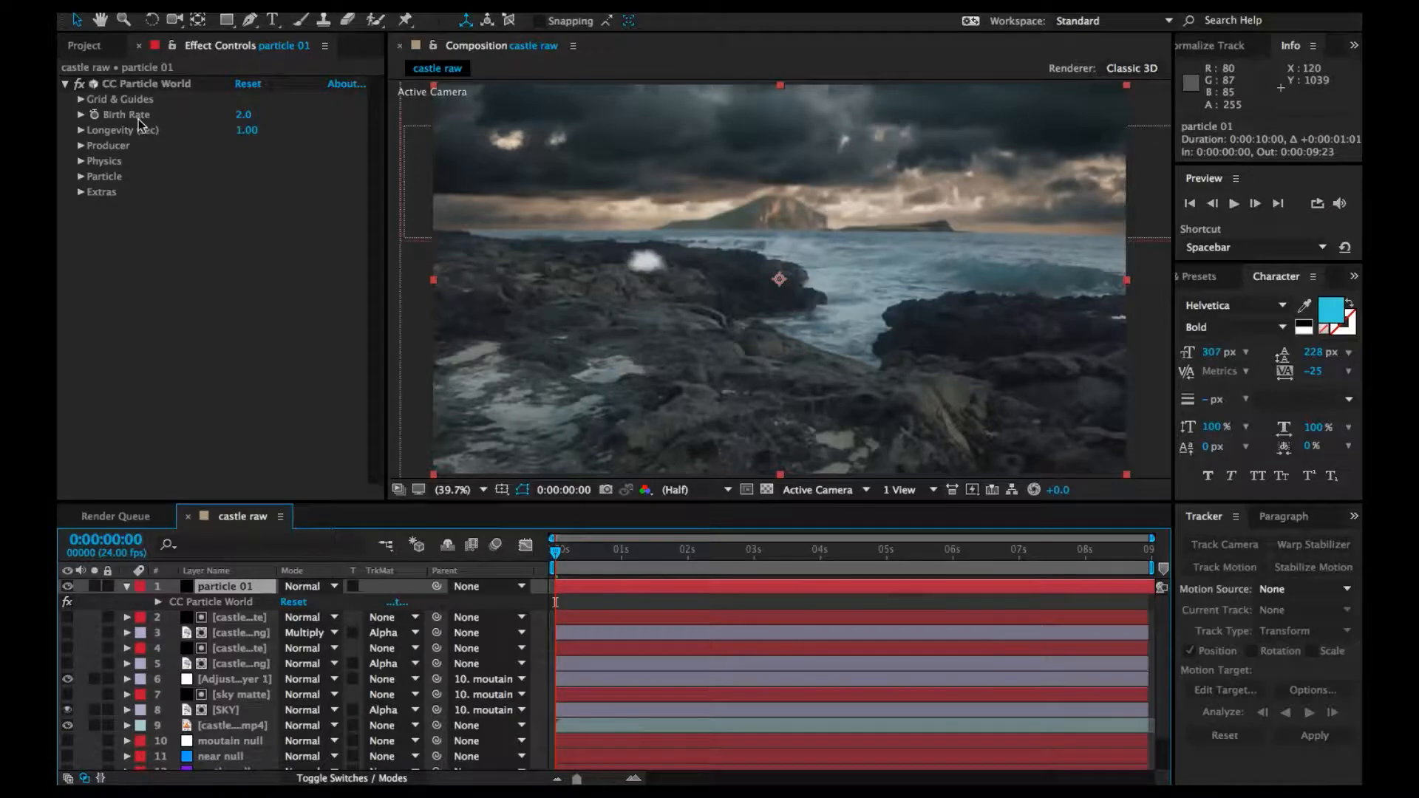
pyautogui.click(146, 84)
pyautogui.click(244, 116)
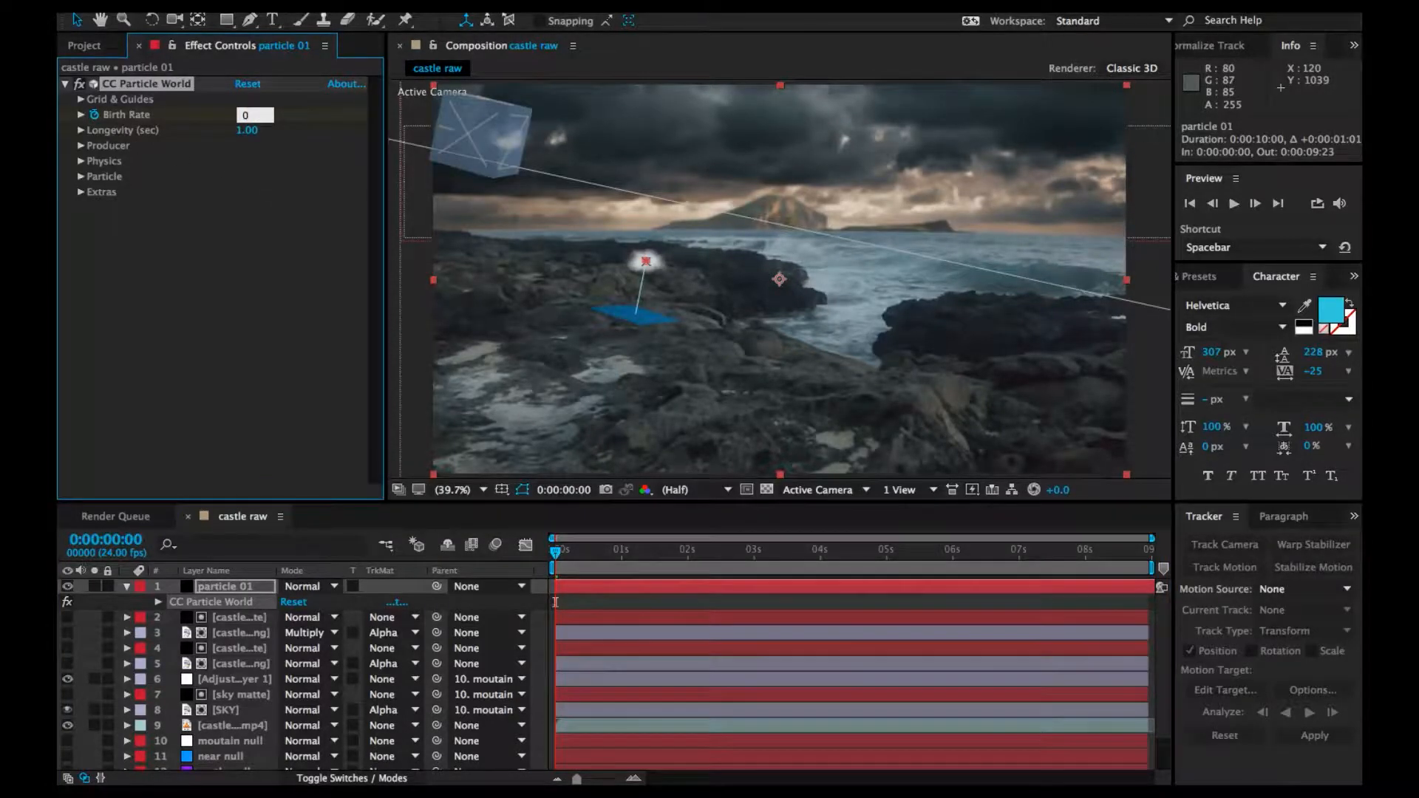
pyautogui.click(136, 247)
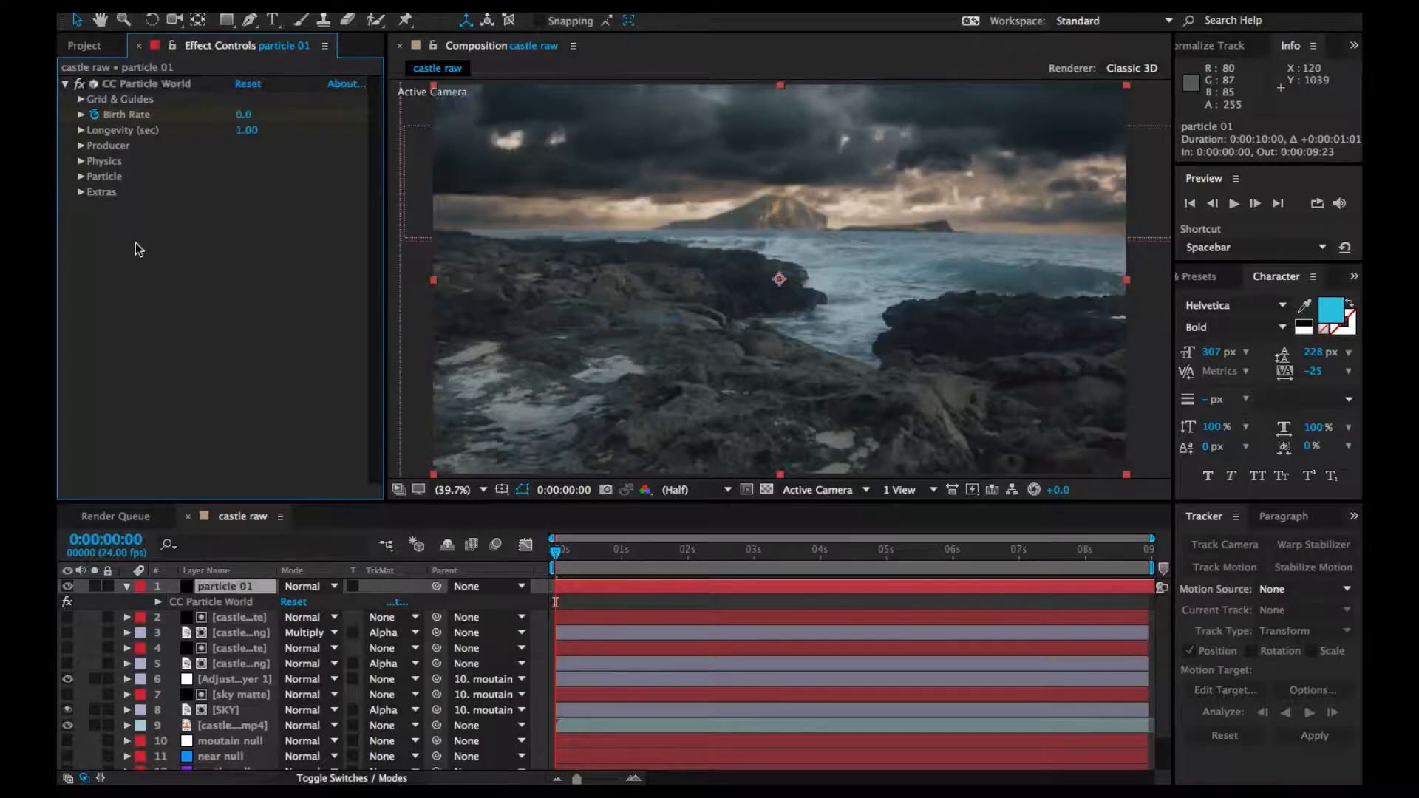
# Keyframe the Birth Rate at 15 on frame 0:00:00:01 and back at 0 on frame 0:00:00:02
pyautogui.press('pagedown')
pyautogui.click(242, 116)
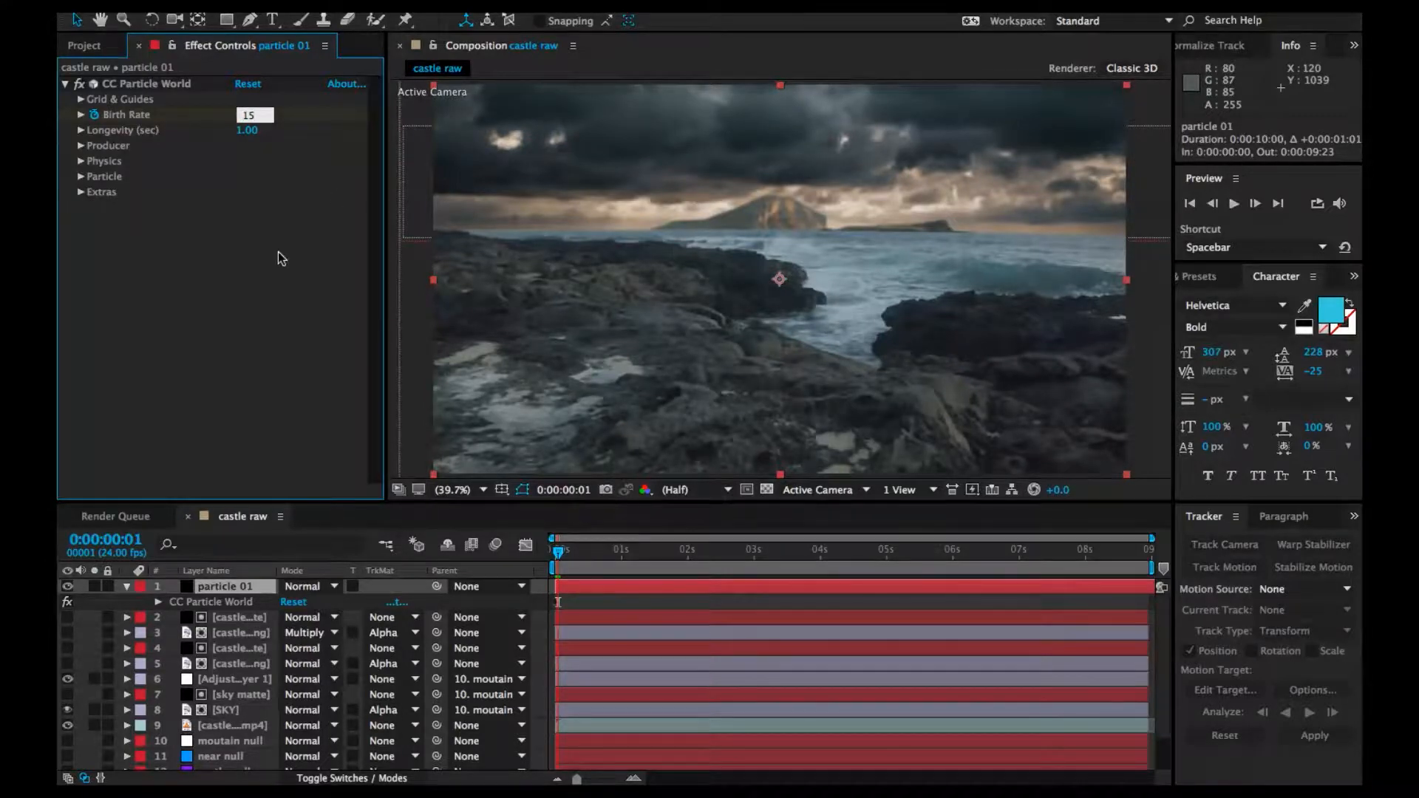
pyautogui.press('Return')
pyautogui.press('pagedown')
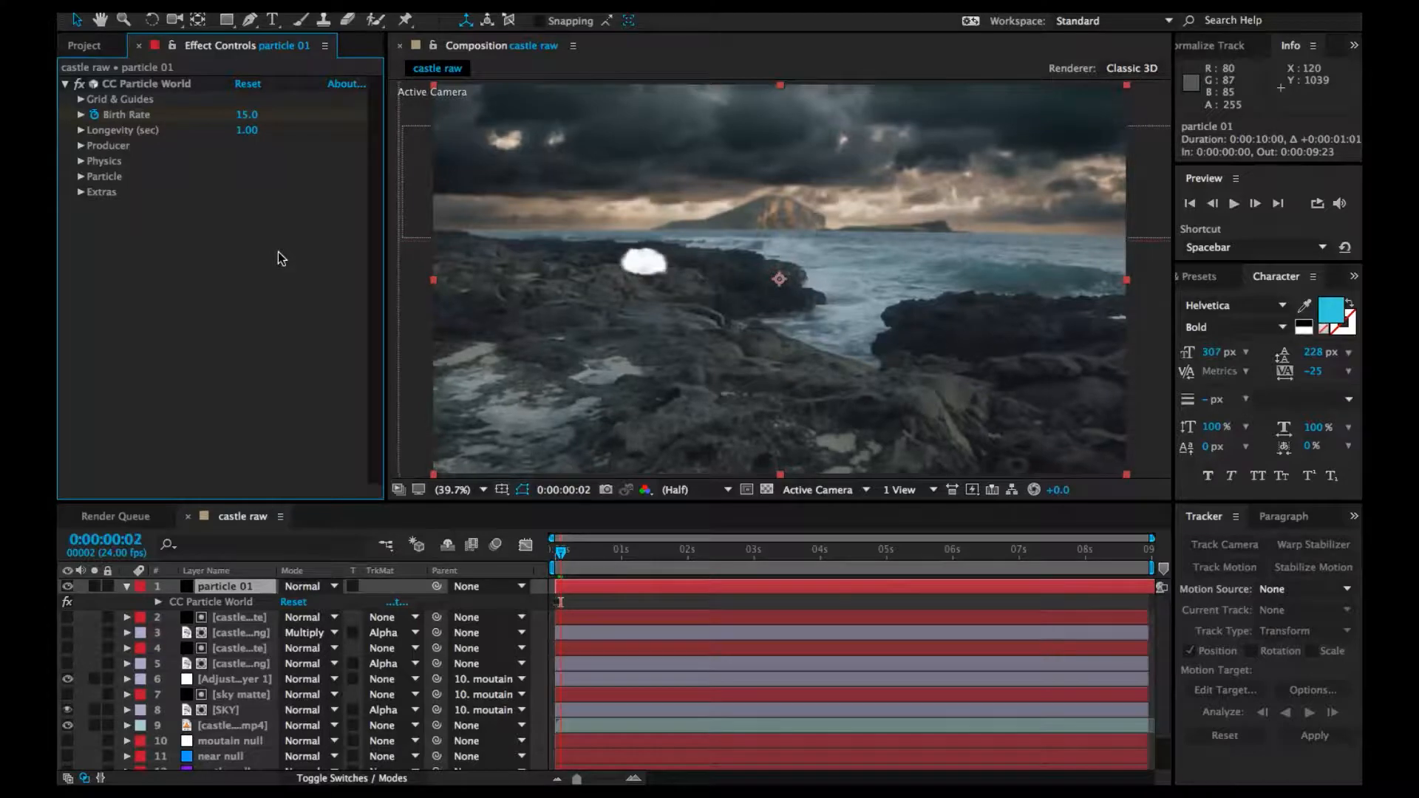
pyautogui.click(250, 118)
pyautogui.write('0')
pyautogui.press('Return')
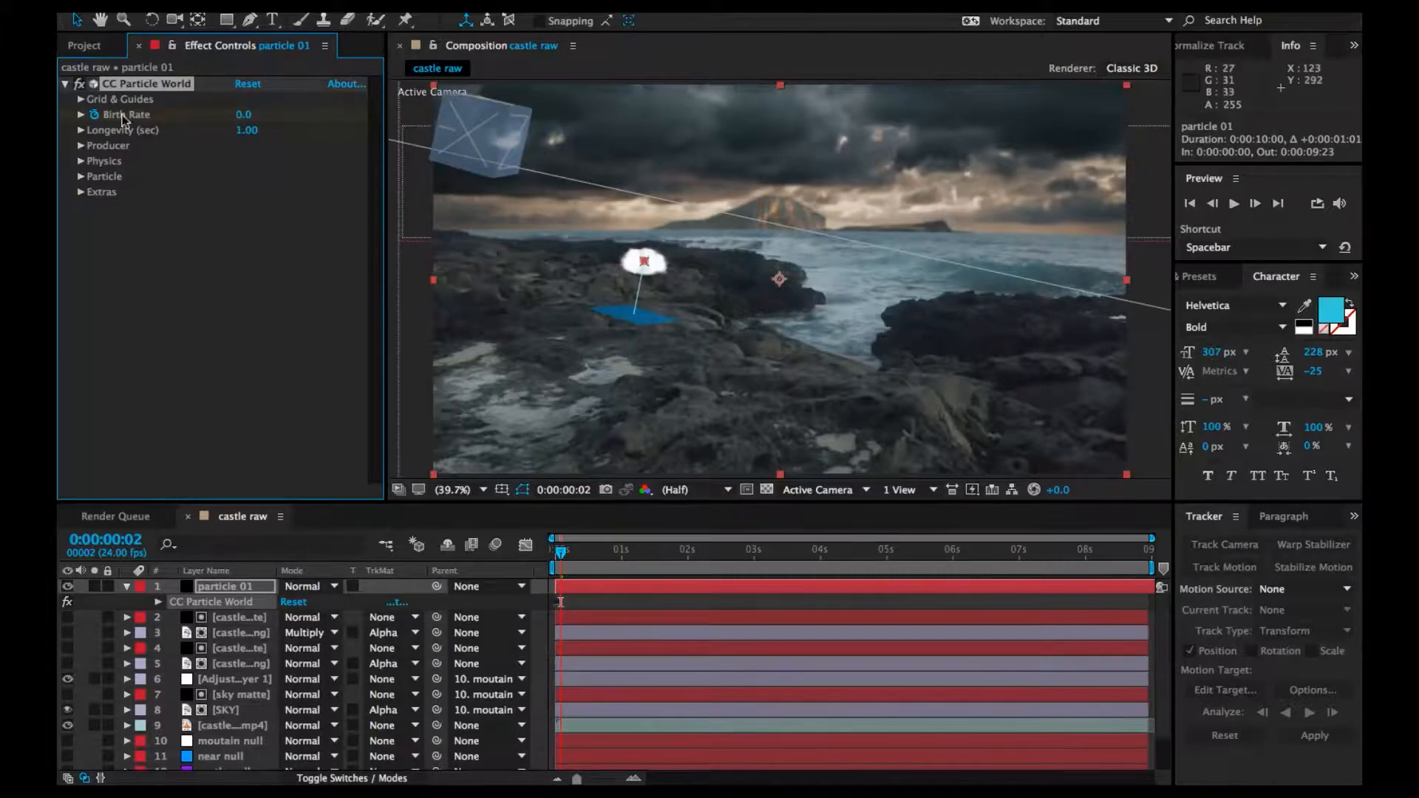
# Set the CC Particle World Longevity to 14 seconds
pyautogui.click(247, 132)
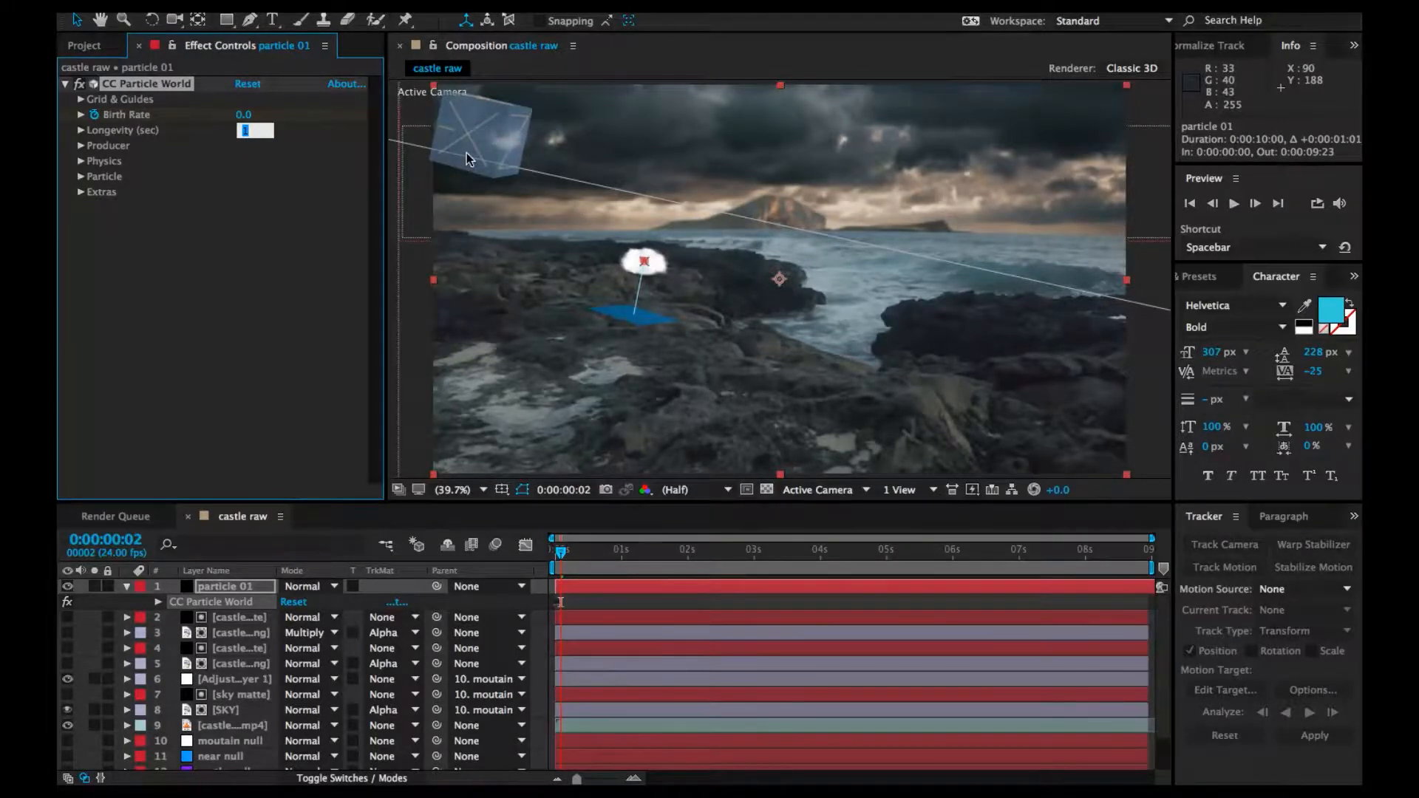
pyautogui.write('14')
pyautogui.click(240, 320)
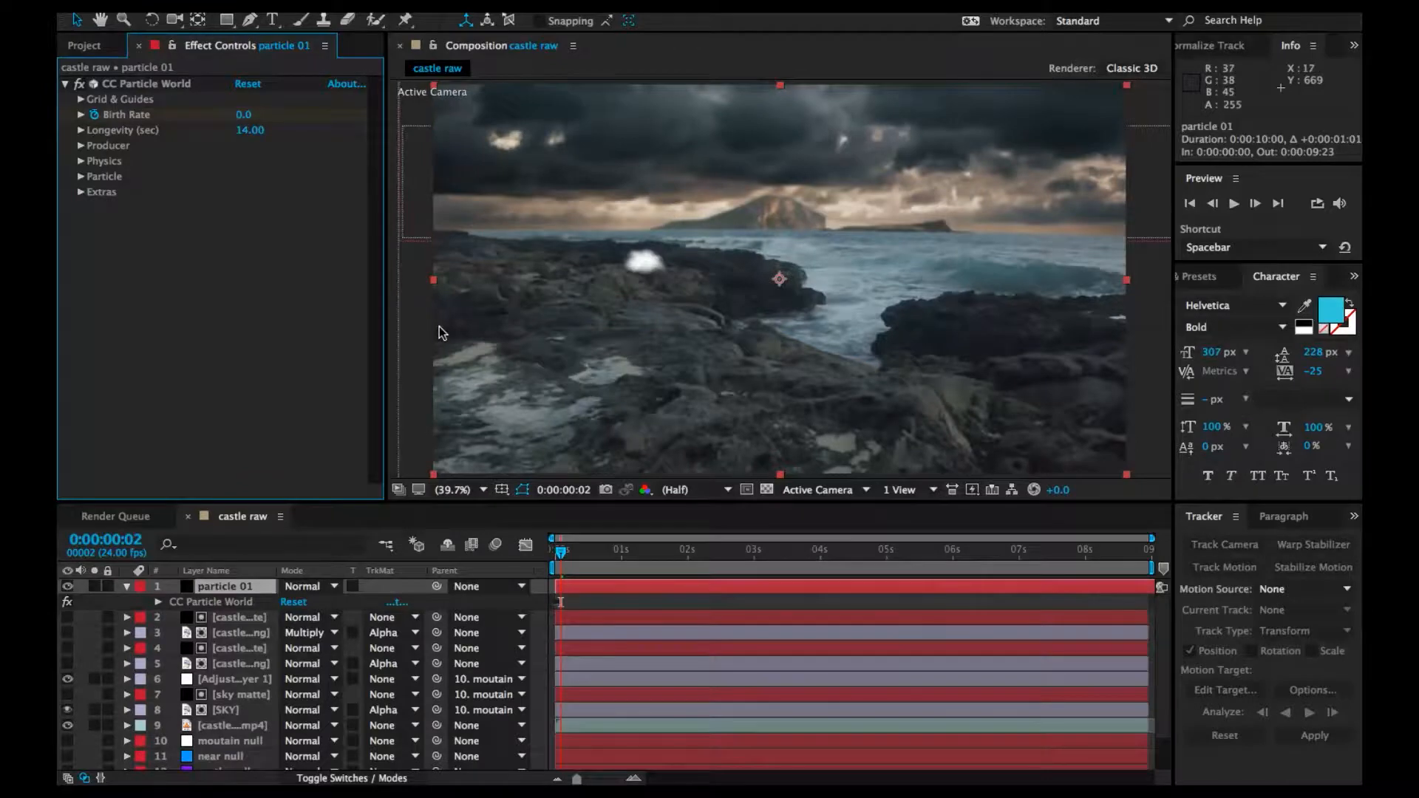
# Slide the particle 01 layer 1:23 earlier and extend its out point to 0:00:08:22
pyautogui.moveTo(774, 587); pyautogui.dragTo(558, 585)
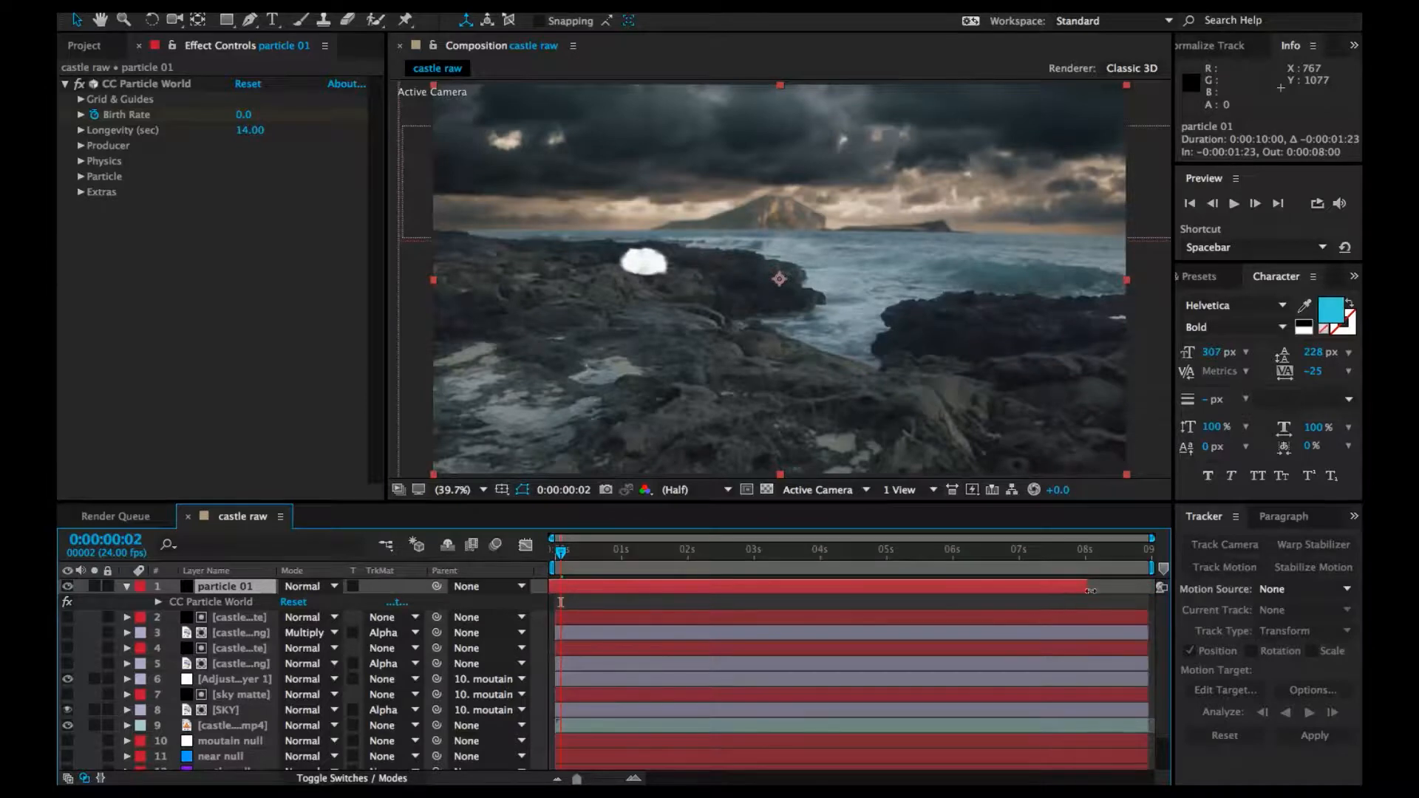
pyautogui.moveTo(1090, 589); pyautogui.dragTo(1140, 582)
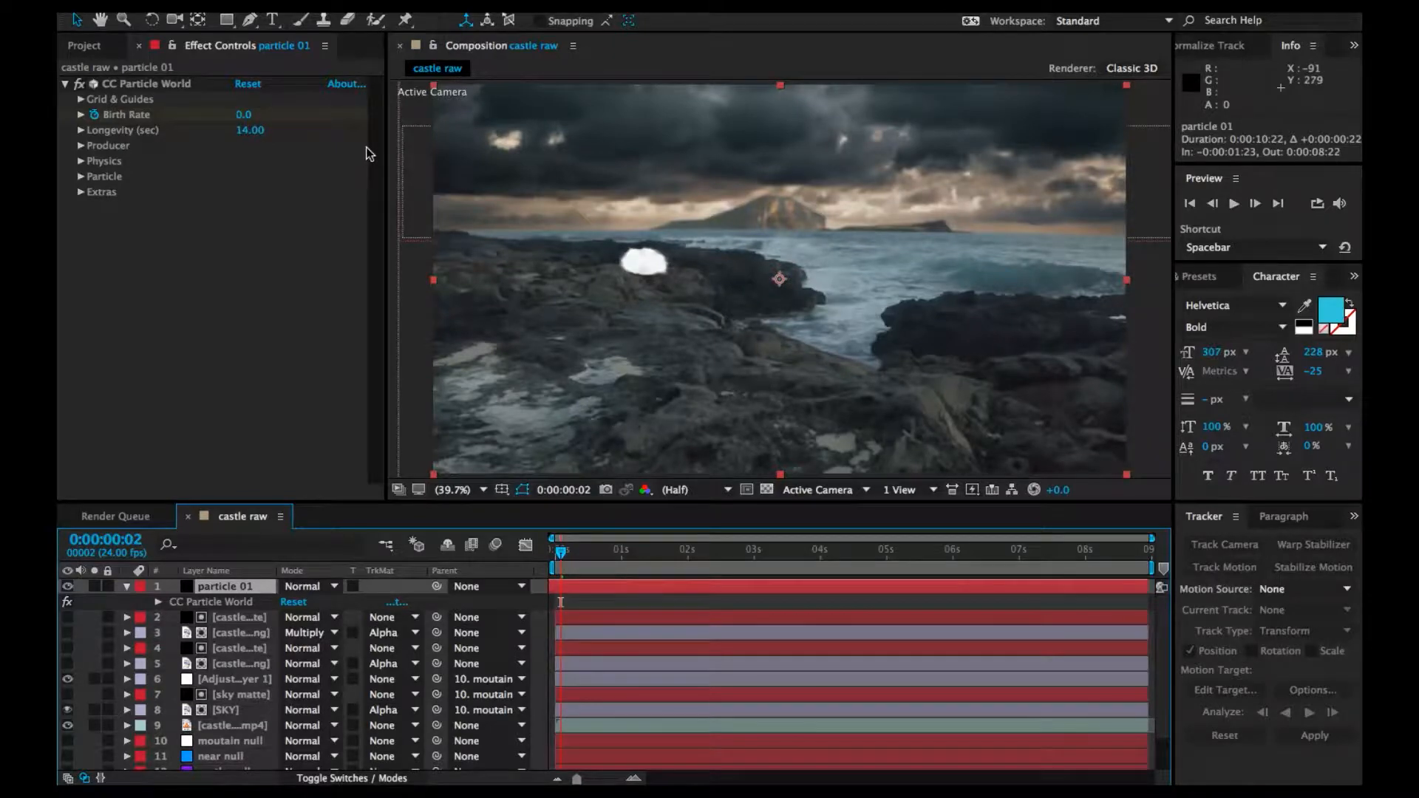
# Expand the Producer settings and widen the particle emitter's Radius X to about 1.665
pyautogui.click(82, 147)
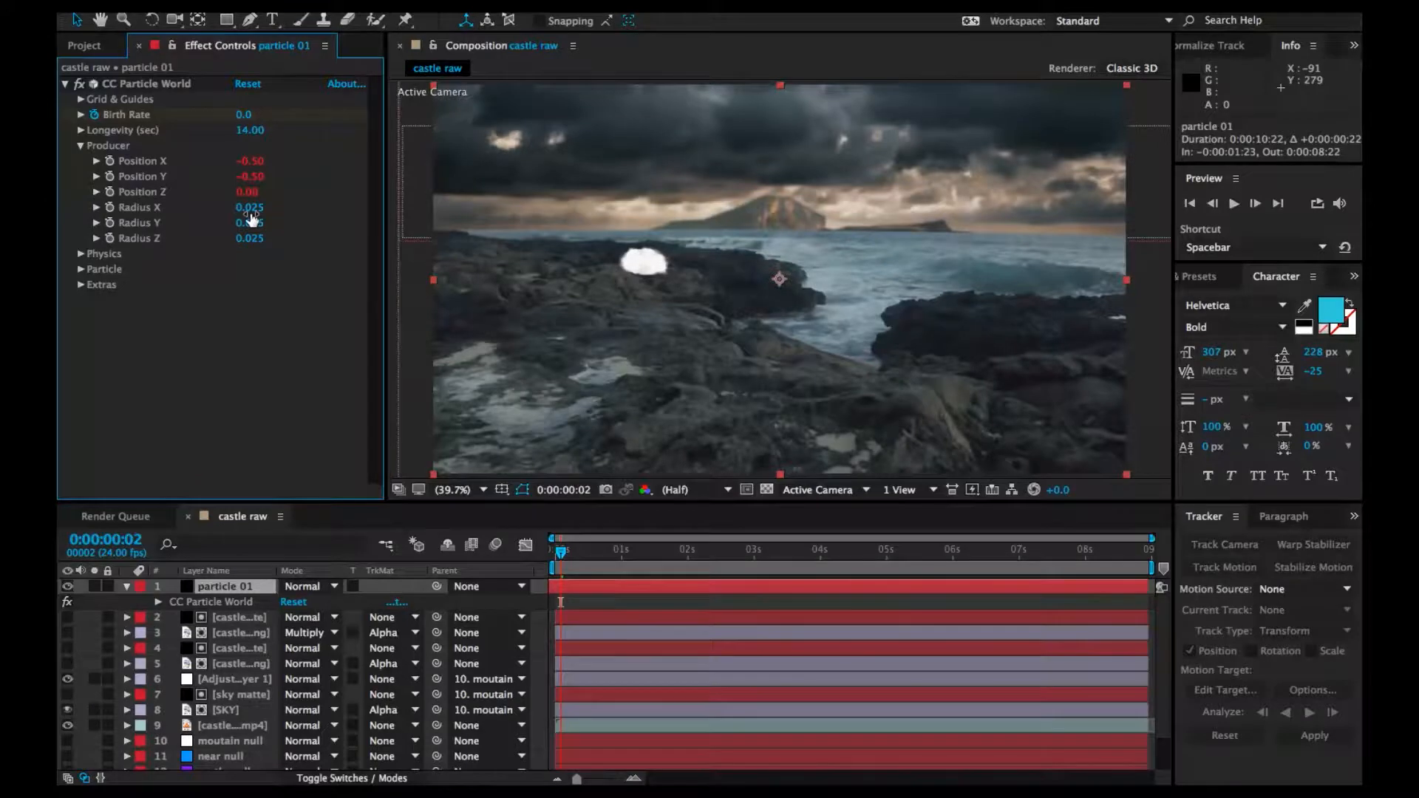
pyautogui.moveTo(250, 209); pyautogui.dragTo(391, 207)
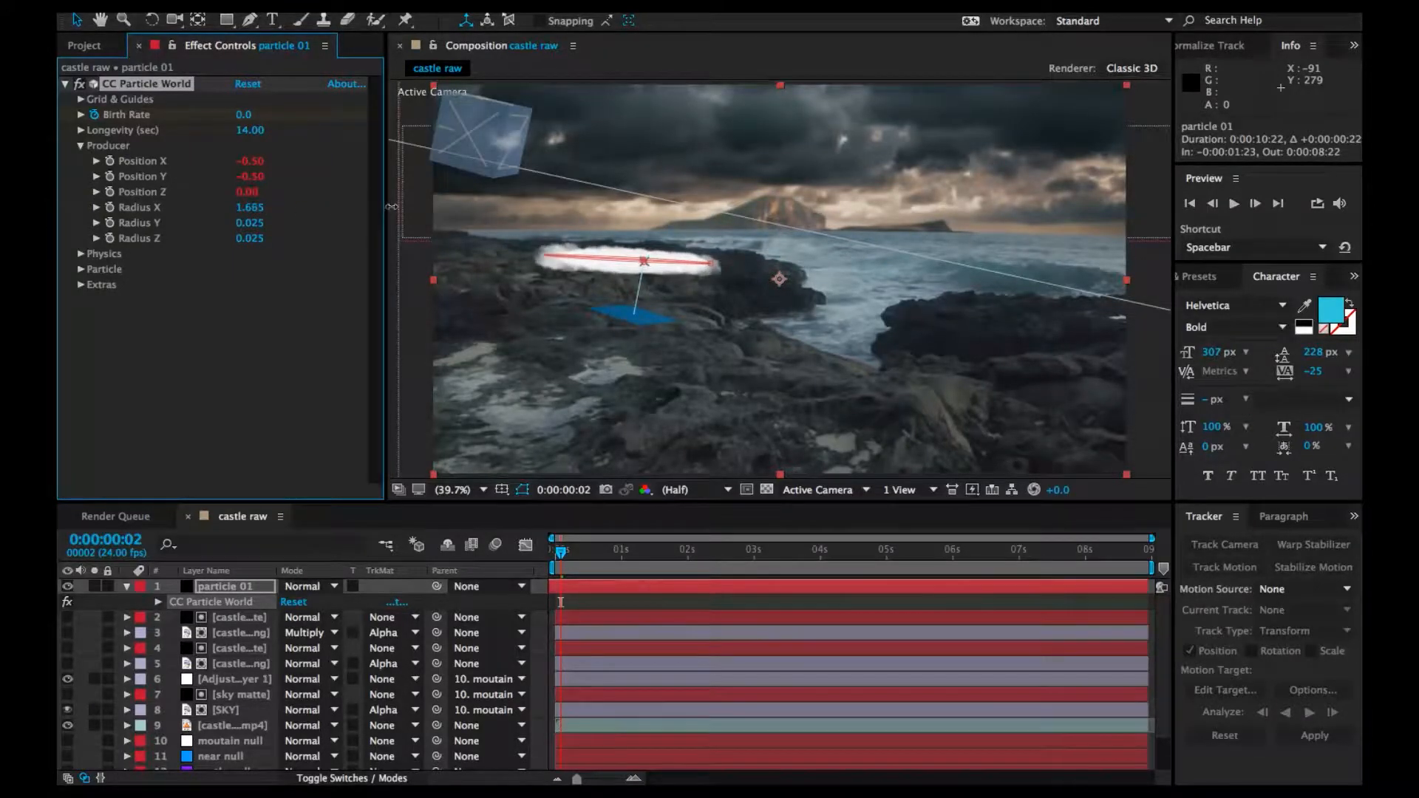
# Enlarge the emitter to about 0.325 in Radius Y and 0.515 in Radius Z, and raise the particle Size Variation to 93%
pyautogui.moveTo(256, 224)
pyautogui.mouseDown()
pyautogui.moveTo(294, 239)
pyautogui.moveTo(267, 221)
pyautogui.mouseUp()
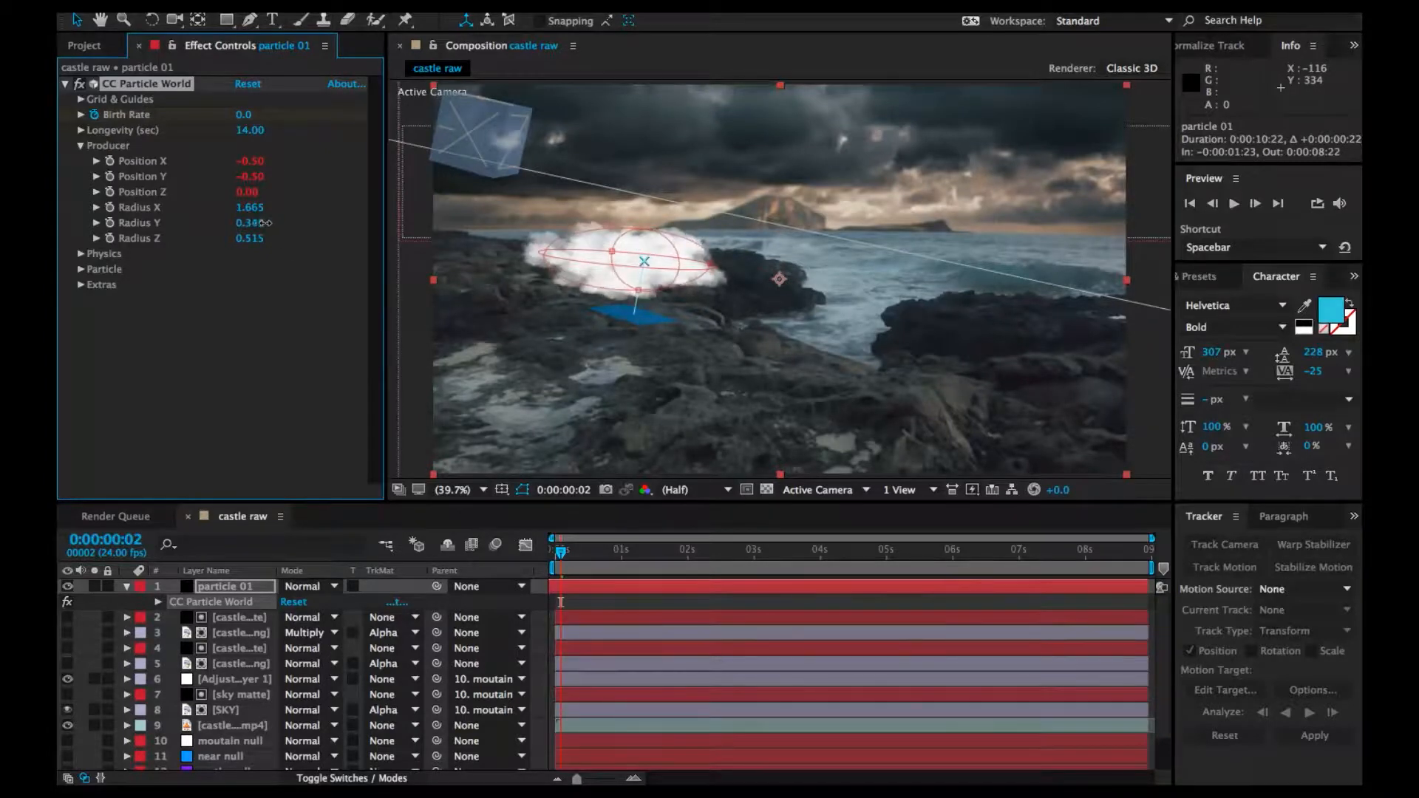
pyautogui.click(80, 269)
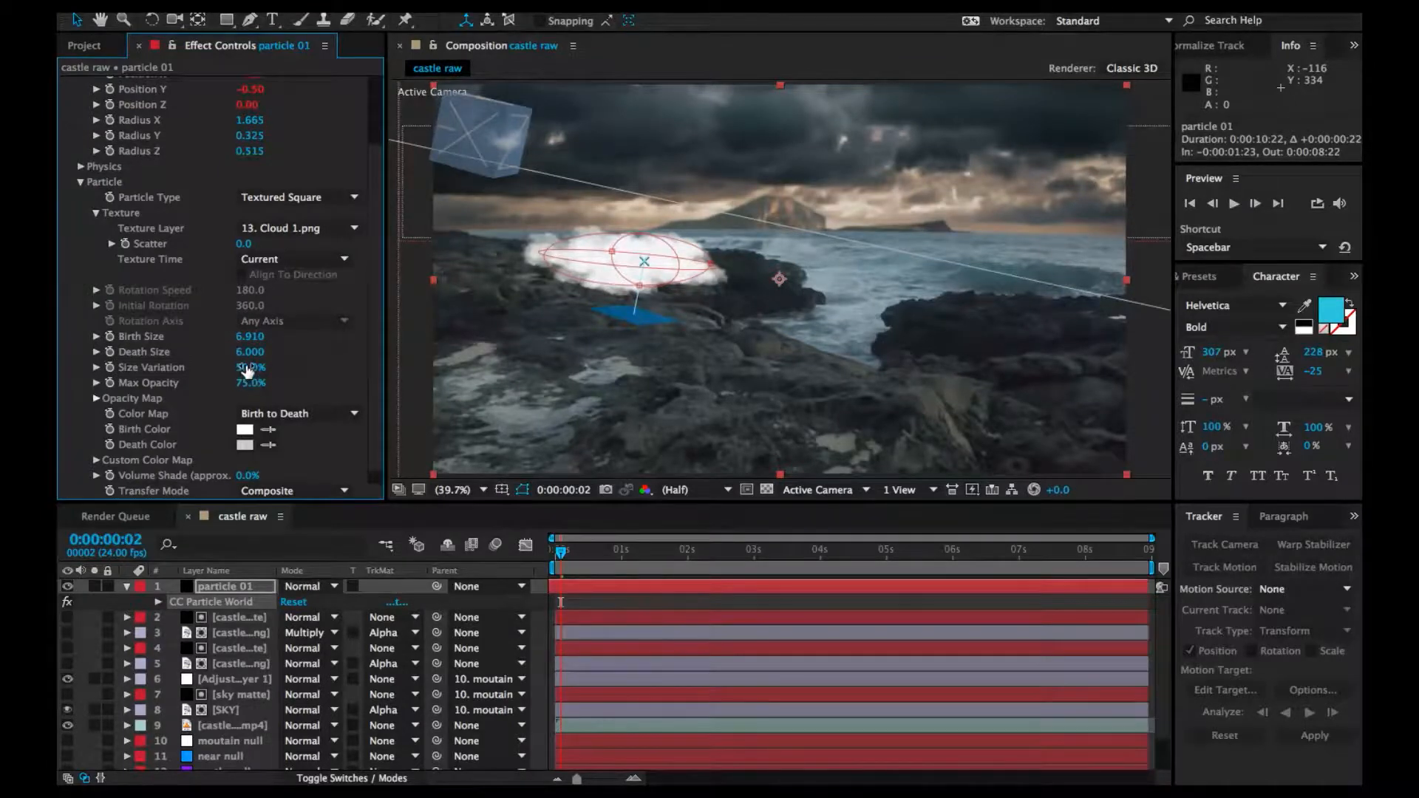
pyautogui.moveTo(266, 368); pyautogui.dragTo(286, 368)
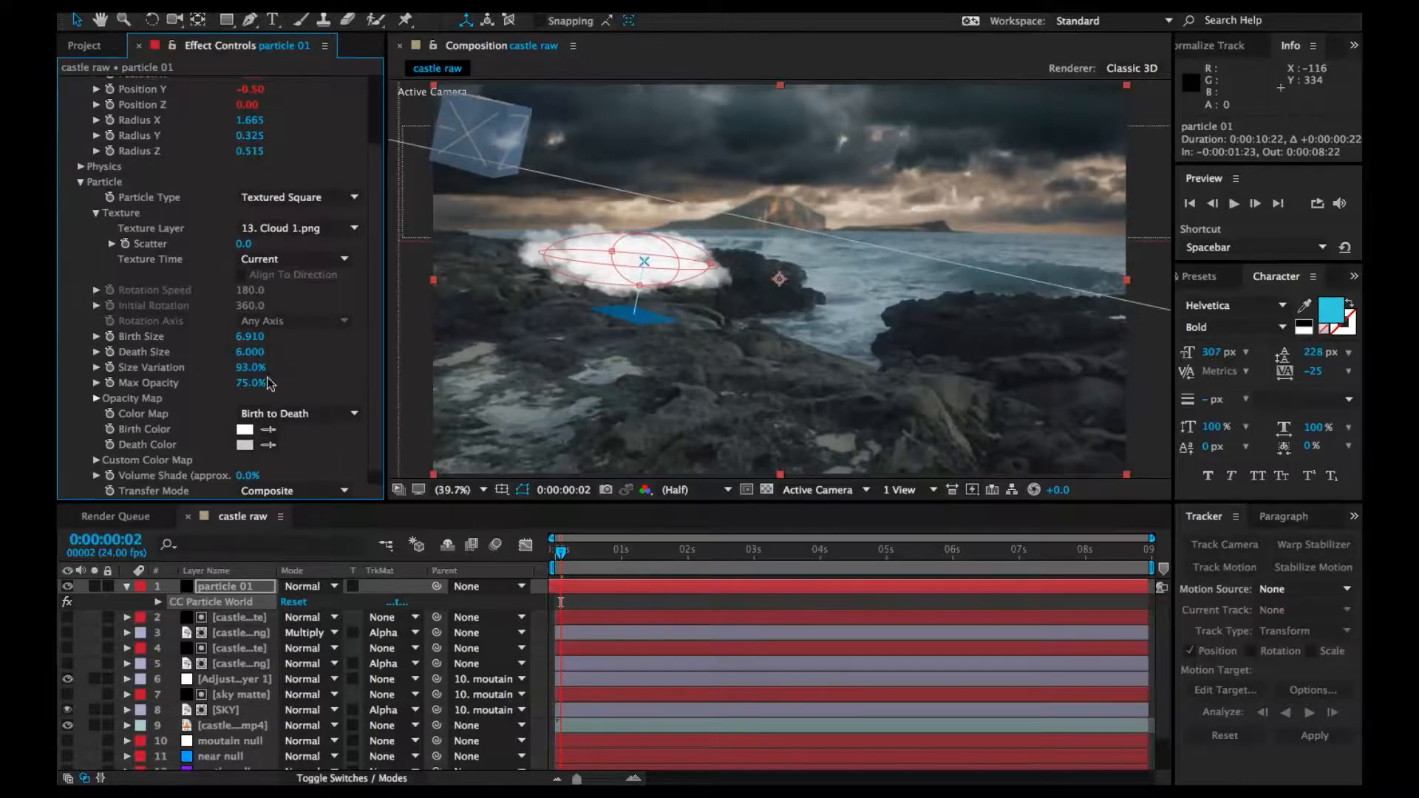
# Set the Max Opacity of the cloud particles to 20%
pyautogui.click(252, 384)
pyautogui.write('20')
pyautogui.press('Return')
# Enlarge the emitter to about 2.455 in Radius X, 0.425 in Radius Y and 1.015 in Radius Z
pyautogui.scroll(-1, 269, 321)
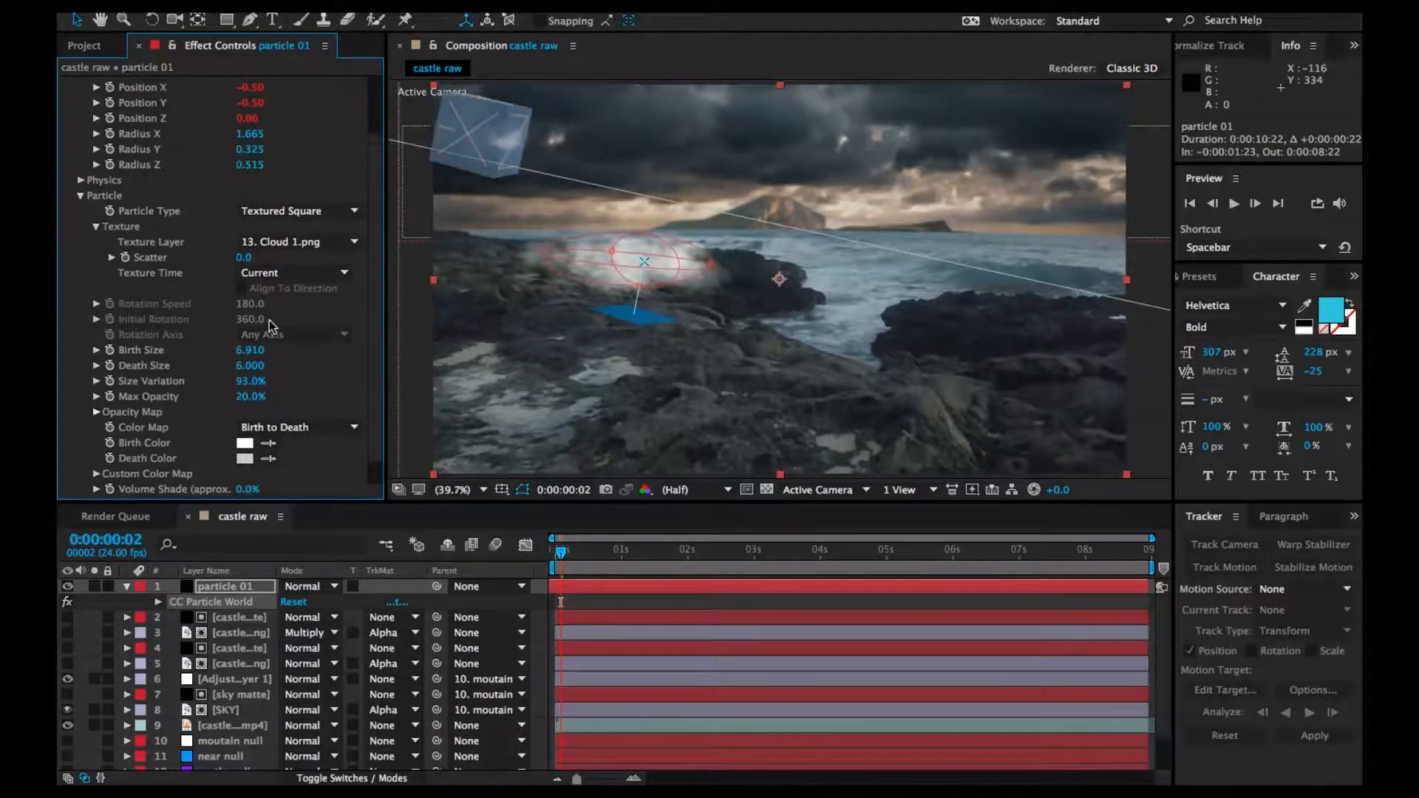
pyautogui.scroll(5, 129, 292)
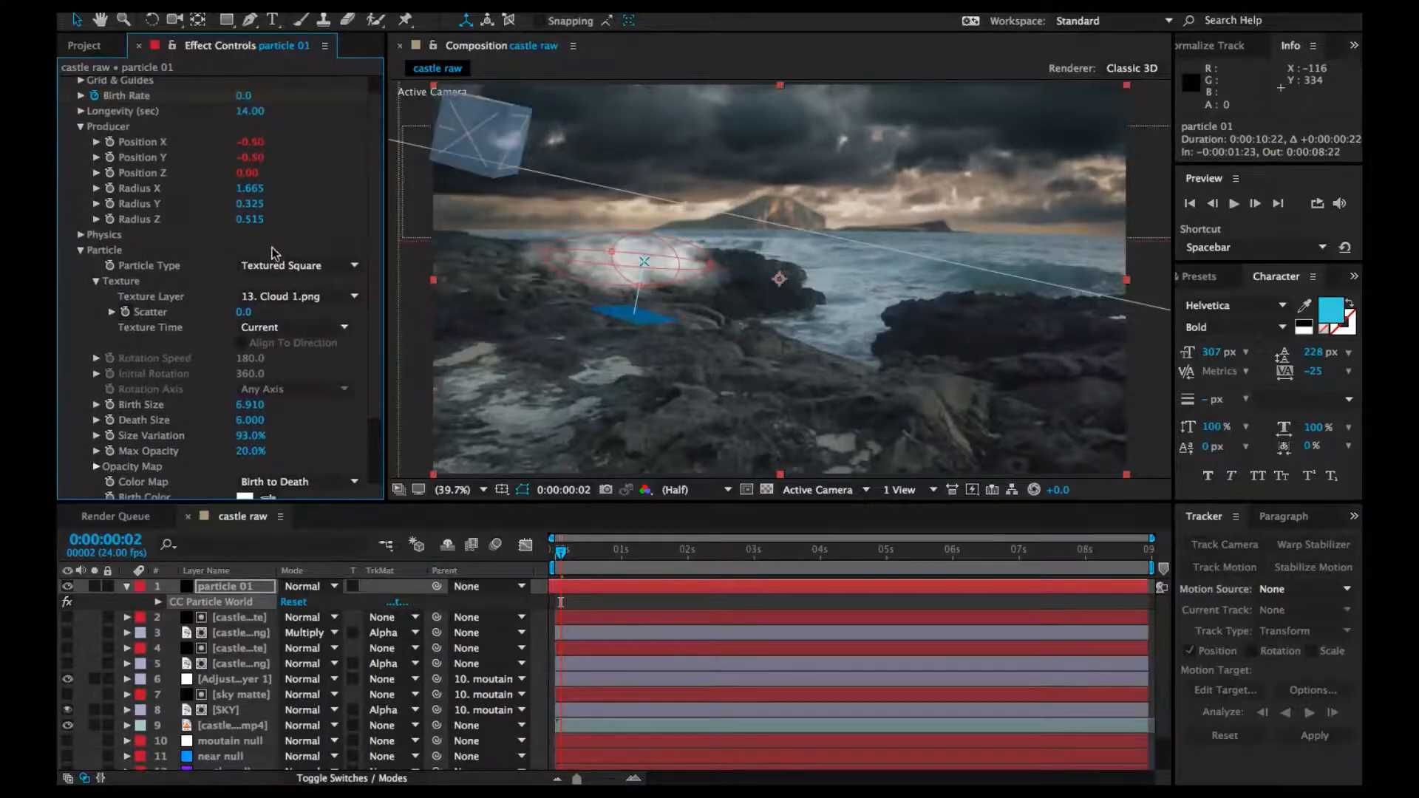
pyautogui.moveTo(250, 219); pyautogui.dragTo(321, 184)
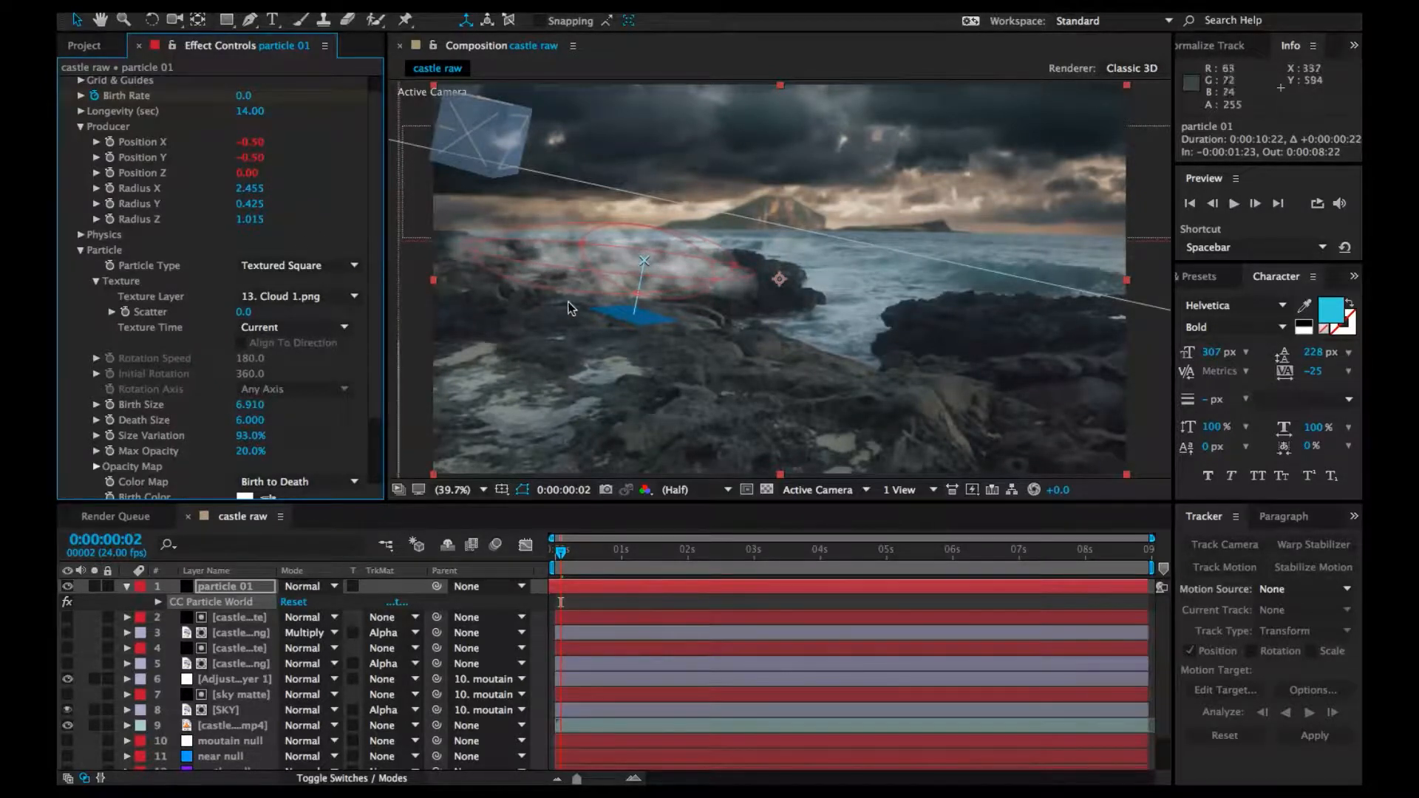
pyautogui.scroll(-1, 573, 310)
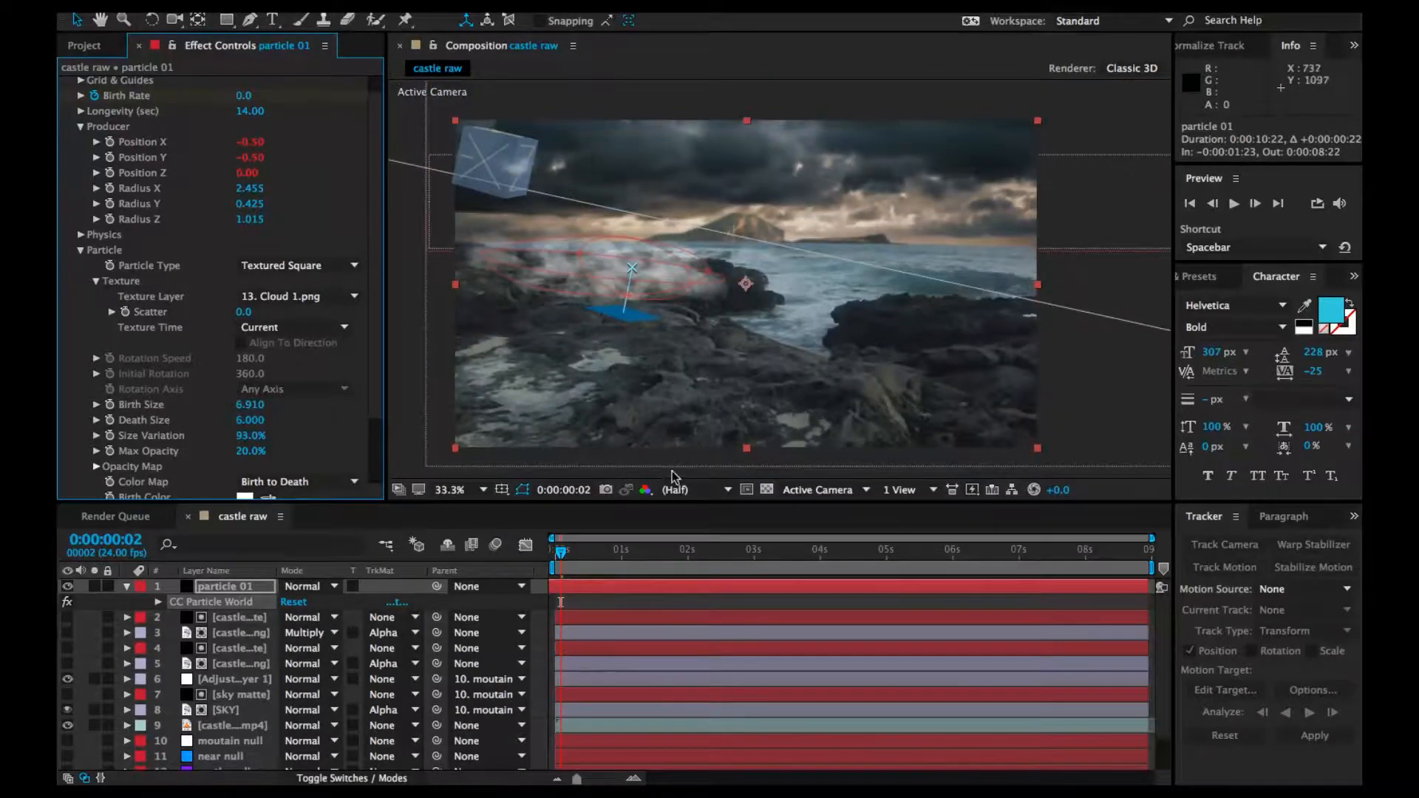
pyautogui.moveTo(562, 552)
pyautogui.mouseDown()
pyautogui.moveTo(657, 559)
pyautogui.moveTo(556, 555)
pyautogui.mouseUp()
pyautogui.click(81, 126)
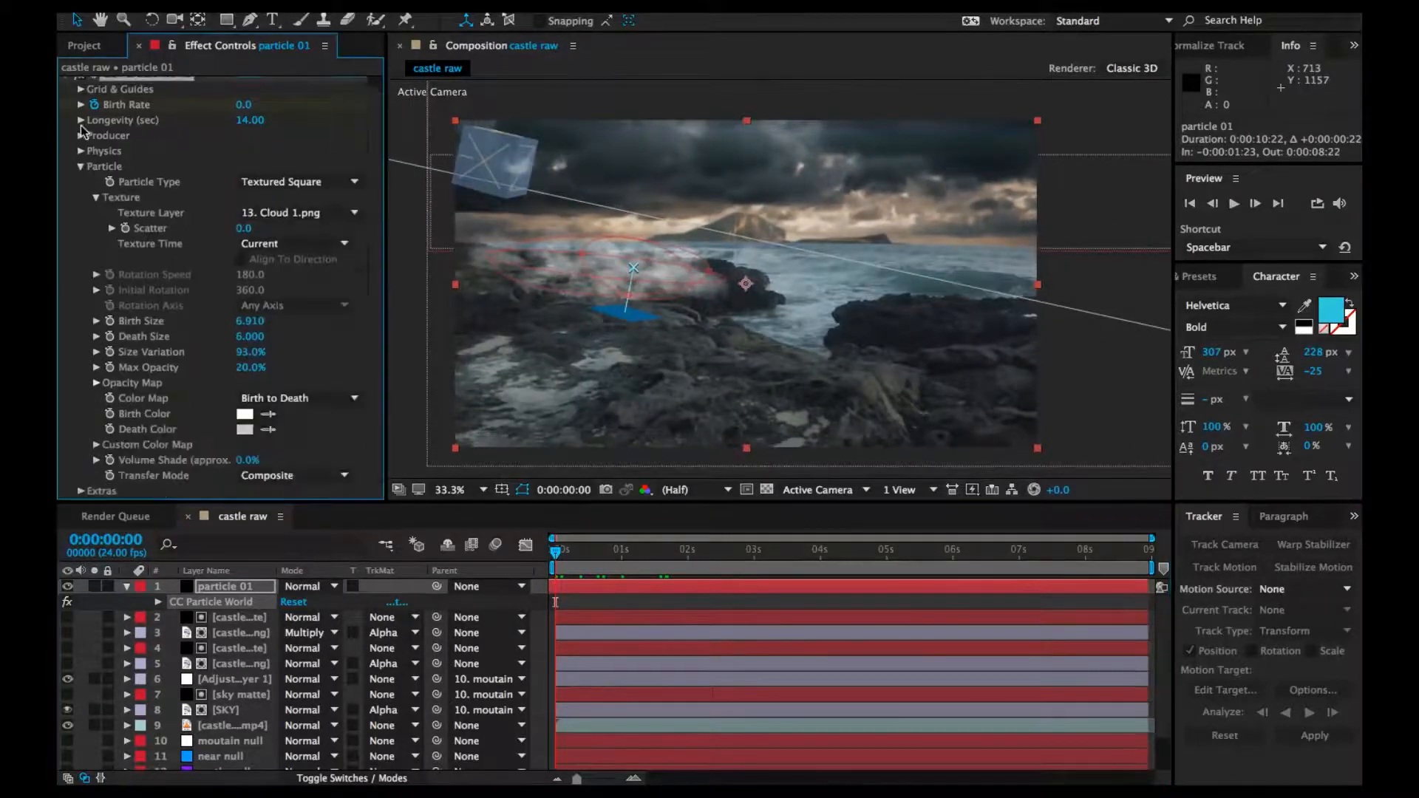
# Apply a Fast Blur effect with a Blurriness of 3 to the particle 01 layer
pyautogui.scroll(2, 633, 251)
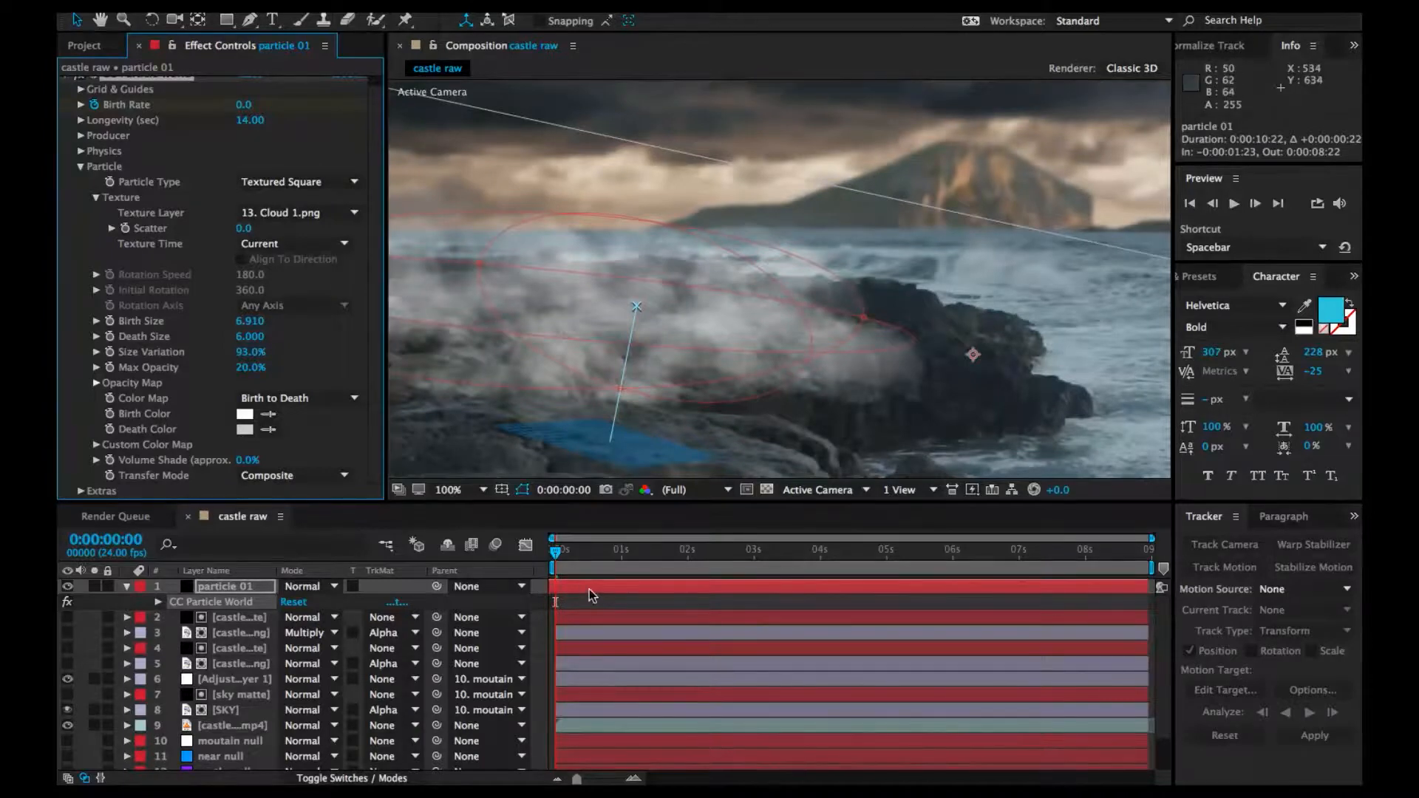
pyautogui.click(558, 566)
pyautogui.click(640, 586)
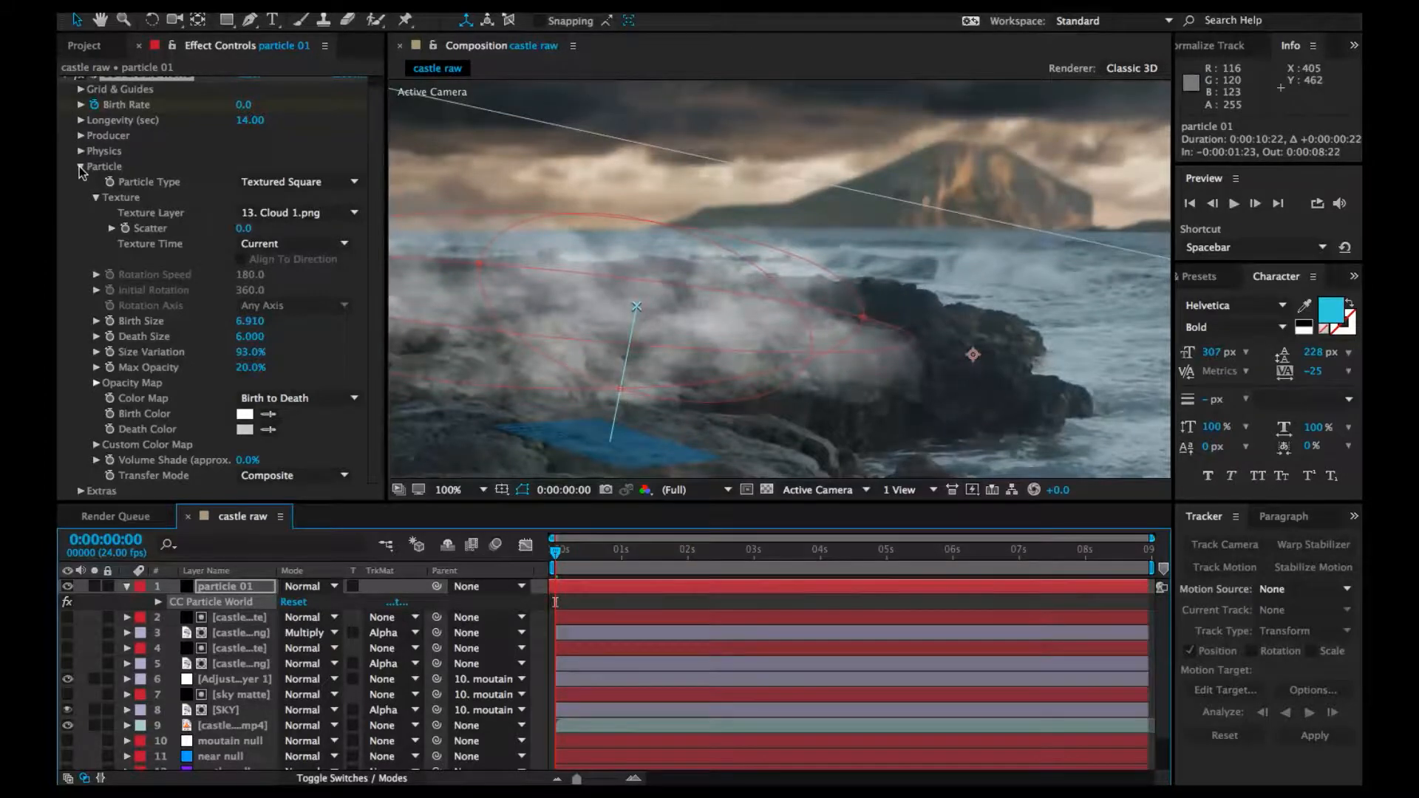
pyautogui.click(81, 167)
pyautogui.rightClick(108, 242)
pyautogui.click(95, 282)
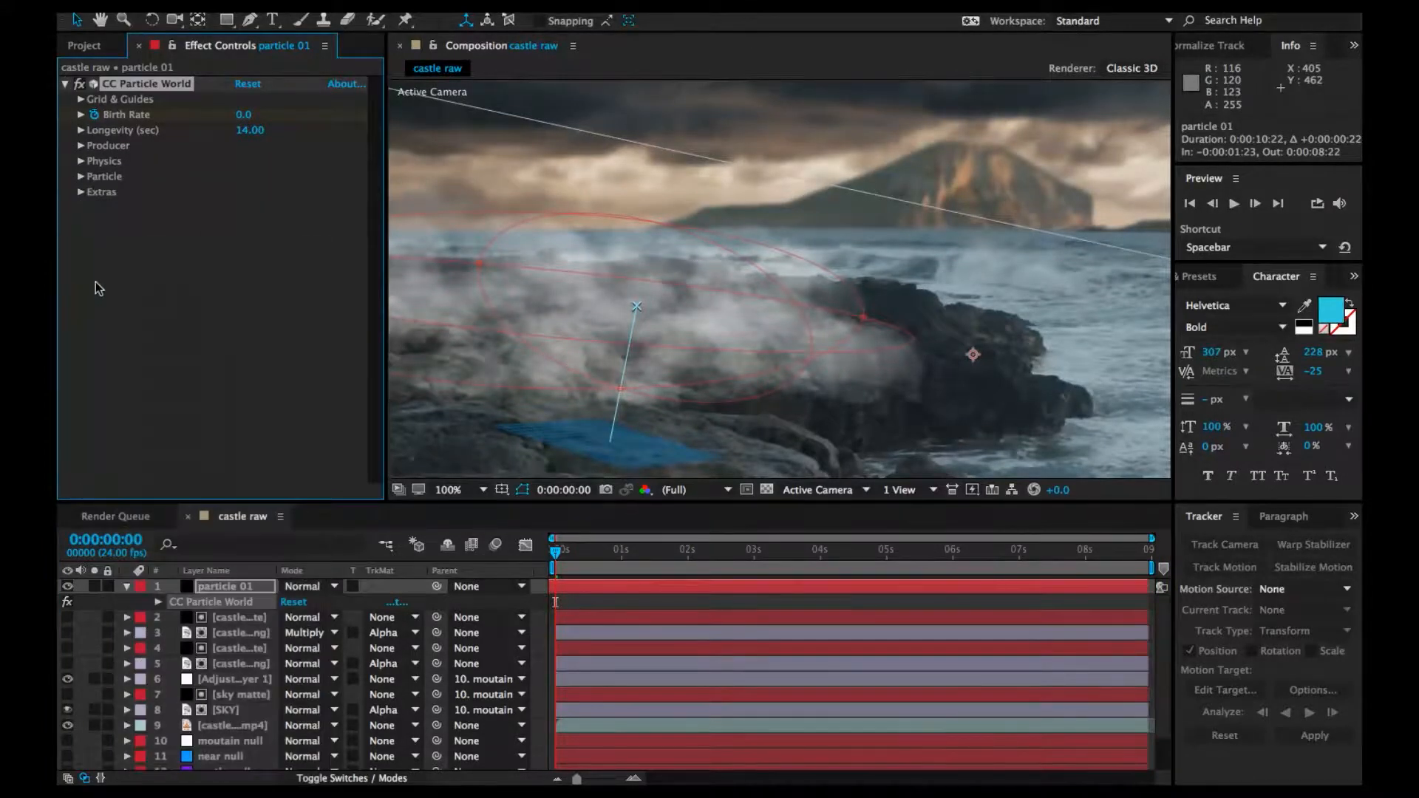
pyautogui.hotkey('ctrl', 'space')
pyautogui.write('fast')
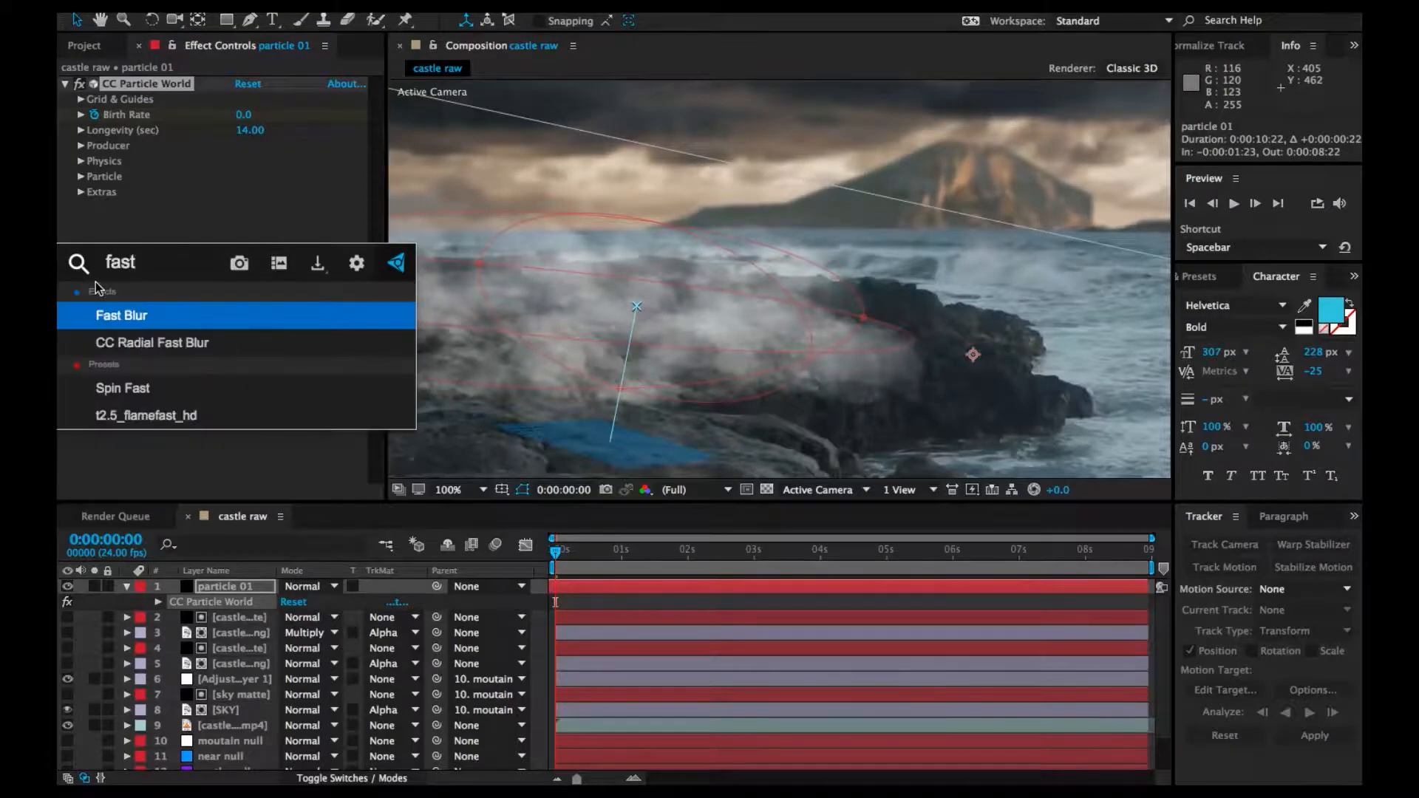
pyautogui.press('Return')
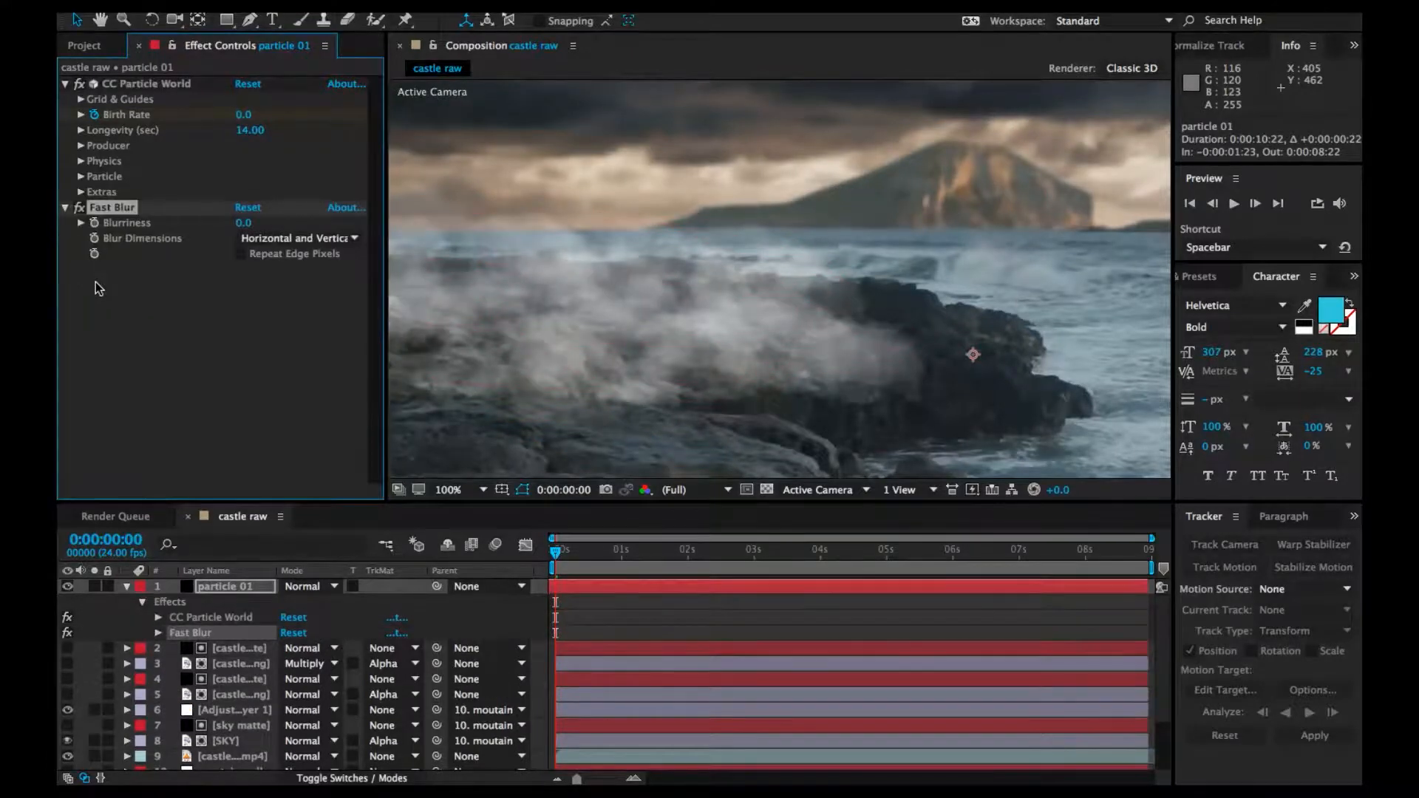
pyautogui.click(243, 223)
pyautogui.press('Return')
pyautogui.scroll(-4, 668, 272)
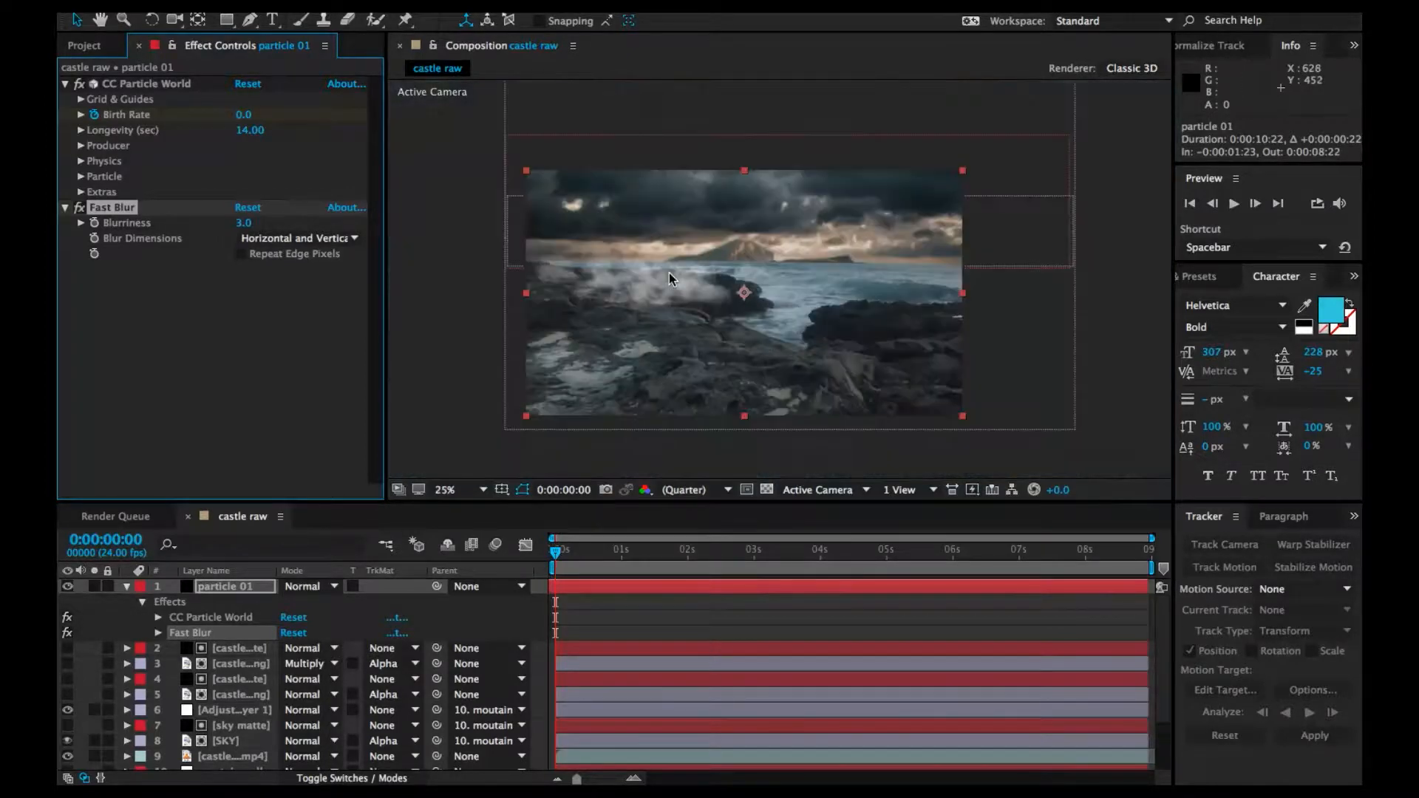
# Widen the particle emitter to about 2.925 in Radius X, 0.495 in Radius Y and 1.315 in Radius Z
pyautogui.click(126, 587)
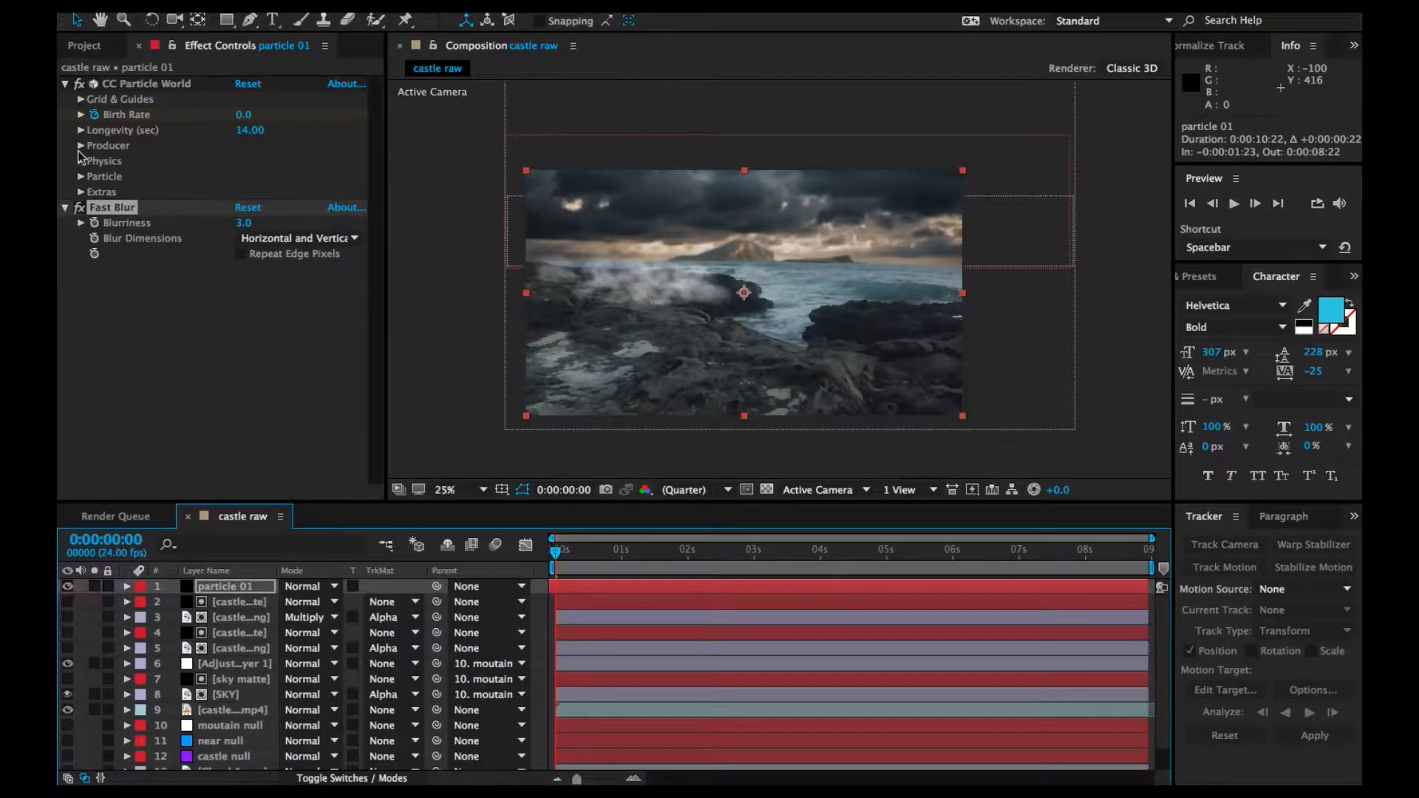
pyautogui.click(81, 146)
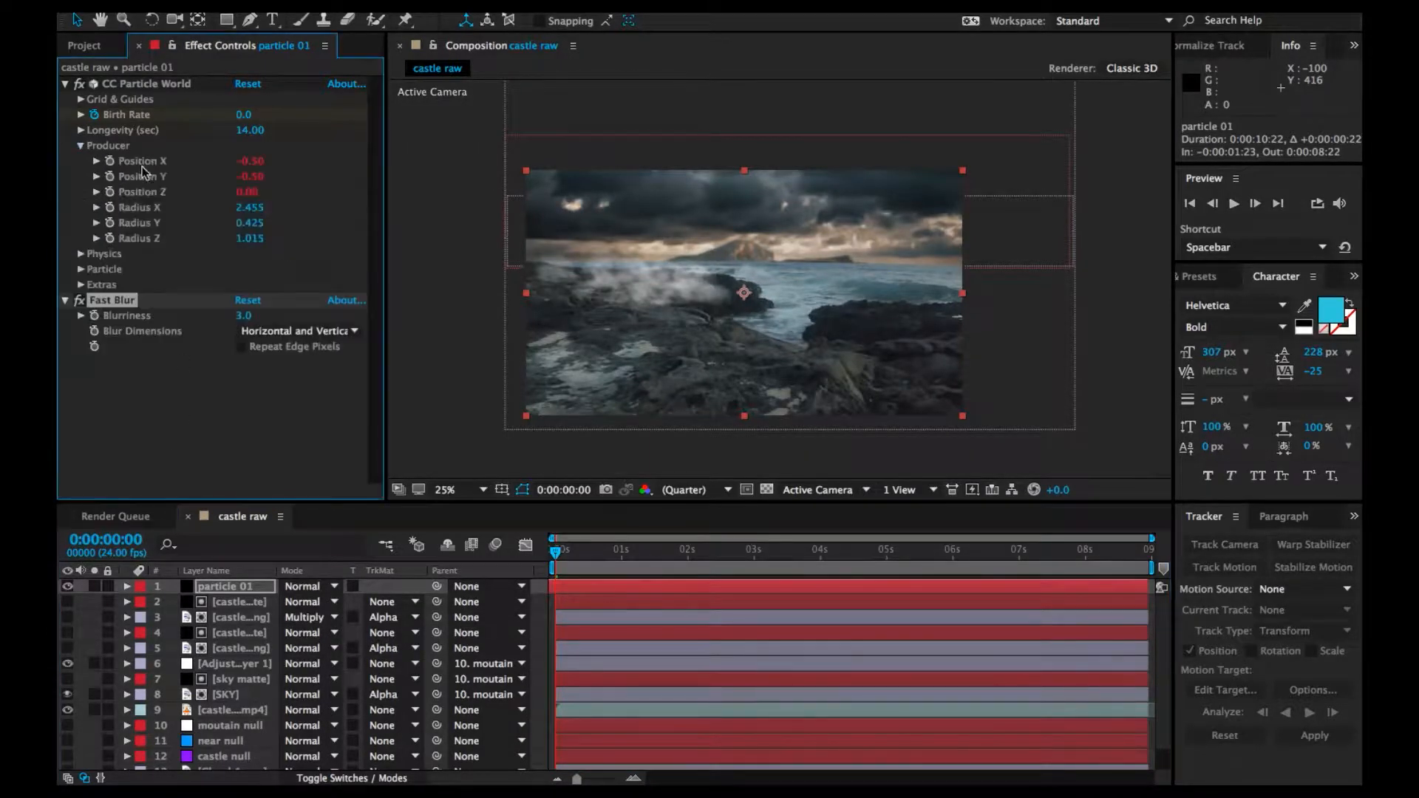
pyautogui.moveTo(256, 223); pyautogui.dragTo(295, 209)
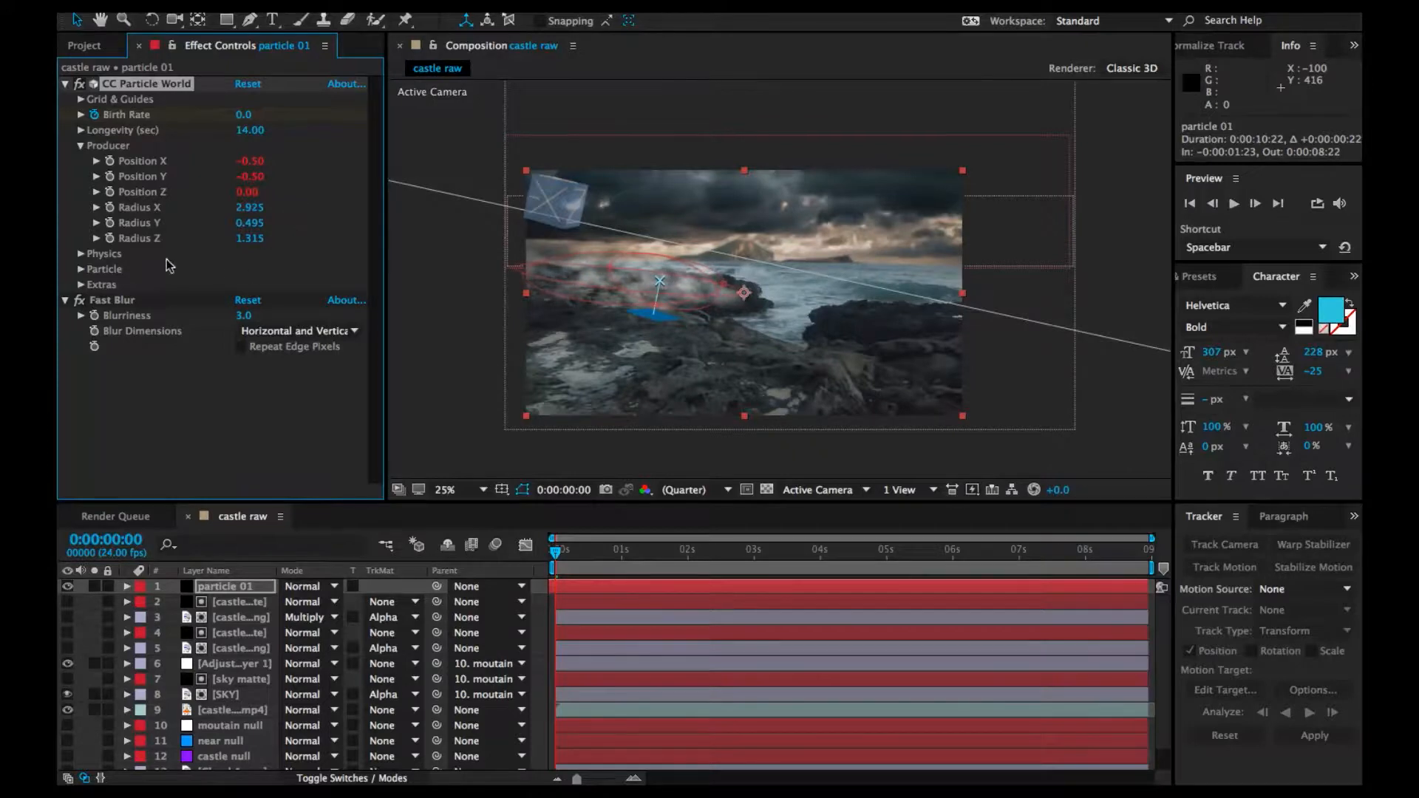
pyautogui.click(80, 147)
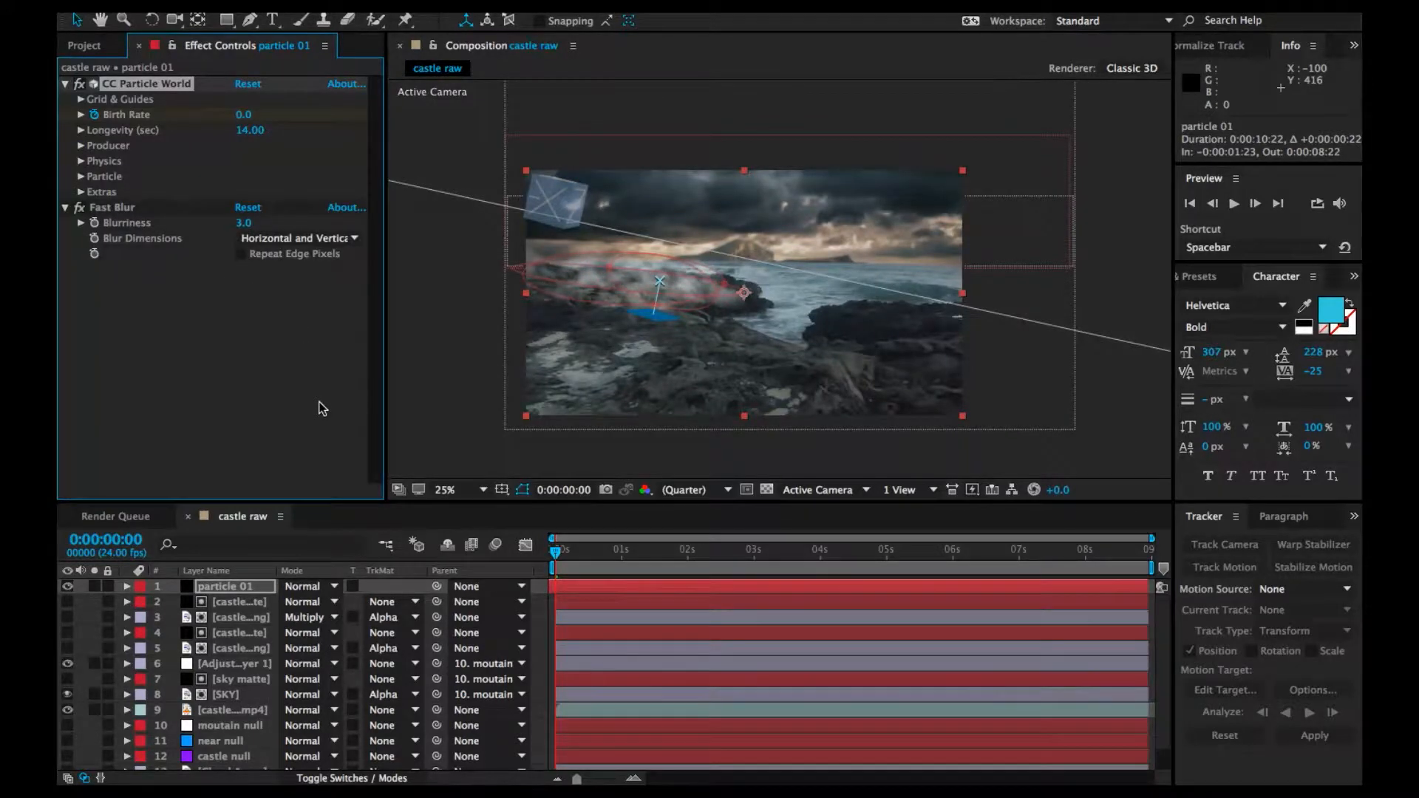
# Turn on the visibility of both castle image layers and check the smoke around the castle's base
pyautogui.click(68, 618)
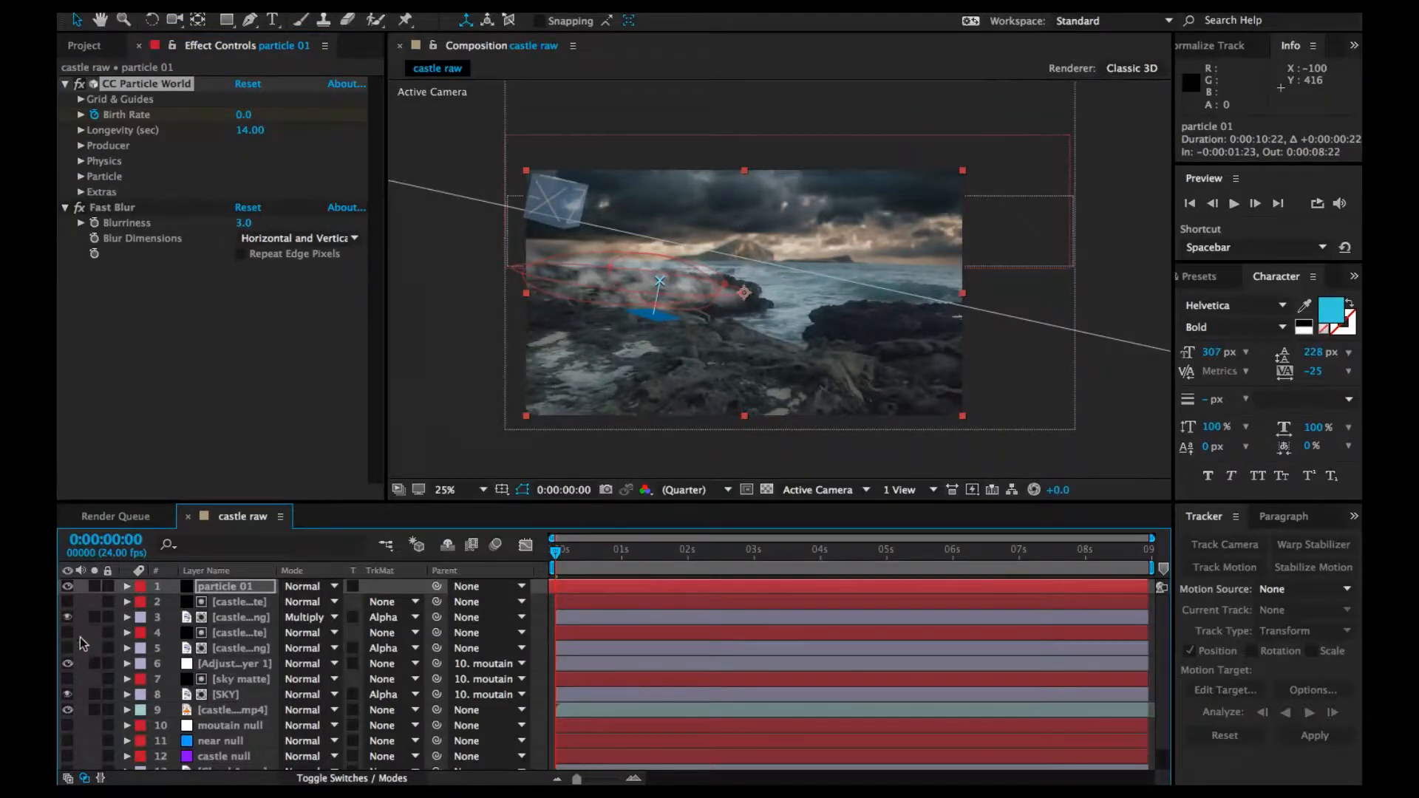
pyautogui.click(233, 633)
pyautogui.click(67, 648)
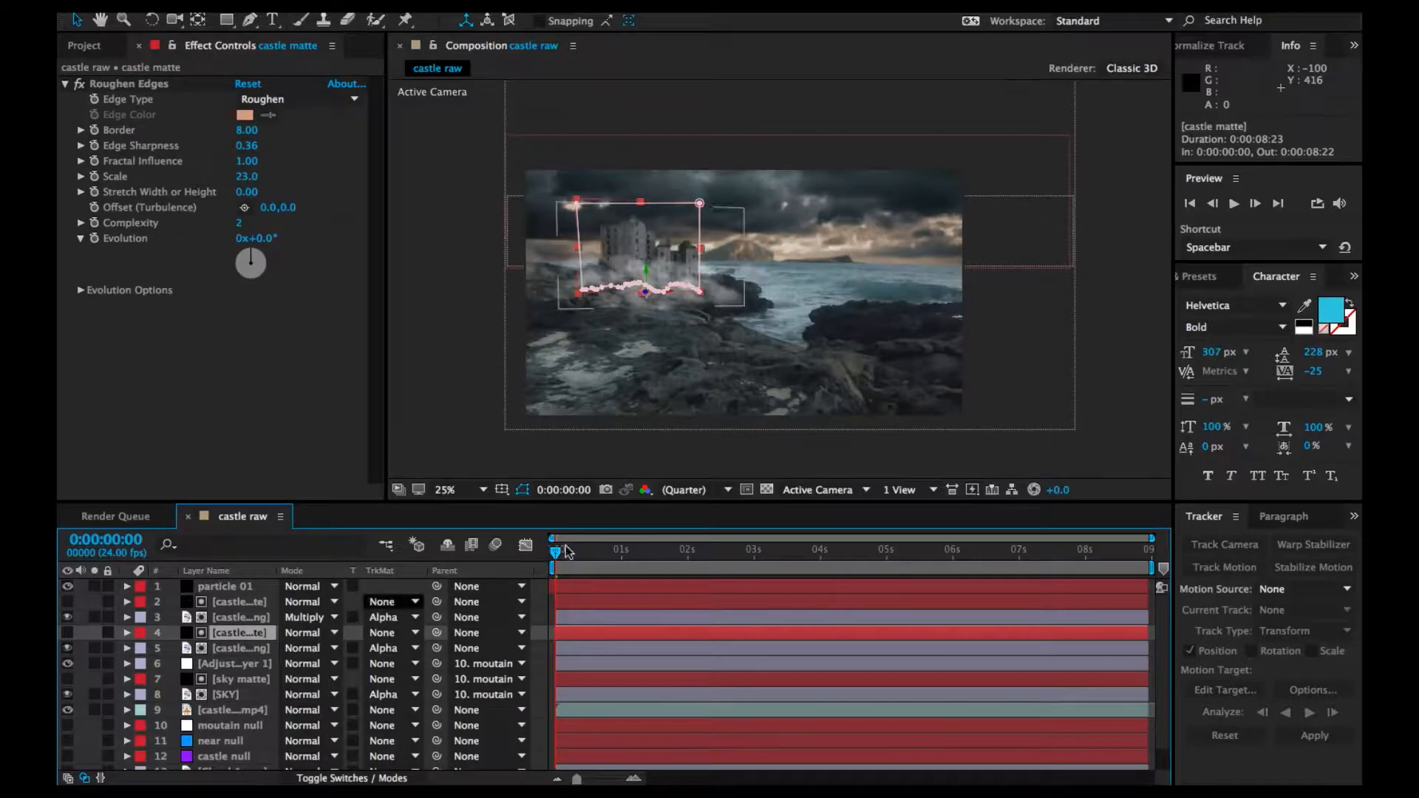
pyautogui.scroll(2, 653, 361)
pyautogui.moveTo(697, 326); pyautogui.dragTo(674, 397)
pyautogui.press('v')
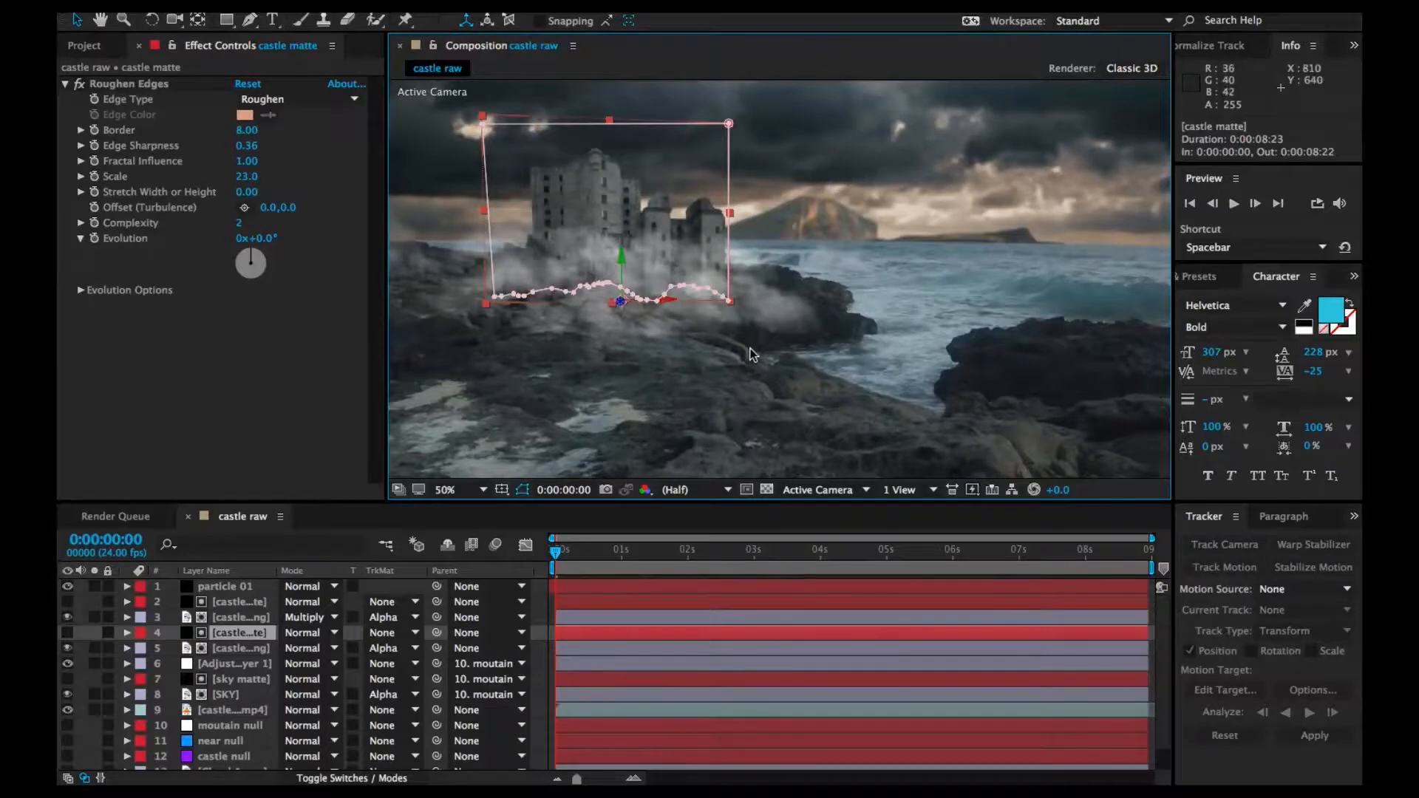
pyautogui.scroll(-2, 751, 351)
pyautogui.click(493, 369)
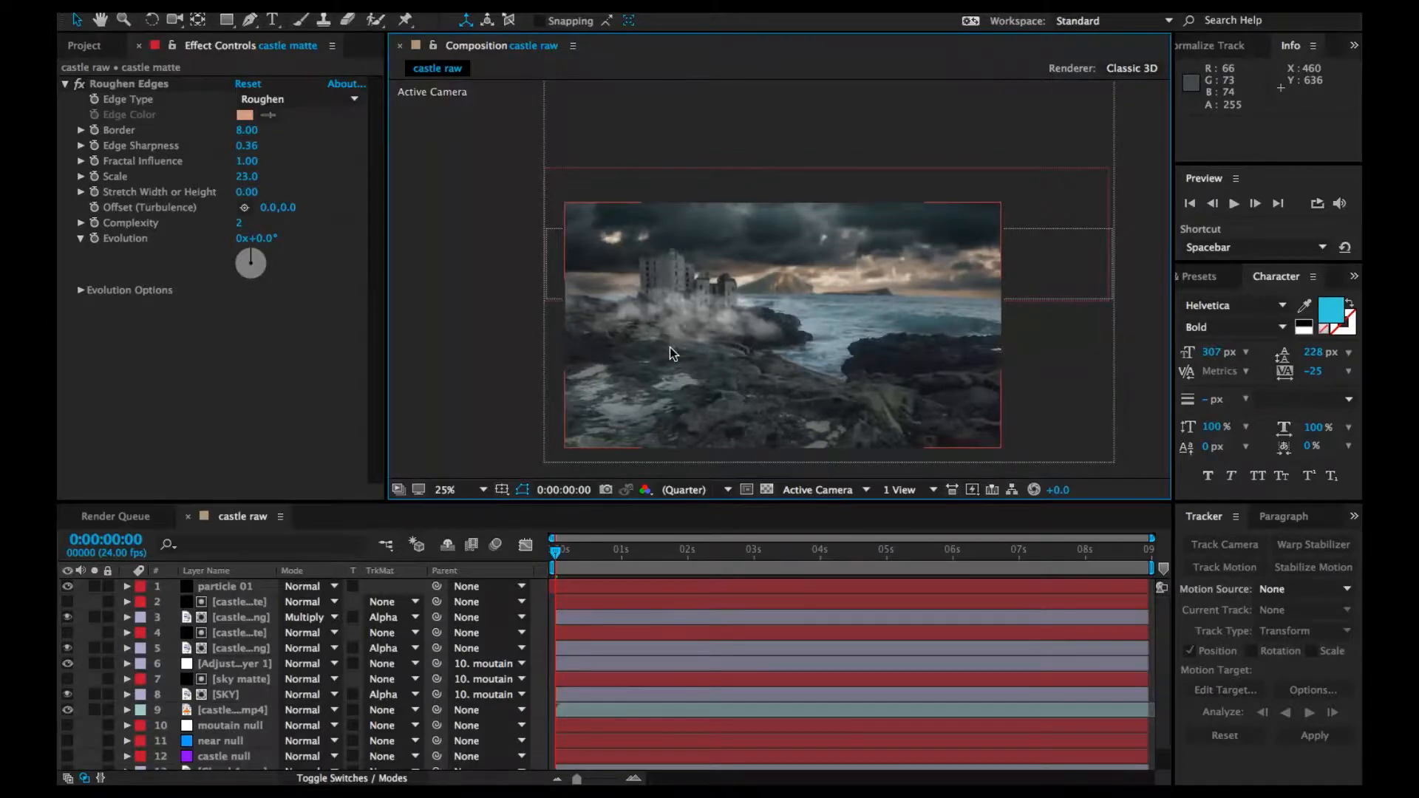
pyautogui.rightClick(446, 390)
pyautogui.moveTo(487, 406)
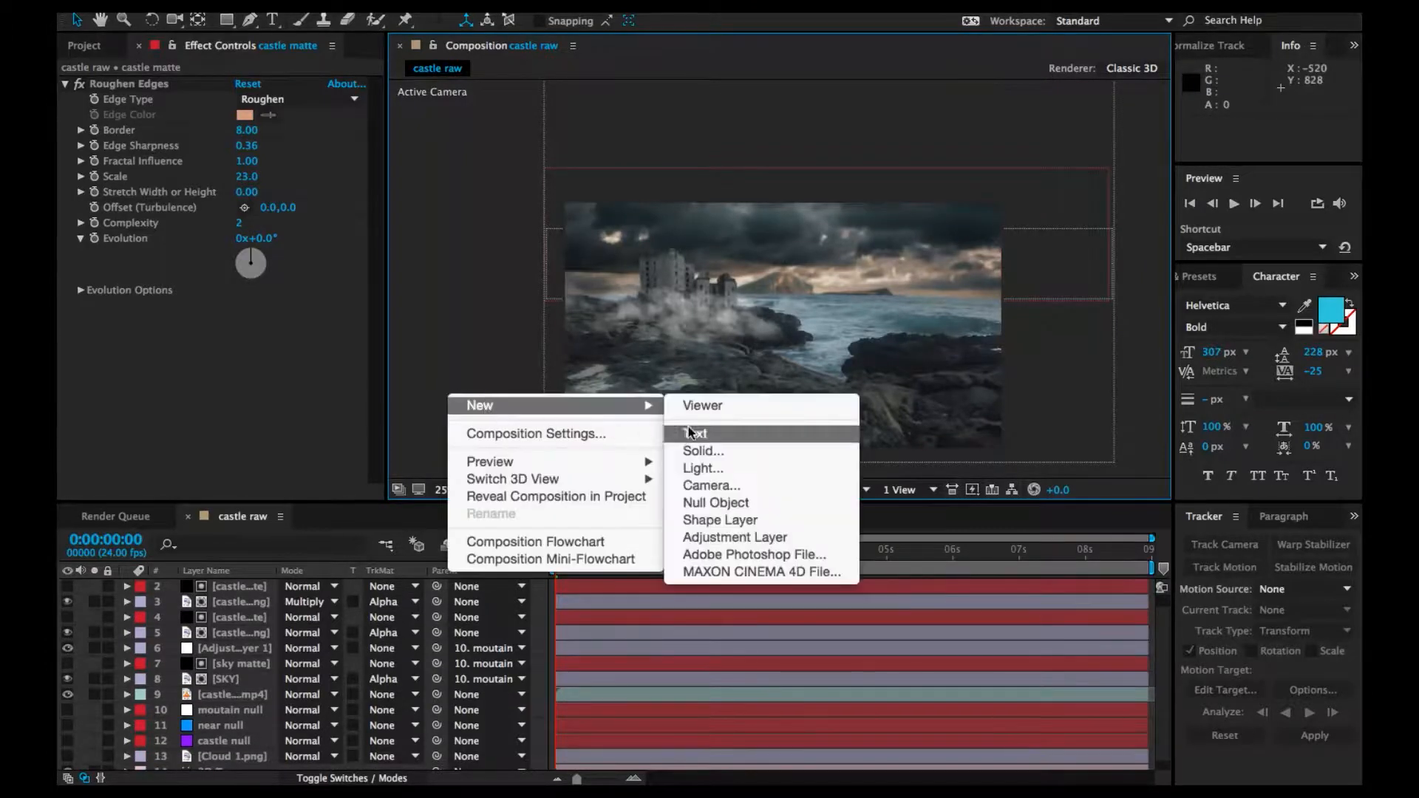
pyautogui.press('Escape')
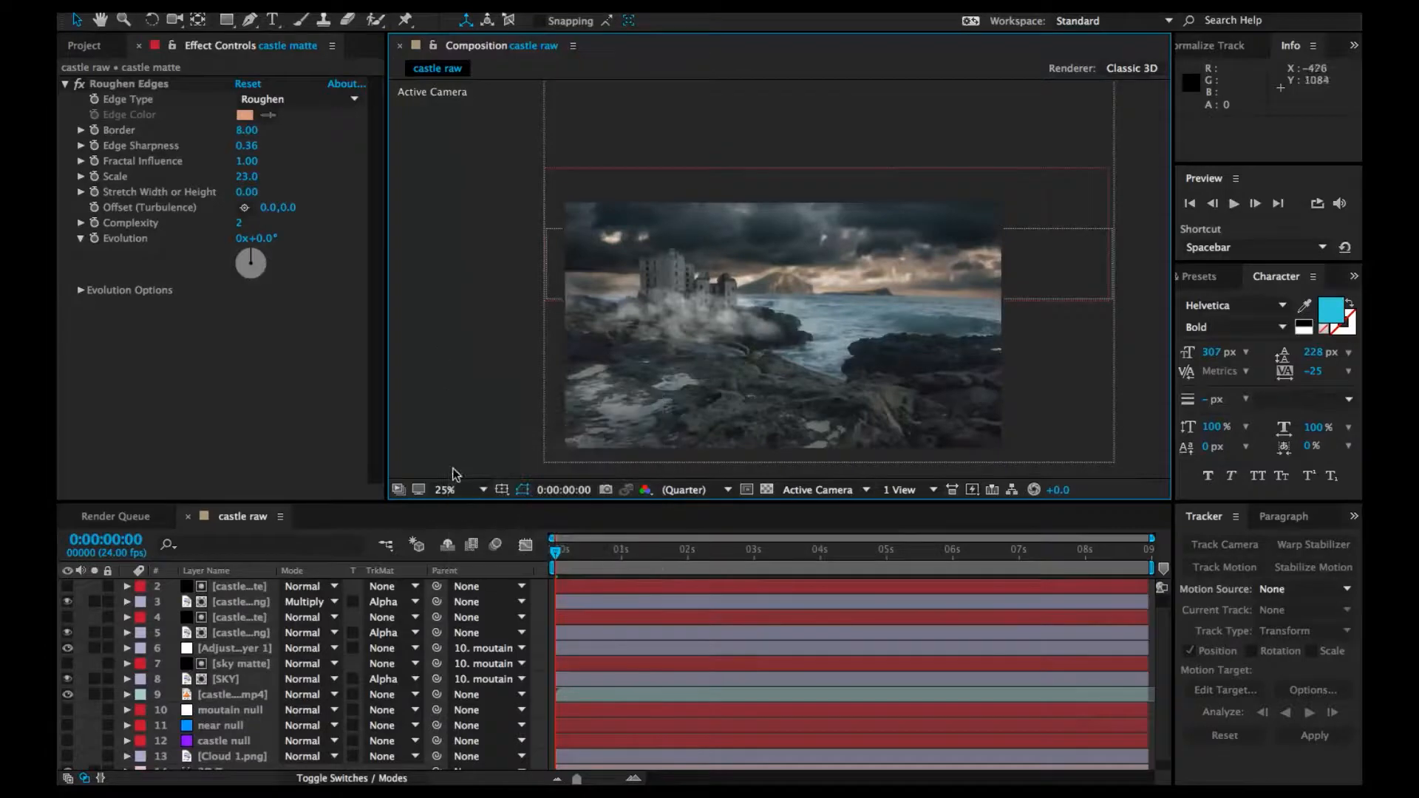
# Fit the composition in the viewer and add a new adjustment layer above all other layers
pyautogui.click(453, 489)
pyautogui.click(485, 516)
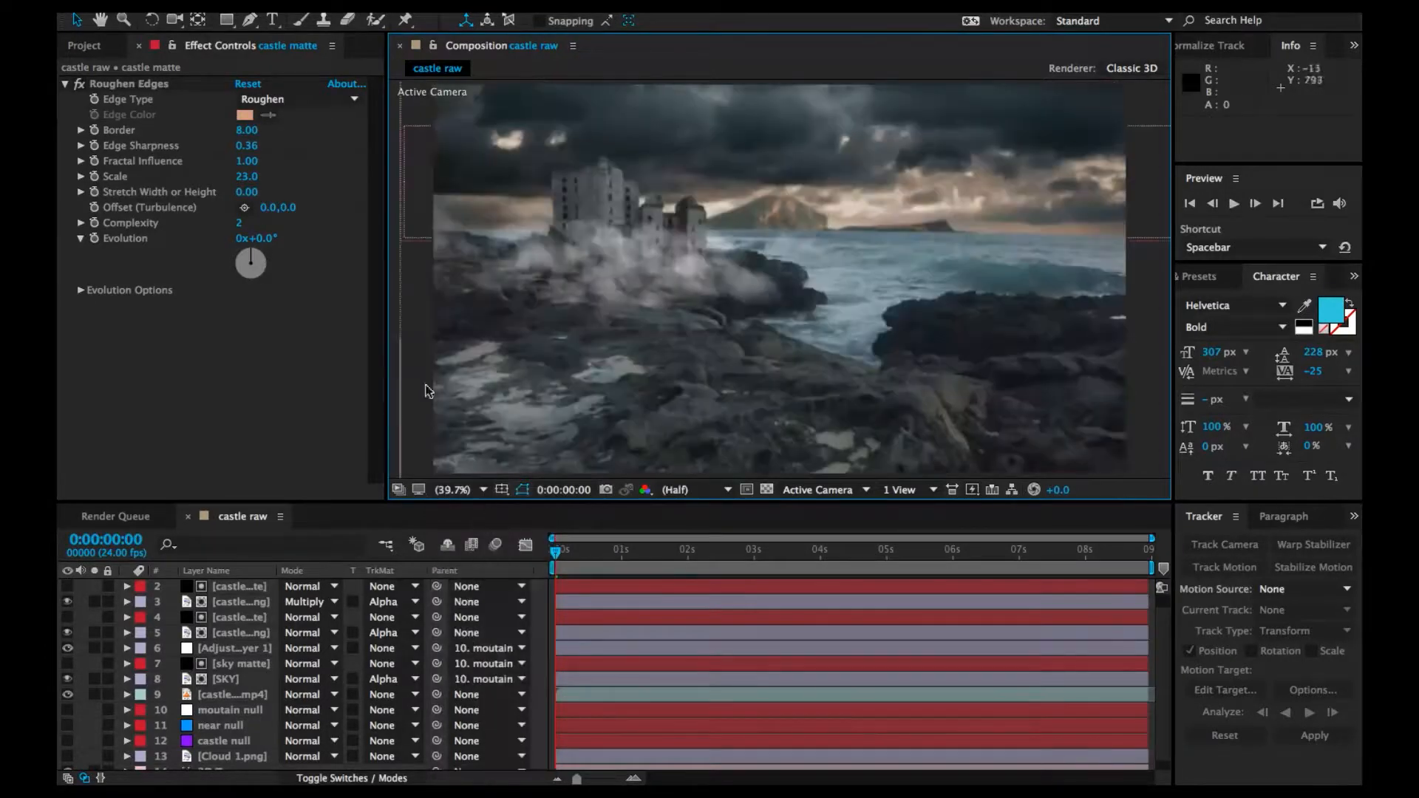
pyautogui.rightClick(397, 383)
pyautogui.moveTo(464, 396)
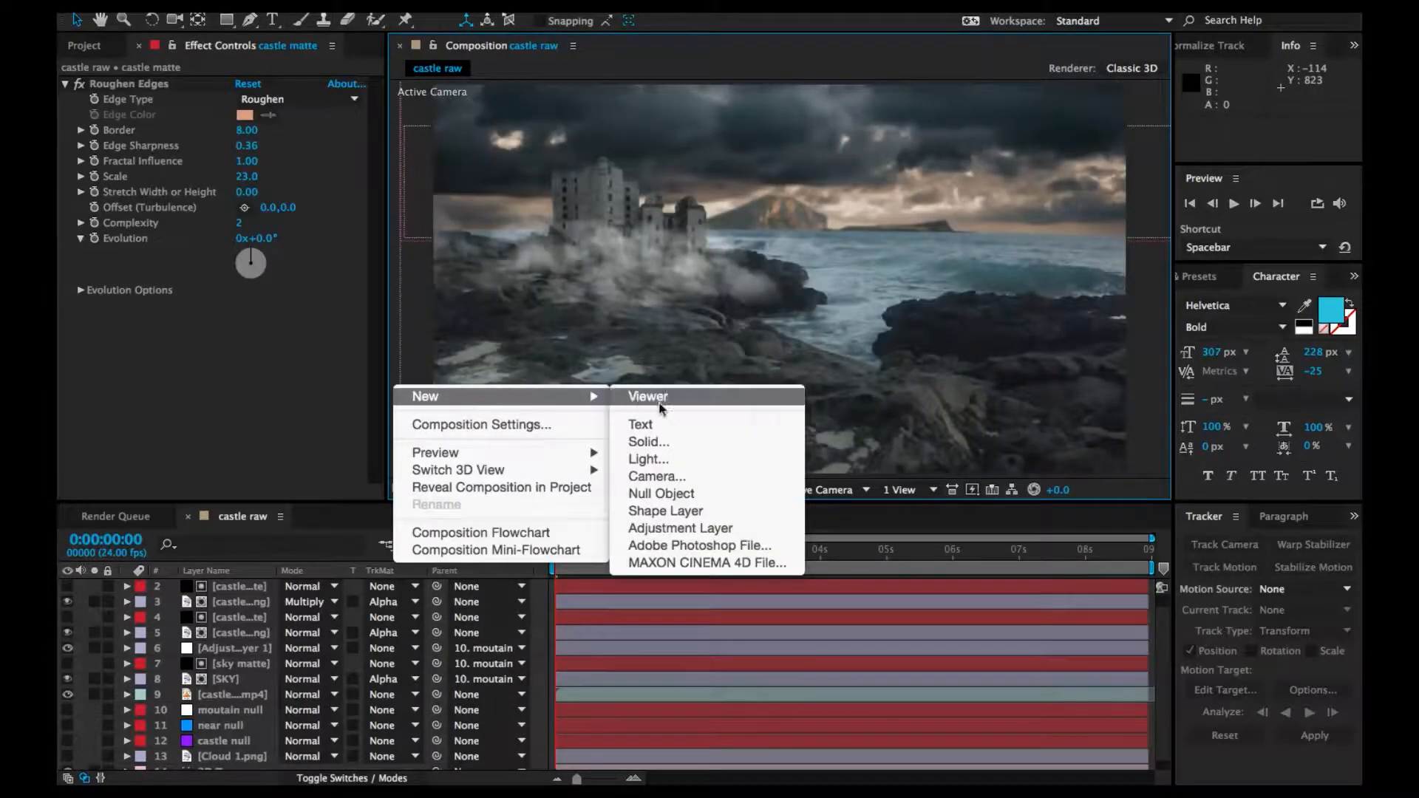
pyautogui.click(681, 525)
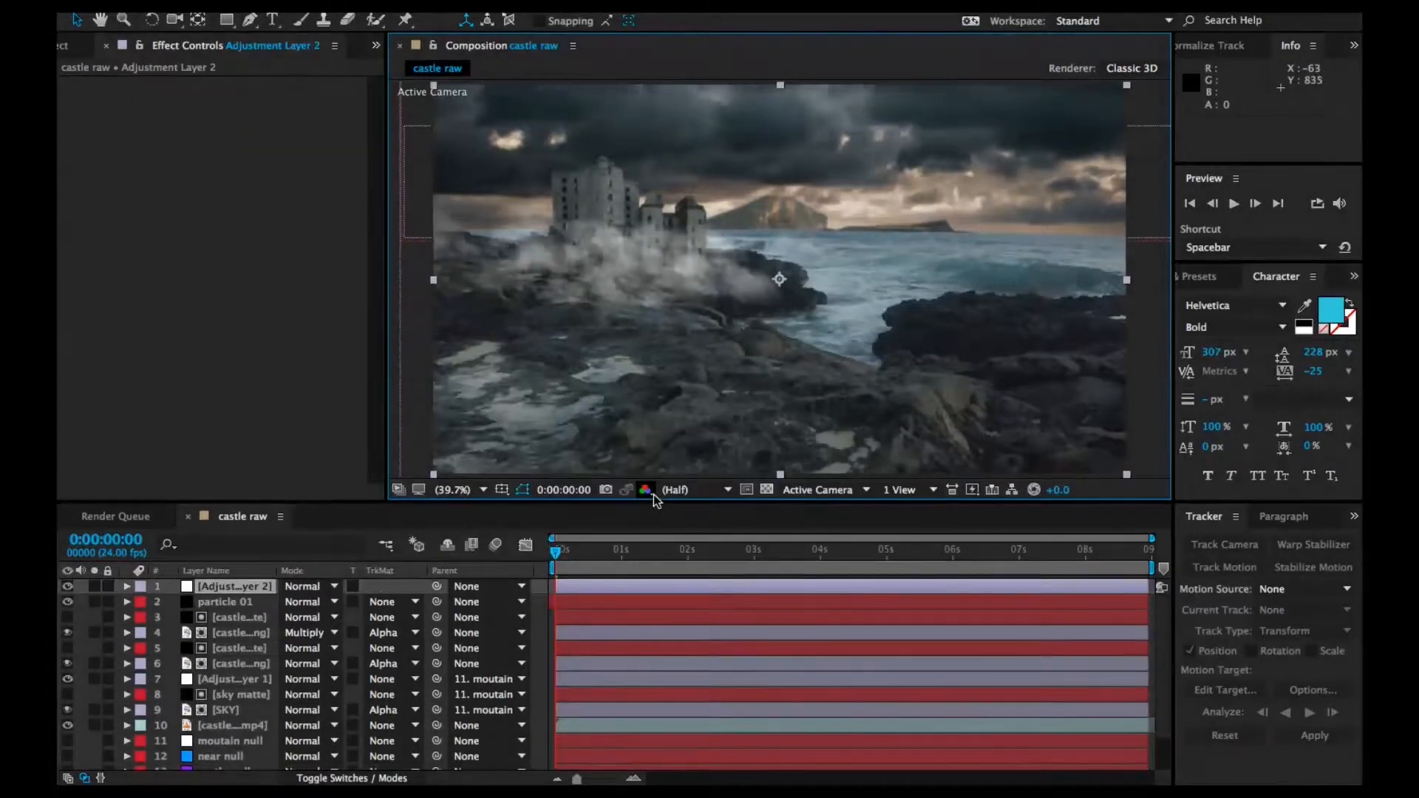
# Apply Curves to the new adjustment layer and shape the RGB curve into a gentle S for more contrast
pyautogui.hotkey('ctrl', 'space')
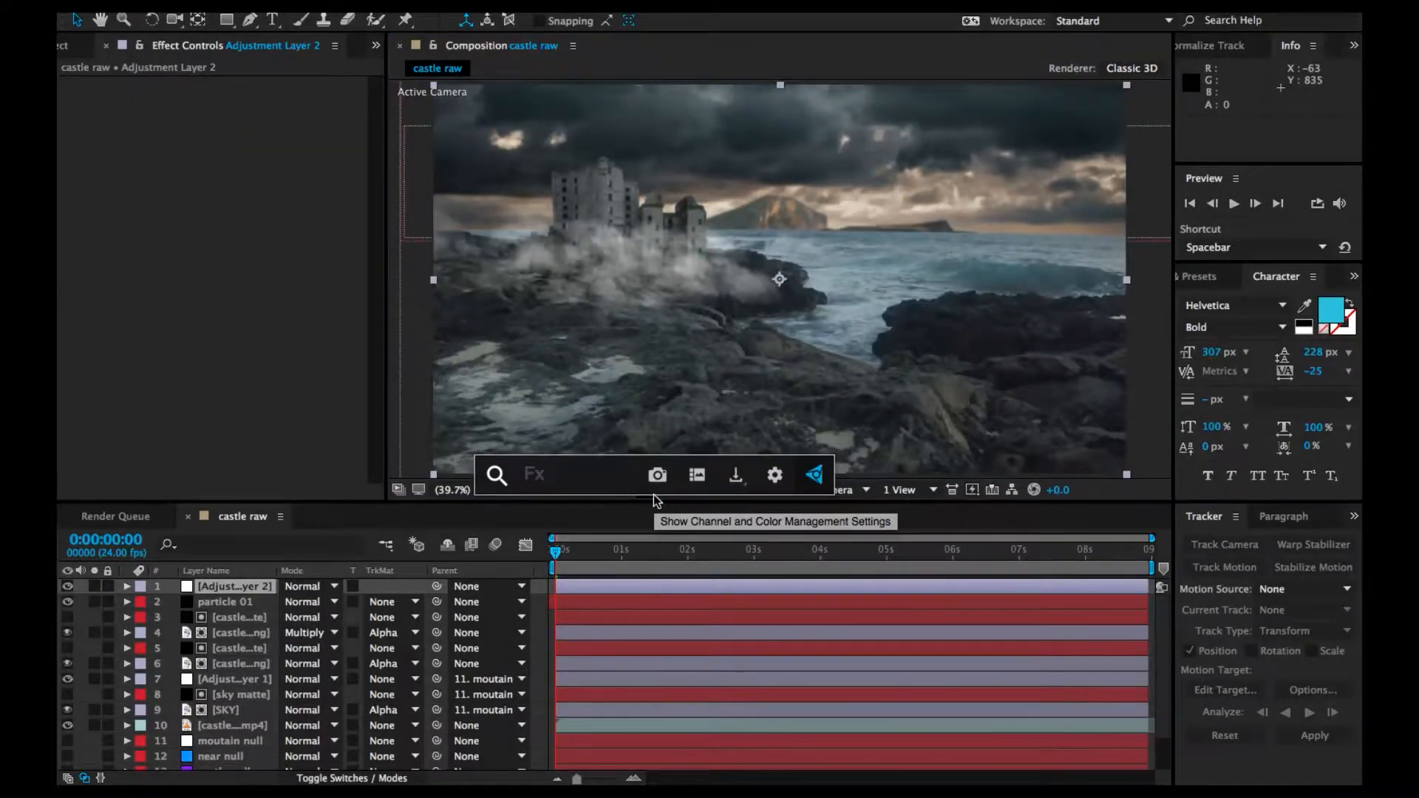
pyautogui.write('cur')
pyautogui.press('Return')
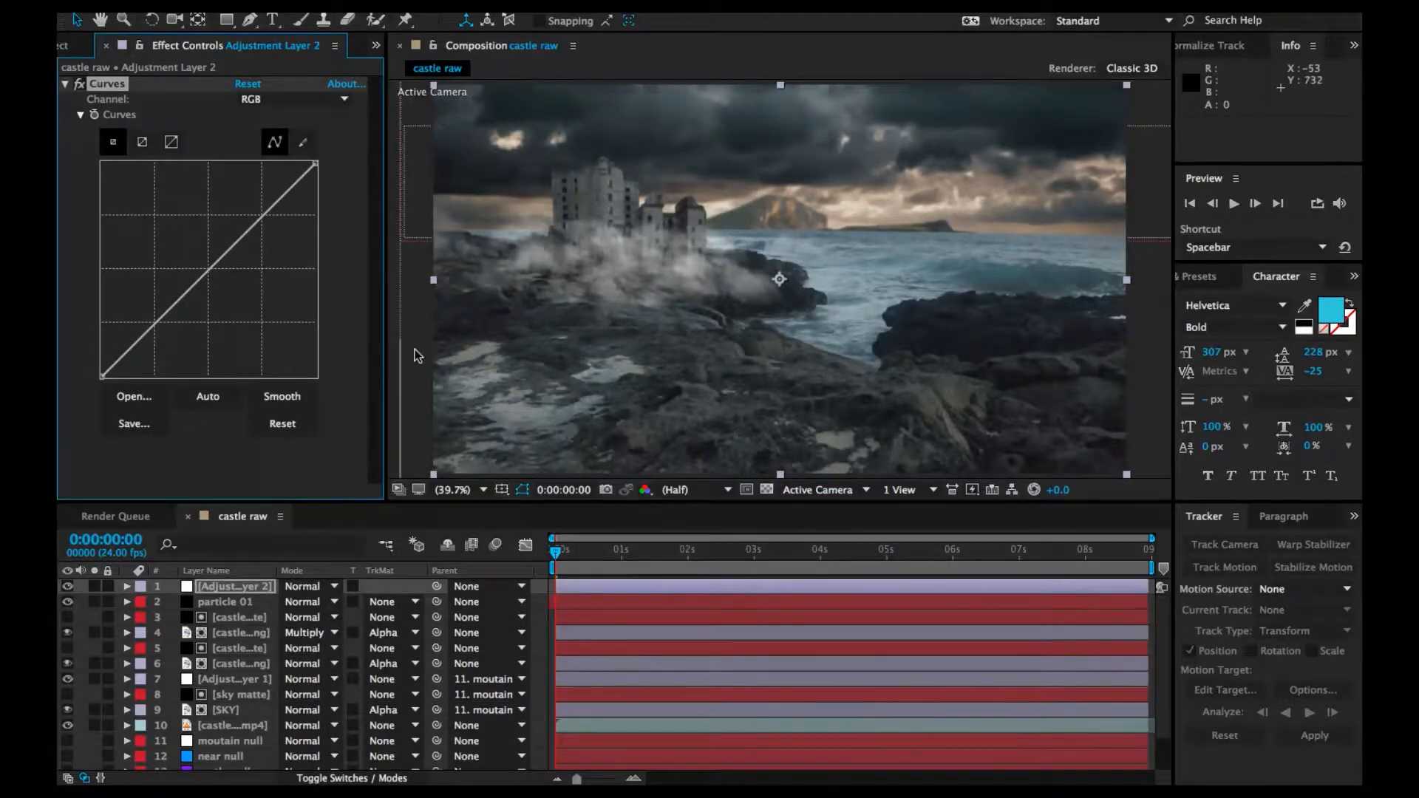
pyautogui.moveTo(151, 327); pyautogui.dragTo(152, 341)
pyautogui.moveTo(254, 241); pyautogui.dragTo(246, 227)
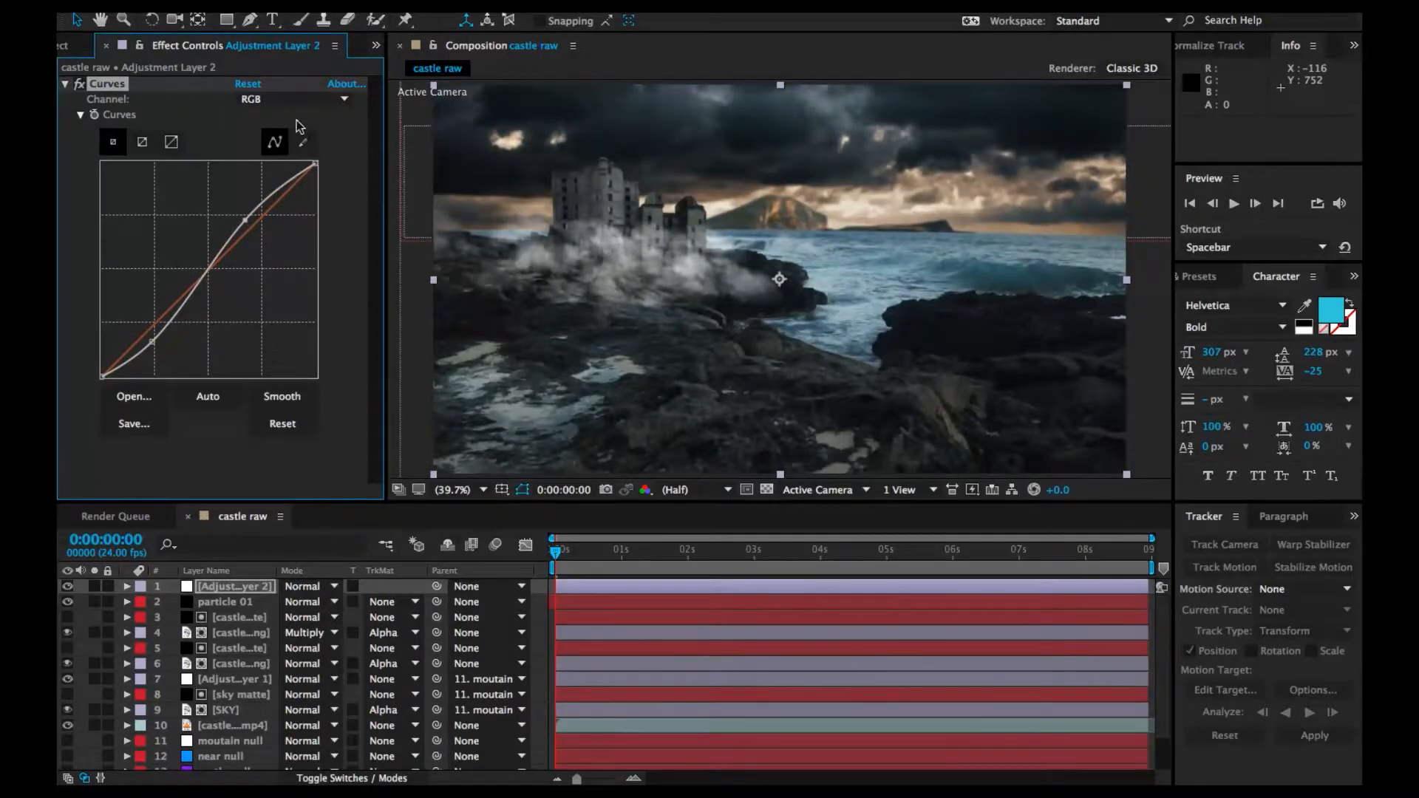
# Raise the midtones of the Blue and Green channels slightly in the Curves effect
pyautogui.click(285, 101)
pyautogui.click(270, 169)
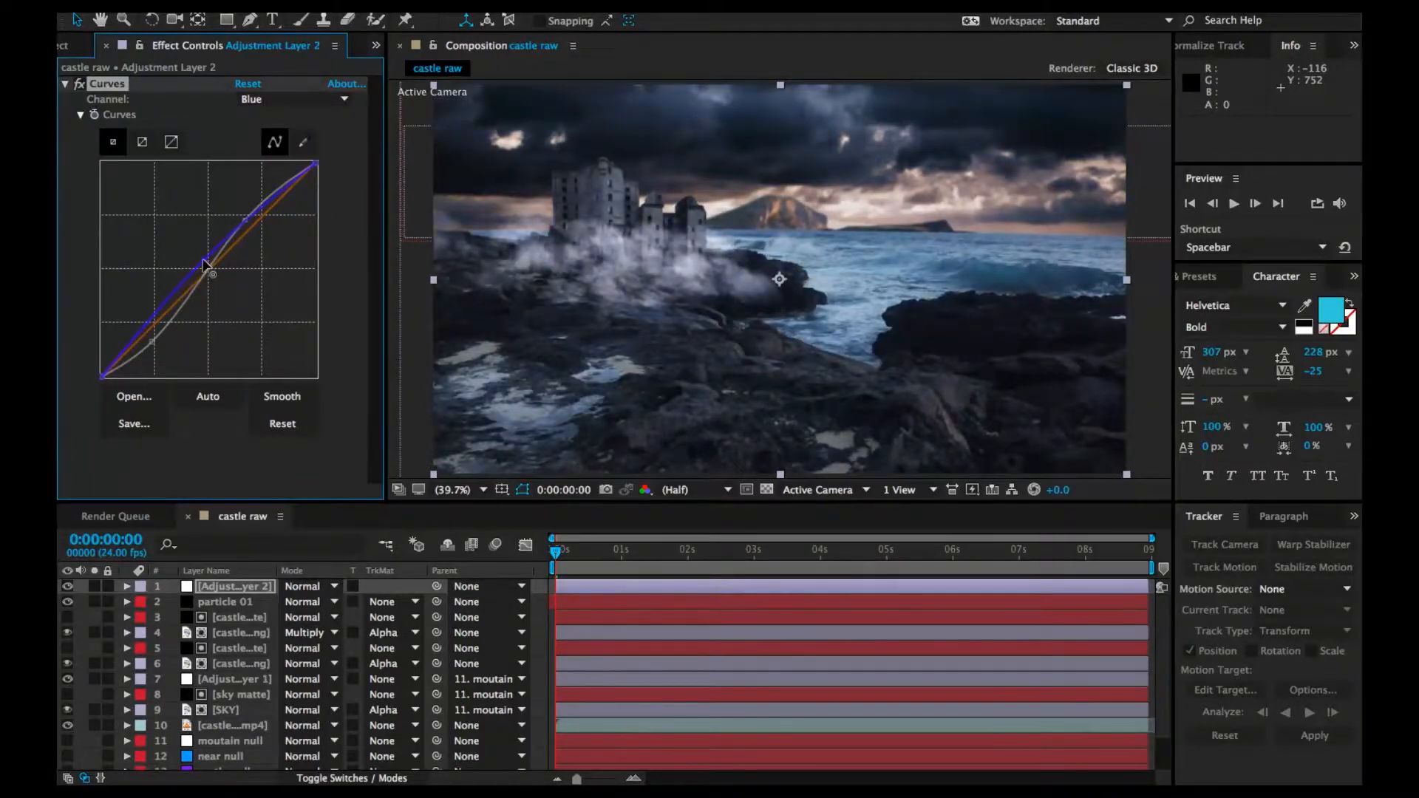
pyautogui.click(273, 99)
pyautogui.click(264, 151)
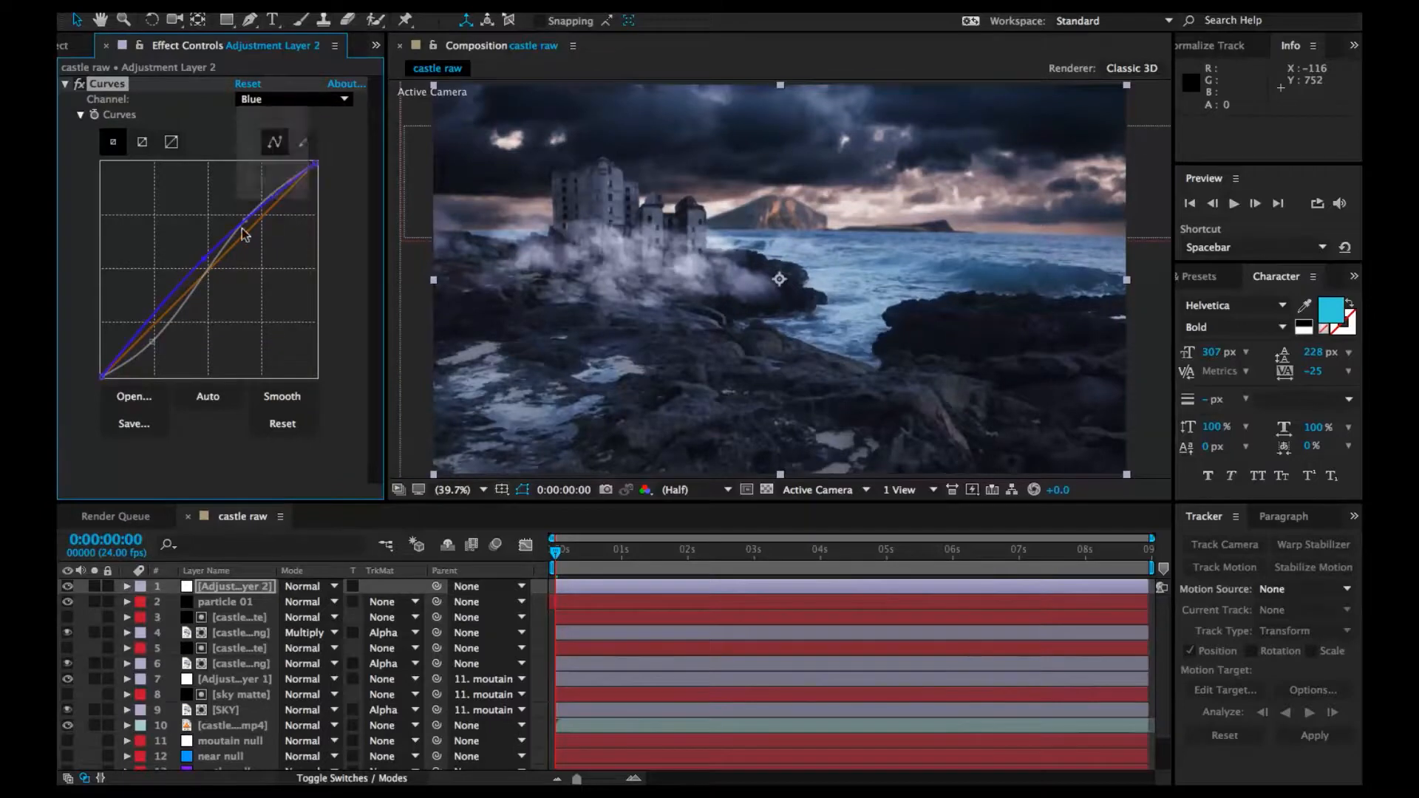
pyautogui.moveTo(209, 265); pyautogui.dragTo(199, 260)
# Lower the Red channel's midtones slightly, pull the Green curve back close to the diagonal, and preview the grade
pyautogui.click(273, 99)
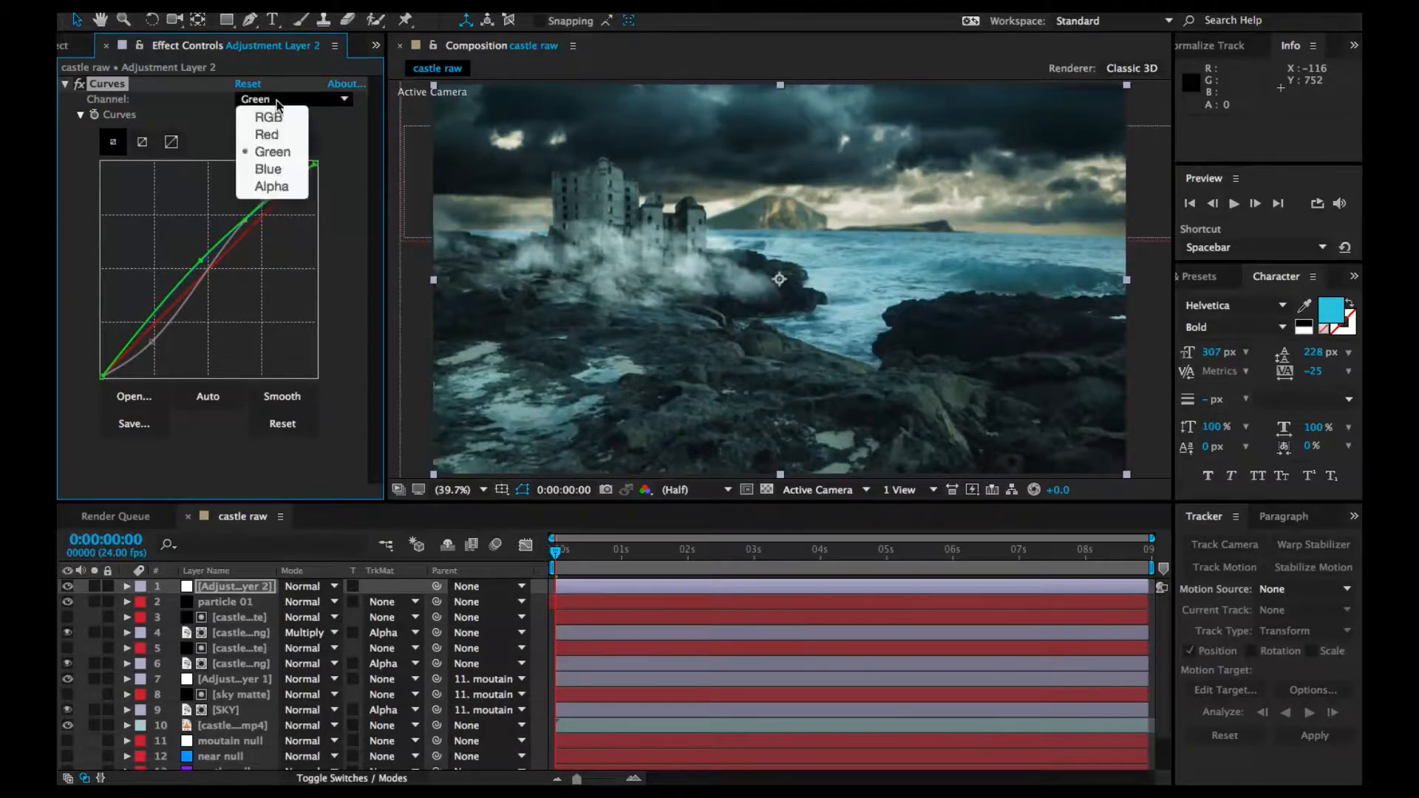
pyautogui.click(271, 149)
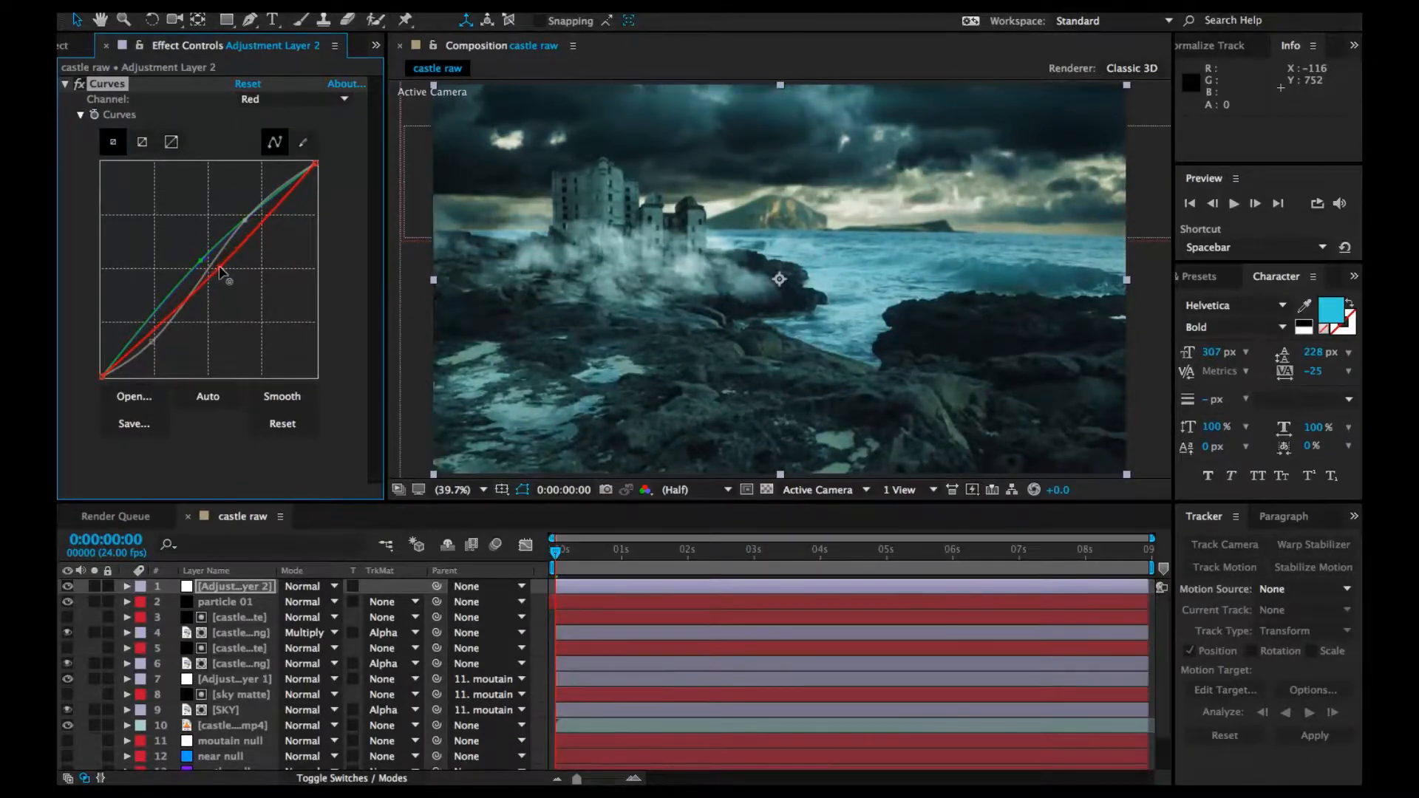
pyautogui.moveTo(203, 262); pyautogui.dragTo(207, 269)
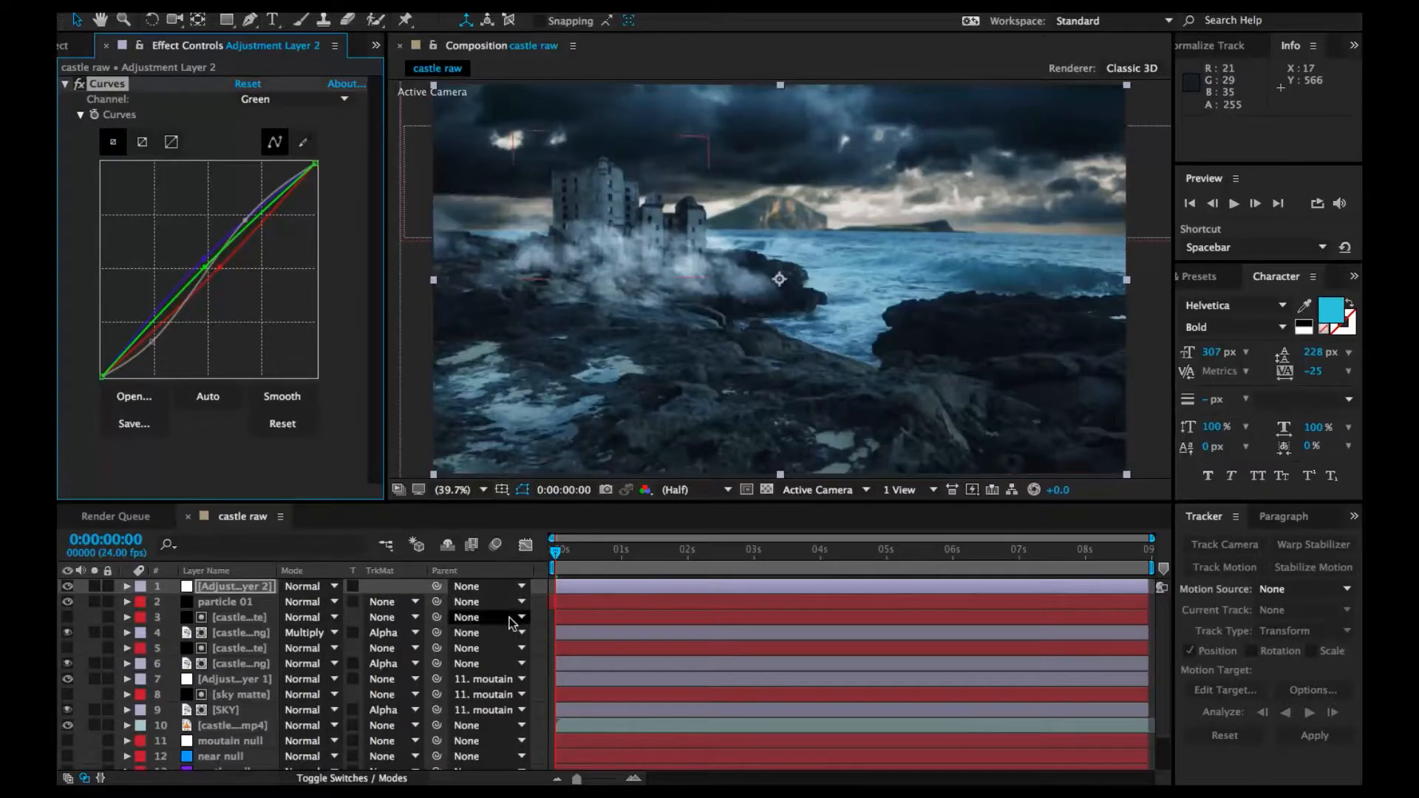
pyautogui.press('space')
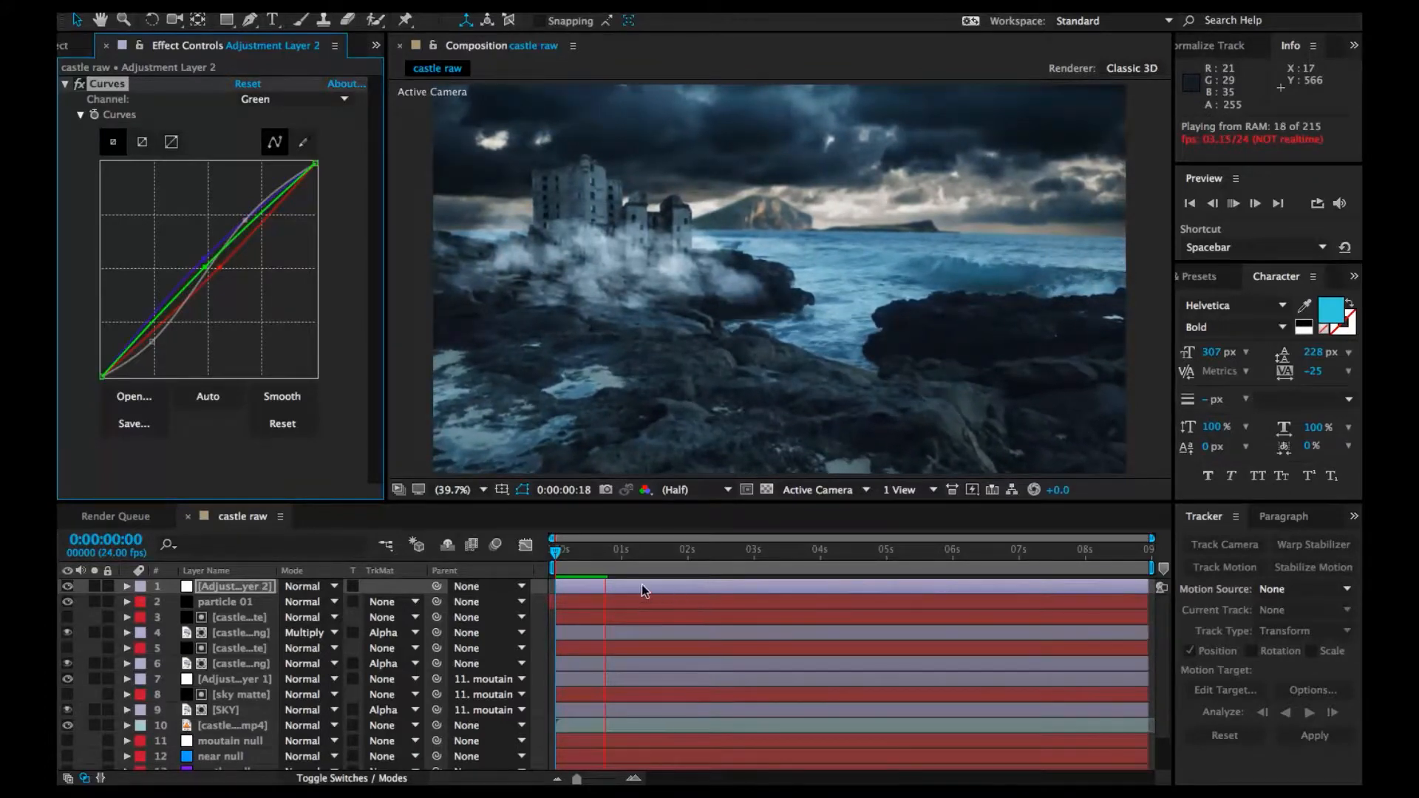
pyautogui.click(597, 556)
pyautogui.moveTo(539, 571); pyautogui.dragTo(389, 612)
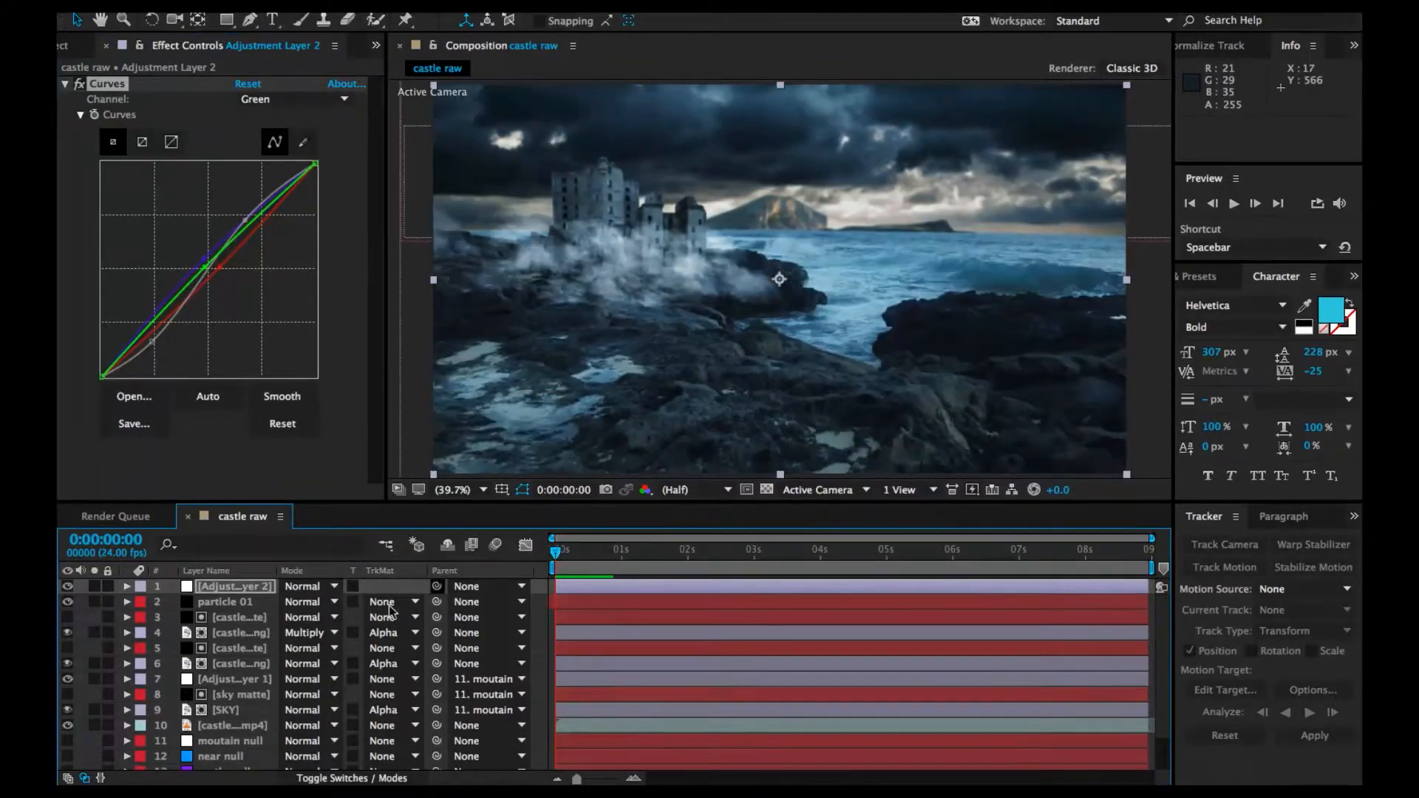
# Duplicate the particle 01 layer and set the copy's Opacity to 71%
pyautogui.click(232, 603)
pyautogui.hotkey('ctrl', 'd')
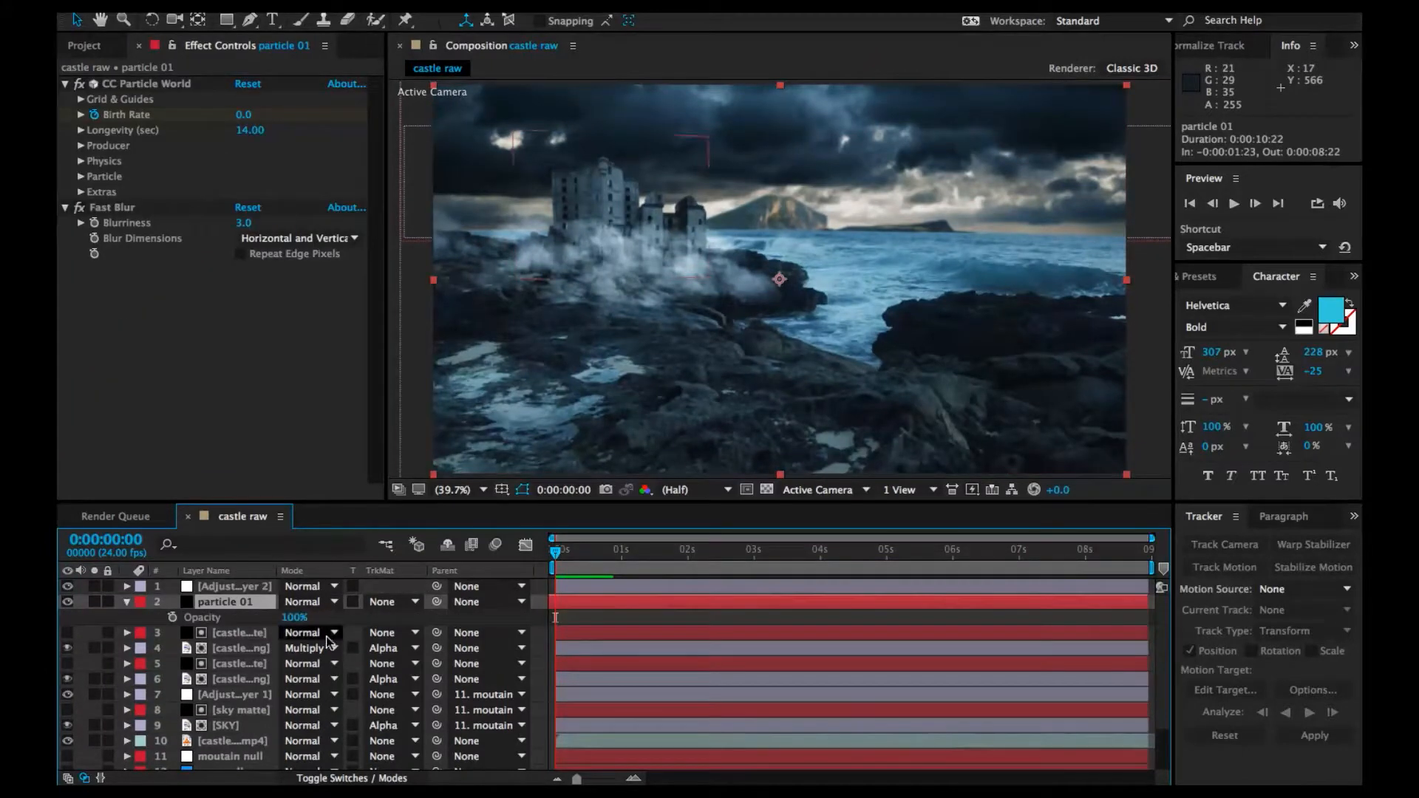
pyautogui.press('t')
pyautogui.press('space')
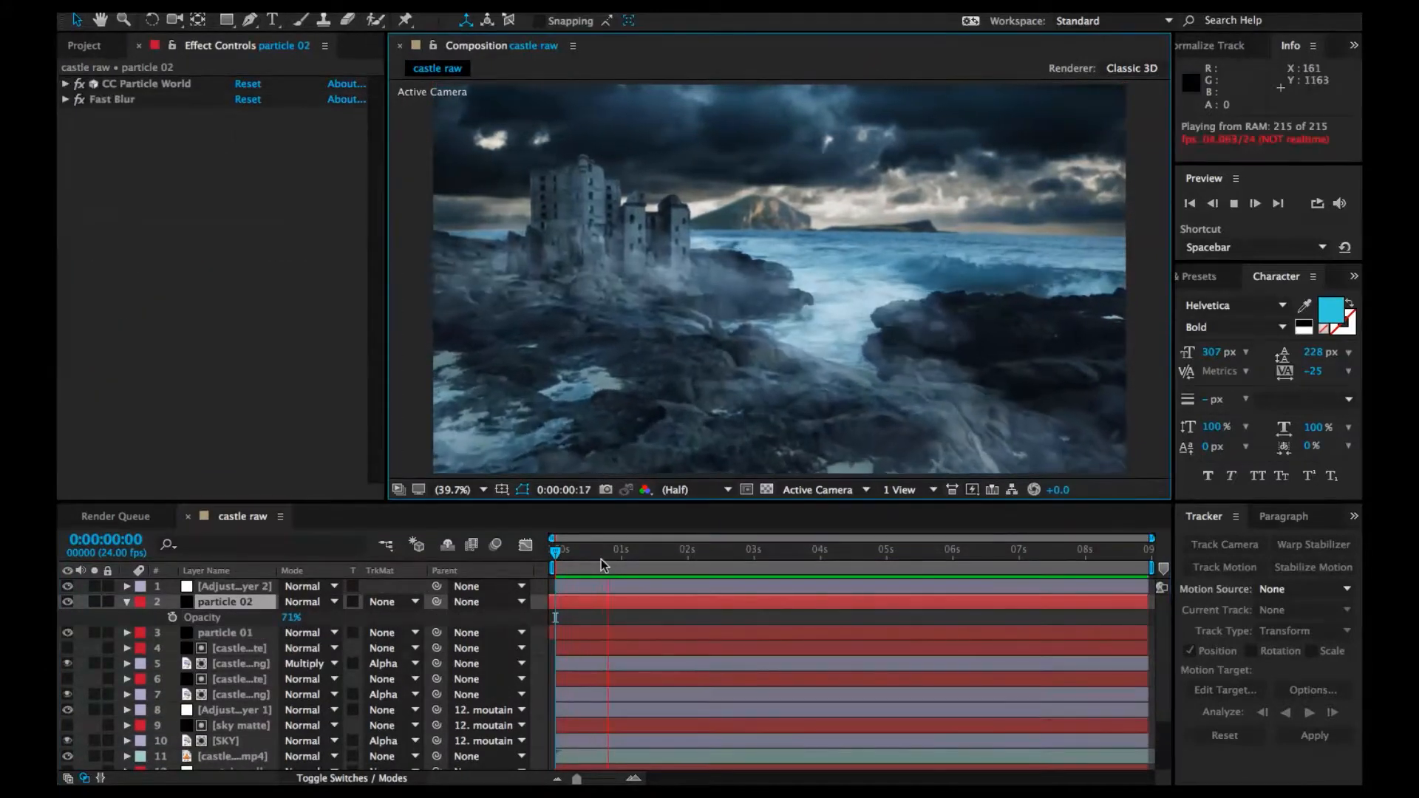